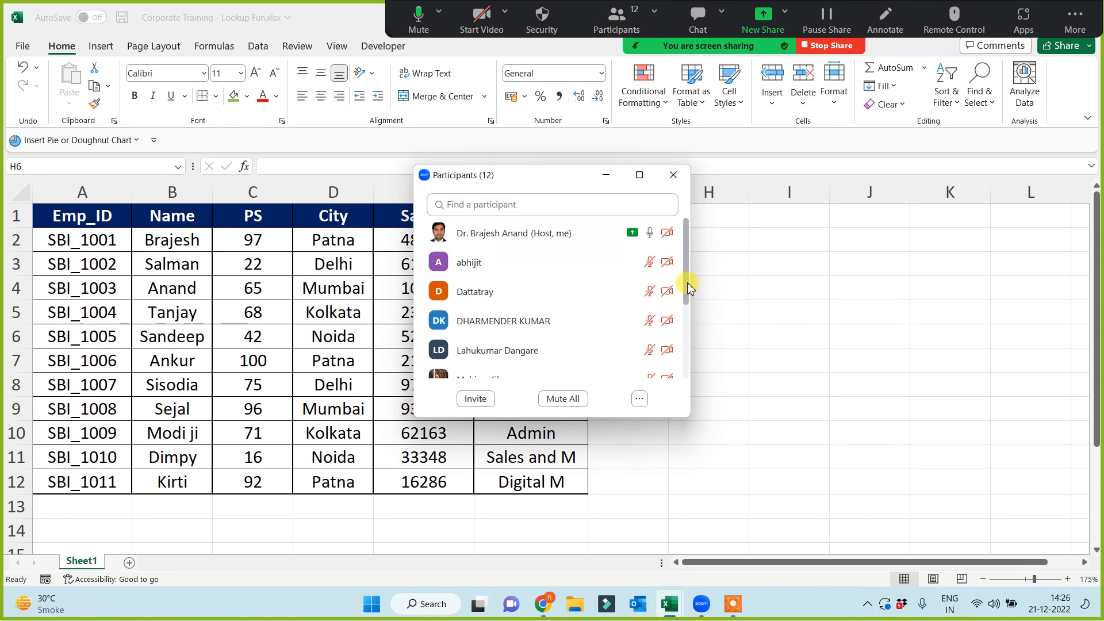
- Look through the list of participants in the online meeting
left_click_drag(687, 283, 686, 249)
left_click_drag(687, 251, 688, 273)
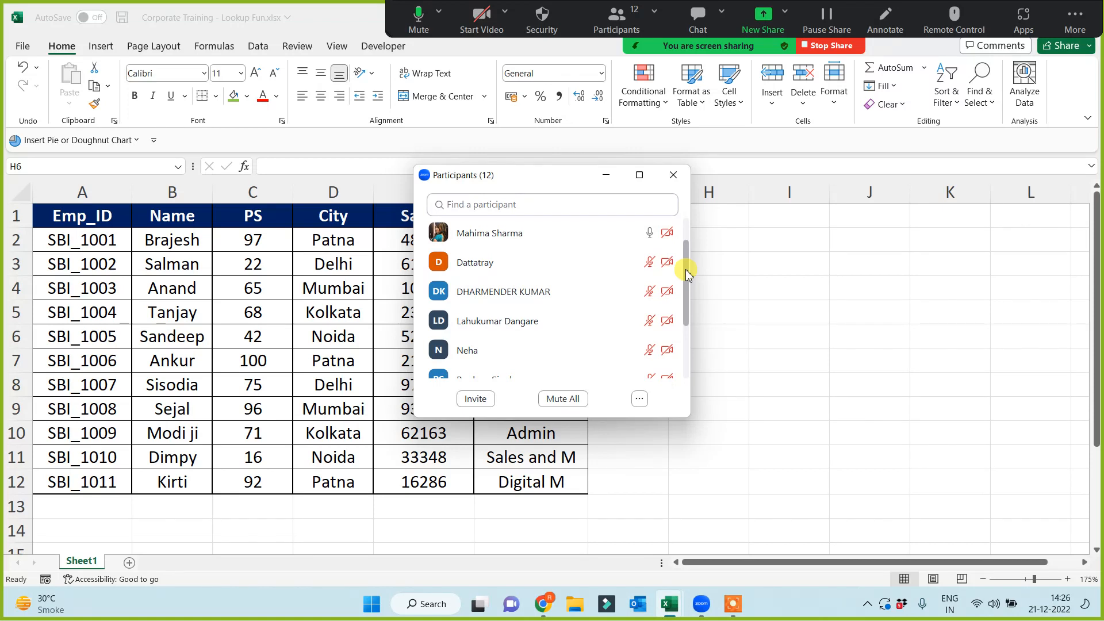
left_click_drag(688, 273, 688, 249)
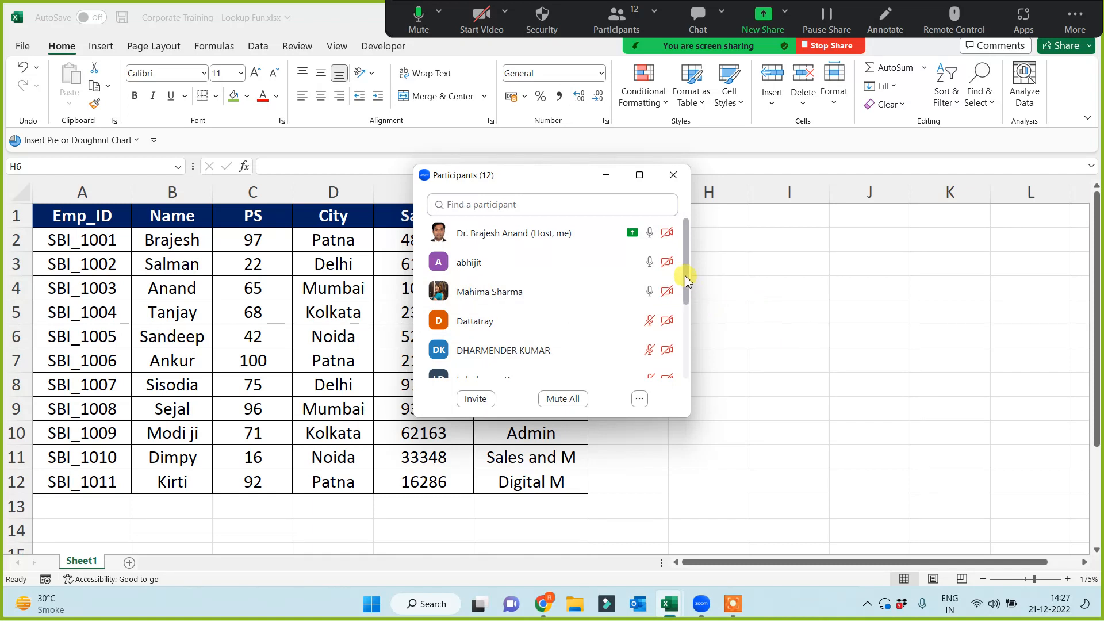
mouse_move(684, 276)
left_mouse_down()
mouse_move(687, 358)
mouse_move(687, 261)
left_mouse_up()
mouse_move(689, 262)
left_mouse_down()
mouse_move(685, 352)
mouse_move(693, 254)
left_mouse_up()
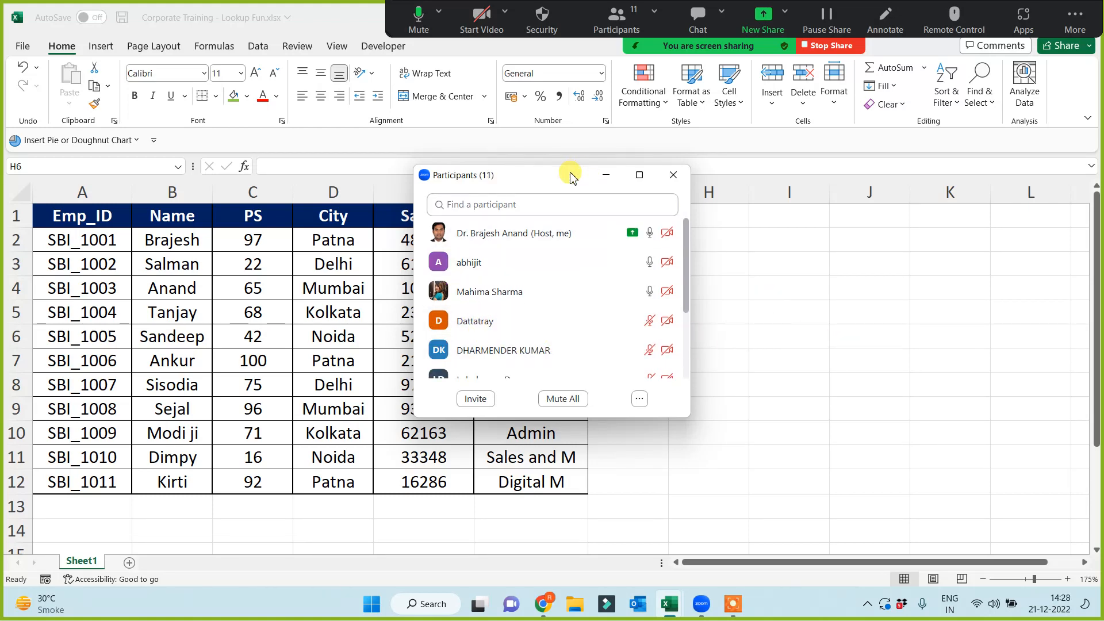
- Move the participant list off the employee table and minimize it to uncover the worksheet
left_click_drag(572, 173, 865, 201)
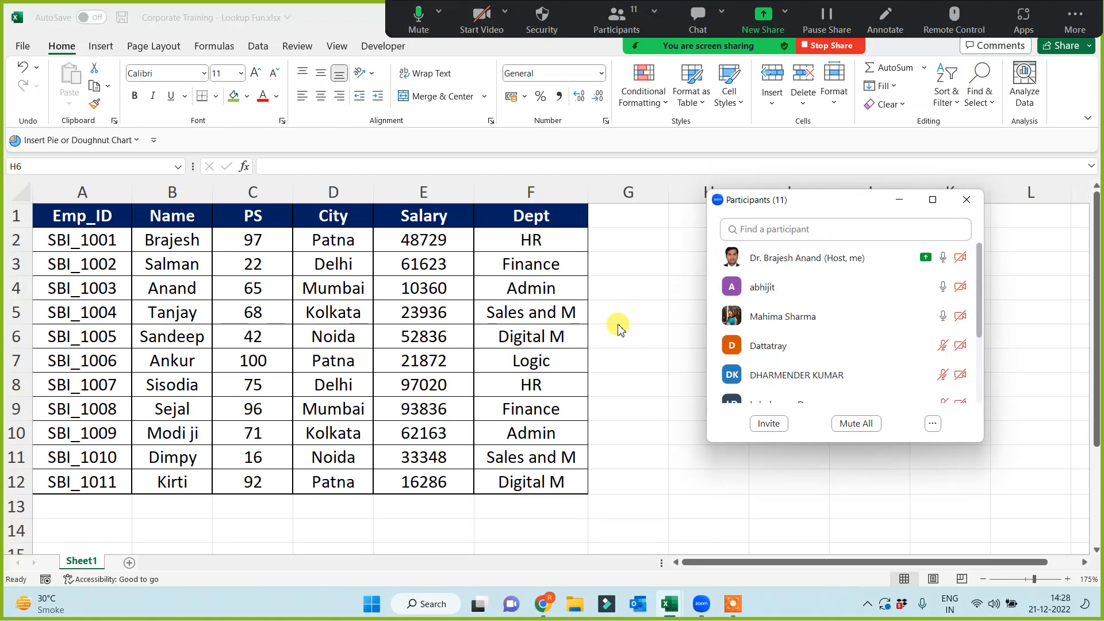
mouse_move(817, 329)
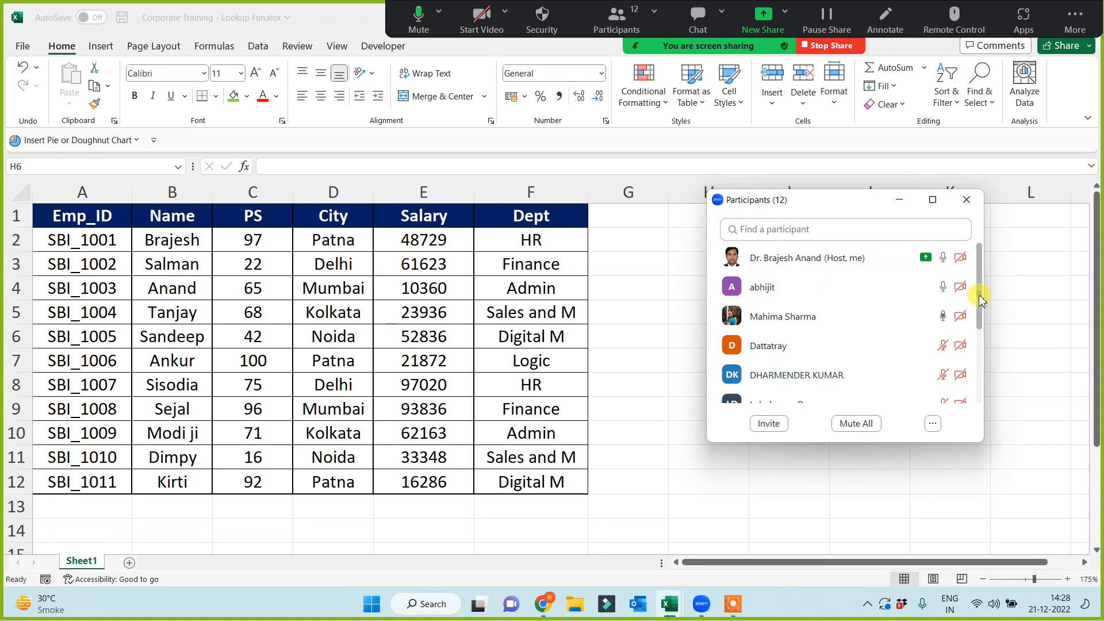
mouse_move(978, 292)
left_mouse_down()
mouse_move(980, 352)
mouse_move(975, 293)
left_mouse_up()
left_click(901, 200)
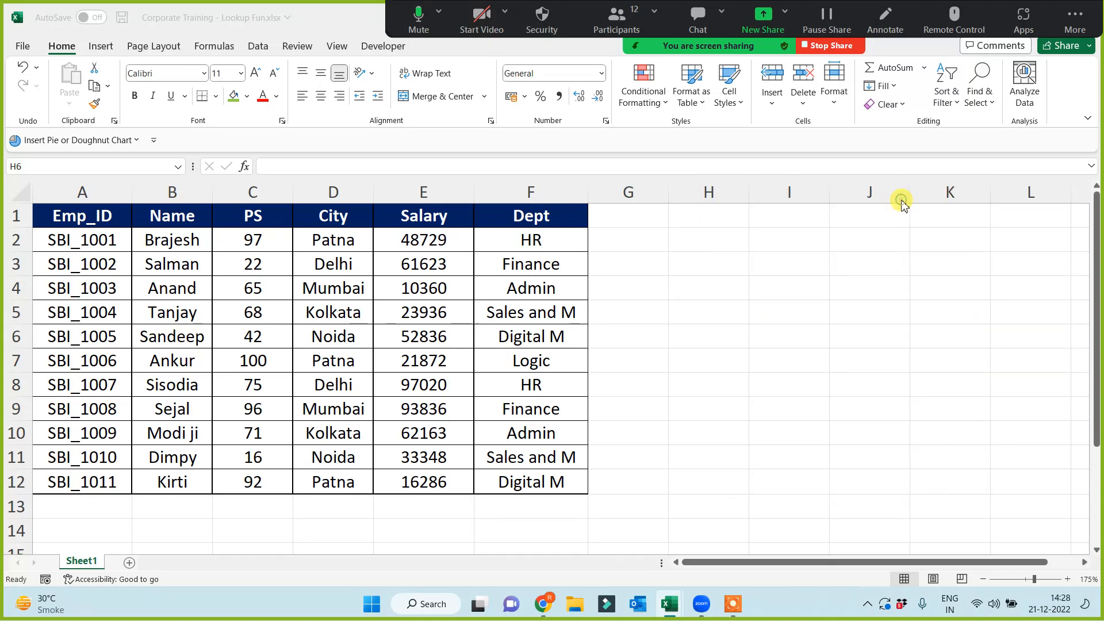
- Copy the Emp_ID header and the IDs in A3, A6, A9 and A12 to a list starting at H5, and widen column H
left_click(741, 286)
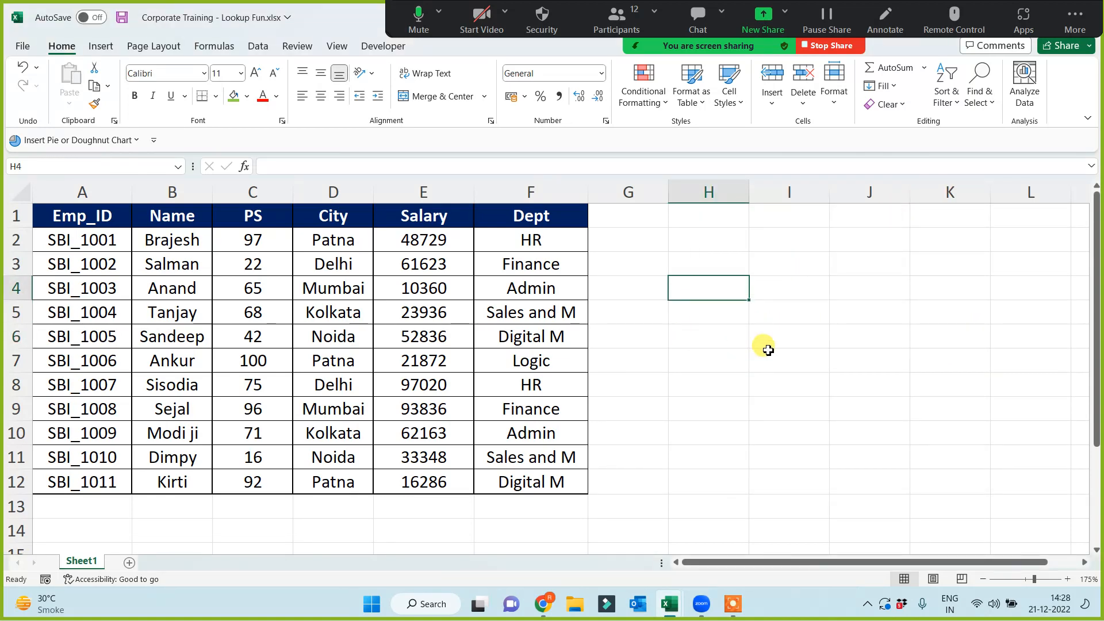
left_click(83, 222)
left_click(87, 265, "ctrl")
left_click(95, 339, "ctrl")
left_click(86, 410, "ctrl")
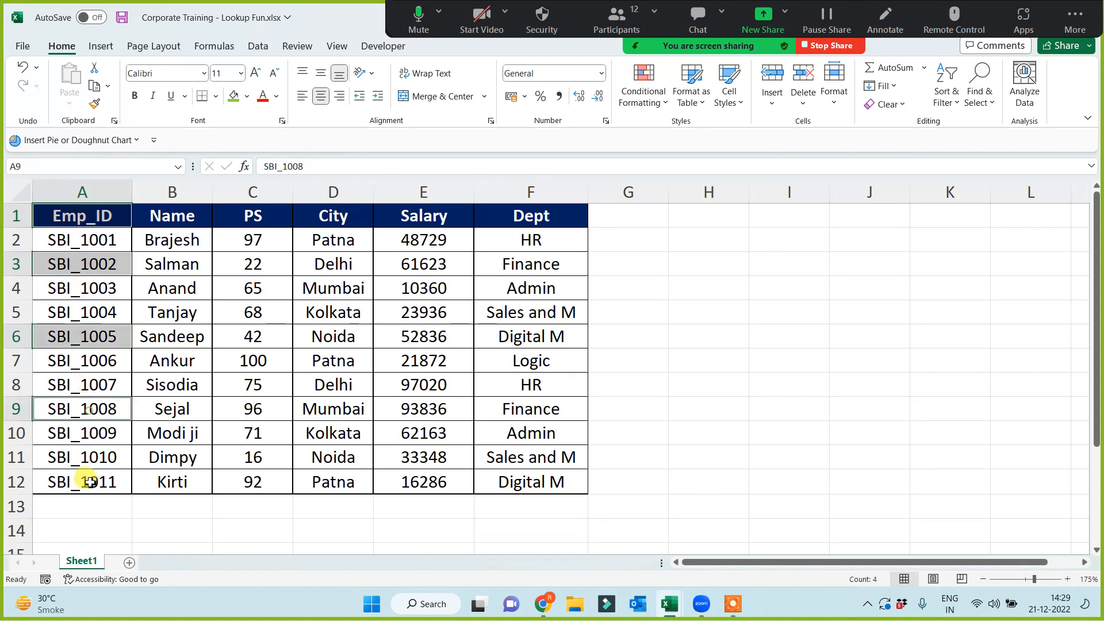
left_click(86, 480, "ctrl")
key("ctrl+c")
left_click(676, 319)
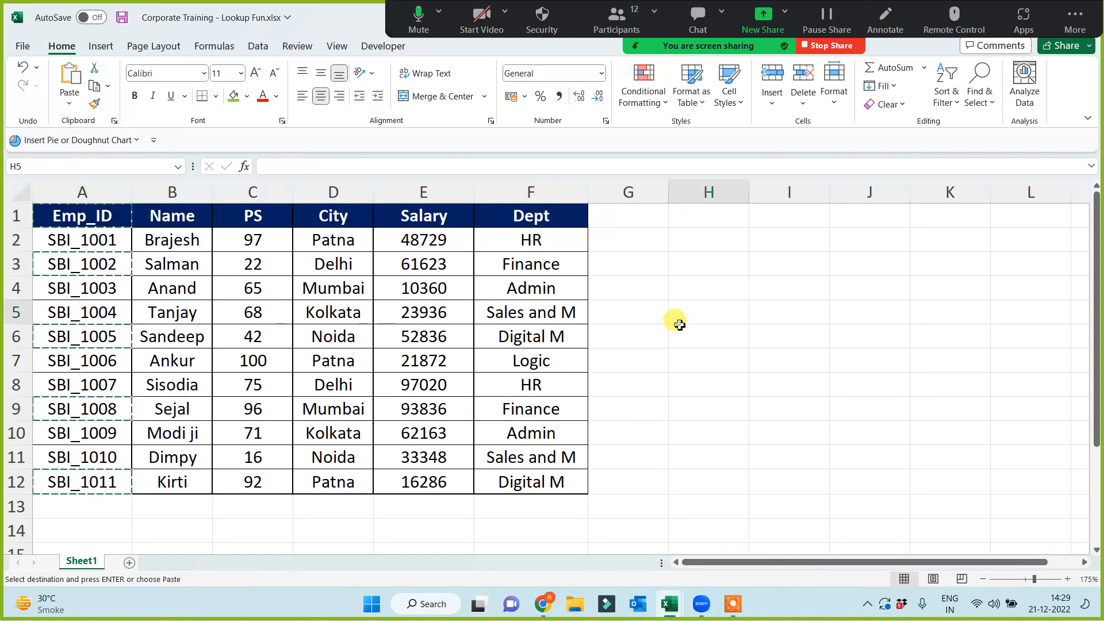
key("ctrl+v")
left_click(662, 463)
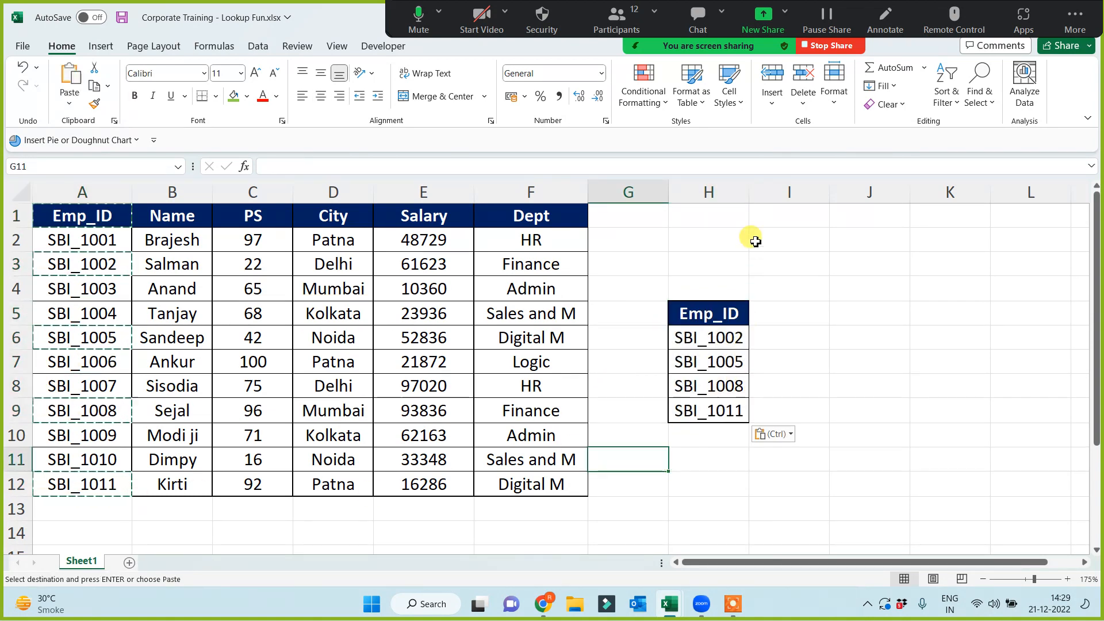
left_click_drag(750, 191, 774, 191)
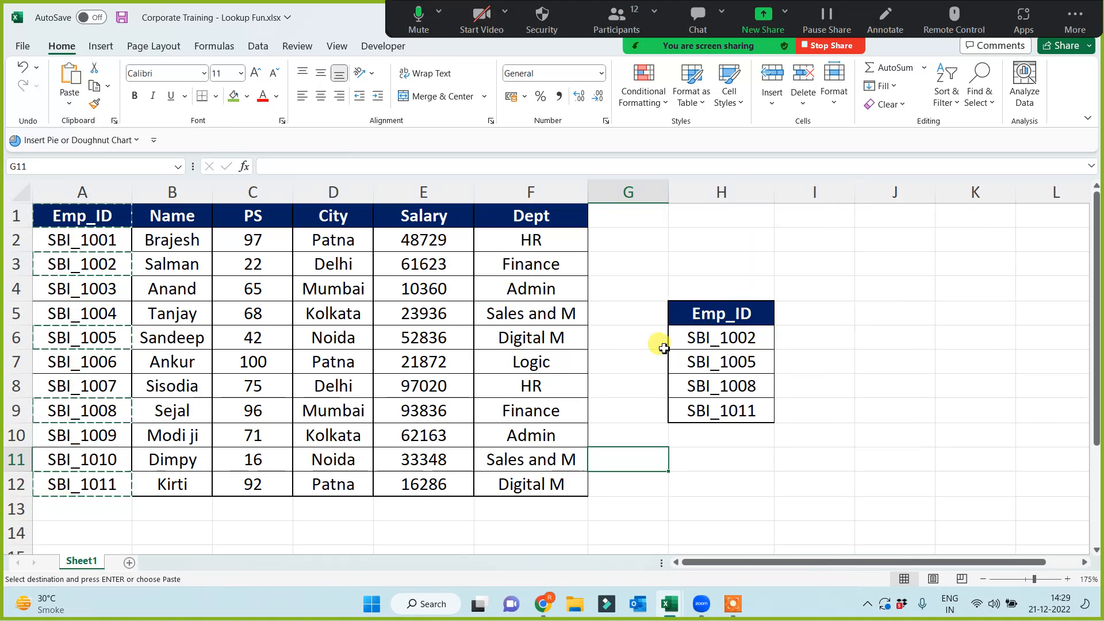
left_click_drag(47, 212, 561, 500)
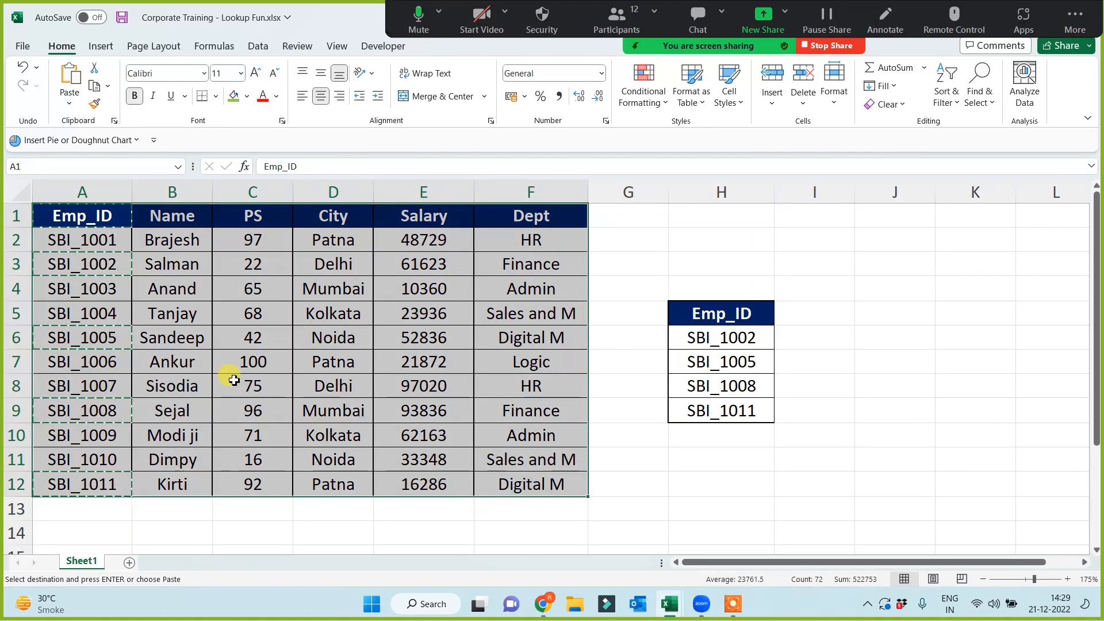
key("Escape")
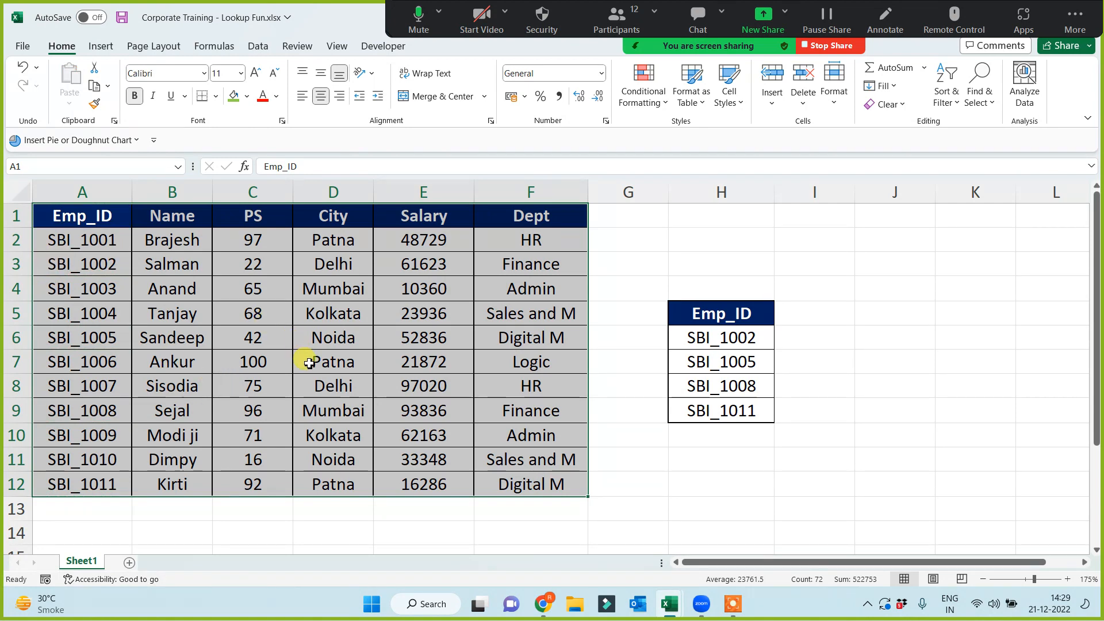
- Copy the Dept header from F1 to I5 beside the new Emp_ID header, and widen column I
left_click_drag(98, 214, 525, 468)
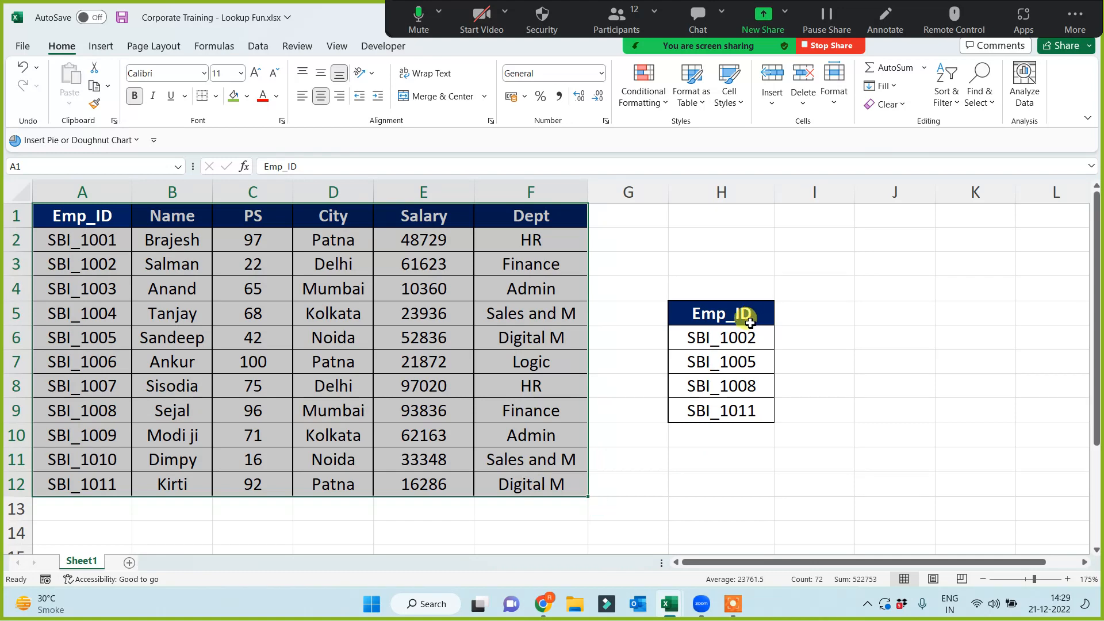
left_click(746, 315)
left_click(571, 221)
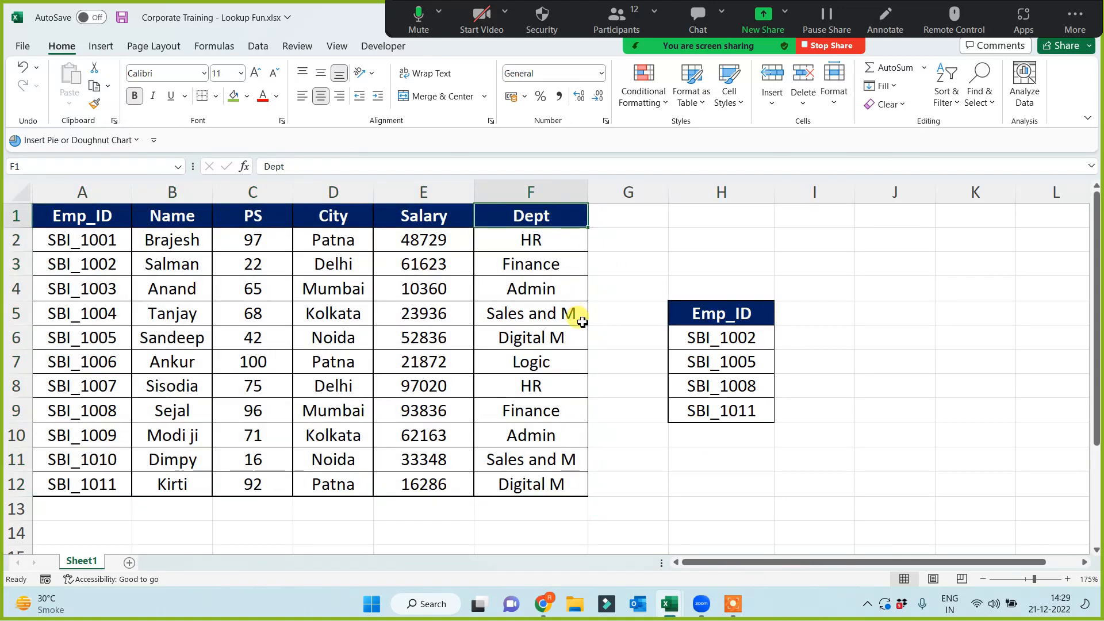
key("ctrl+c")
left_click(814, 319)
key("ctrl+v")
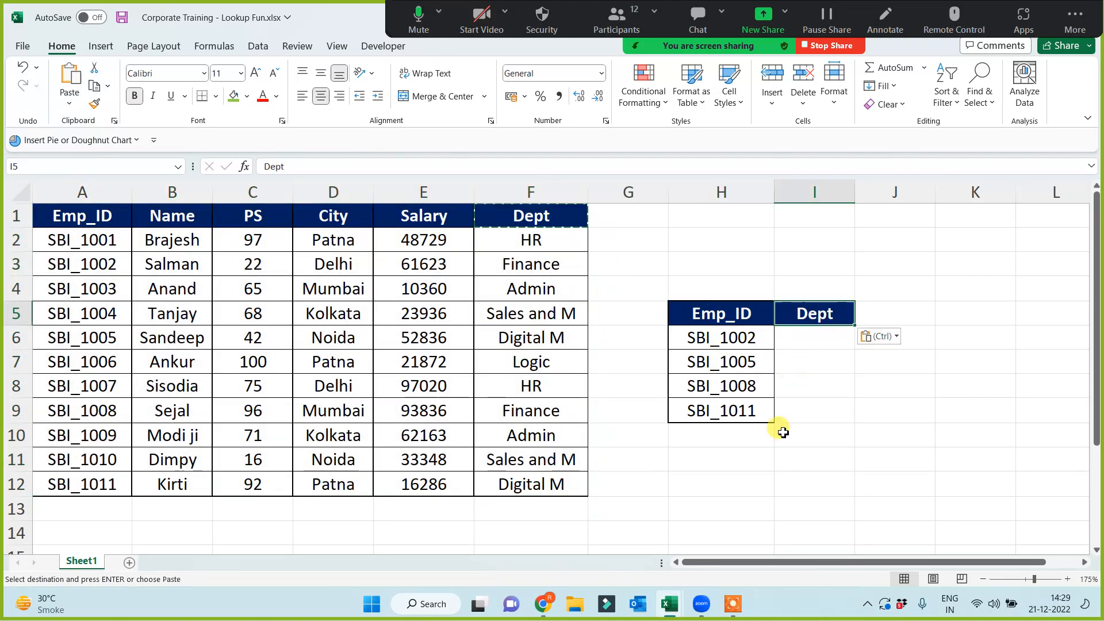
left_click(788, 454)
left_click_drag(854, 192, 874, 192)
- Examine the short Emp_ID list in H6:H9 and the empty Dept cells against the employee table in A1:F12
left_click(809, 339)
left_click_drag(721, 340, 747, 414)
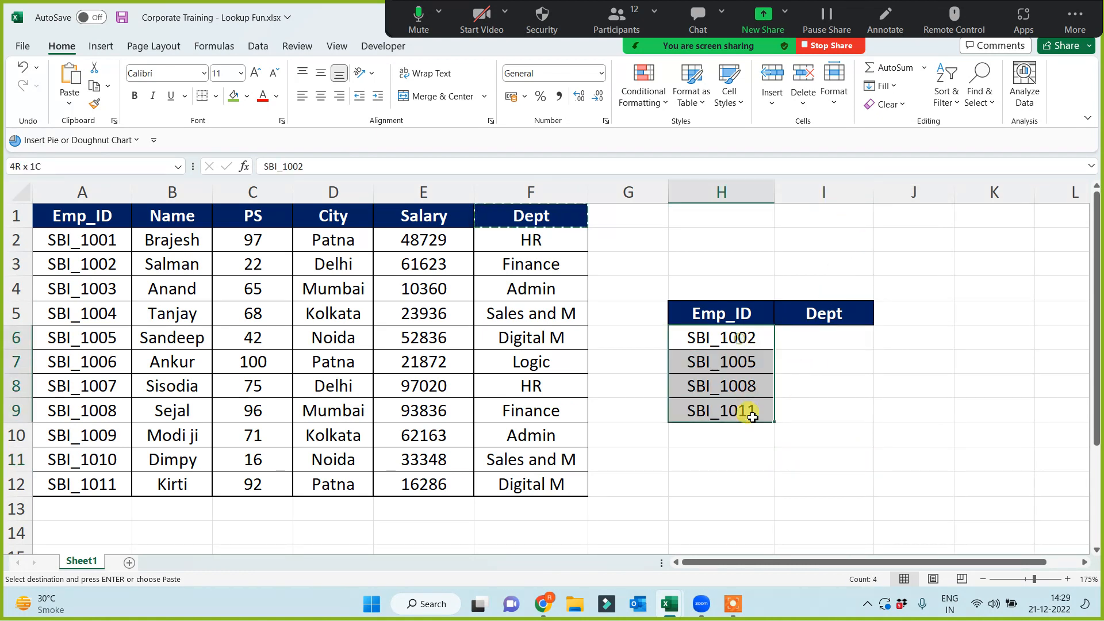
left_click(821, 344)
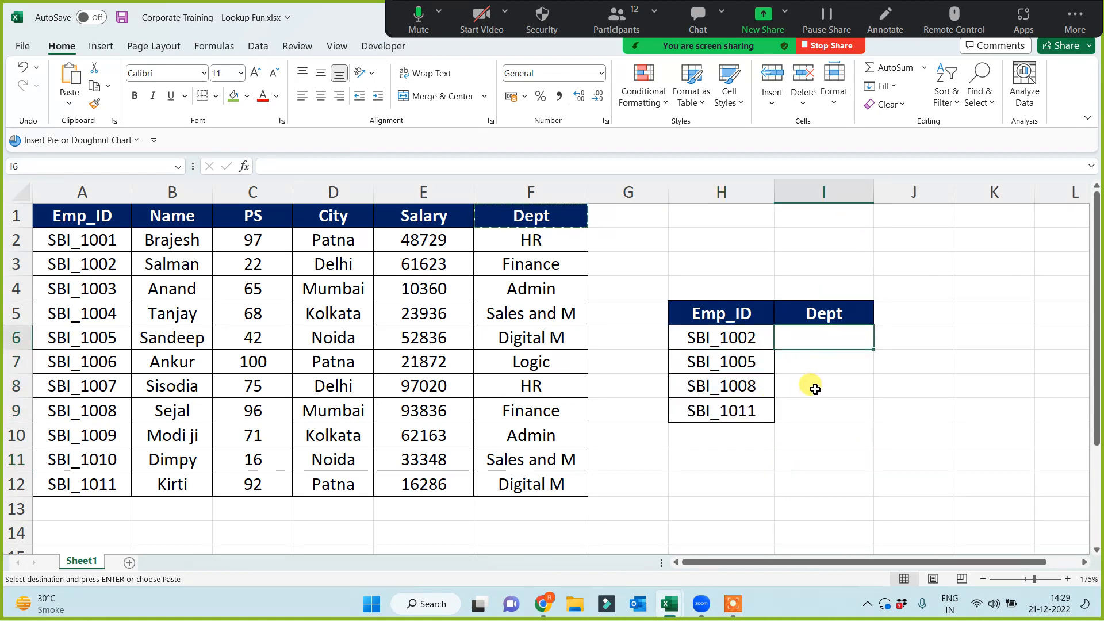
left_click_drag(72, 218, 547, 475)
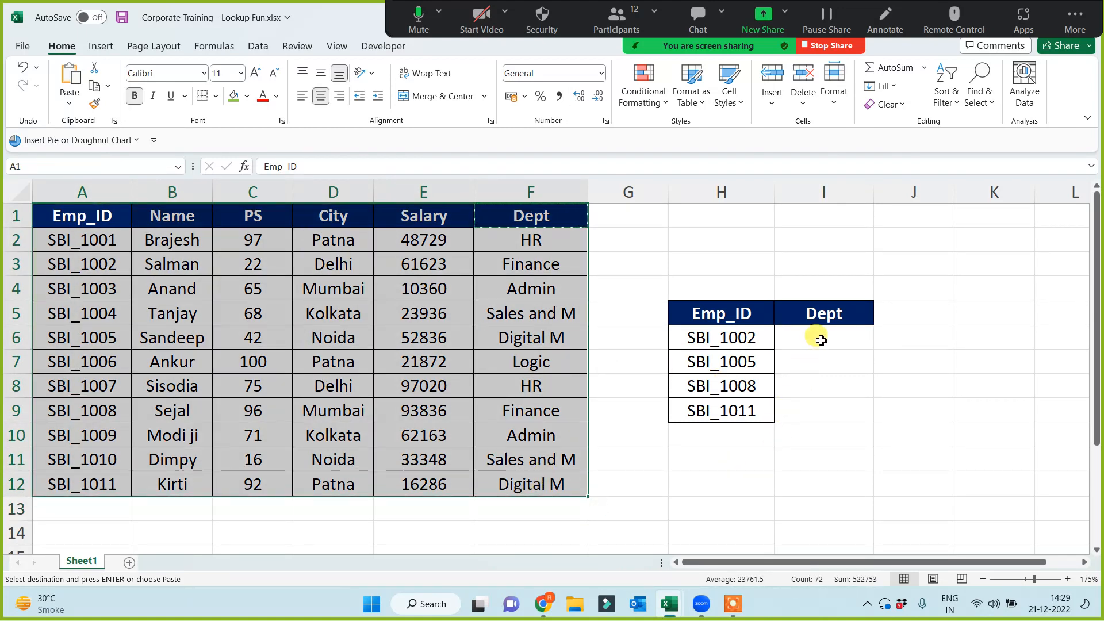
left_click(821, 339)
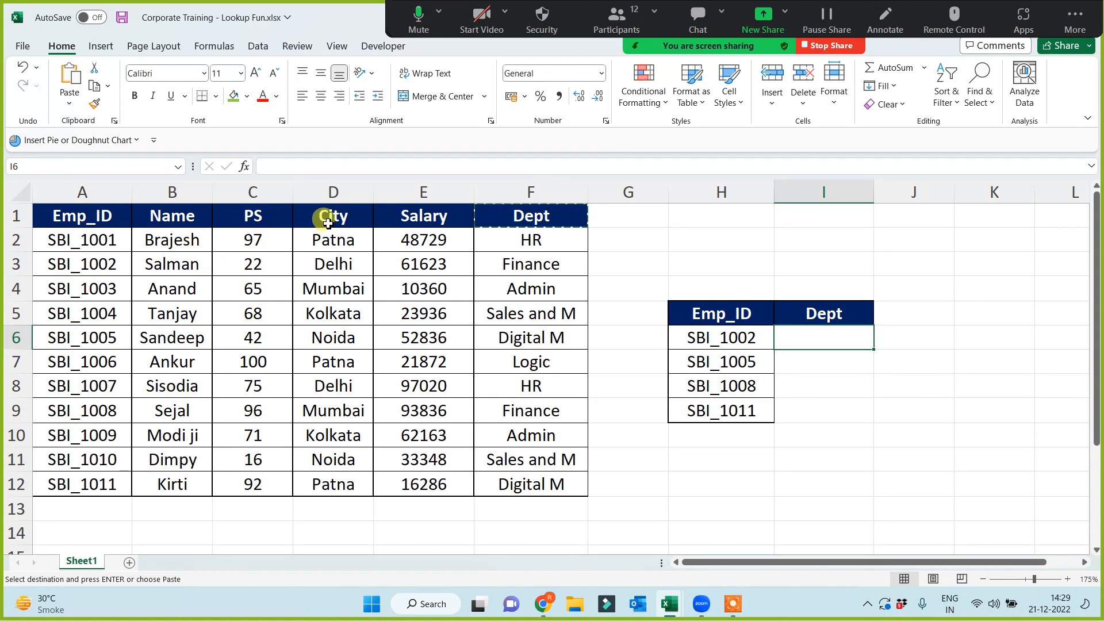
left_click(418, 216)
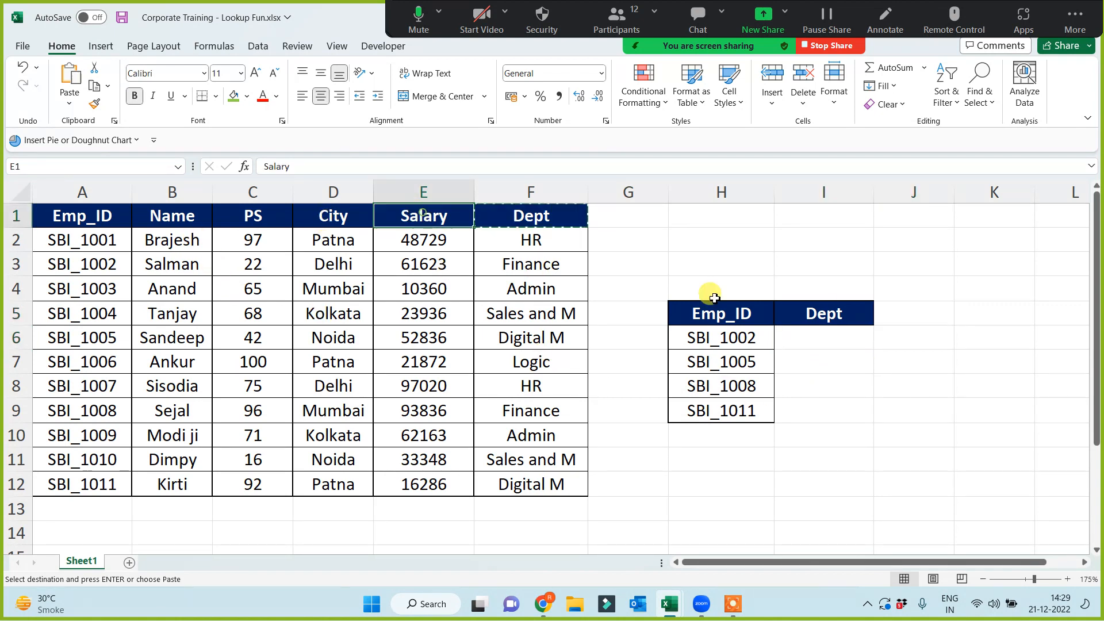
left_click(917, 336)
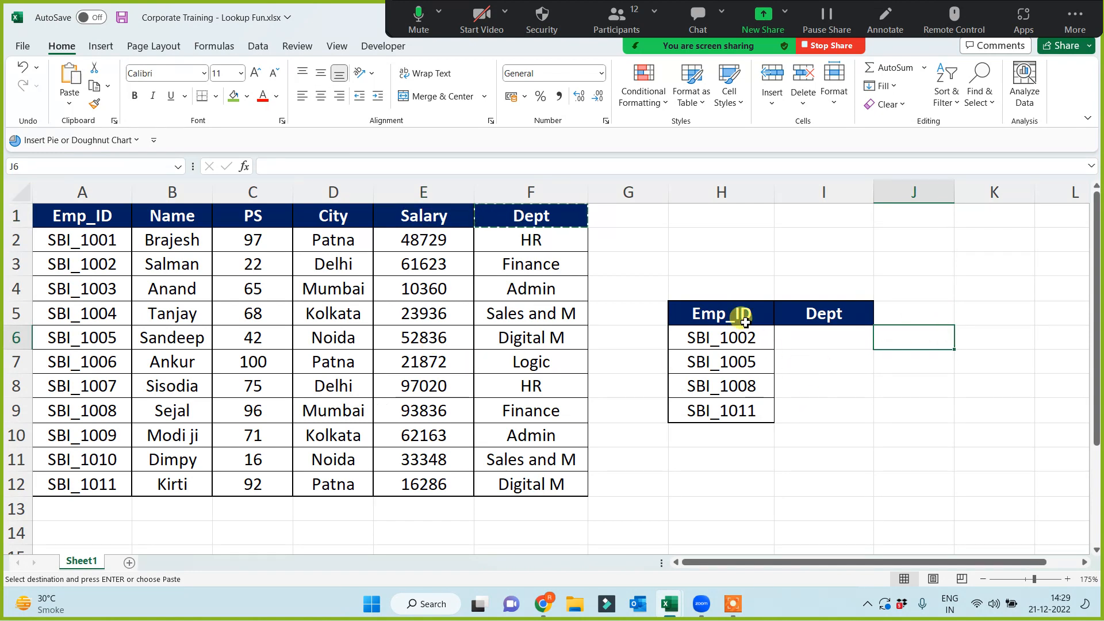
left_click_drag(715, 340, 707, 411)
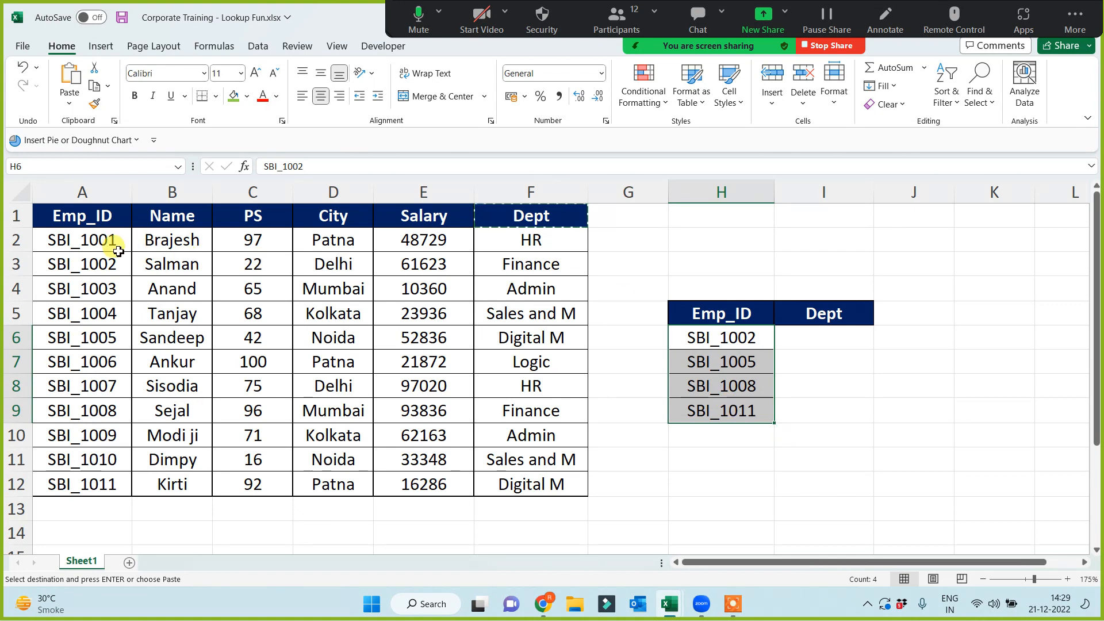
left_click_drag(82, 216, 514, 484)
left_click(842, 342)
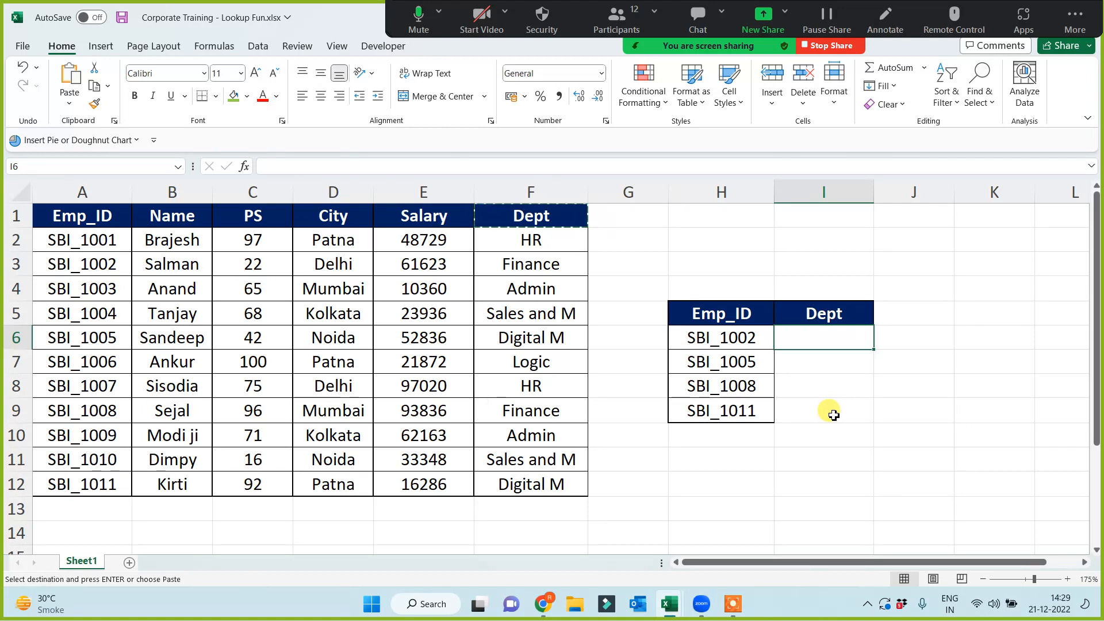
- Check the meeting's participant list down to its lower entries and minimize it
left_click(635, 23)
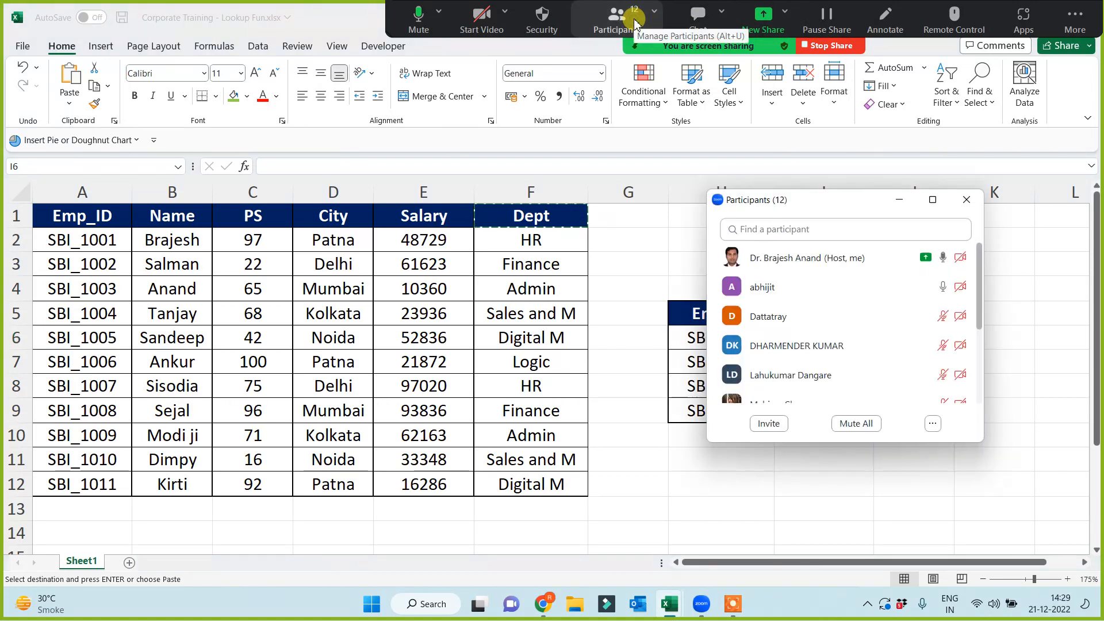
mouse_move(962, 320)
scroll(978, 315, "down", 4)
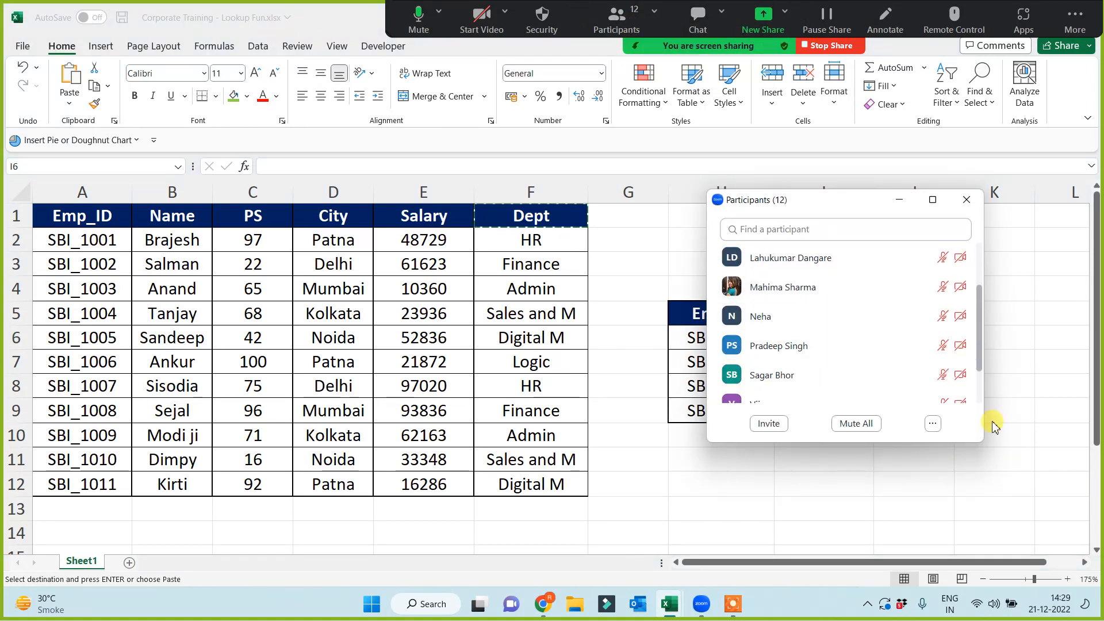
left_click(901, 201)
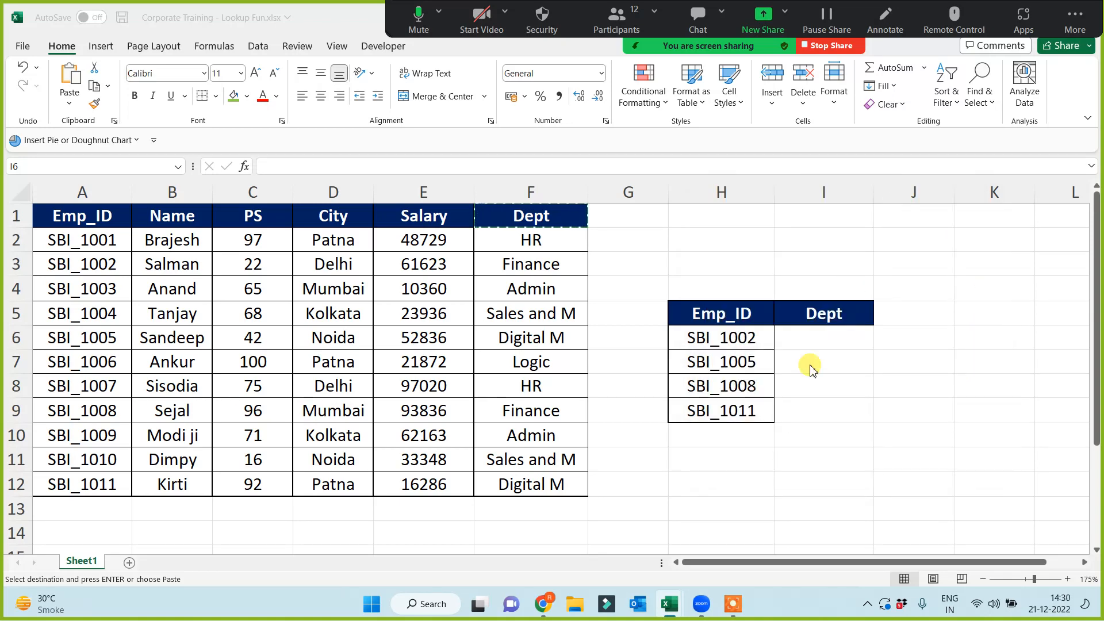
- Widen column I with the new Dept header a bit more
left_click_drag(878, 194, 903, 192)
left_click(810, 426)
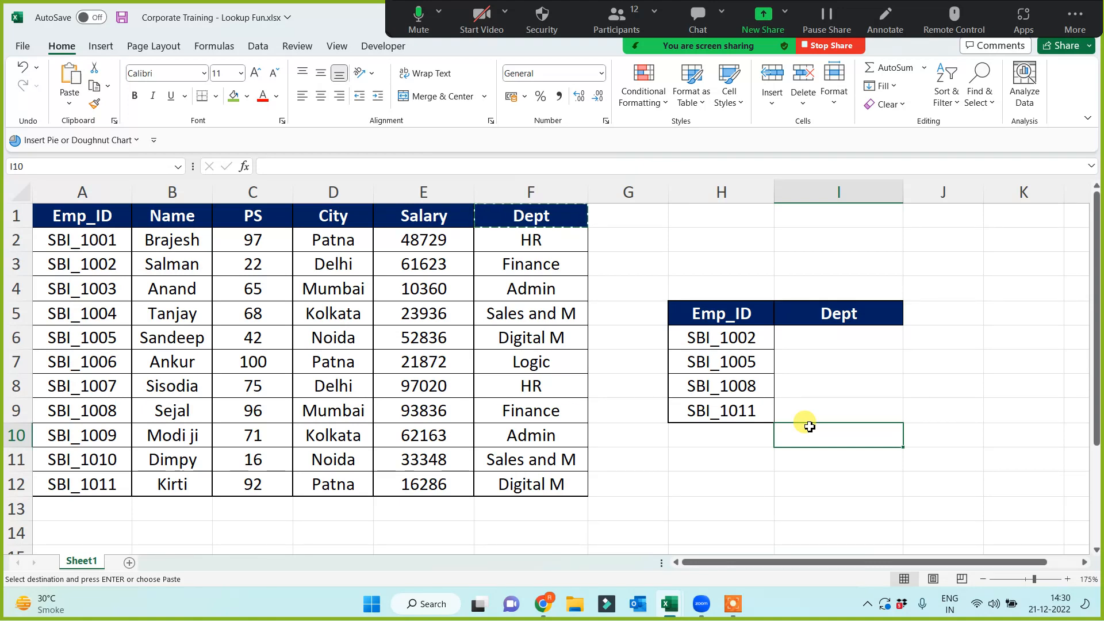
- Reopen the meeting's participant list, review it from the first entry, minimize it and return to cell I6
left_click(617, 18)
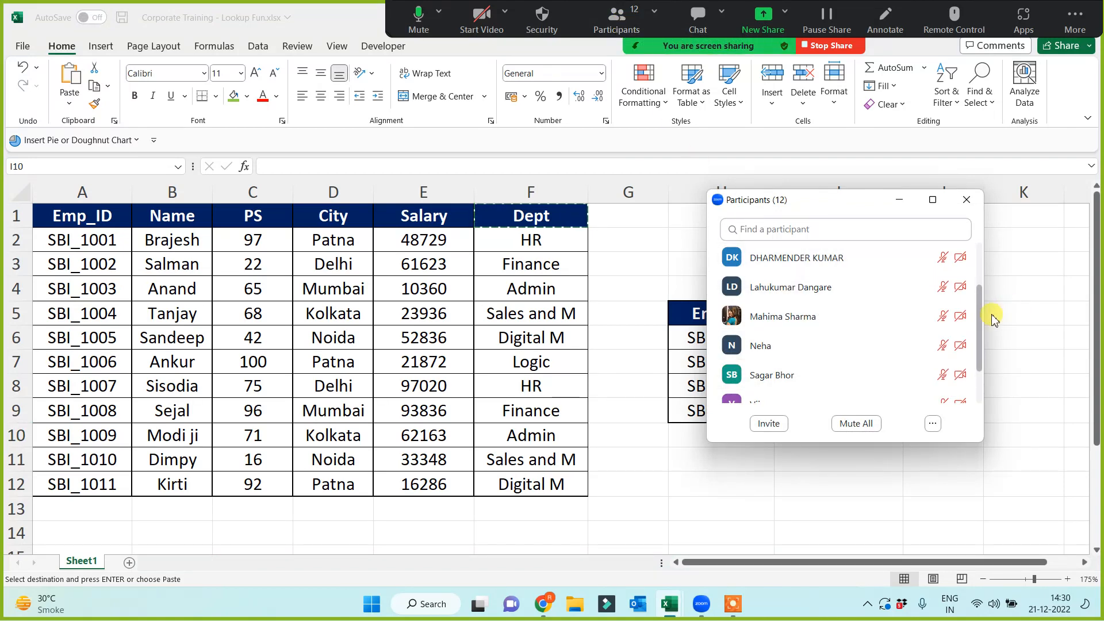
scroll(981, 334, "up", 4)
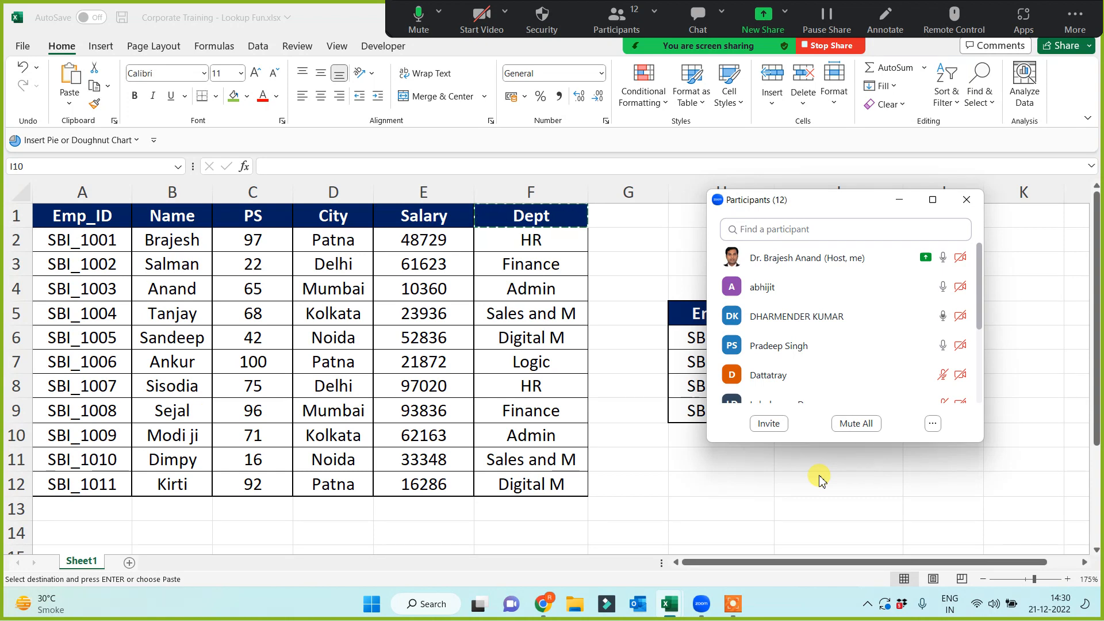
left_click(898, 200)
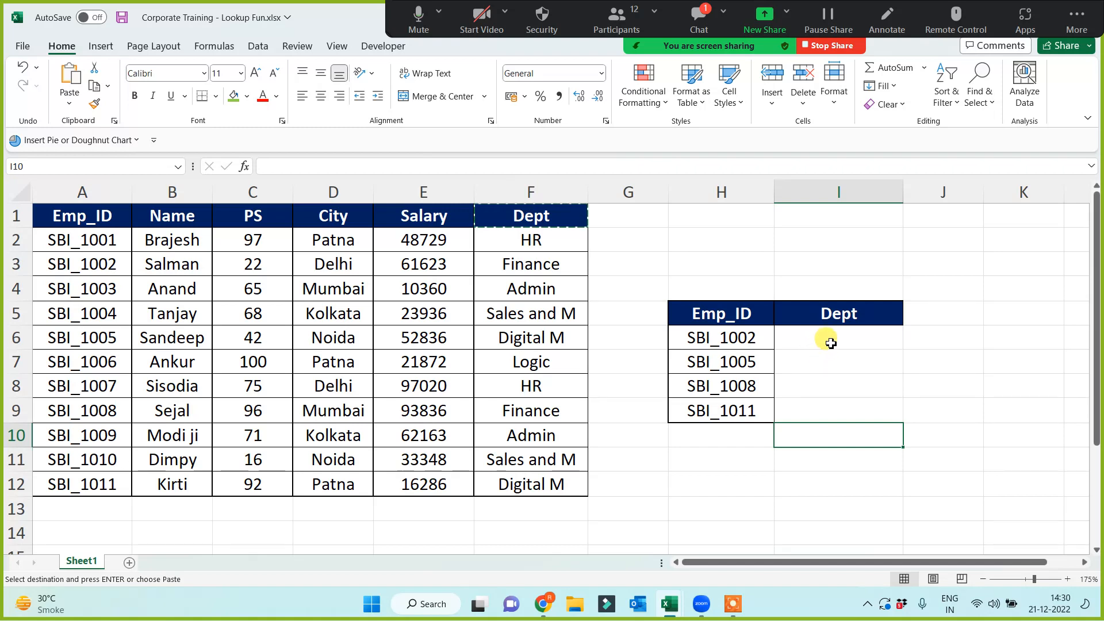
left_click(829, 341)
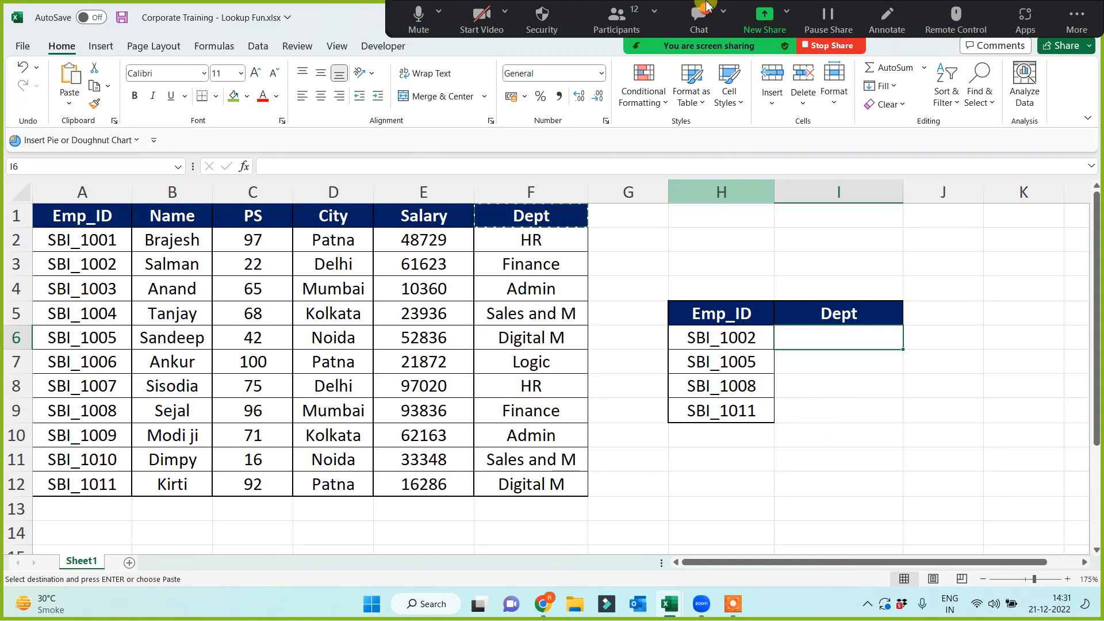
- Read the meeting chat and close it, and clear the pending copy of the Dept header in the worksheet
left_click(699, 21)
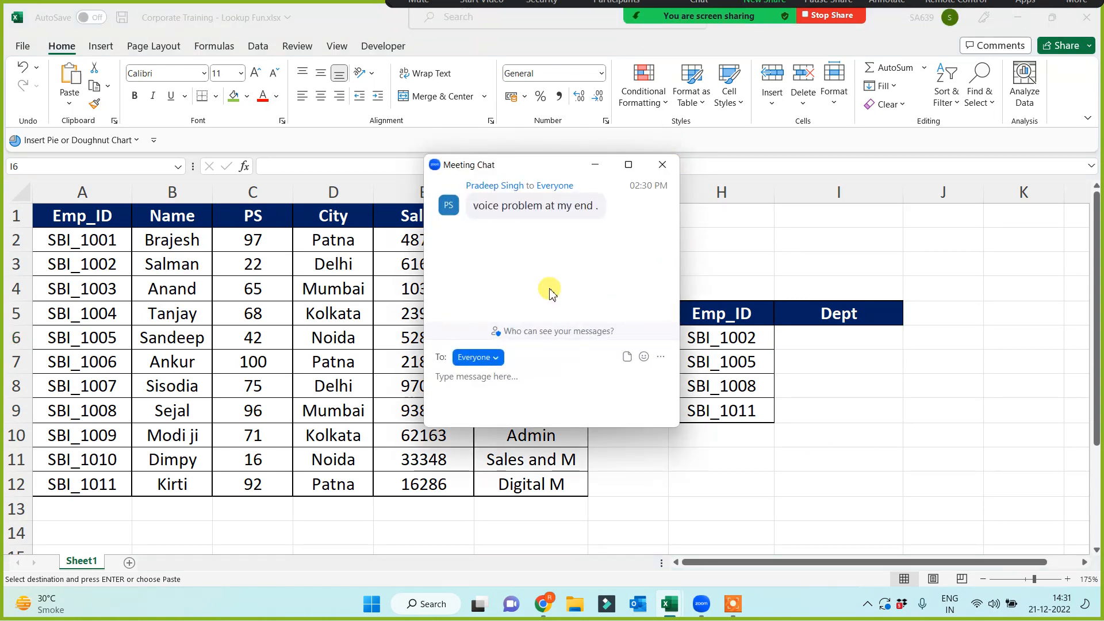
left_click(663, 167)
left_click(828, 339)
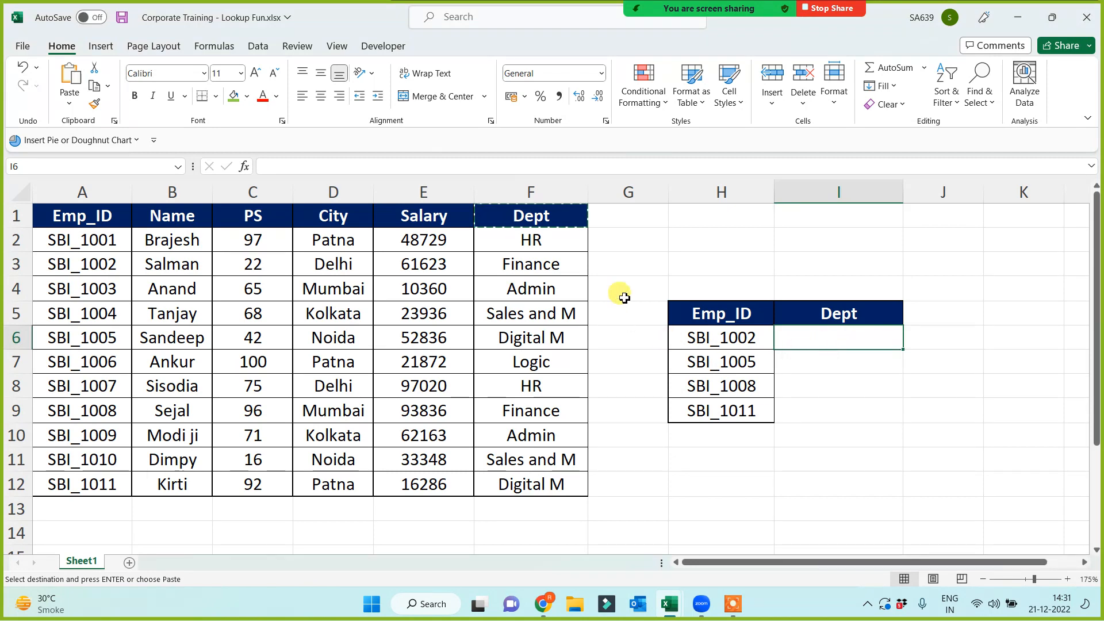
left_click(660, 225)
key("Escape")
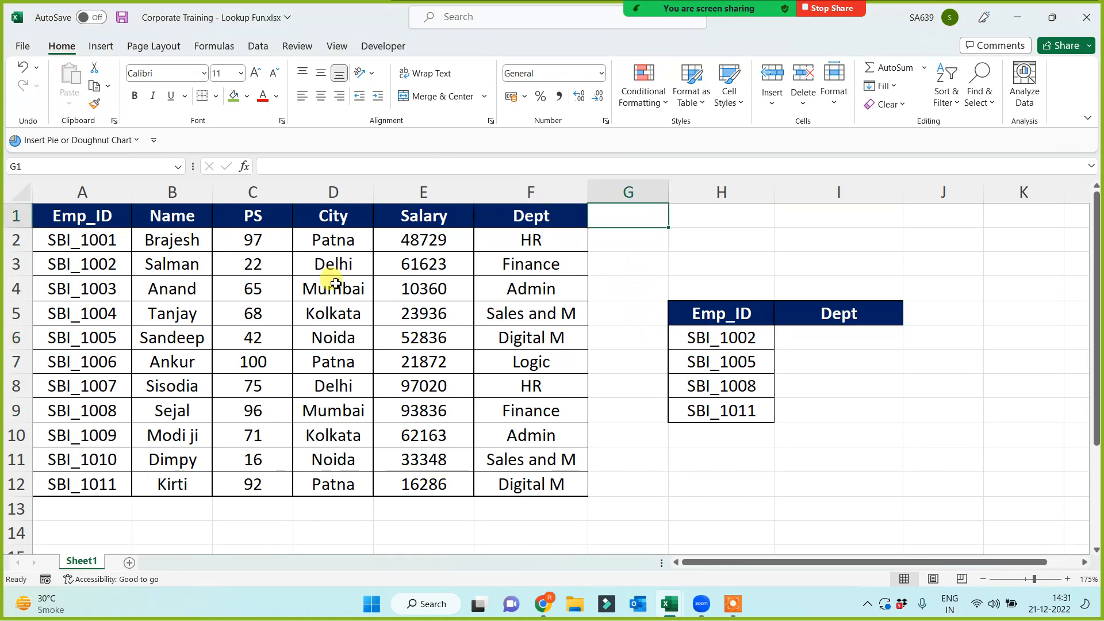
- Move the four employee IDs from H6:H9 down one row so that they start in H7
left_click_drag(64, 209, 552, 483)
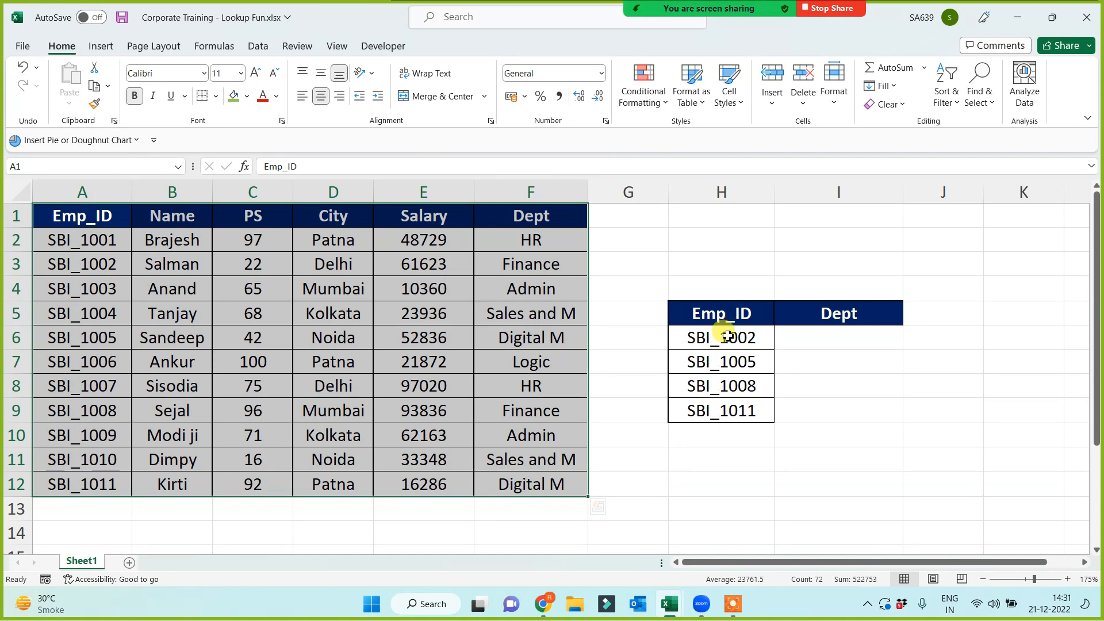
left_click_drag(721, 336, 723, 410)
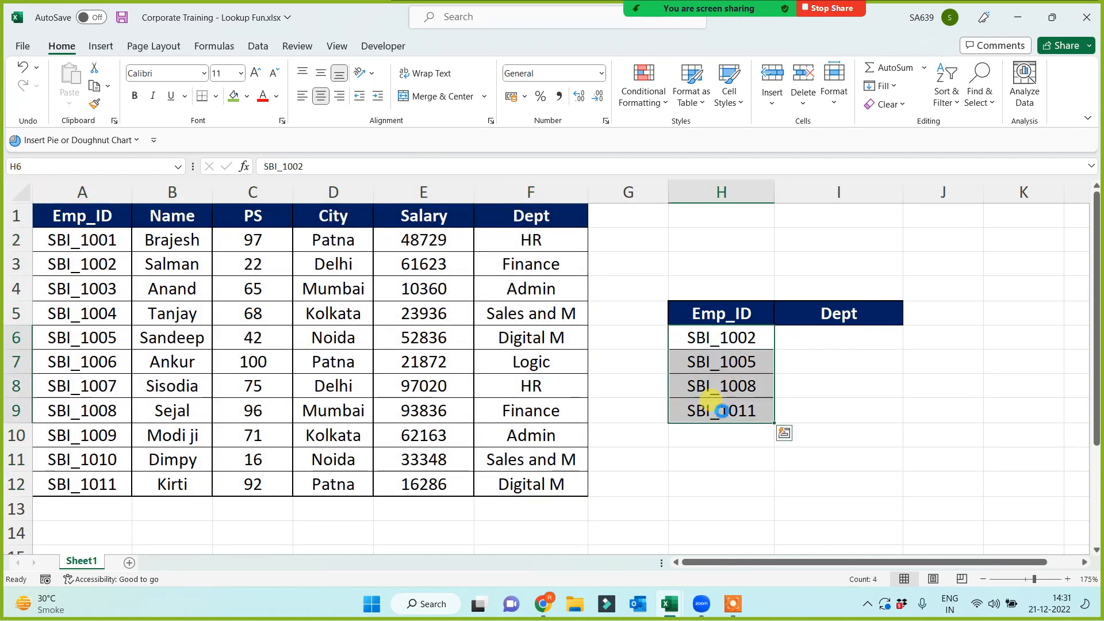
key("ctrl+c")
left_click(704, 365)
key("ctrl+v")
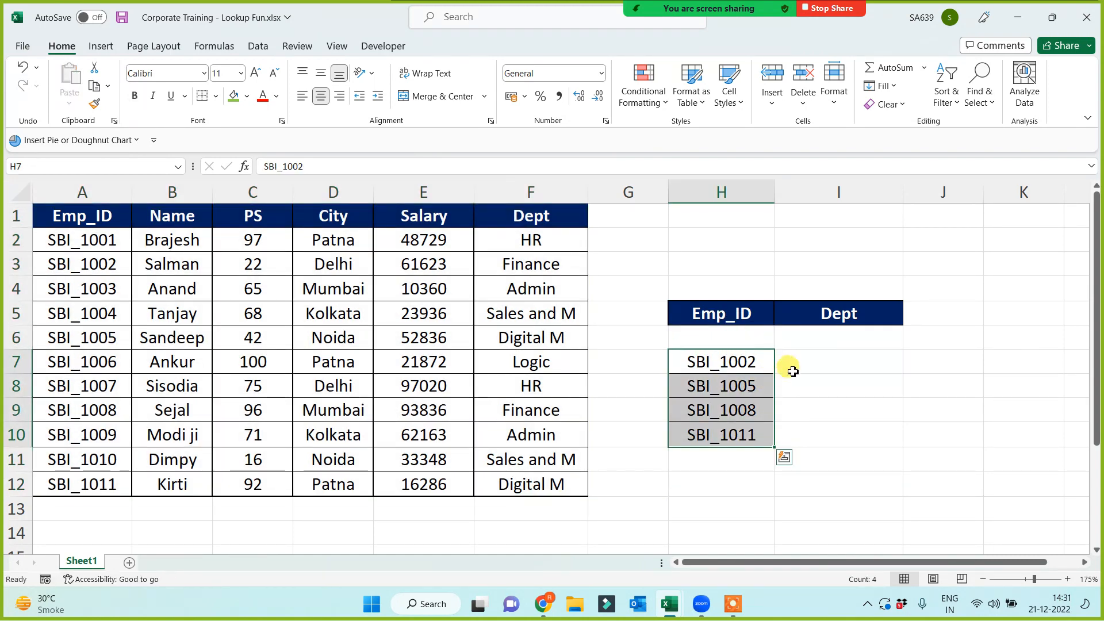
left_click(788, 365)
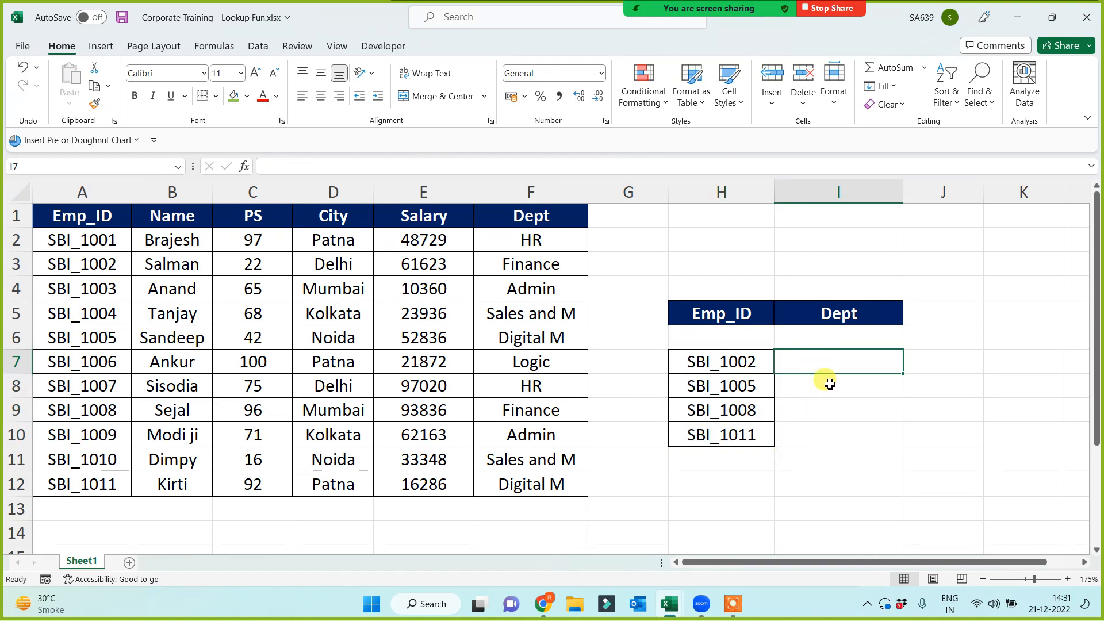
left_click_drag(834, 362, 833, 443)
left_click(761, 488)
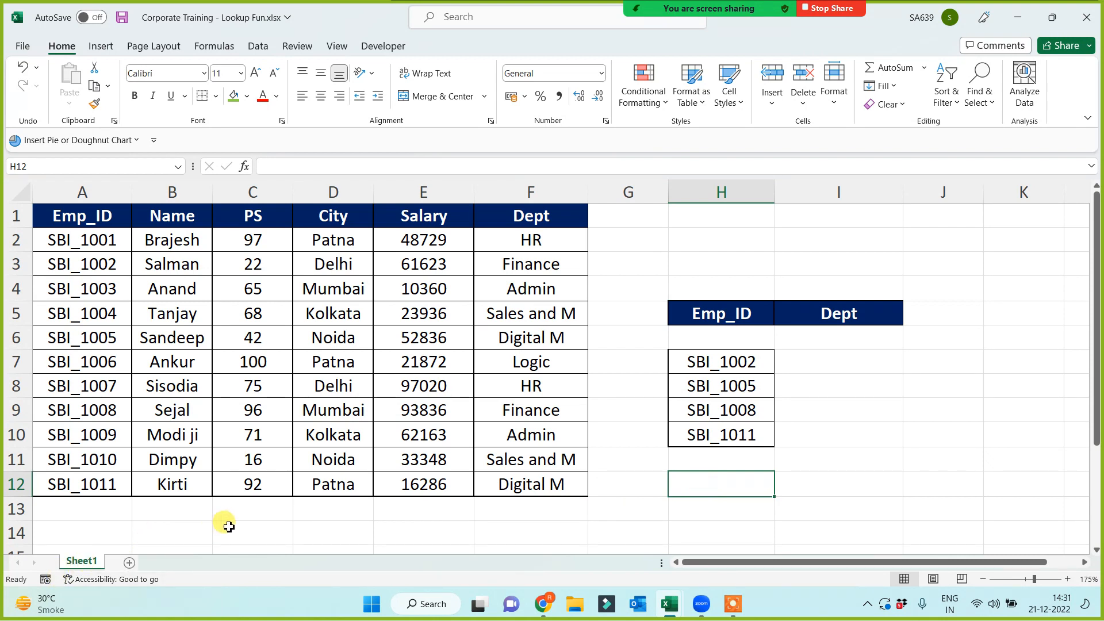
- Enter the label "Manual" in cell H1 above the lookup exercise
left_click(712, 224)
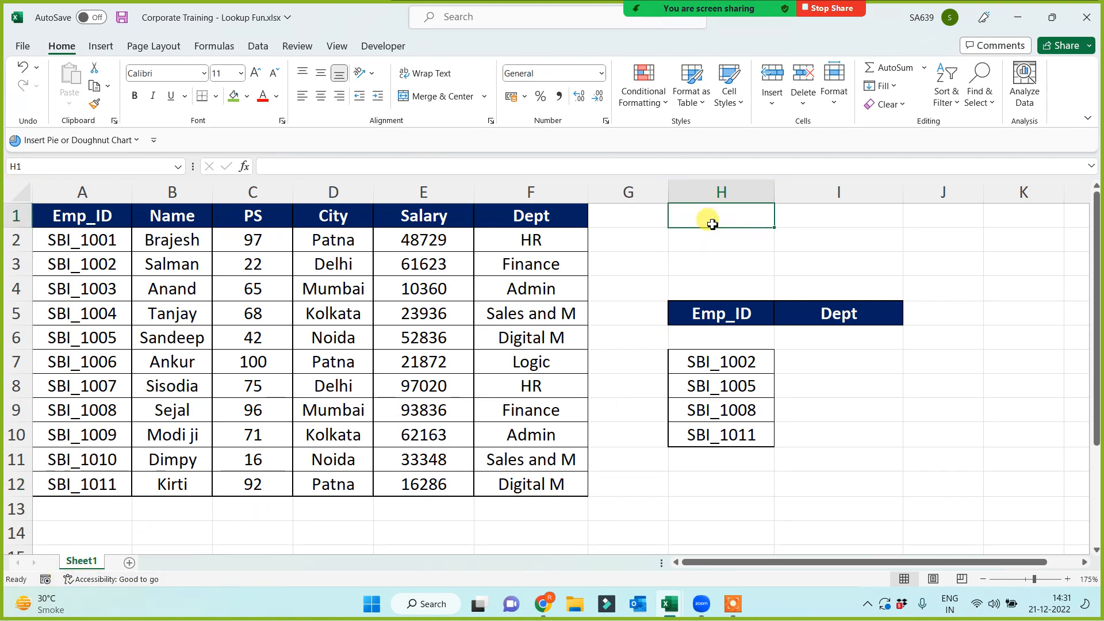
type("Manual")
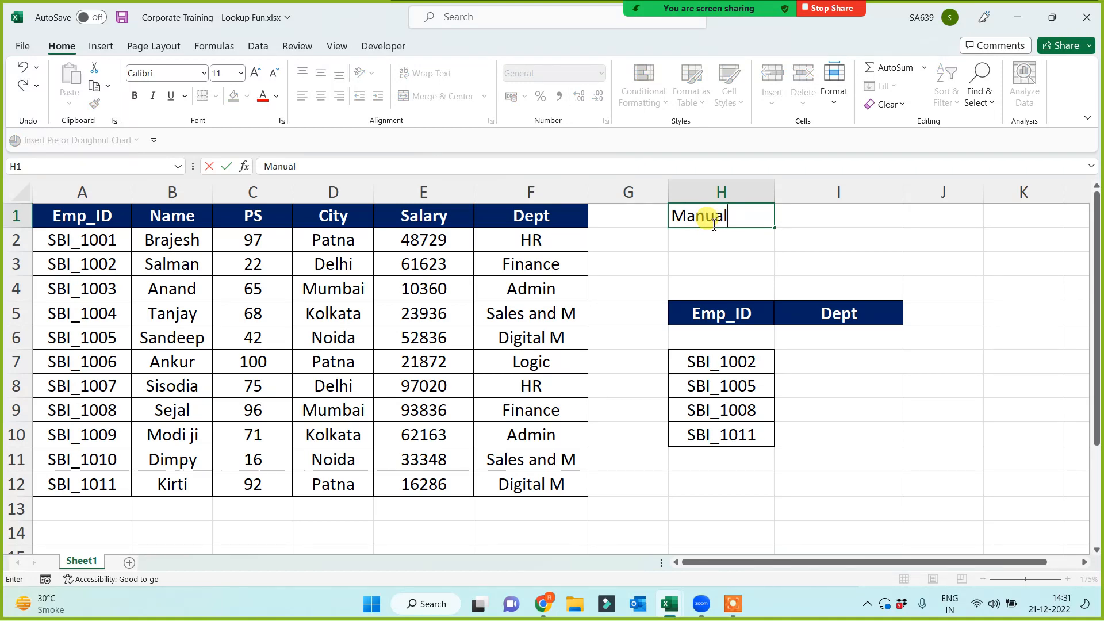
left_click(798, 274)
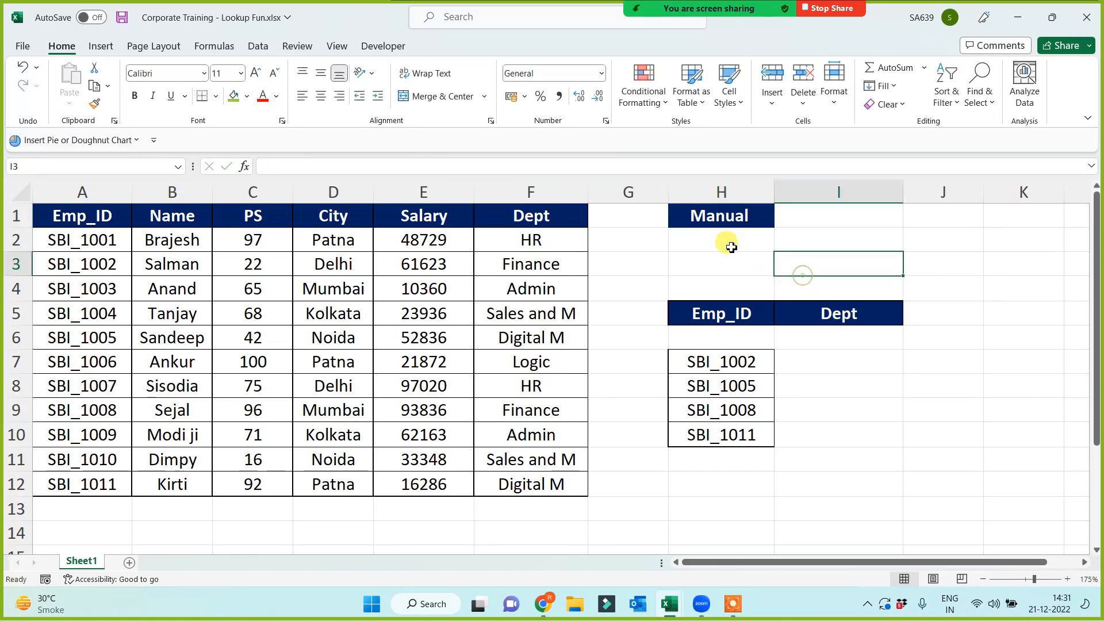
left_click(715, 221)
- Enter the note "data + que = small" in I1 and widen column I to fit the text
left_click(849, 223)
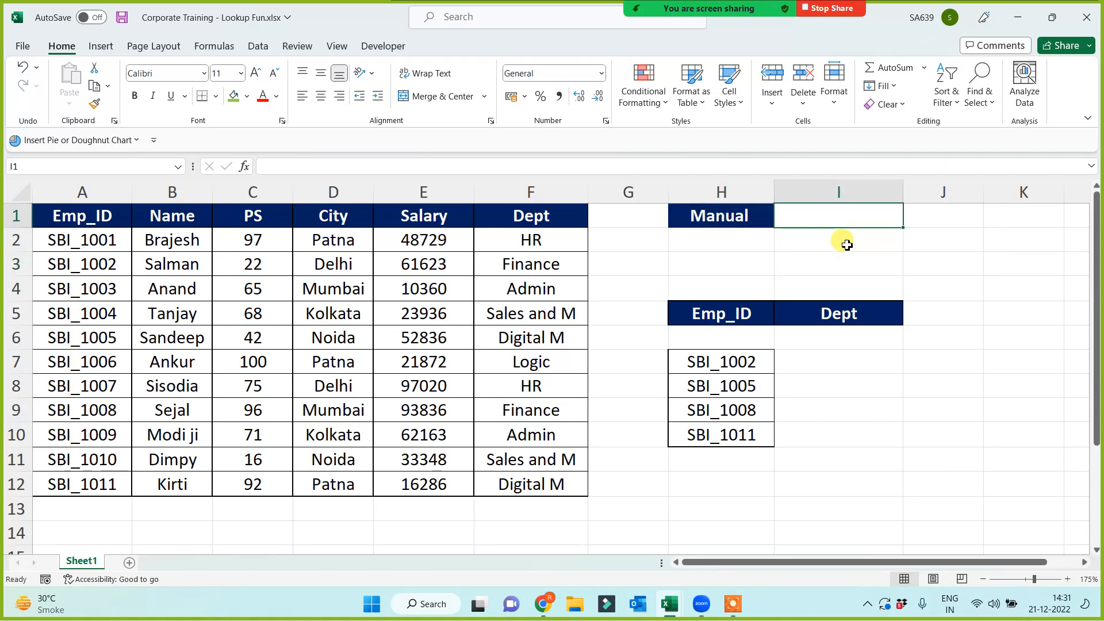
type("data +")
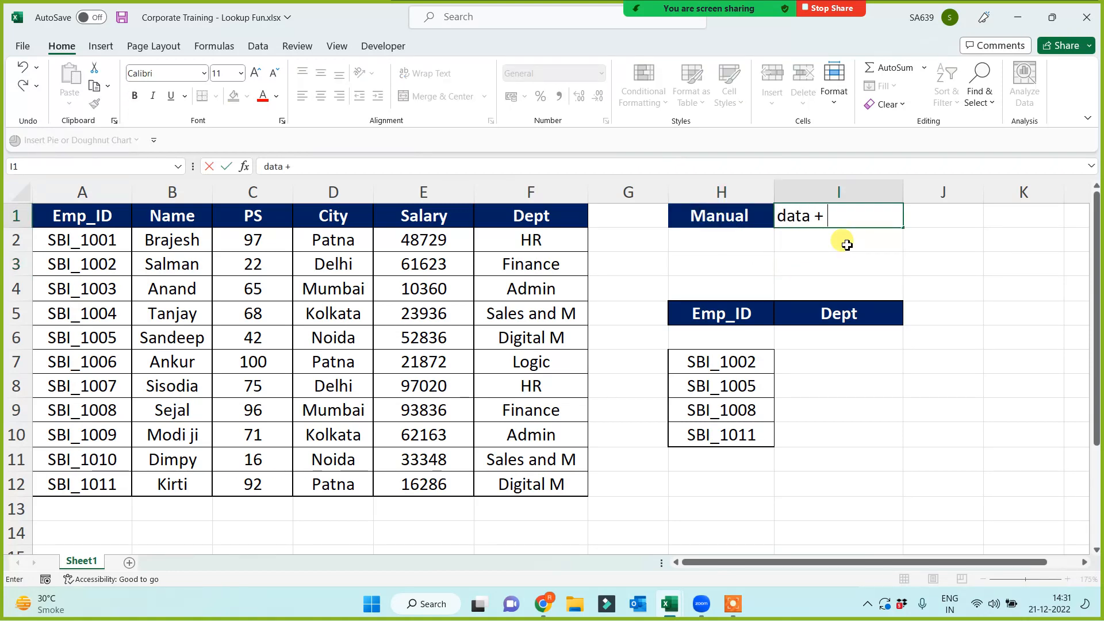
type(" que = small")
key("Return")
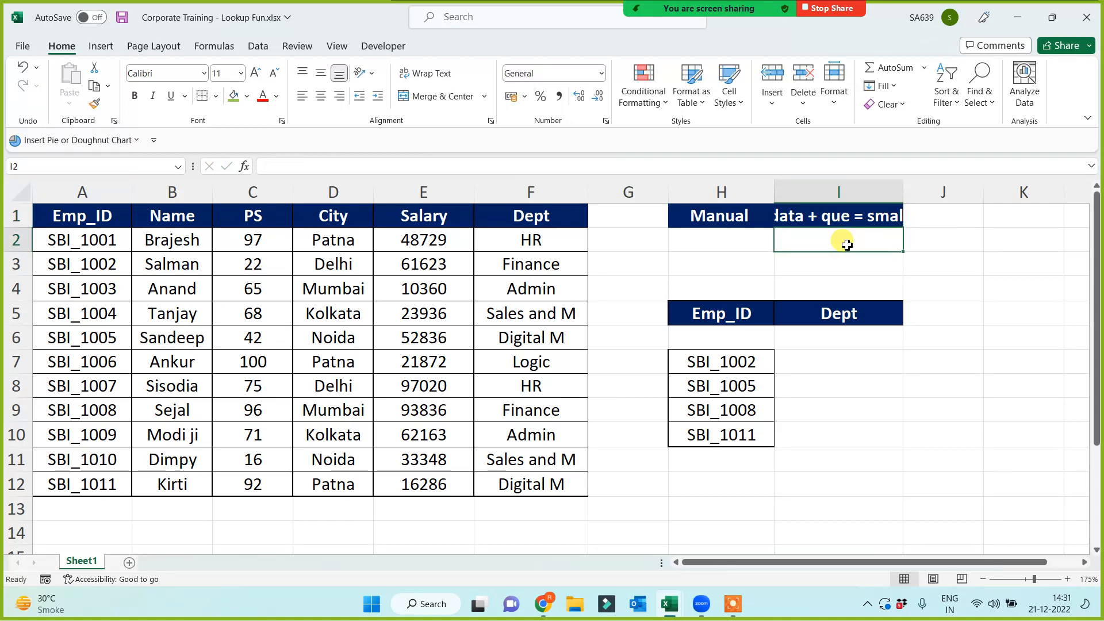
left_click_drag(902, 192, 986, 192)
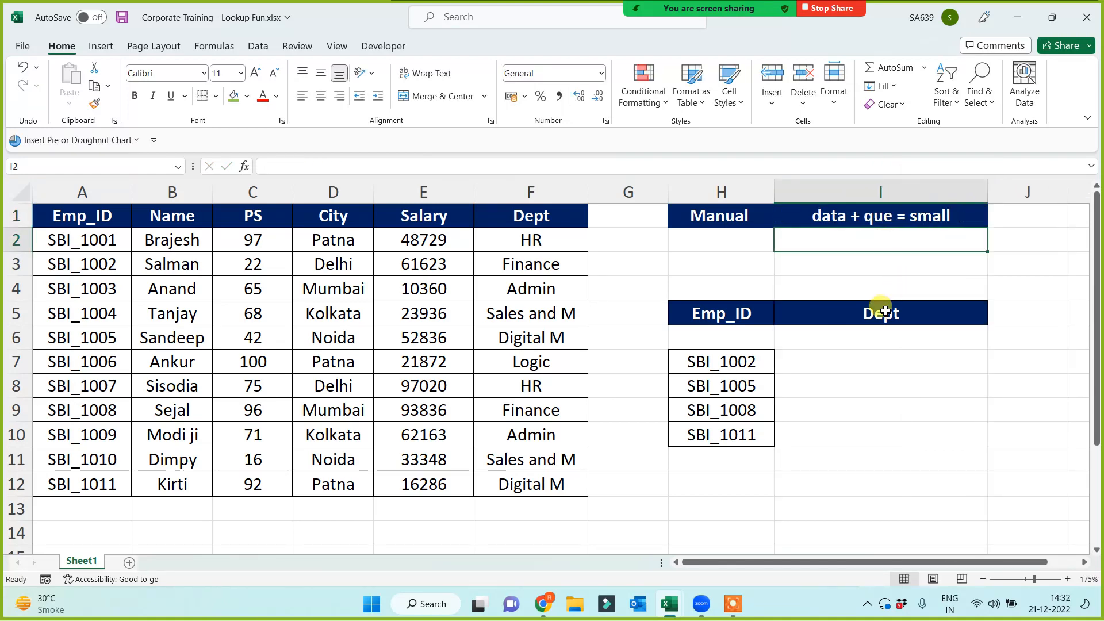
- Format the note in I1 with a yellow fill and red font
left_click(792, 218)
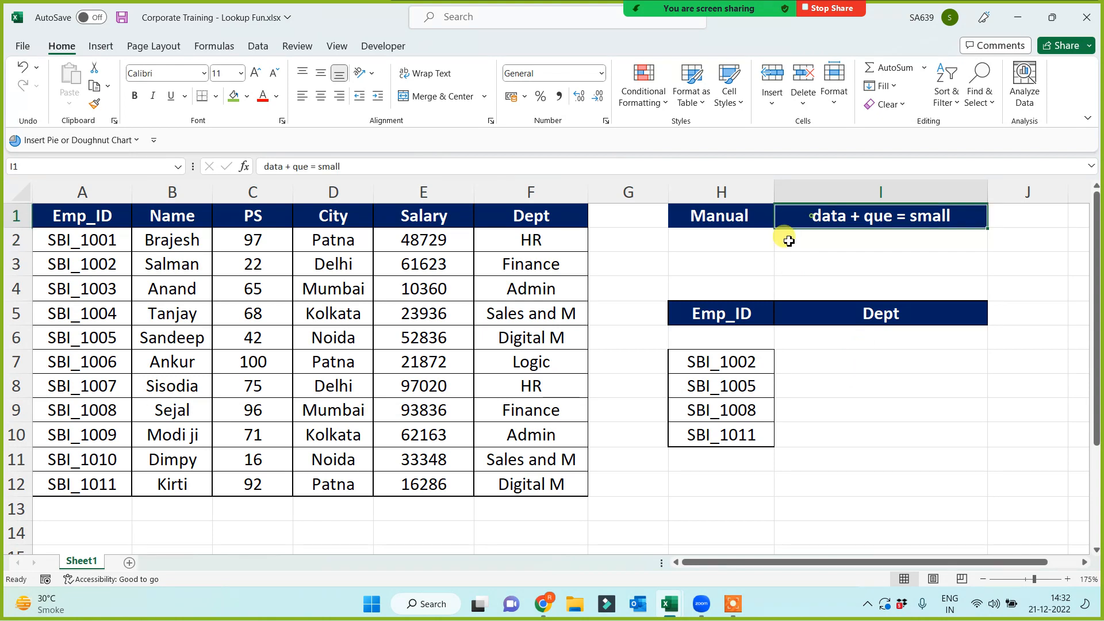
left_click(232, 95)
left_click(263, 98)
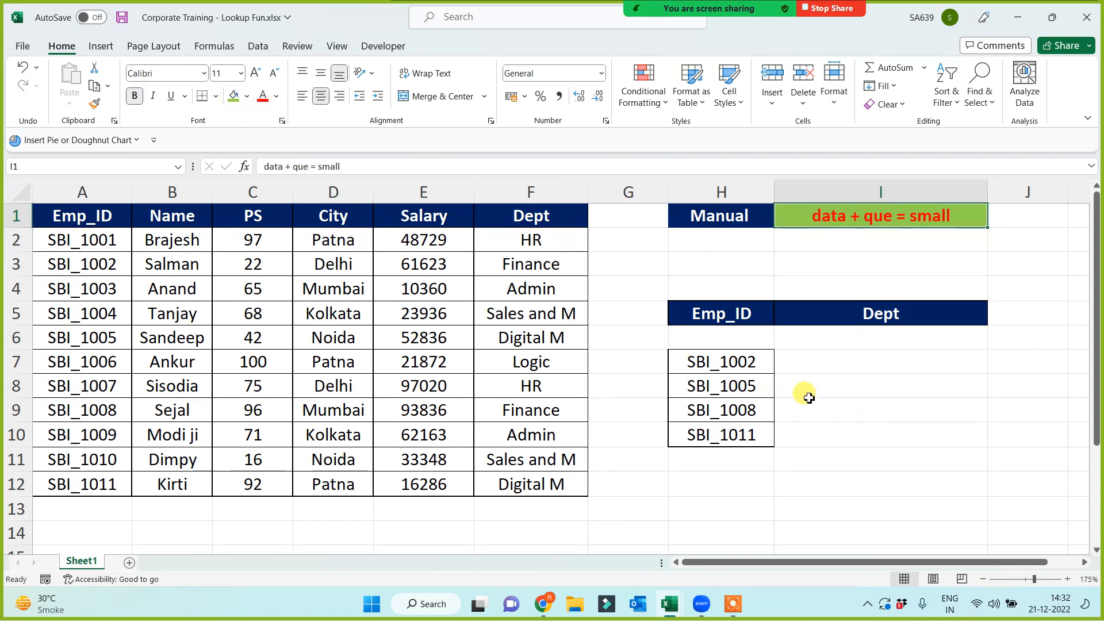
left_click(247, 96)
left_click(267, 231)
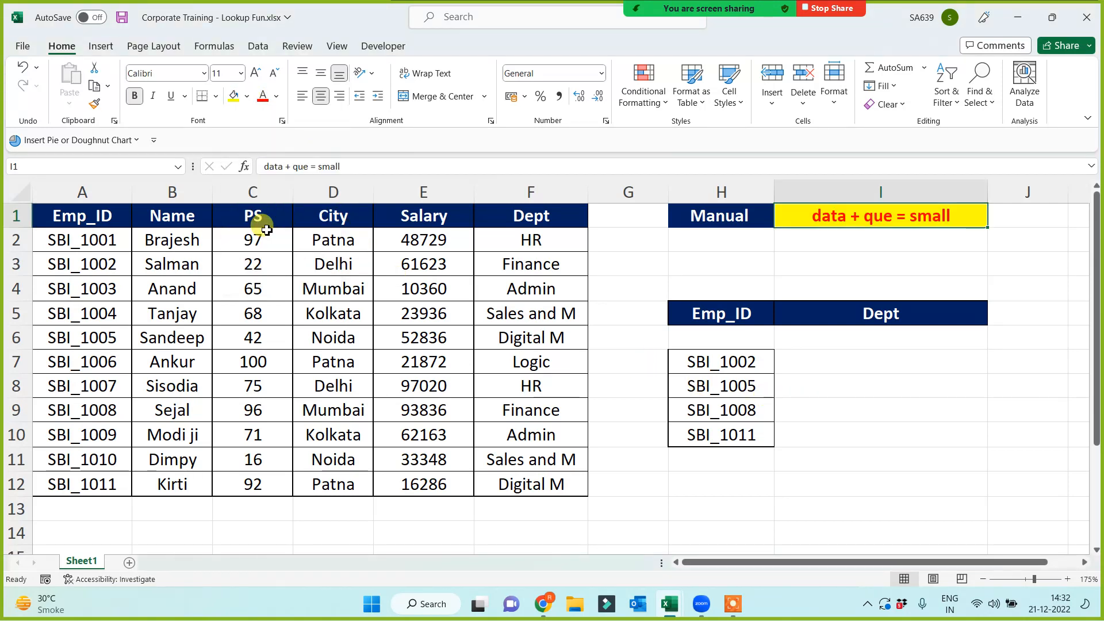
- Examine the employee table, the four listed employee IDs, the empty Dept cells and the Manual note in row 1
left_click_drag(83, 212, 523, 485)
left_click(716, 357)
left_click_drag(726, 394, 724, 431)
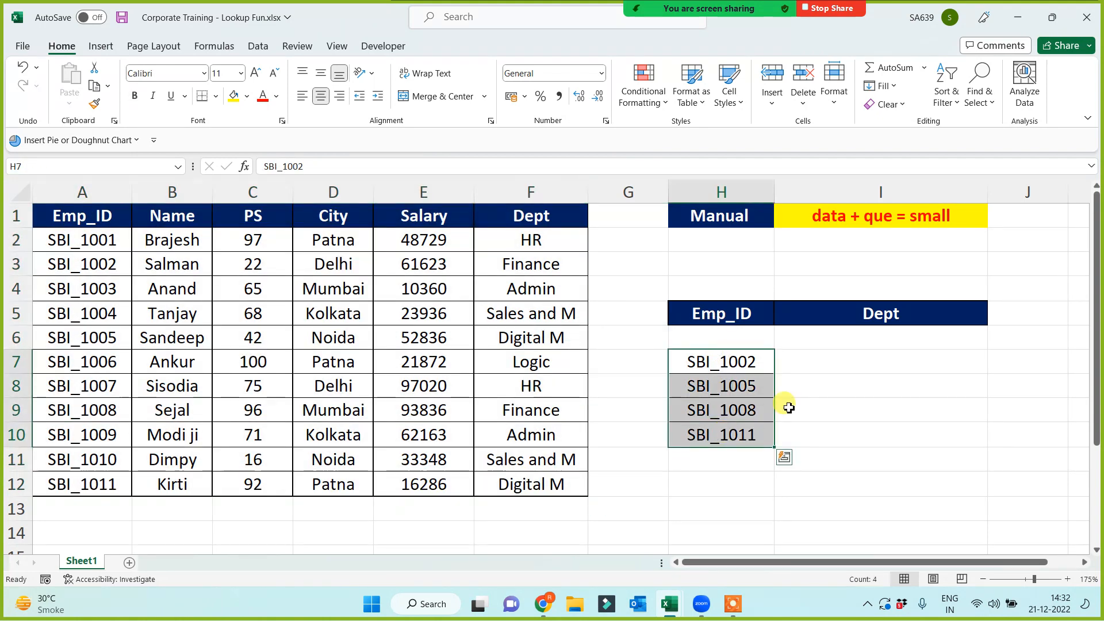
left_click(837, 359)
left_click_drag(82, 194, 525, 222)
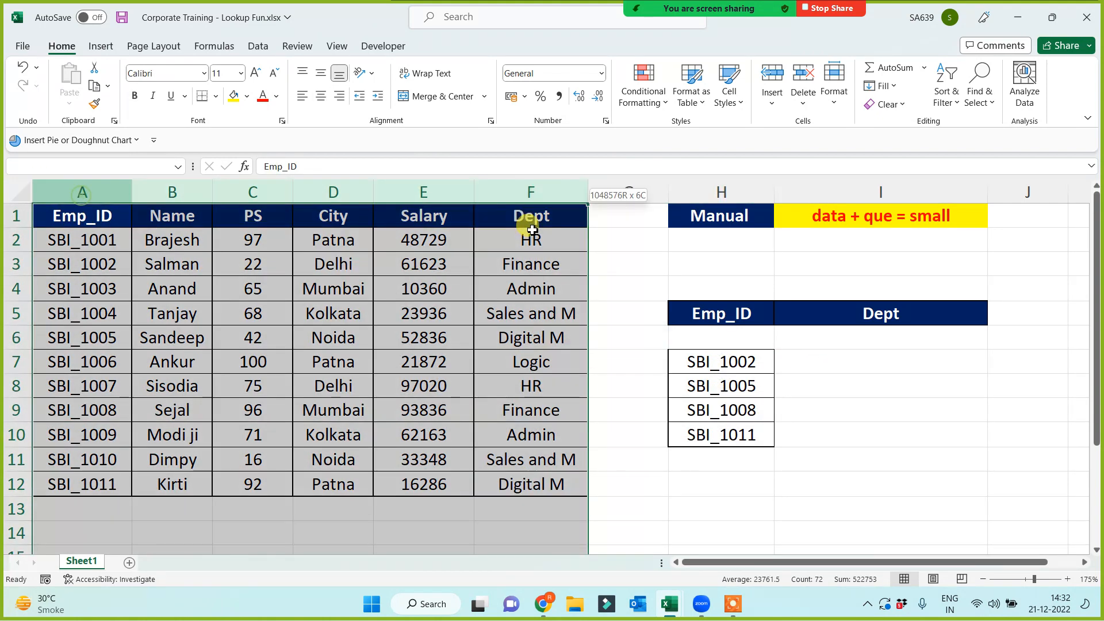
left_click_drag(745, 361, 740, 431)
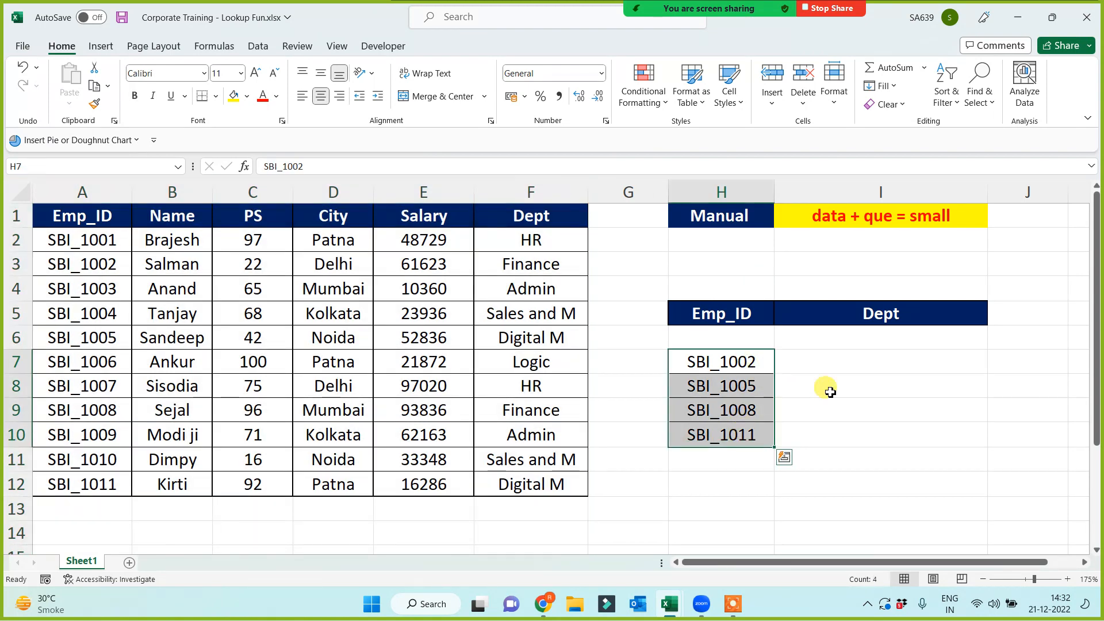
left_click(844, 361)
left_click(732, 220)
left_click(860, 219)
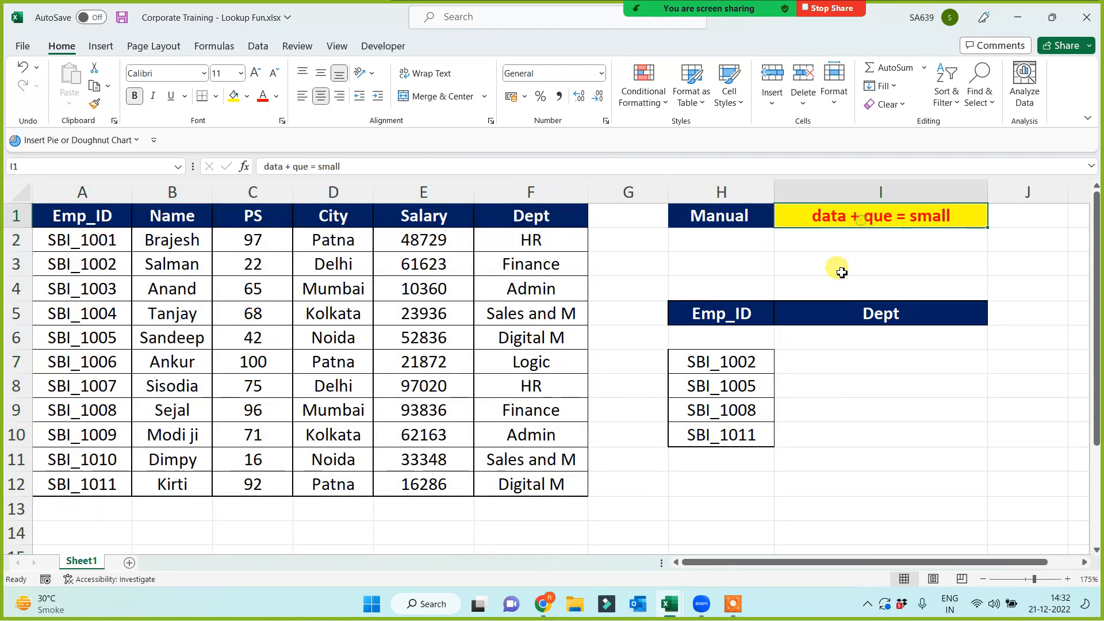
left_click(863, 361)
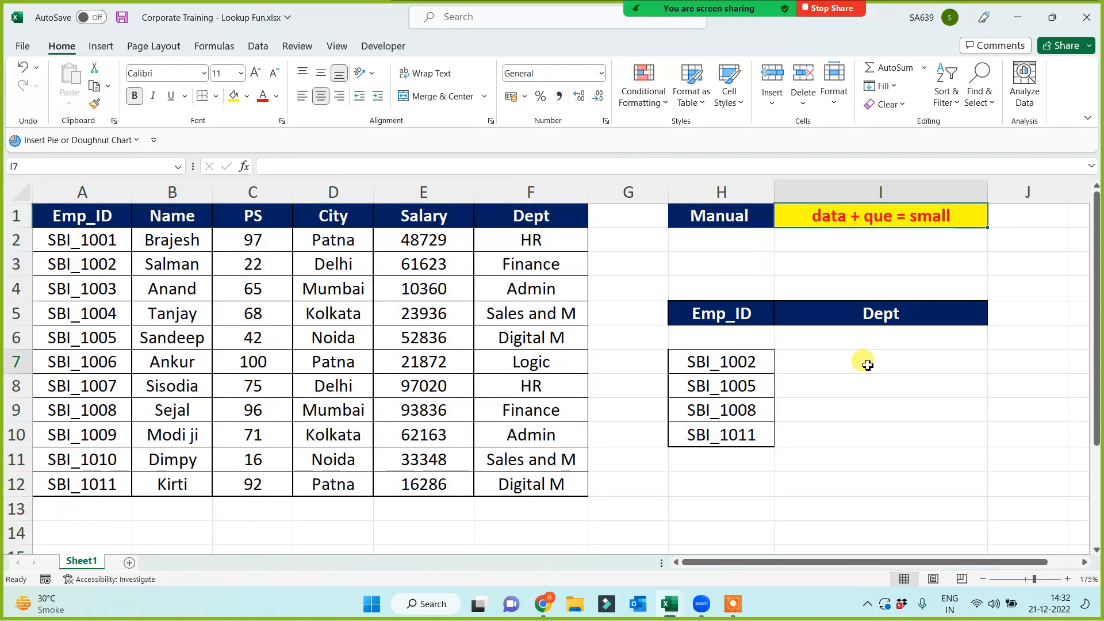
- Enter the label "Ctrl + F" in H2 below the Manual label
left_click(732, 241)
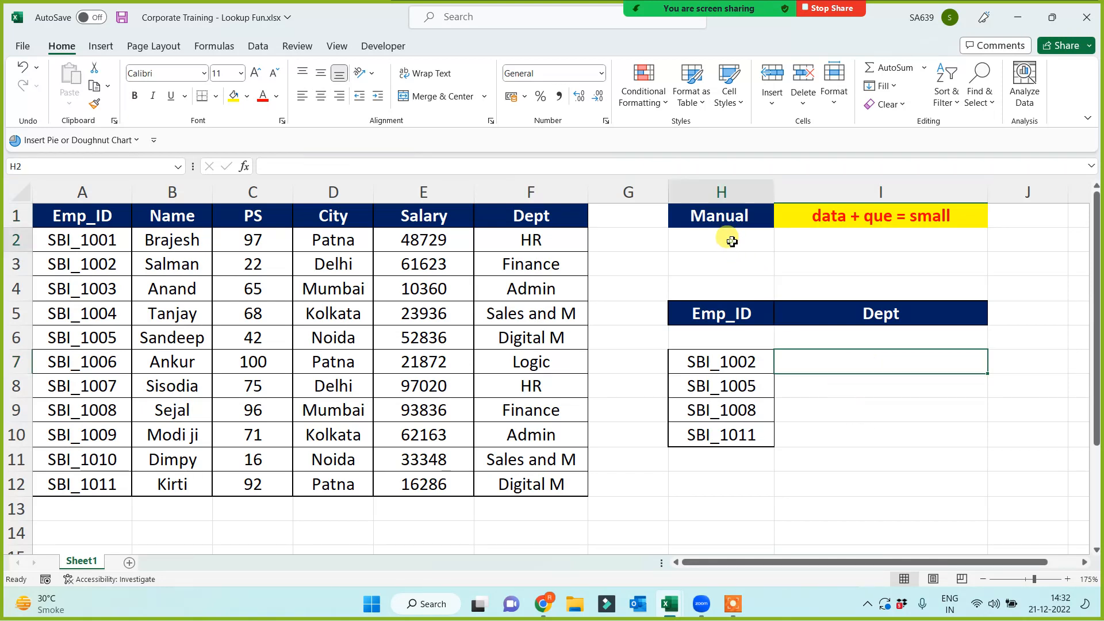
type("Ctr")
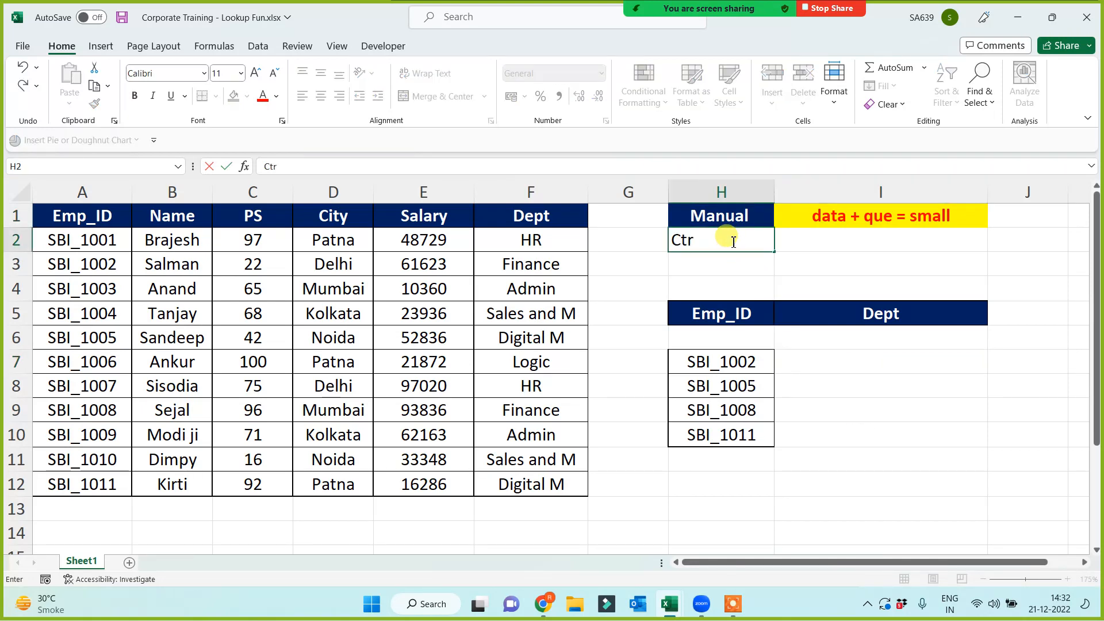
type("l + F")
left_click(732, 264)
left_click(737, 240)
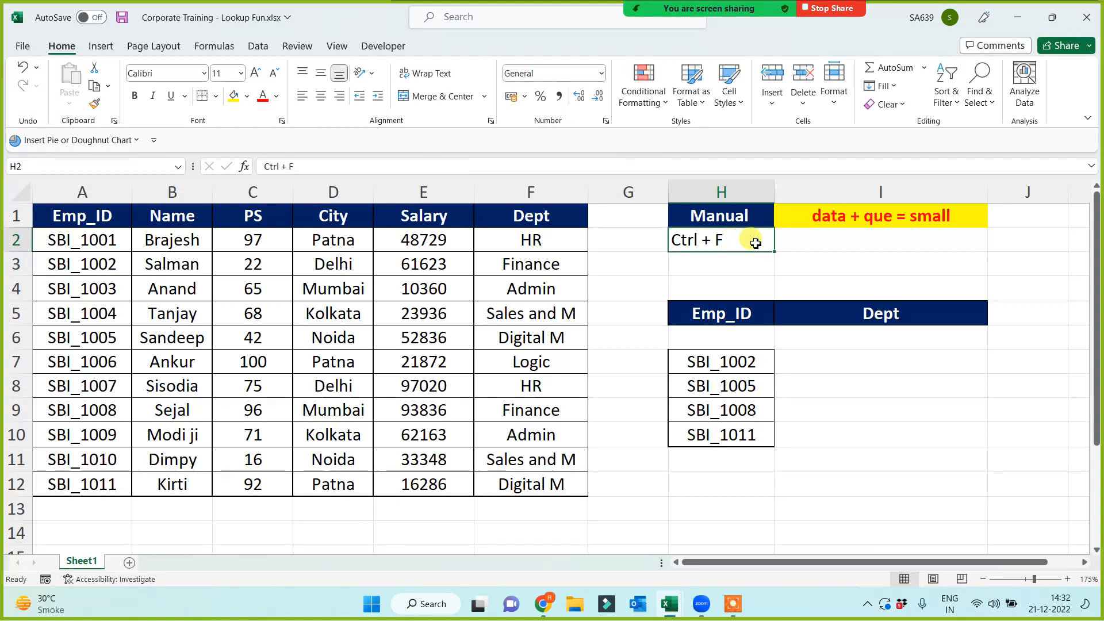
left_click(809, 244)
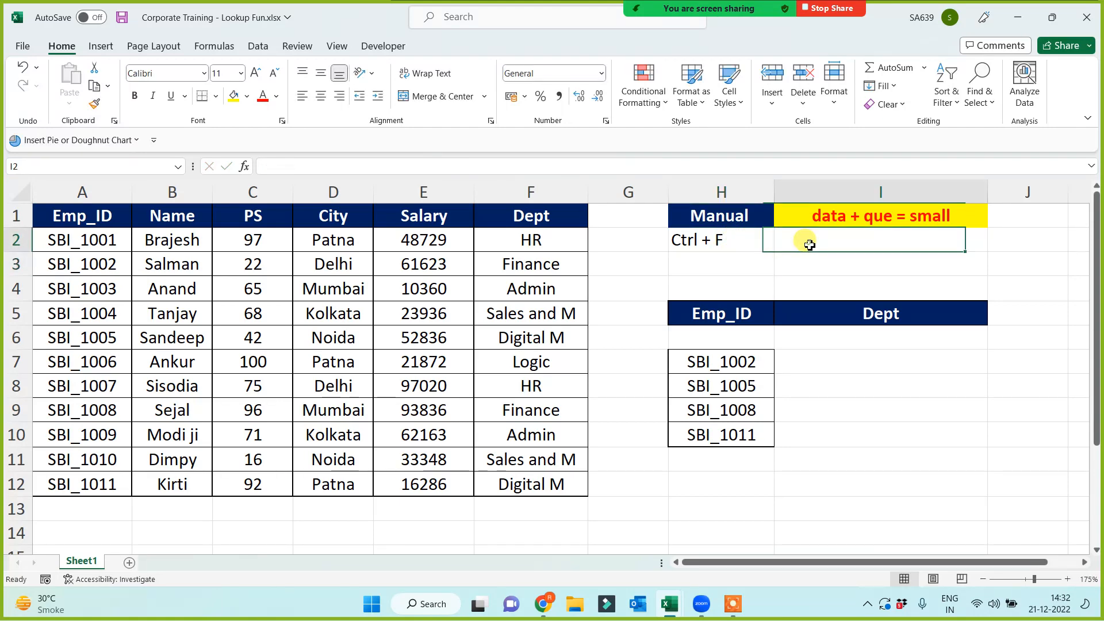
- Give the Ctrl + F label in H2 a yellow fill and centre it horizontally
left_click(719, 239)
left_click(233, 95)
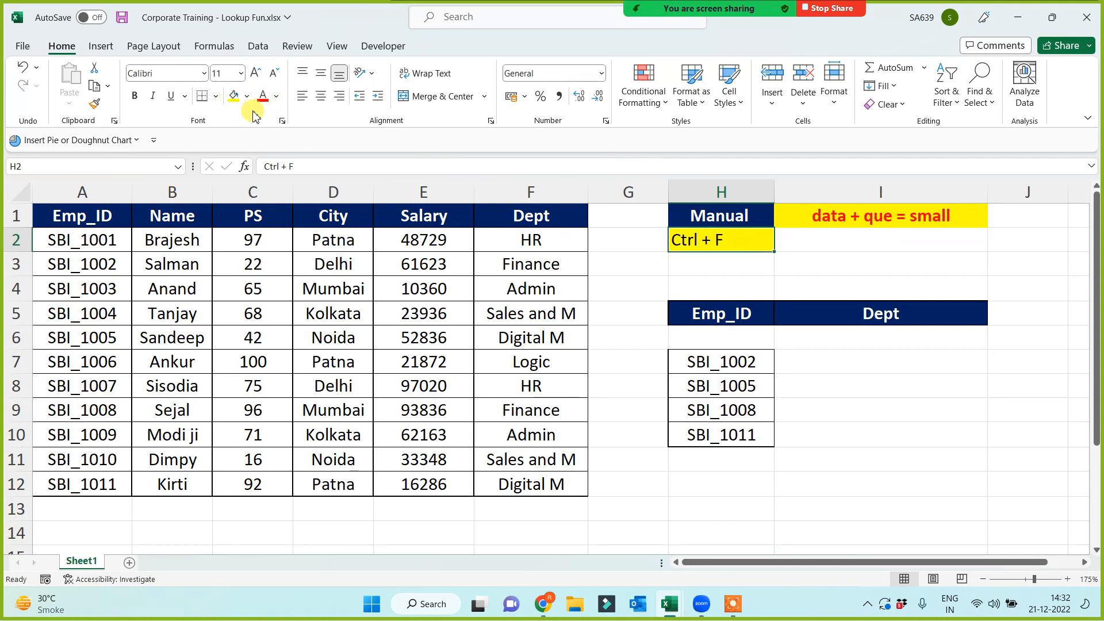
left_click(321, 96)
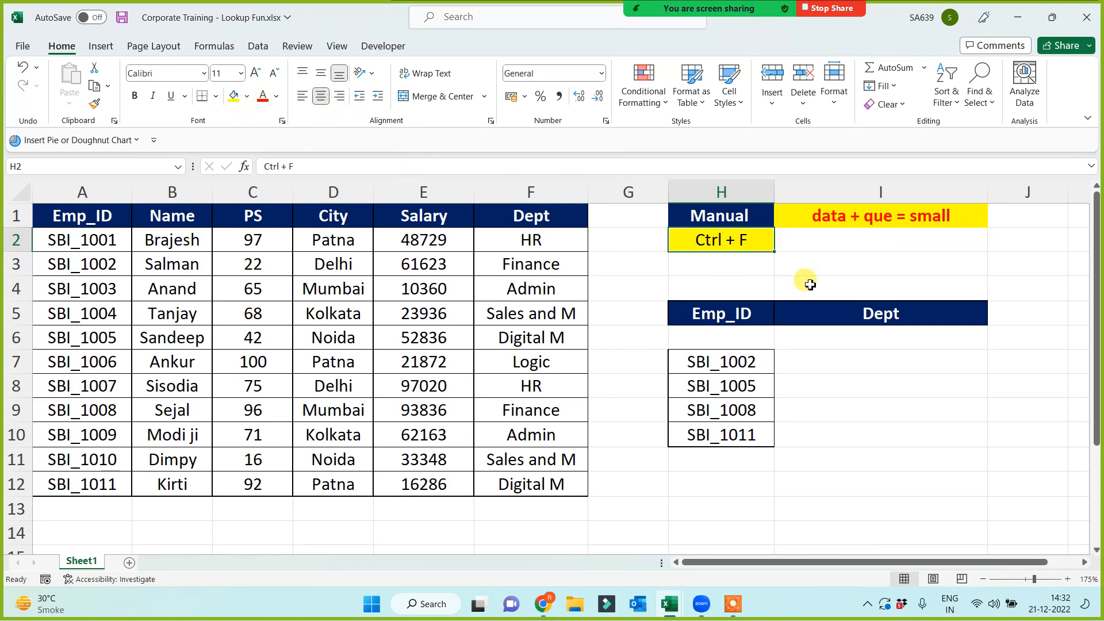
- Enter the note "data = any size, que = small" in I2 and widen column I slightly
left_click(832, 247)
type("data = any size,")
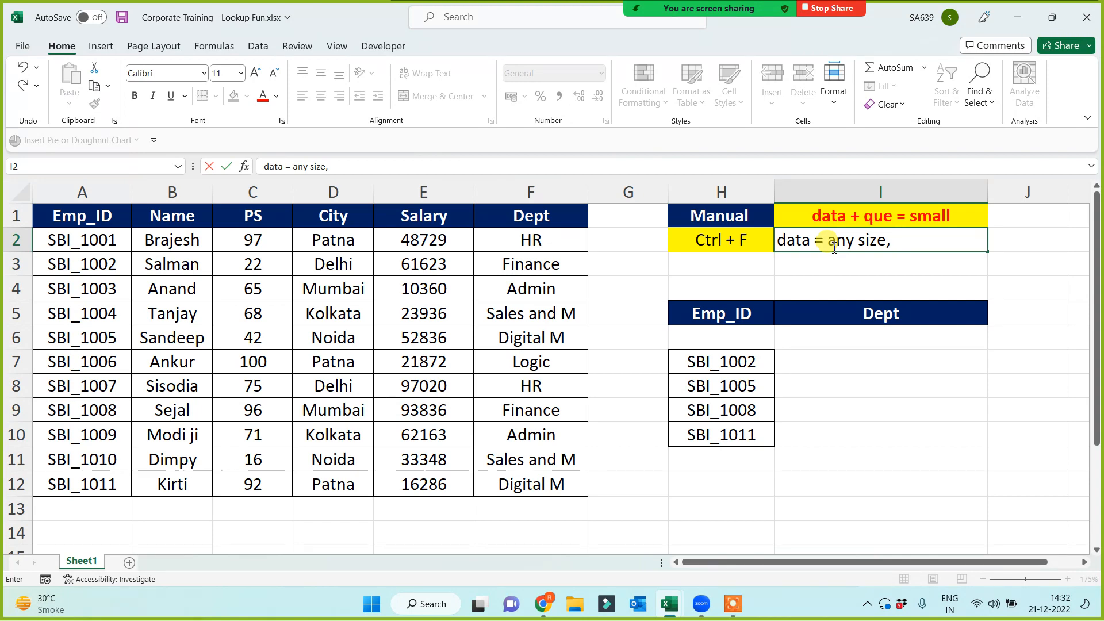
type("que = small")
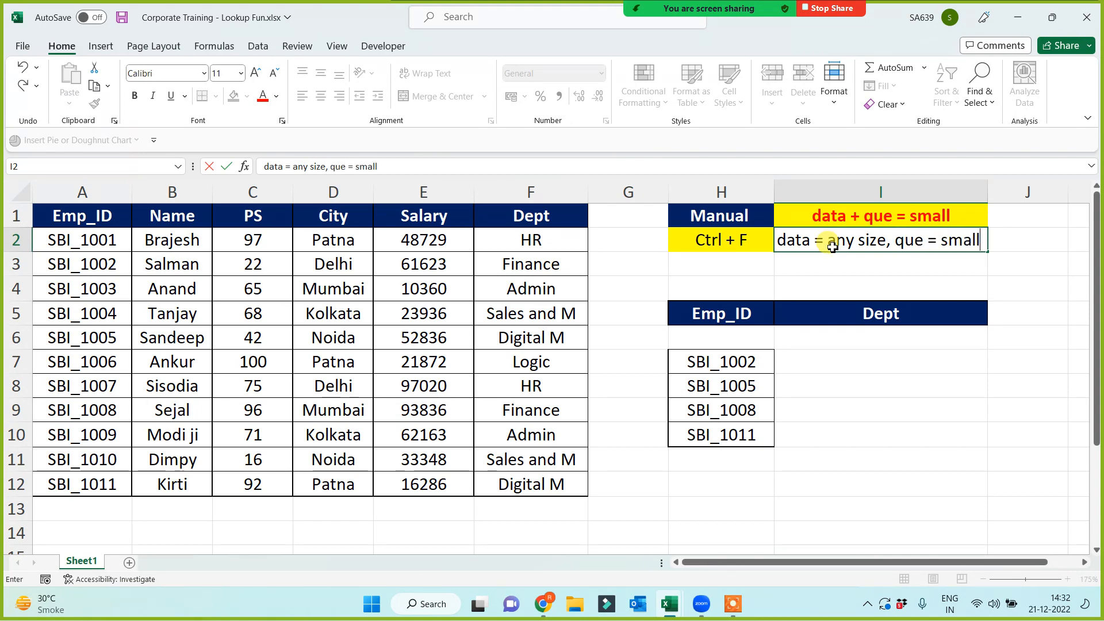
key("Return")
left_click(848, 240)
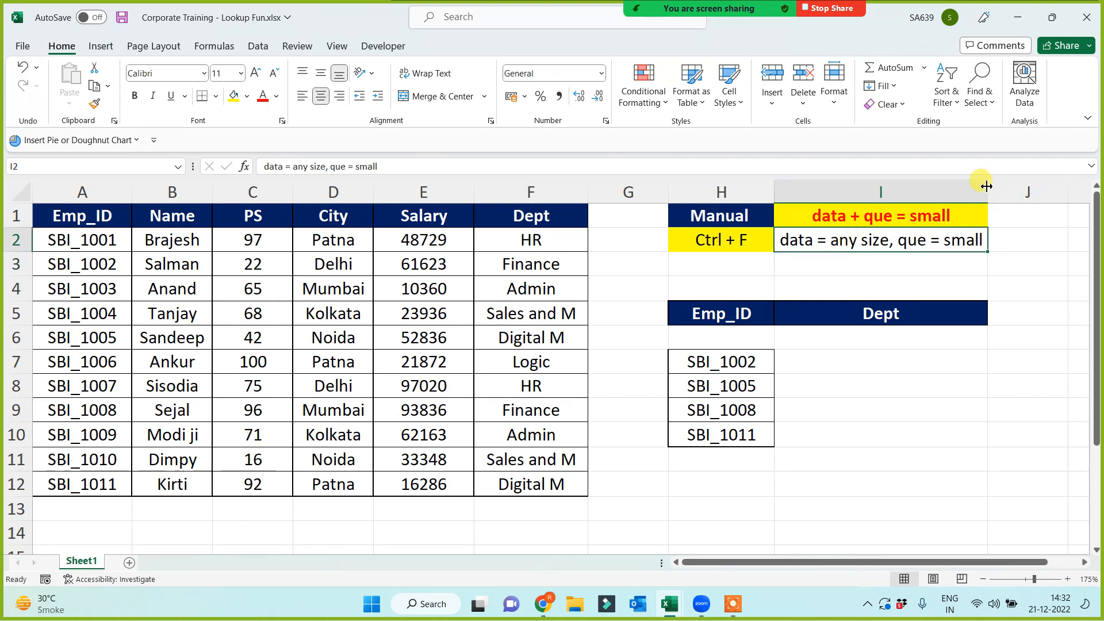
left_click_drag(987, 186, 1006, 186)
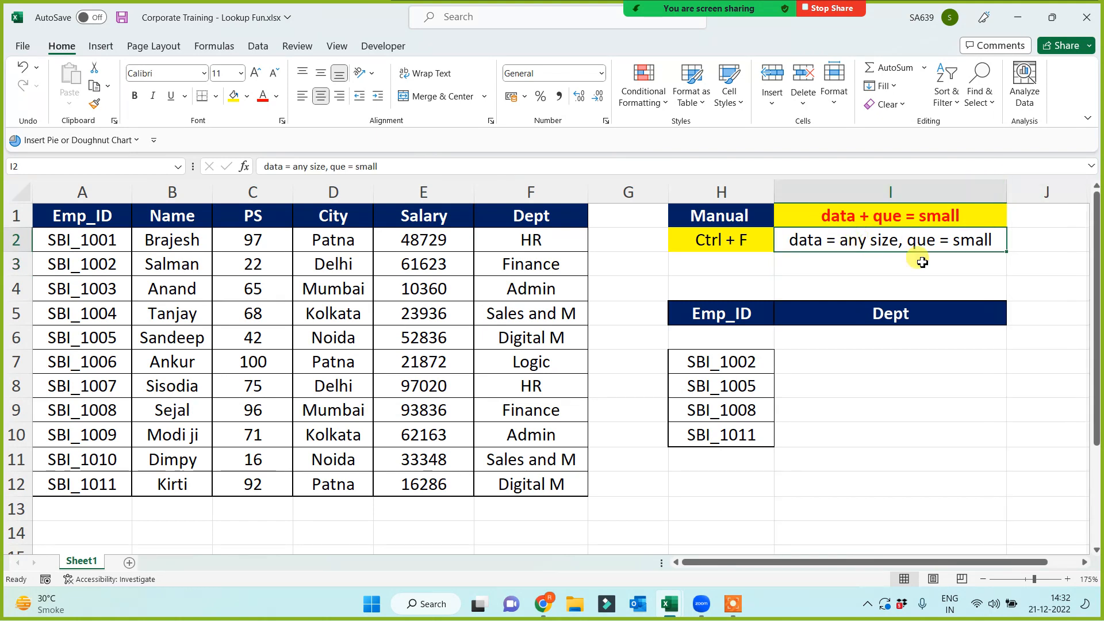
- Format the note in I2 with a red fill and white font
left_click(247, 96)
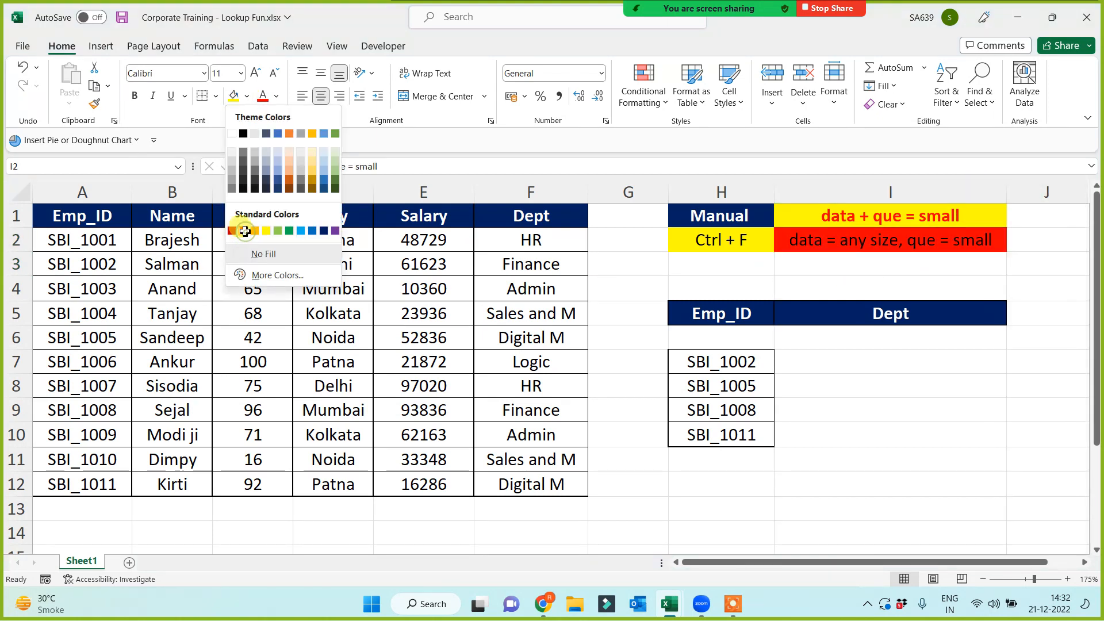
left_click(245, 230)
left_click(277, 96)
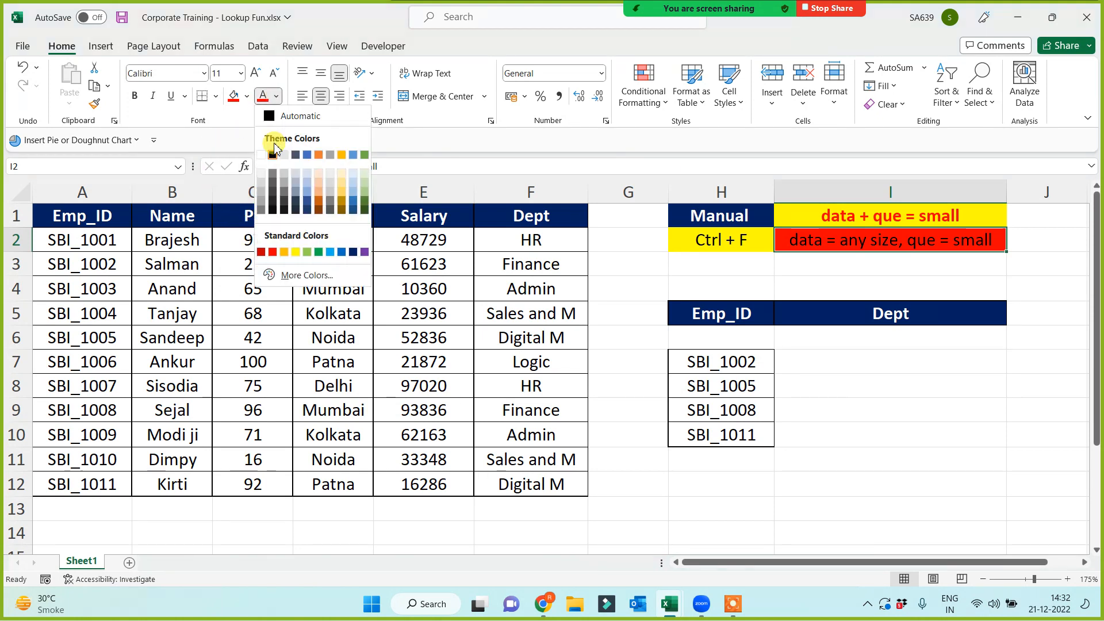
left_click(273, 154)
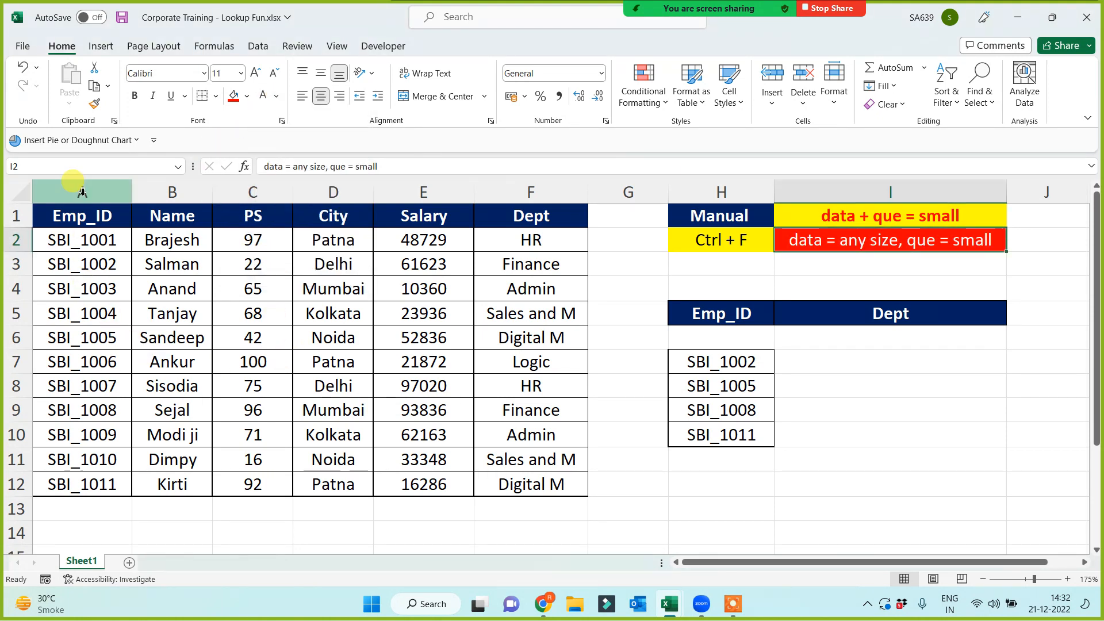
left_click_drag(82, 192, 512, 219)
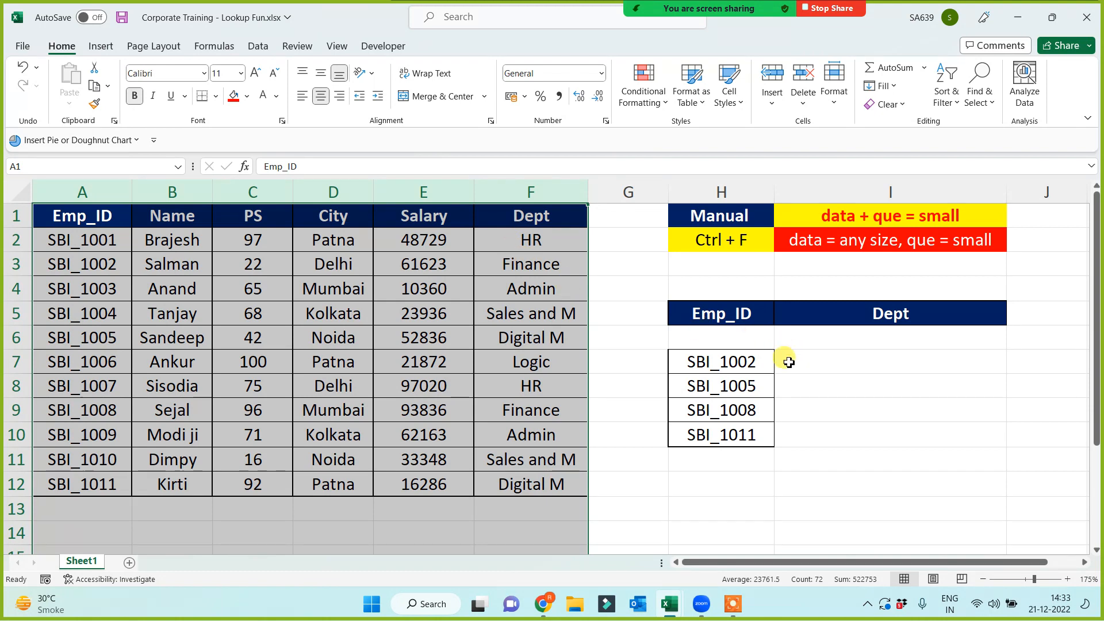
left_click_drag(729, 359, 730, 481)
left_click(806, 430)
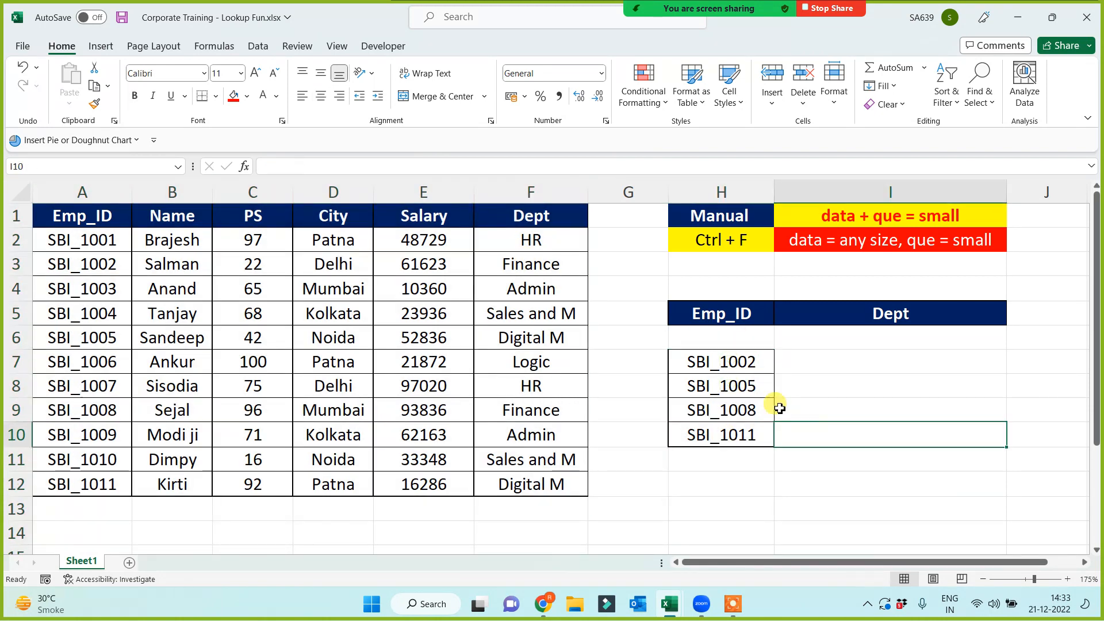
- Review the employee table in columns A to F, the Emp_IDs in H7:H10, and the Manual and Ctrl + F notes
mouse_move(720, 365)
left_mouse_down()
mouse_move(723, 456)
mouse_move(722, 437)
left_mouse_up()
left_click(720, 240, "ctrl")
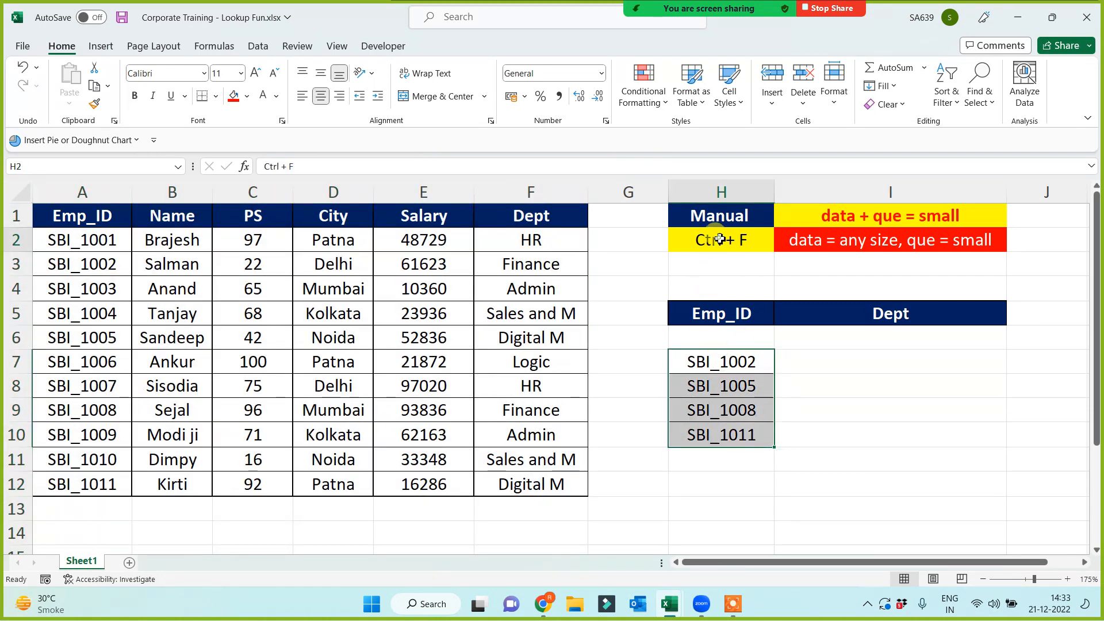
left_click(720, 239)
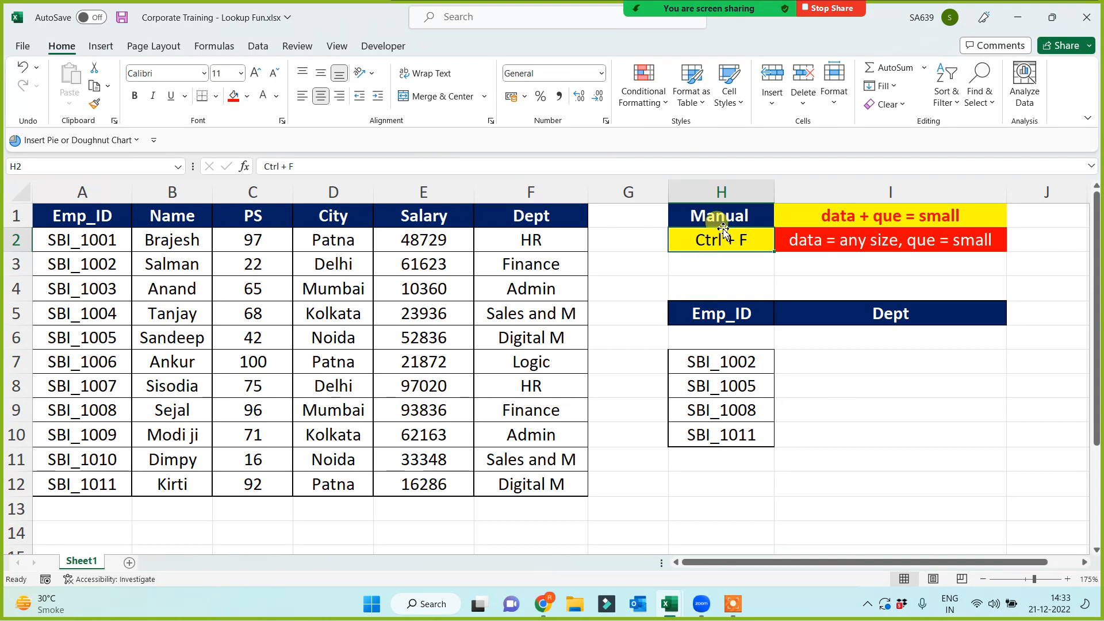
left_click_drag(716, 361, 713, 441)
left_click(815, 443)
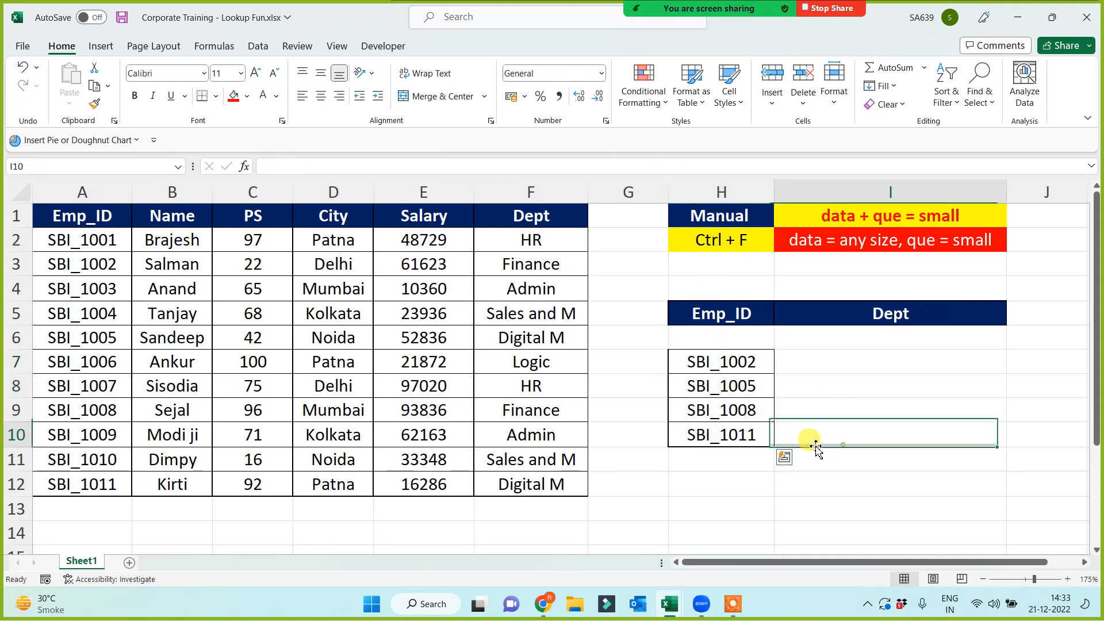
left_click_drag(531, 192, 82, 192)
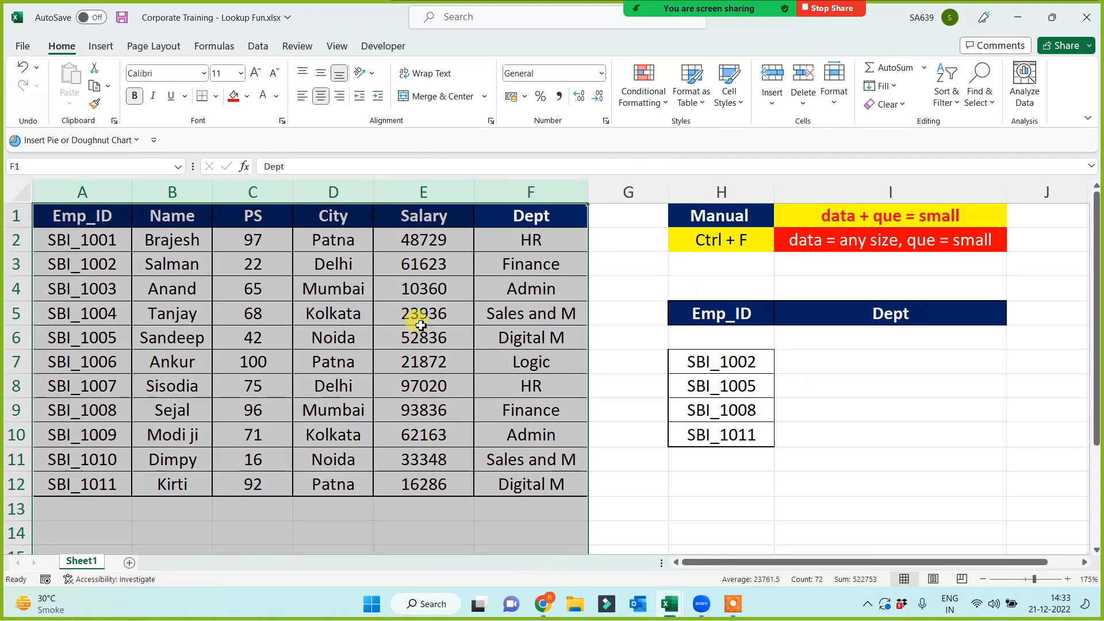
left_click(807, 357)
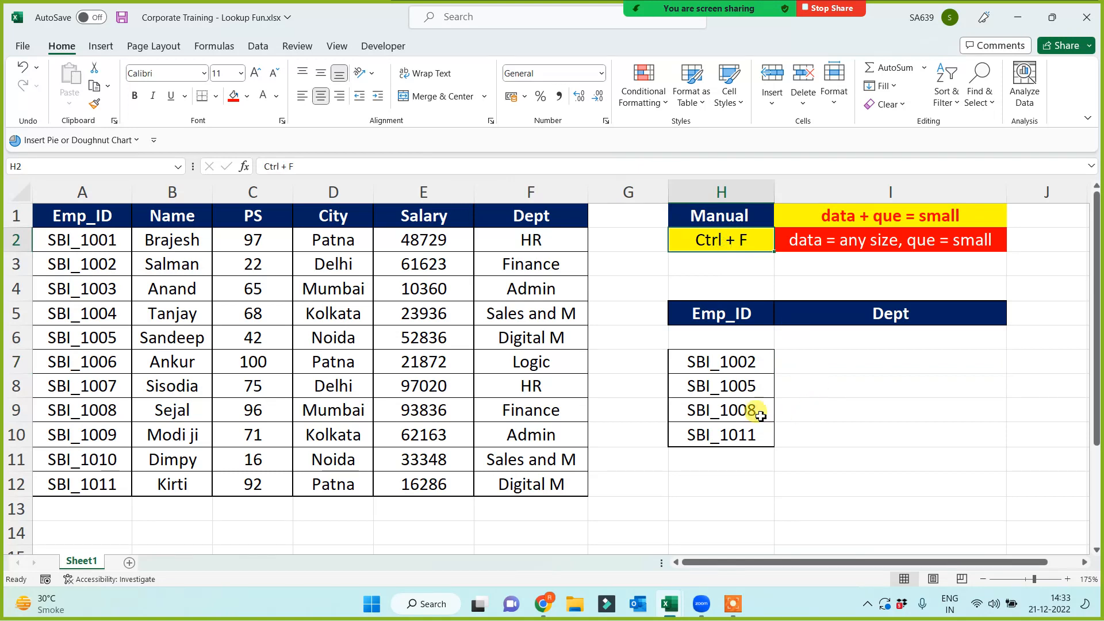
left_click(81, 212)
key("ctrl+space")
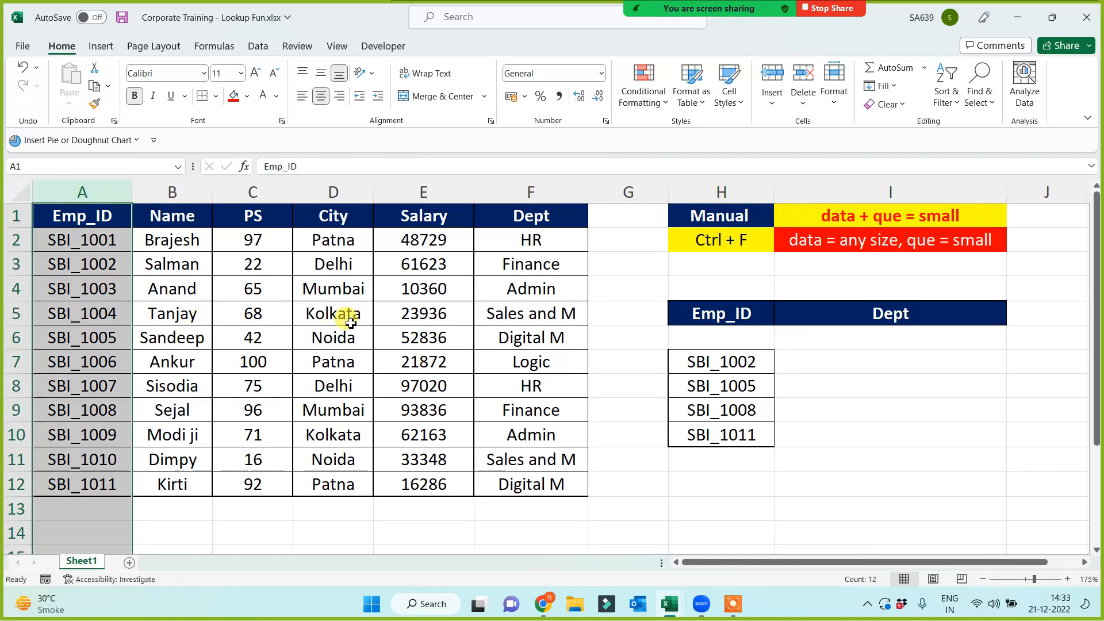
left_click(843, 395)
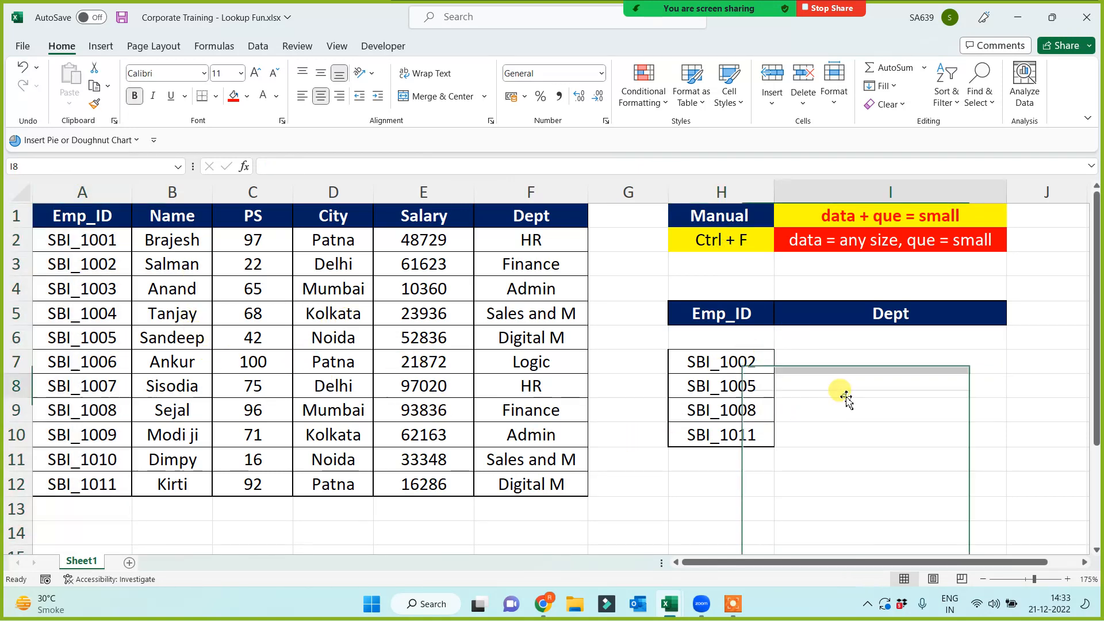
left_click(835, 238)
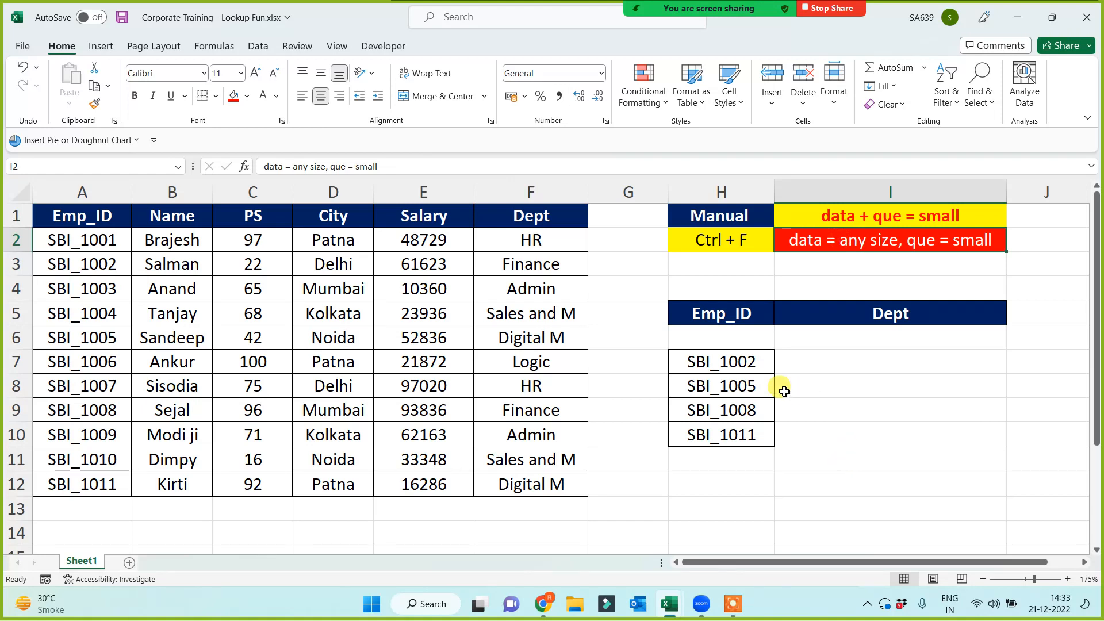
left_click_drag(738, 362, 724, 438)
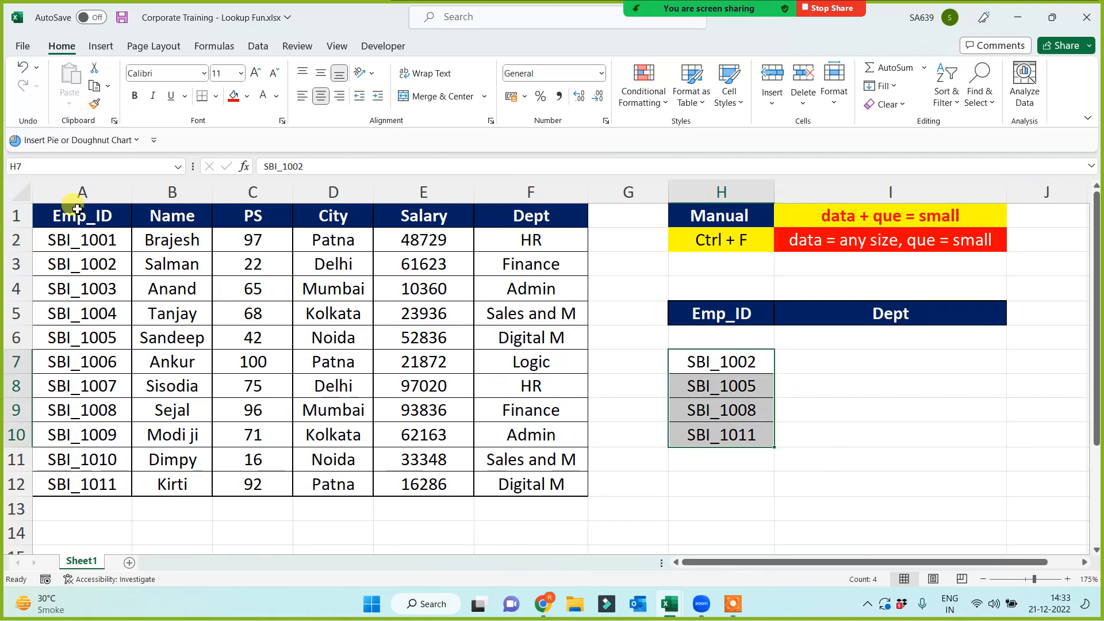
left_click_drag(81, 192, 517, 195)
left_click_drag(745, 363, 742, 434)
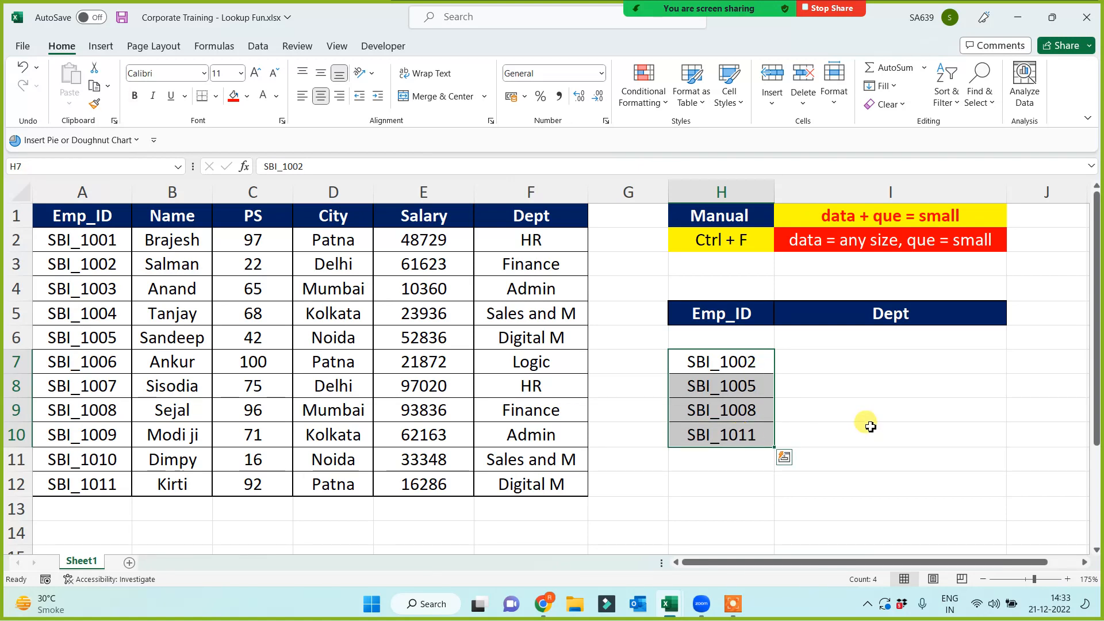
left_click(833, 428)
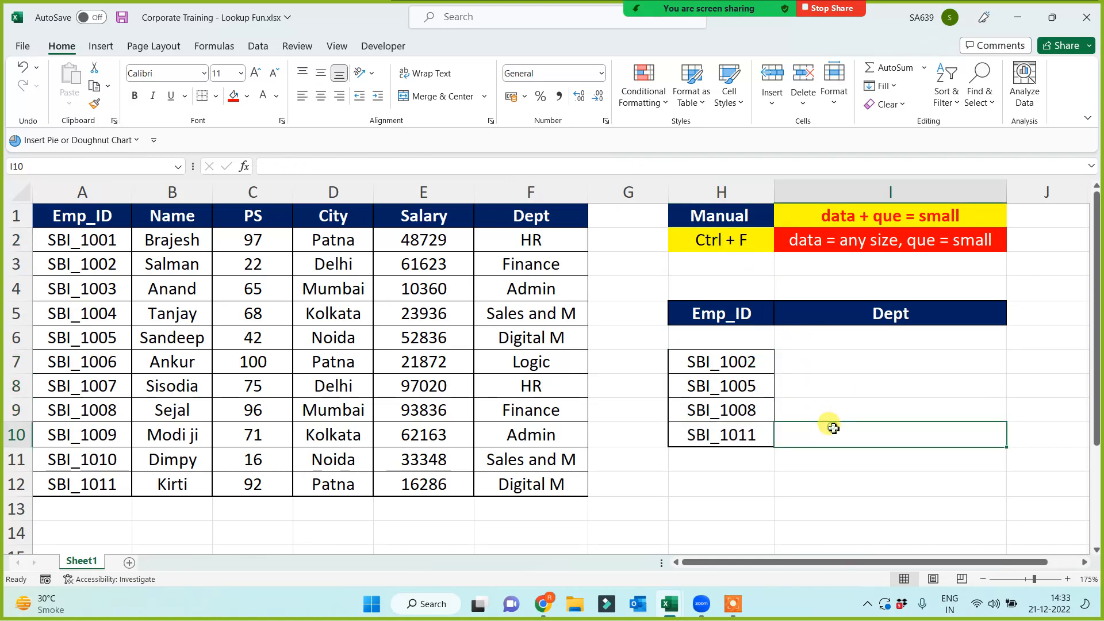
left_click(741, 218)
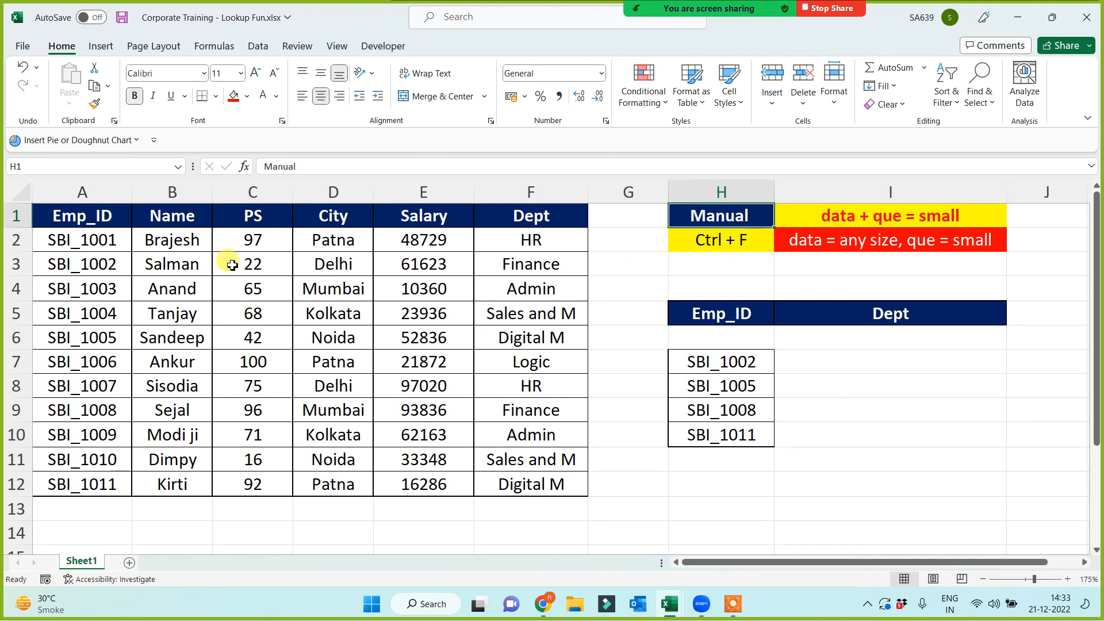
left_click(823, 215)
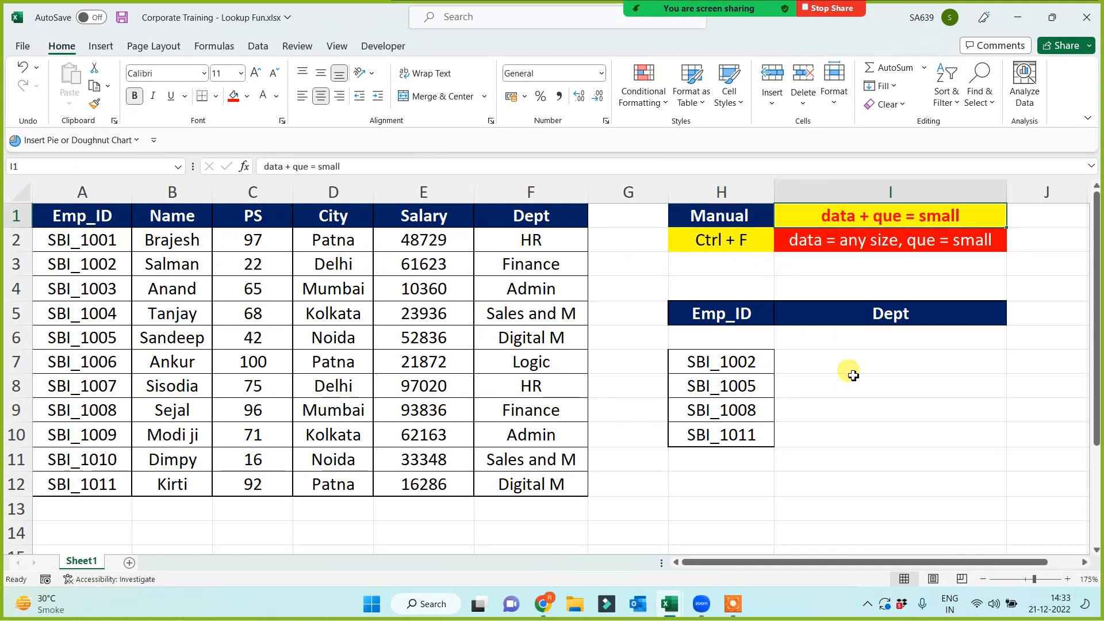
left_click(718, 221)
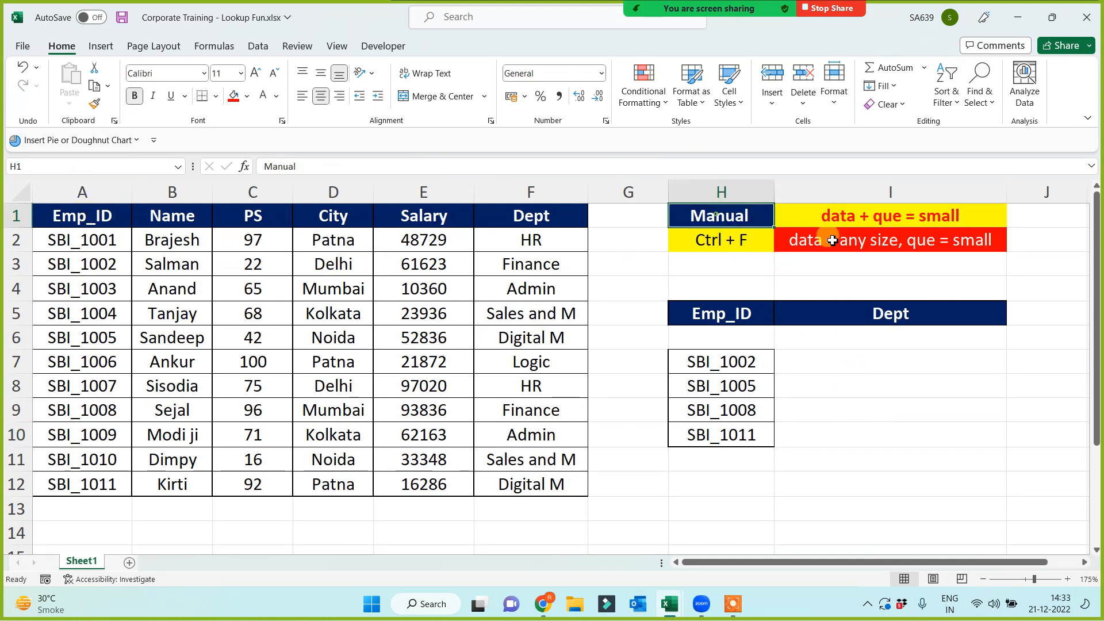
- Enter the label "Vlookup" in H3 and the note "Data + que = Any Size" in I3
left_click(711, 268)
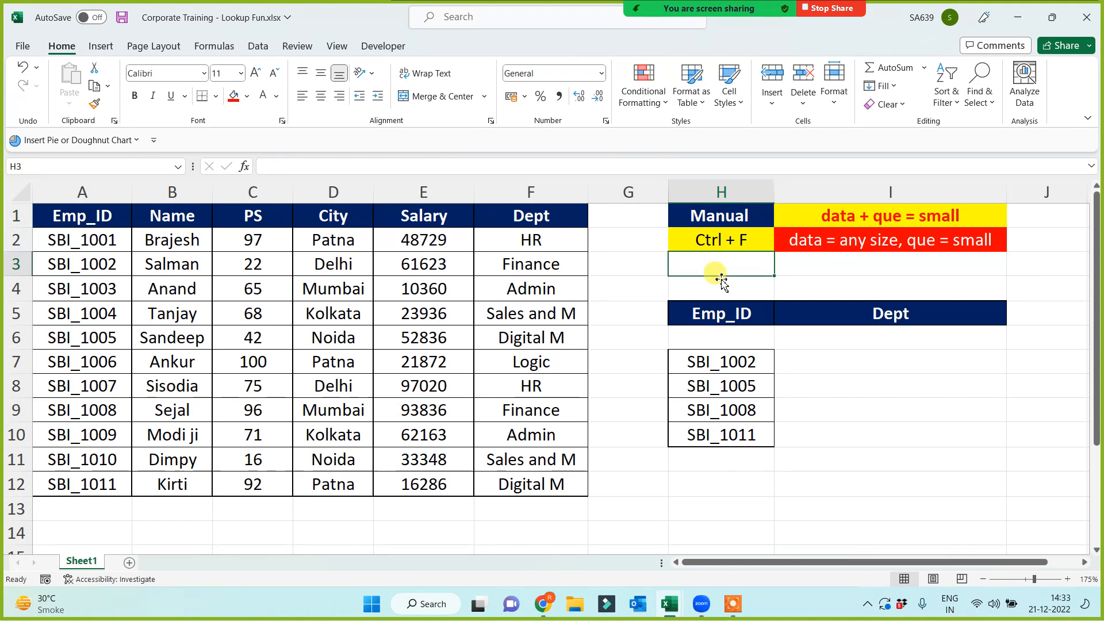
type("VLoo")
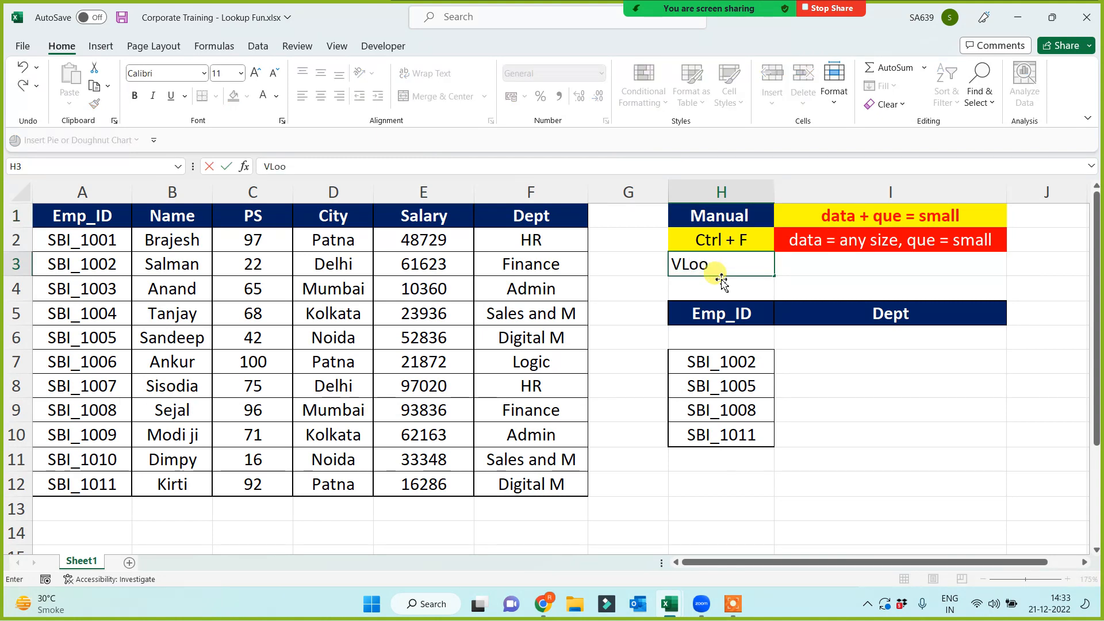
type("kup")
left_click(783, 270)
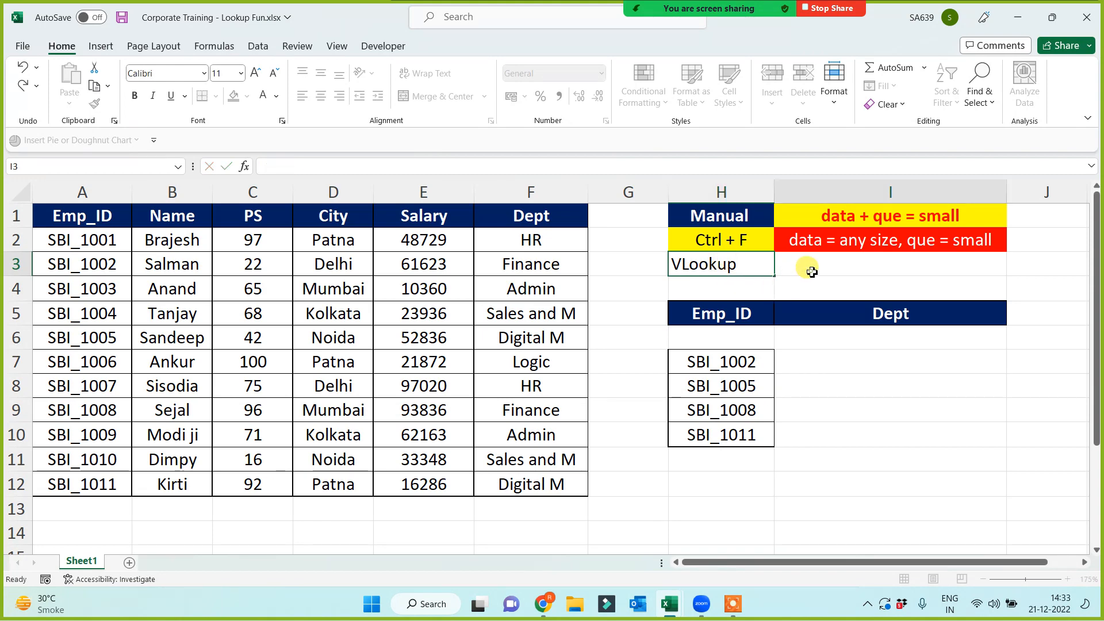
type("DA")
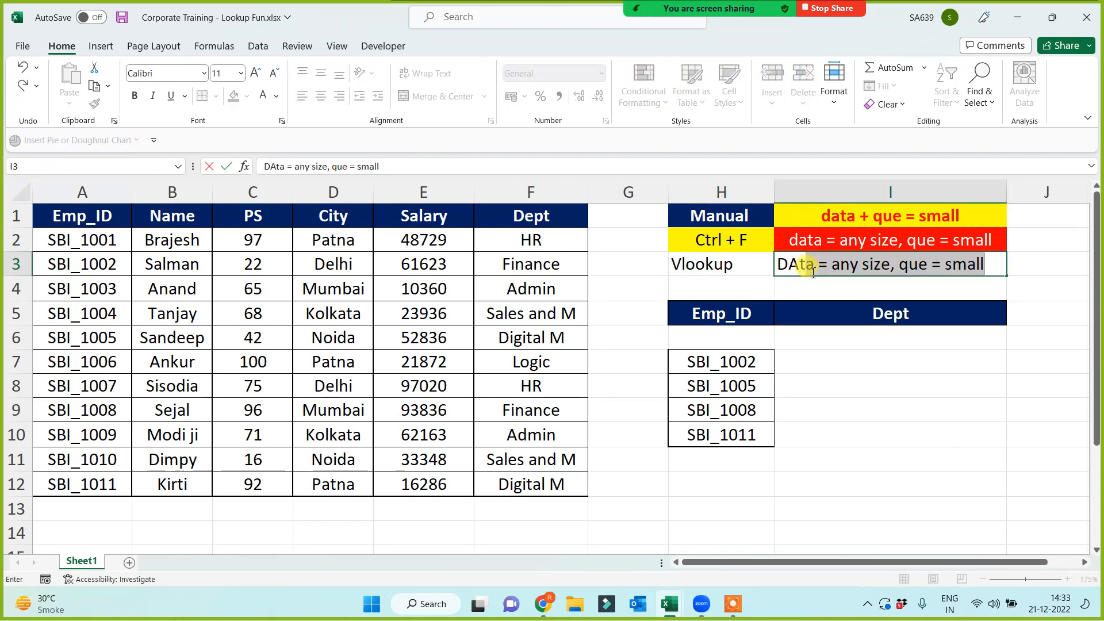
type("ta +")
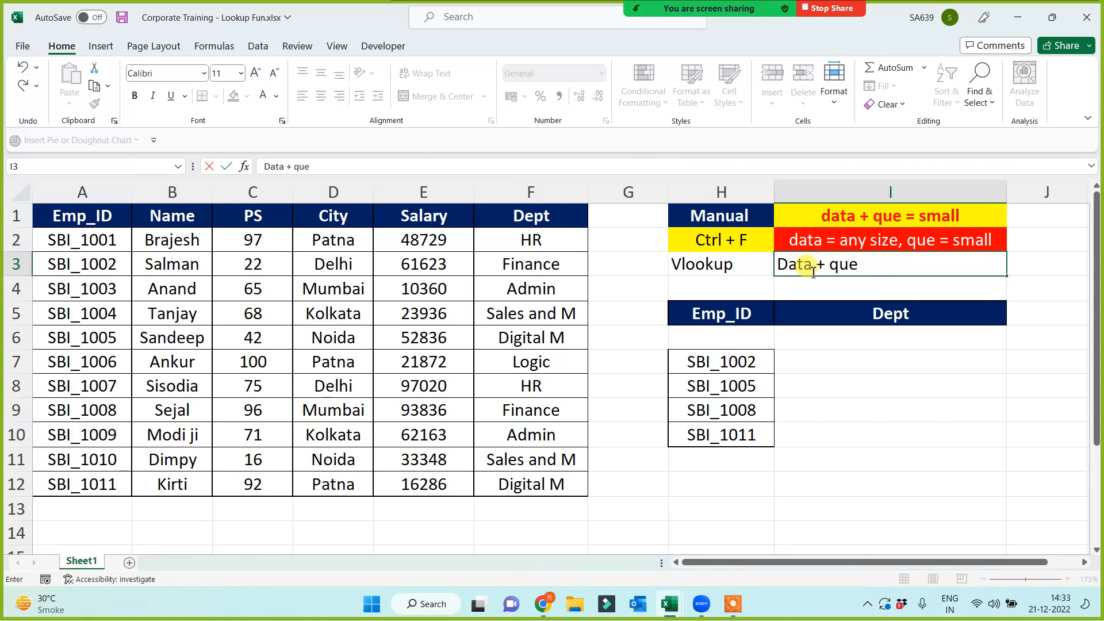
type(" que = Any")
type("Size")
key("Return")
- Centre the Vlookup label and its note in H3:I3 and give both cells a light green fill
left_click(733, 265)
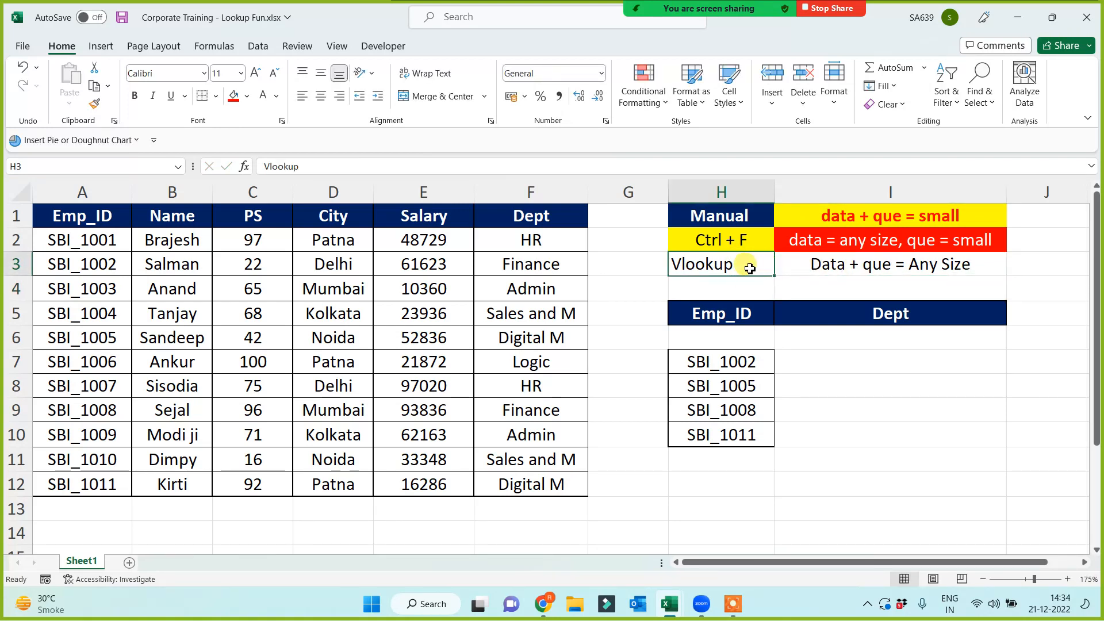
left_click_drag(756, 266, 874, 263)
left_click(320, 96)
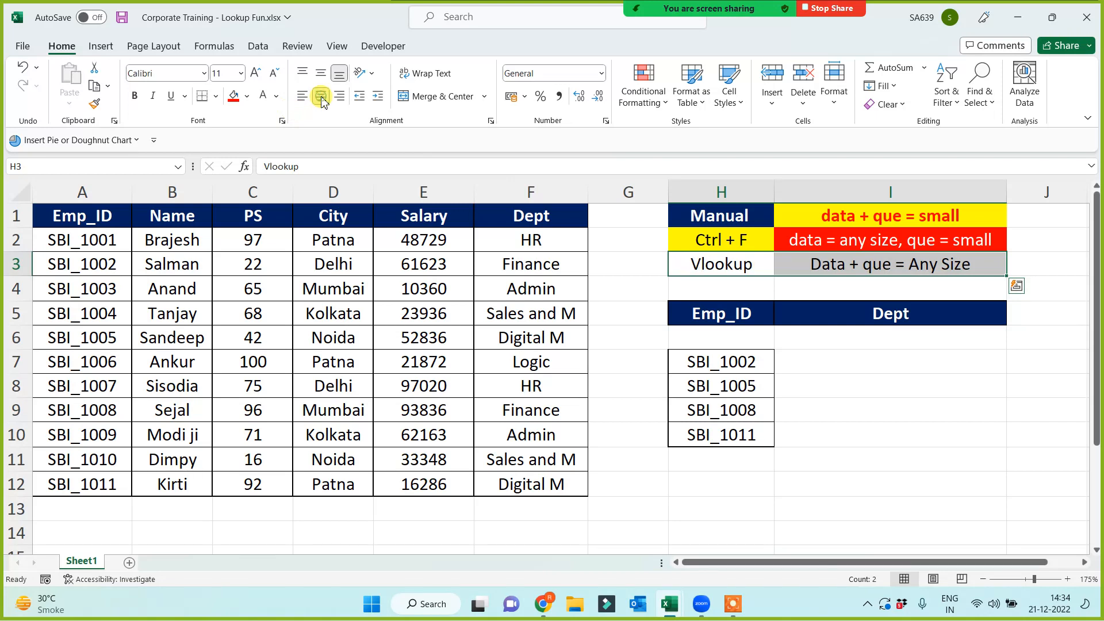
left_click(836, 446)
left_click_drag(738, 266, 821, 266)
left_click(247, 96)
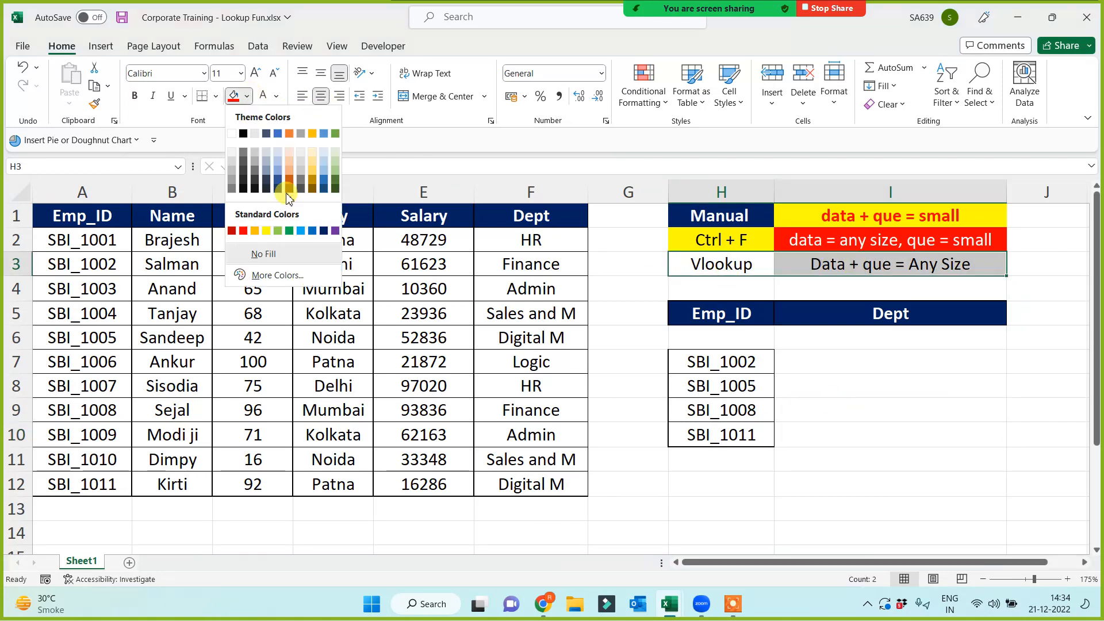
left_click(335, 173)
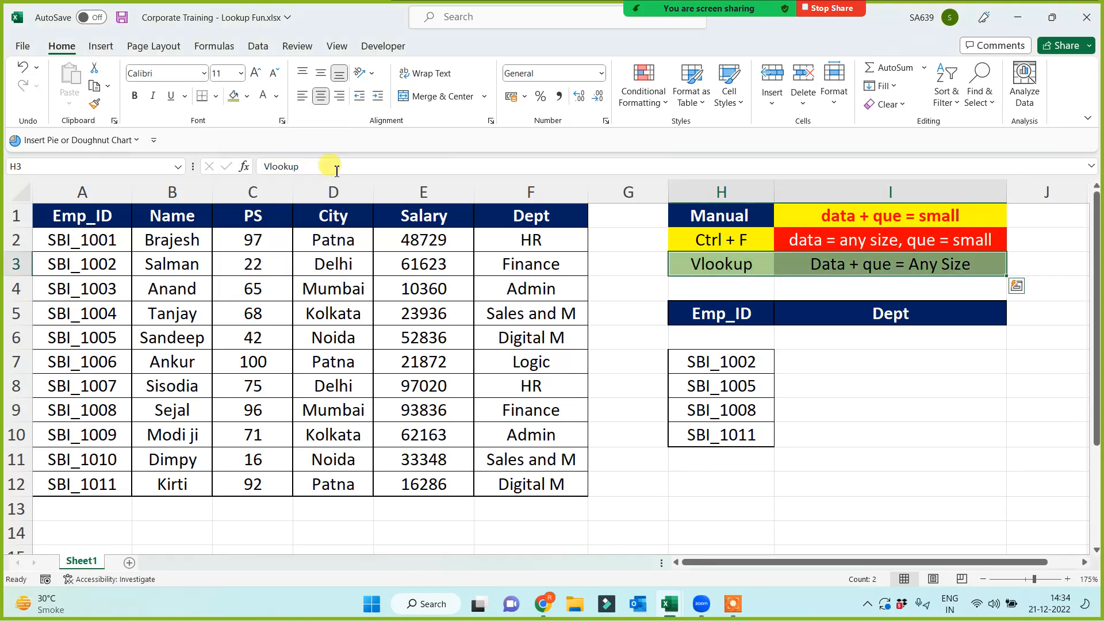
left_click(859, 416)
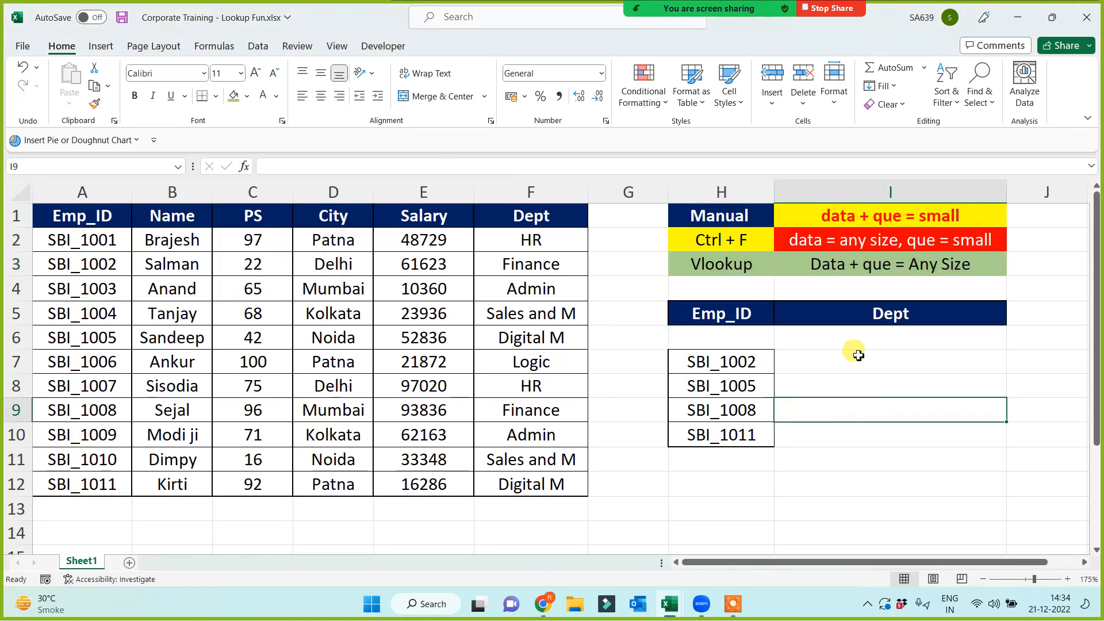
- Apply all borders to the lookup method notes in H1:I3 and narrow column G
left_click_drag(728, 214, 838, 259)
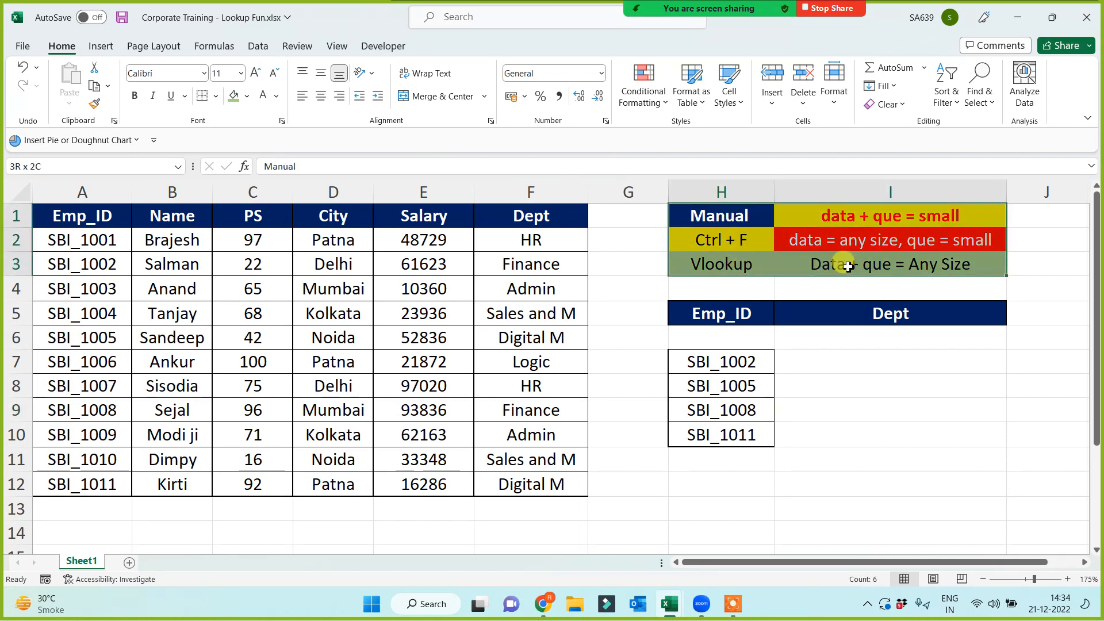
left_click(215, 97)
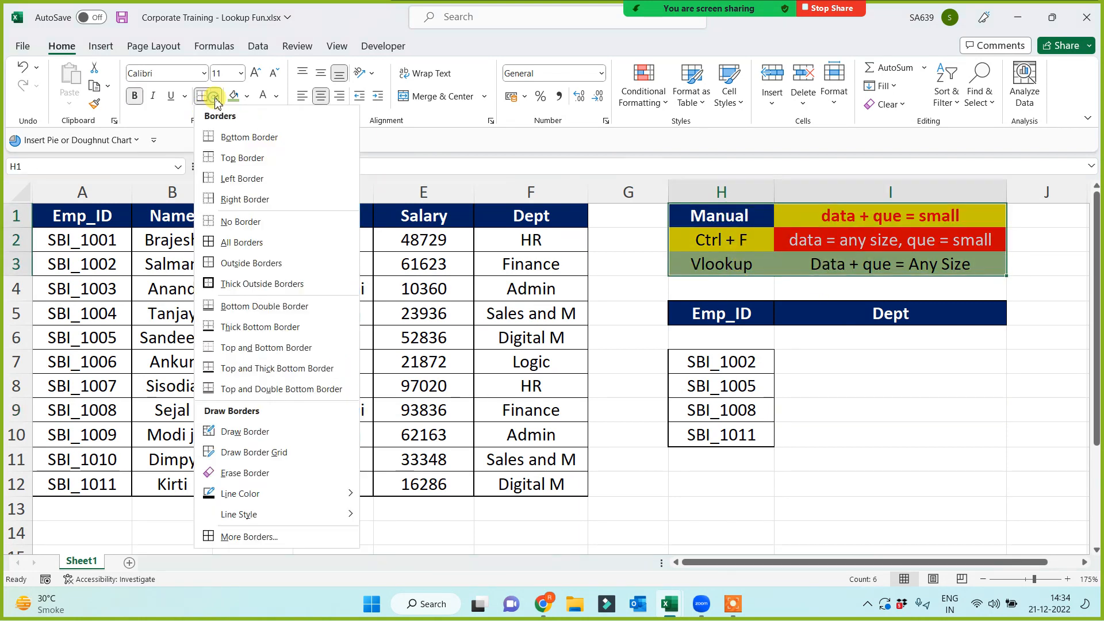
left_click(223, 242)
left_click(860, 380)
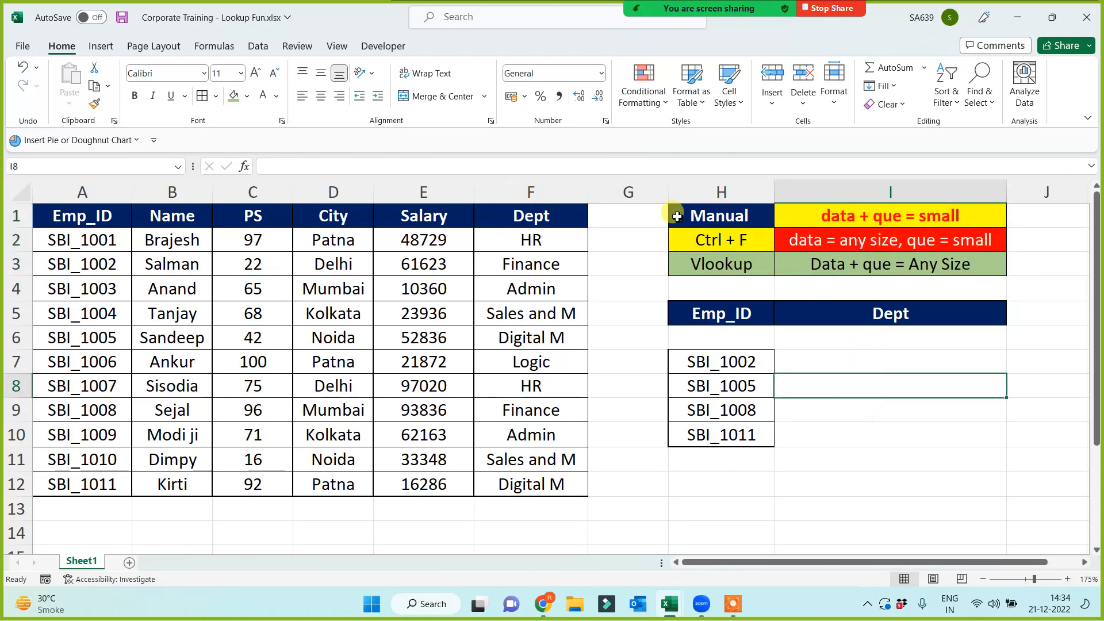
left_click_drag(669, 191, 630, 193)
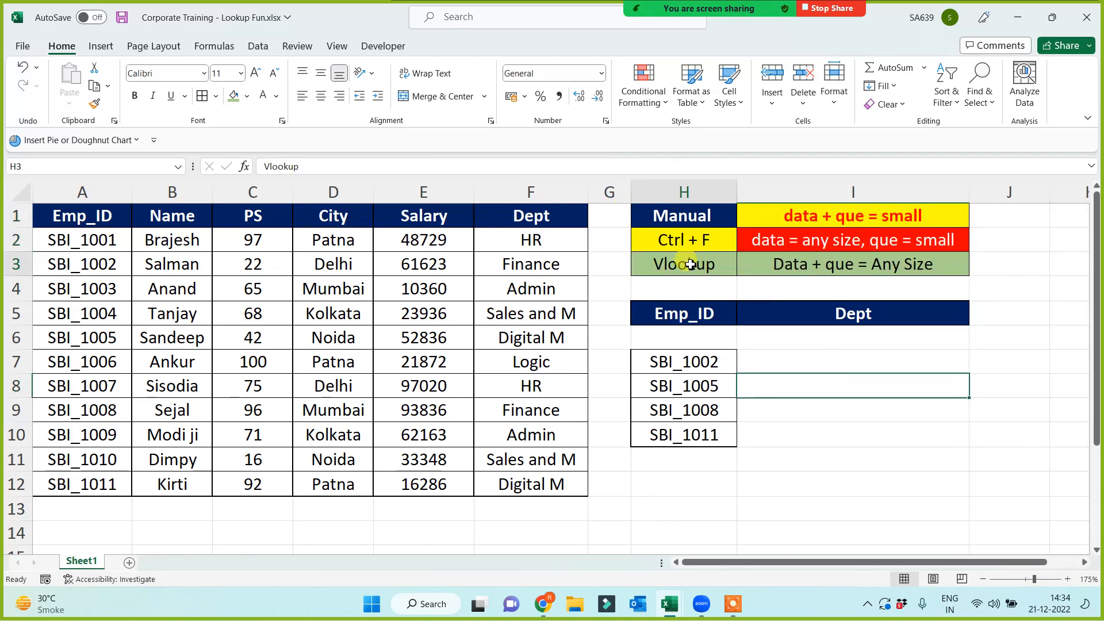
left_click(802, 368)
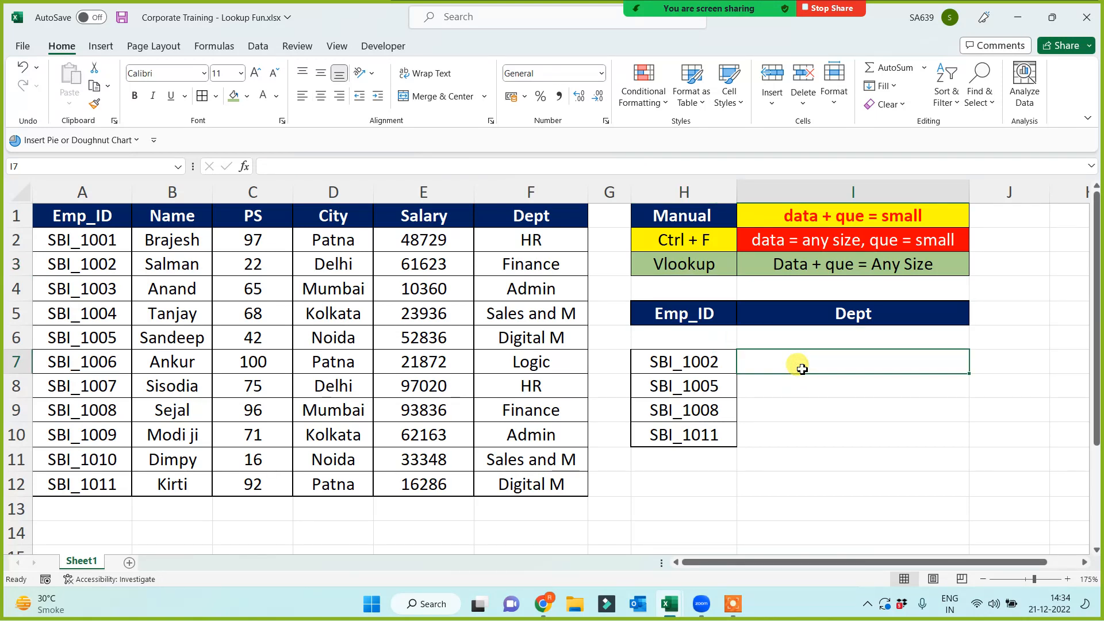
type("=vl")
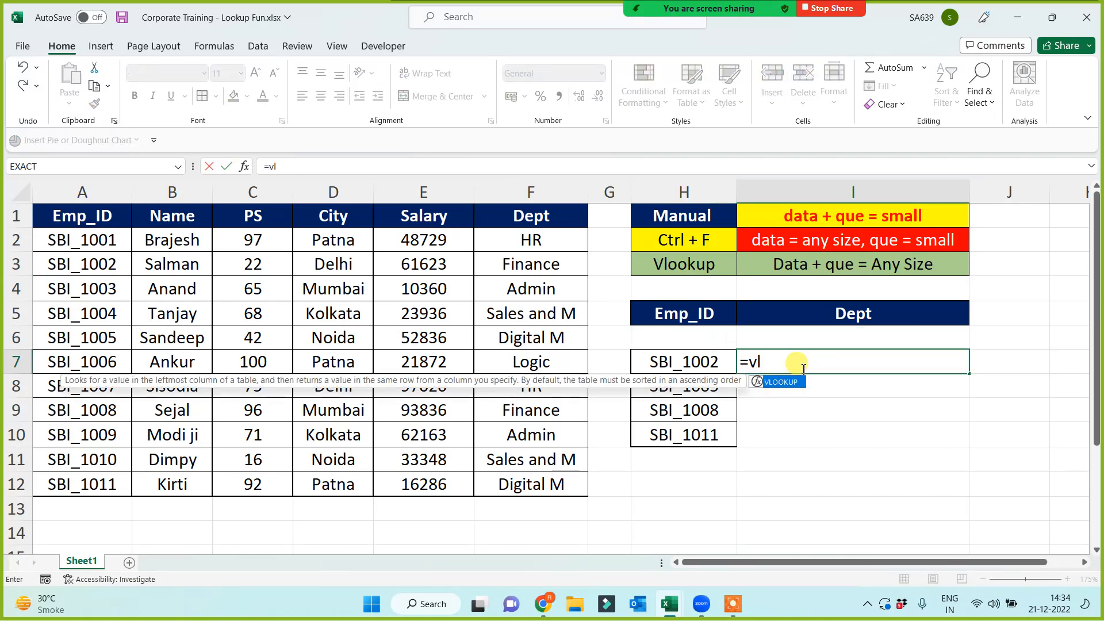
key("Tab")
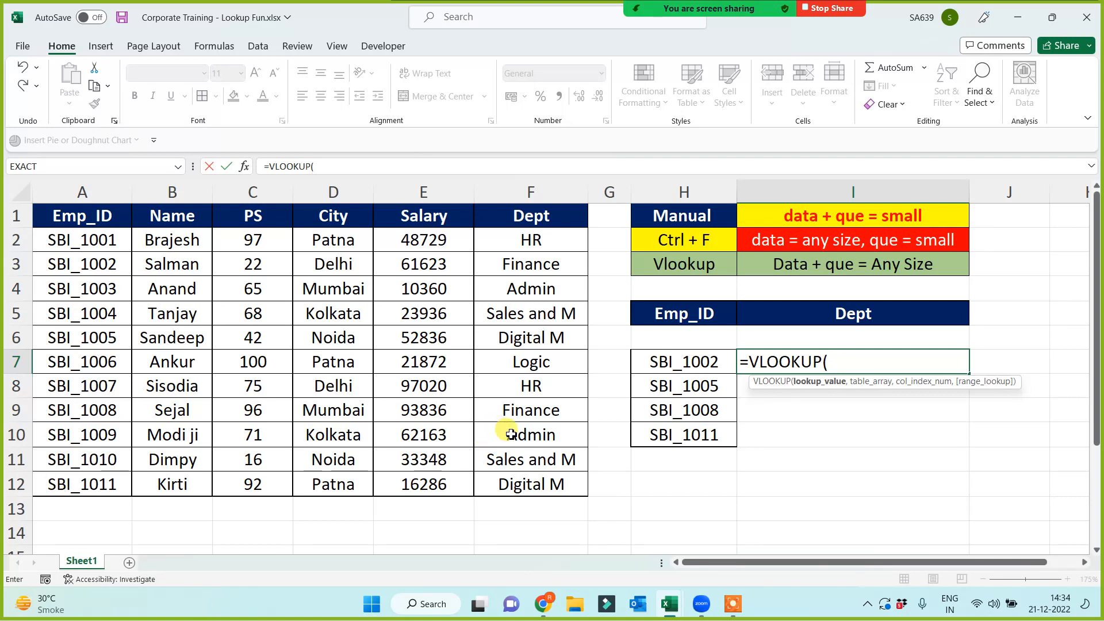
key("Escape")
- Highlight the first lookup ID, SBI_1002 in H7, with the same light green fill
left_click(690, 371)
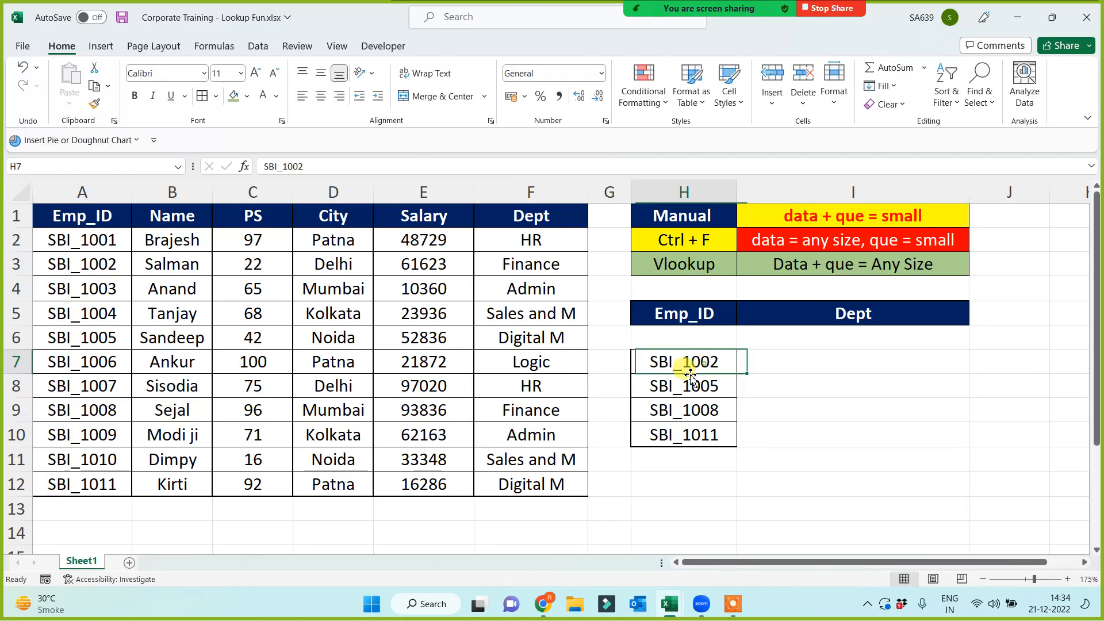
left_click(233, 96)
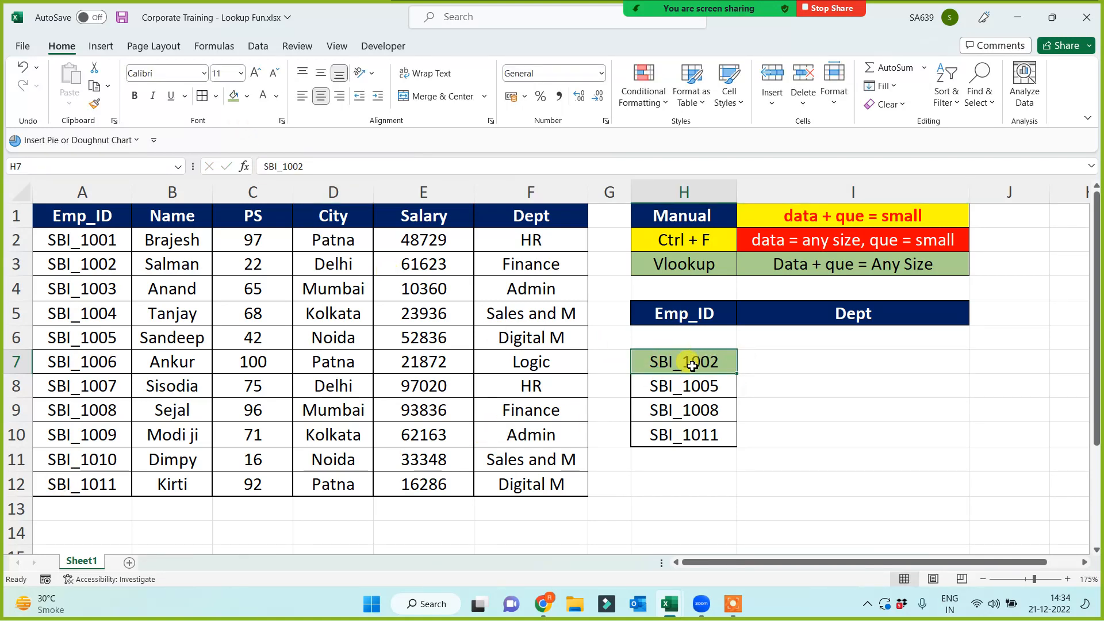
left_click(694, 243)
left_click(690, 390)
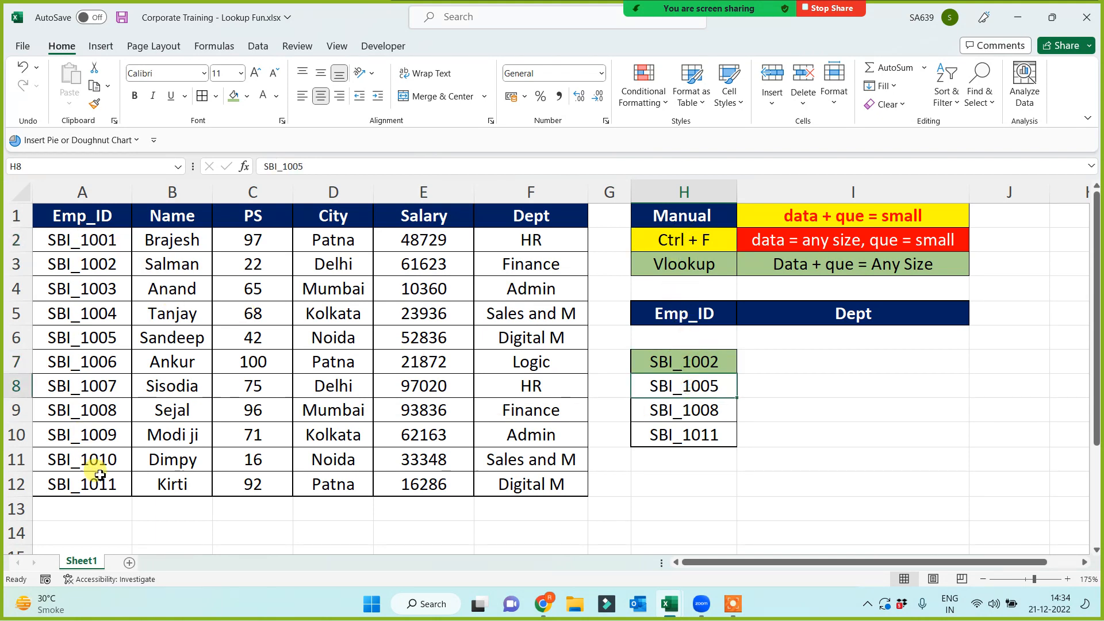
- Start a VLOOKUP formula in I7 with the employee ID in H7 as the lookup value
left_click(842, 363)
type("=")
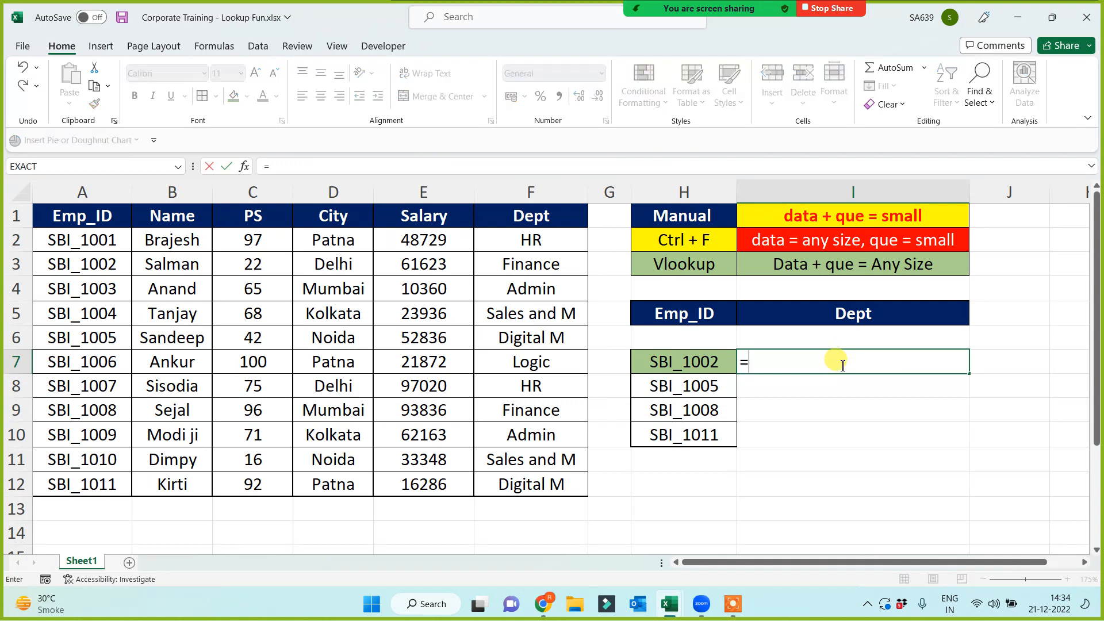
type("vl")
key("Tab")
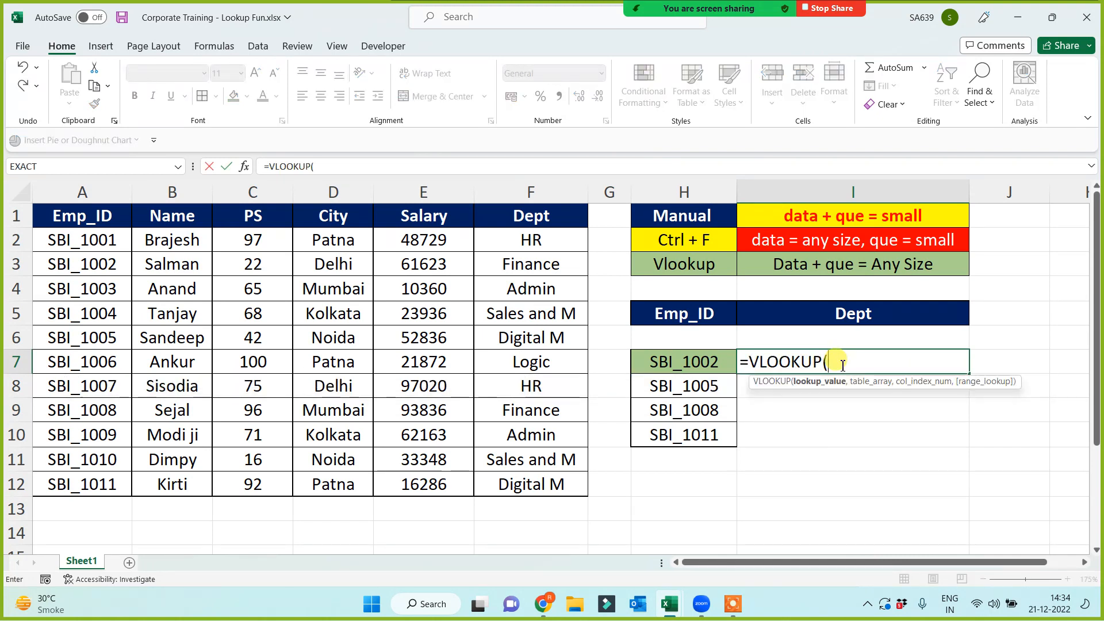
left_click(683, 364)
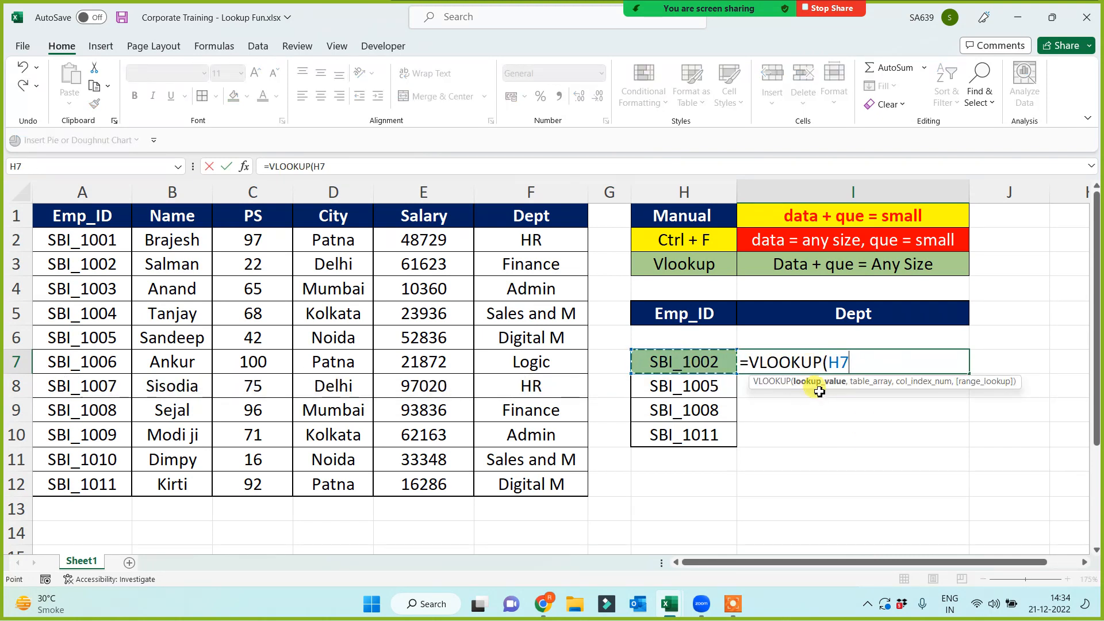
type(",")
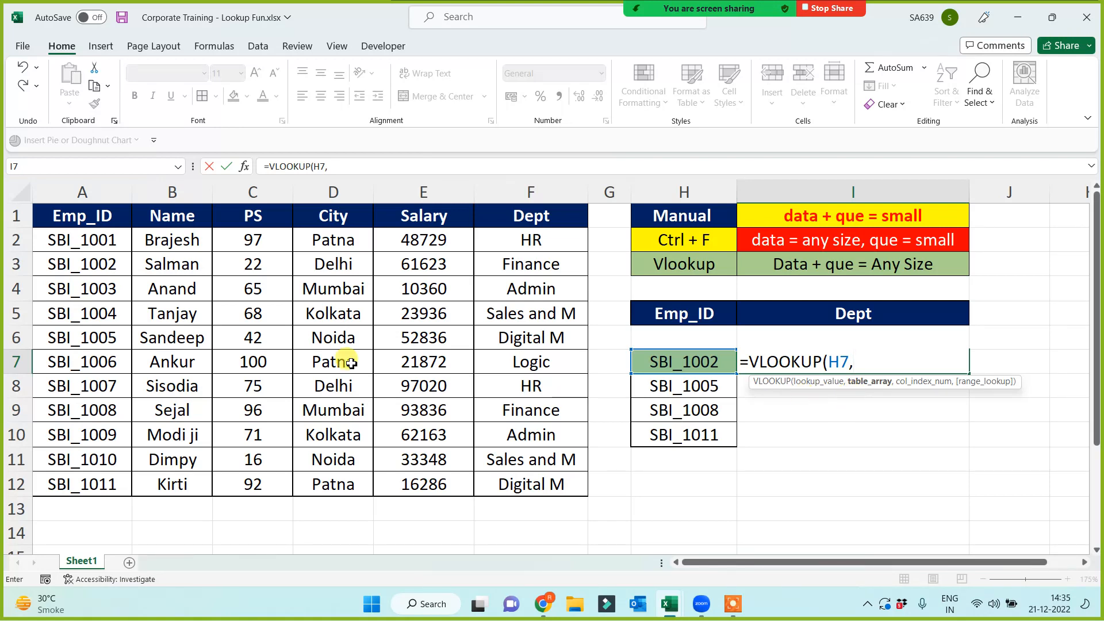
- Complete the I7 formula as =VLOOKUP(H7,A:F,6,0), using columns A:F as table, column index 6 and match type 0
left_click(125, 195)
left_click_drag(124, 196, 573, 193)
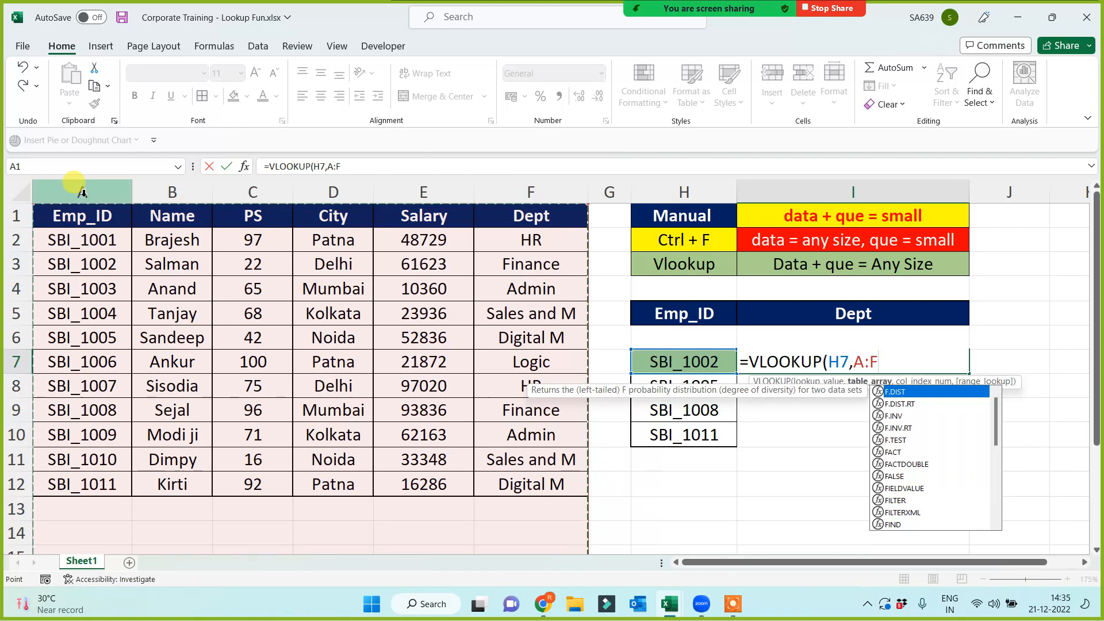
left_click_drag(81, 190, 505, 190)
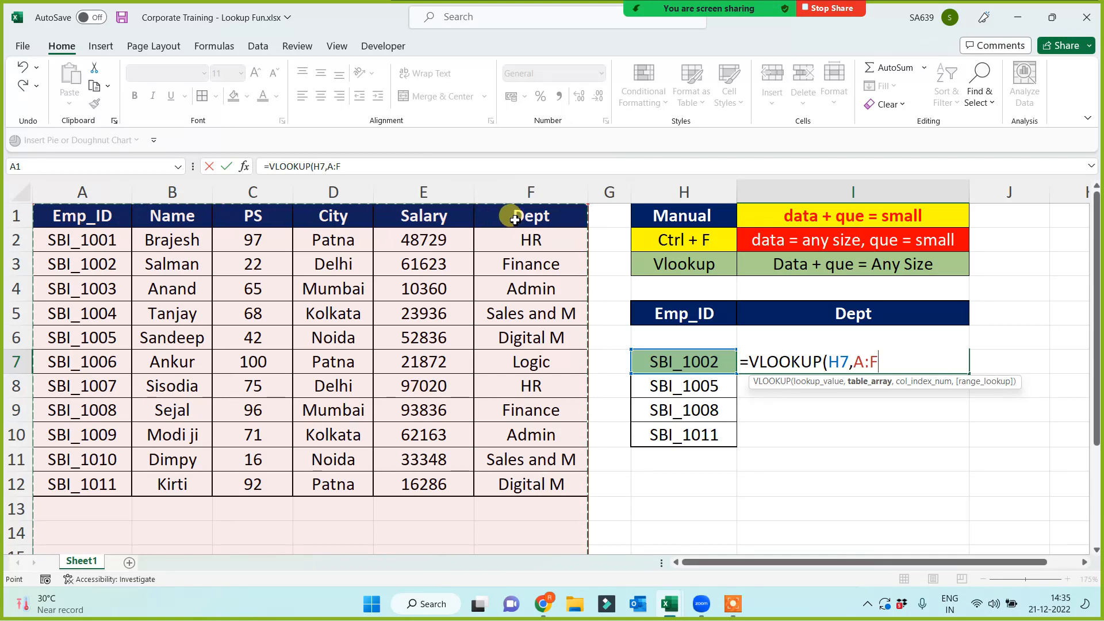
type(",6")
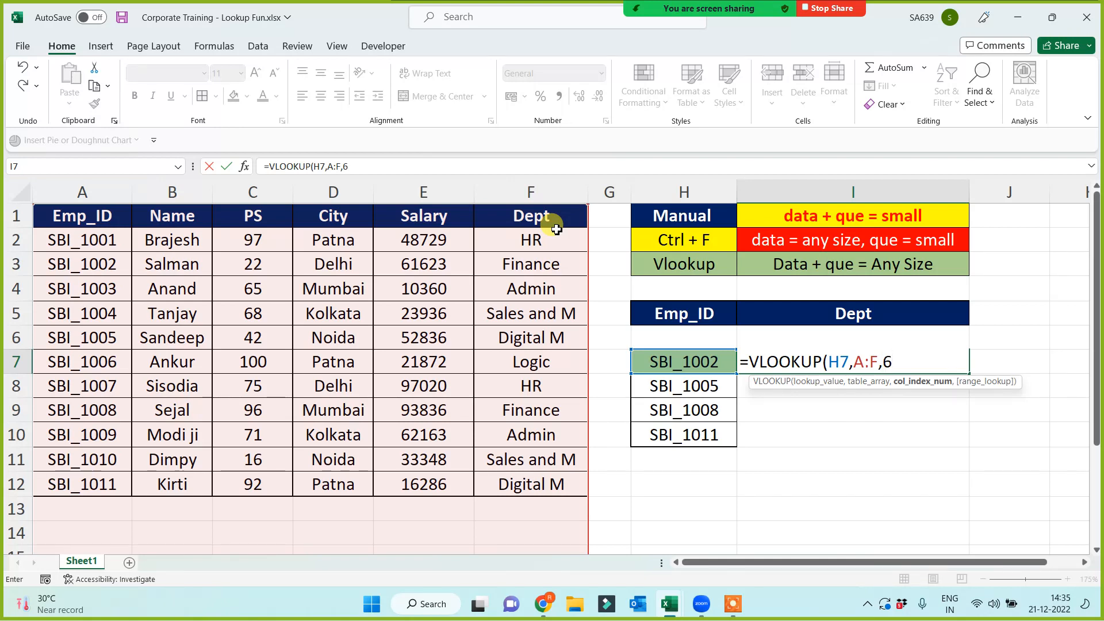
type(",")
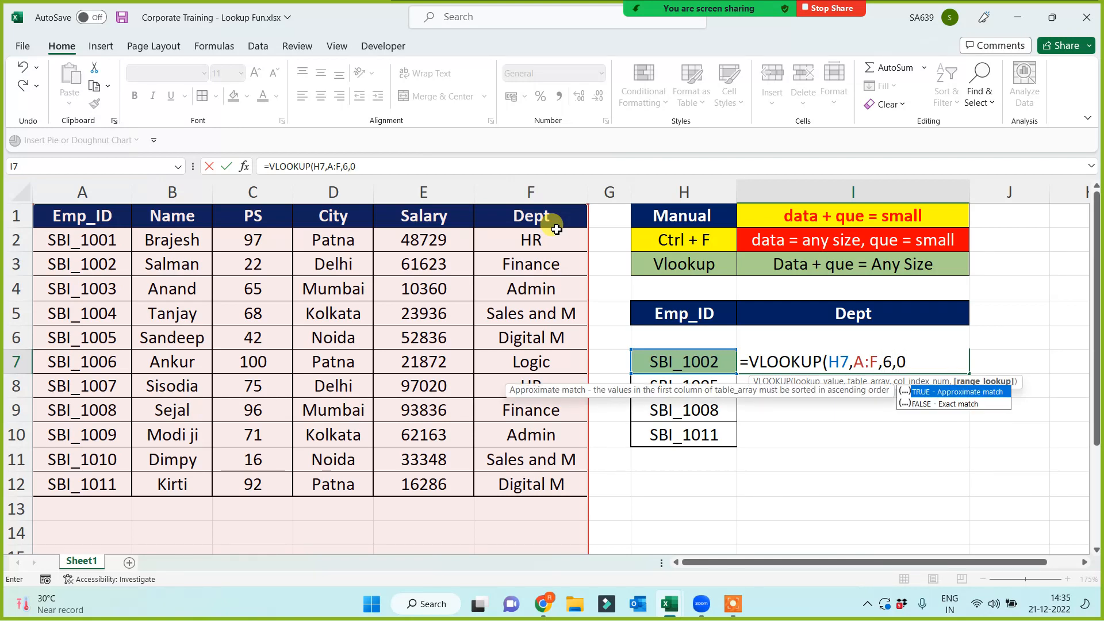
type("0)")
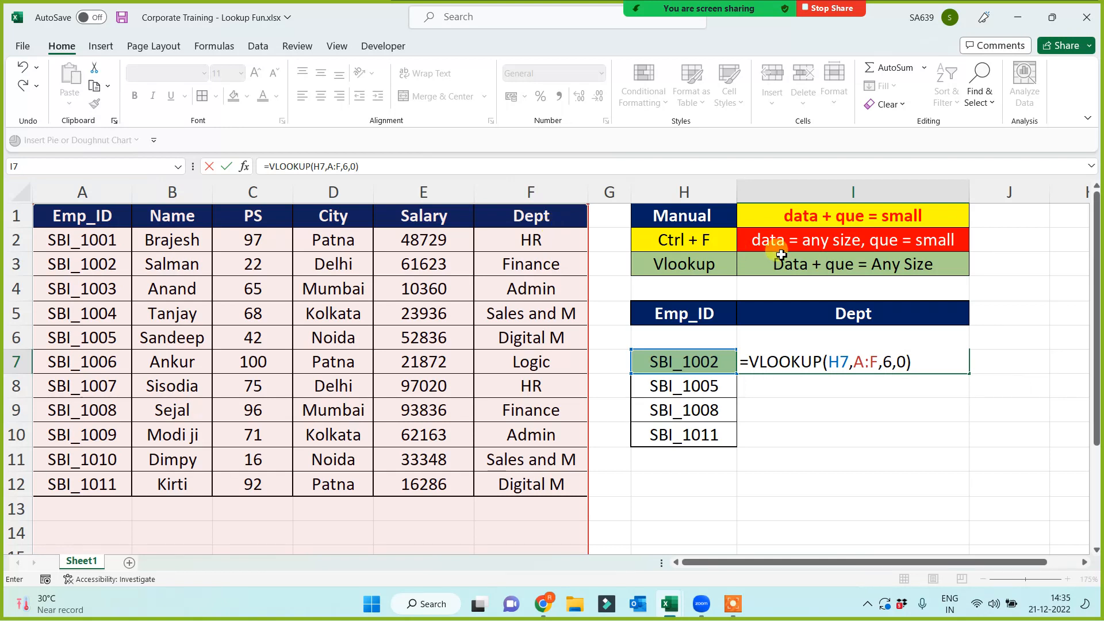
left_click(903, 360)
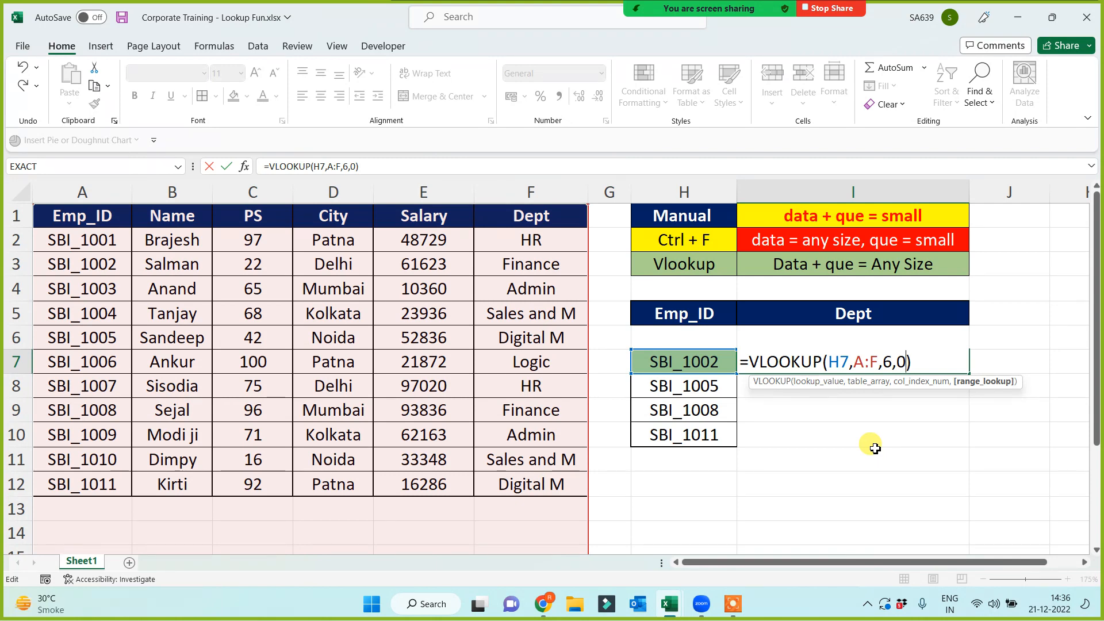
key("Return")
- Fill the VLOOKUP formula from I7 down through I10 for the remaining employee IDs
left_click(880, 365)
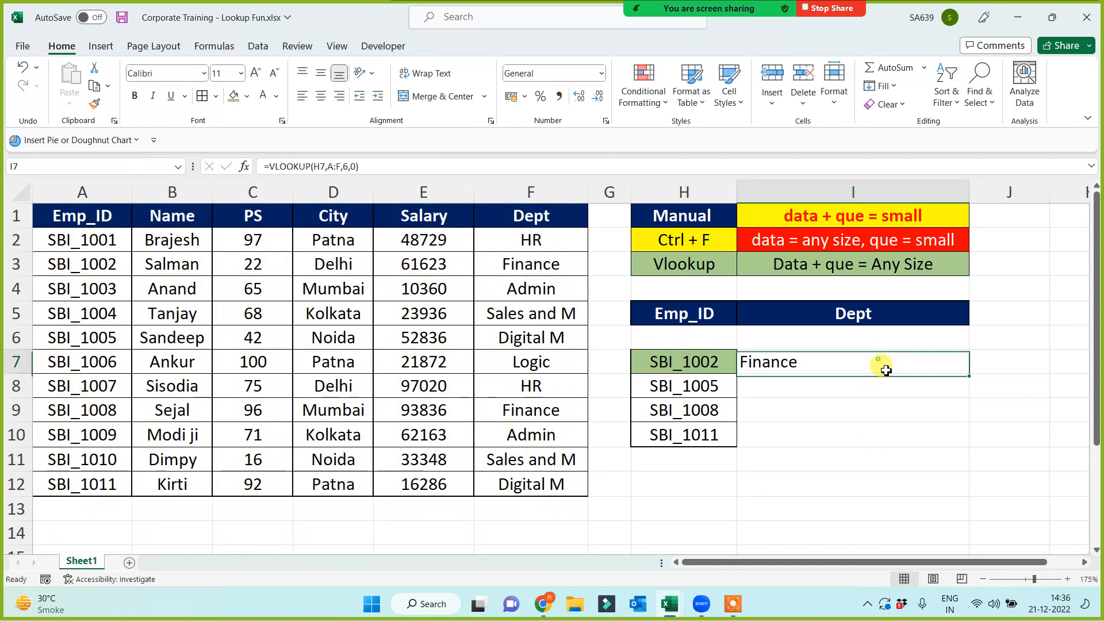
left_click_drag(966, 373, 949, 448)
scroll(732, 505, "down", 1, "ctrl")
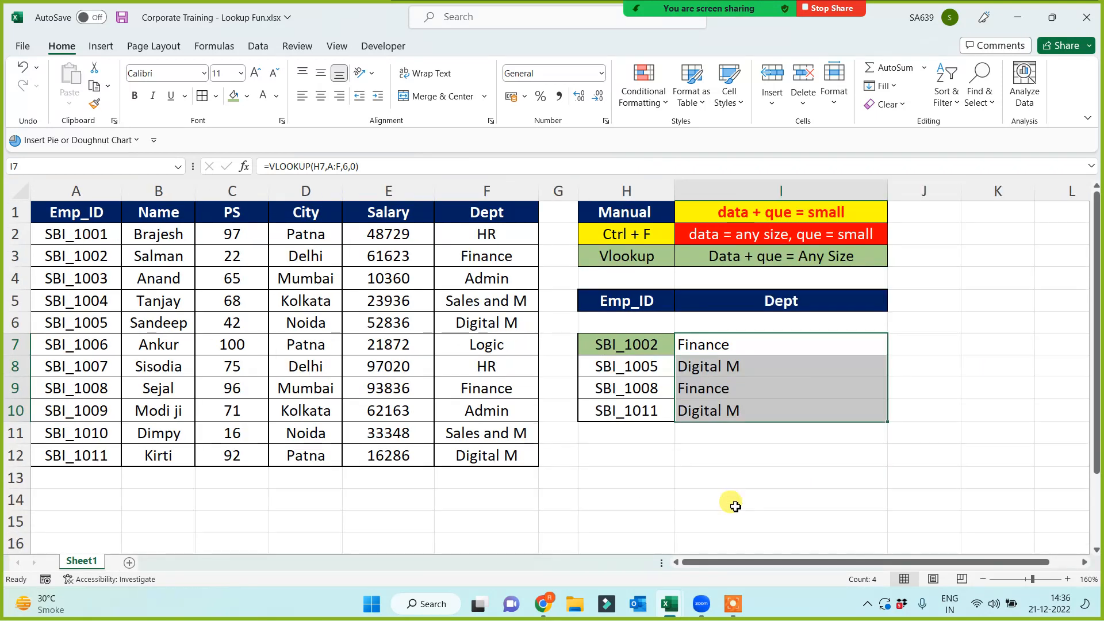
left_click(716, 471)
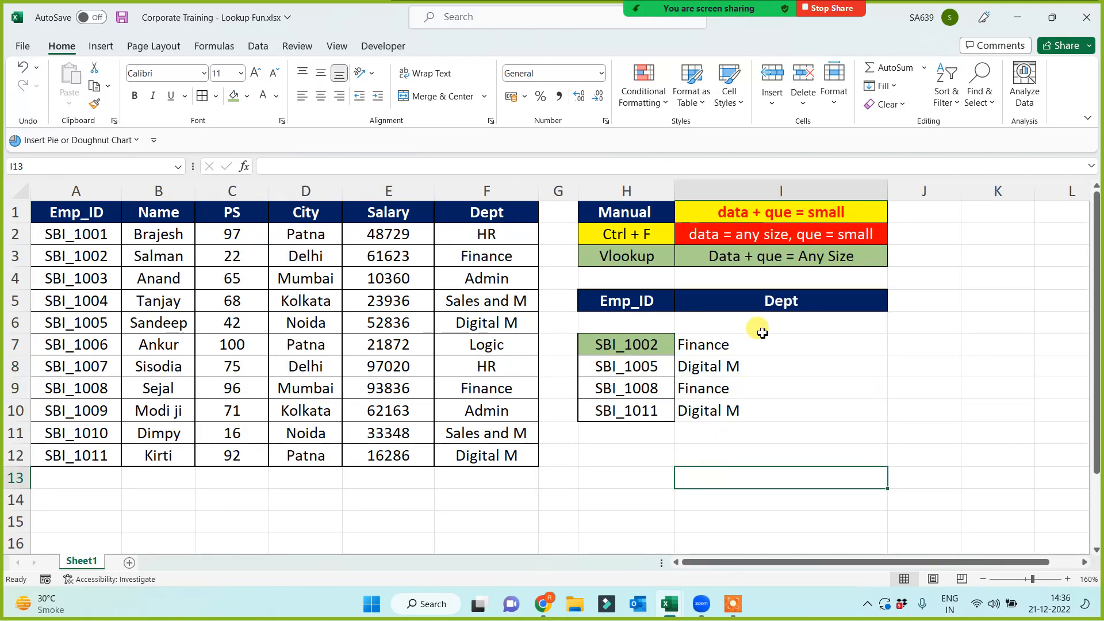
- Centre the department results in I7:I10 and apply all borders to them
left_click_drag(758, 339, 756, 401)
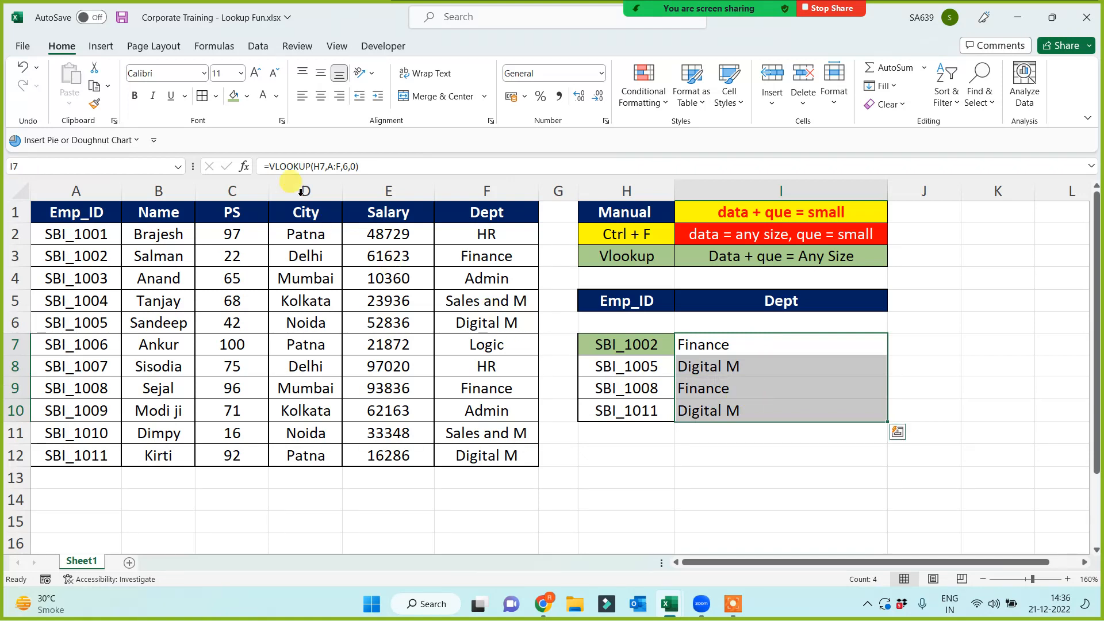
left_click(321, 96)
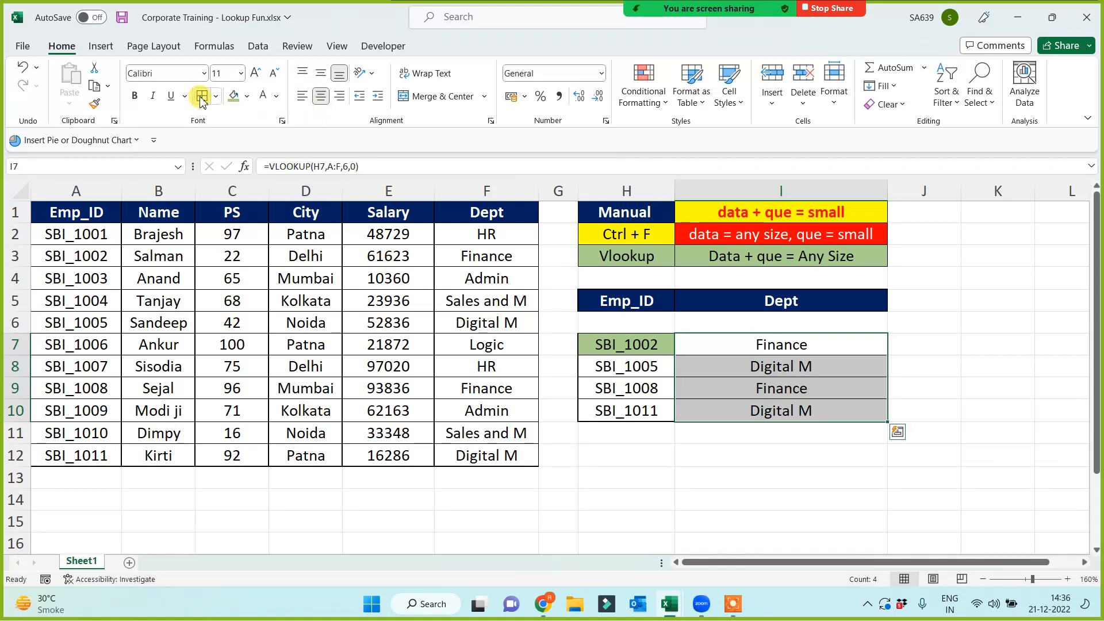
left_click(662, 471)
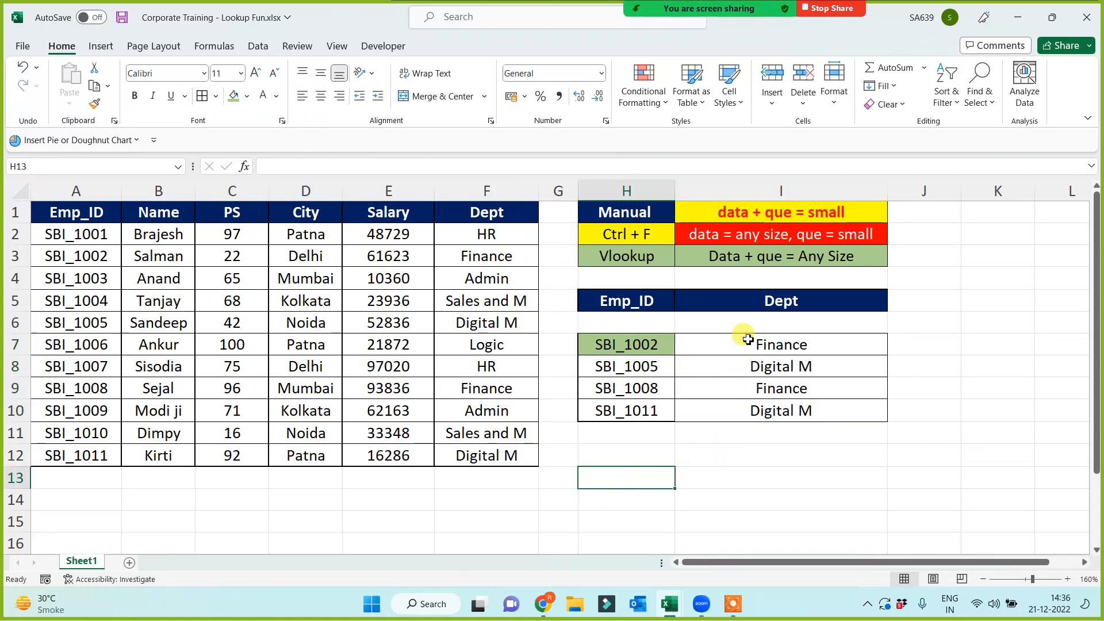
- Give the department results in I7:I10 a light green fill
left_click_drag(742, 340, 744, 411)
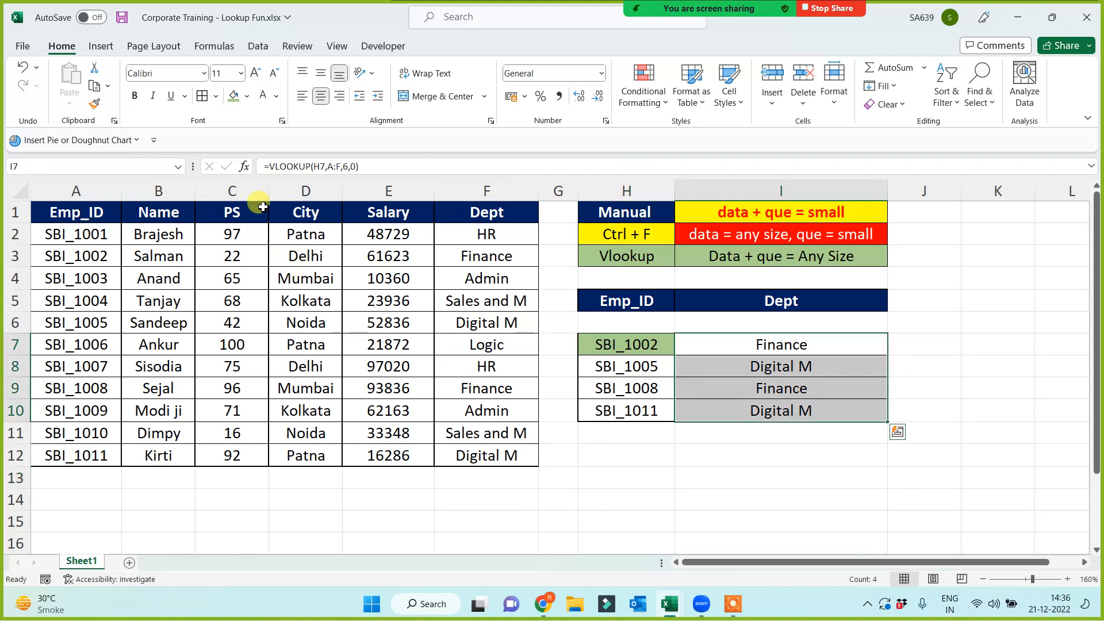
left_click(233, 95)
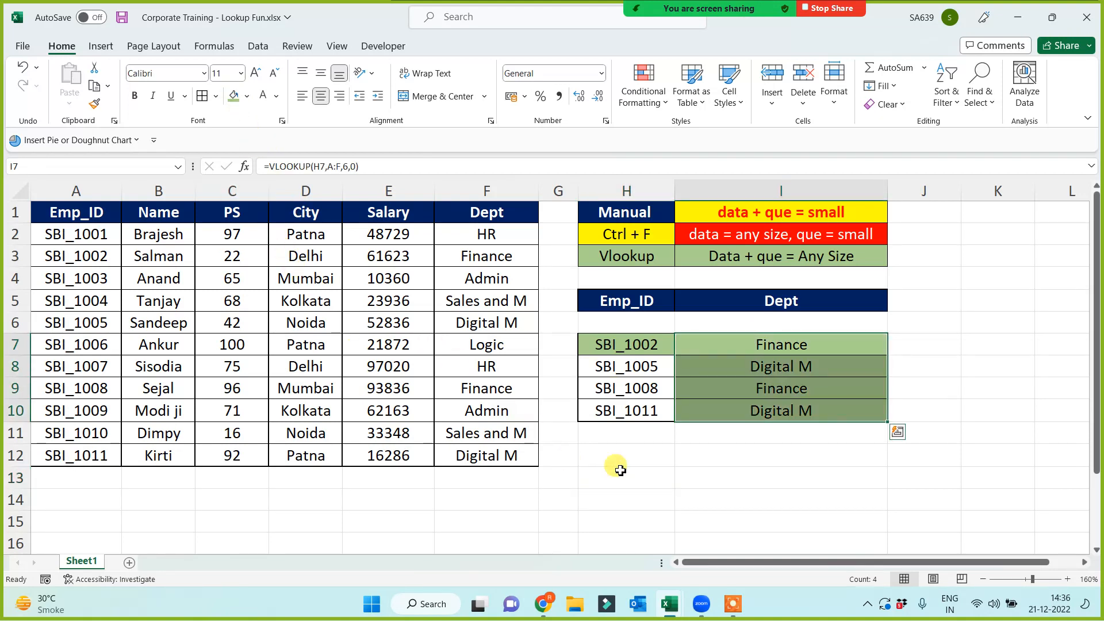
left_click(670, 474)
left_click_drag(744, 349, 734, 411)
left_click(706, 471)
- Copy the unfilled formatting of H8 onto I8:I10 with Format Painter
left_click(623, 366)
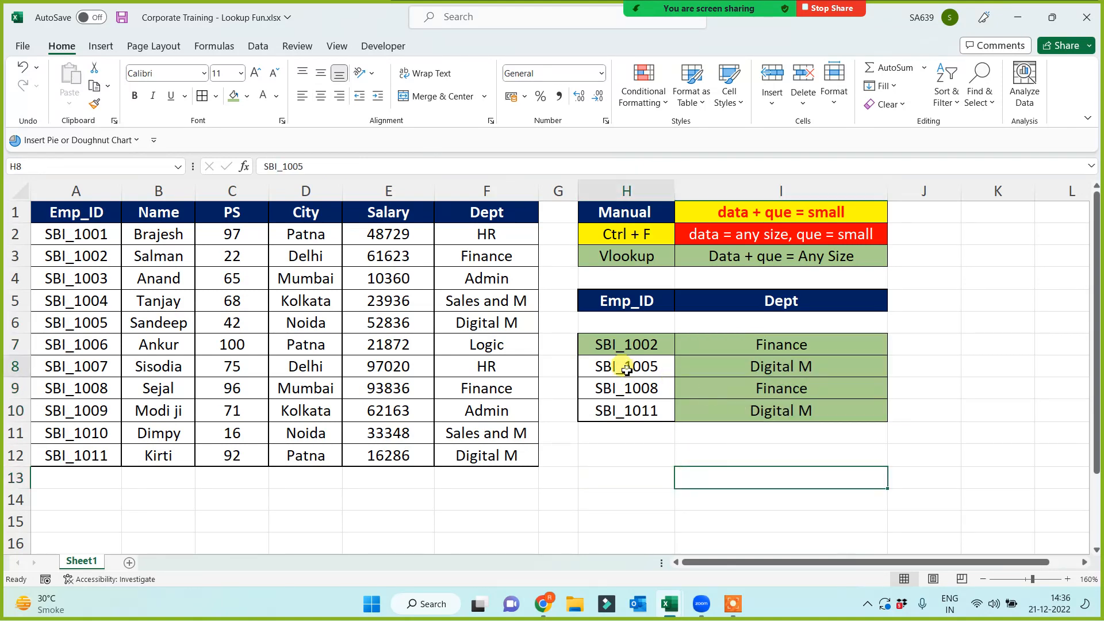
left_click(94, 104)
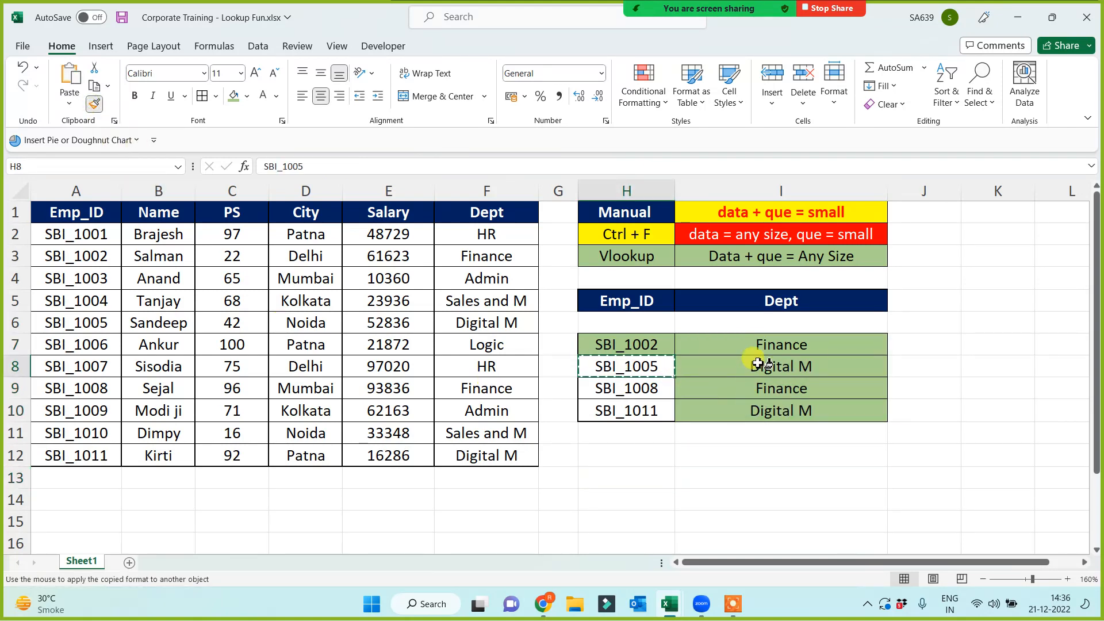
left_click_drag(761, 365, 748, 411)
left_click(664, 458)
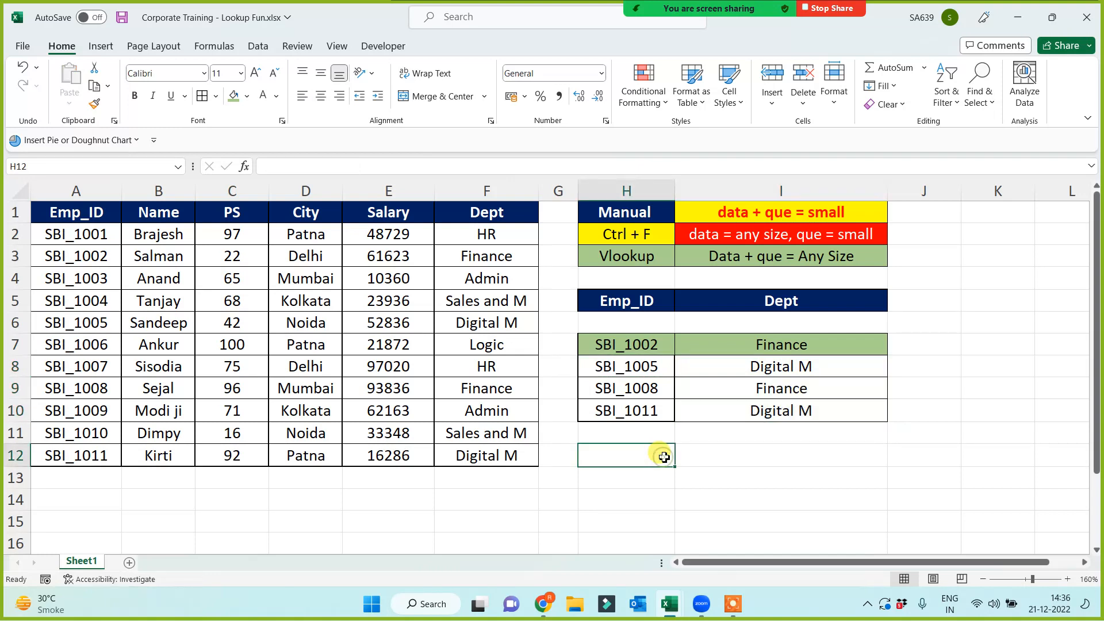
- Copy the Salary header from E1 to J5 beside the Dept header and widen column J
left_click(377, 212)
key("ctrl+c")
left_click(909, 300)
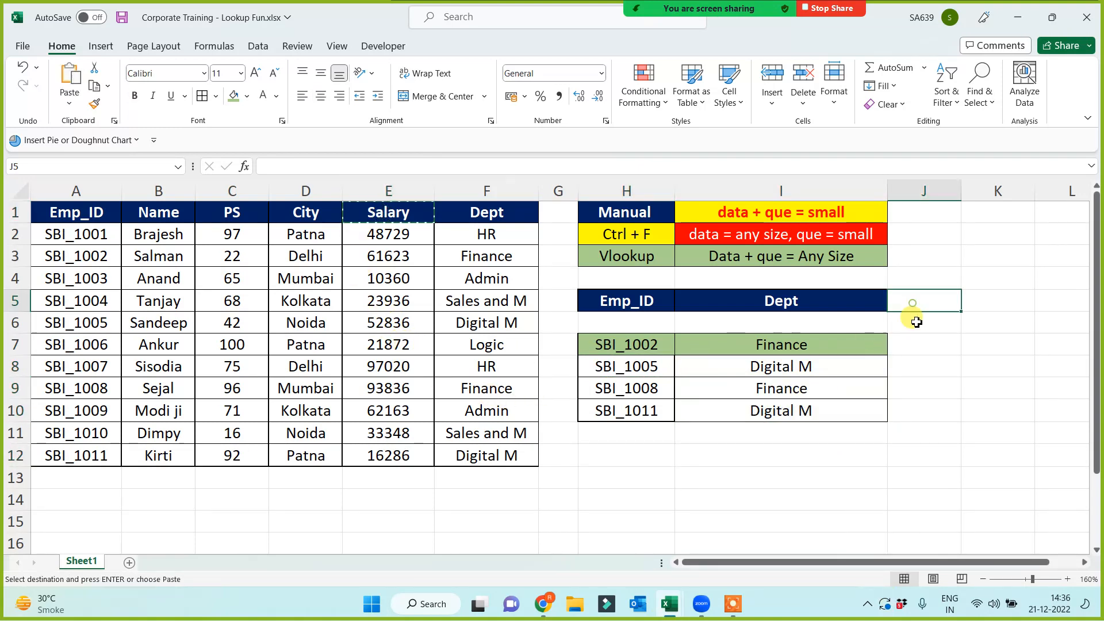
key("ctrl+v")
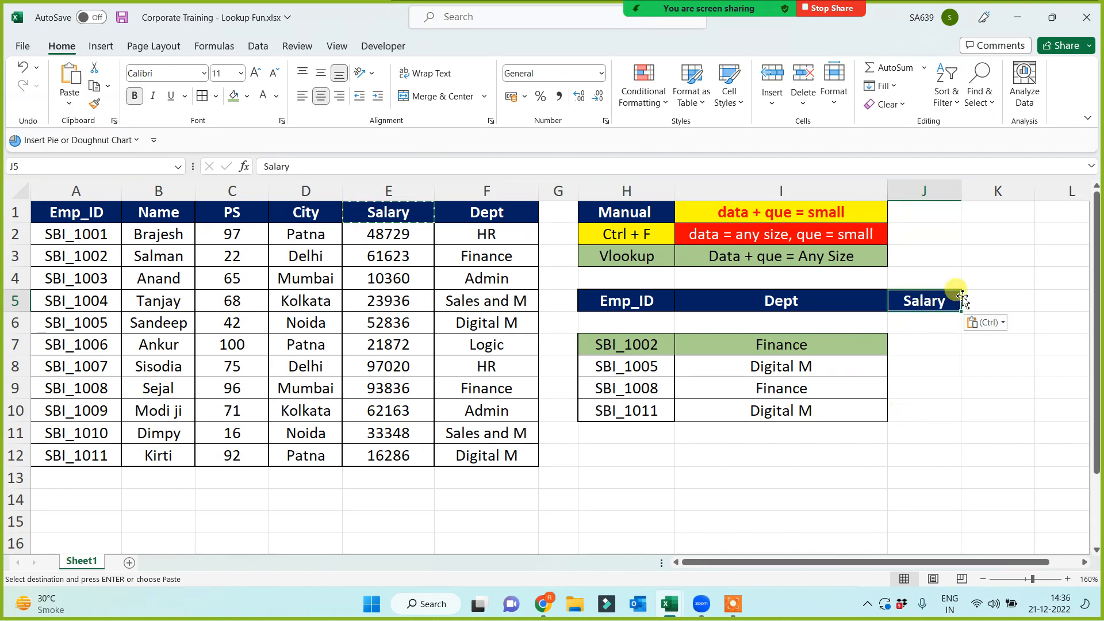
left_click_drag(961, 185, 984, 182)
left_click(914, 348)
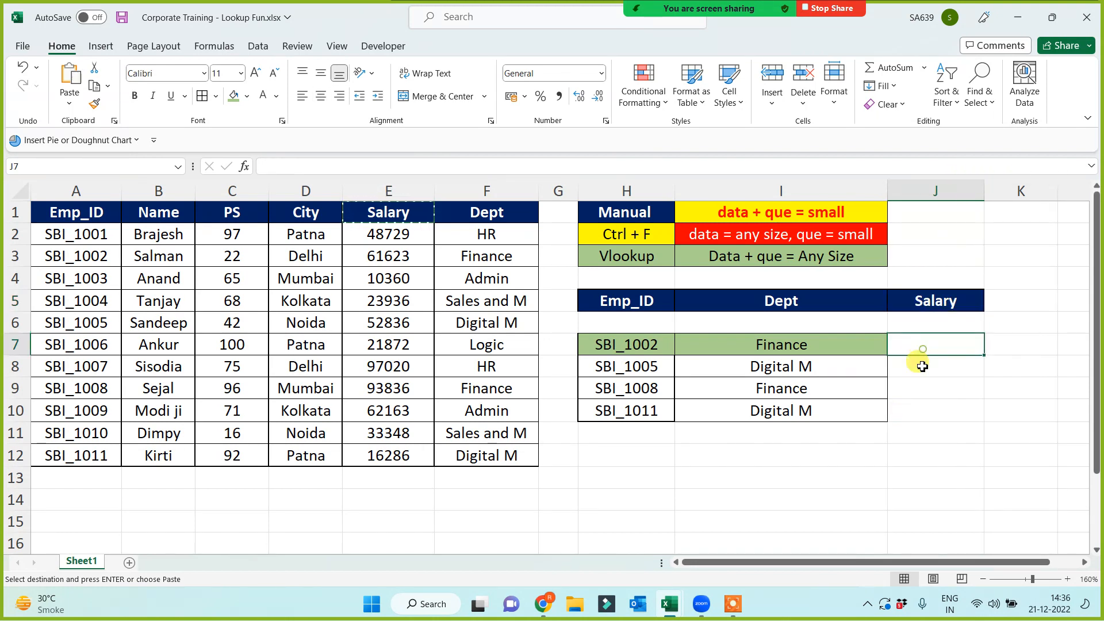
key("Escape")
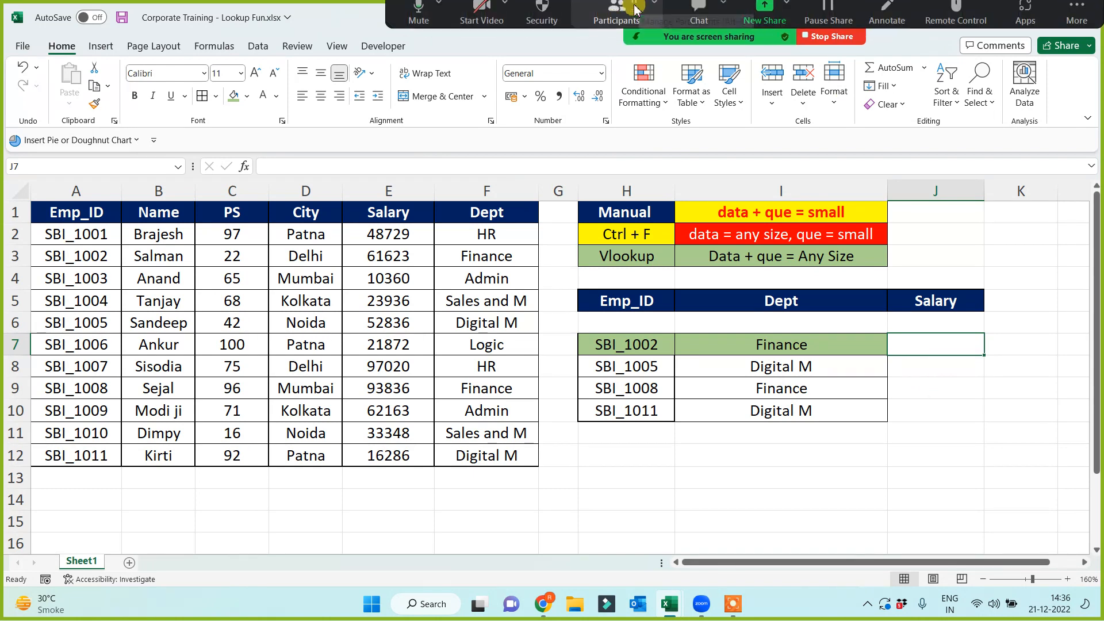
- Check the participant list of the Zoom meeting and minimise it
left_click(614, 19)
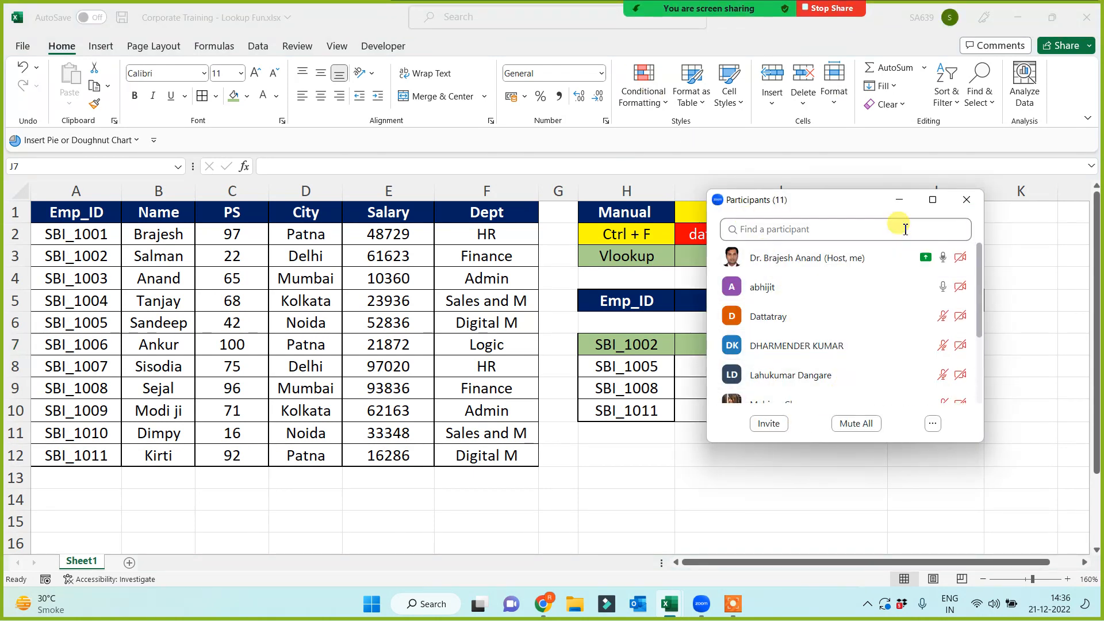
left_click(899, 199)
- Start a VLOOKUP formula in J7 under the Salary header
left_click(913, 344)
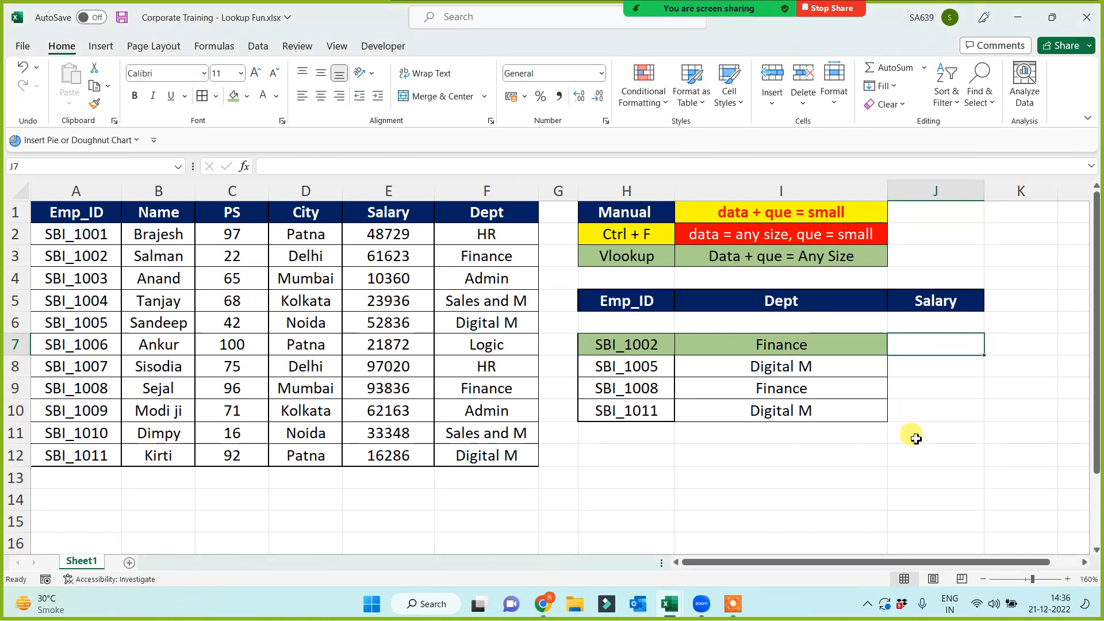
type("=")
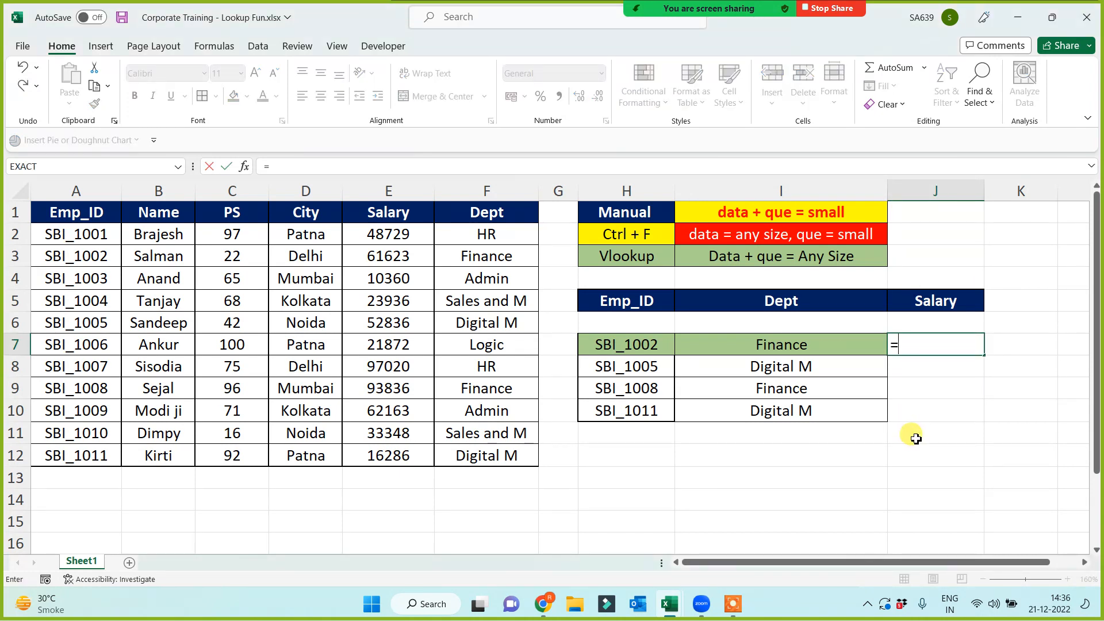
type("vl")
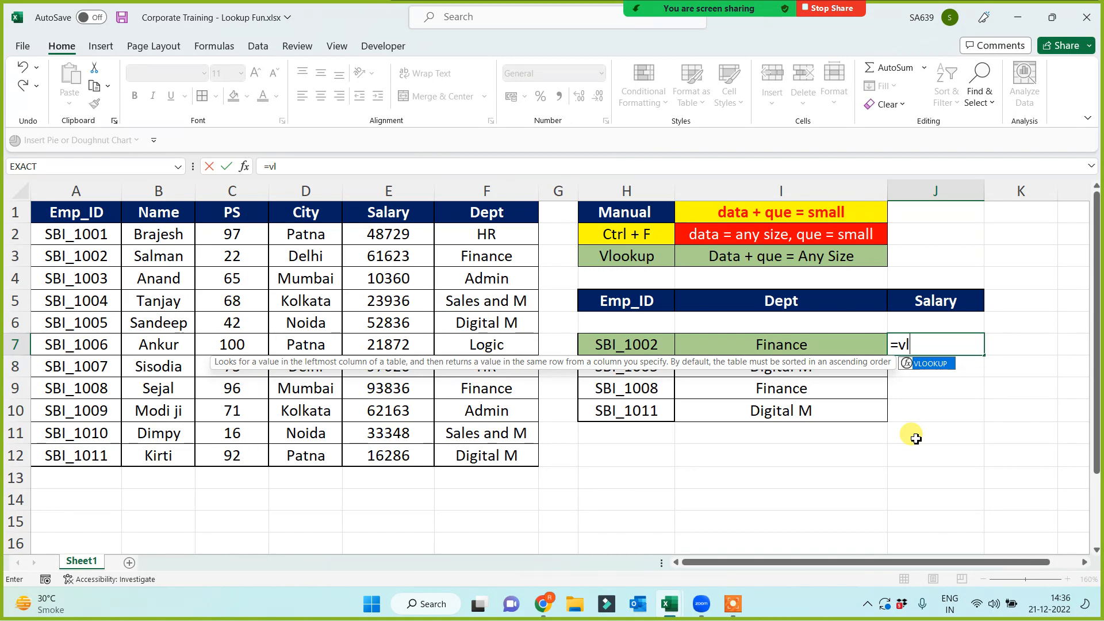
key("Tab")
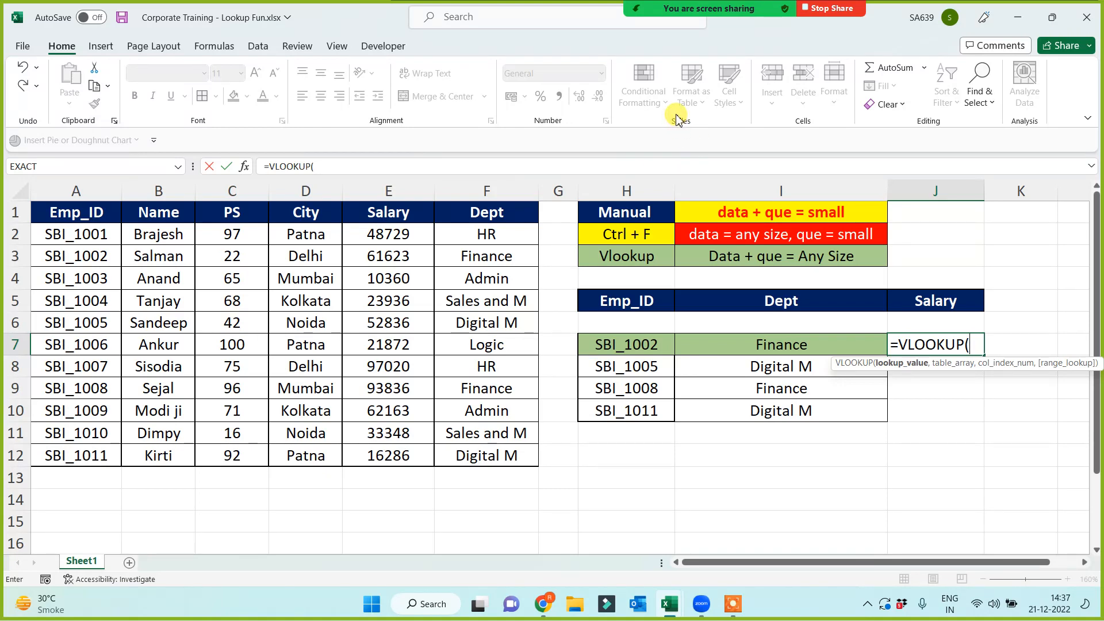
- Check the Zoom participant list again and return to the worksheet
mouse_move(746, 13)
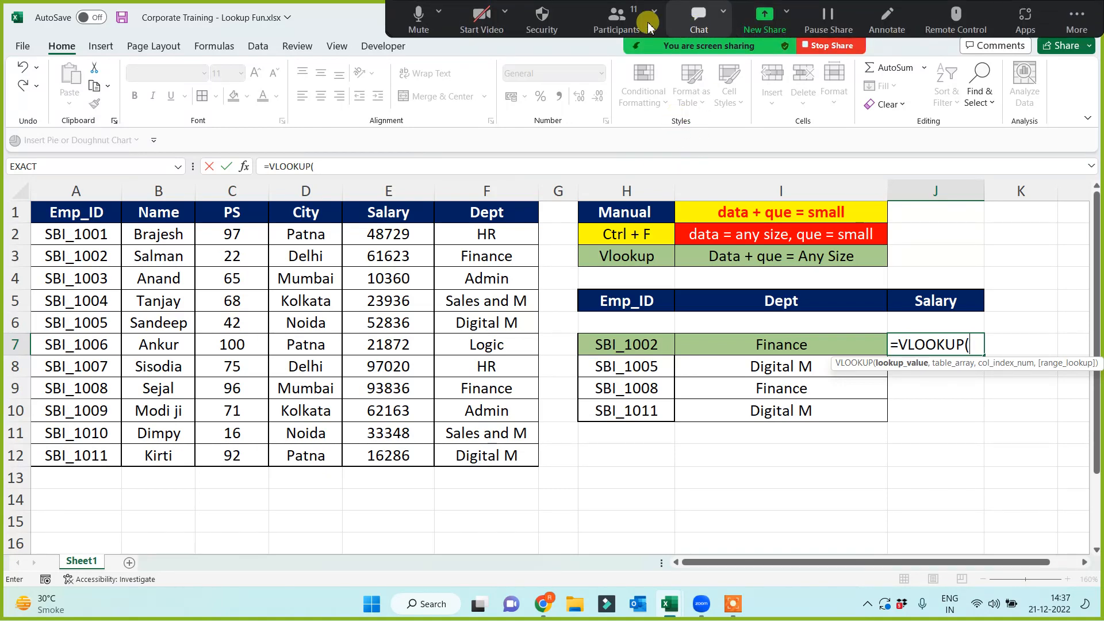
left_click(630, 19)
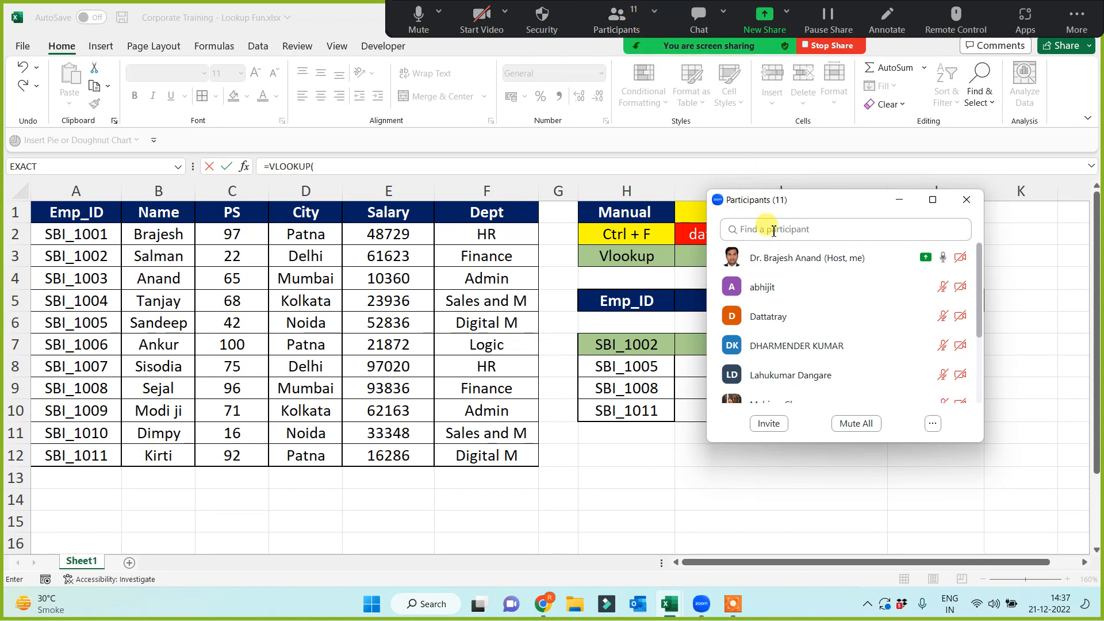
left_click(901, 203)
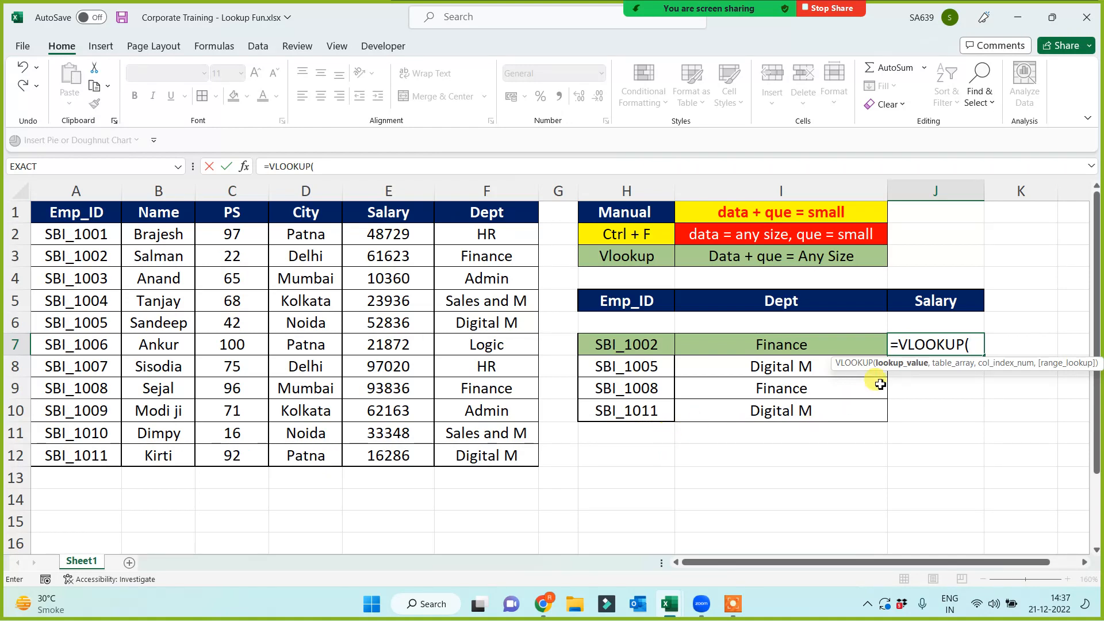
- Complete the J7 formula as =VLOOKUP(H7,A:F,5,0) to look up the employee's salary
left_click(633, 345)
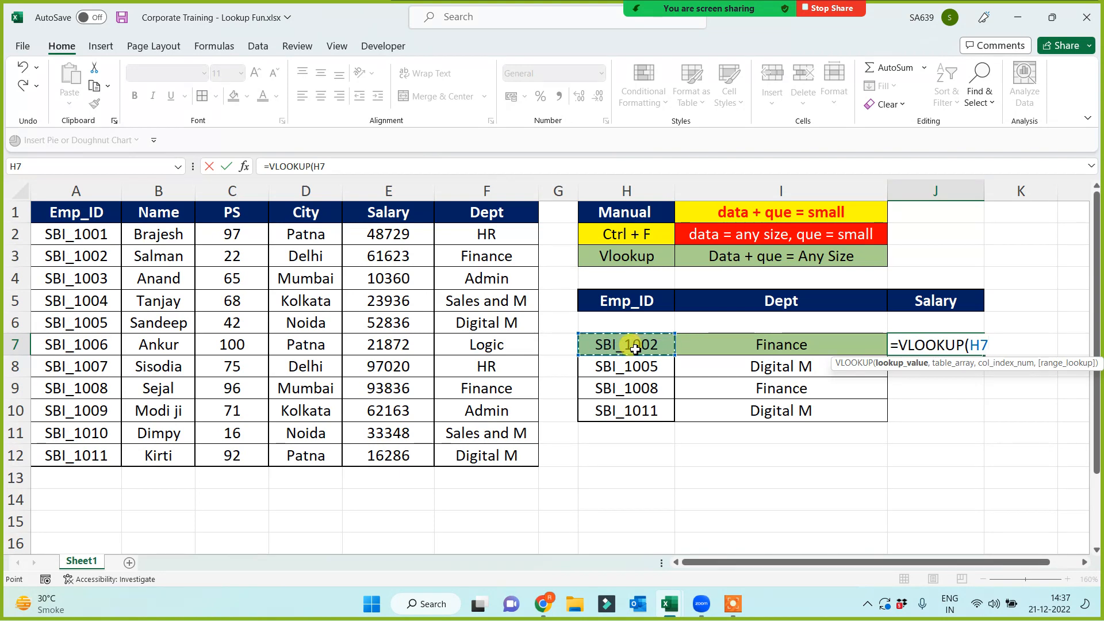
type(",")
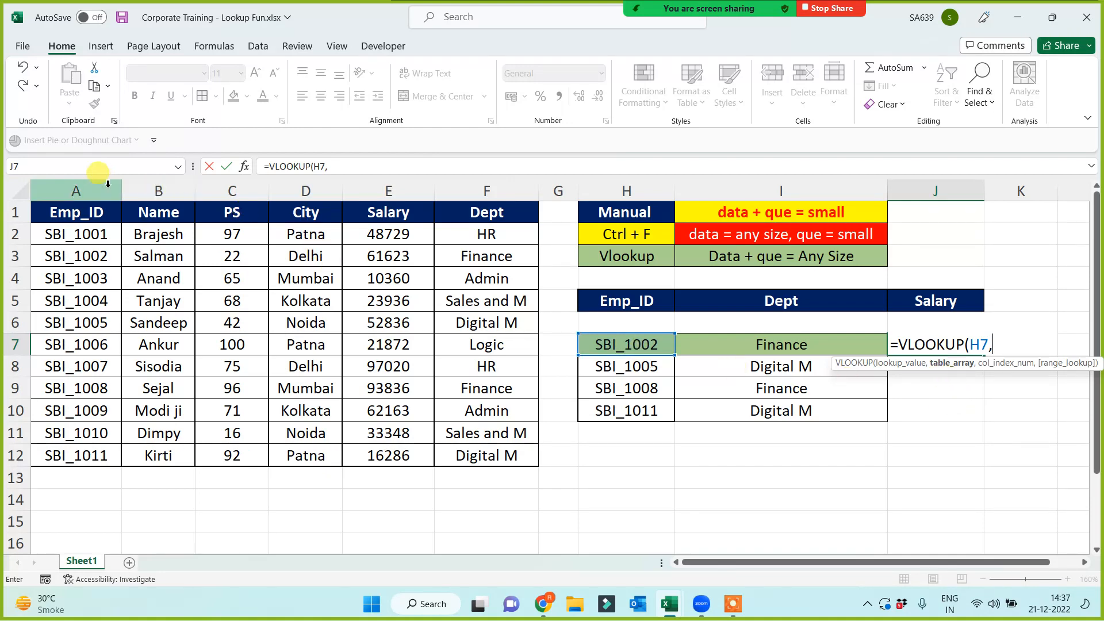
left_click_drag(92, 192, 461, 215)
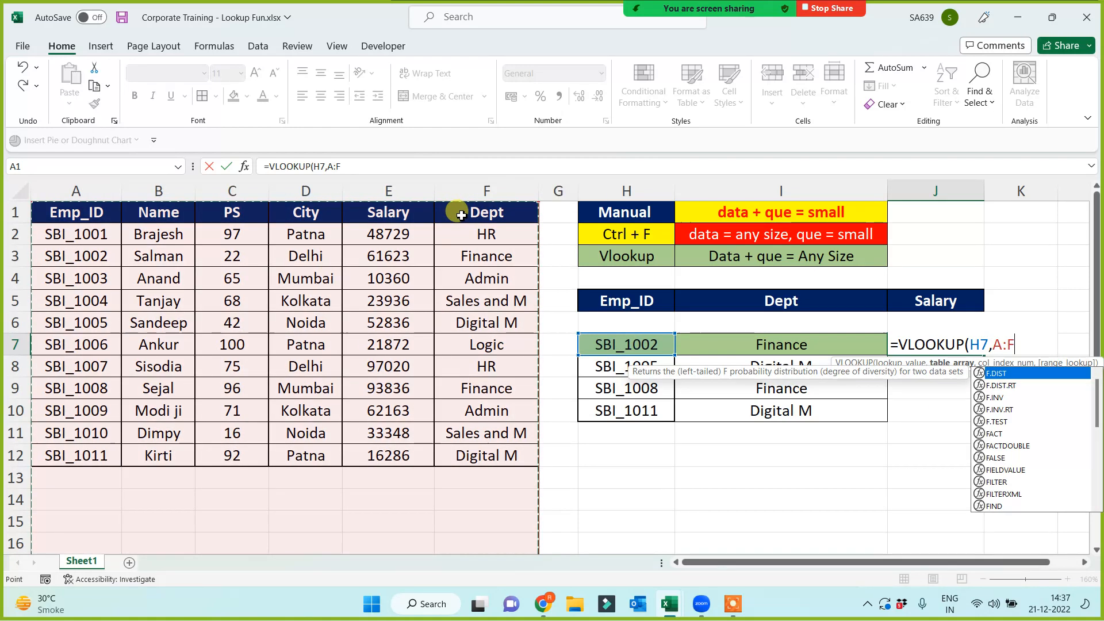
type(",5")
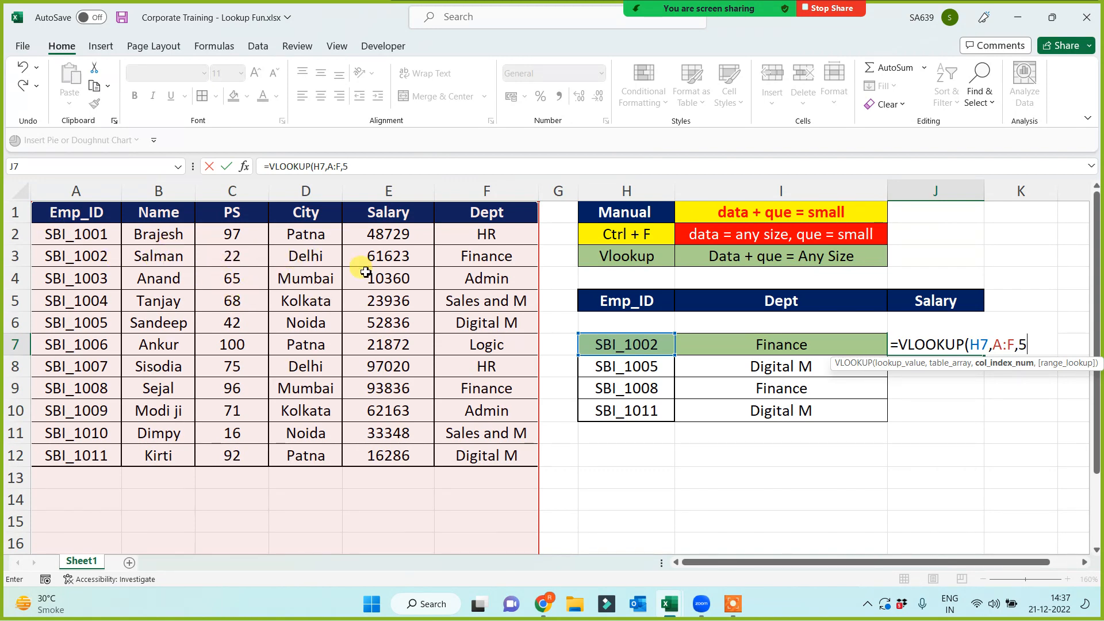
type(",0)")
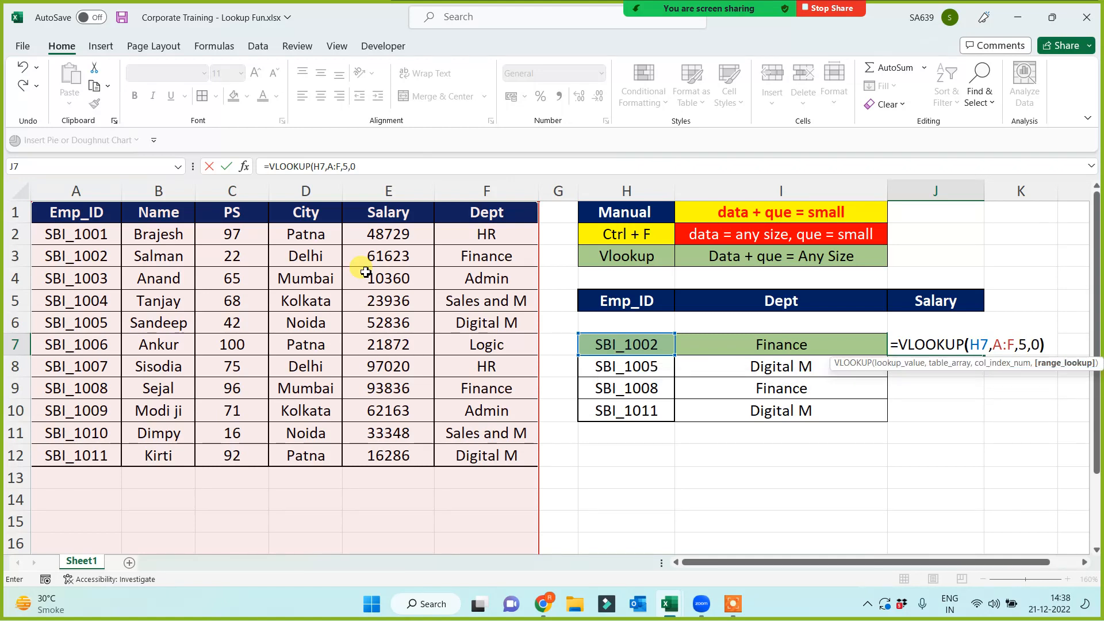
key("Return")
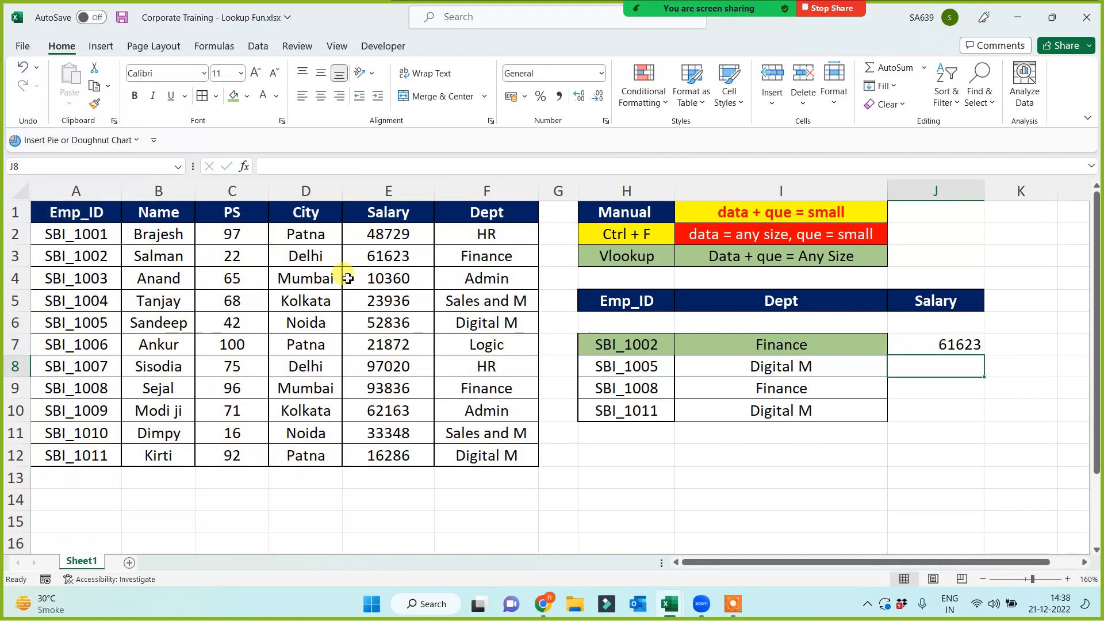
- Fill the salary lookup formula from J7 down to J10
left_click(953, 353)
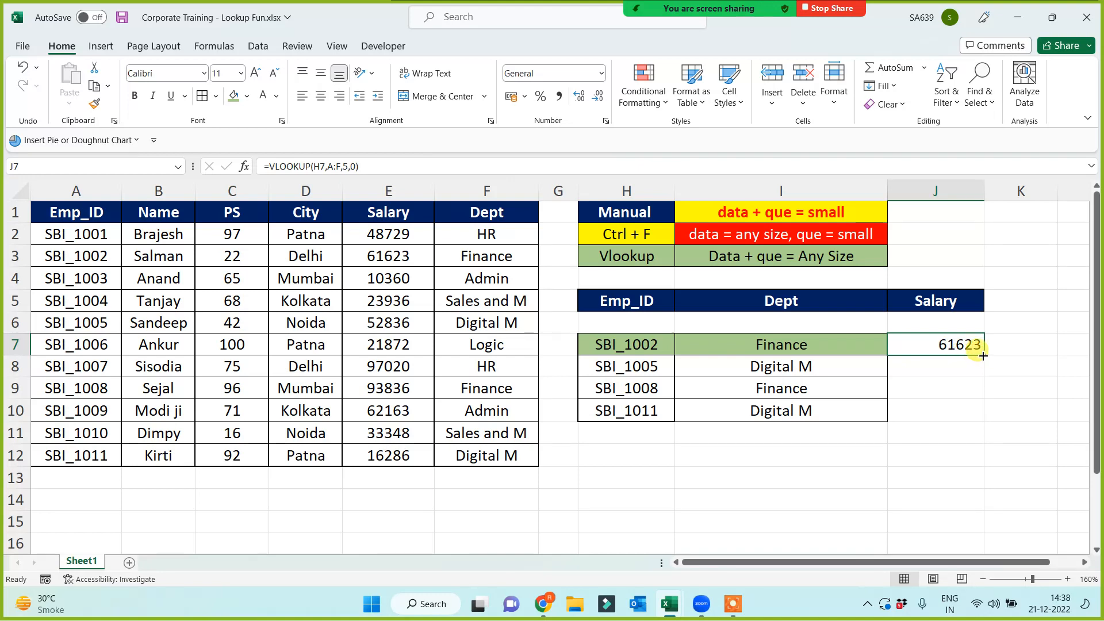
left_click_drag(984, 355, 975, 415)
left_click(871, 477)
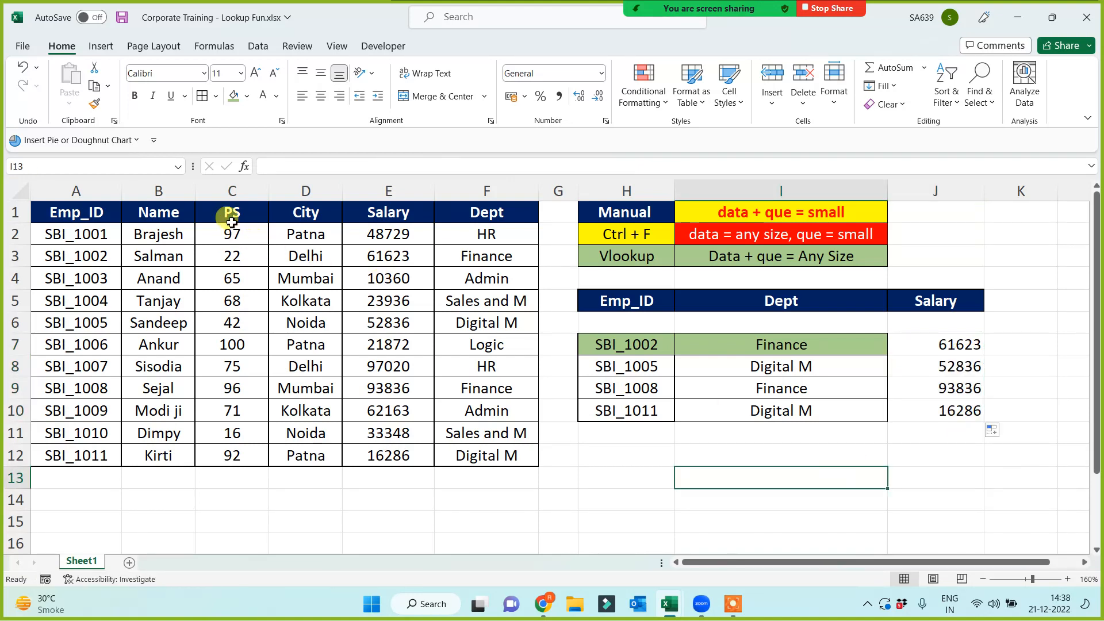
- Copy the City header from D1 to K5 beside the Salary header
left_click(297, 215)
key("ctrl+c")
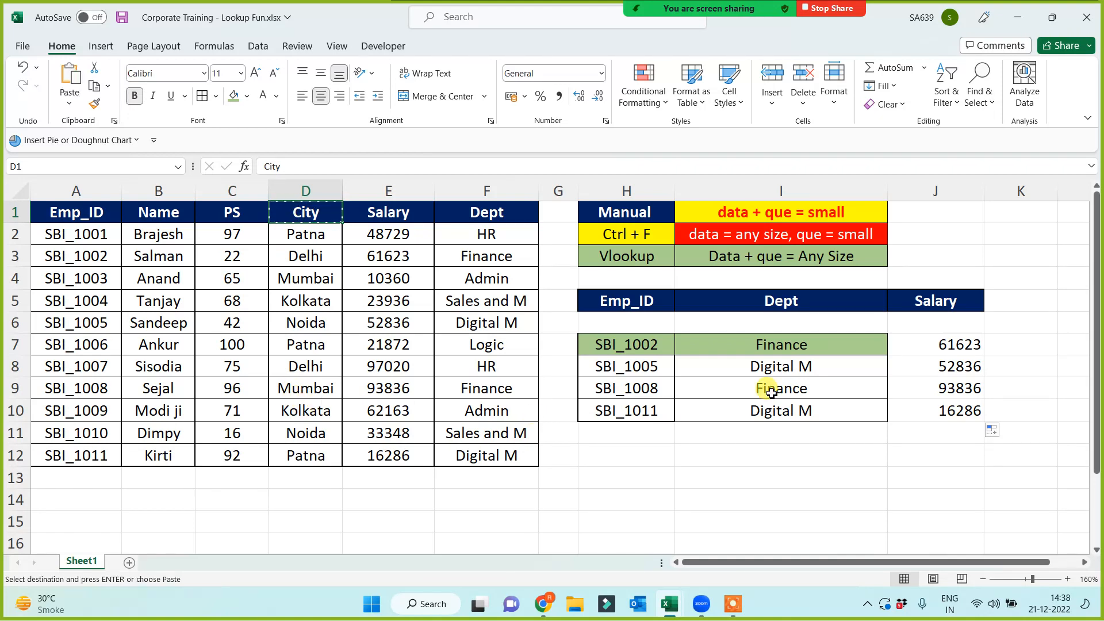
left_click(1024, 299)
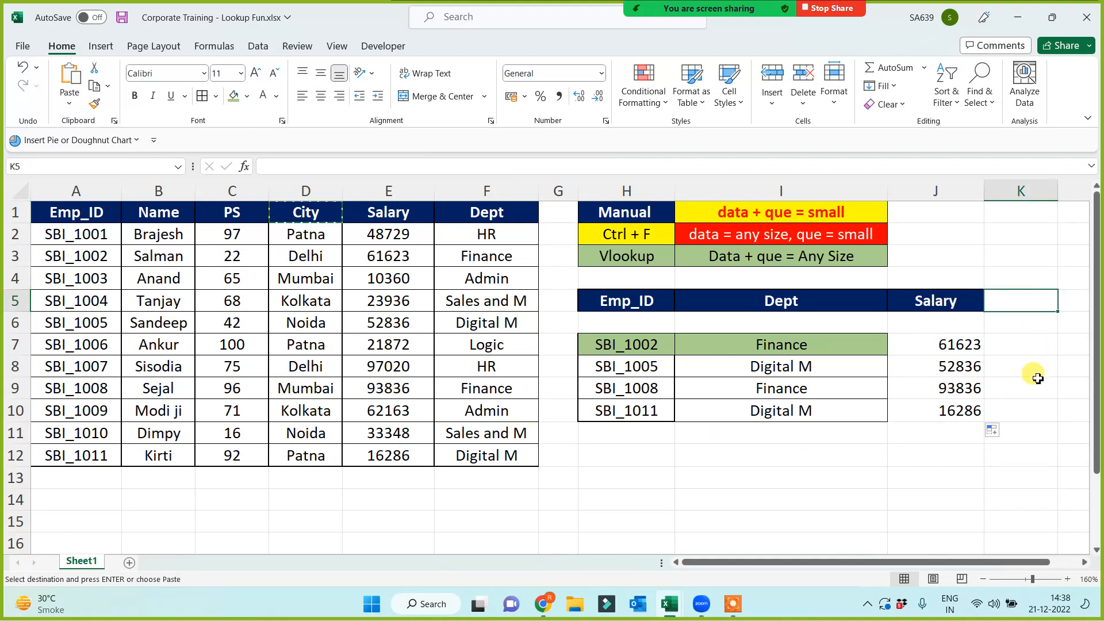
key("ctrl+v")
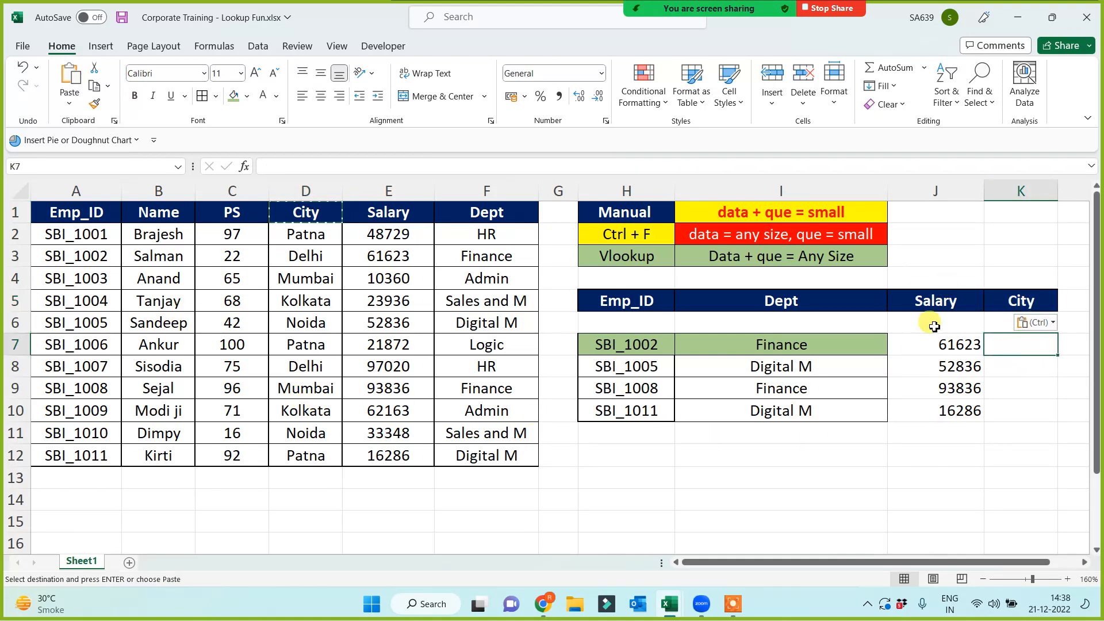
- Centre the looked-up salaries in J7:J10 and select K7 under the City header
left_click(915, 344)
key("ctrl+shift+Down")
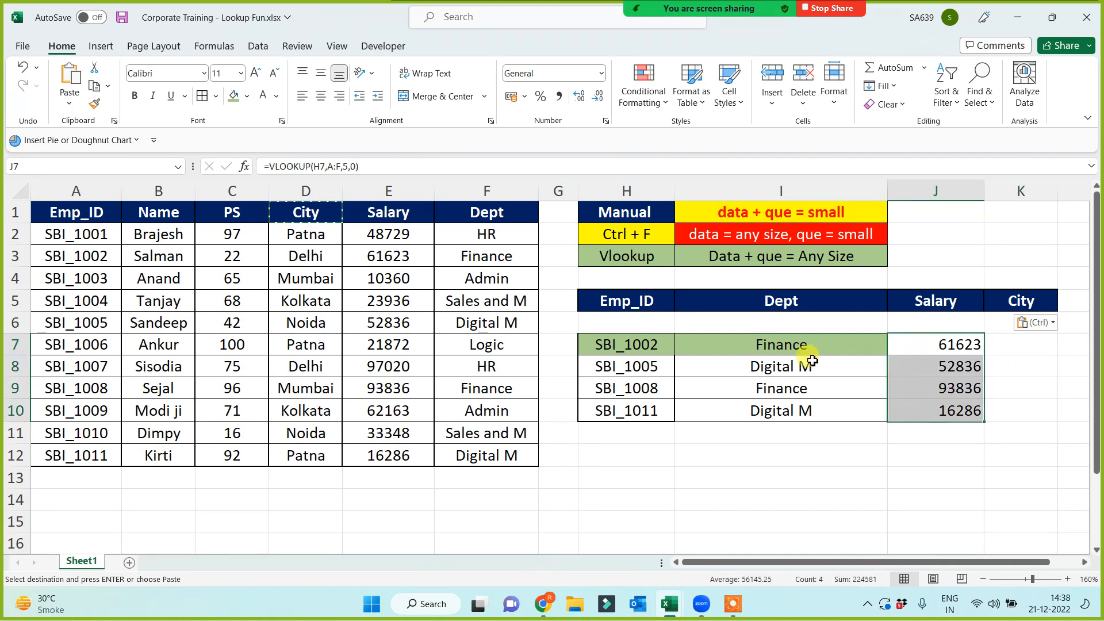
left_click(320, 96)
left_click(1026, 347)
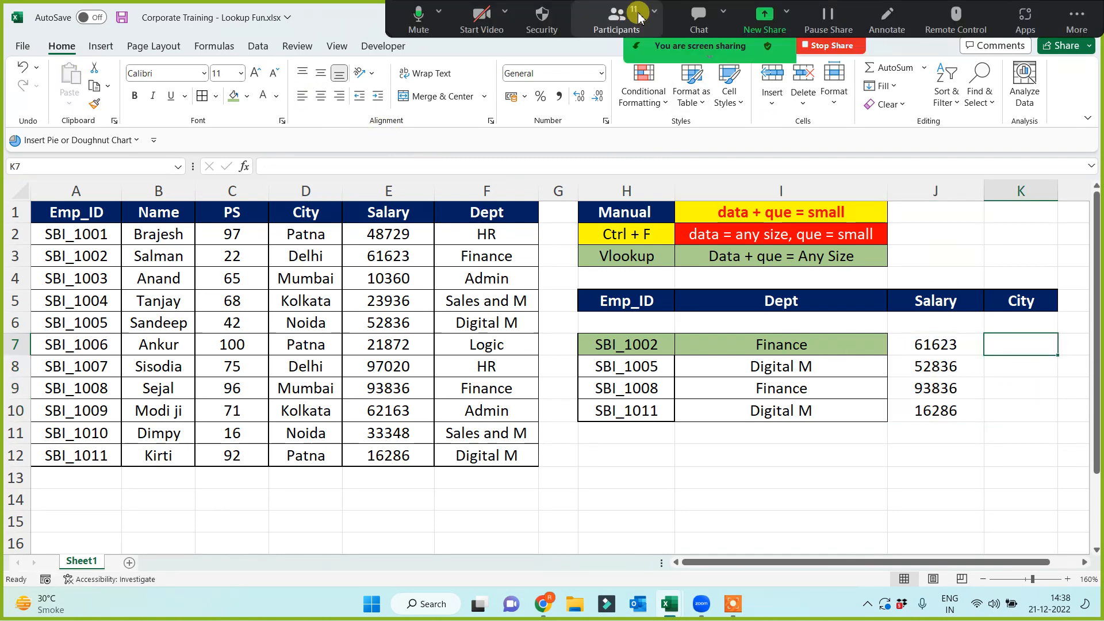
- Check the Zoom participant list, minimise it and return to cell K7
left_click(616, 22)
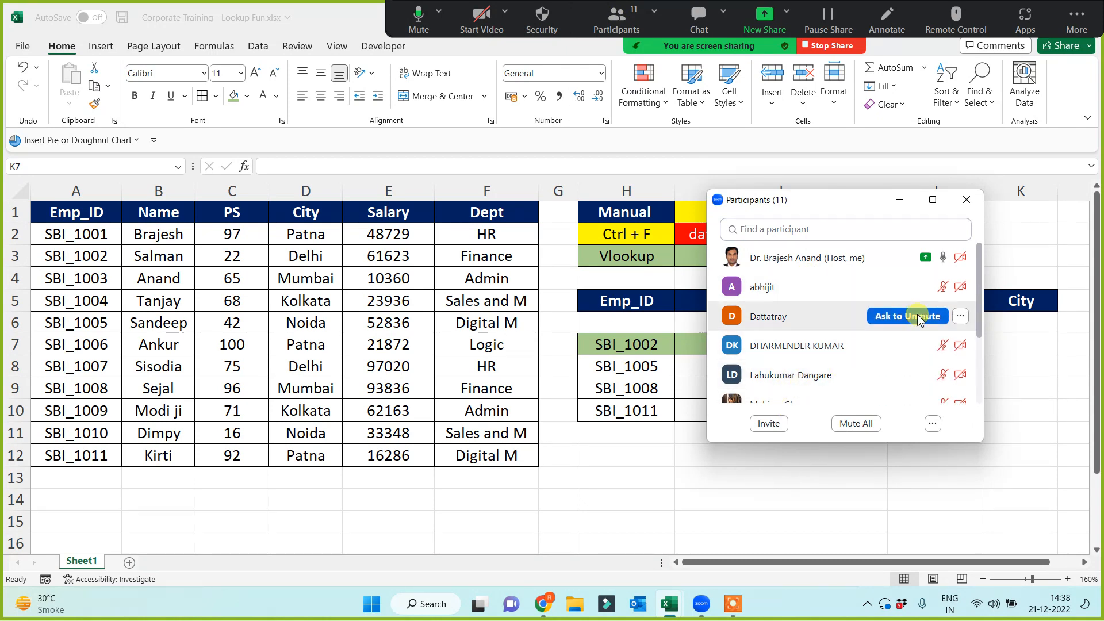
left_click(901, 203)
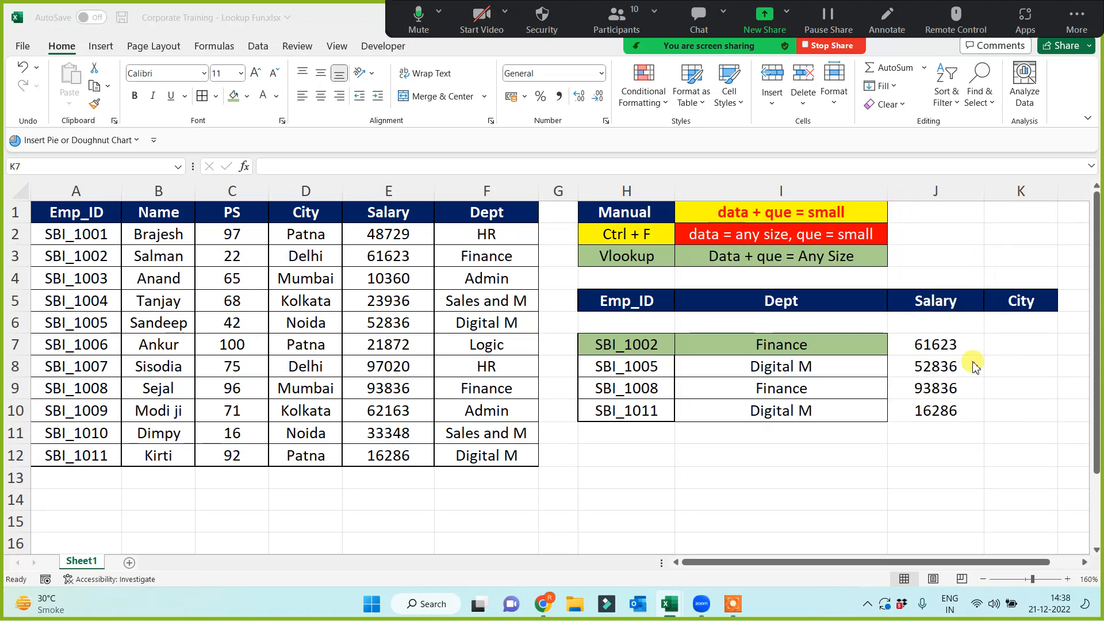
left_click(1007, 344)
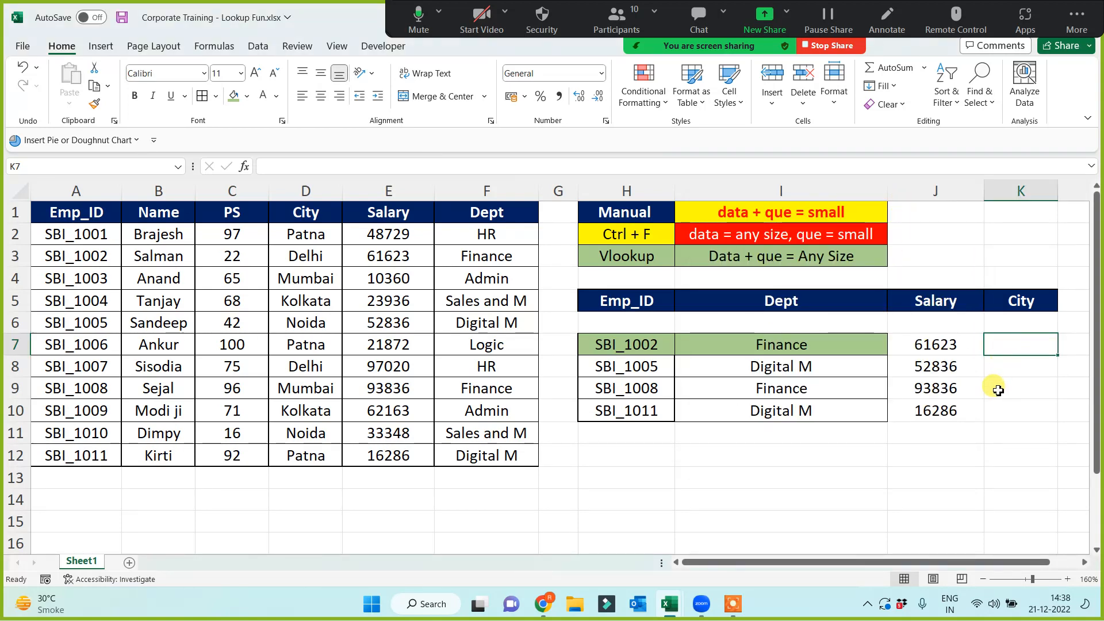
- Enter =VLOOKUP(H7,A:F,4,0) in K7 to look up the employee's city
type("=")
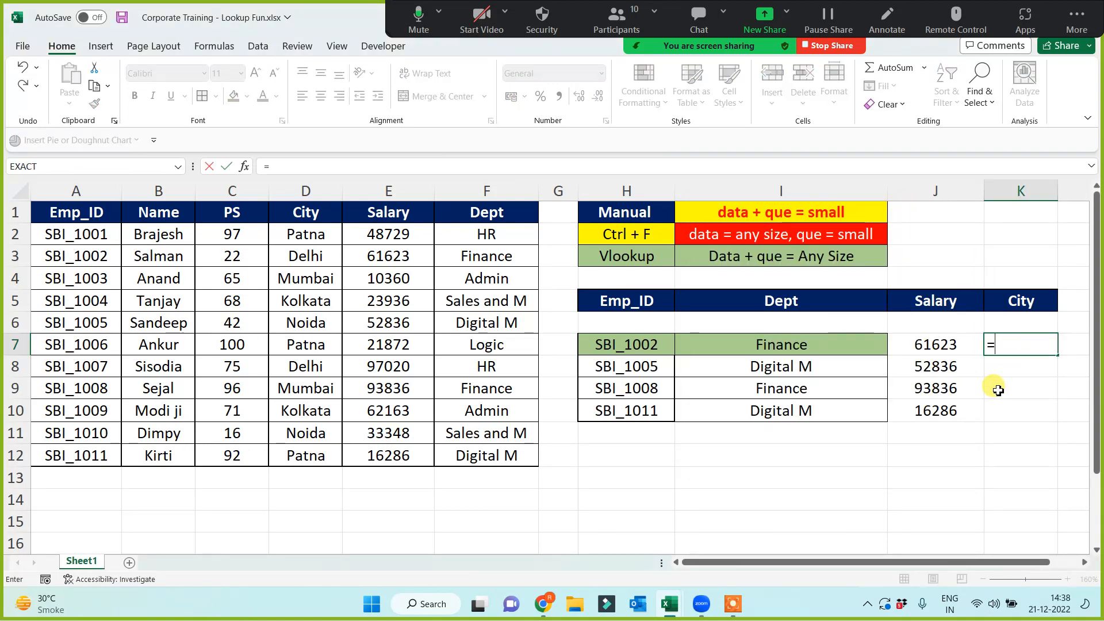
type("vl")
key("Tab")
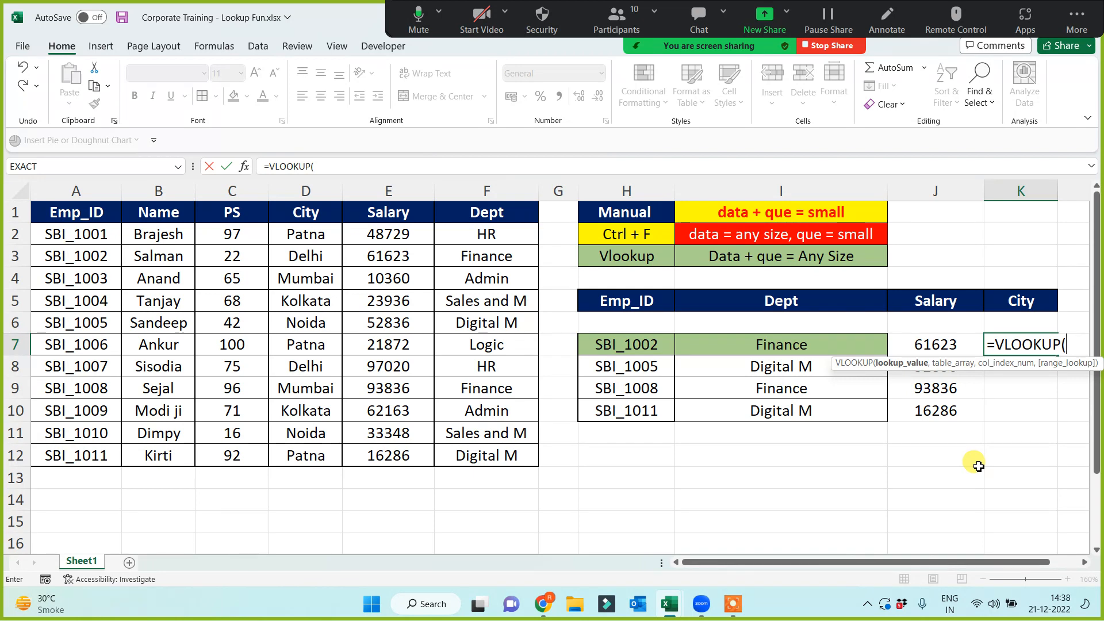
left_click(621, 346)
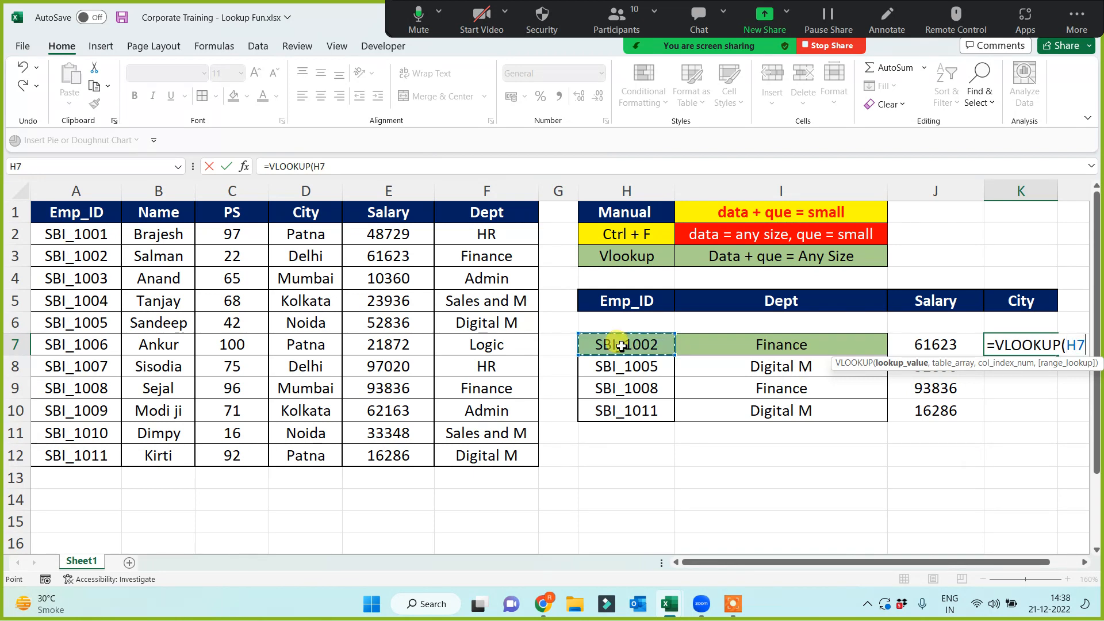
type(",")
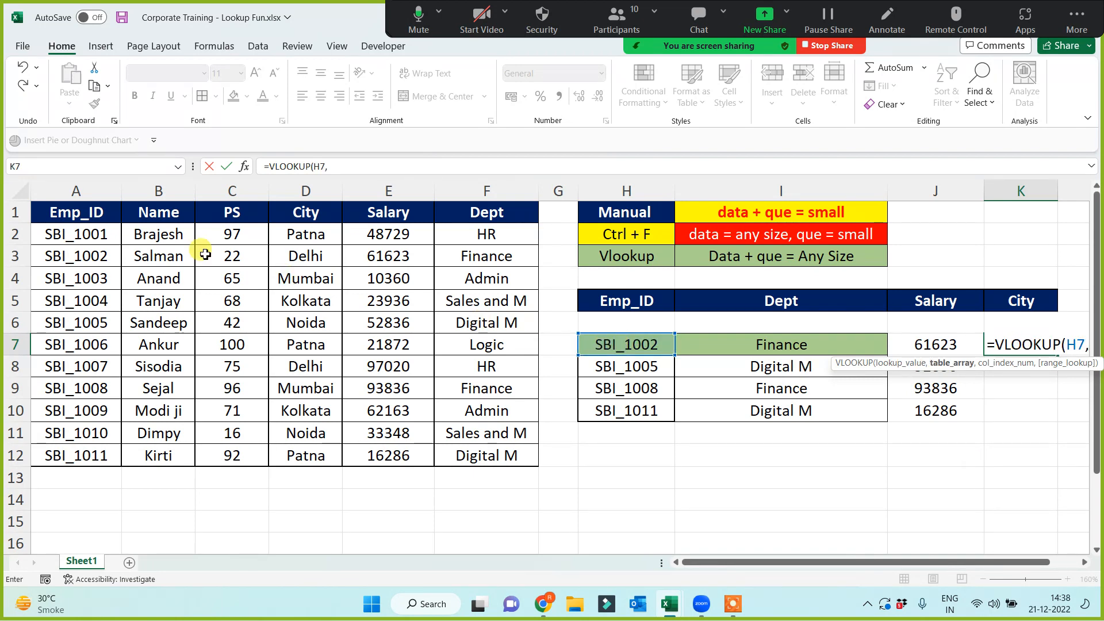
left_click_drag(74, 191, 482, 208)
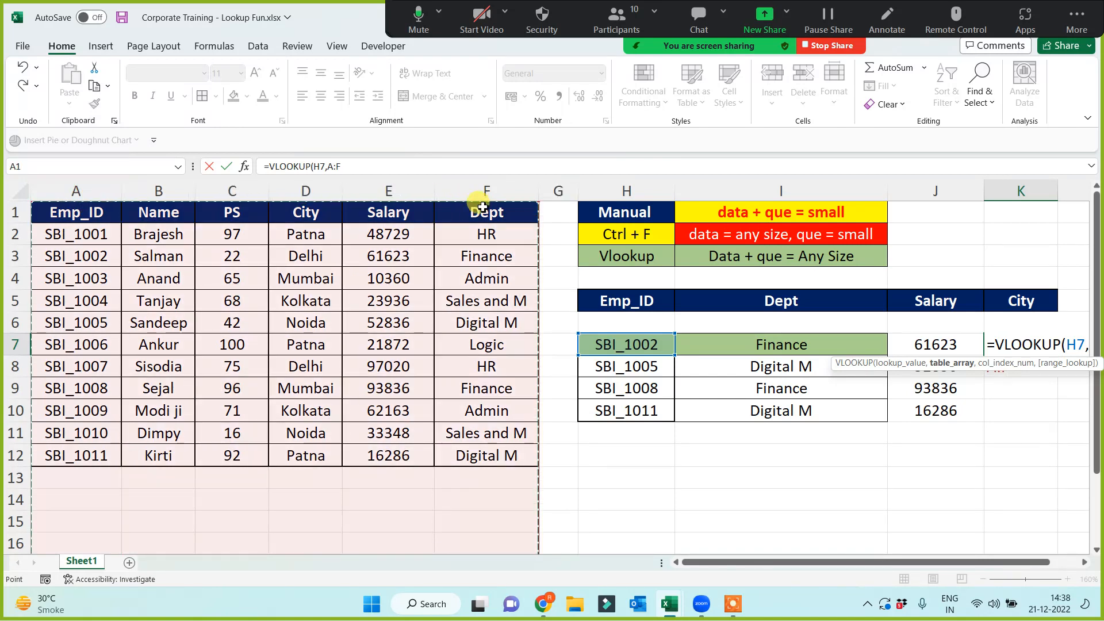
type(",")
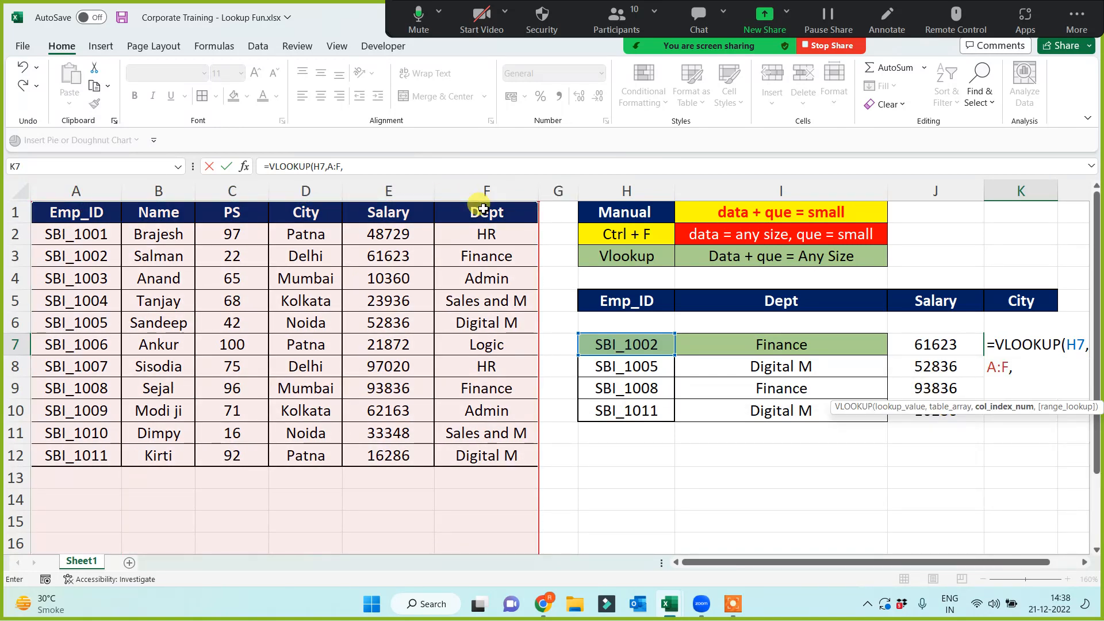
type("4,0")
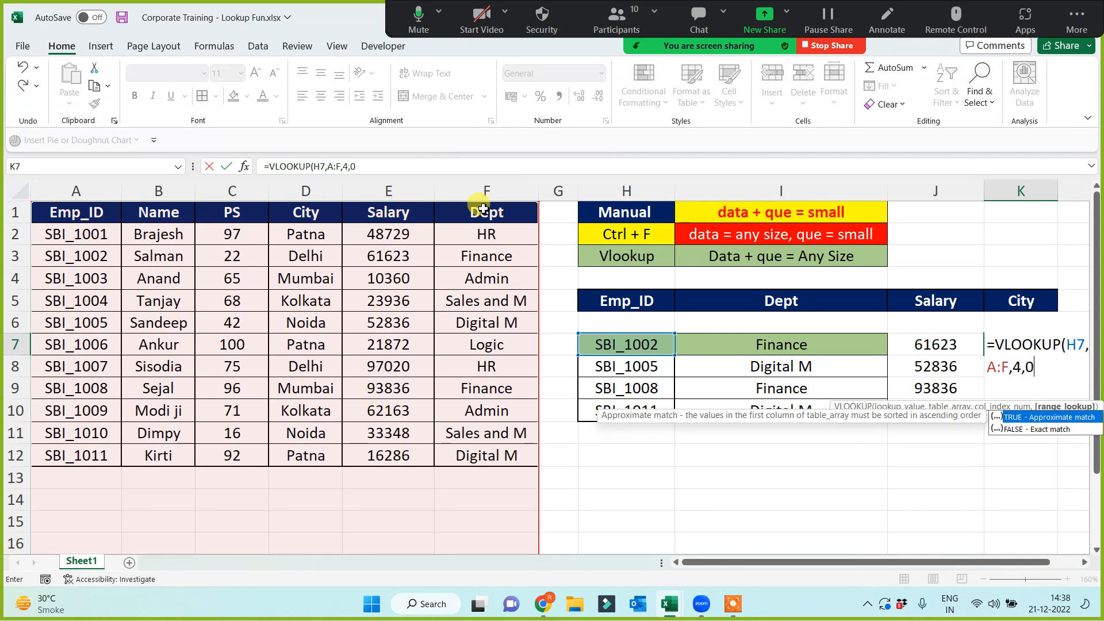
type(")")
key("Return")
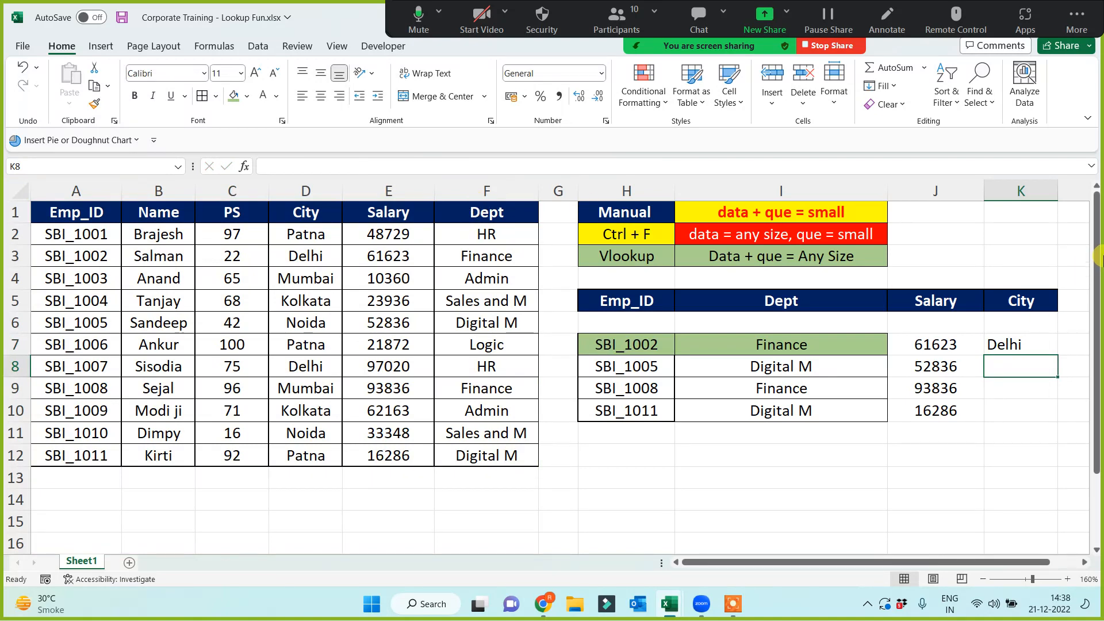
- Fill the city lookup formula from K7 down to K10
left_click(1028, 339)
left_click_drag(1057, 361, 1047, 412)
left_click(871, 480)
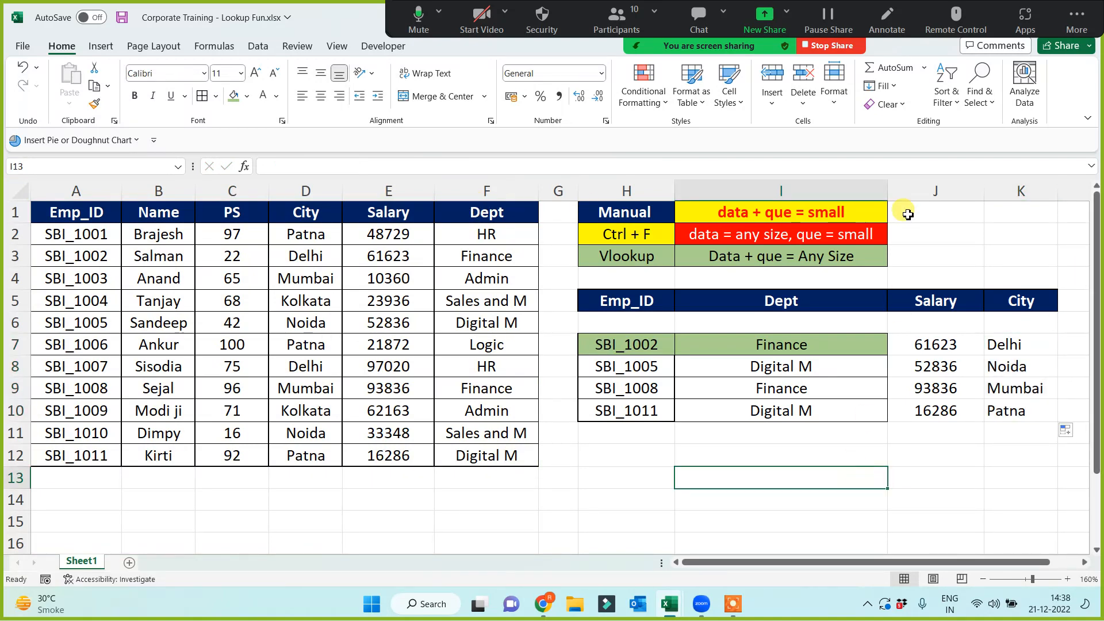
- Narrow column I and merge I1:K3 across, row by row, for the three method descriptions
left_click_drag(888, 184, 976, 256)
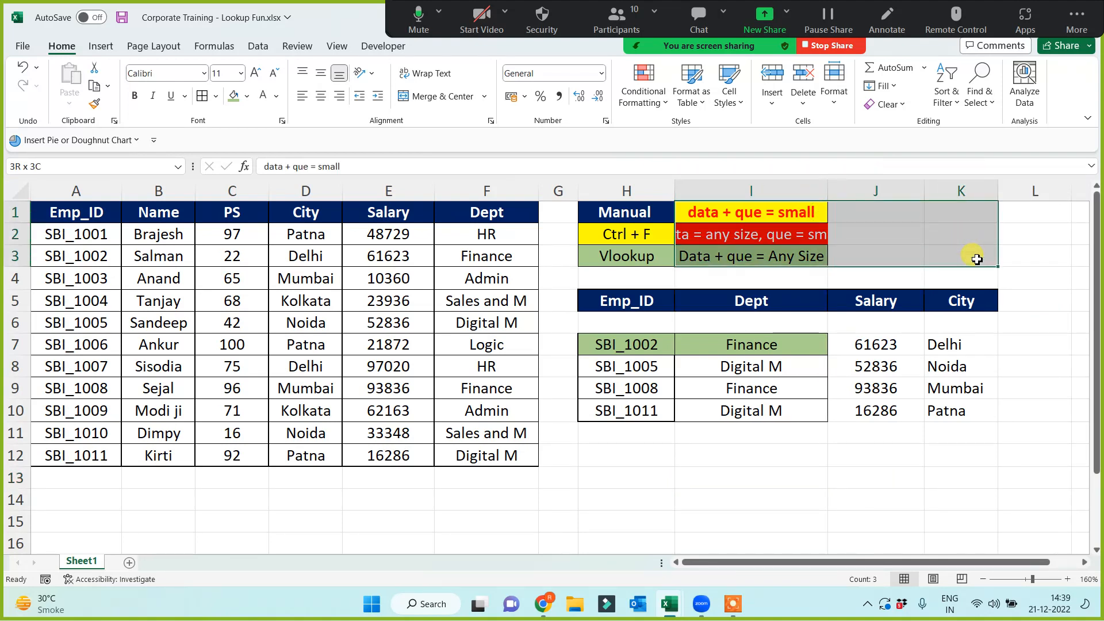
left_click(483, 98)
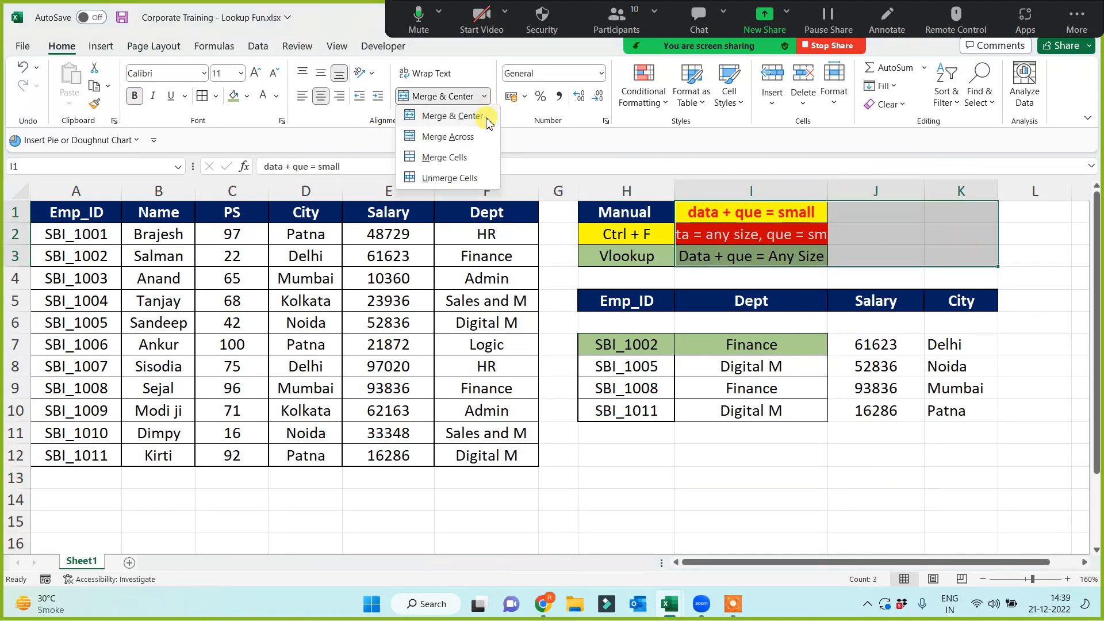
left_click(473, 139)
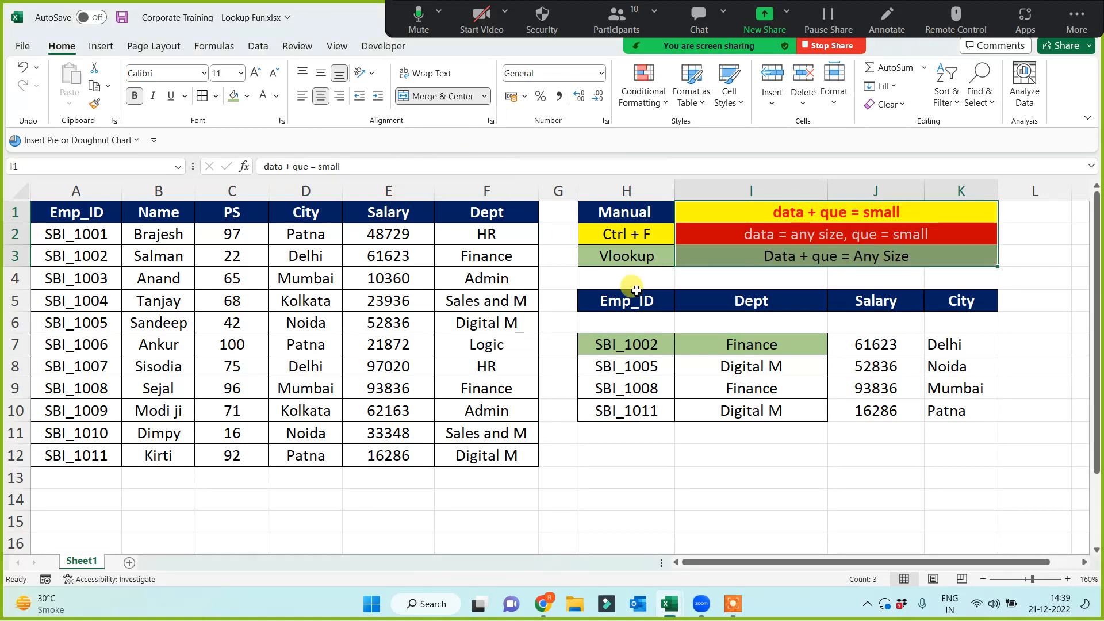
- Left-align the method descriptions in the merged cells I1:K3
left_click(301, 96)
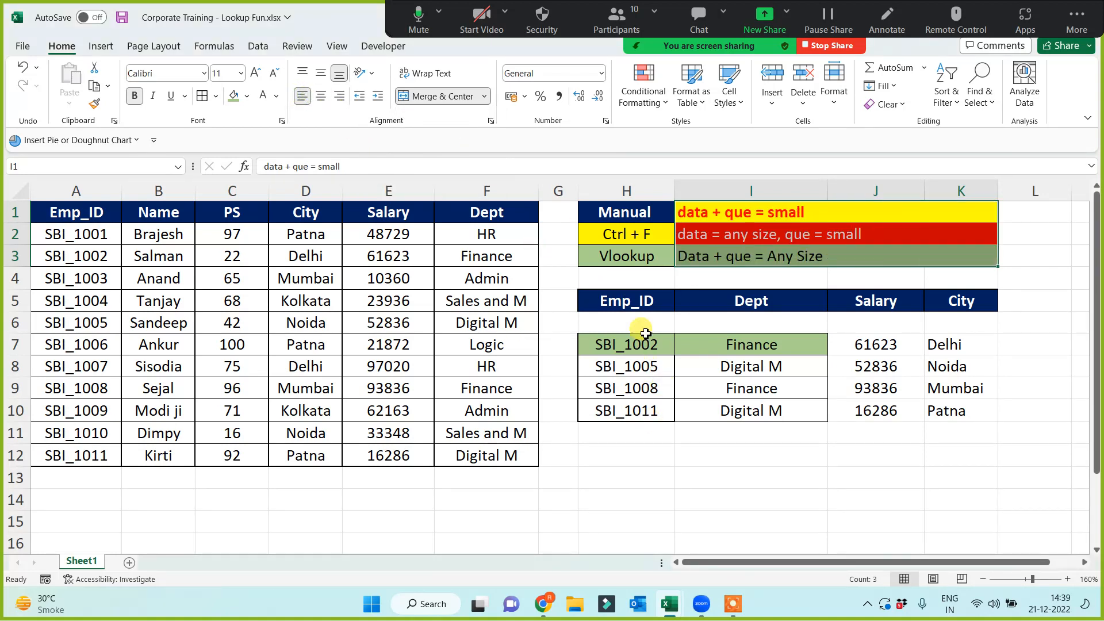
left_click(705, 236)
left_click(666, 463)
left_click(665, 495)
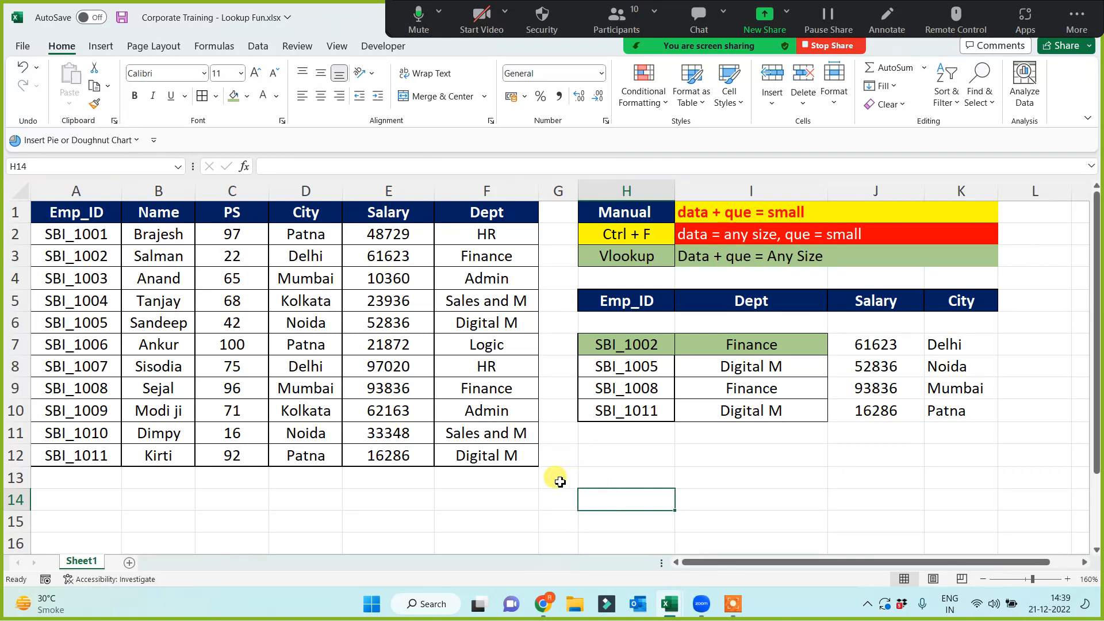
- Rename the worksheet Sheet1 as VL
right_click(83, 566)
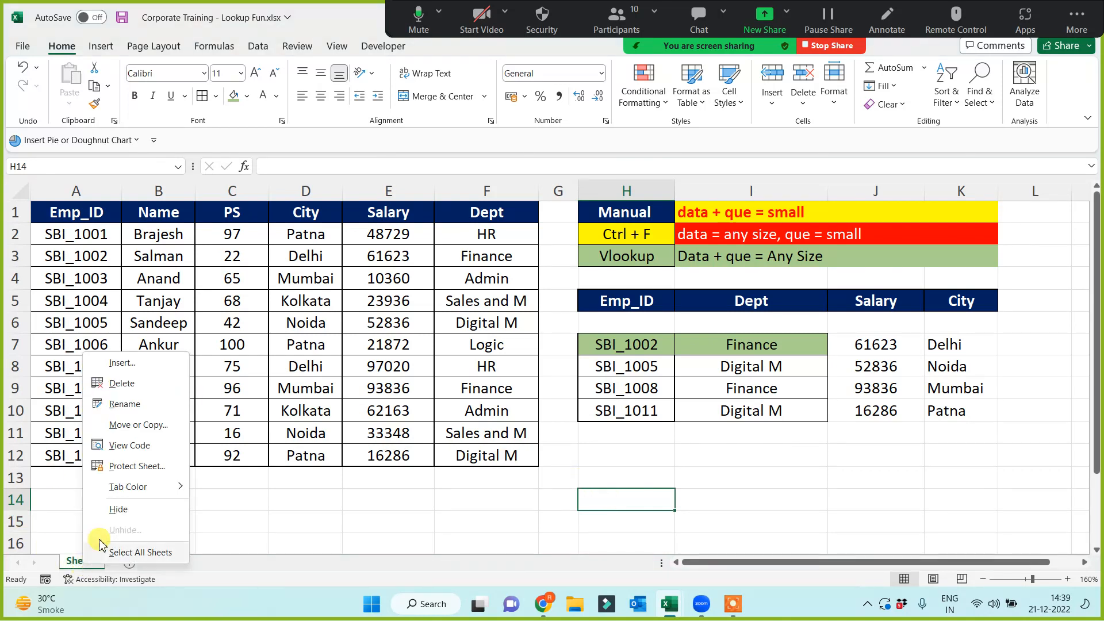
left_click(124, 404)
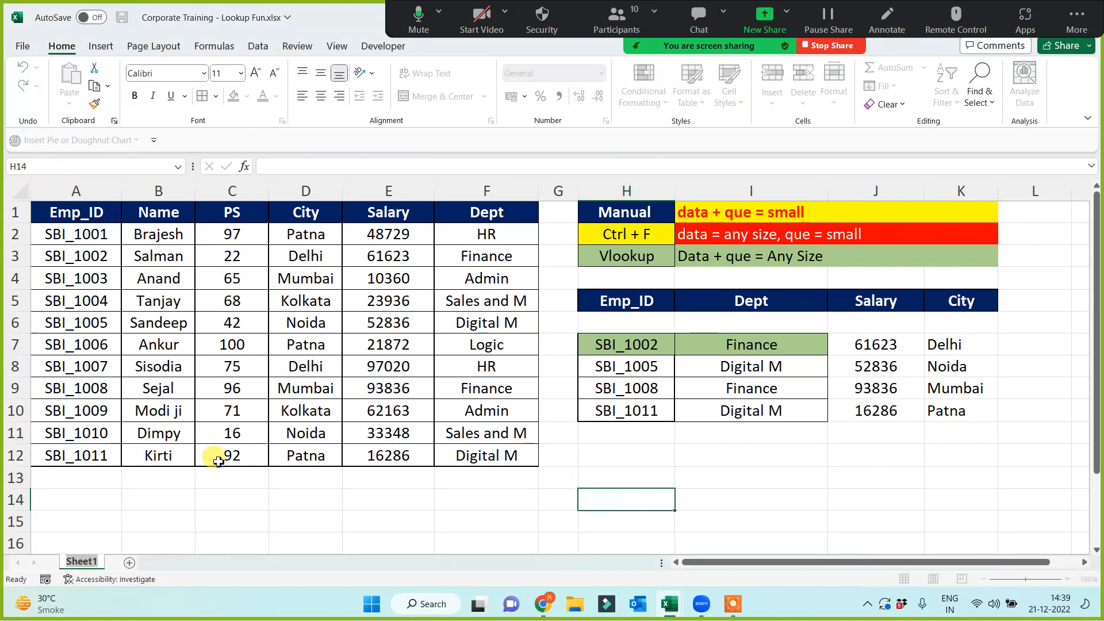
type("VL")
key("Return")
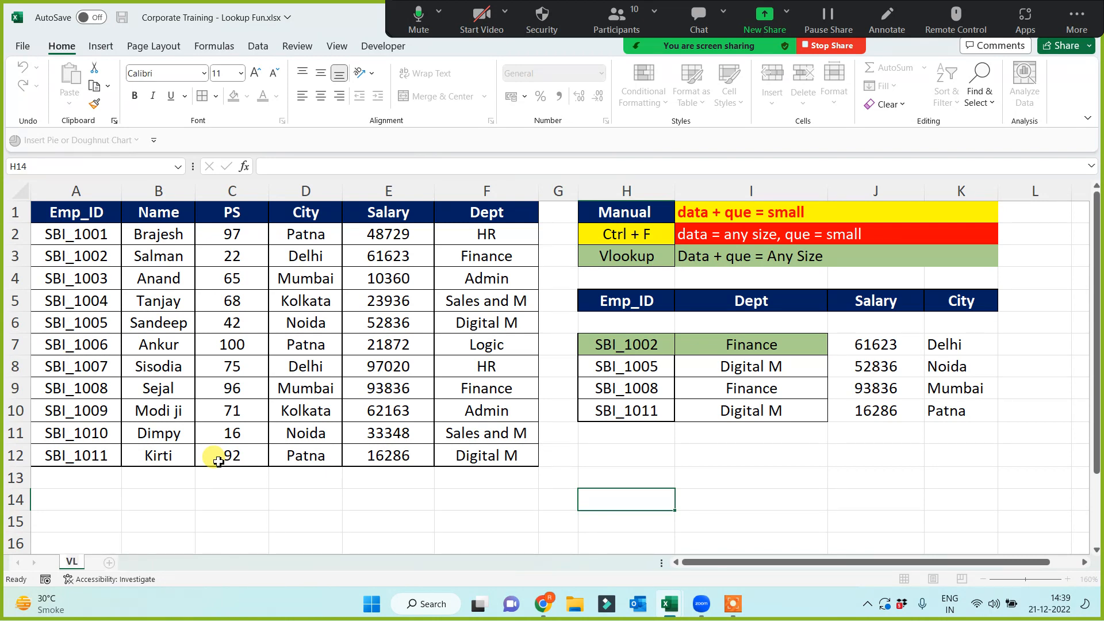
left_click(227, 499)
- Create a copy of the VL worksheet in the same workbook, placed before VL
right_click(68, 565)
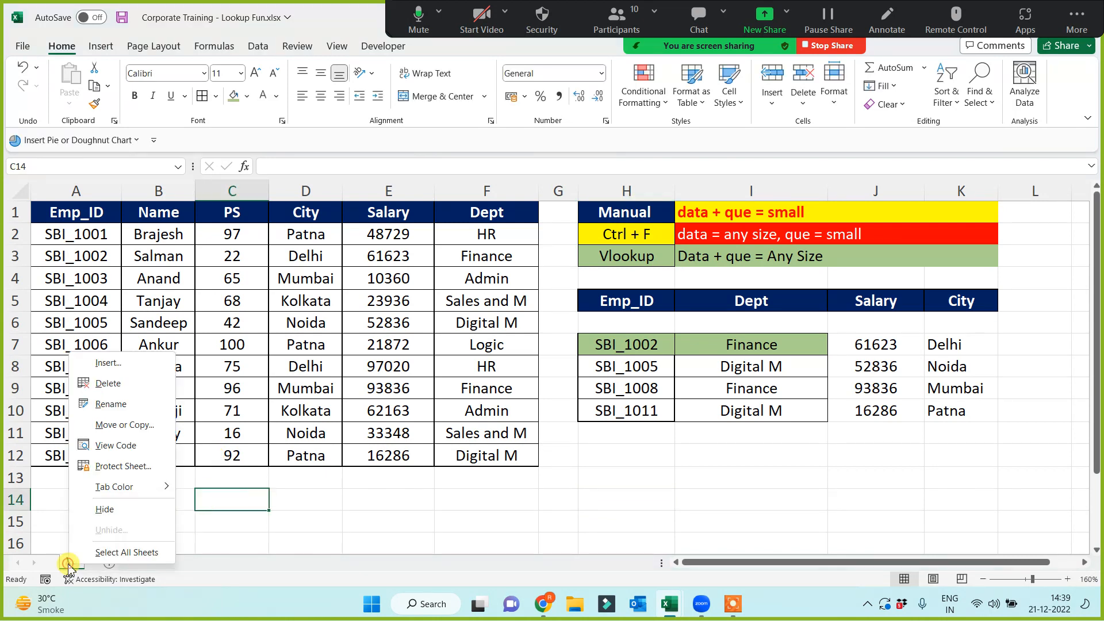
left_click(124, 424)
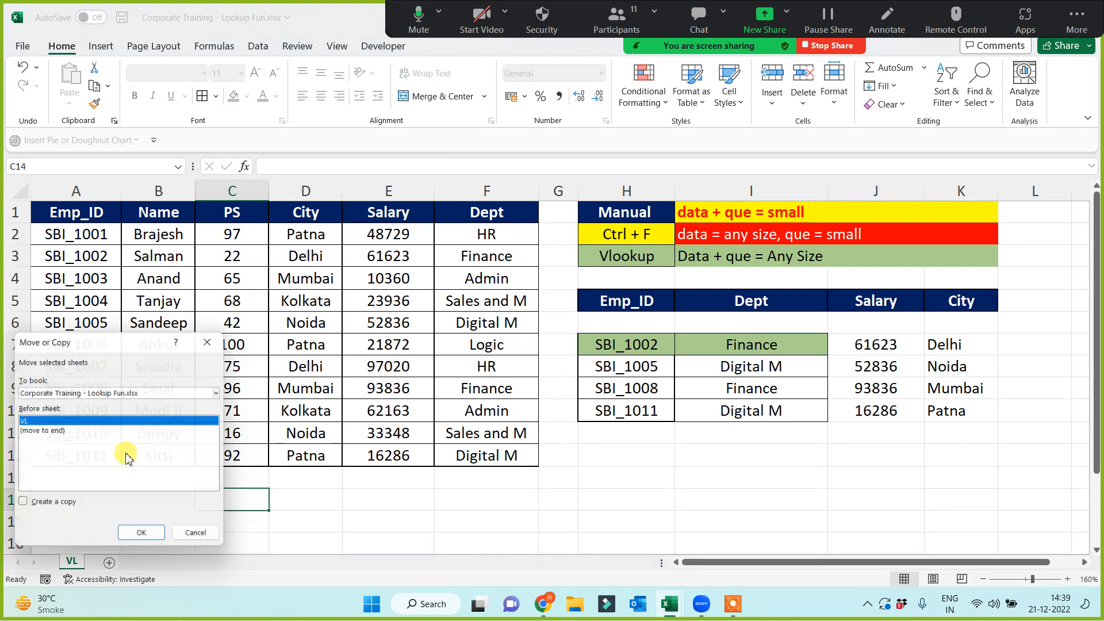
left_click(22, 504)
left_click(145, 538)
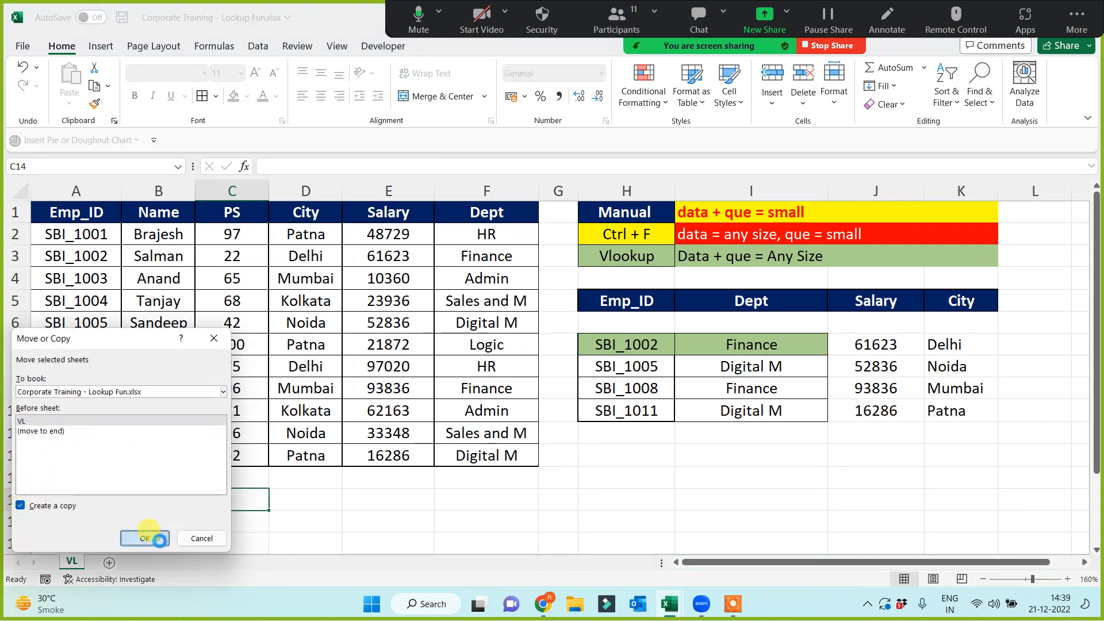
left_click(421, 513)
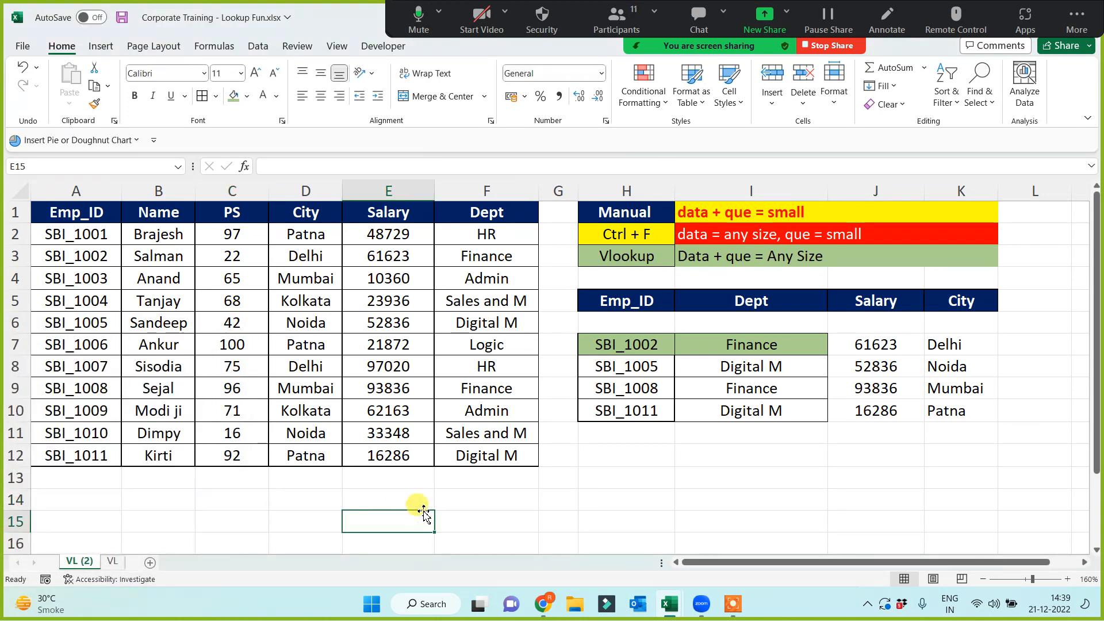
- Clear the department, salary and city lookup results in I7:K10 on the copied sheet
left_click_drag(708, 343, 934, 417)
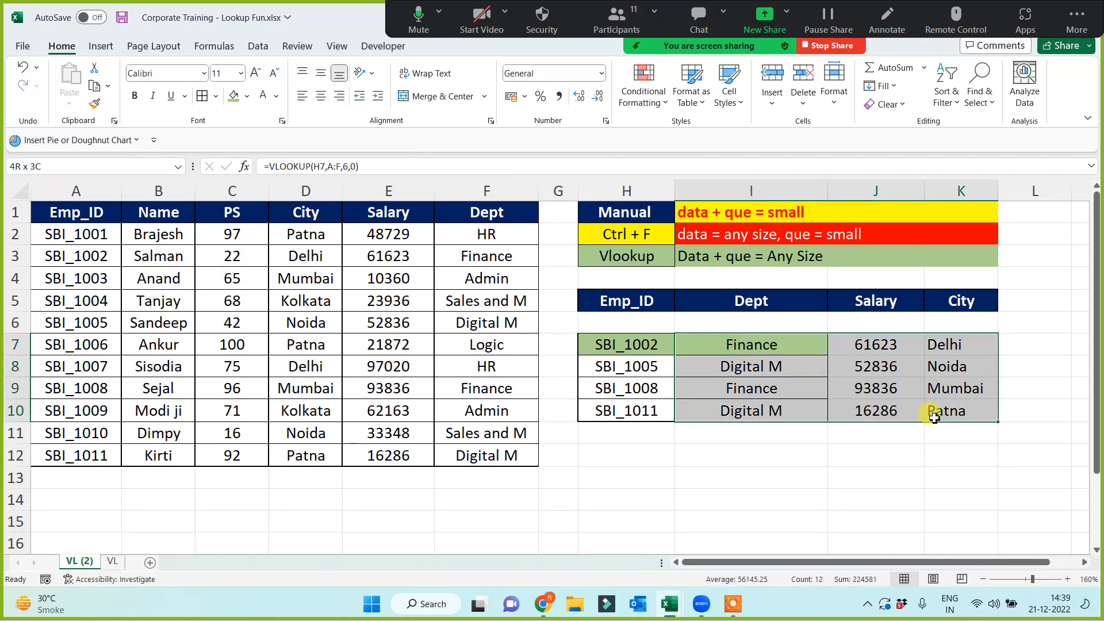
key("Delete")
left_click(799, 433)
- Start a VLOOKUP formula in I7 with H7 as the lookup value
left_click(740, 344)
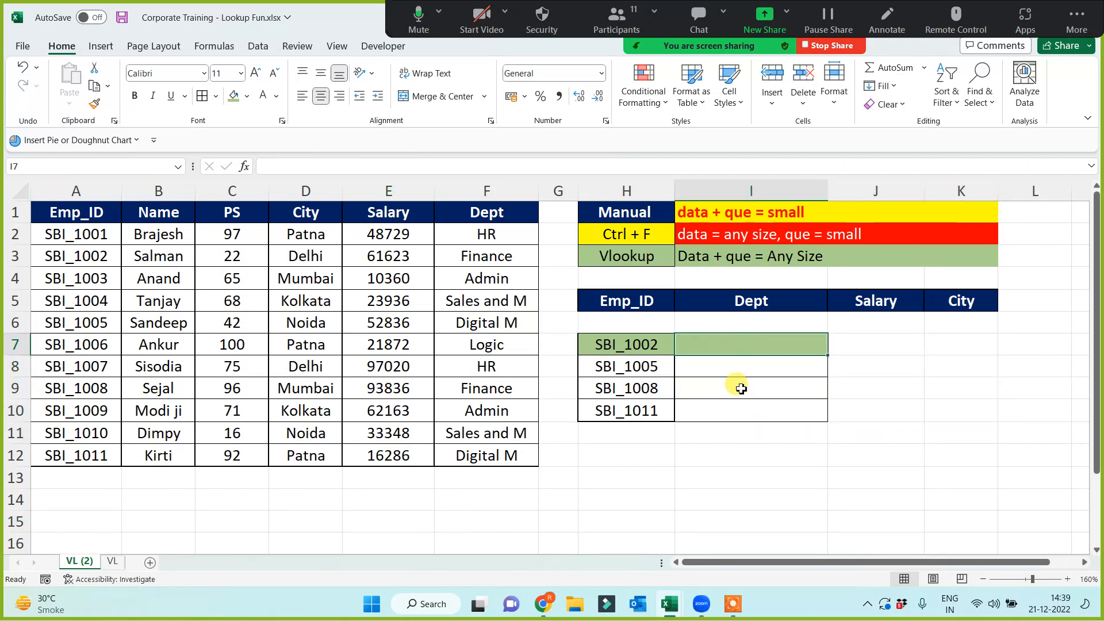
type("=vl")
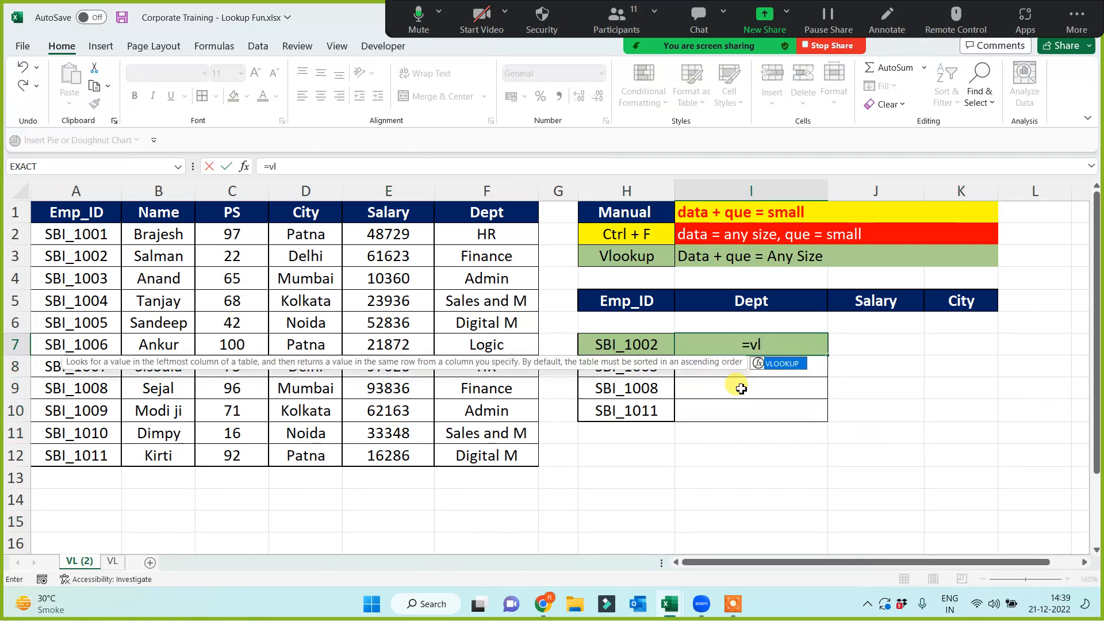
key("Tab")
left_click(630, 347)
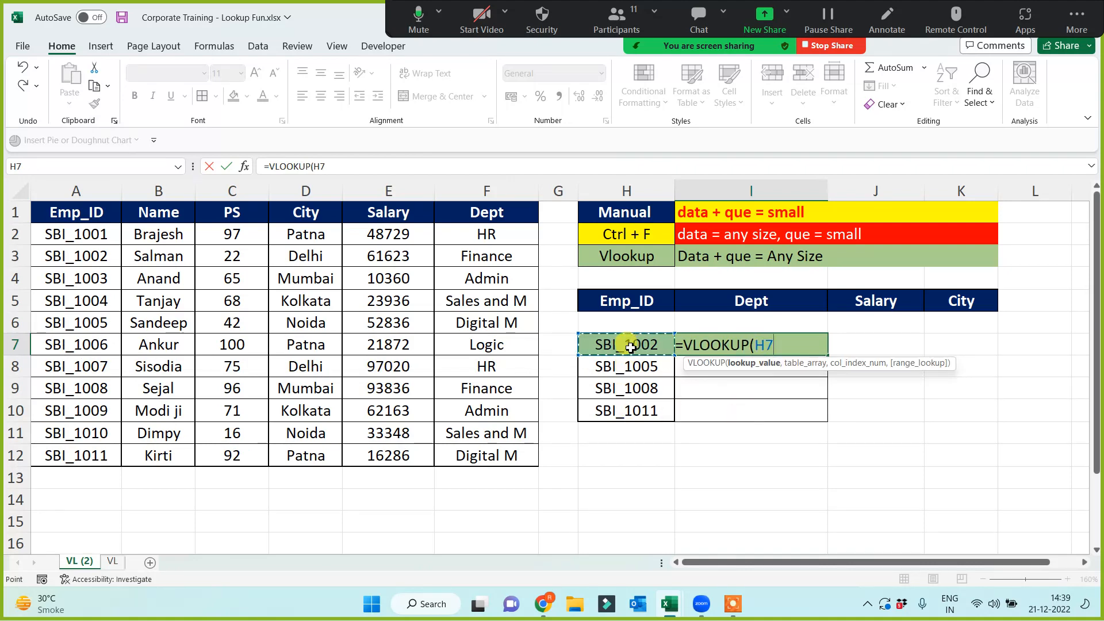
type(",")
left_click_drag(76, 191, 486, 195)
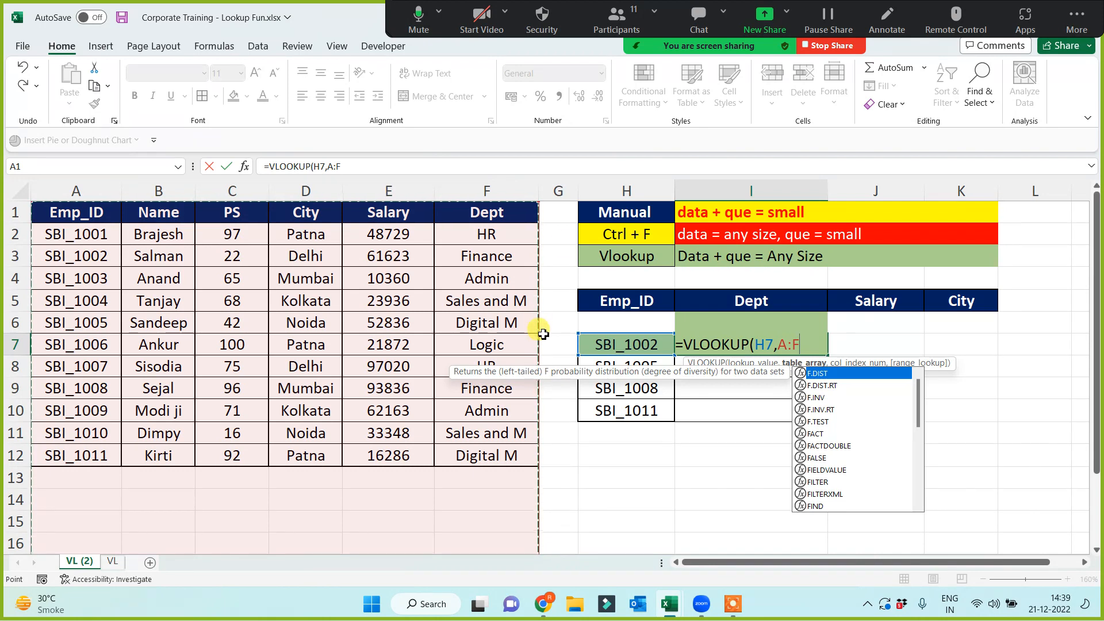
key("BackSpace")
key("BackSpace")
key("BackSpace")
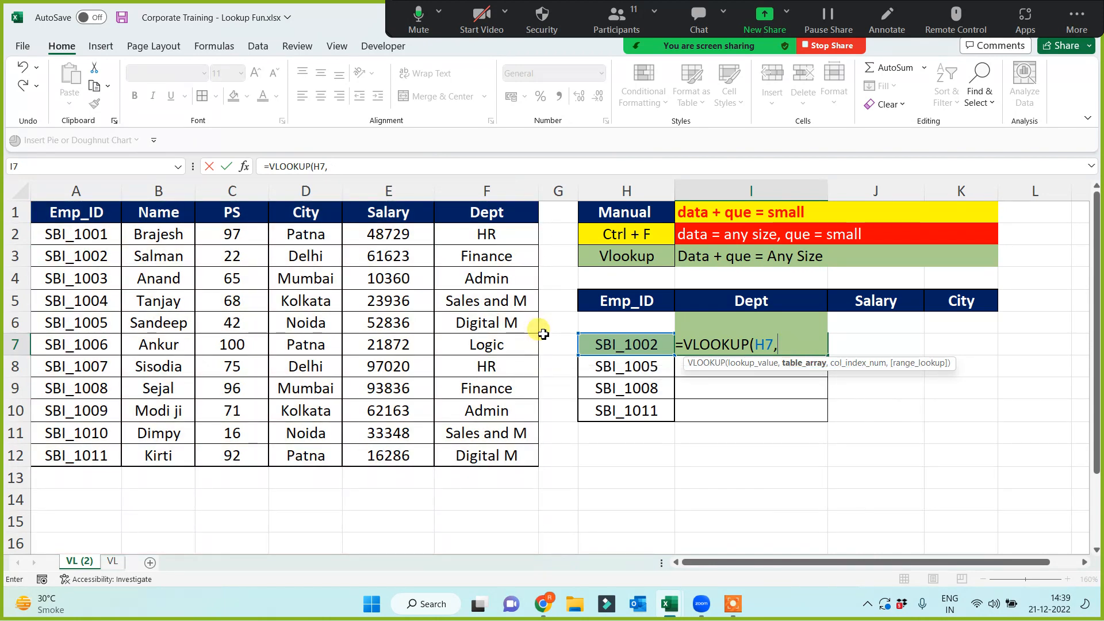
- Complete the VLOOKUP in I7 with table range A1:F12, column index 6 and exact match 0
left_click_drag(85, 211, 500, 458)
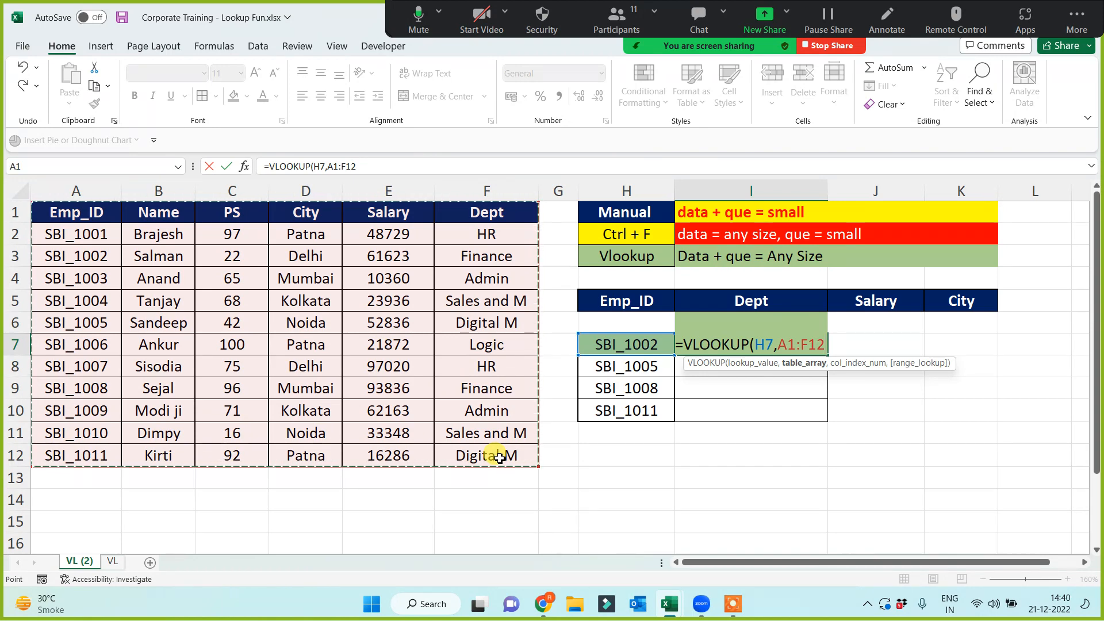
type(",")
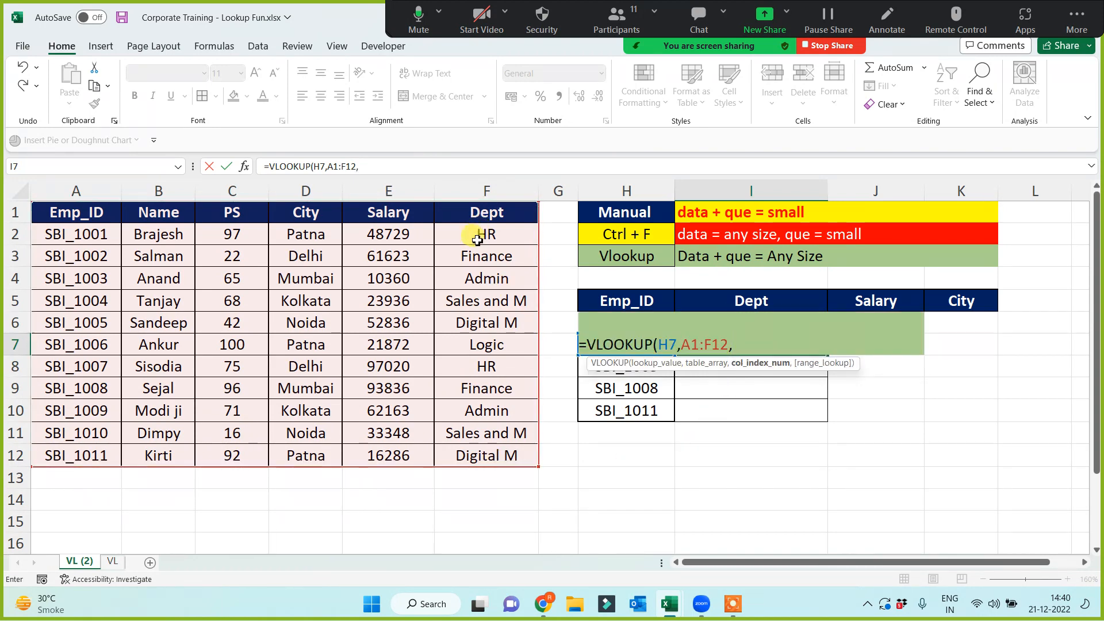
type("5")
type(",")
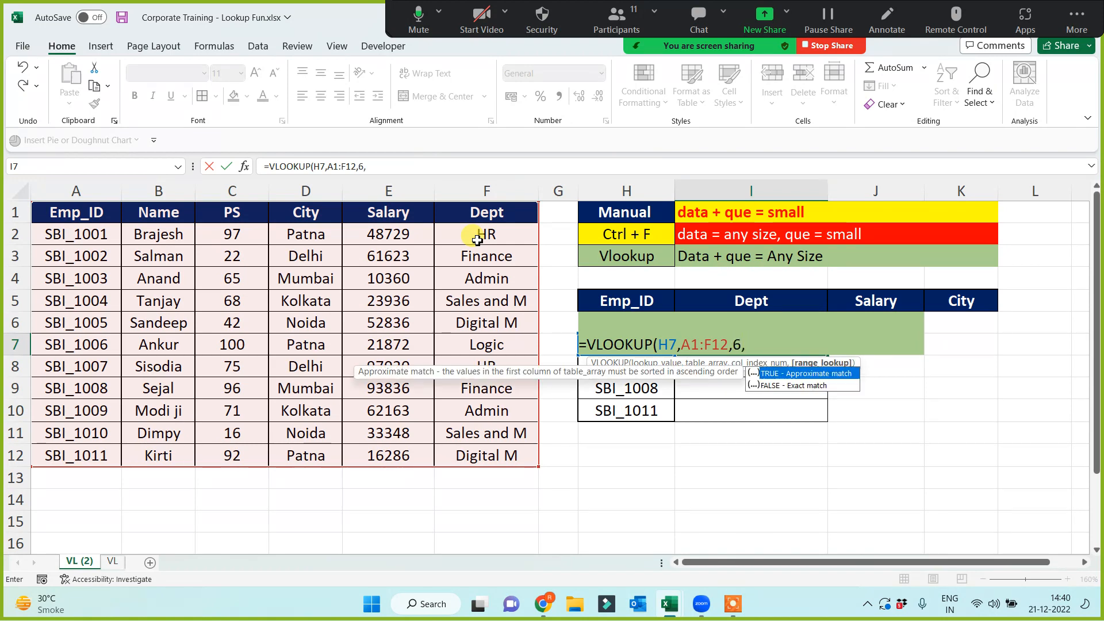
type("0)")
key("Return")
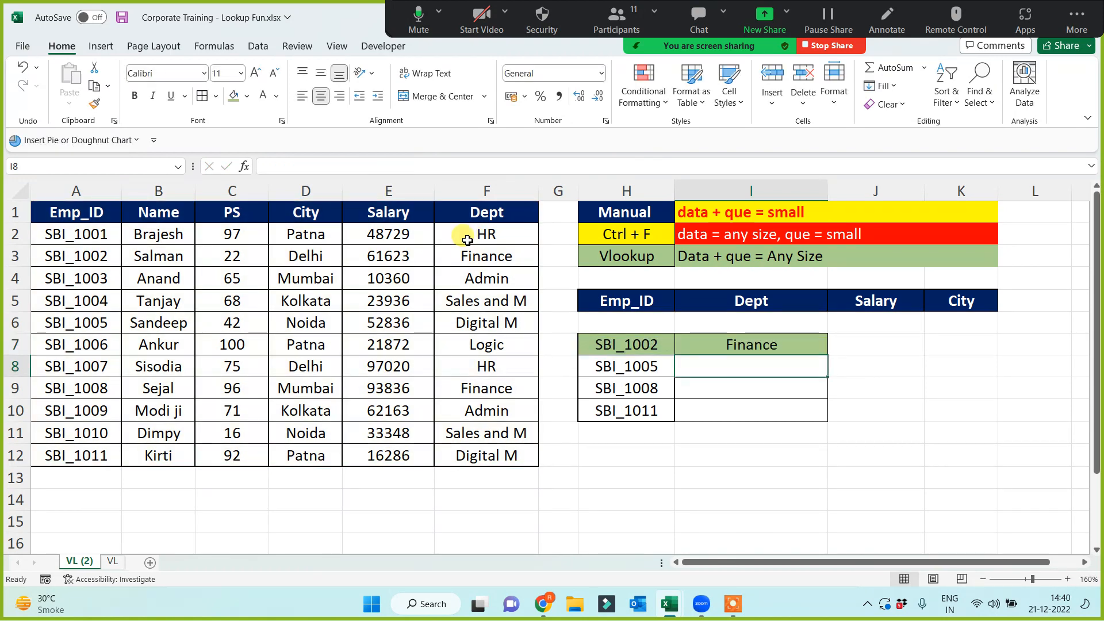
- Copy employee ID SBI_1001 from A2 into H11 of the lookup list
left_click(112, 241)
key("ctrl+c")
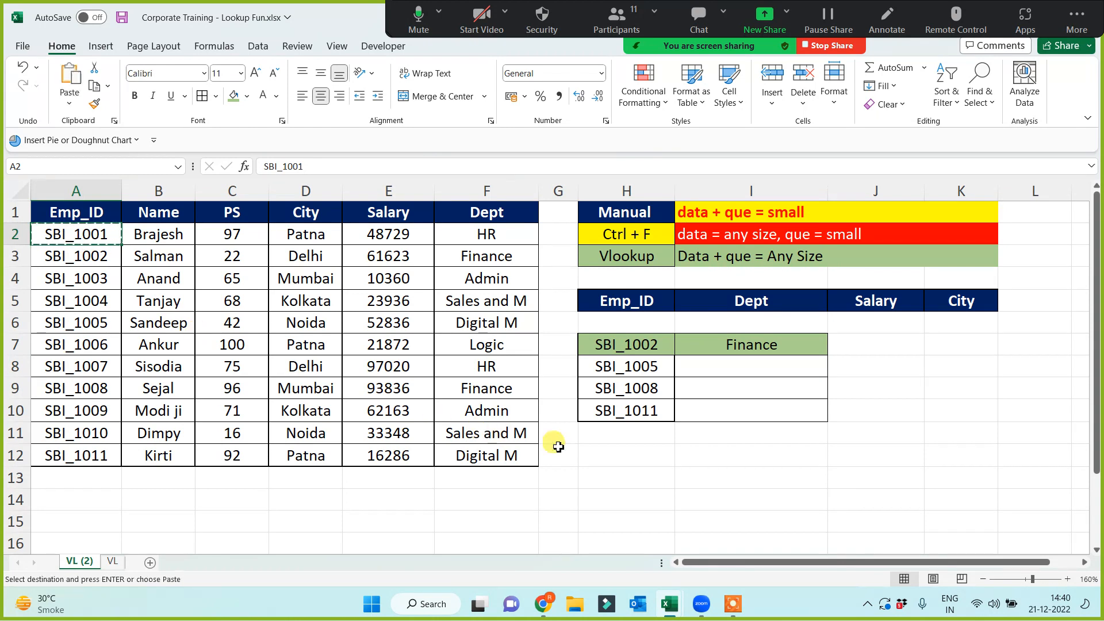
left_click(660, 429)
key("ctrl+v")
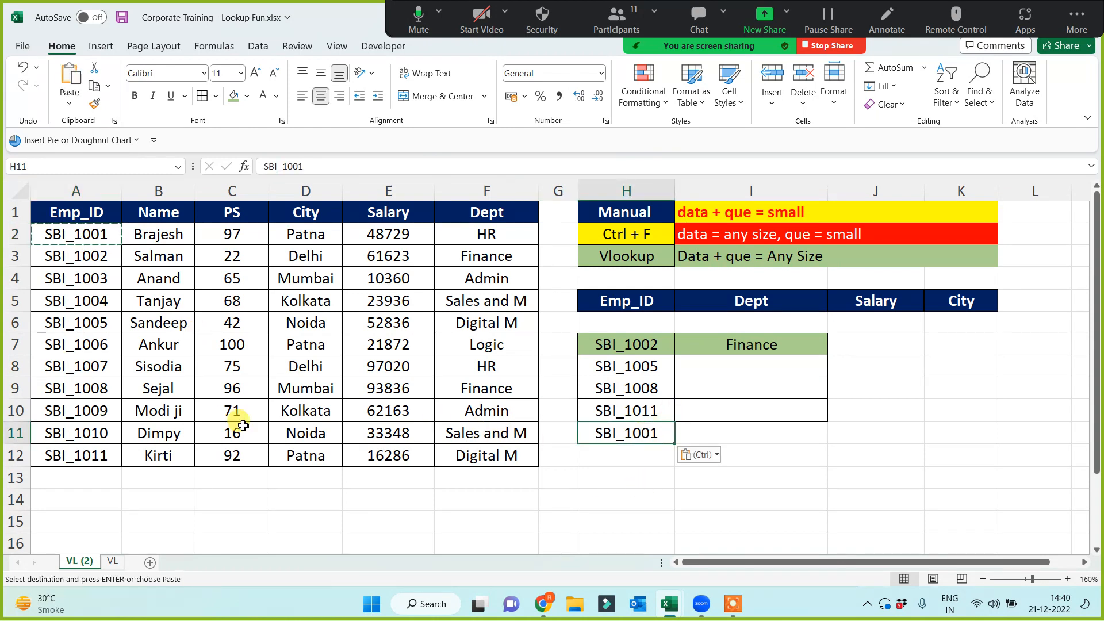
- Replace the employee ID in H9 with SBI_1002 copied from A3
left_click(82, 258)
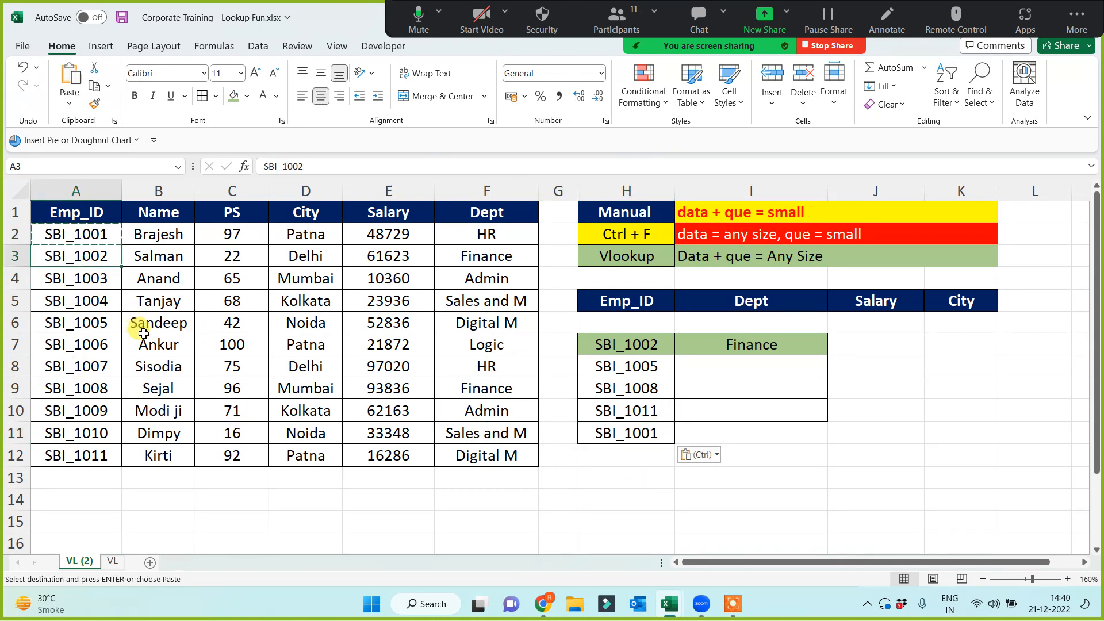
key("ctrl+c")
left_click(626, 391)
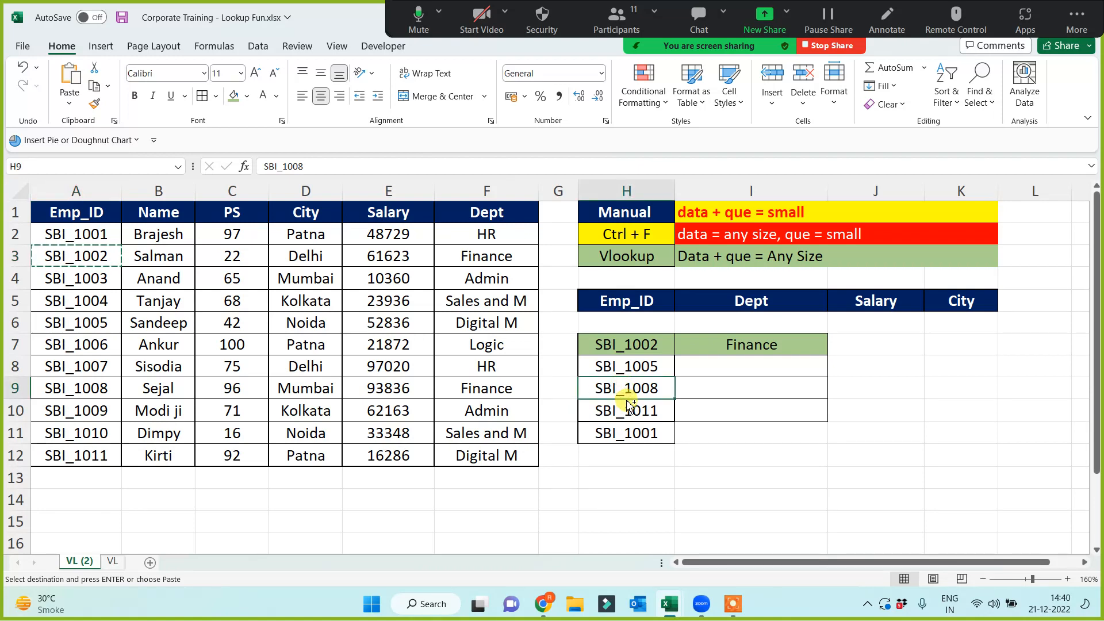
key("ctrl+v")
left_click(757, 474)
key("Escape")
left_click_drag(650, 346, 653, 434)
- Fill the department lookup from I7 down to I11, and clear the contents of I7:I11
left_click(762, 340)
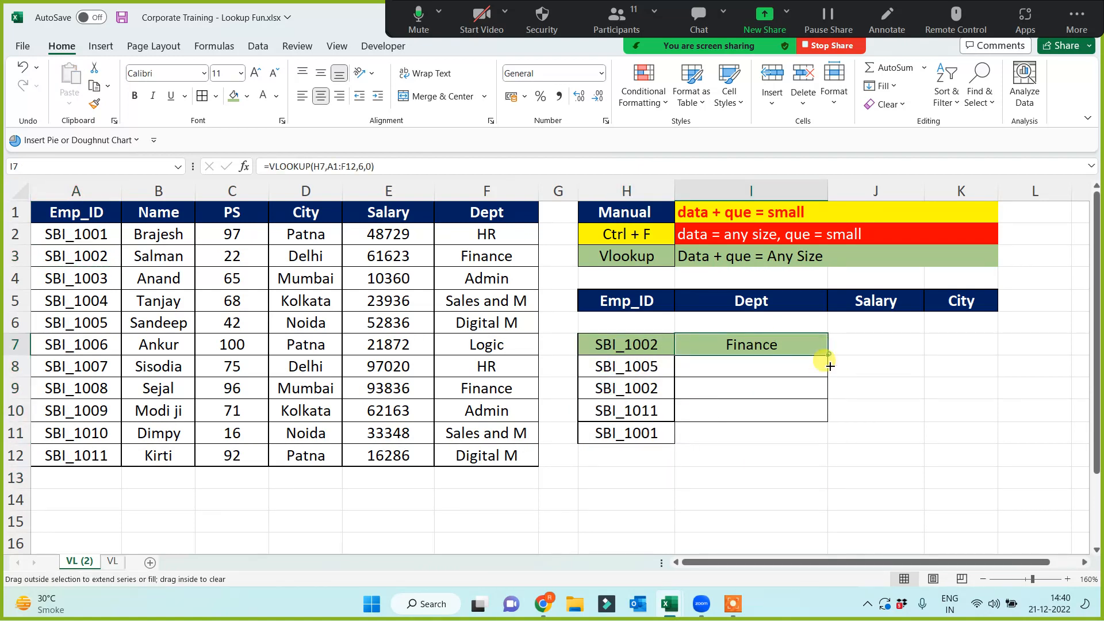
left_click_drag(828, 366, 816, 439)
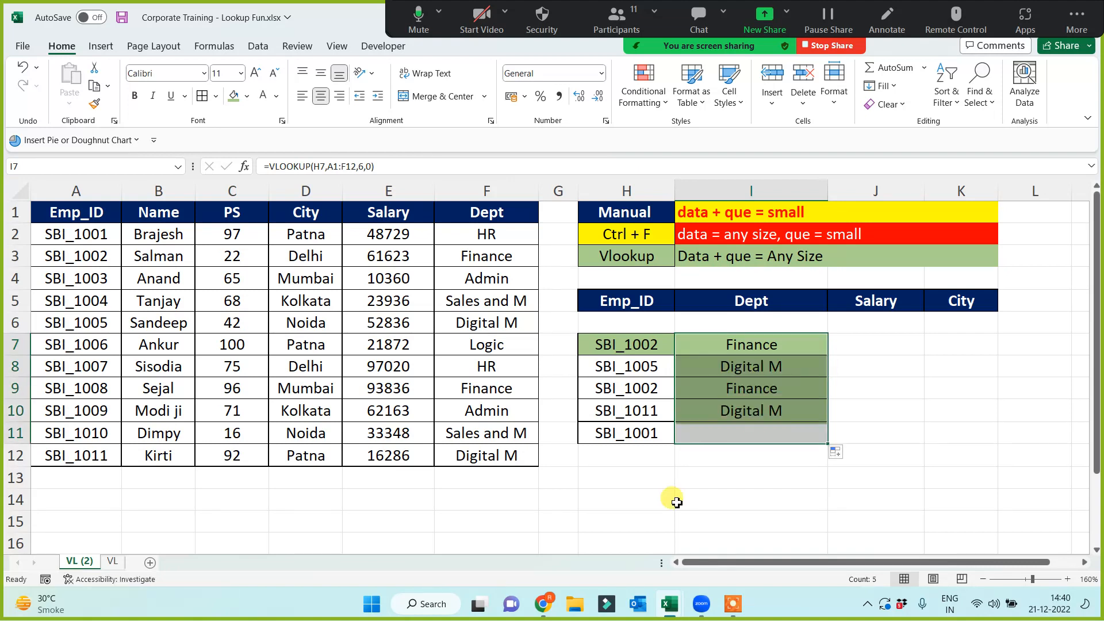
left_click(665, 436)
left_click(686, 476)
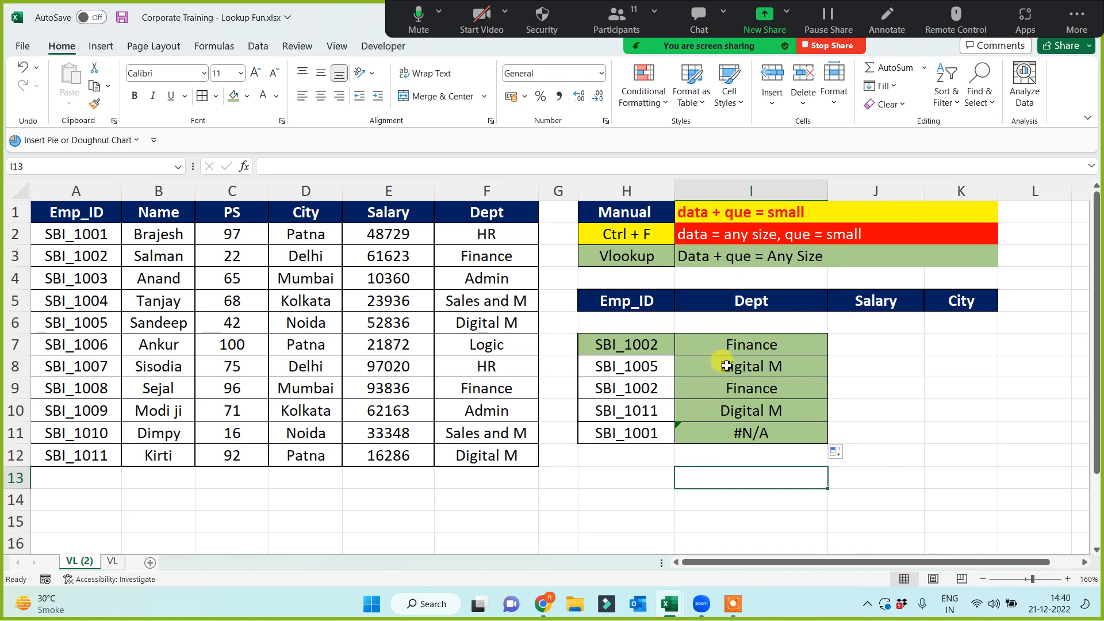
left_click_drag(724, 355, 734, 433)
key("Delete")
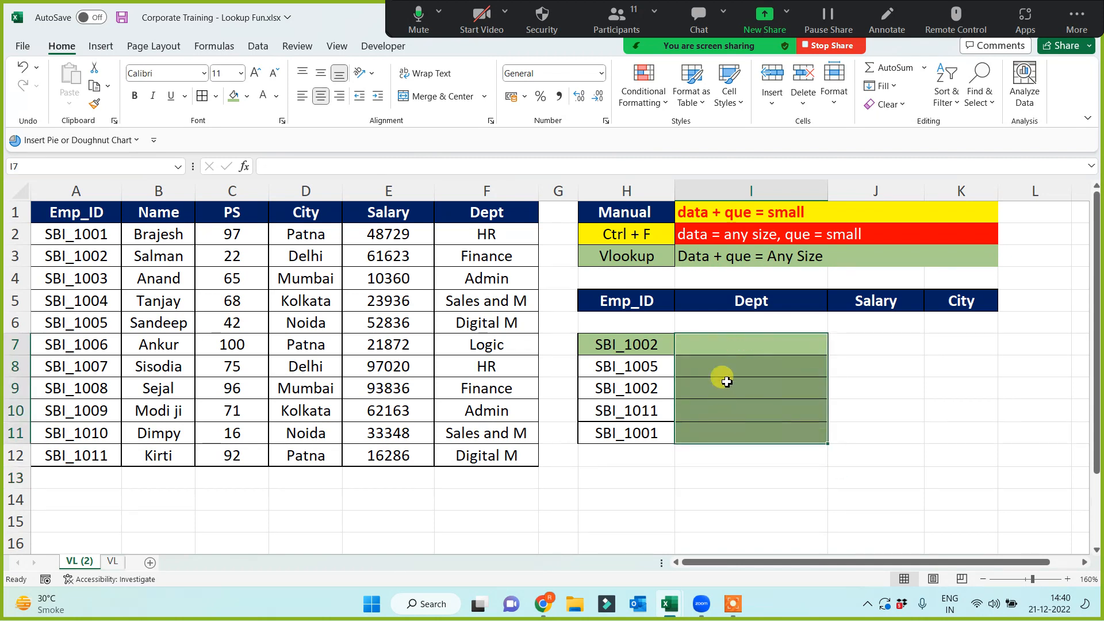
- Enter =VLOOKUP(H7,A1:F12,6,0) in I7 to look up the department
left_click(739, 345)
type("=vl")
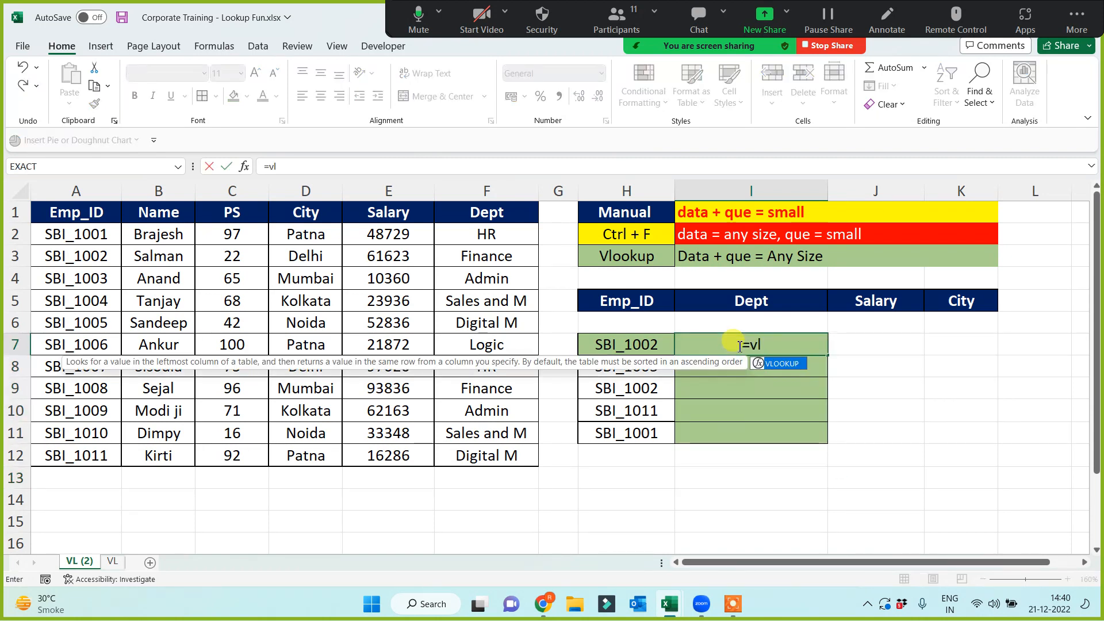
key("Tab")
left_click(653, 346)
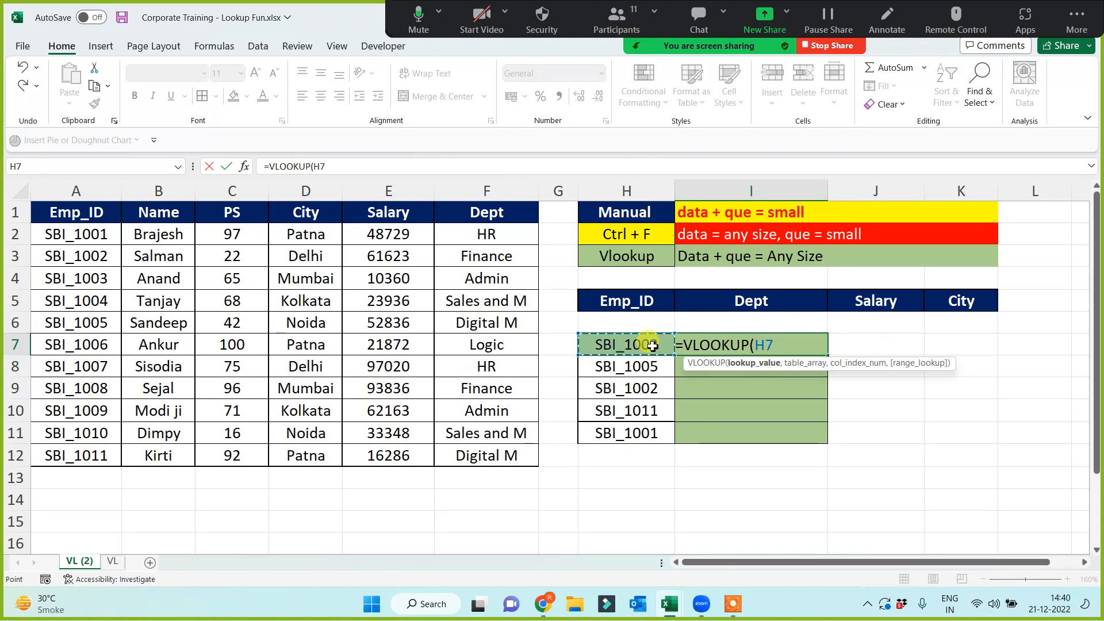
type(",")
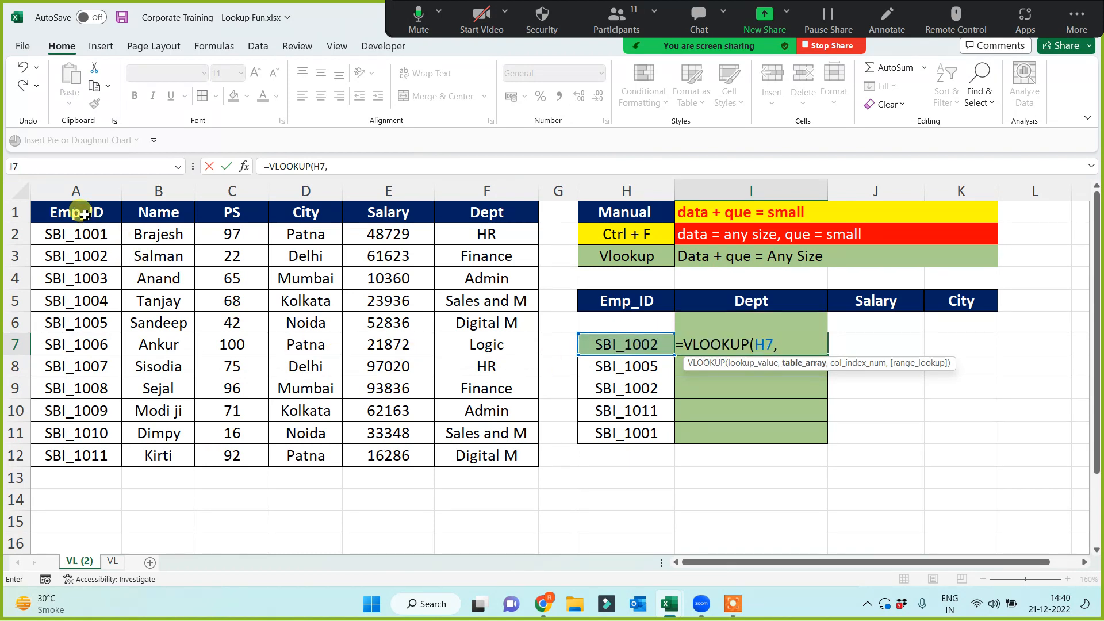
left_click_drag(84, 214, 479, 454)
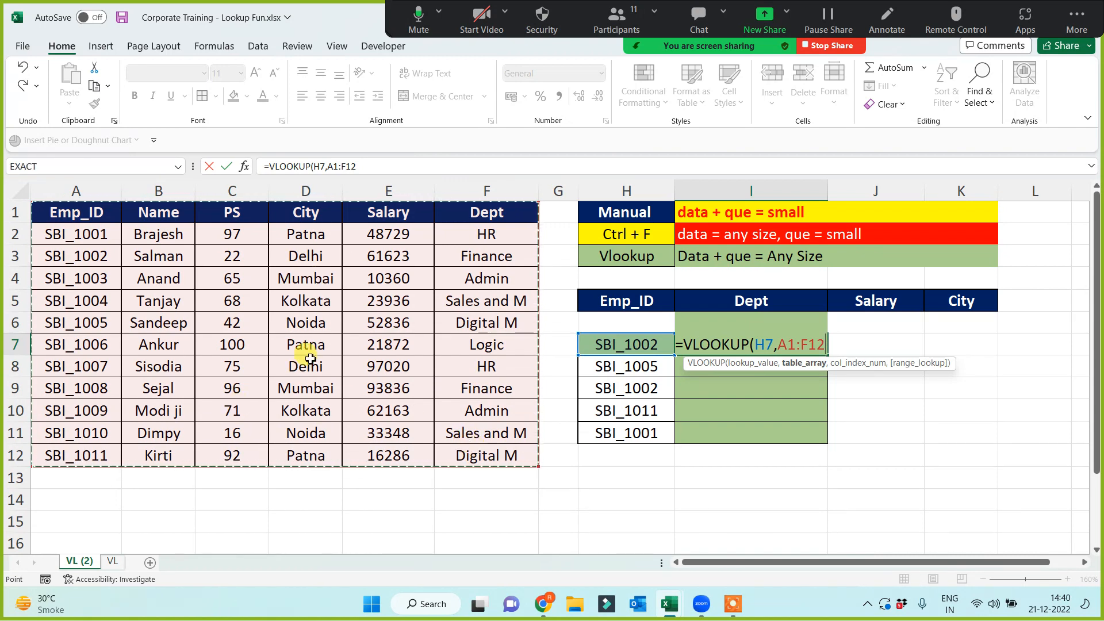
type(",")
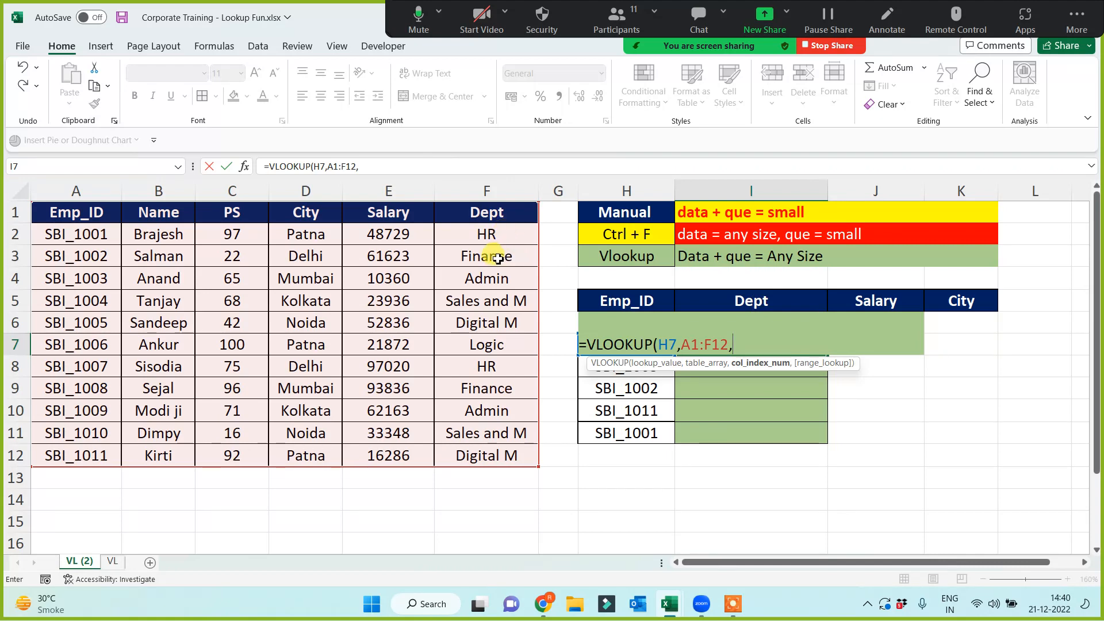
type("6")
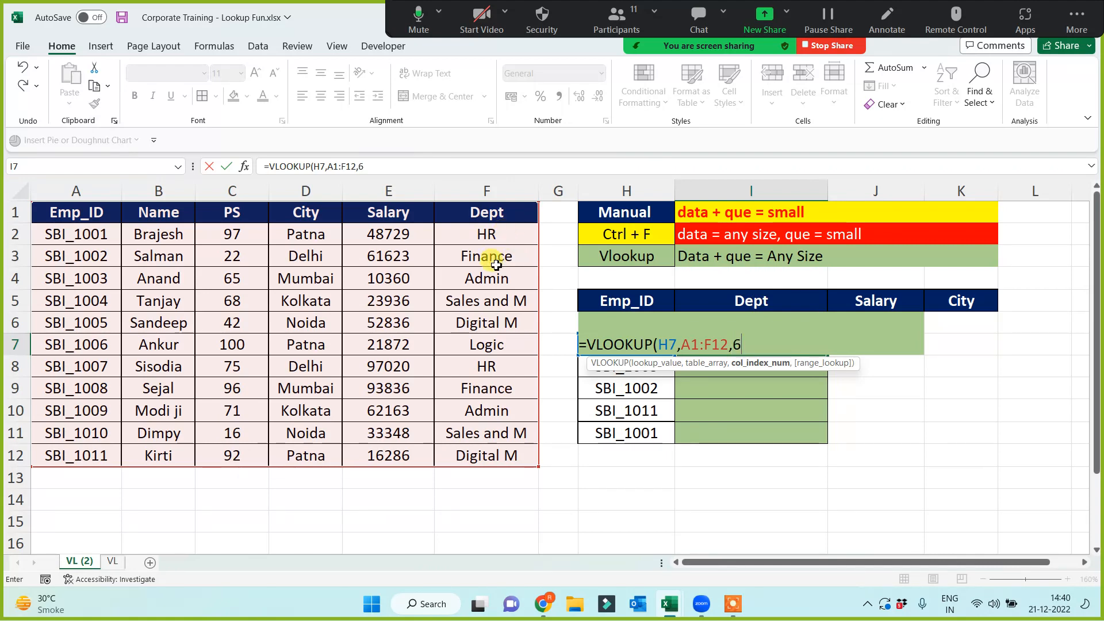
type(",0)")
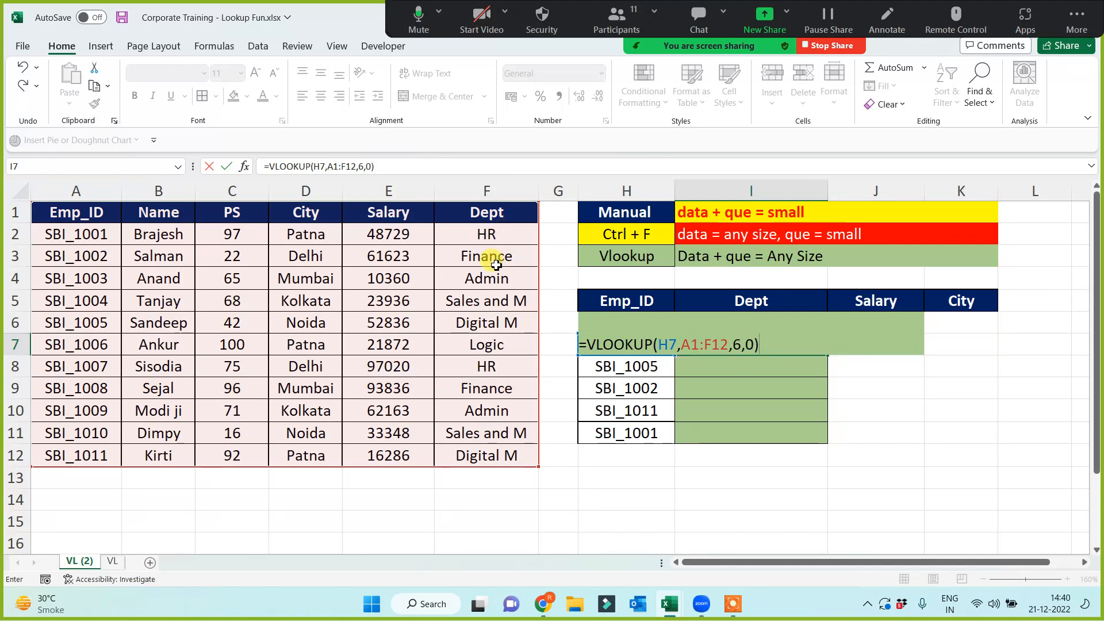
key("Return")
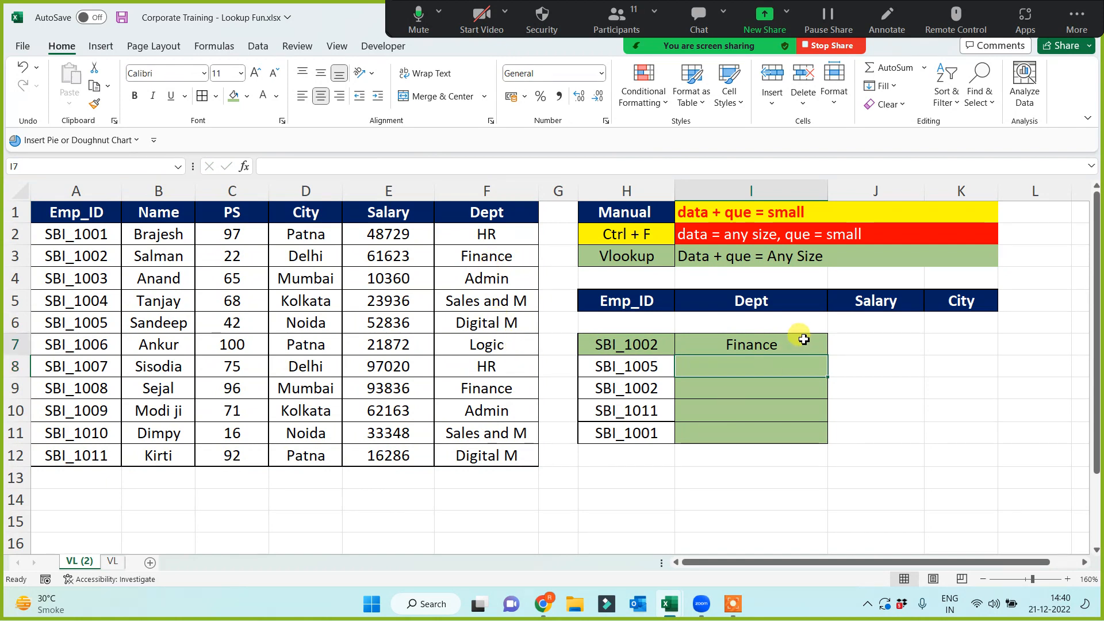
- Fill the department lookup formula from I7 down to I11 and inspect the formula in I11
left_click(779, 346)
left_click_drag(829, 357, 822, 442)
left_click(710, 483)
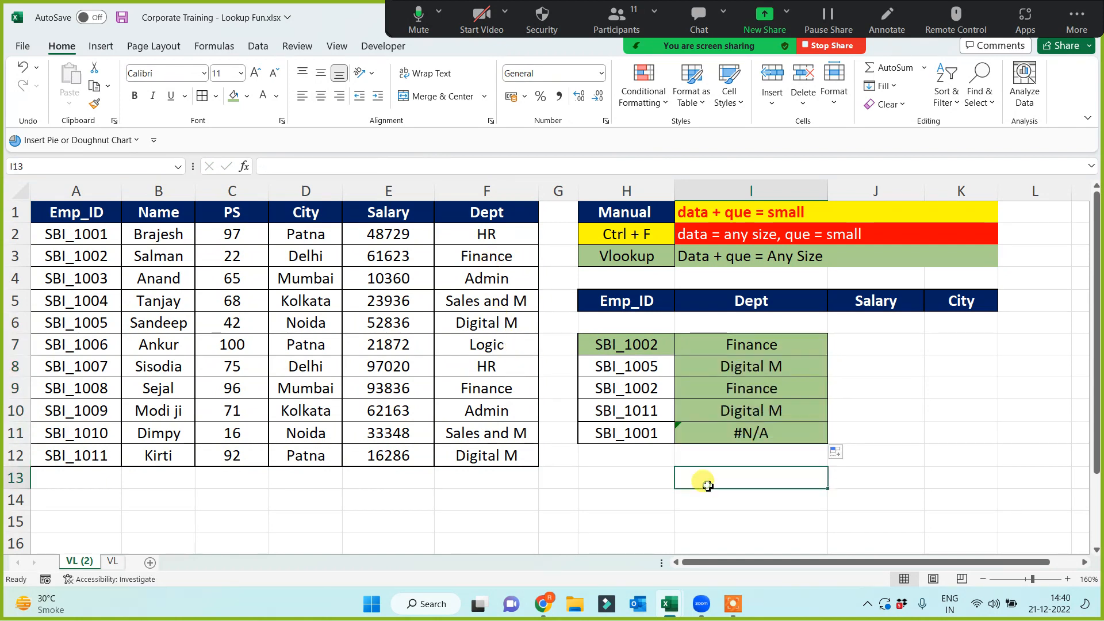
left_click(744, 434)
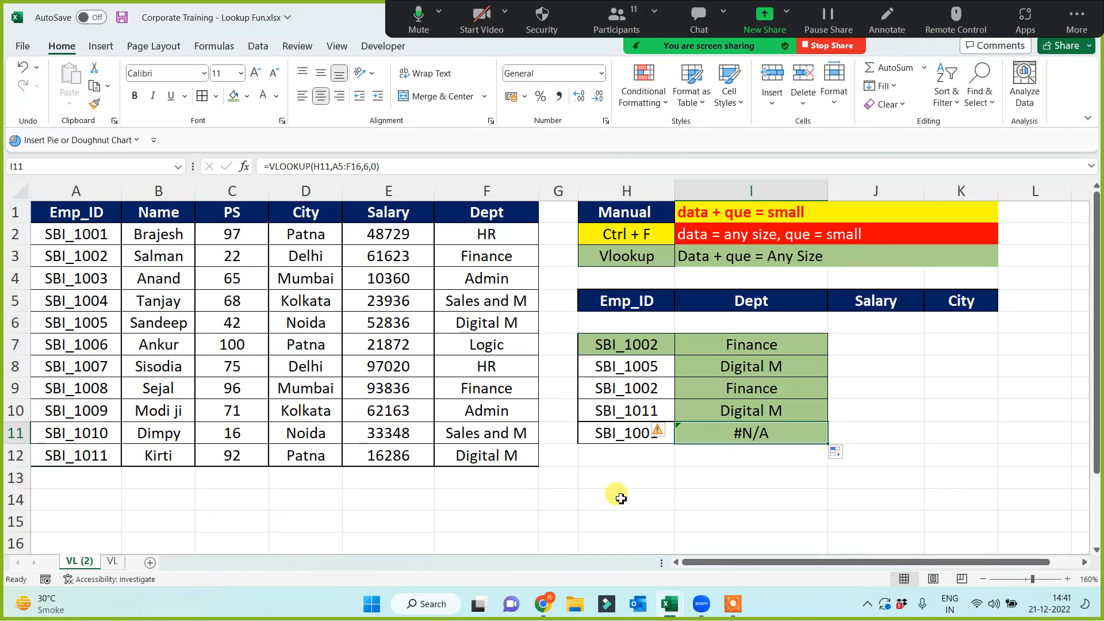
- View the Zoom meeting's participants list, minimise it and return to the worksheet
left_click(633, 19)
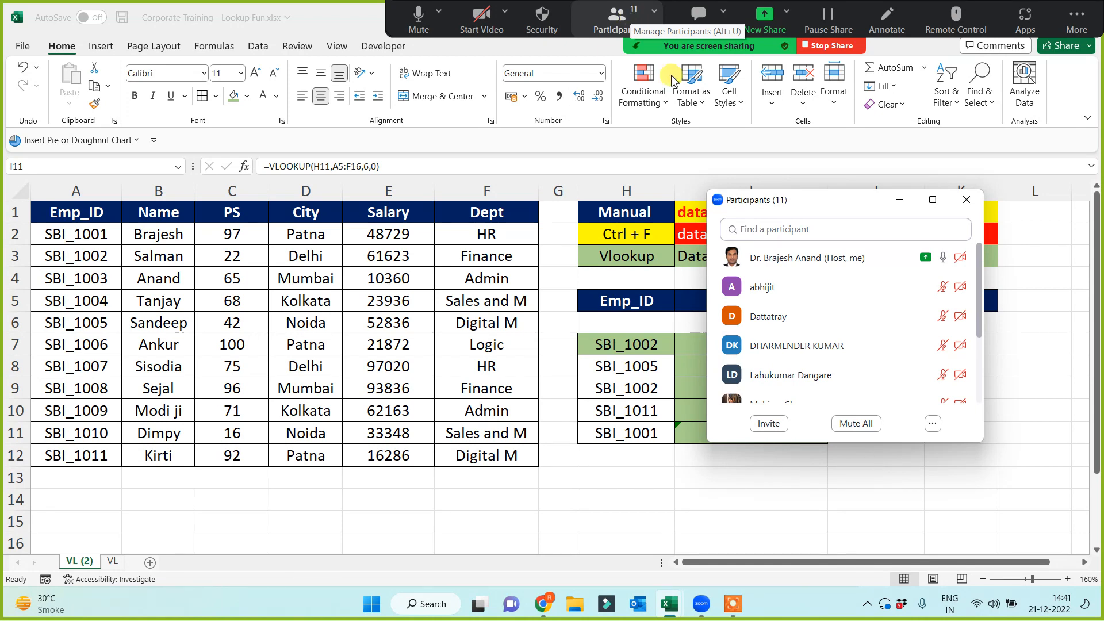
left_click(901, 199)
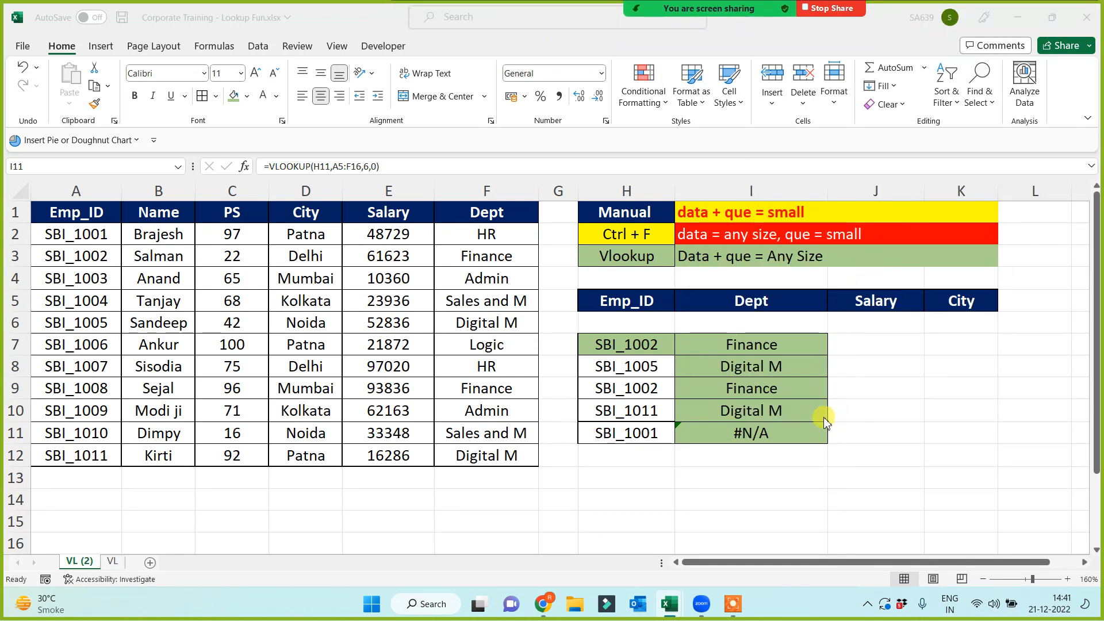
left_click(655, 470)
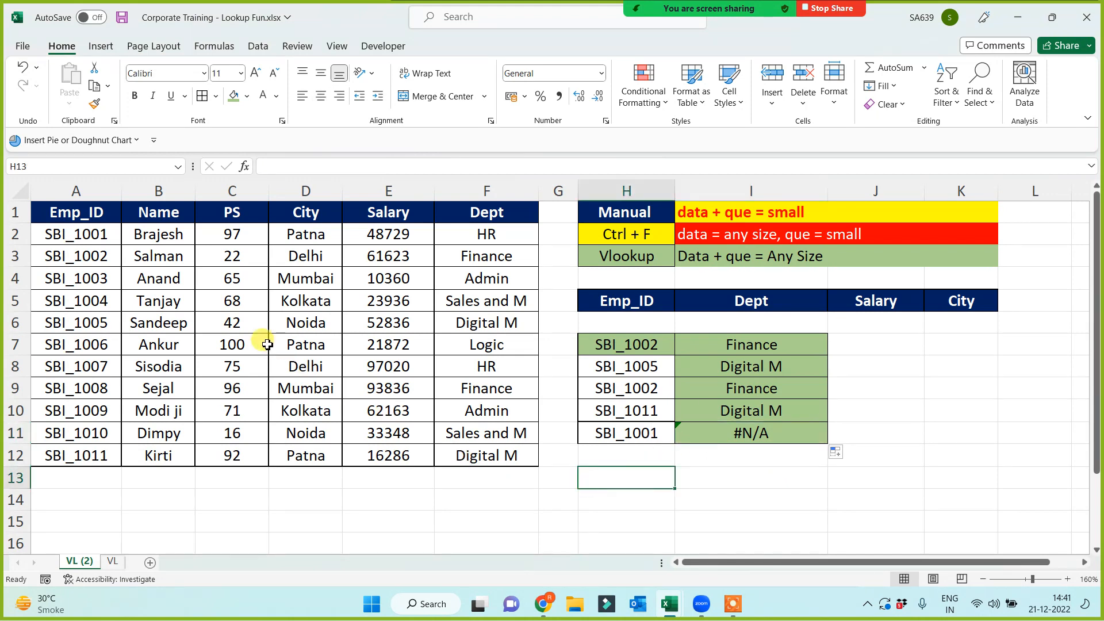
- Inspect the lookup formulas in I8, I9 and I11 to compare their table ranges with the source table A1:F12
left_click_drag(86, 213, 492, 449)
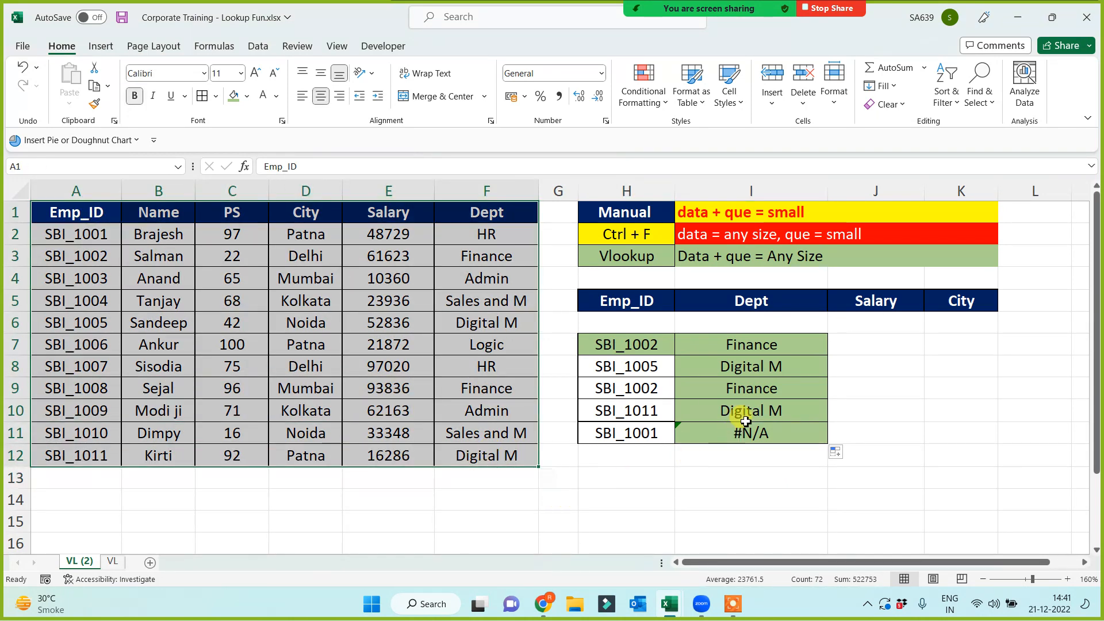
left_click(734, 345)
double_click(743, 368)
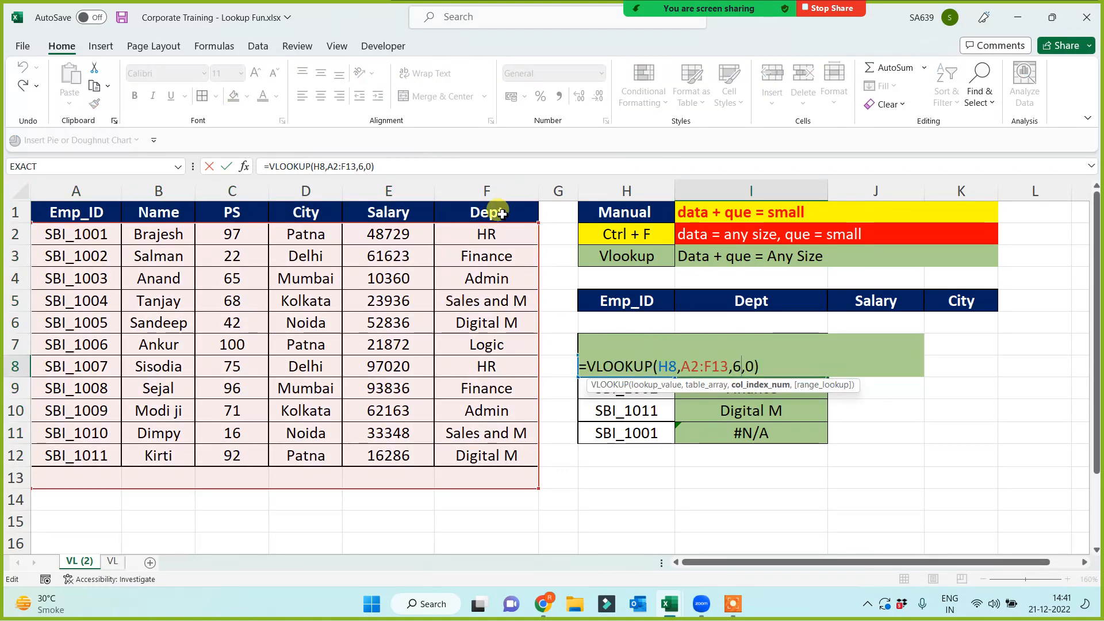
key("ctrl+Return")
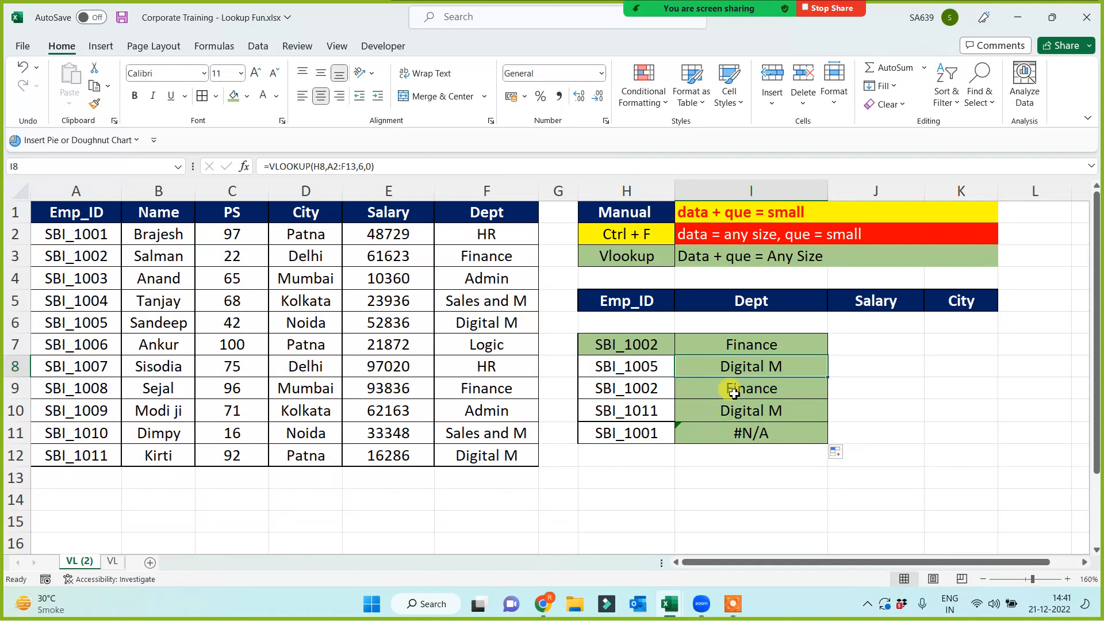
left_click(707, 397)
double_click(707, 396)
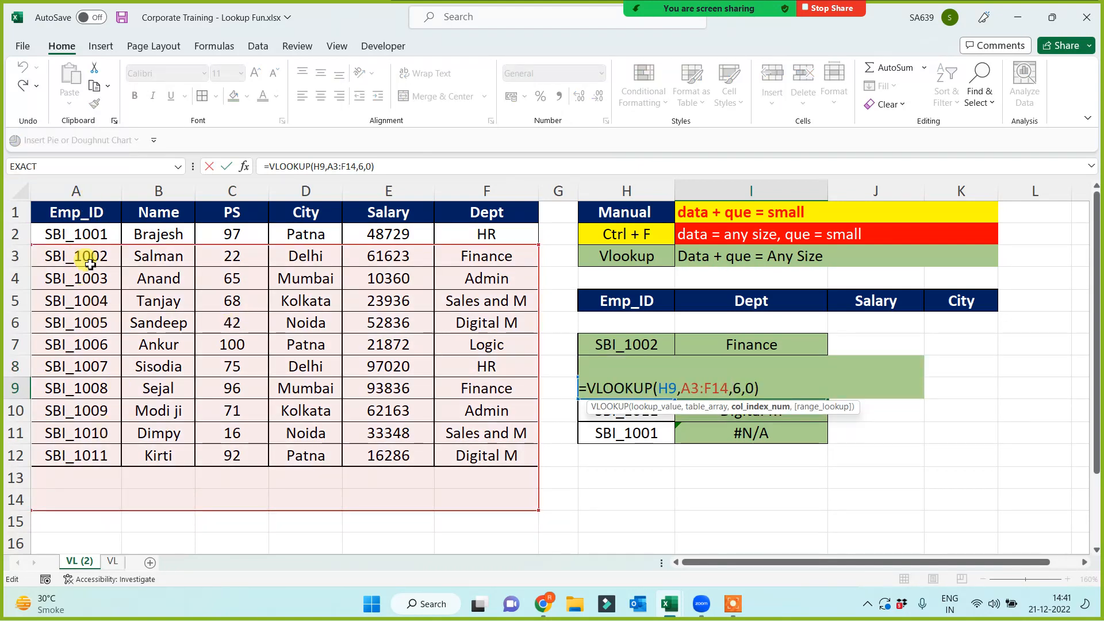
key("Escape")
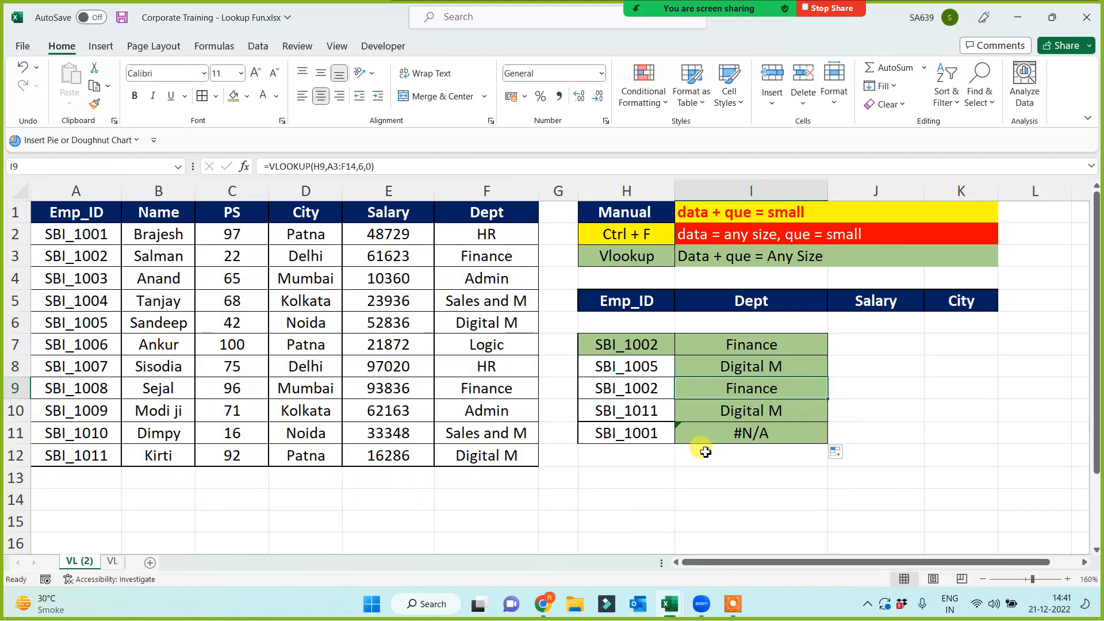
double_click(736, 432)
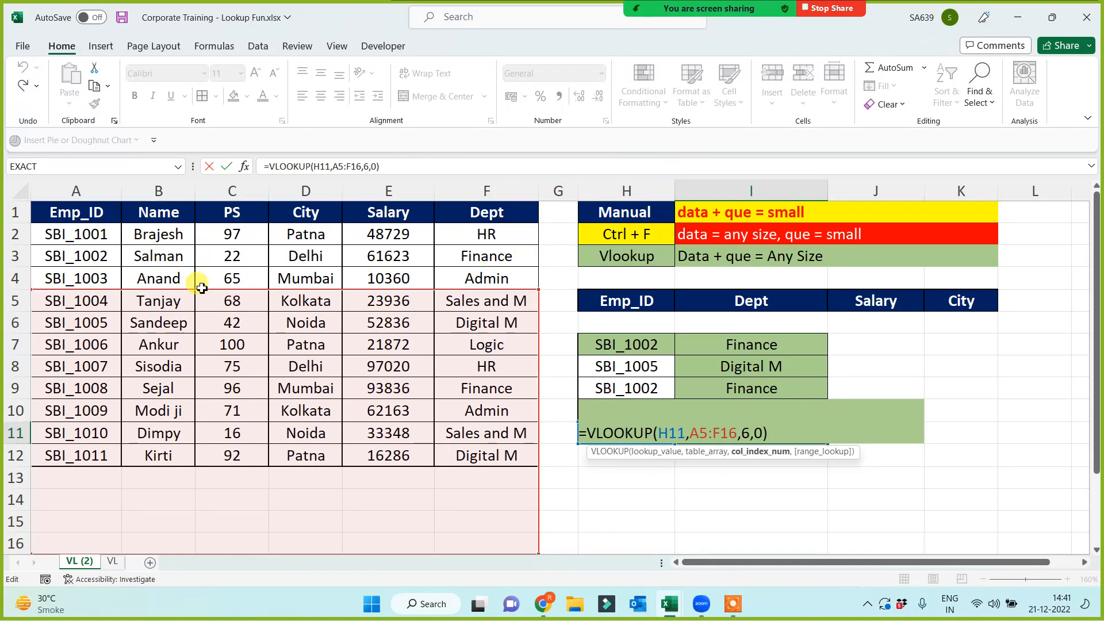
key("Return")
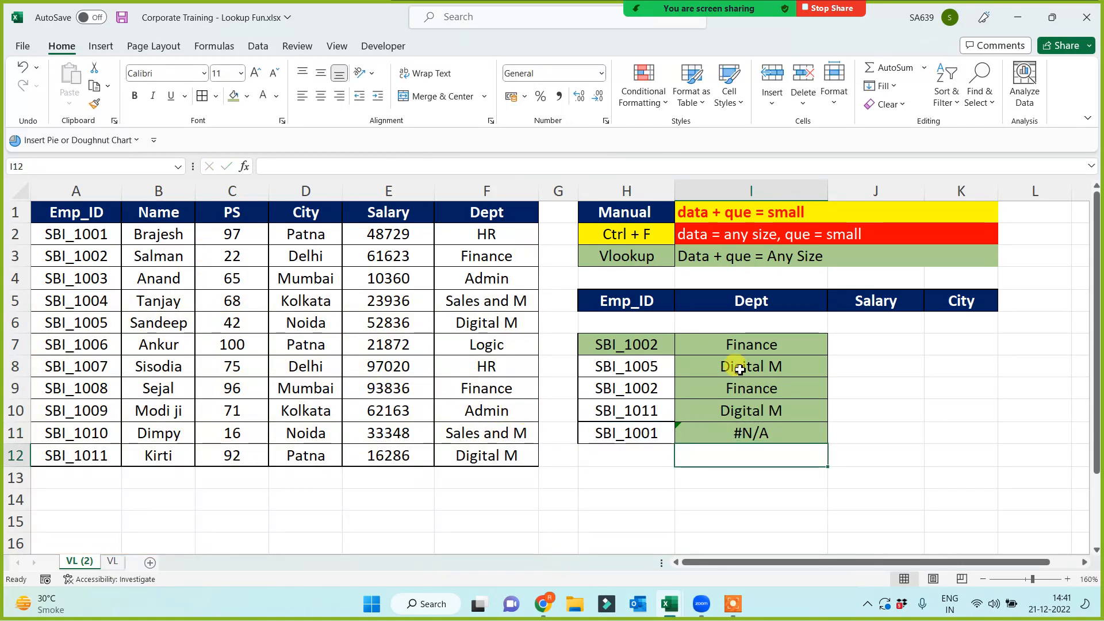
- Clear the department lookup results from I7:I11
left_click(748, 353)
left_click_drag(748, 353, 744, 442)
key("Delete")
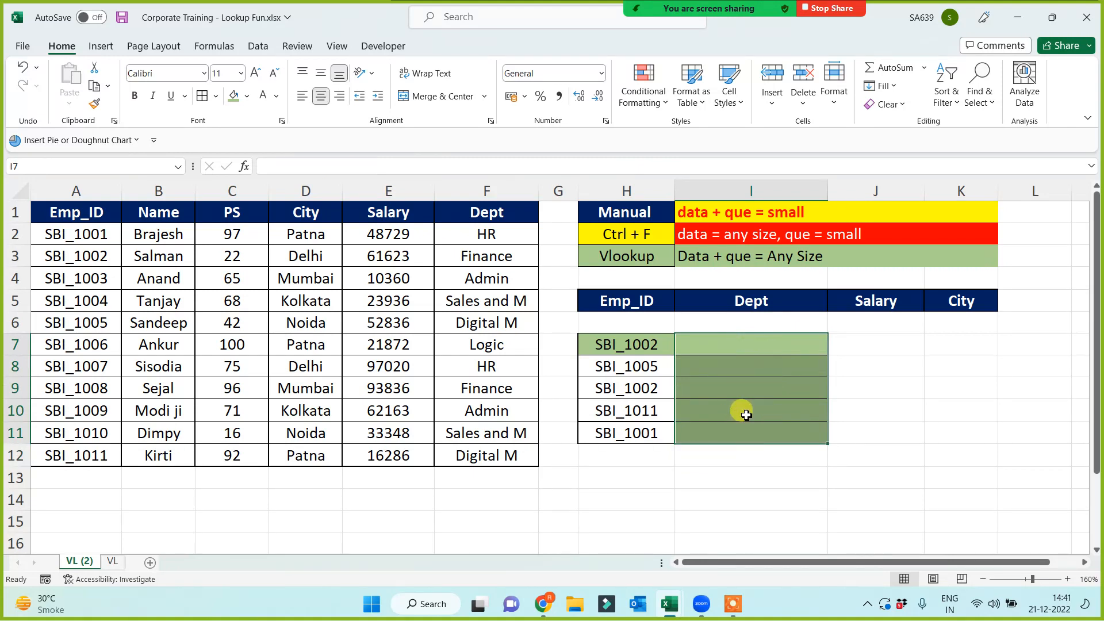
- Enter =VLOOKUP(H7,$A$1:$F$12,6,0) in I7 to look up the department with a locked table range
left_click(735, 351)
type("=")
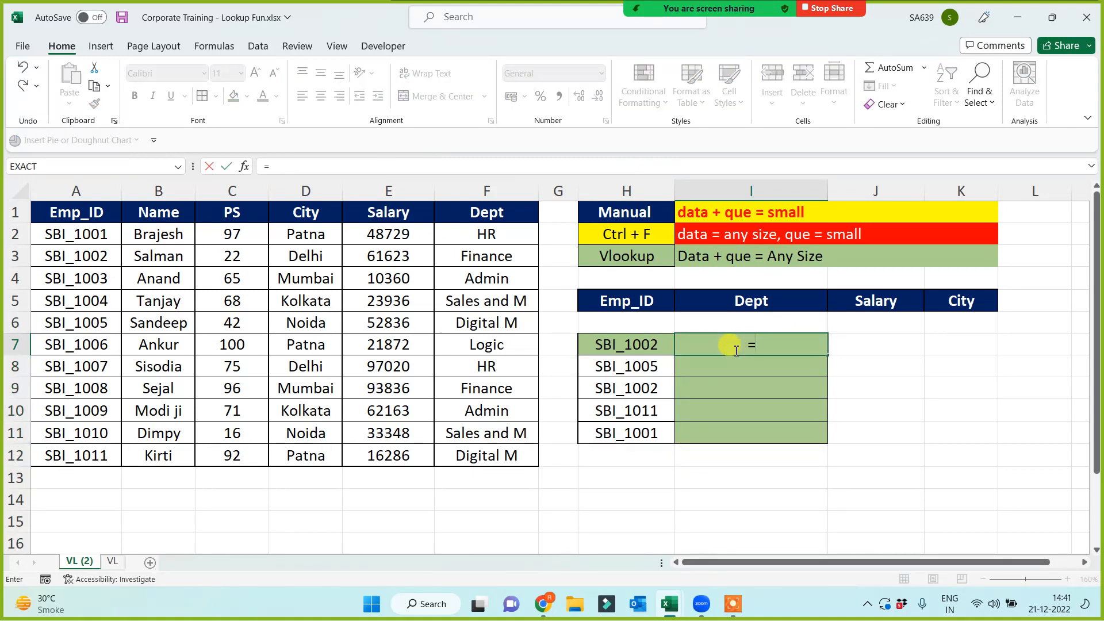
type("vl")
key("Tab")
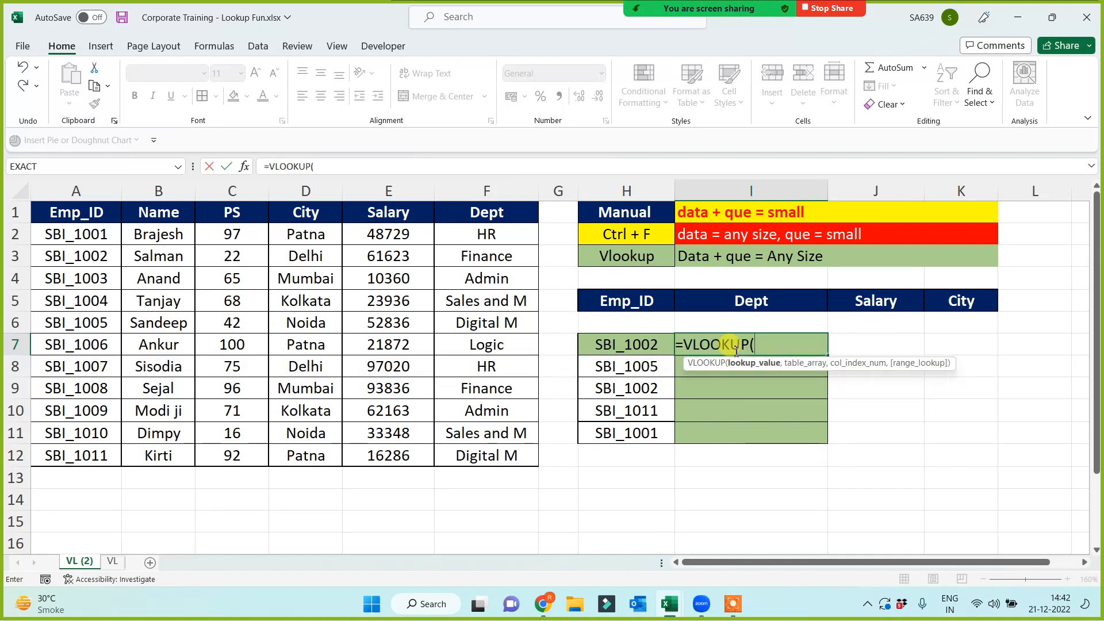
left_click(634, 347)
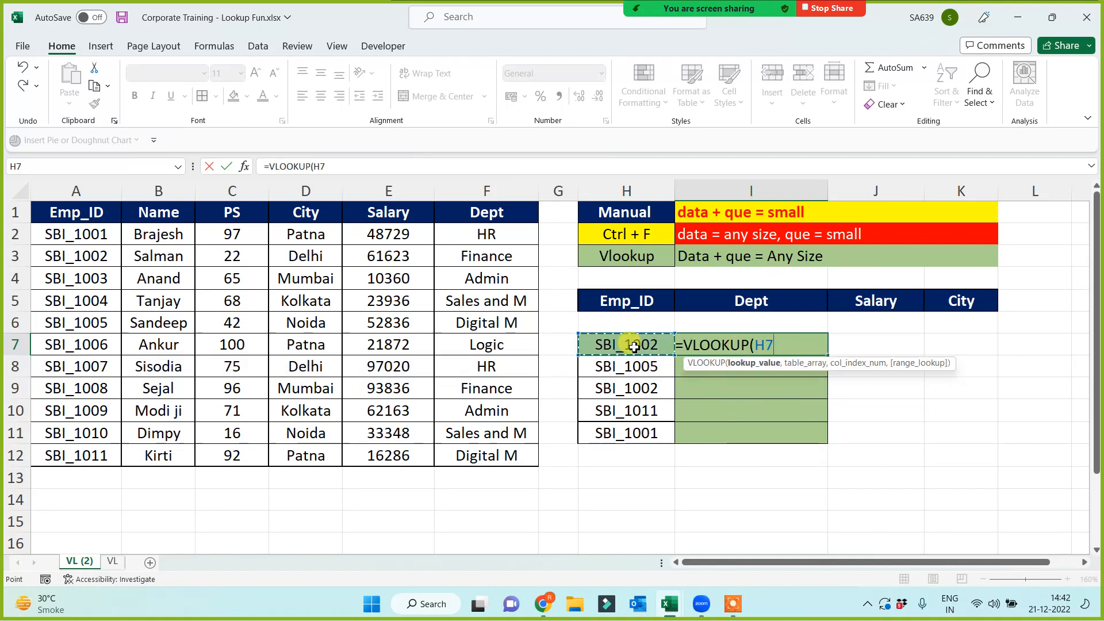
type(",")
left_click_drag(68, 211, 437, 441)
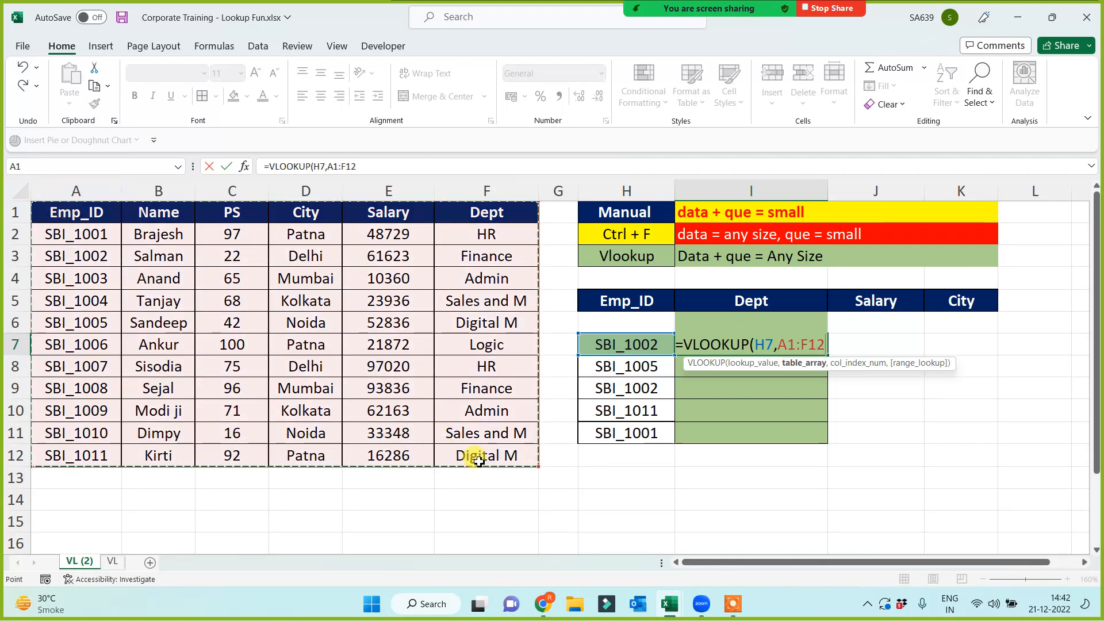
key("F4")
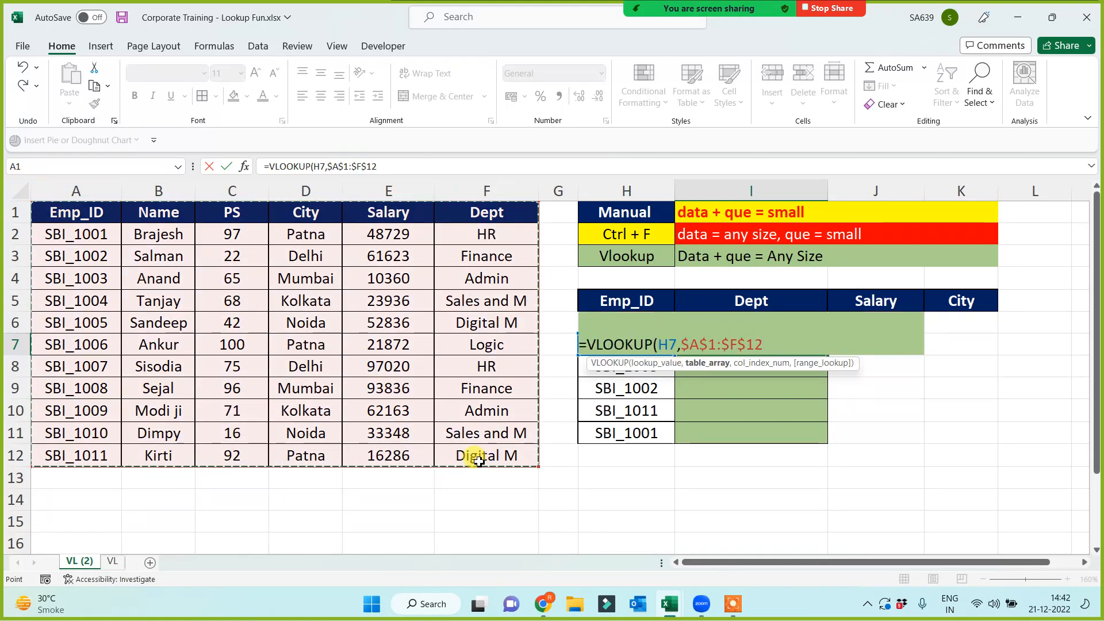
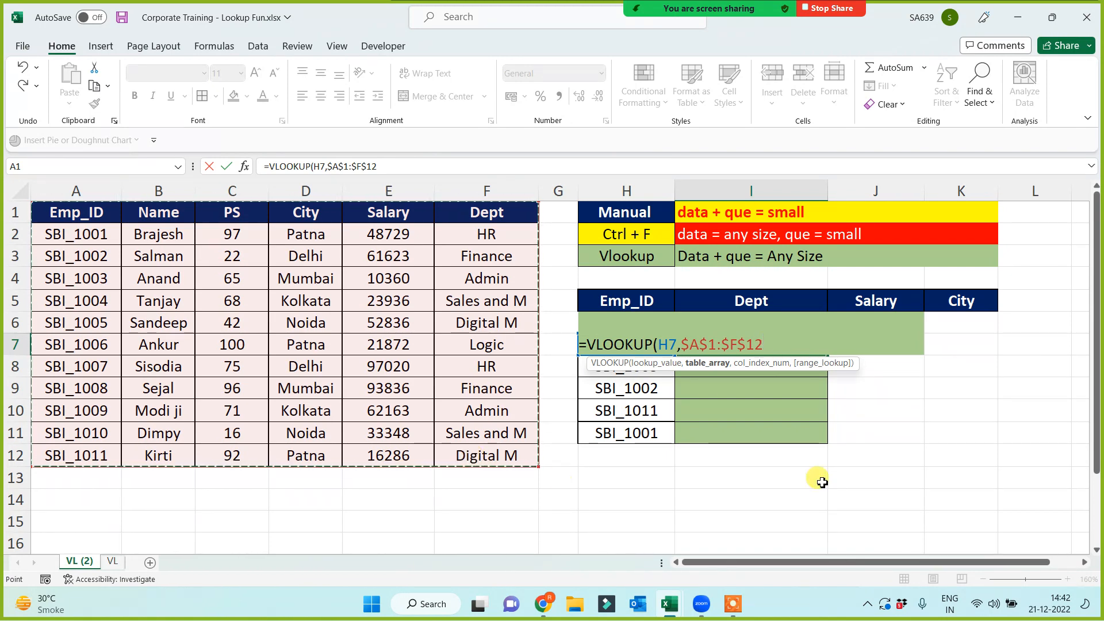
type(",")
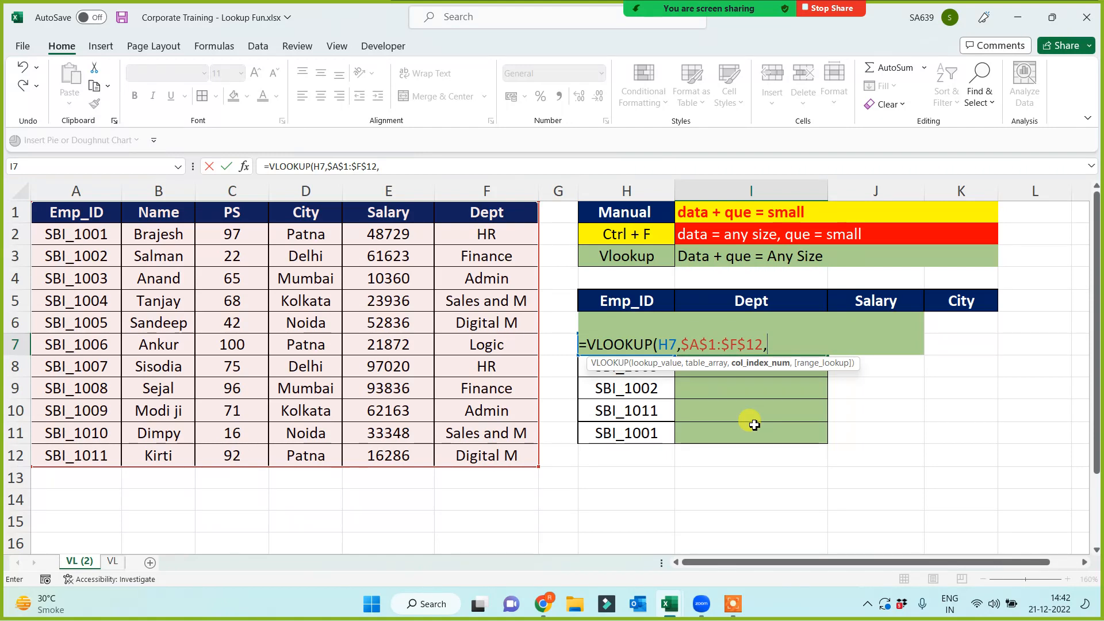
type("6,")
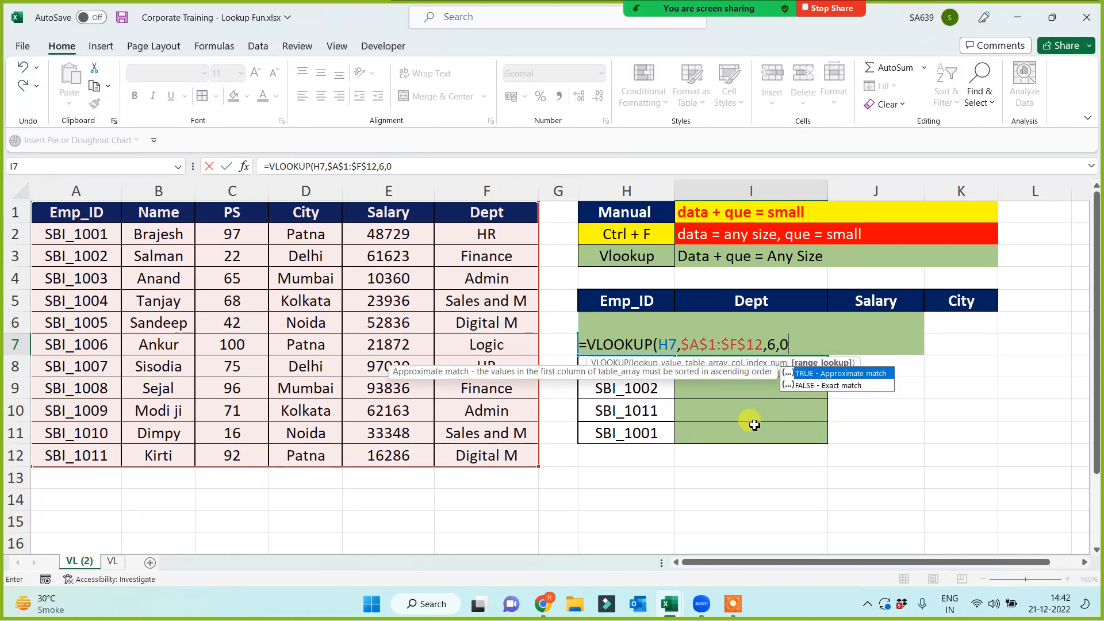
type("0")
key("Return")
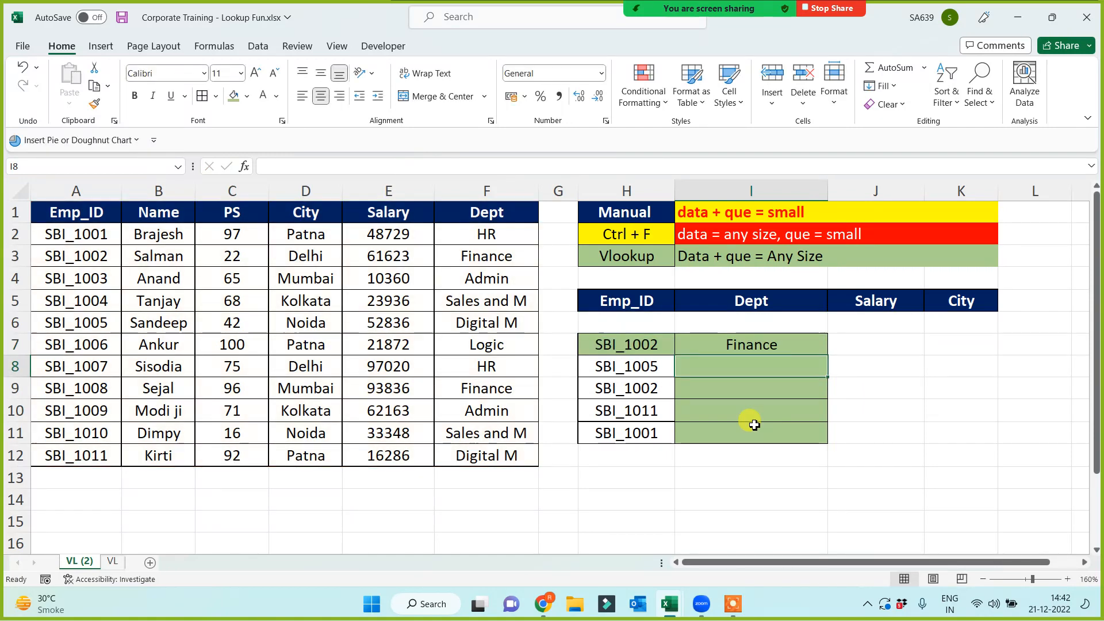
- Fill the locked-range department lookup from I7 down to I11
left_click(783, 338)
left_click_drag(828, 354, 820, 442)
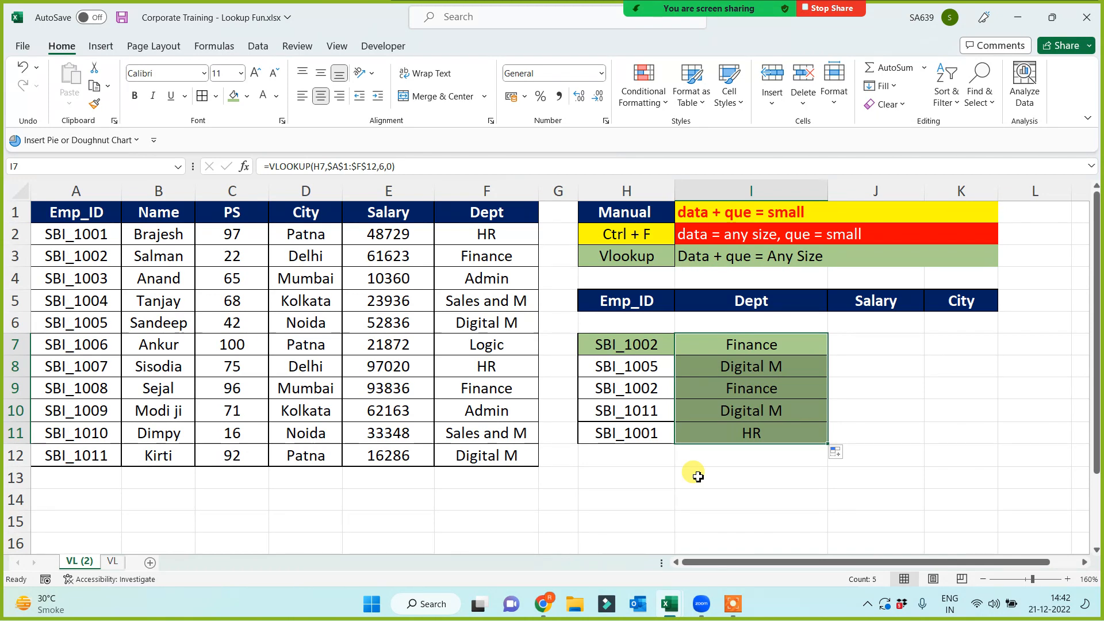
left_click(637, 475)
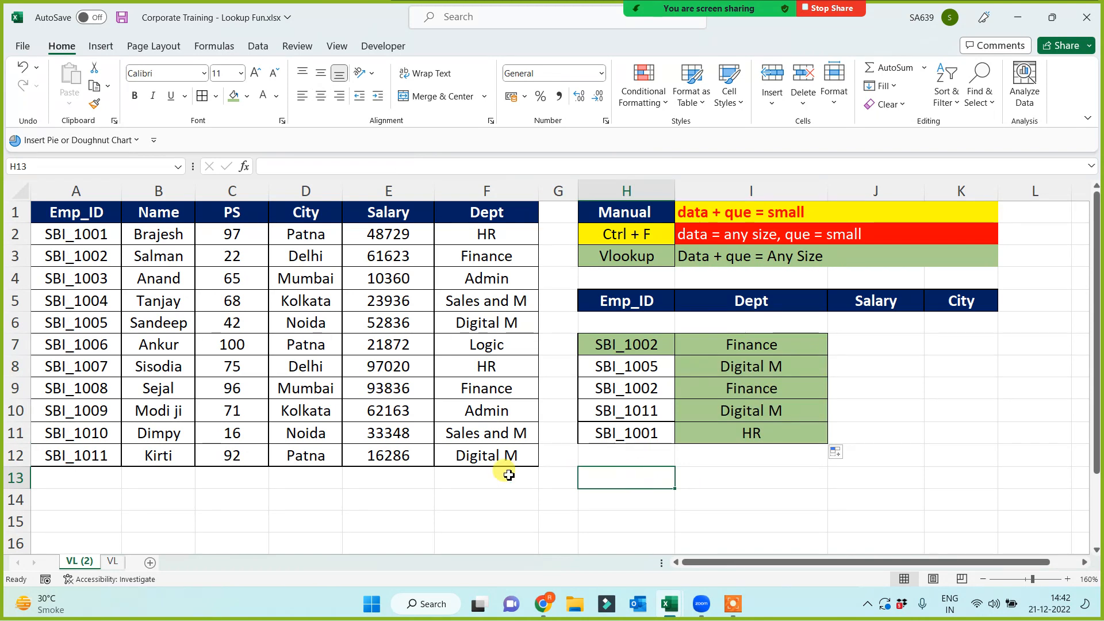
left_click(766, 498)
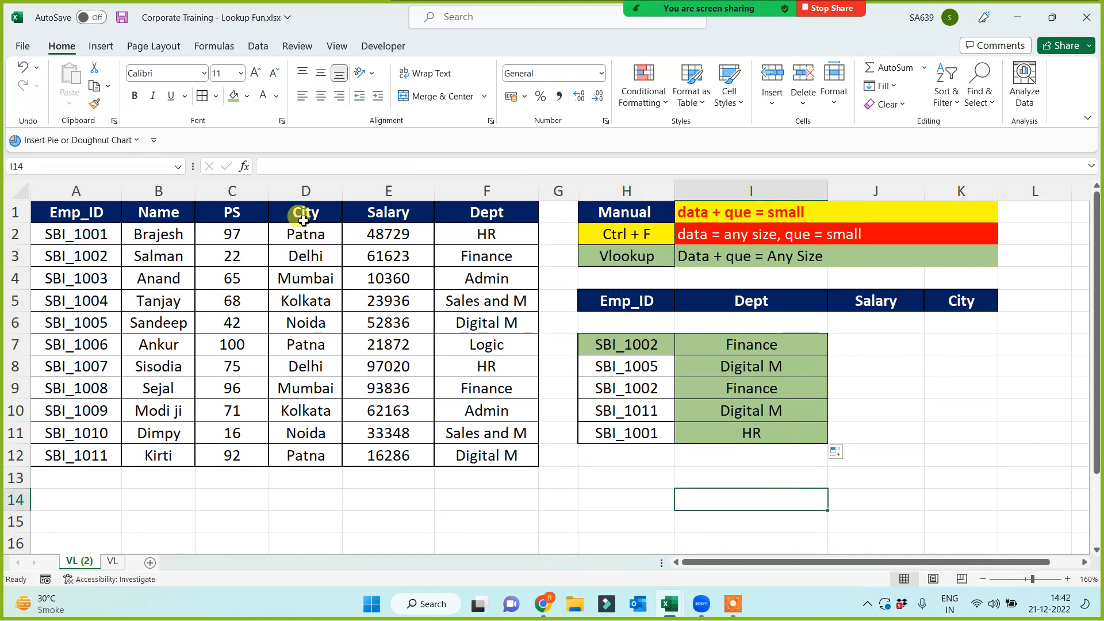
- Replace the Salary header in J5 with a copy of the PS header from C1, and select J7
left_click(258, 212)
key("ctrl+c")
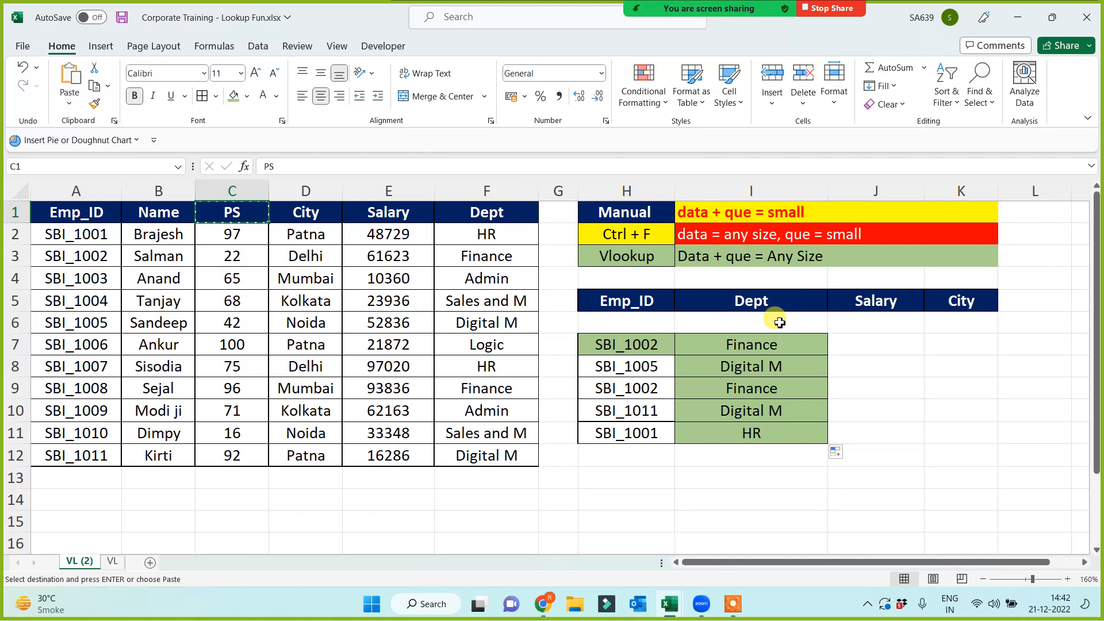
left_click(888, 299)
key("ctrl+v")
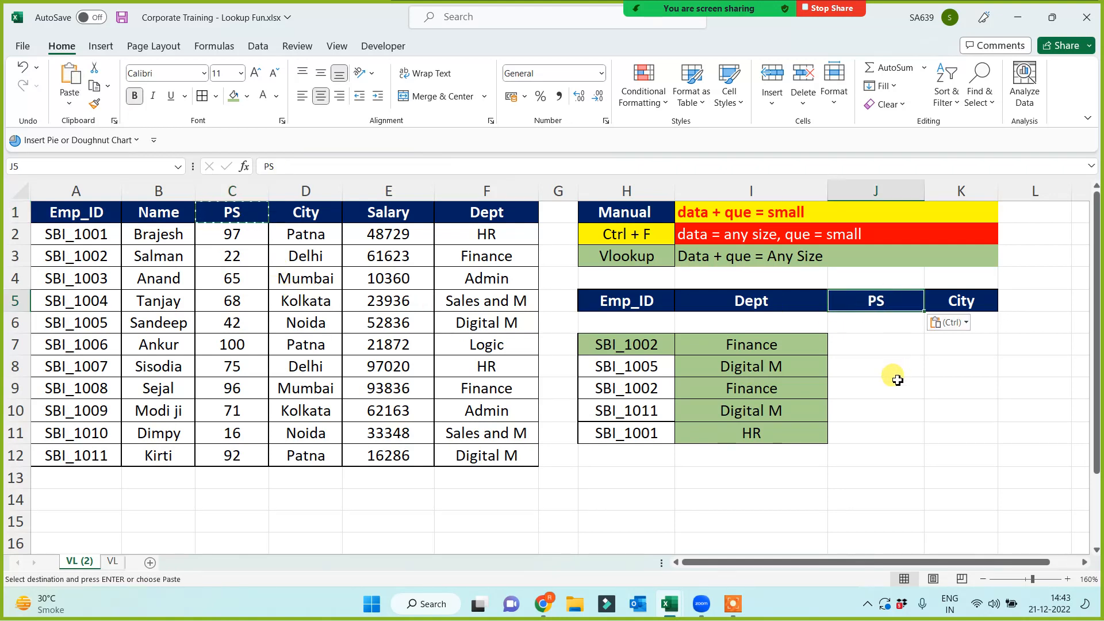
left_click(873, 342)
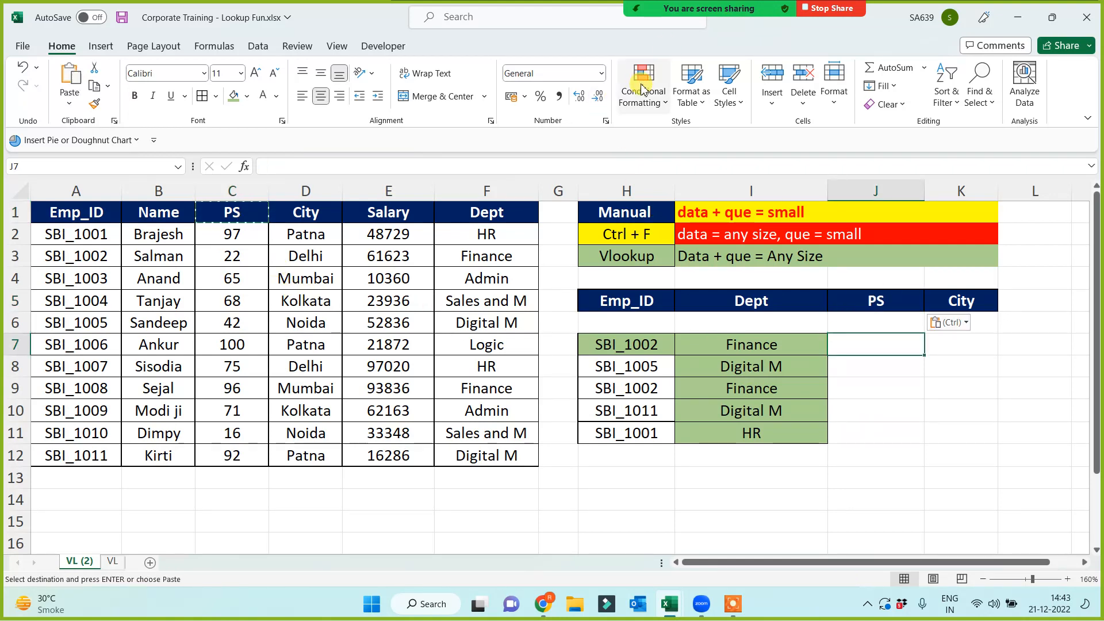
- Check the participants list in the Zoom meeting, minimise it and return to the worksheet
mouse_move(707, 8)
left_click(619, 22)
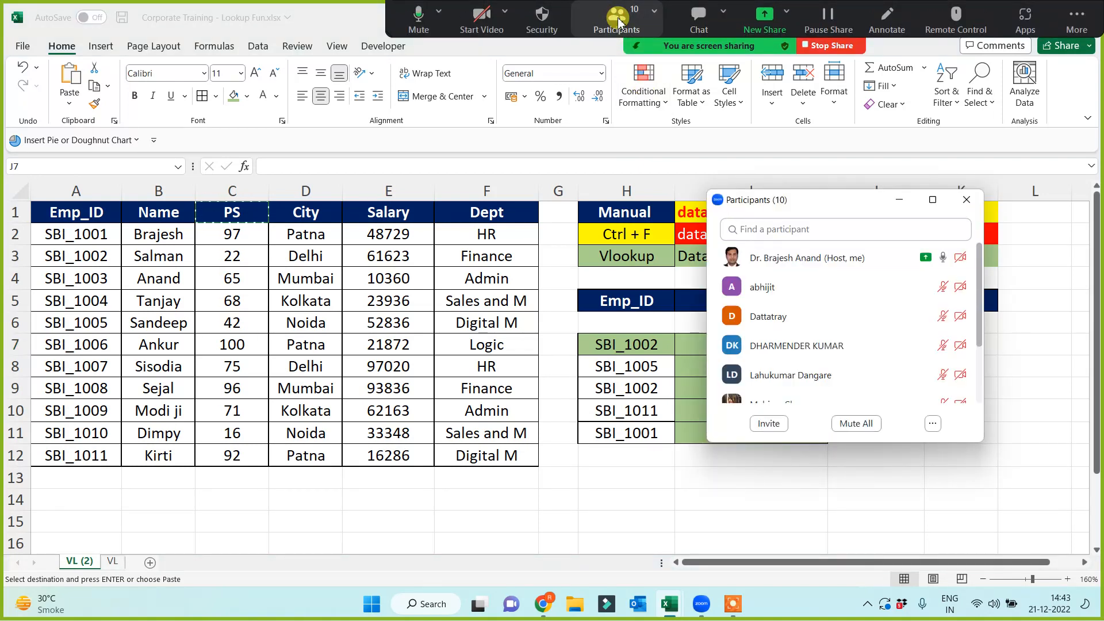
mouse_move(771, 322)
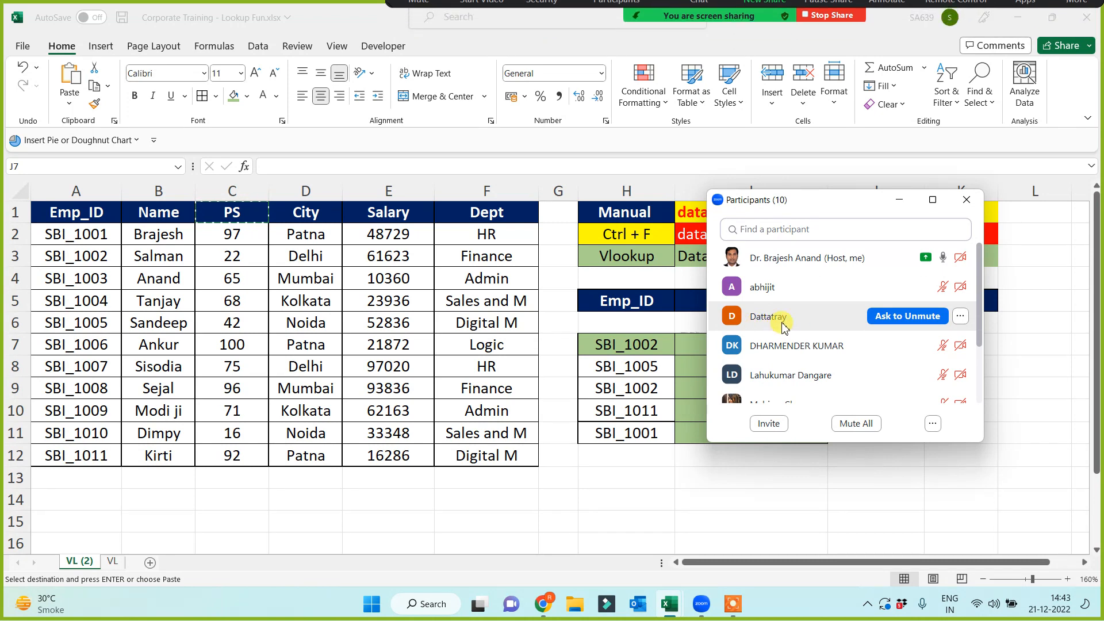
left_click(900, 201)
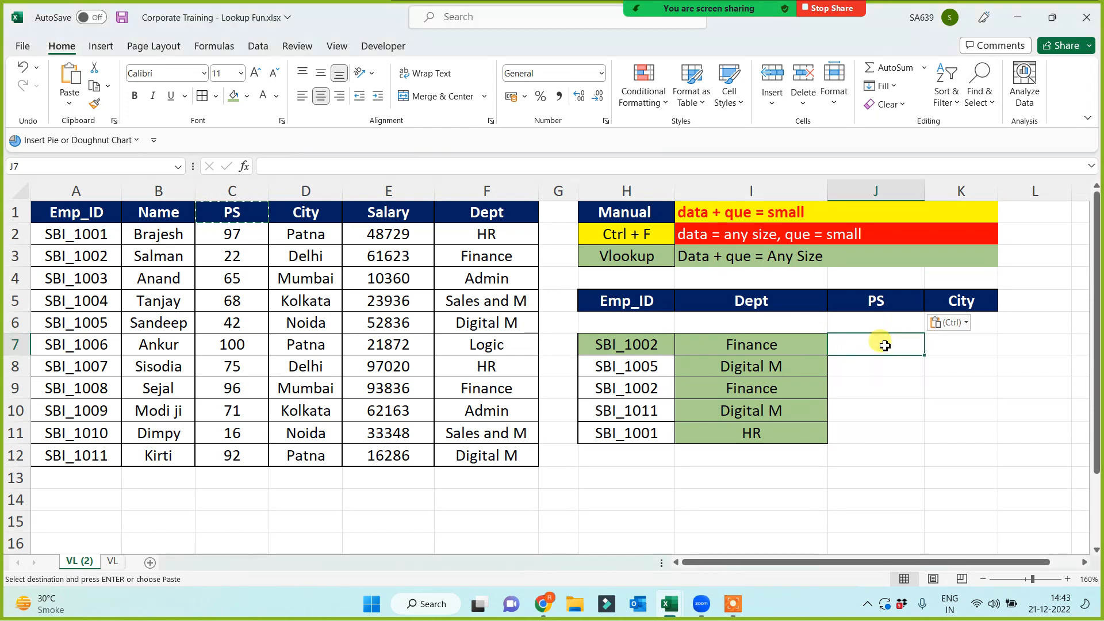
- Enter =VLOOKUP(H7,$A$1:$F$12,3,0) in J7 to look up the employee's PS value
type("=vl")
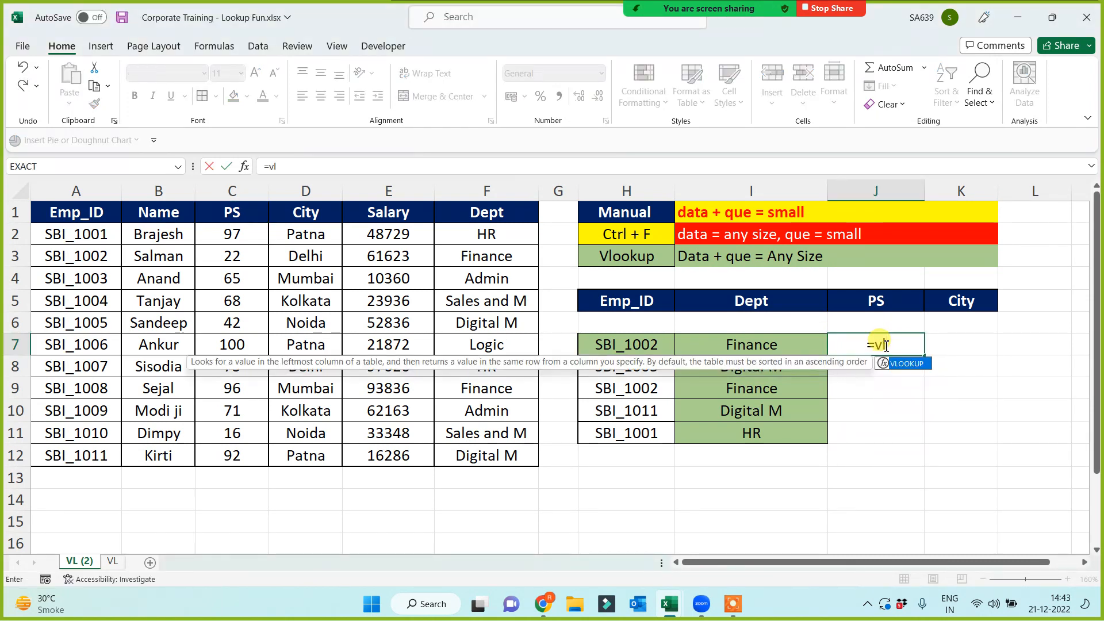
key("Tab")
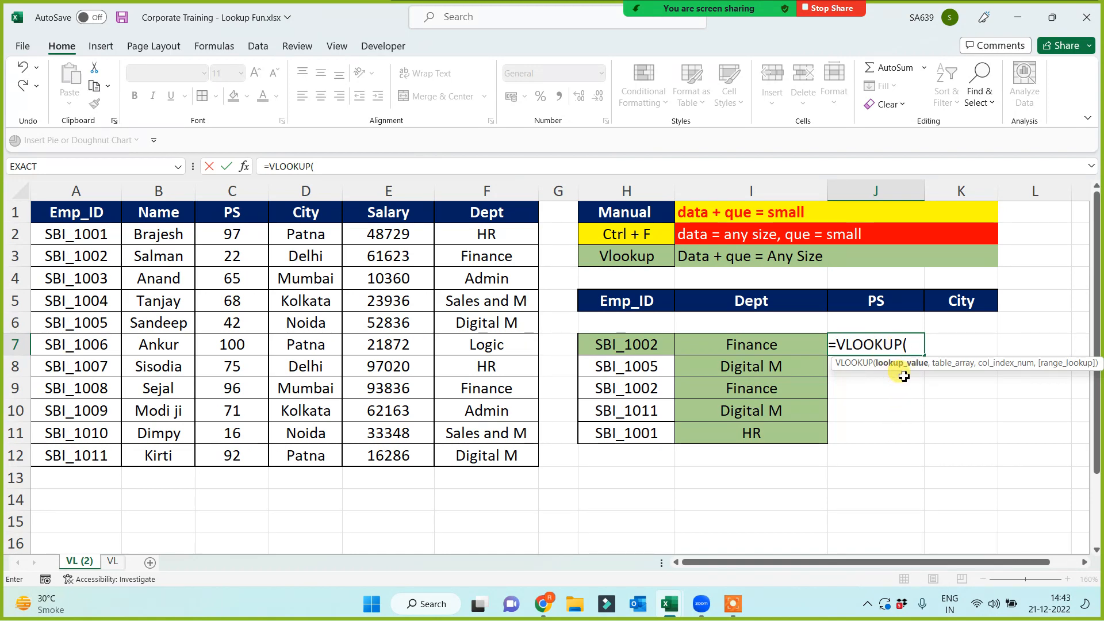
left_click(629, 344)
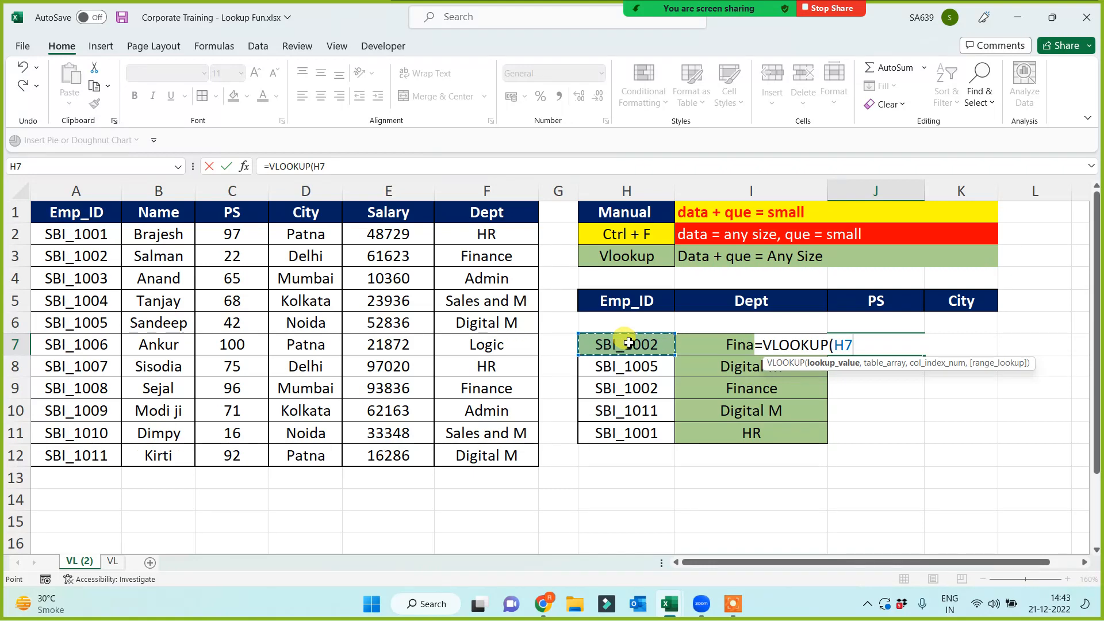
type(",")
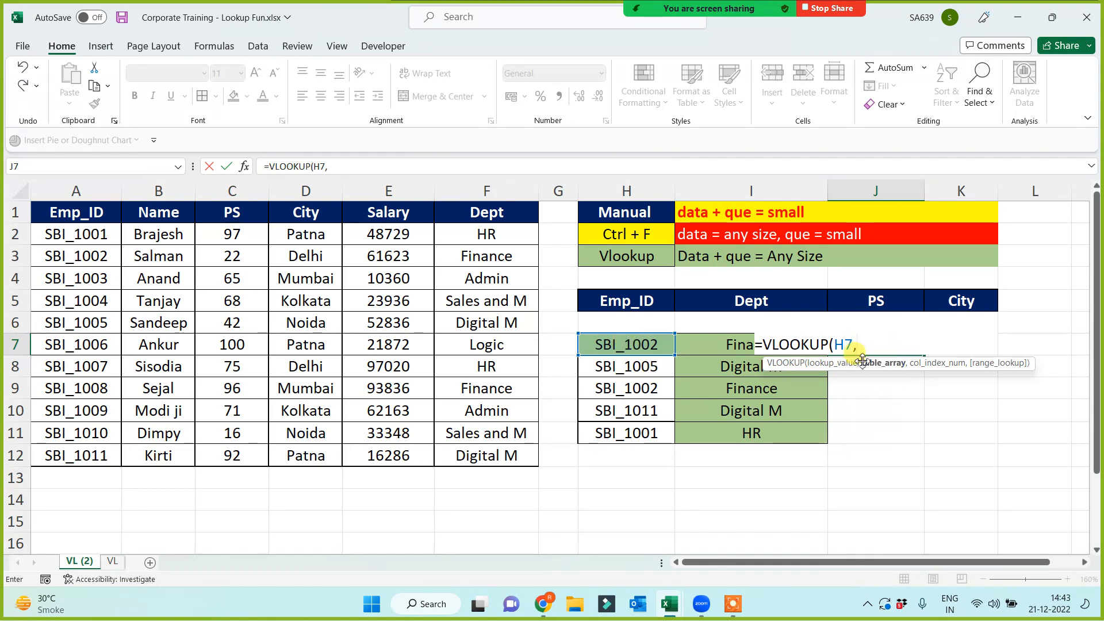
left_click_drag(86, 212, 486, 456)
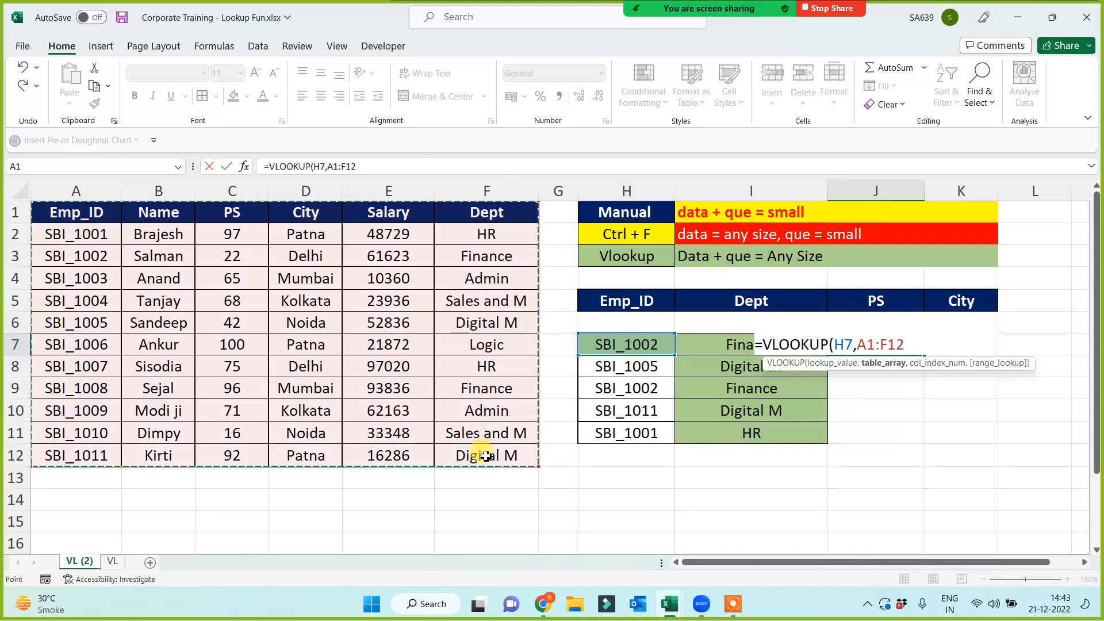
key("F4")
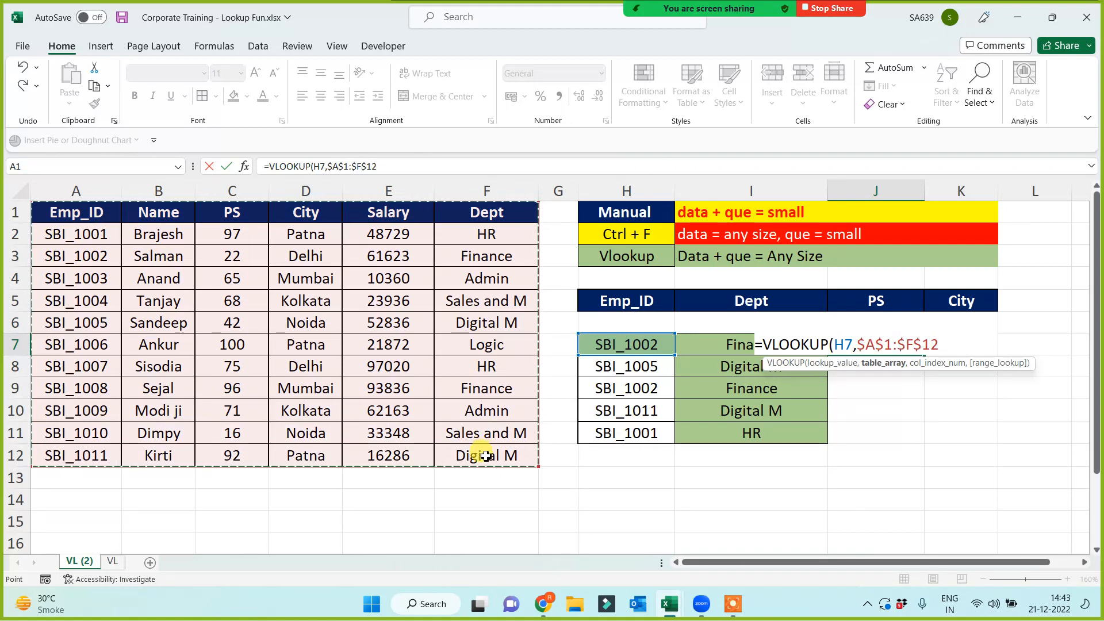
type(",")
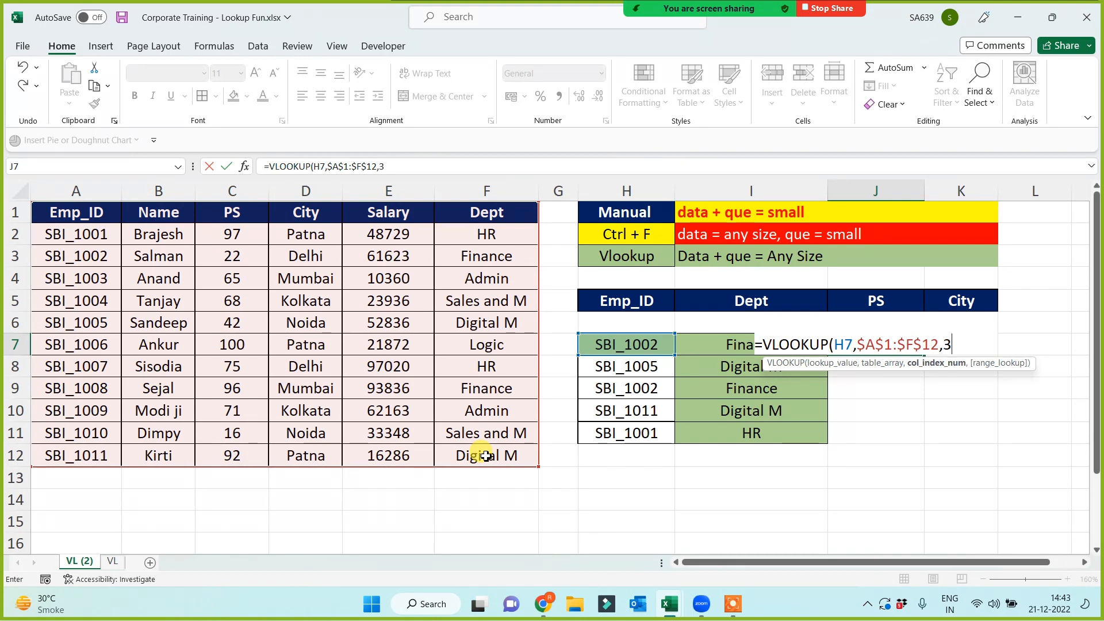
type("3,0")
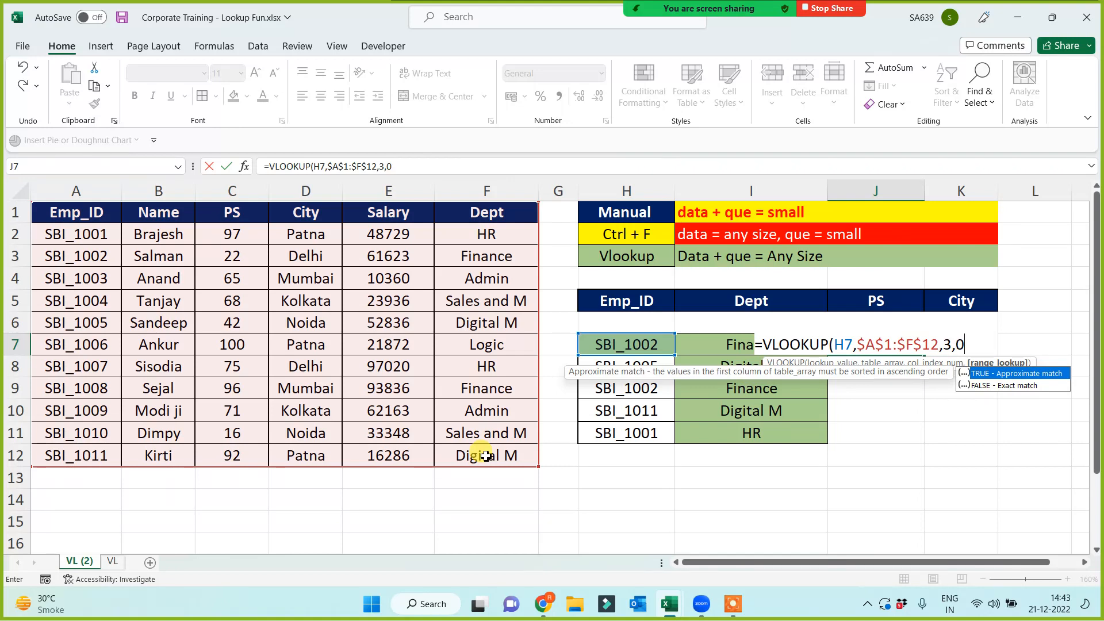
type(")")
key("Return")
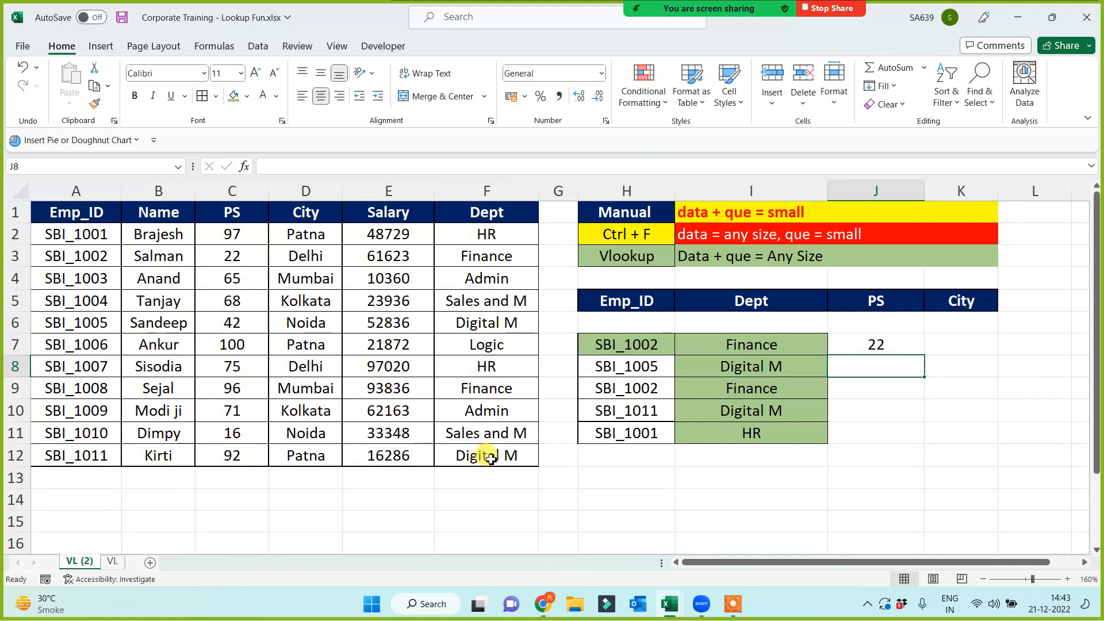
- Fill the PS lookup formula from J7 down to J11
left_click(864, 351)
left_click_drag(923, 355, 904, 455)
left_click(785, 481)
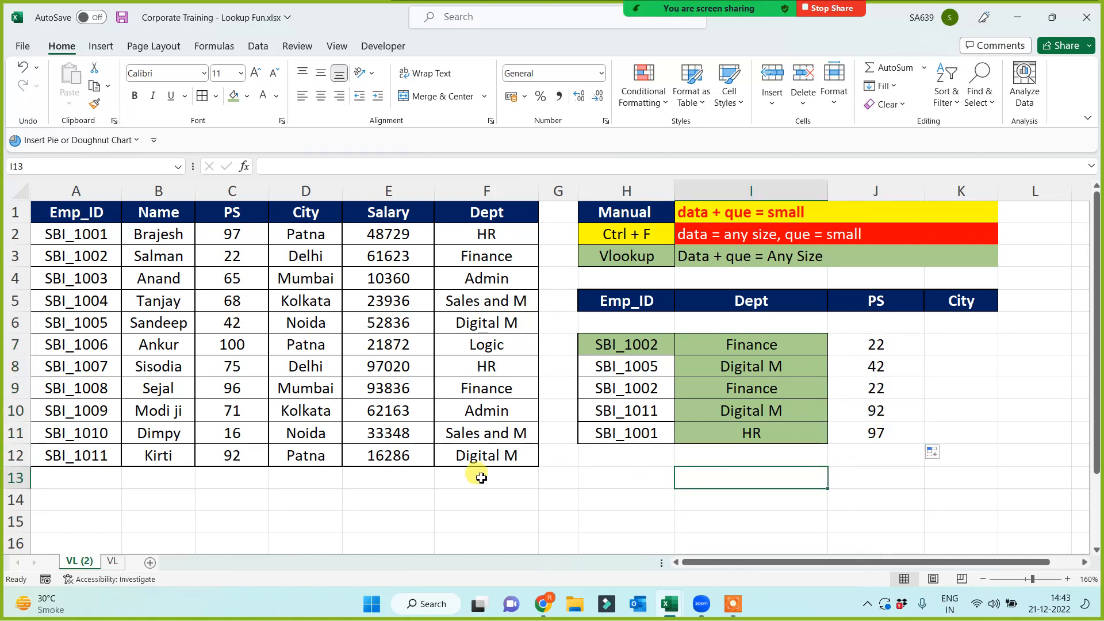
- Examine whole columns A to F on the VL sheet as the lookup table, and return to the VL (2) sheet
left_click(112, 562)
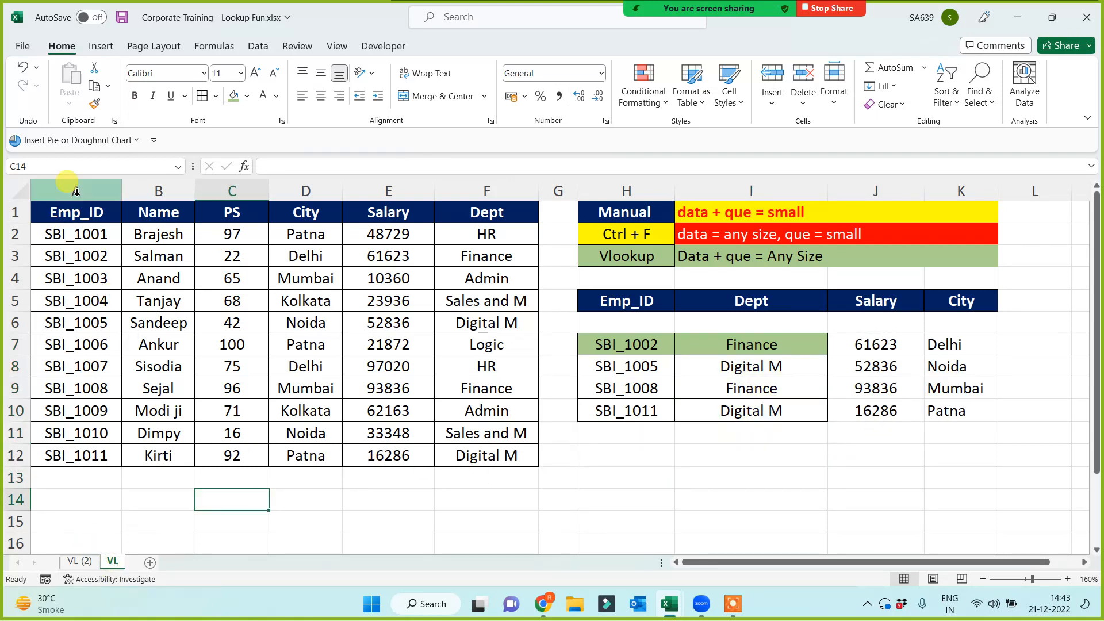
left_click_drag(75, 191, 486, 191)
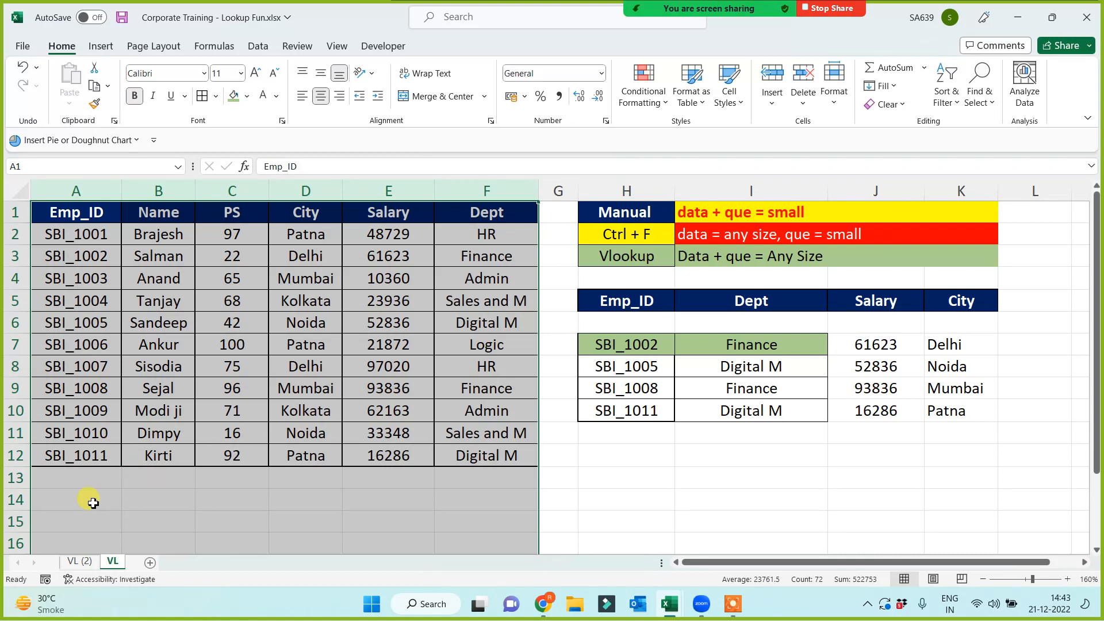
left_click(80, 561)
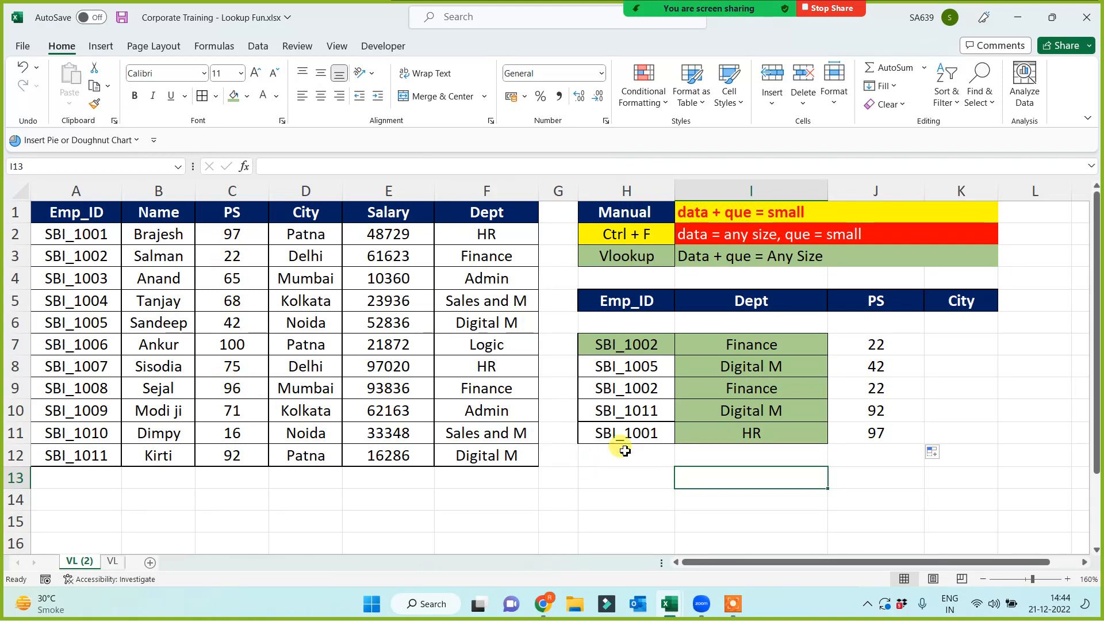
- Remove the green fill from I8:I11 by copying the formatting of H8 onto those cells
left_click(786, 352)
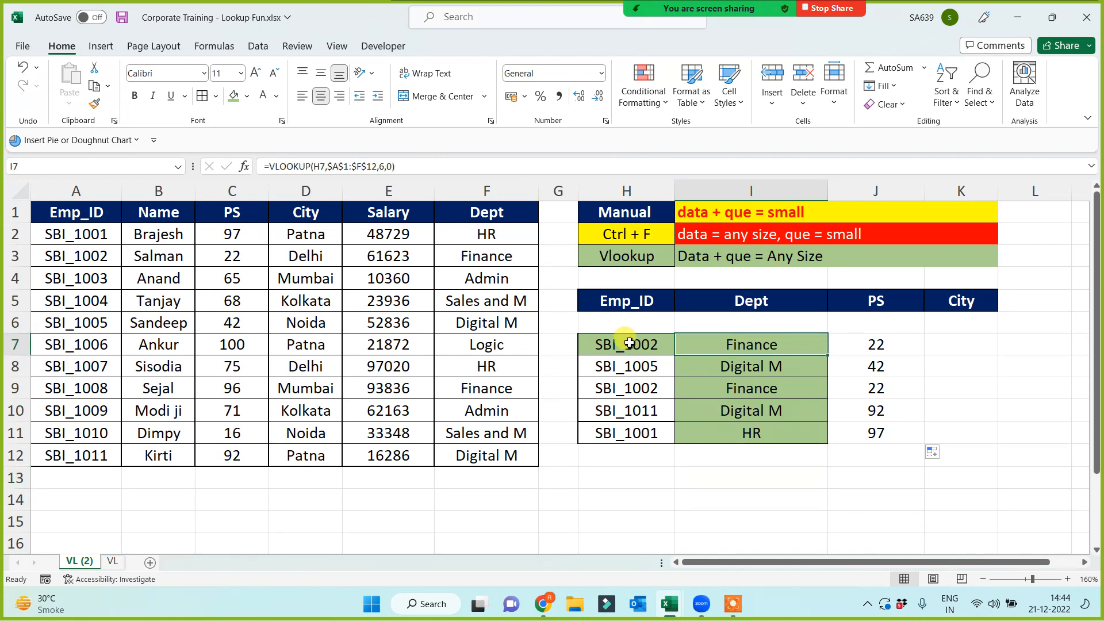
left_click(622, 366)
left_click(95, 104)
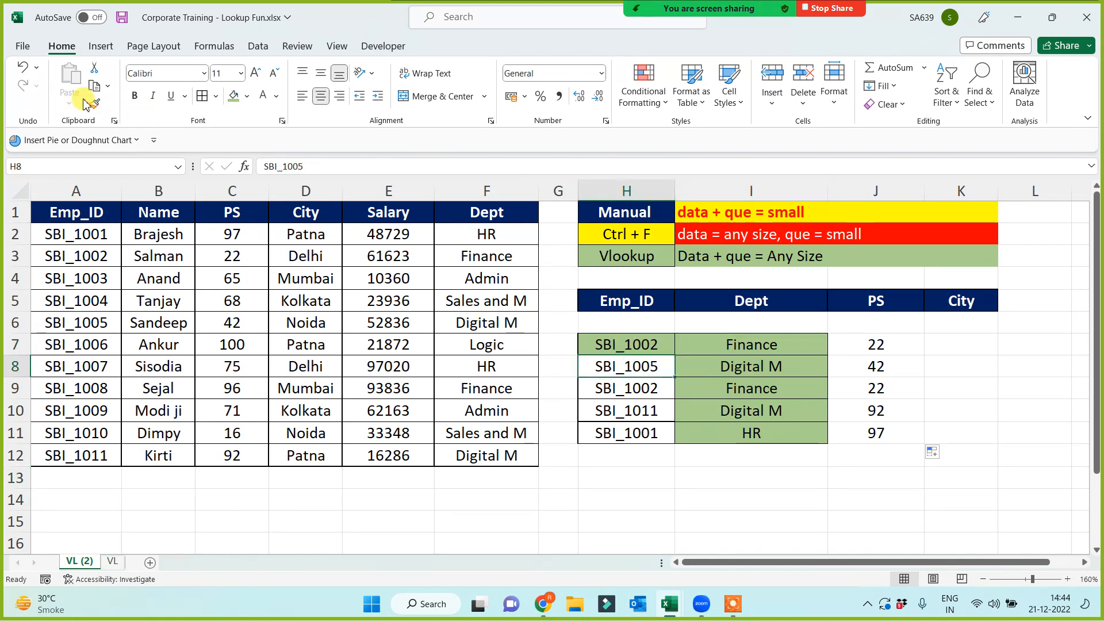
left_click_drag(713, 362, 716, 434)
left_click(722, 480)
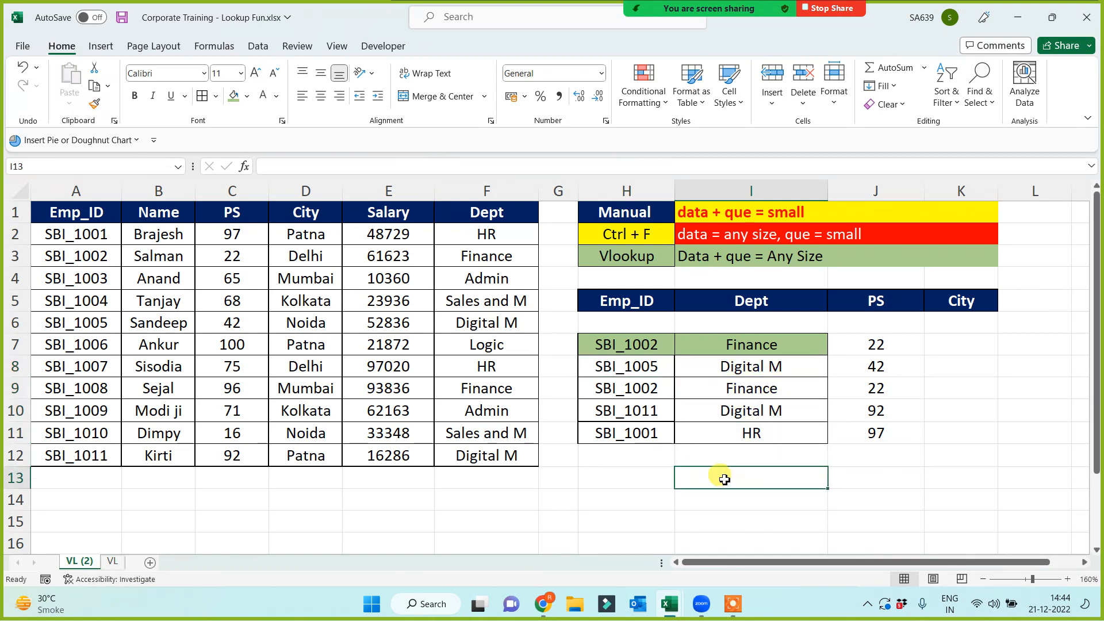
- Replace the City header in K5 with a copy of the Name header from B1, and select K7
left_click(949, 351)
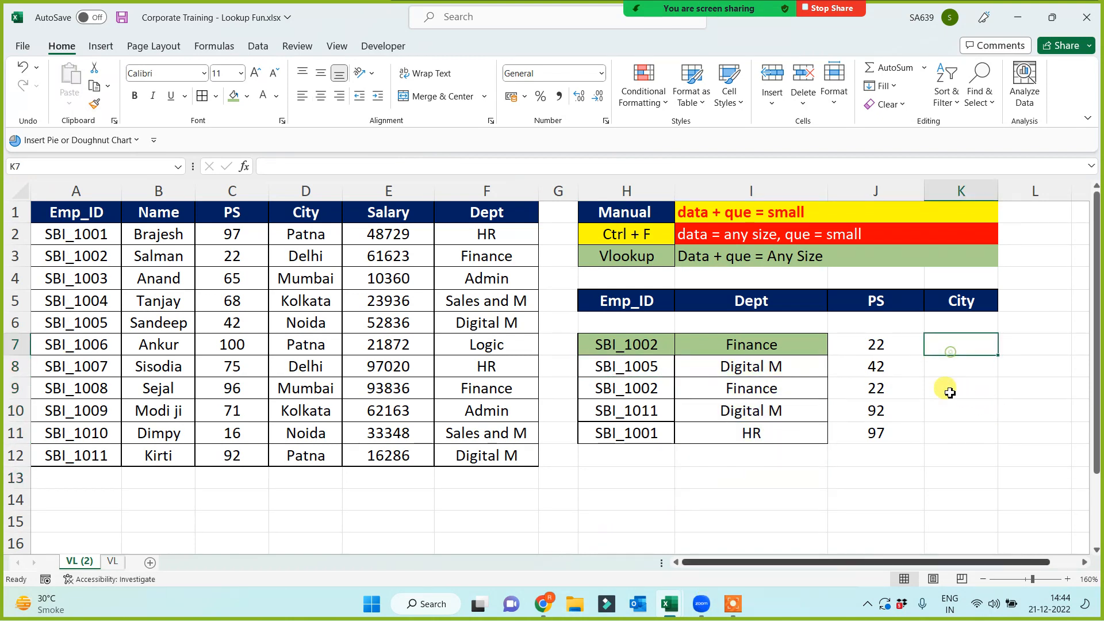
left_click(168, 215)
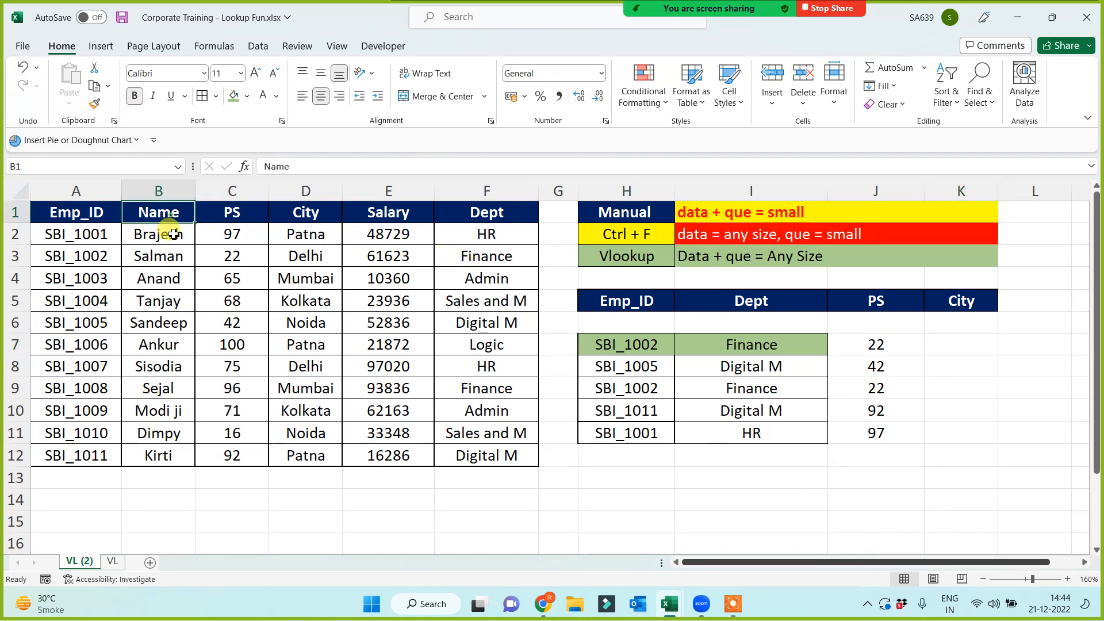
key("ctrl+c")
left_click(969, 299)
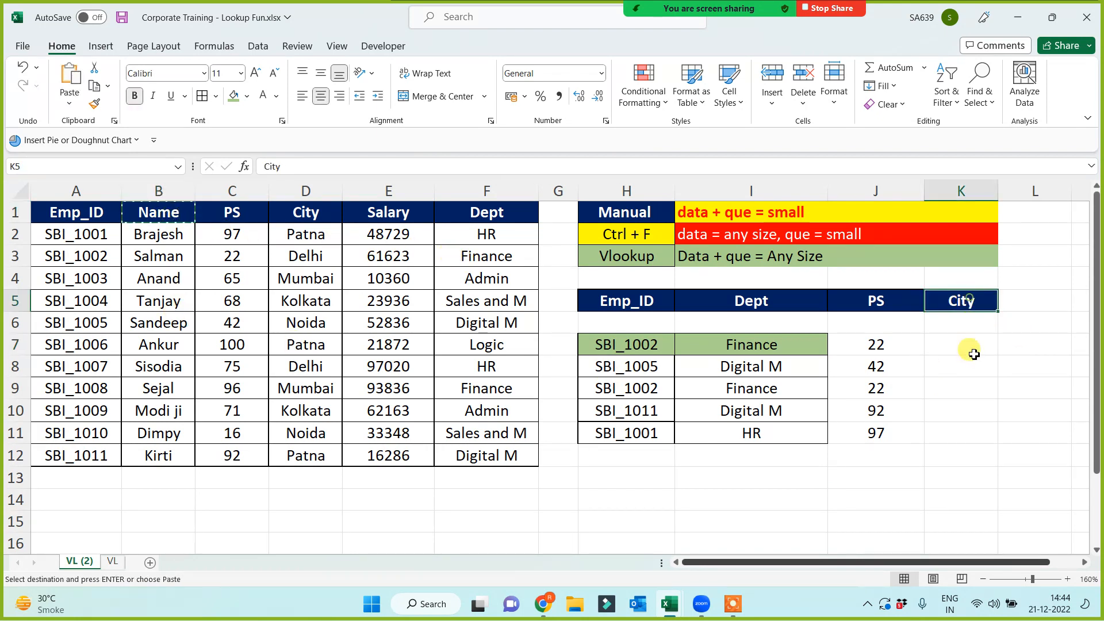
key("ctrl+v")
left_click(956, 349)
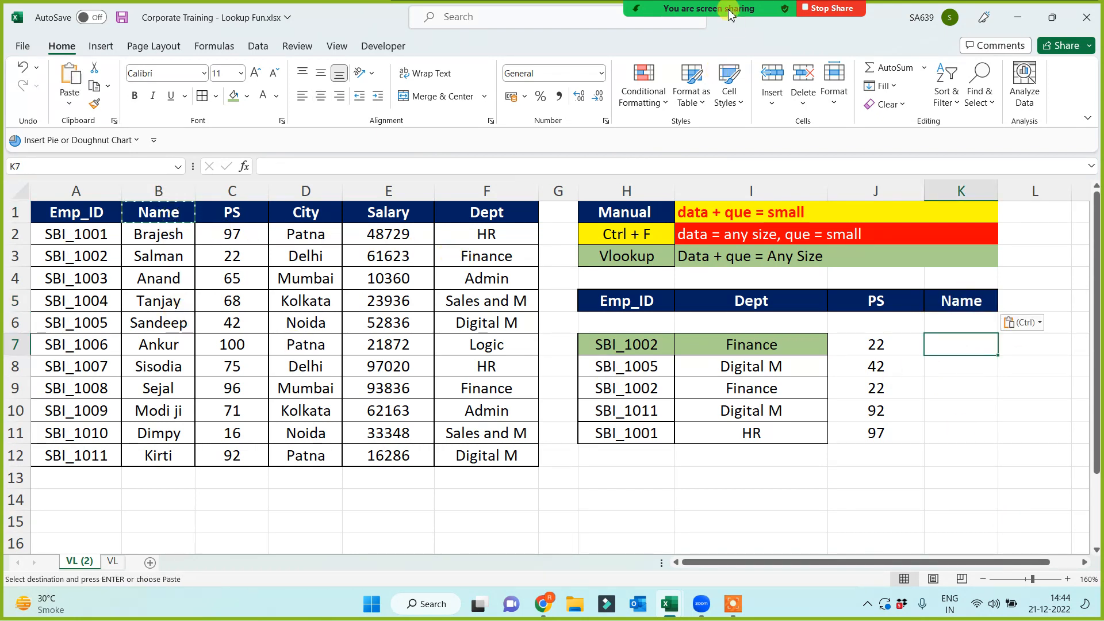
- Look through the participants list in the Zoom meeting, minimise it and return to the worksheet
mouse_move(708, 20)
left_click(616, 13)
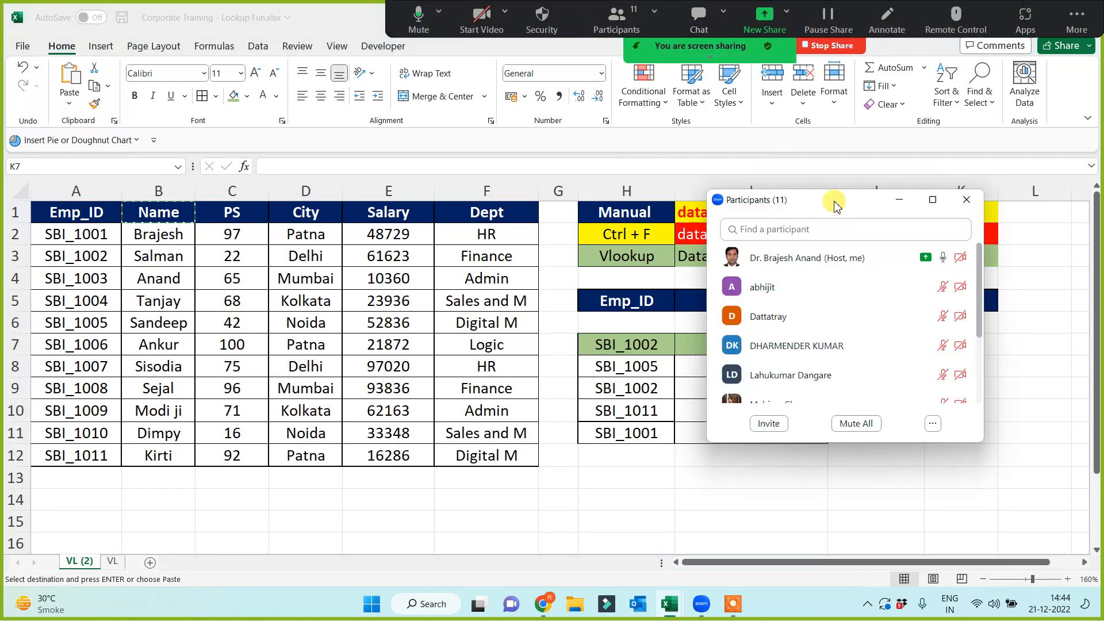
scroll(805, 322, "down", 3)
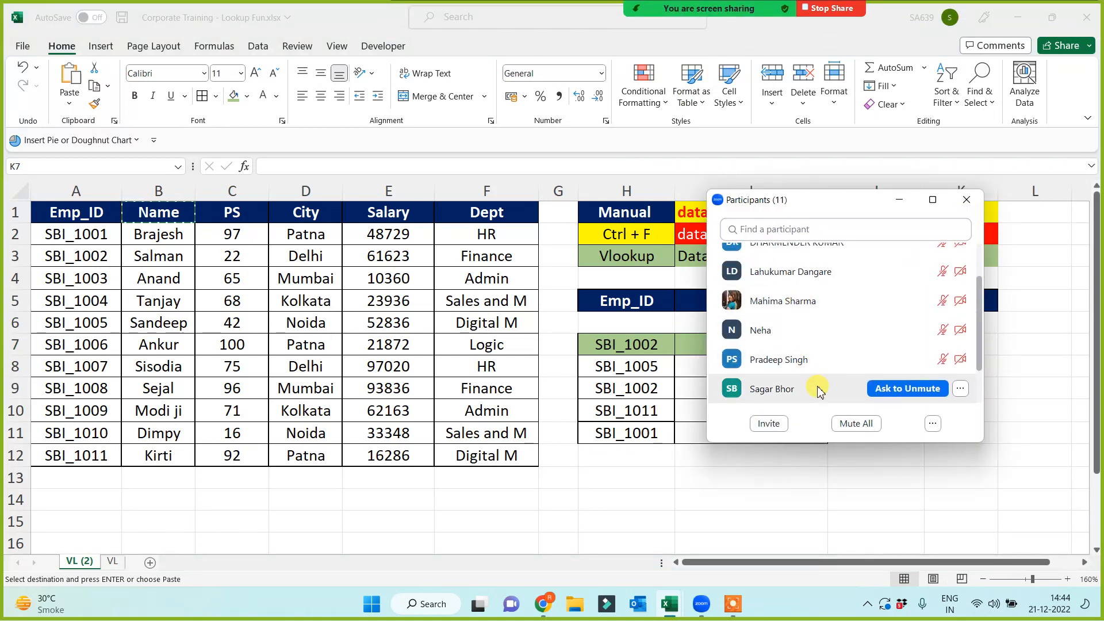
scroll(819, 389, "down", 1)
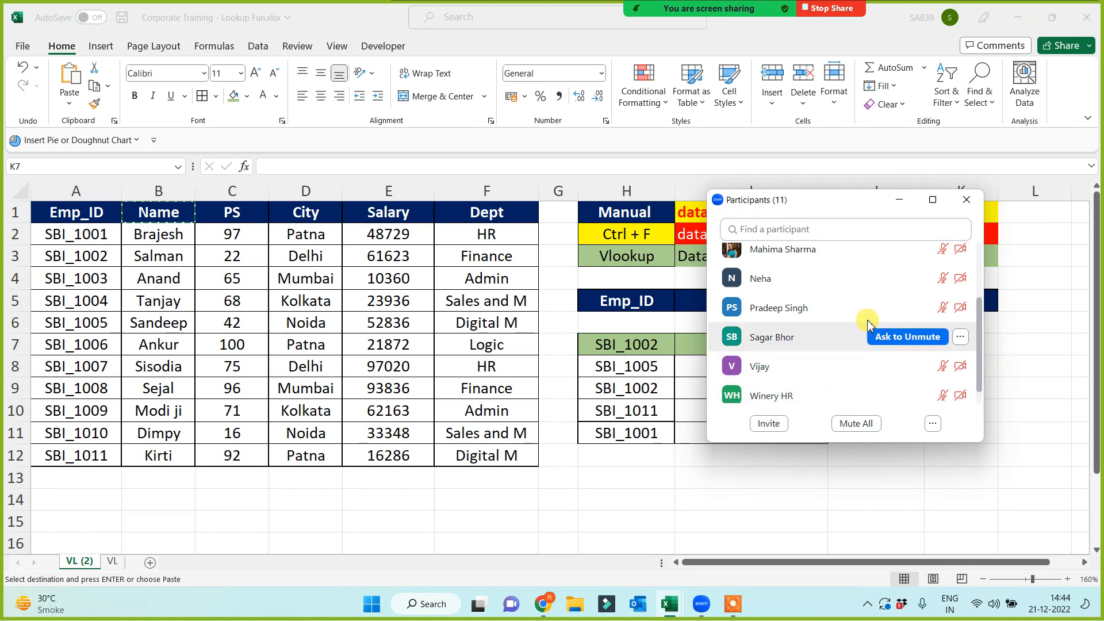
left_click(900, 199)
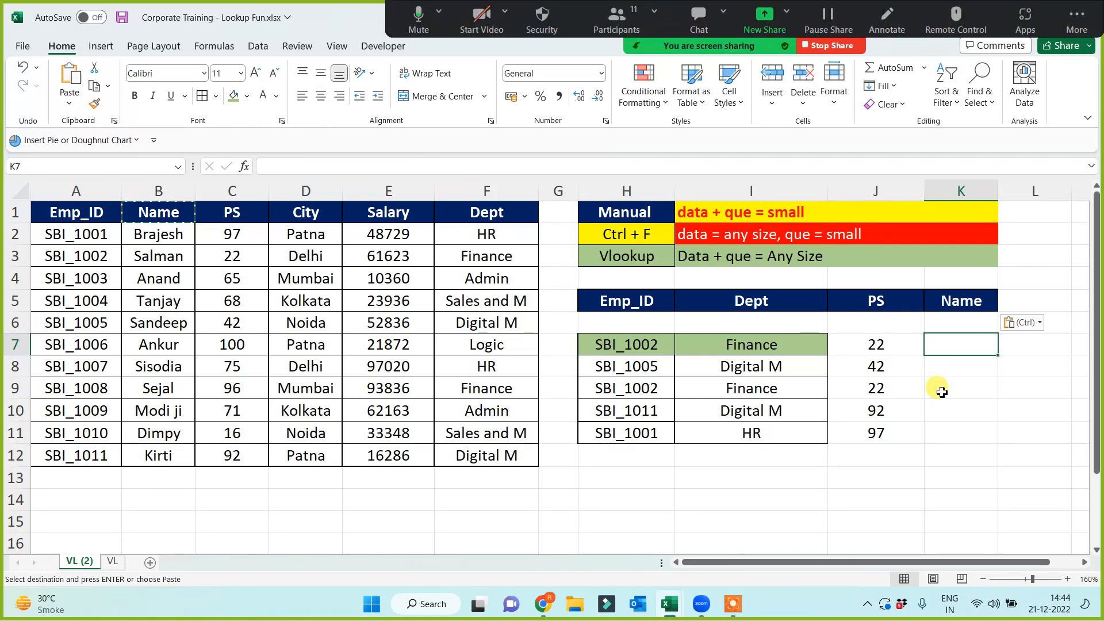
- Enter =VLOOKUP(H7,$A$1:$F$12,2,0) in K7 to look up the employee's name
type("=")
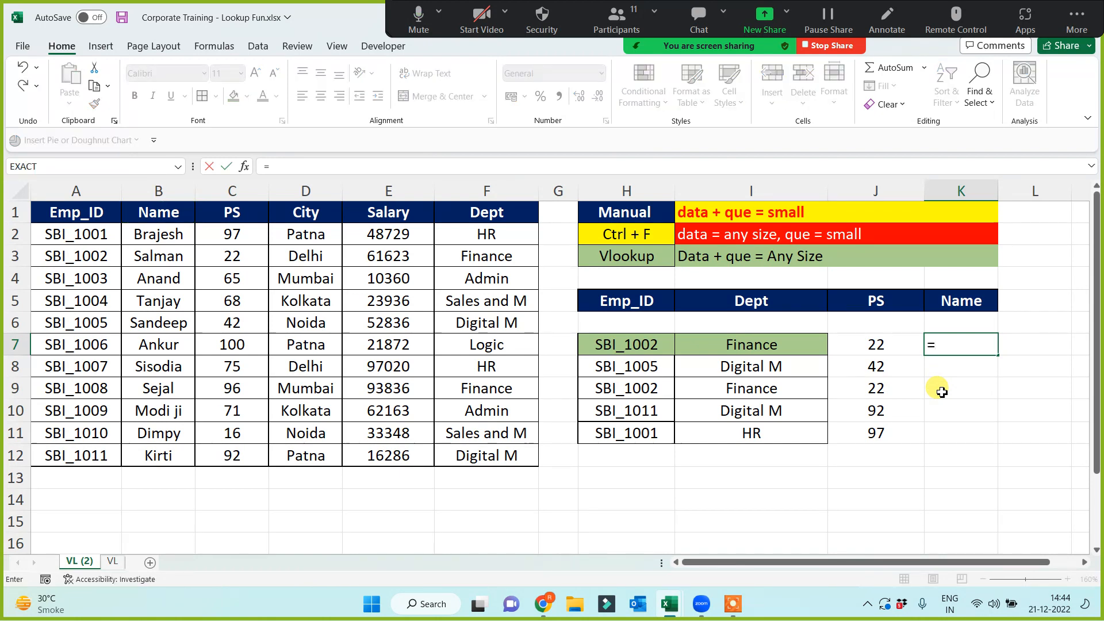
type("vl")
key("Tab")
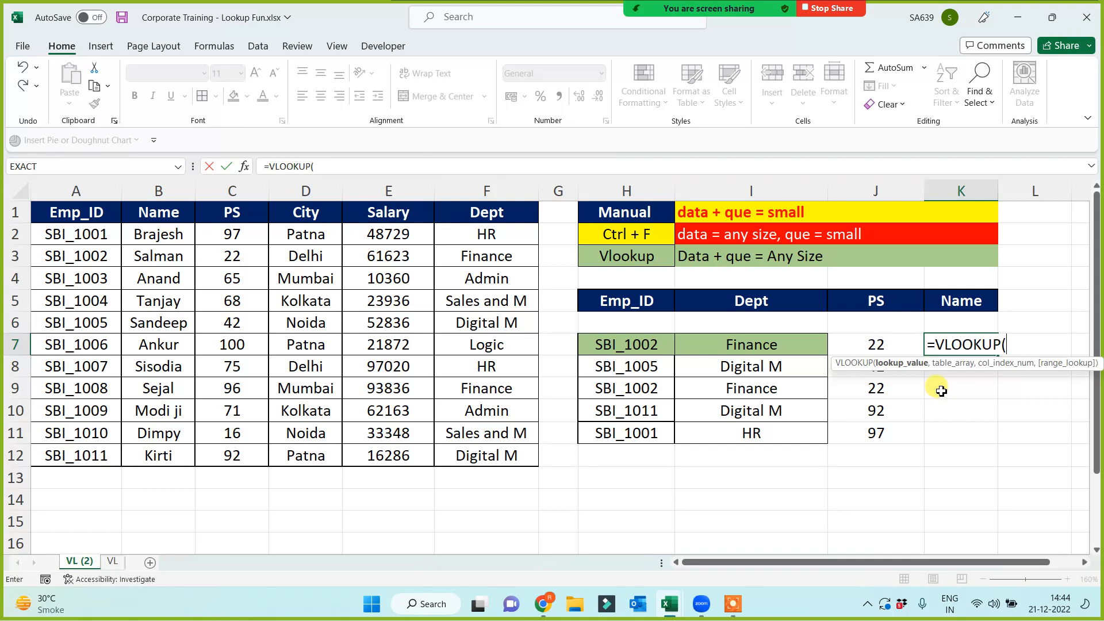
left_click(661, 338)
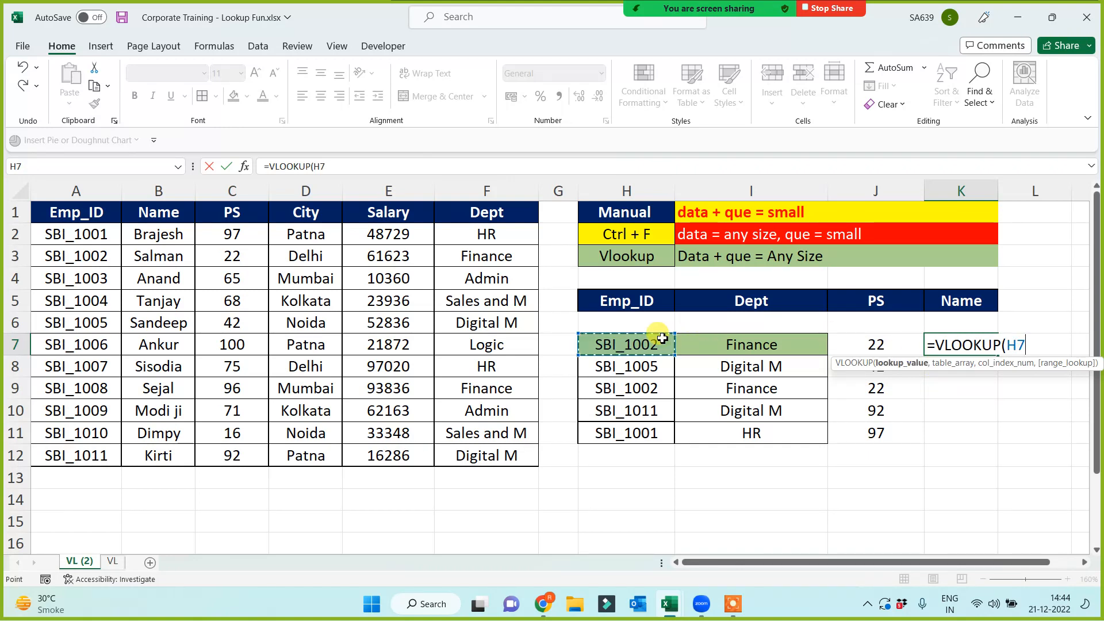
type(",")
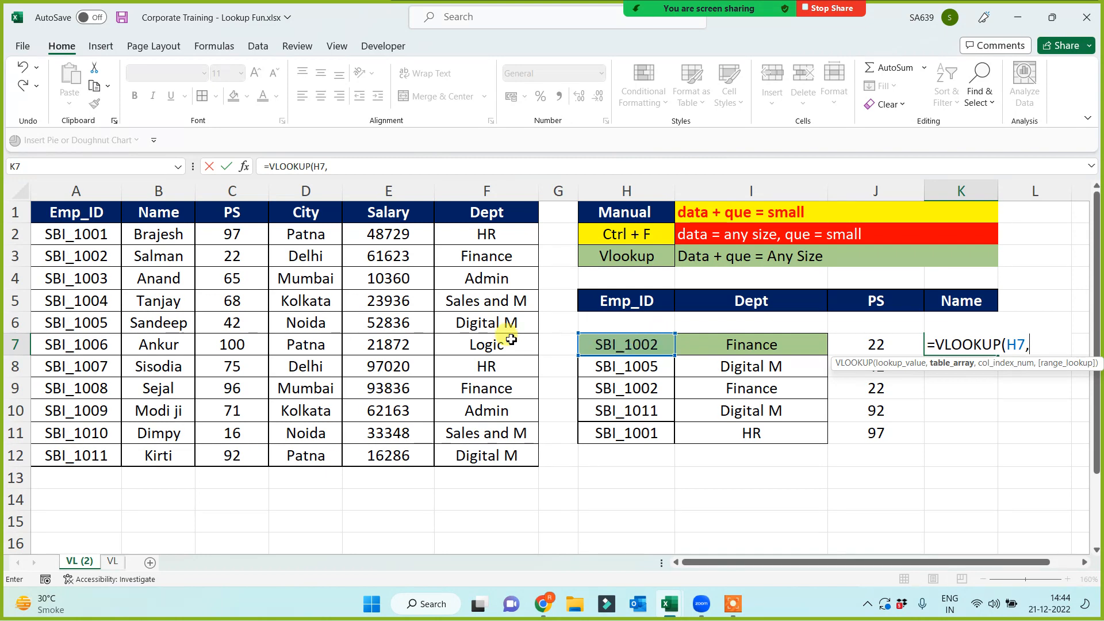
left_click_drag(81, 211, 483, 454)
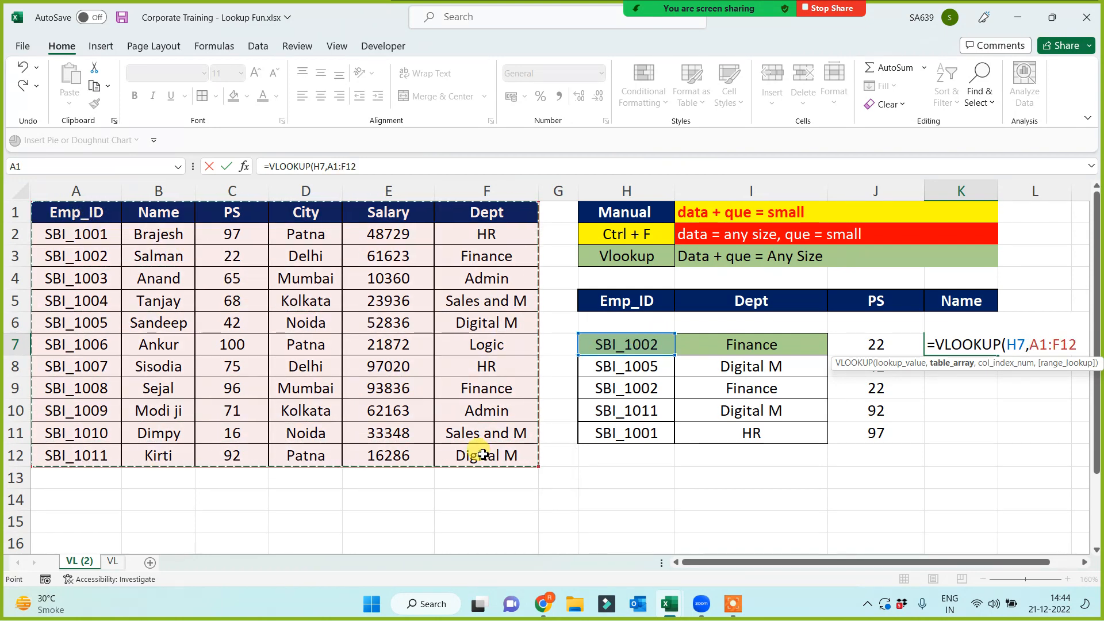
key("F4")
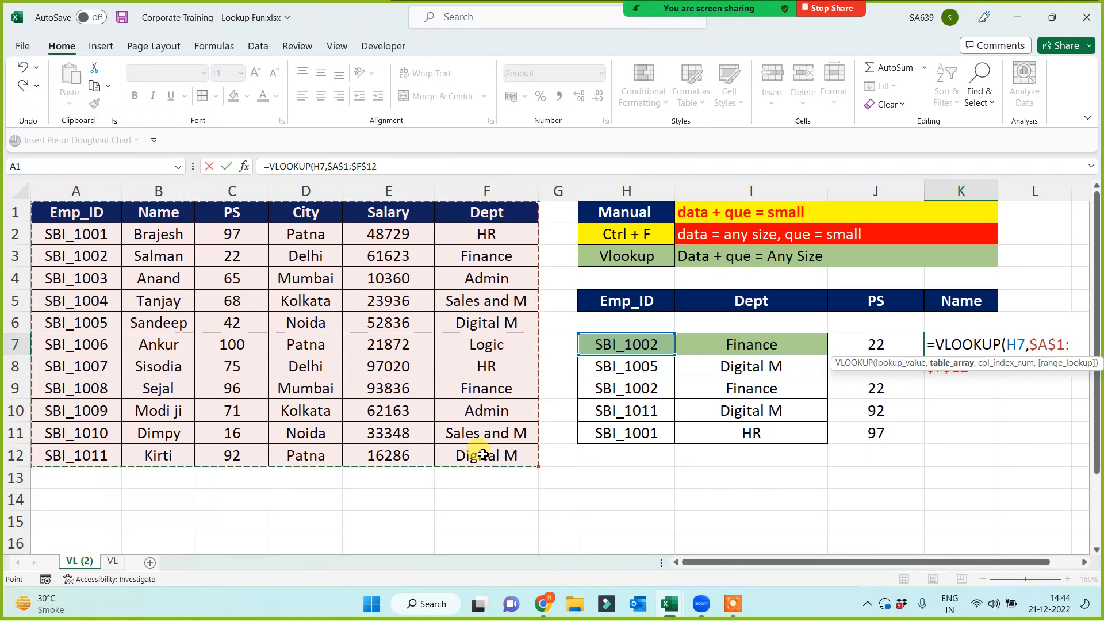
type(",")
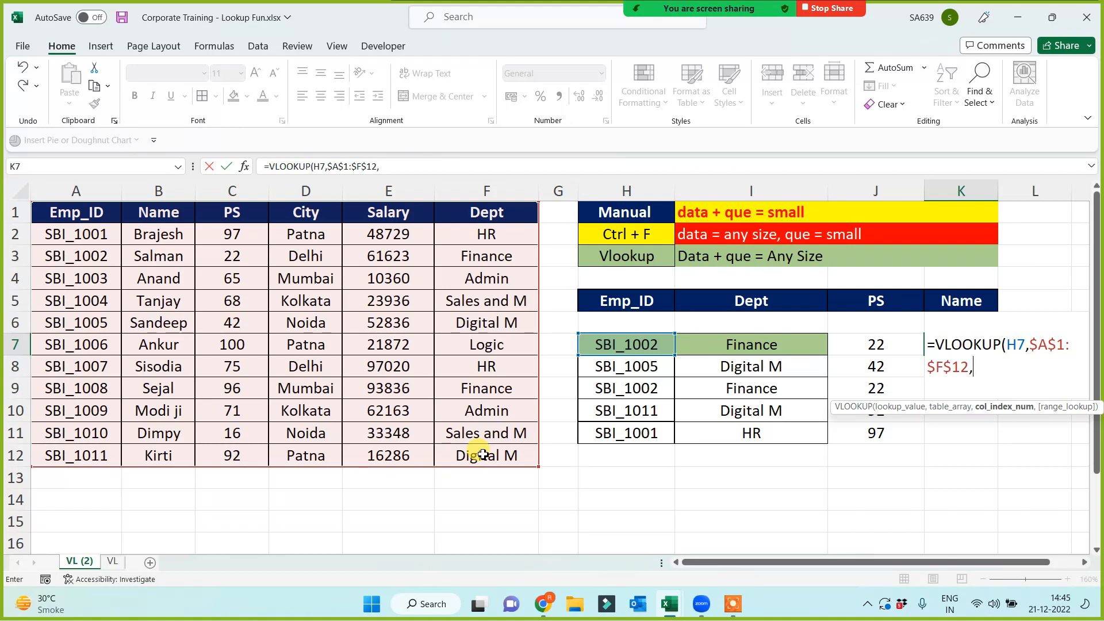
type("2,")
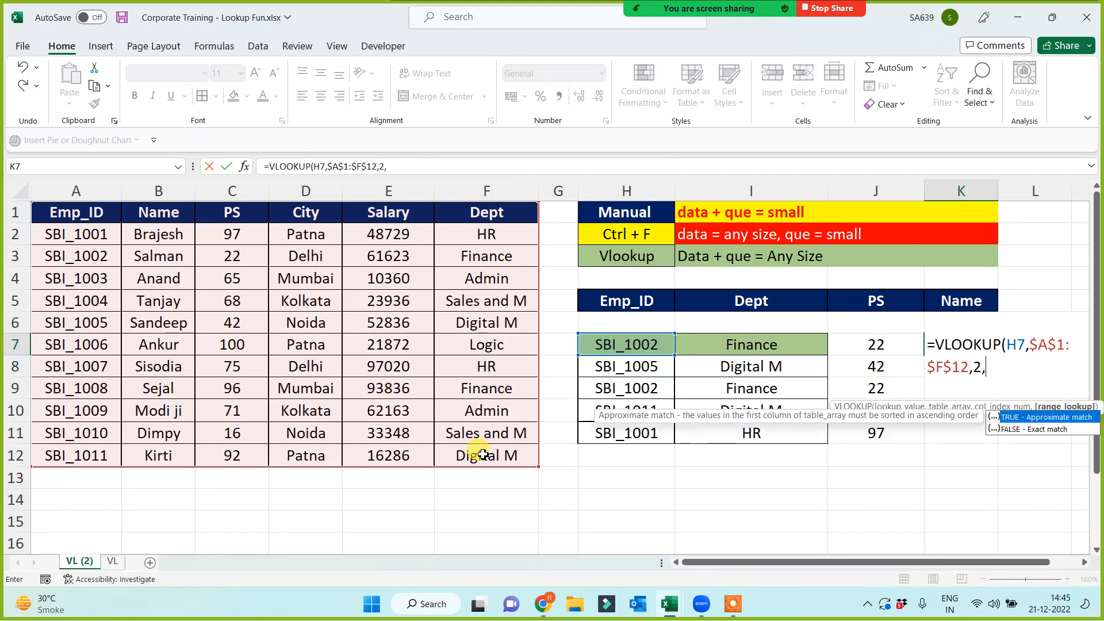
type("0)")
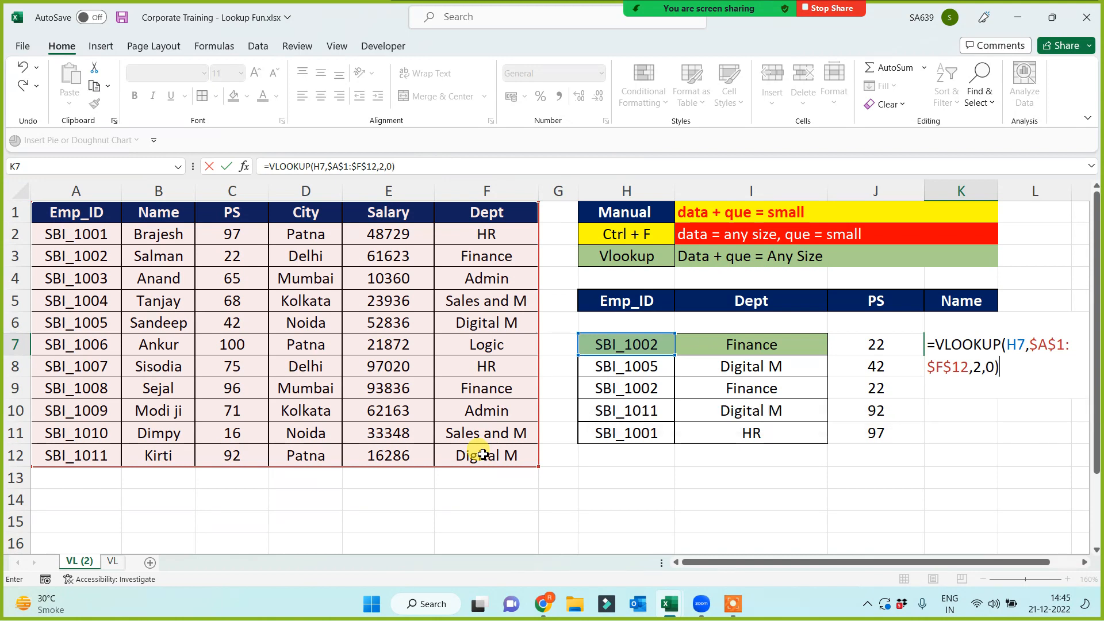
key("Return")
- Fill the name lookup formula from K7 down to K11
left_click(951, 346)
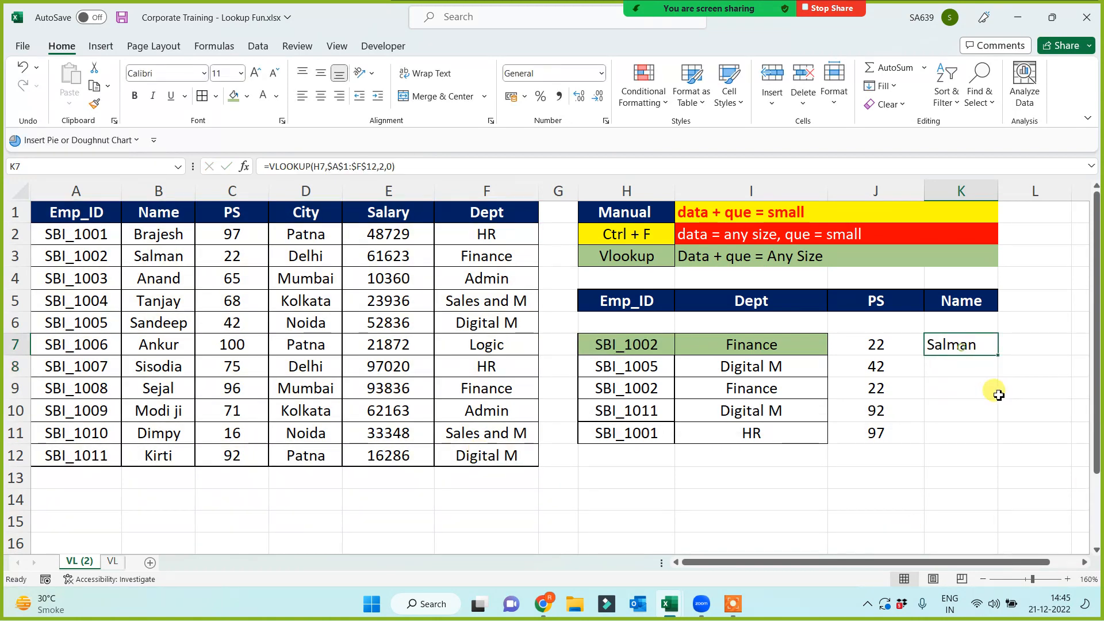
left_click_drag(997, 354, 987, 434)
left_click(867, 487)
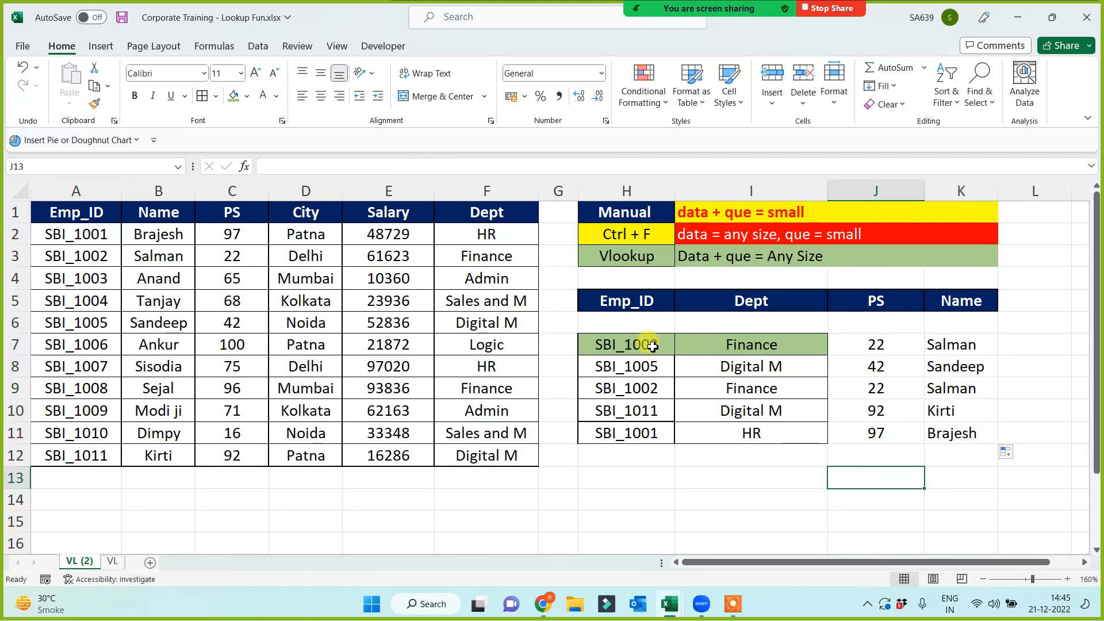
- Apply borders to all cells of the lookup results in H7:K11
left_click_drag(632, 345, 973, 439)
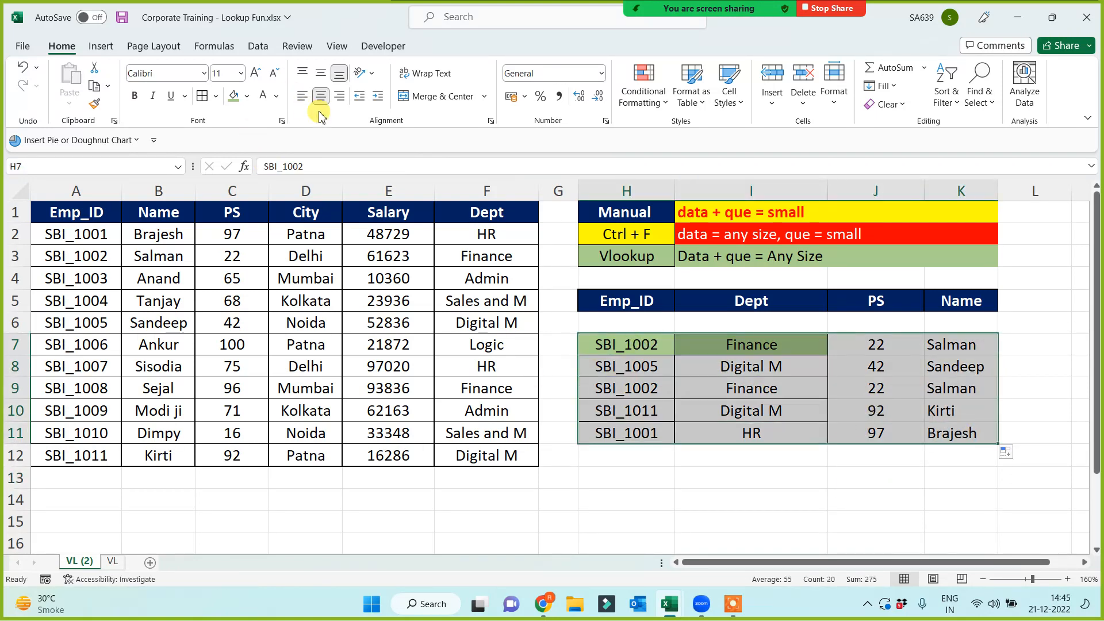
left_click(203, 96)
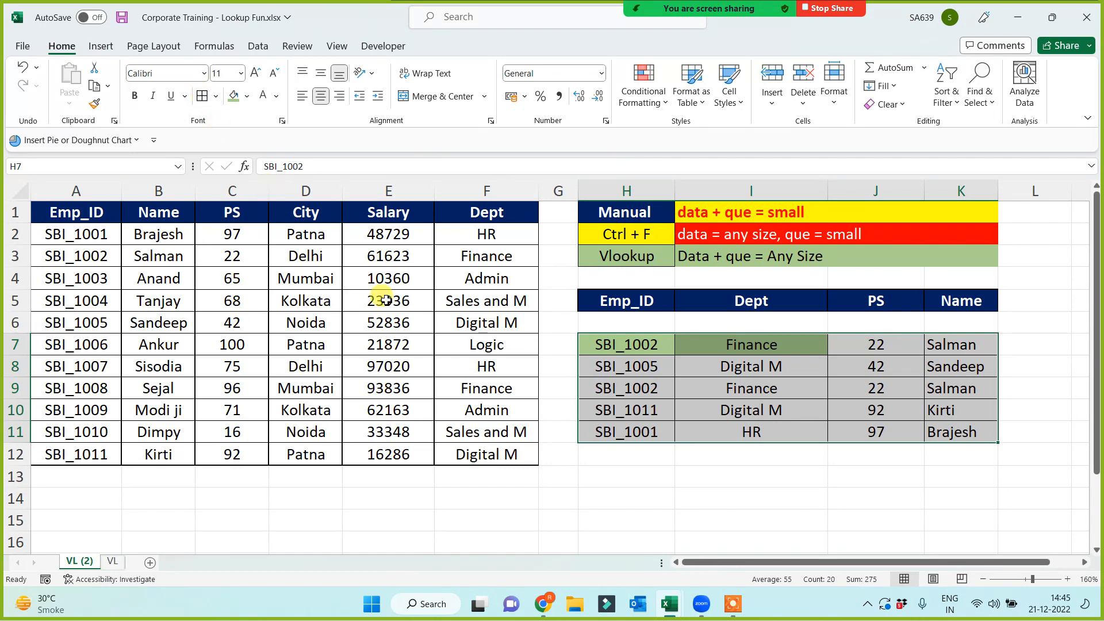
left_click(642, 492)
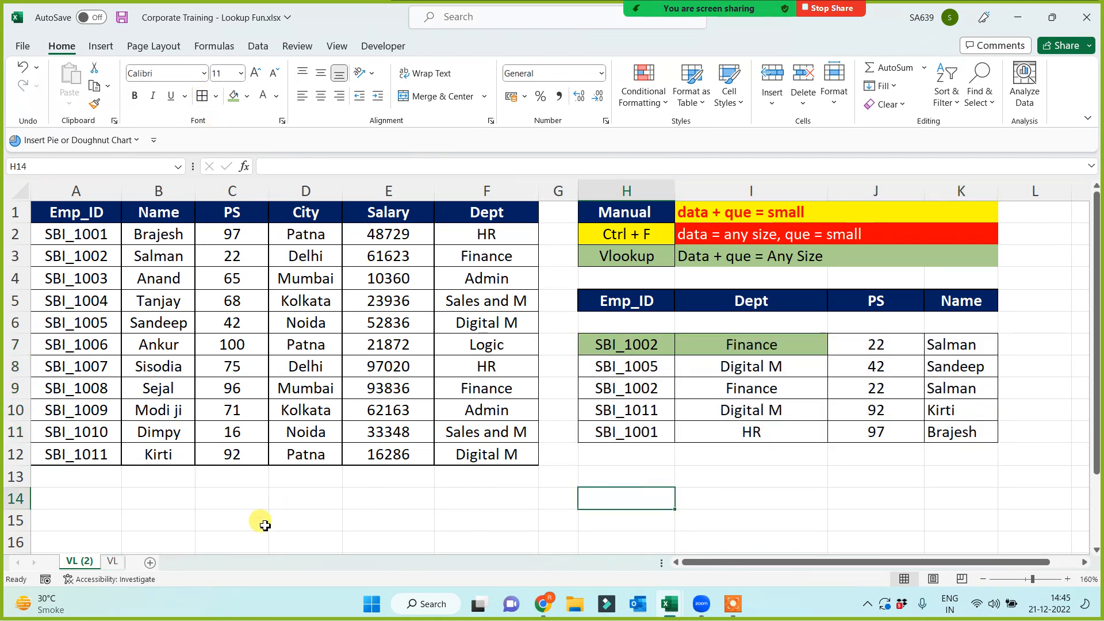
- Compare the whole-column lookups on the VL sheet with the locked-range lookups on the VL (2) sheet, ending on VL
left_click(112, 562)
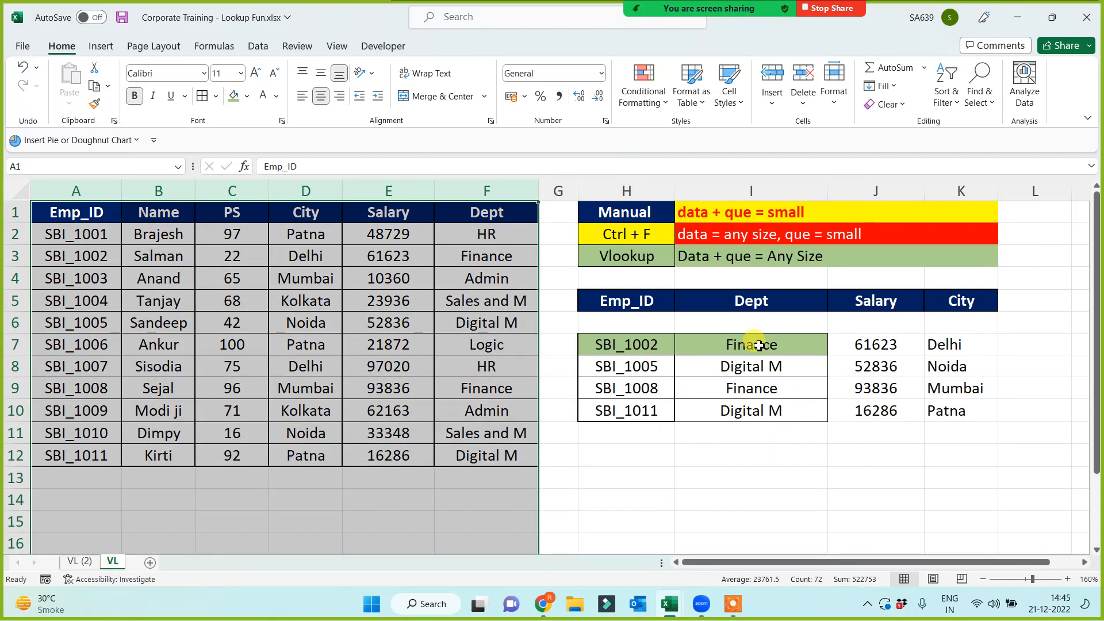
left_click_drag(751, 344, 897, 418)
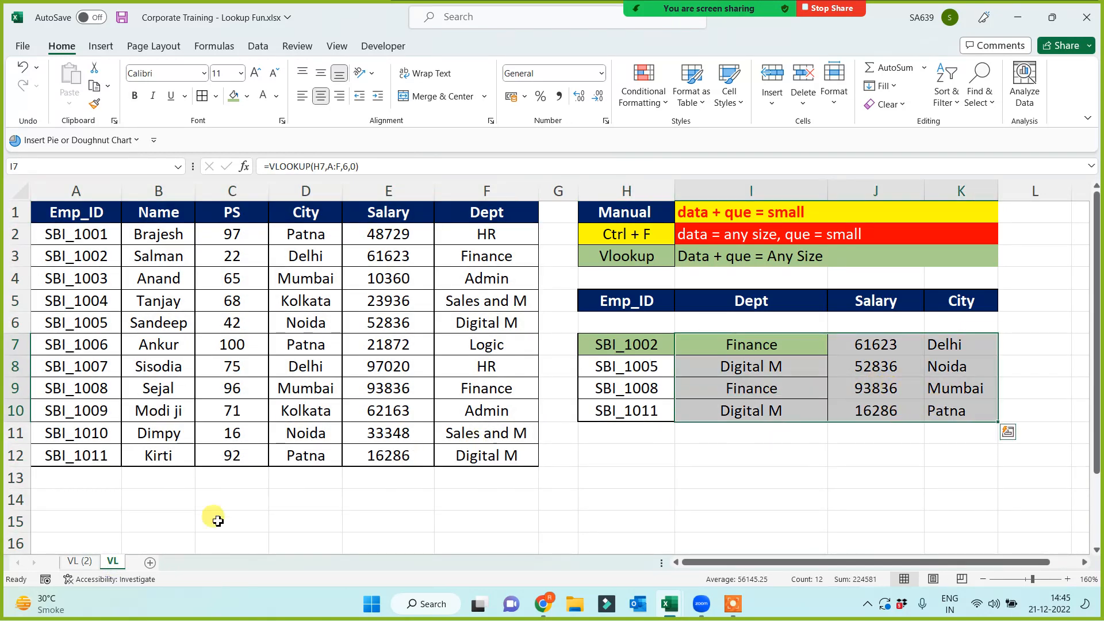
left_click(80, 562)
left_click_drag(728, 354, 951, 434)
left_click(594, 516)
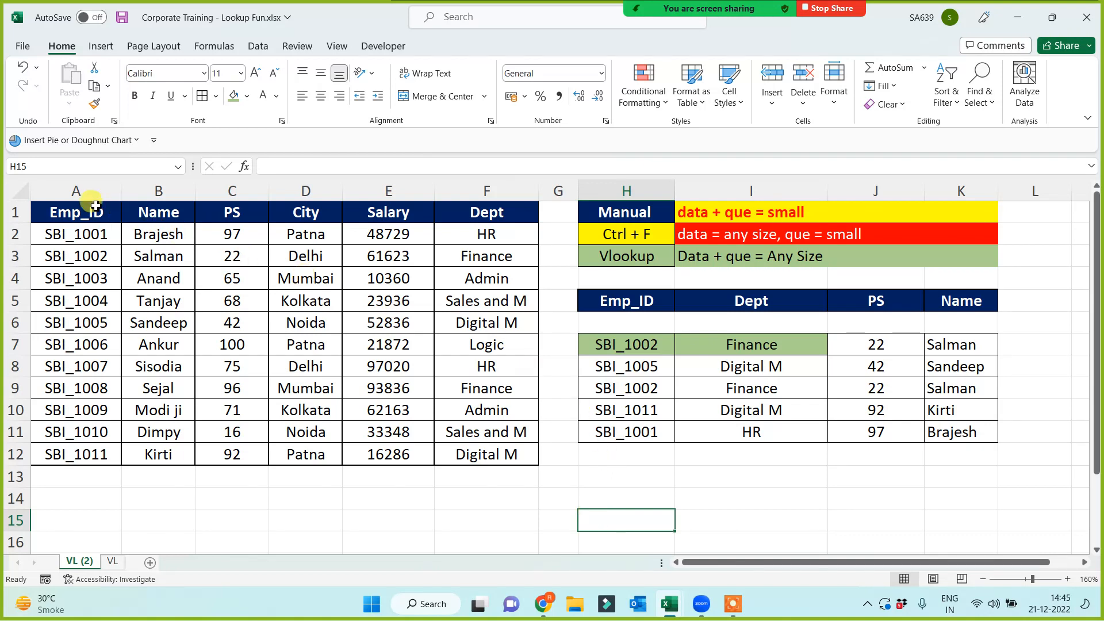
left_click_drag(87, 192, 851, 276)
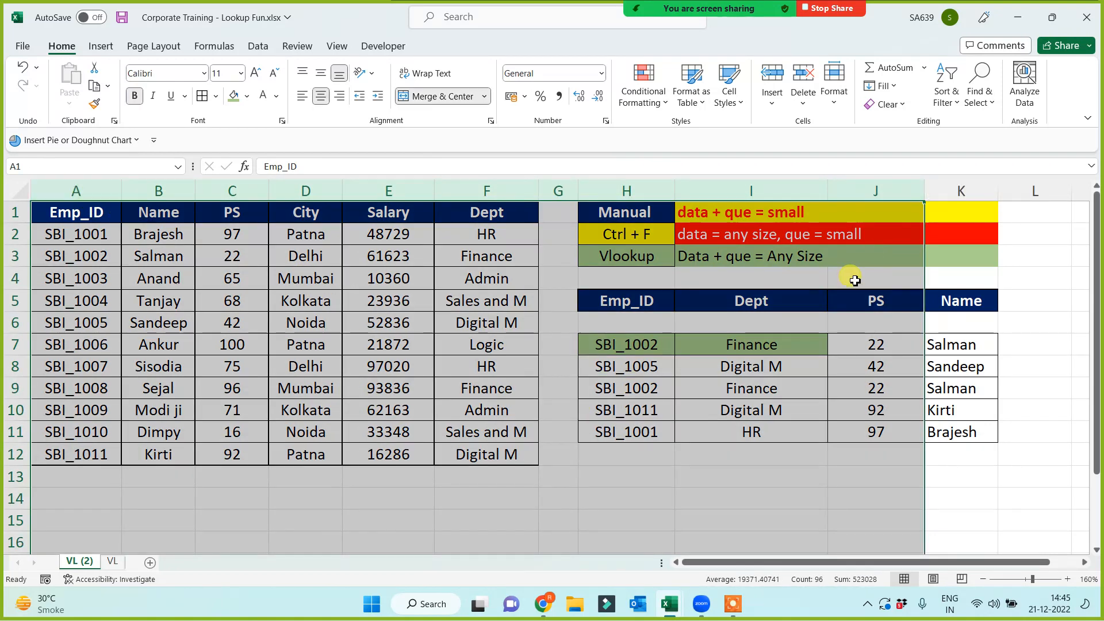
left_click(557, 491)
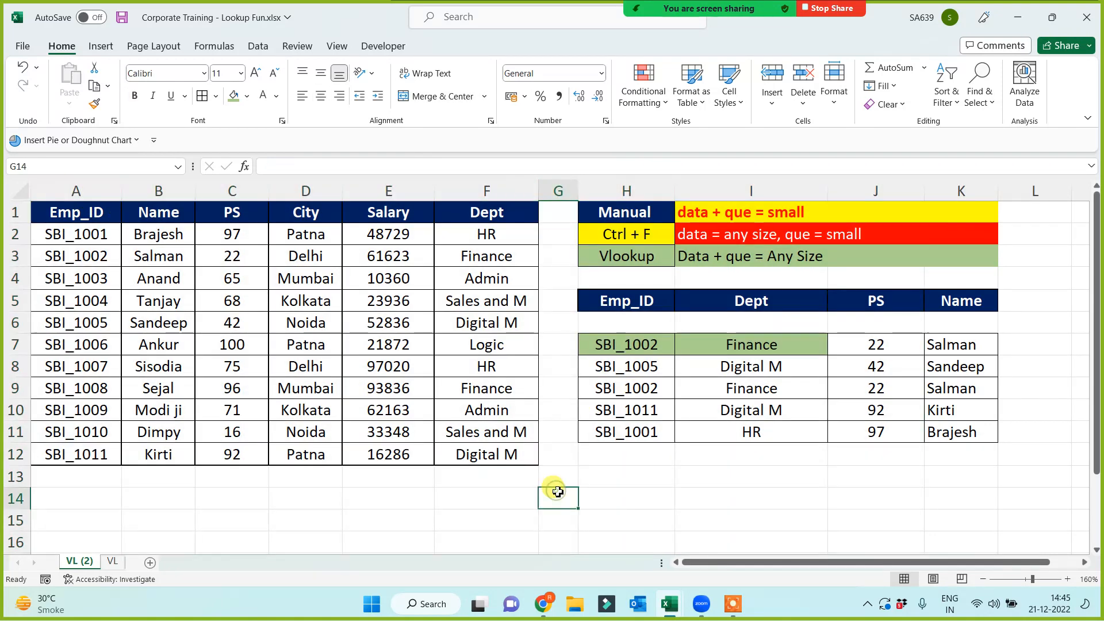
left_click(112, 561)
left_click(499, 503)
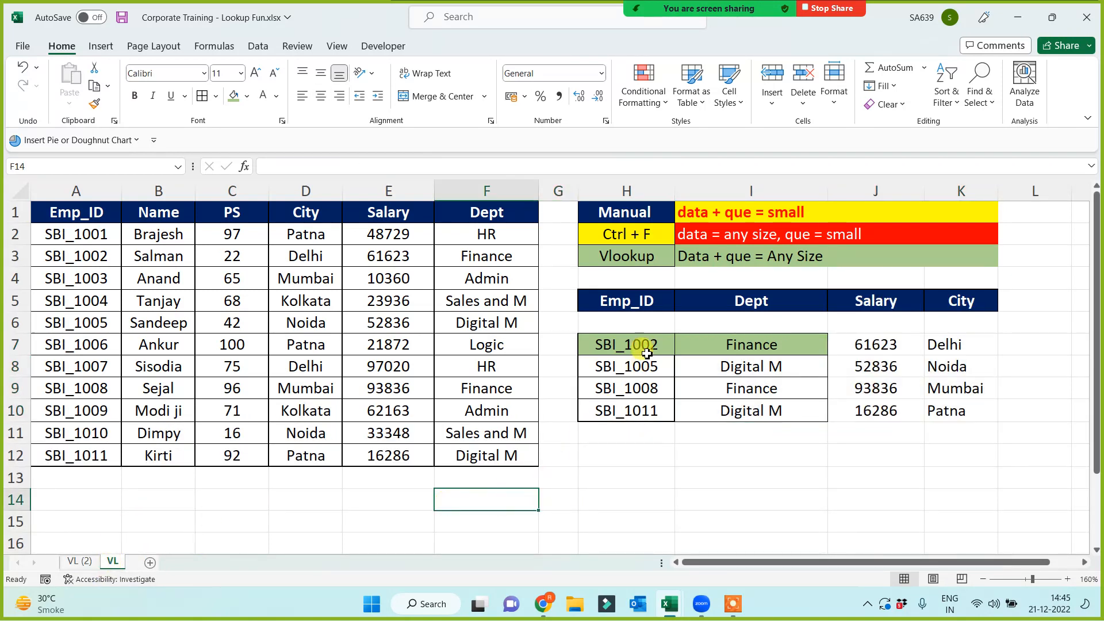
- Copy the lookup table H5:K10 from the VL sheet into a new sheet, starting at A1
left_click_drag(626, 298, 946, 407)
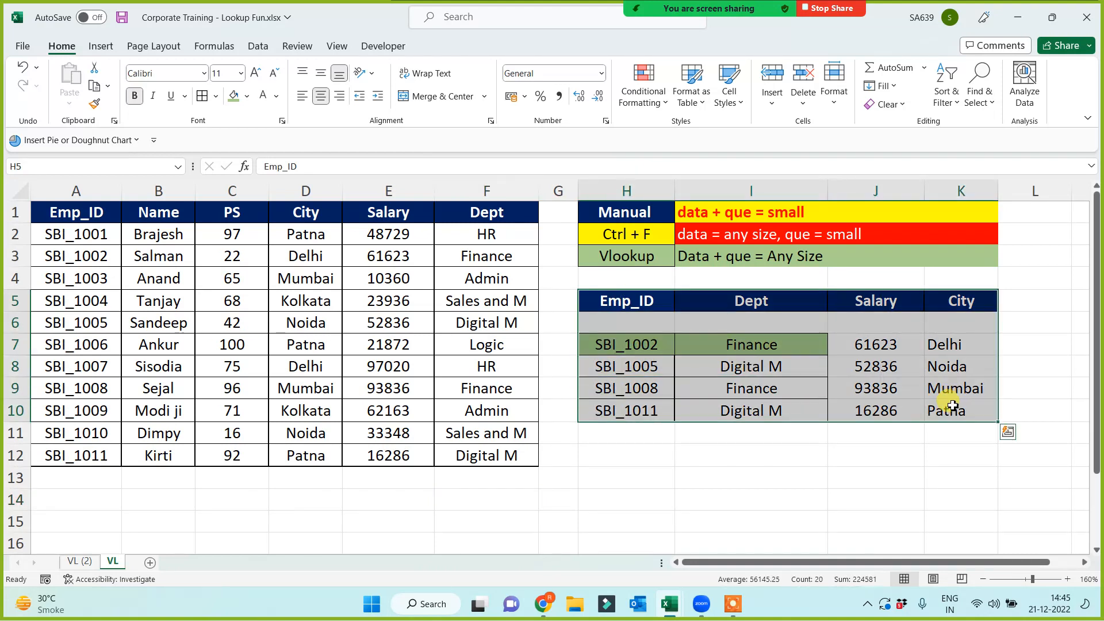
key("ctrl+c")
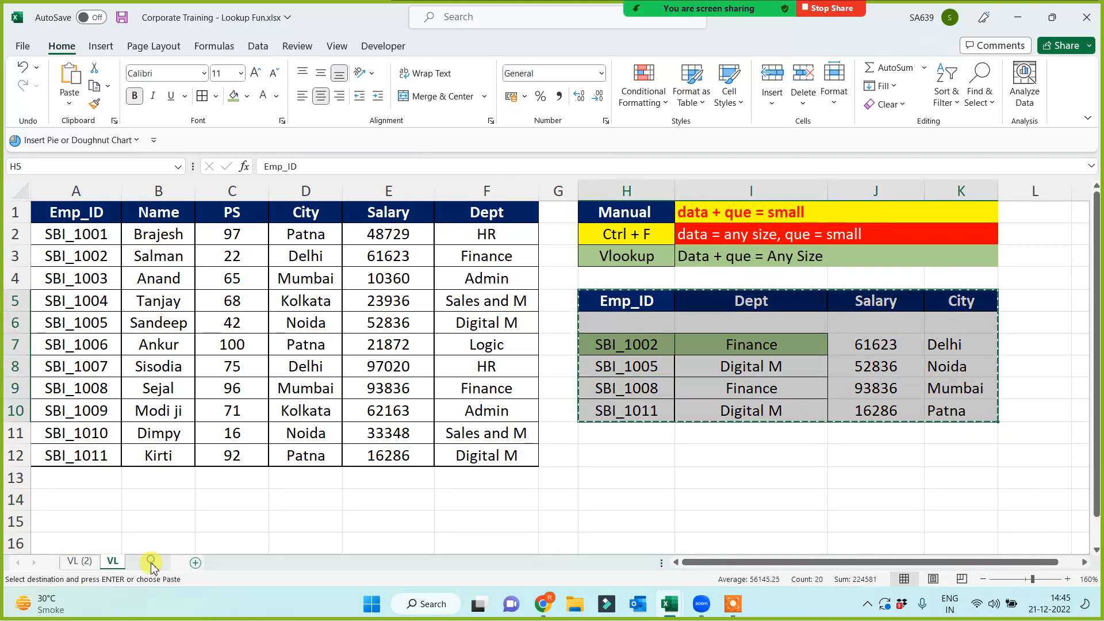
left_click(150, 563)
key("ctrl+v")
scroll(189, 464, "up", 4)
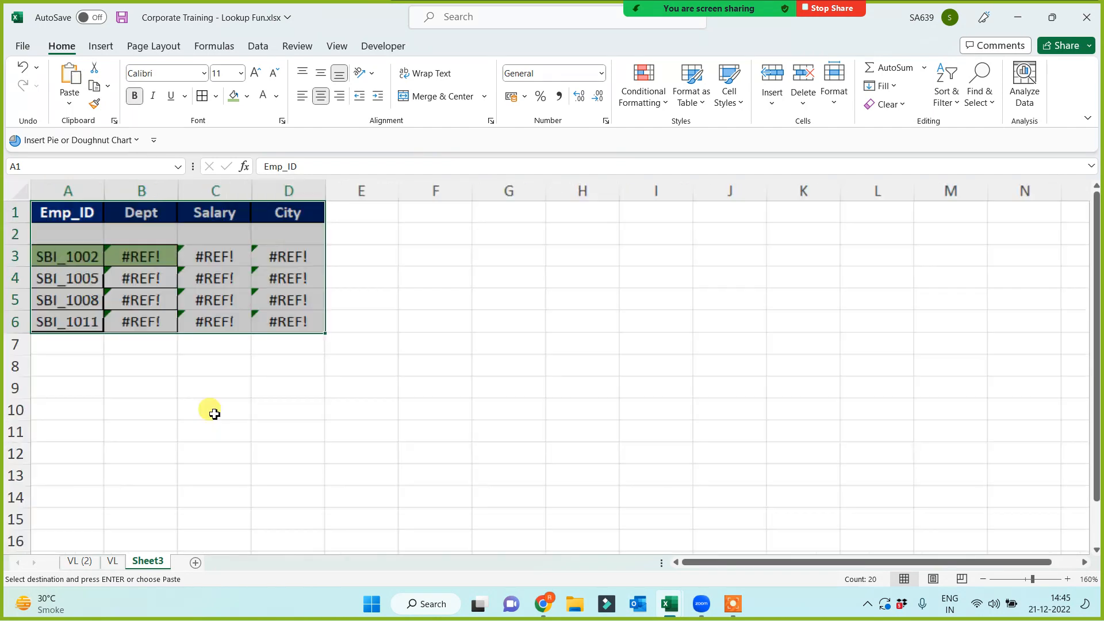
- Clear the pasted Dept, Salary and City lookup results in B3:D7
left_click_drag(154, 262, 301, 345)
key("Delete")
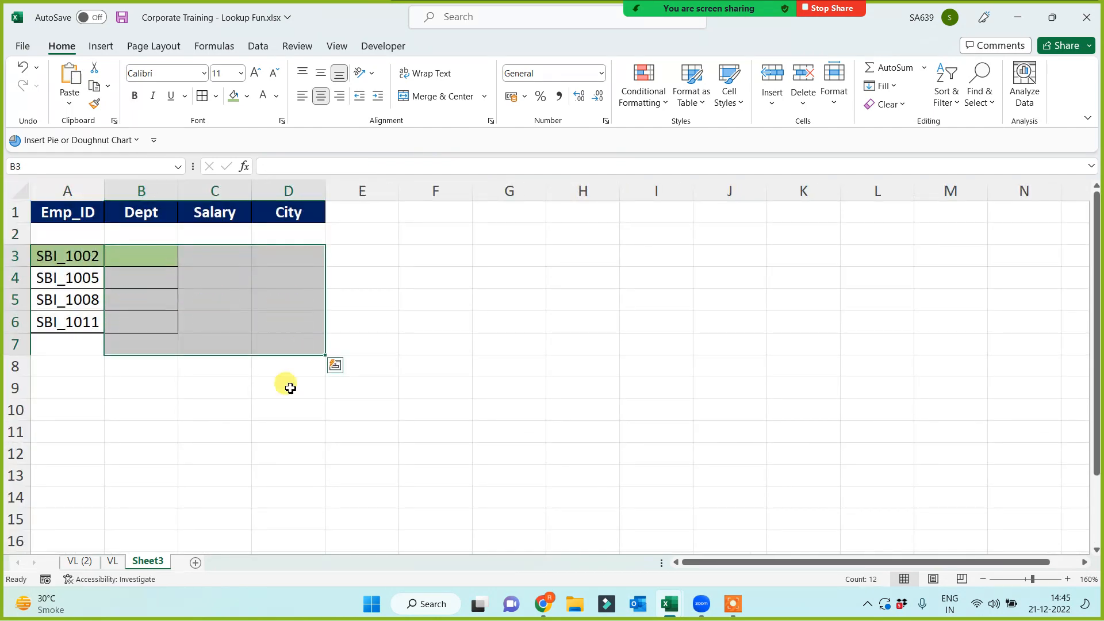
left_click(286, 402)
scroll(247, 420, "up", 1)
left_click(141, 256)
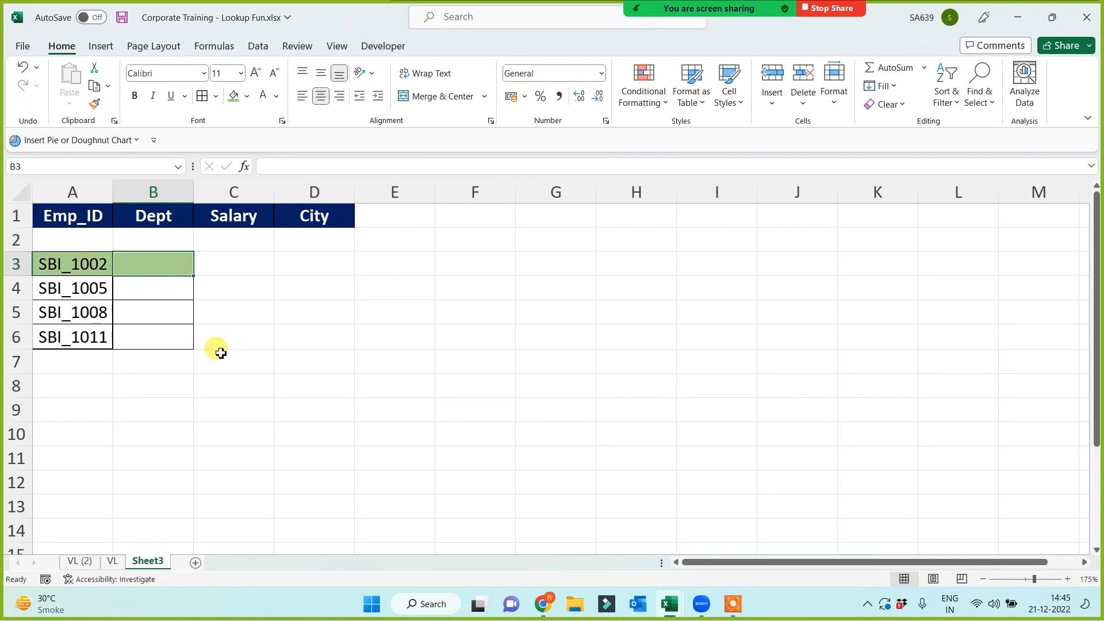
type("=vl")
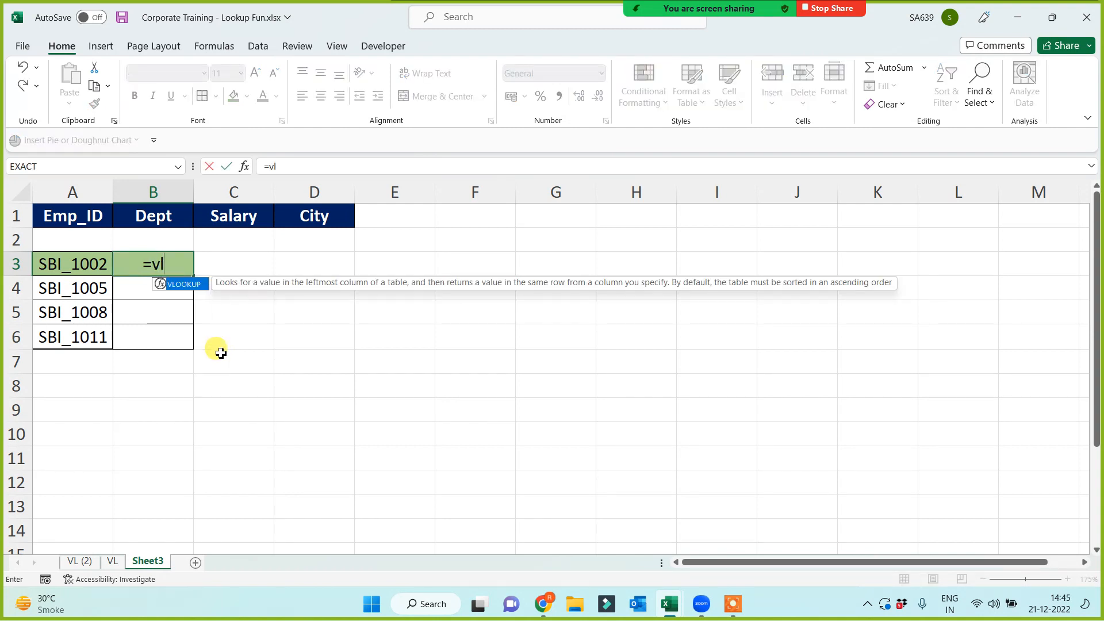
key("Tab")
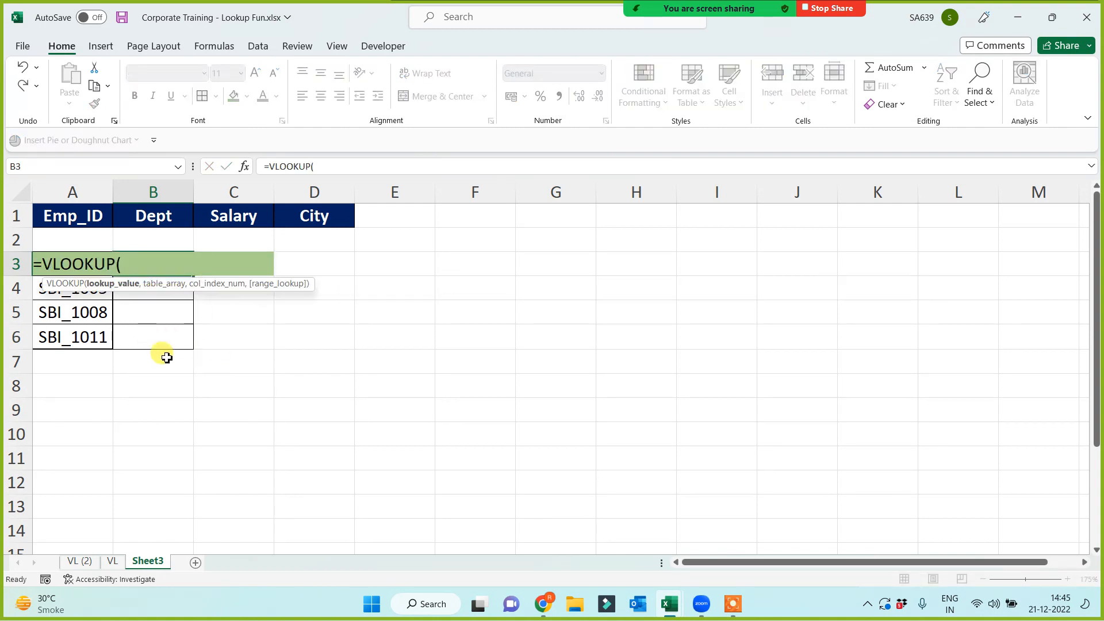
key("Escape")
- Widen the Emp_ID column A to about three times its width and left-align its contents
left_click_drag(113, 192, 271, 191)
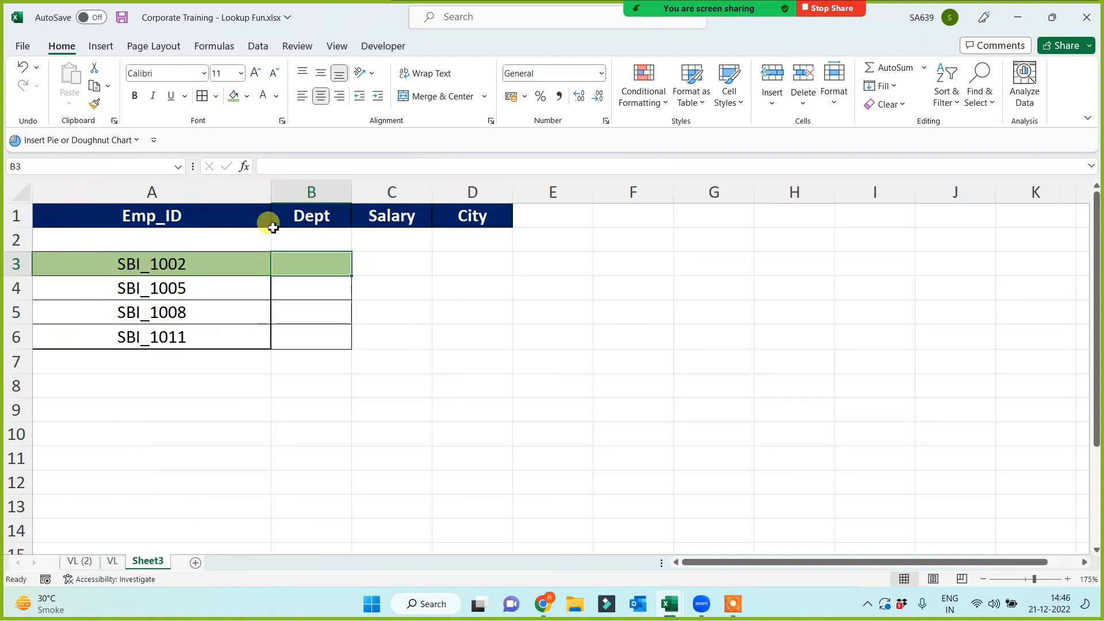
left_click(81, 184)
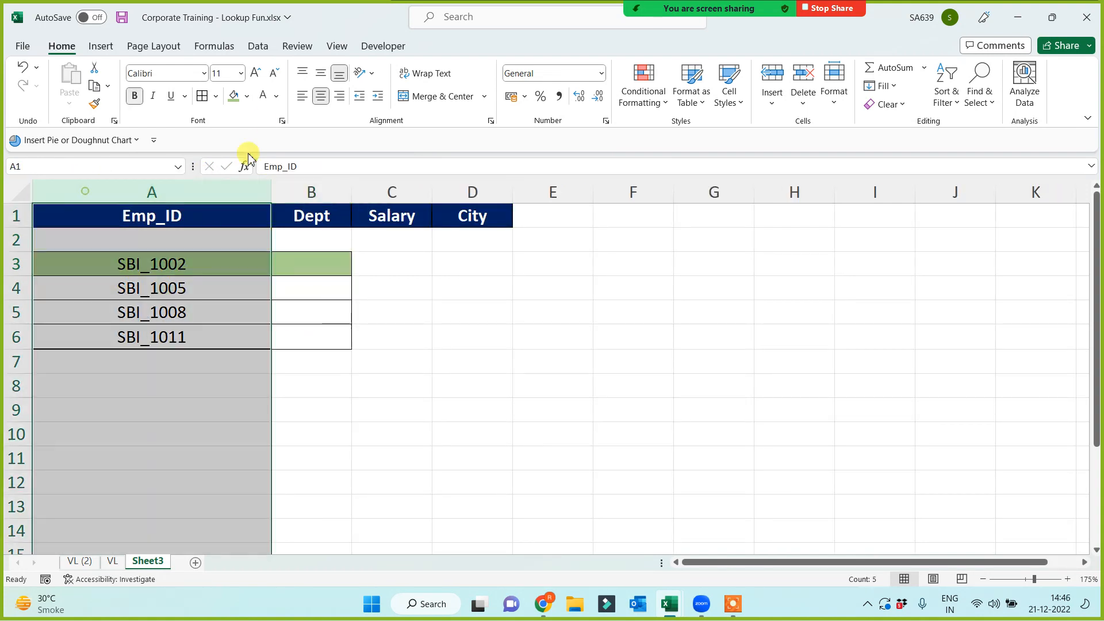
left_click(301, 96)
- Enter =VLOOKUP(A3,VL!$A$1:$F$12,6,0) in B3 to look up the department from the VL sheet
left_click(299, 266)
type("=vl")
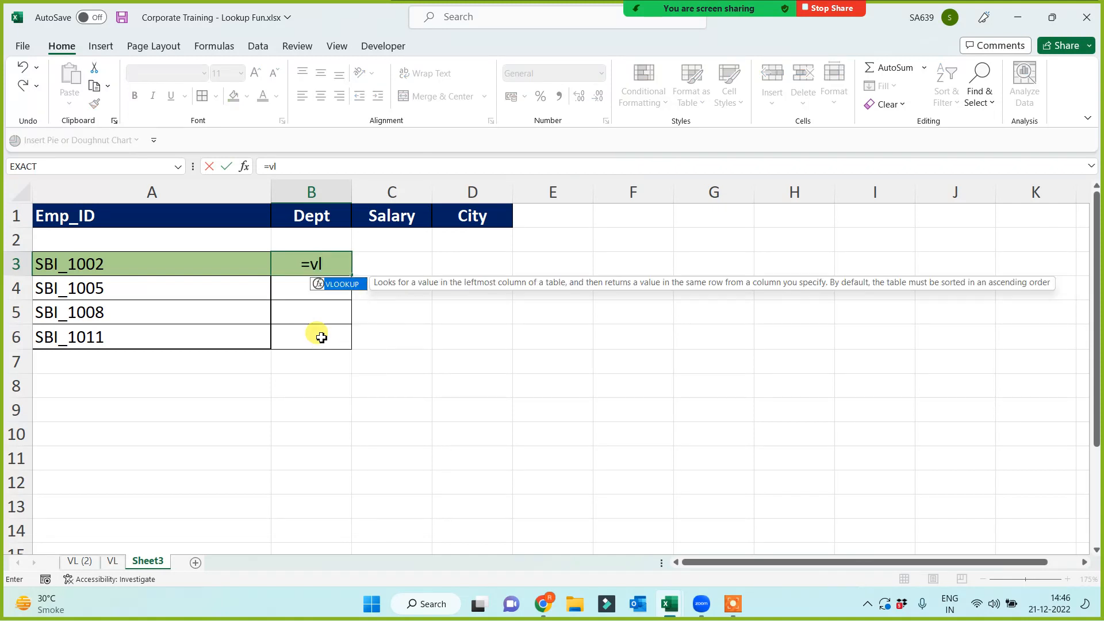
key("Tab")
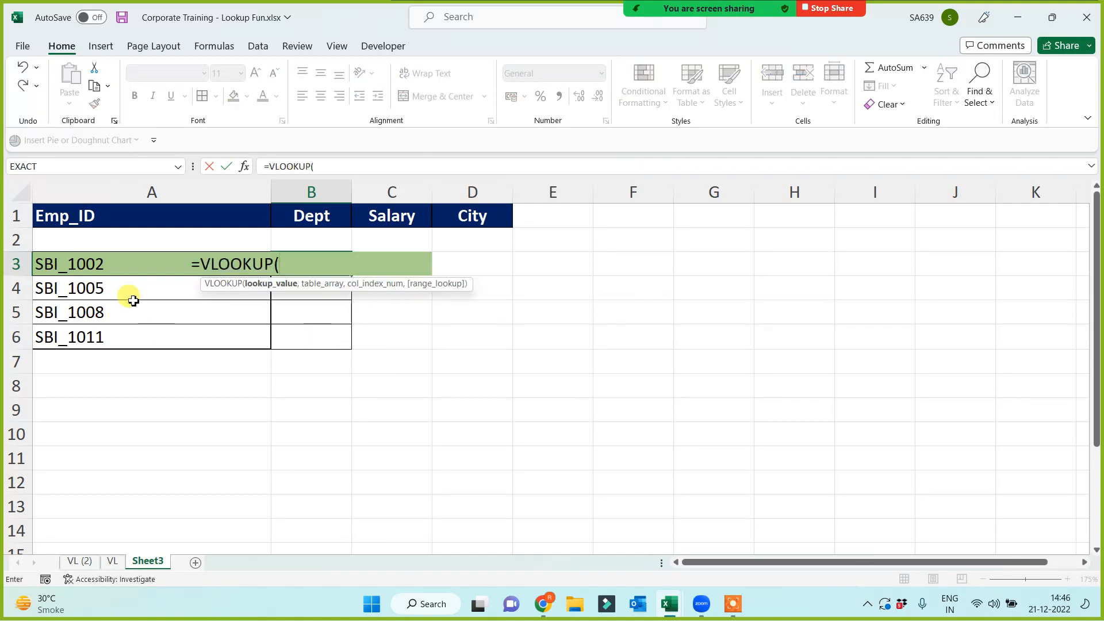
left_click(95, 266)
type(",")
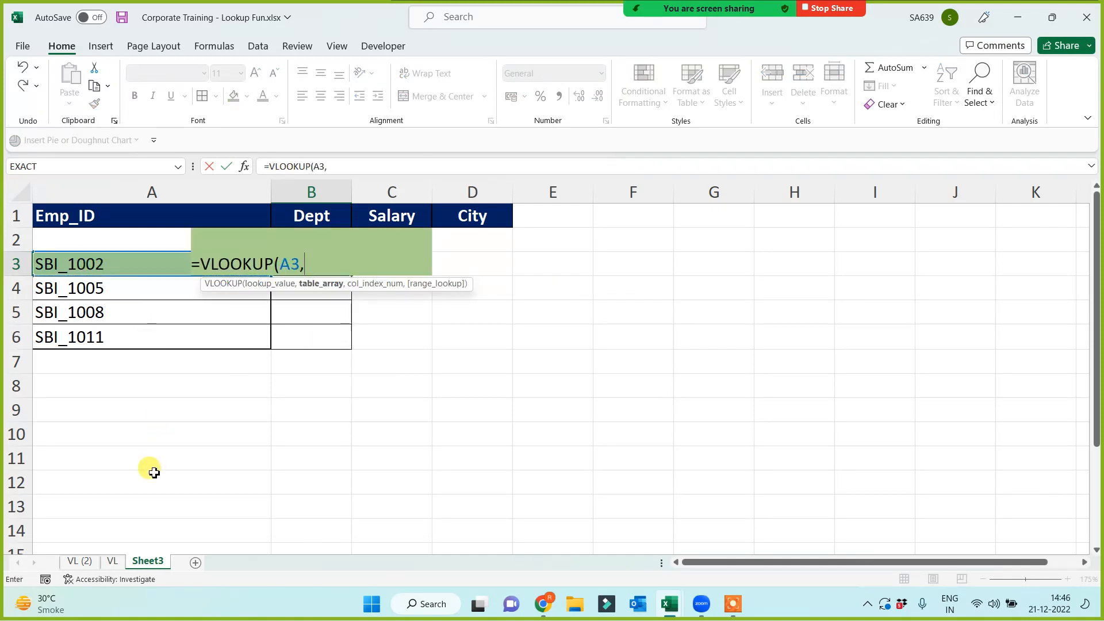
left_click(112, 563)
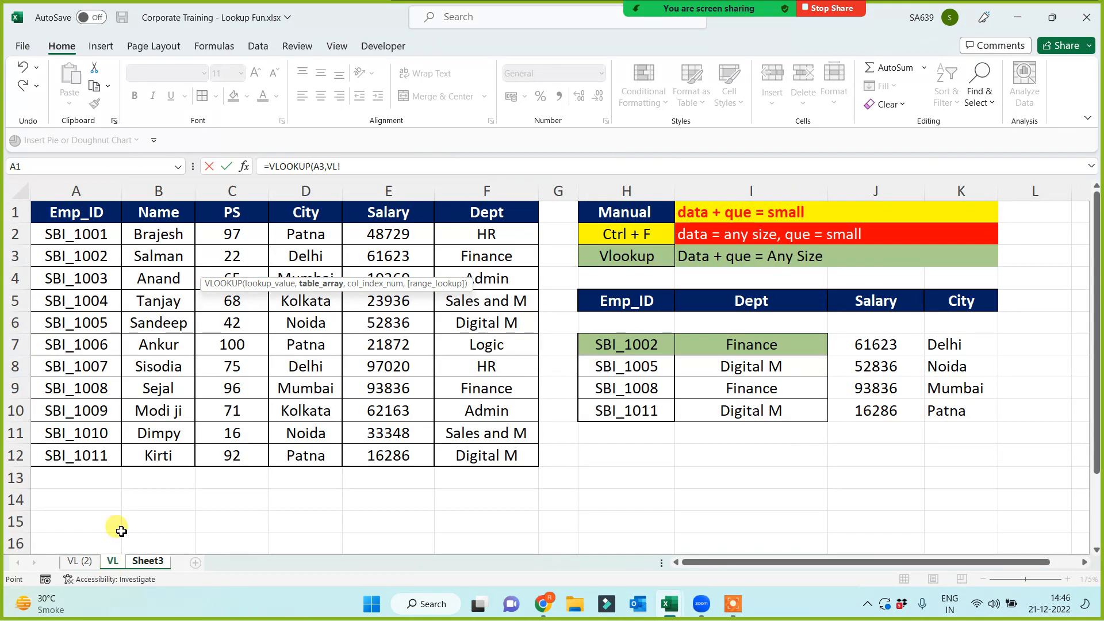
left_click_drag(81, 217, 493, 456)
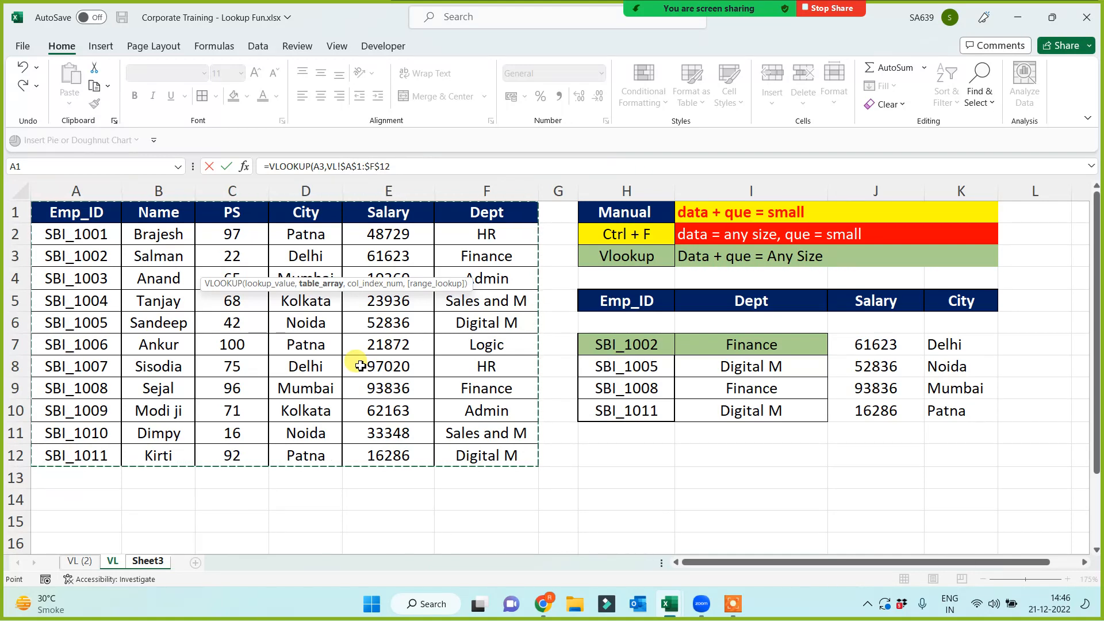
type(",")
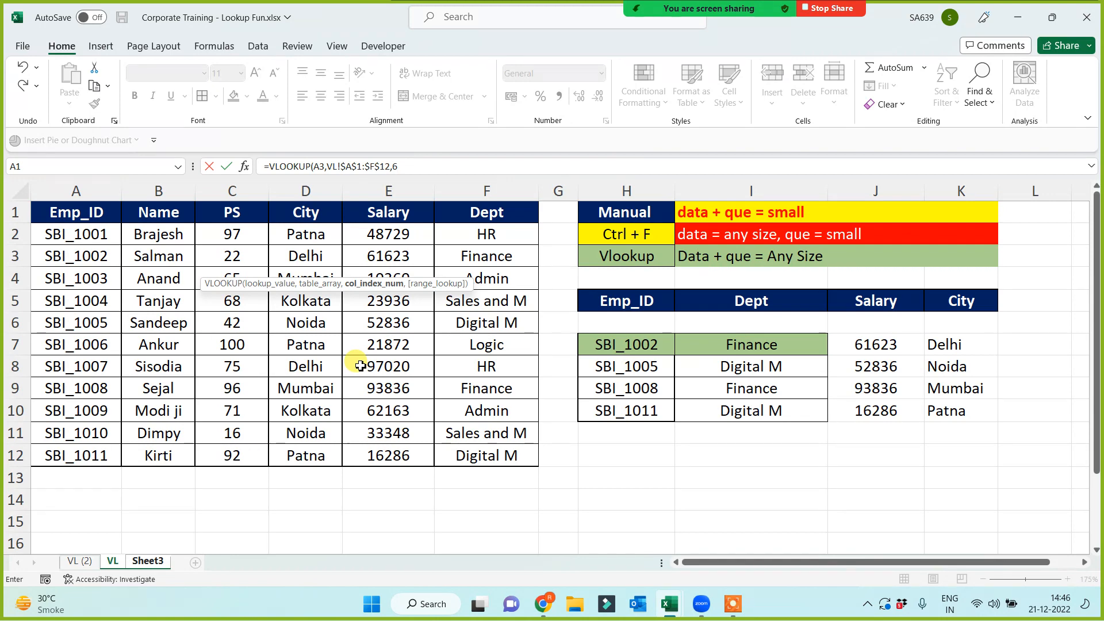
type("6,0")
key("Return")
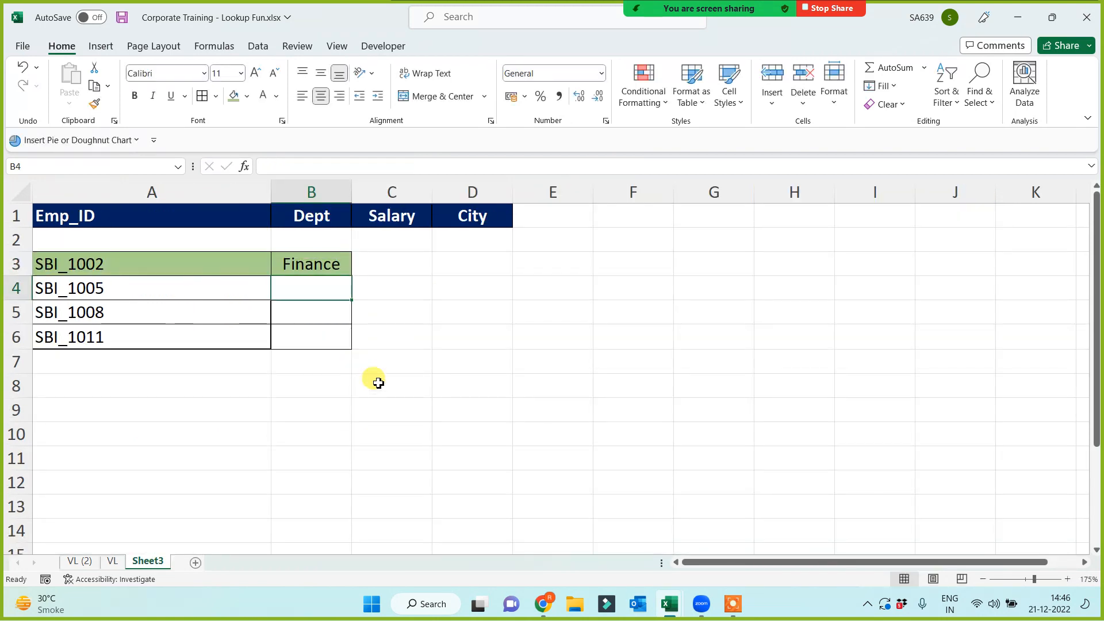
- Fill the department lookup formula from B3 down to B6 and slightly widen column B
left_click(332, 223)
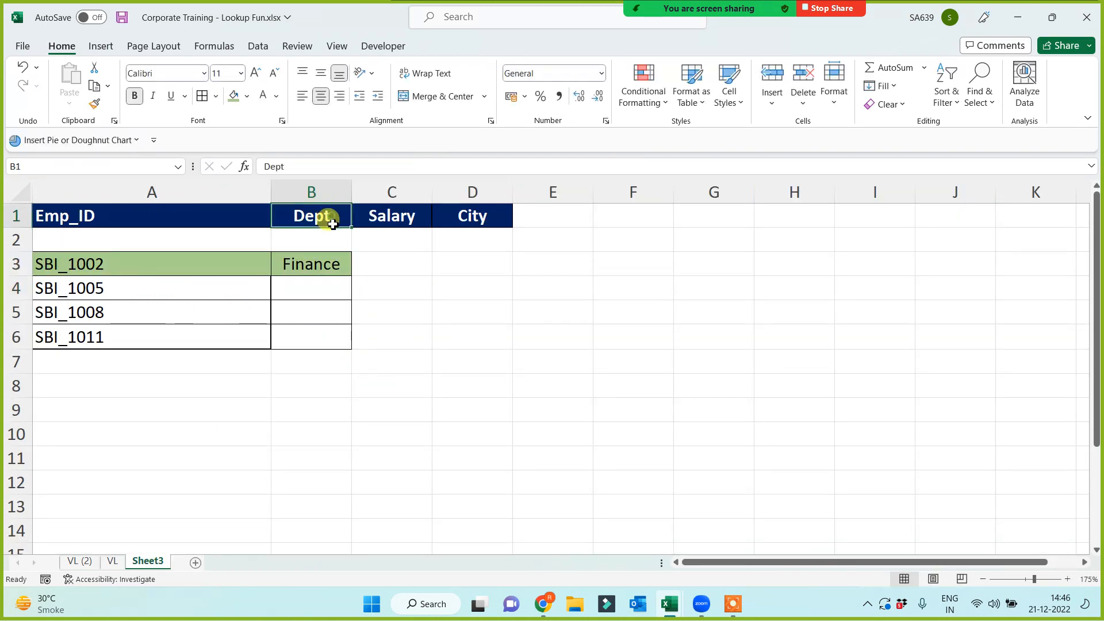
left_click(327, 260)
left_click_drag(351, 275, 347, 345)
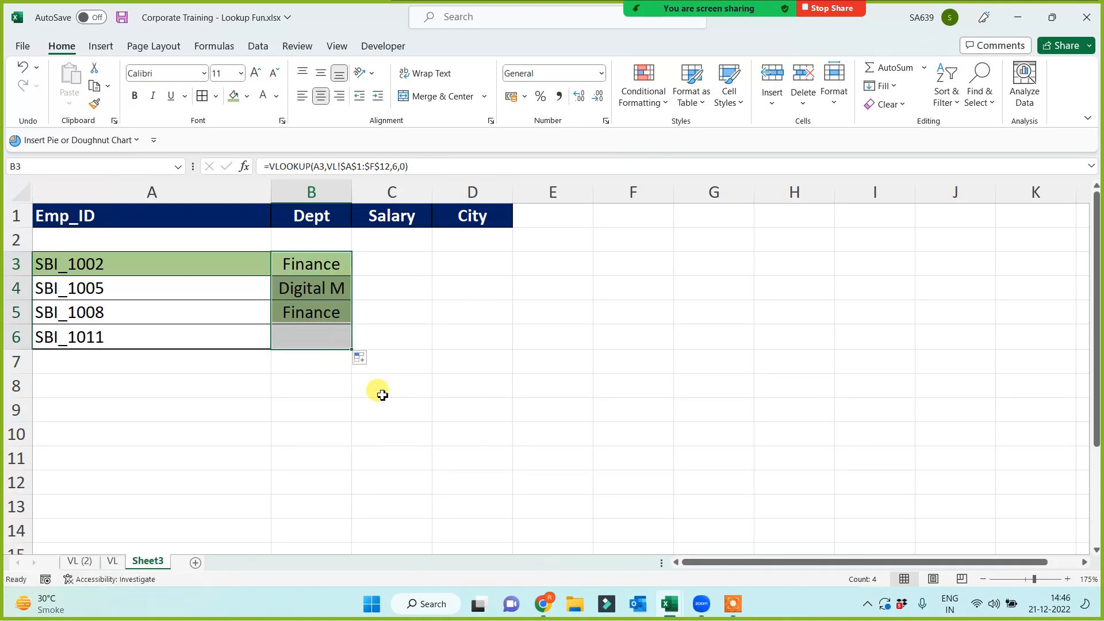
left_click(407, 409)
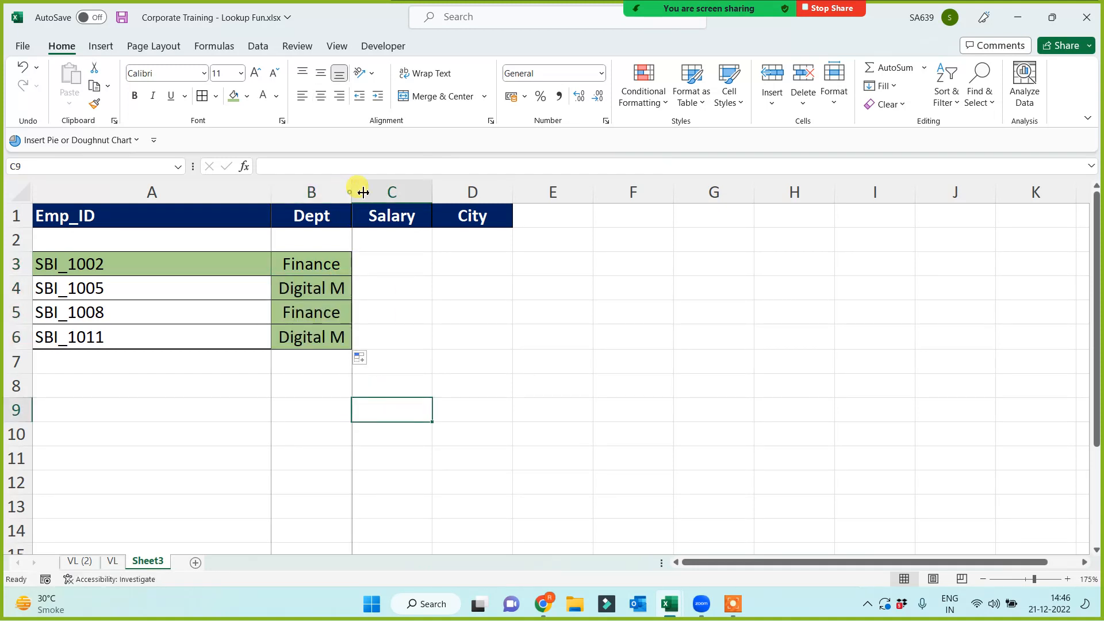
left_click_drag(352, 192, 374, 192)
left_click(372, 394)
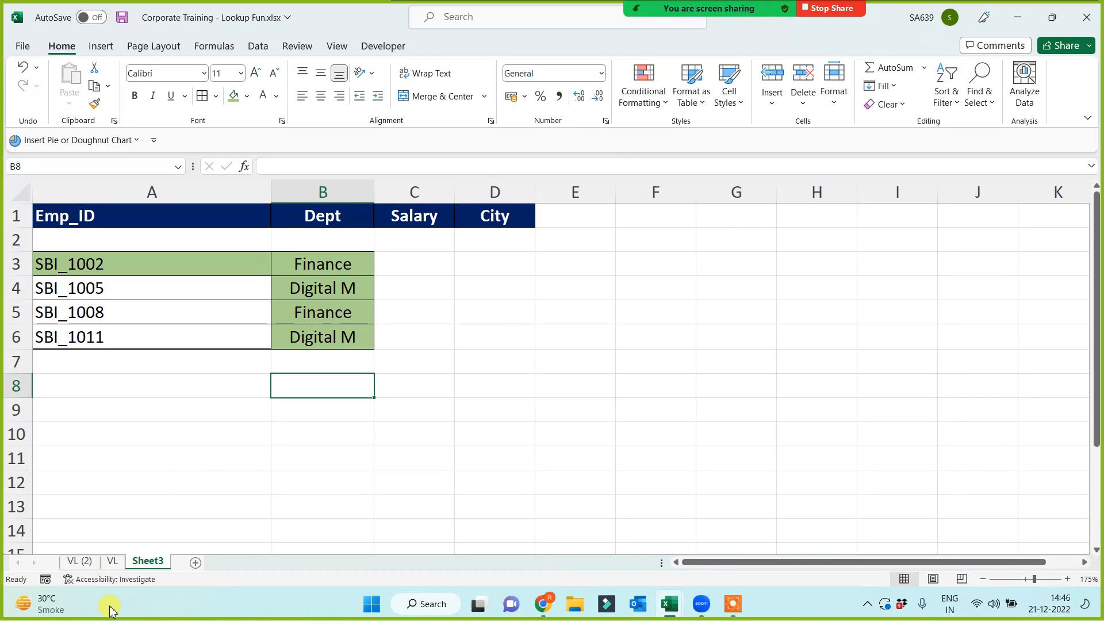
- Review the lookup tables on the VL (2) sheet and Sheet3, ending on the VL sheet
left_click(80, 562)
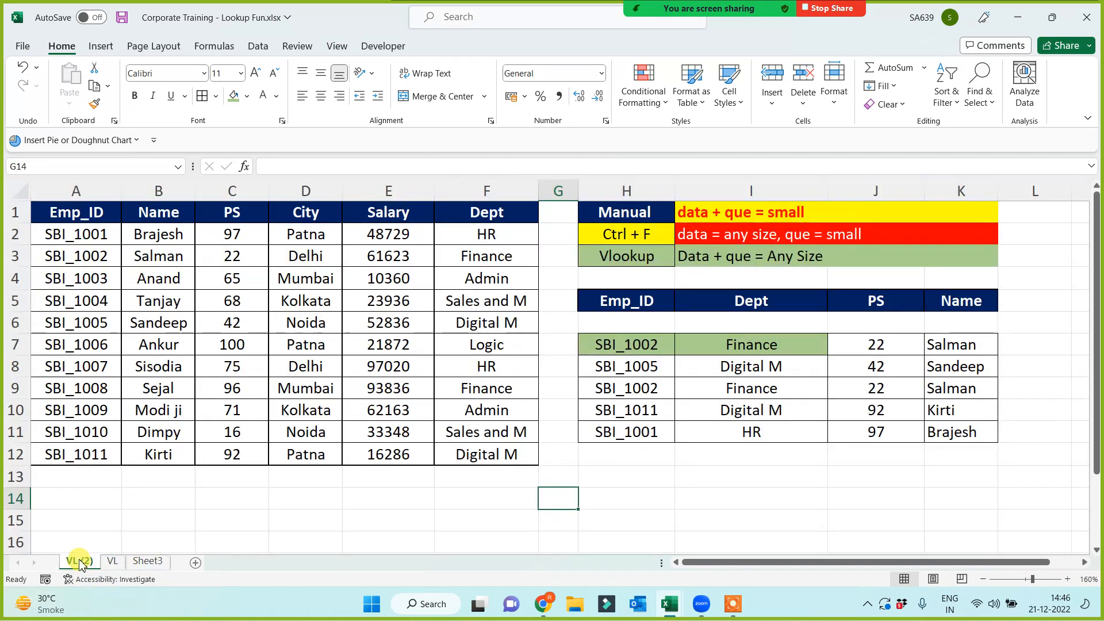
left_click(148, 562)
left_click(307, 492)
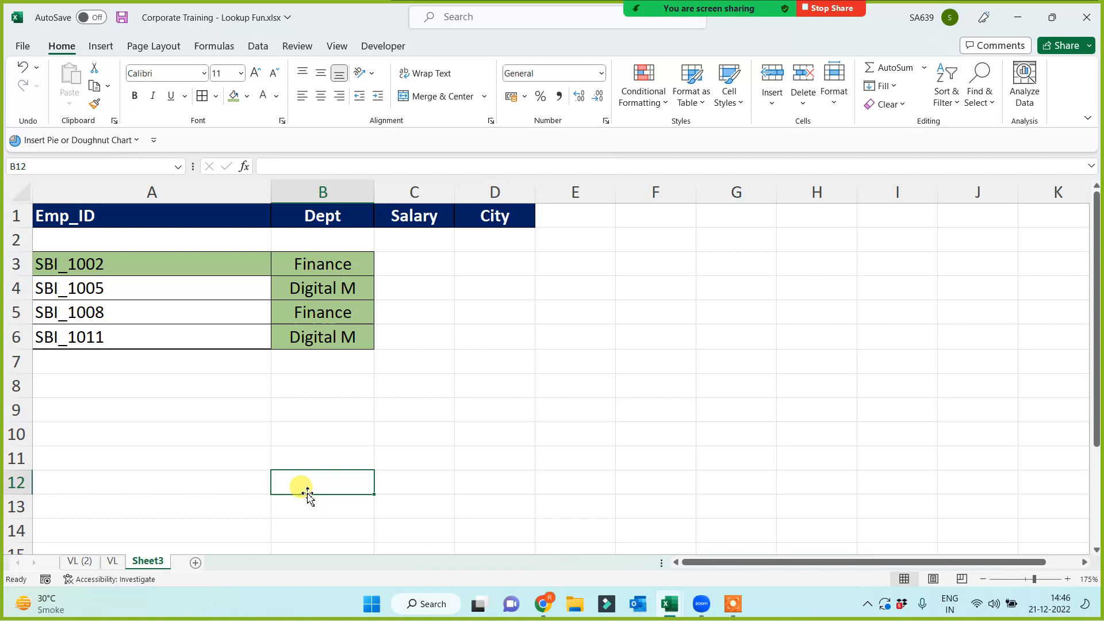
left_click(112, 561)
left_click(276, 516)
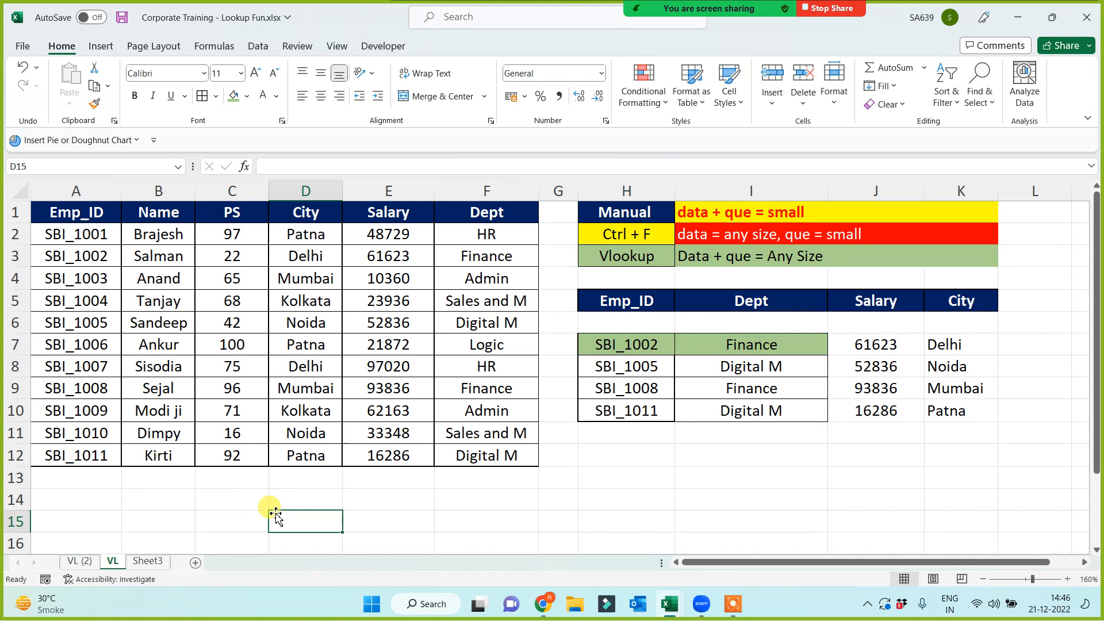
- Look through the Zoom meeting's participant list and minimize it
mouse_move(730, 8)
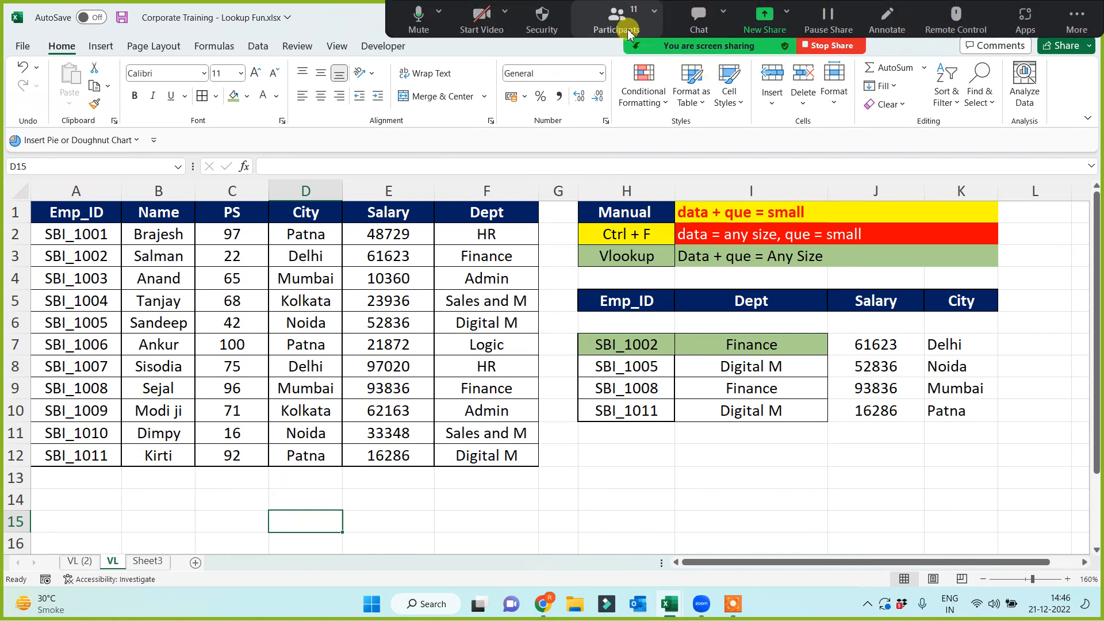
left_click(628, 33)
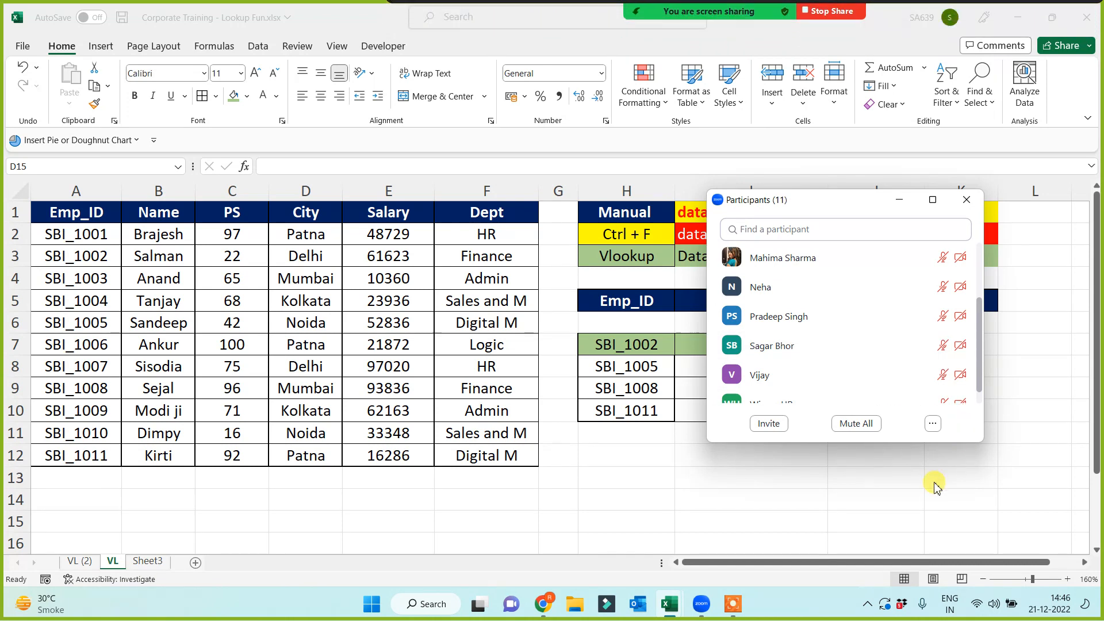
left_click_drag(978, 356, 981, 285)
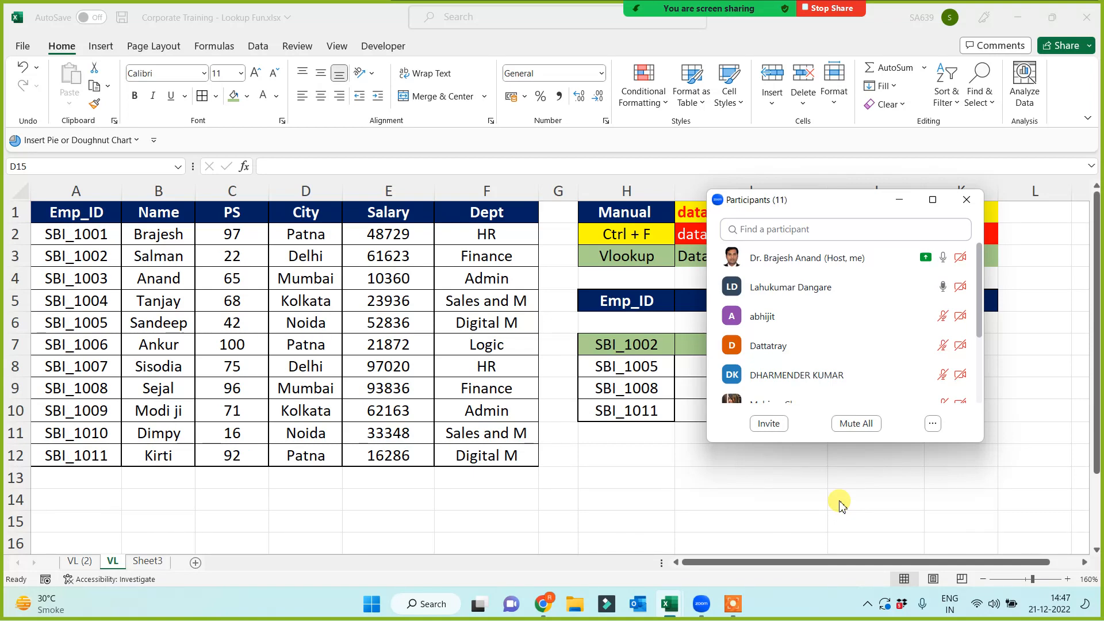
left_click(900, 198)
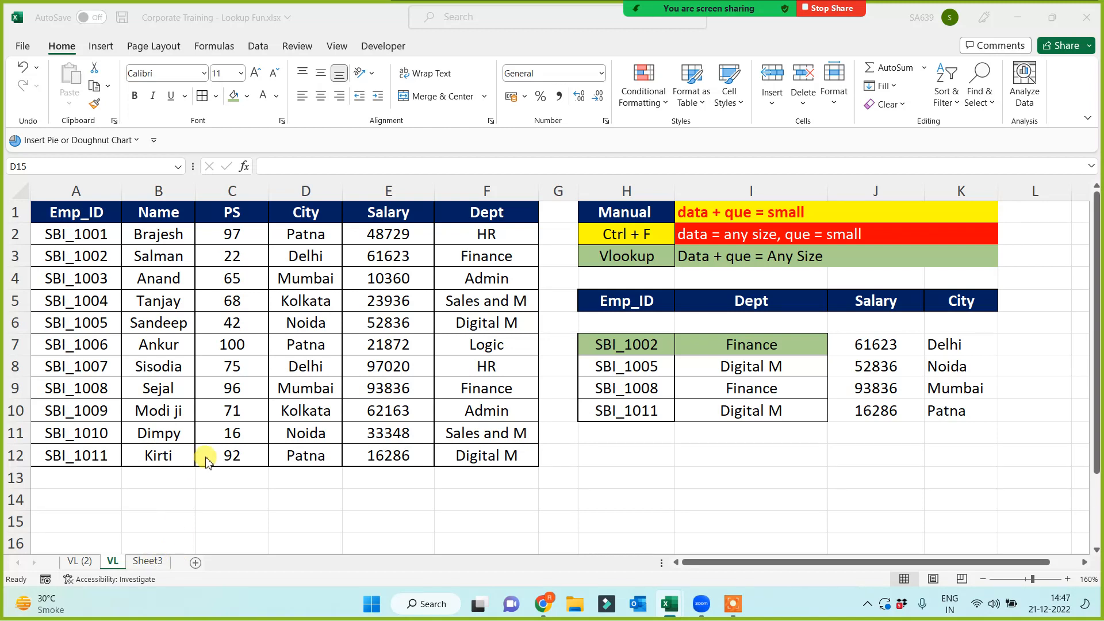
- Examine the whole-column table range A:F in the department lookup formula in I7
left_click(759, 369)
left_click(745, 345)
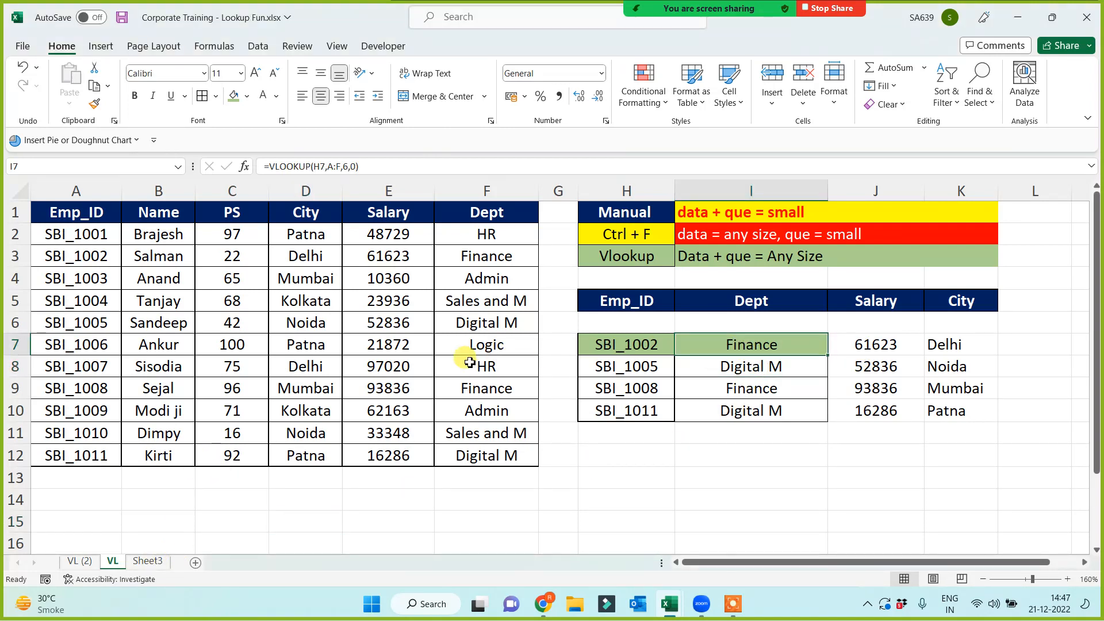
key("F2")
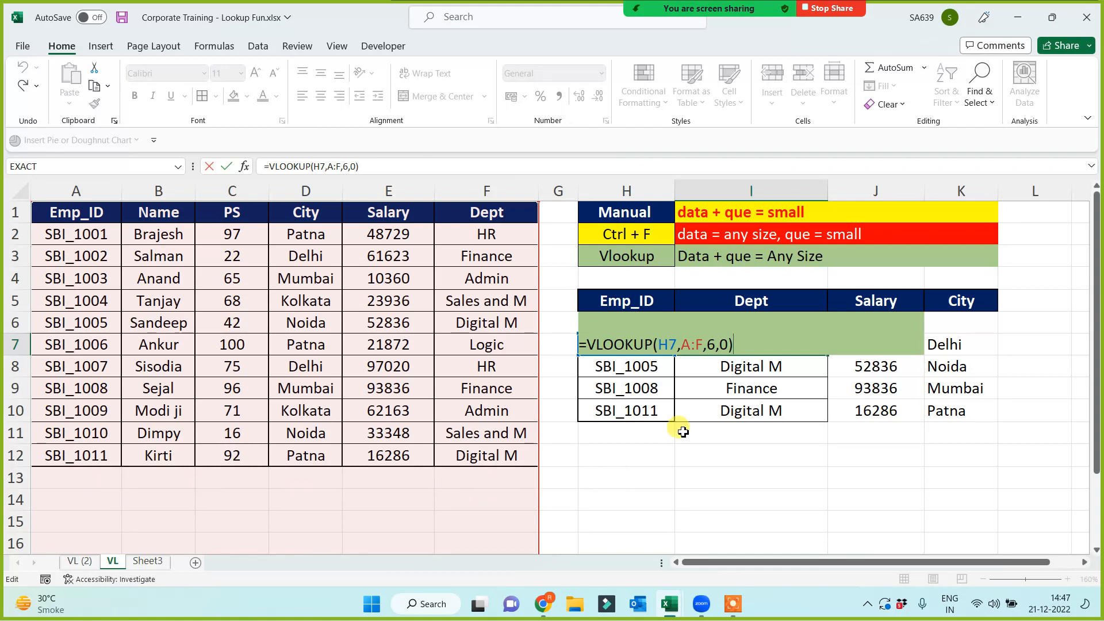
double_click(690, 348)
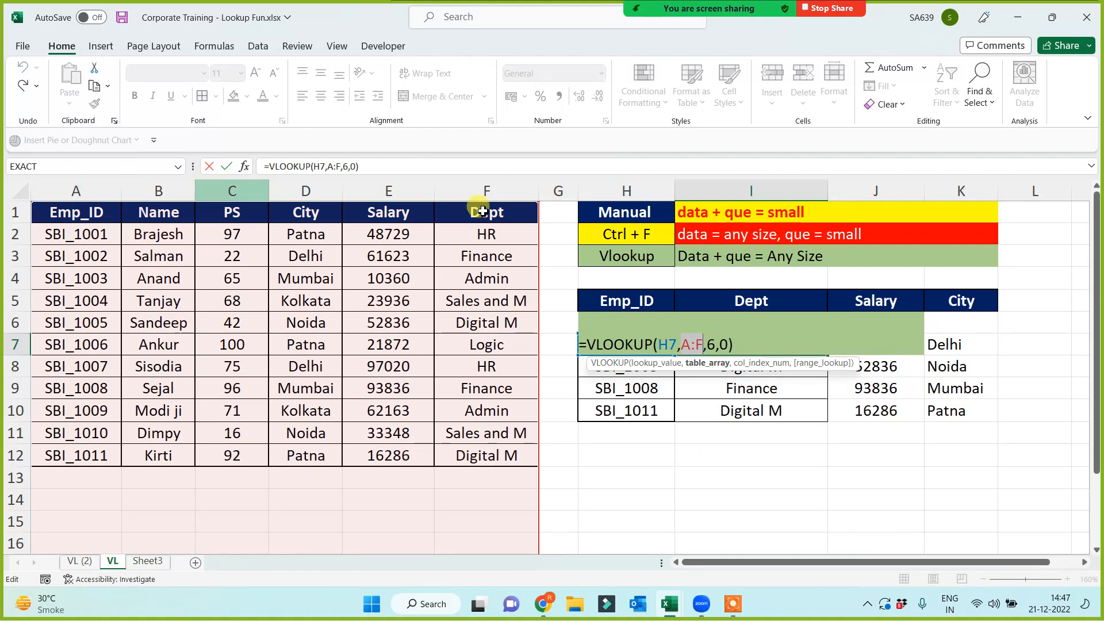
key("Return")
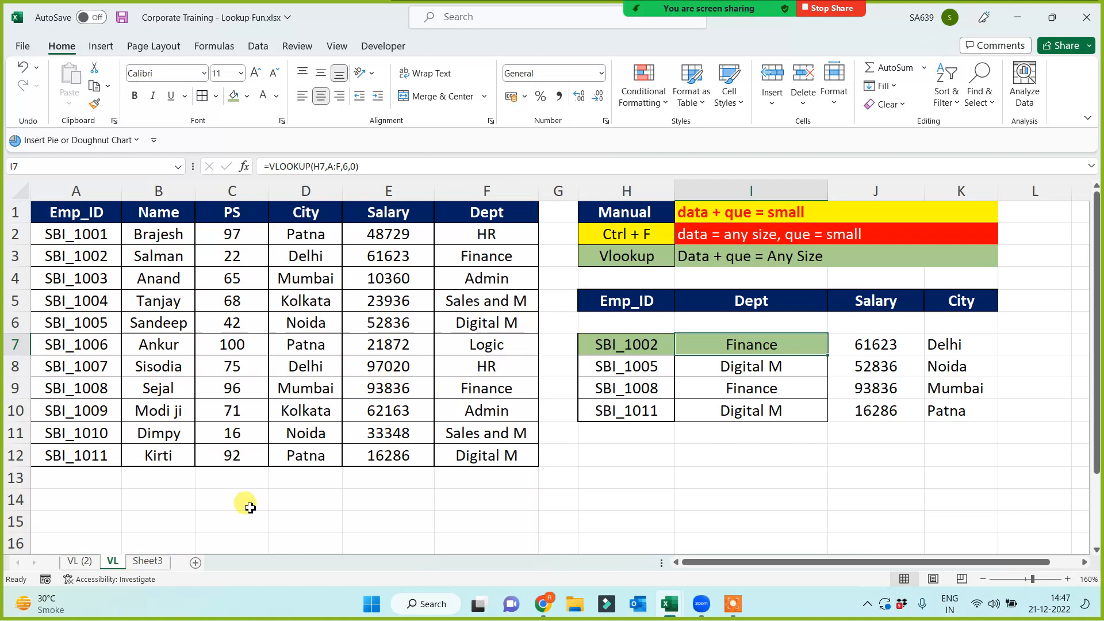
- Inspect the locked-range formula in I7 on VL (2), and review columns A:F on the VL sheet for comparison
left_click(75, 561)
left_click(725, 347)
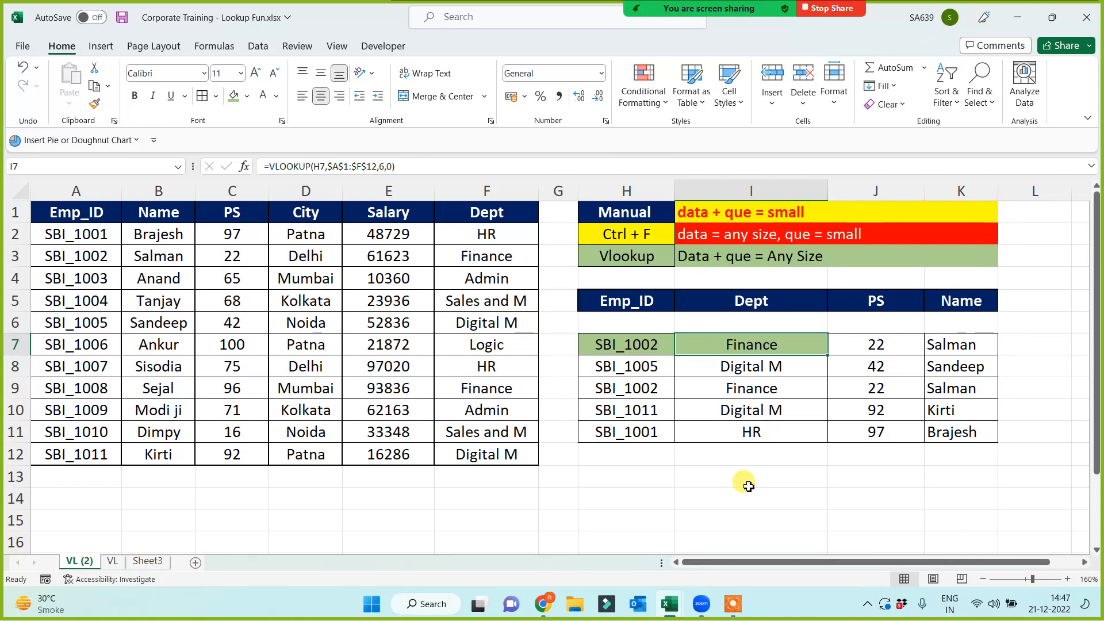
left_click(112, 560)
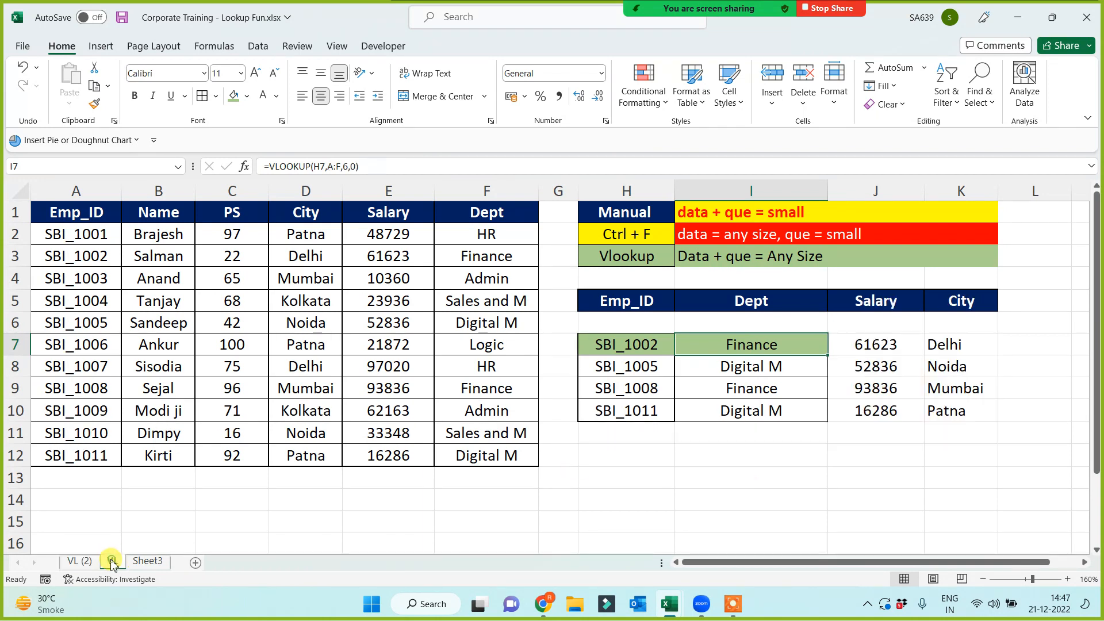
left_click_drag(101, 191, 495, 192)
left_click(662, 486)
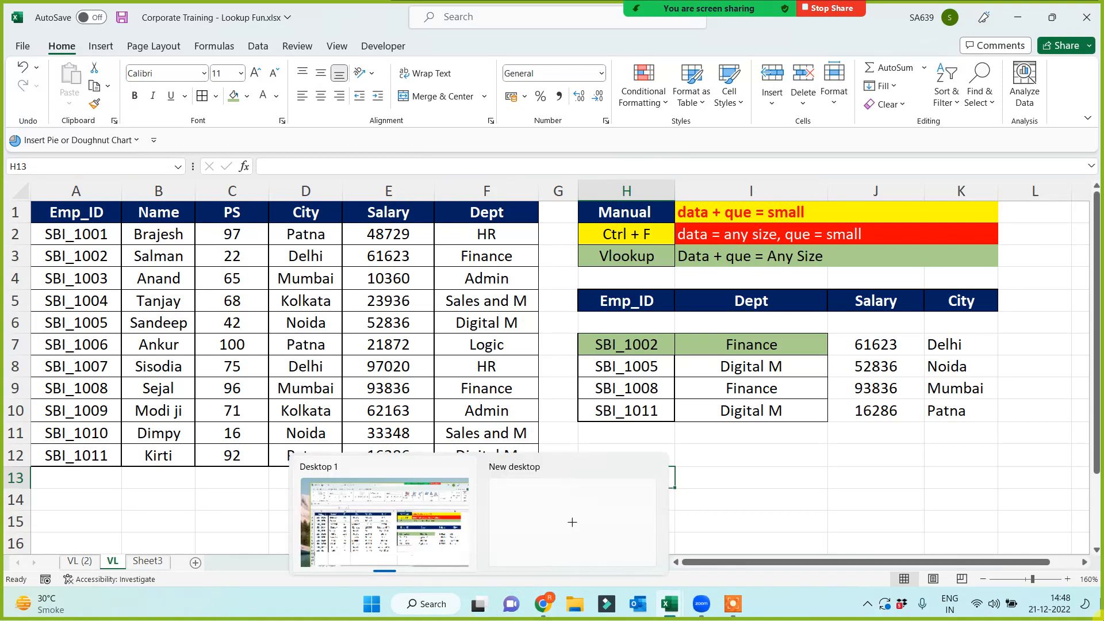
left_click(599, 454)
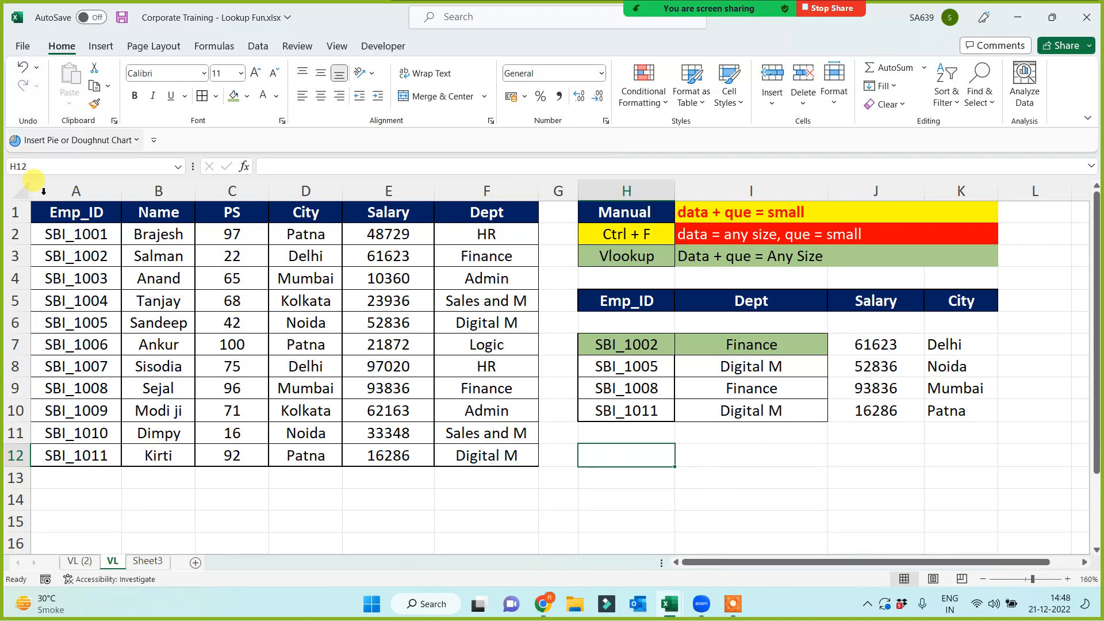
- Review the employee data range A1:F12 on the VL sheet and the locked table range in the I7 formula on VL (2)
left_click_drag(67, 215, 510, 453)
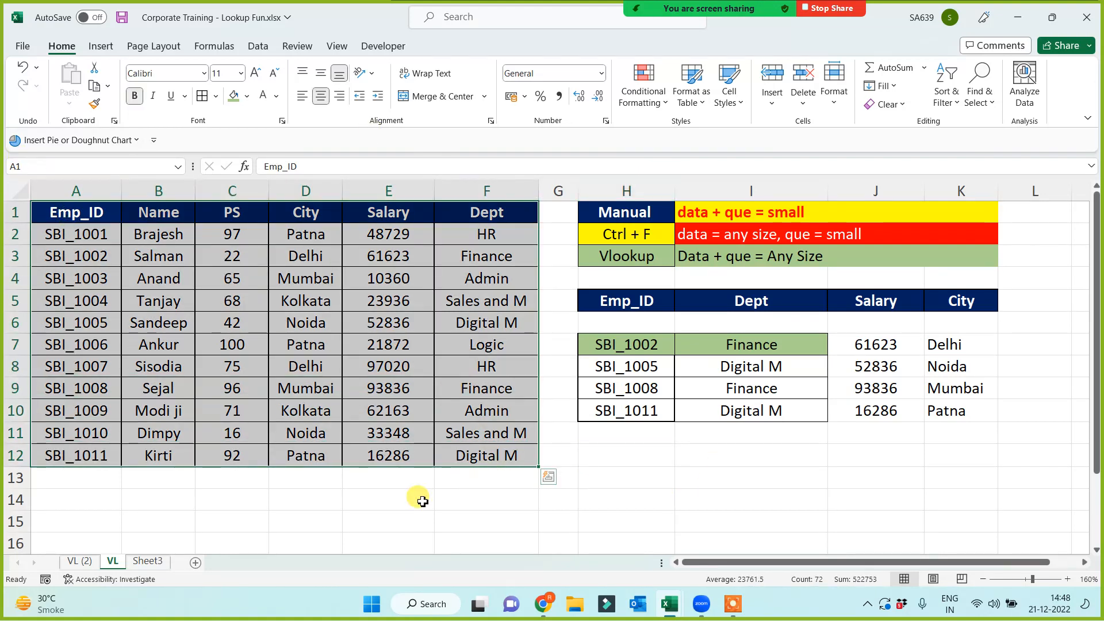
left_click(373, 499)
left_click(63, 498)
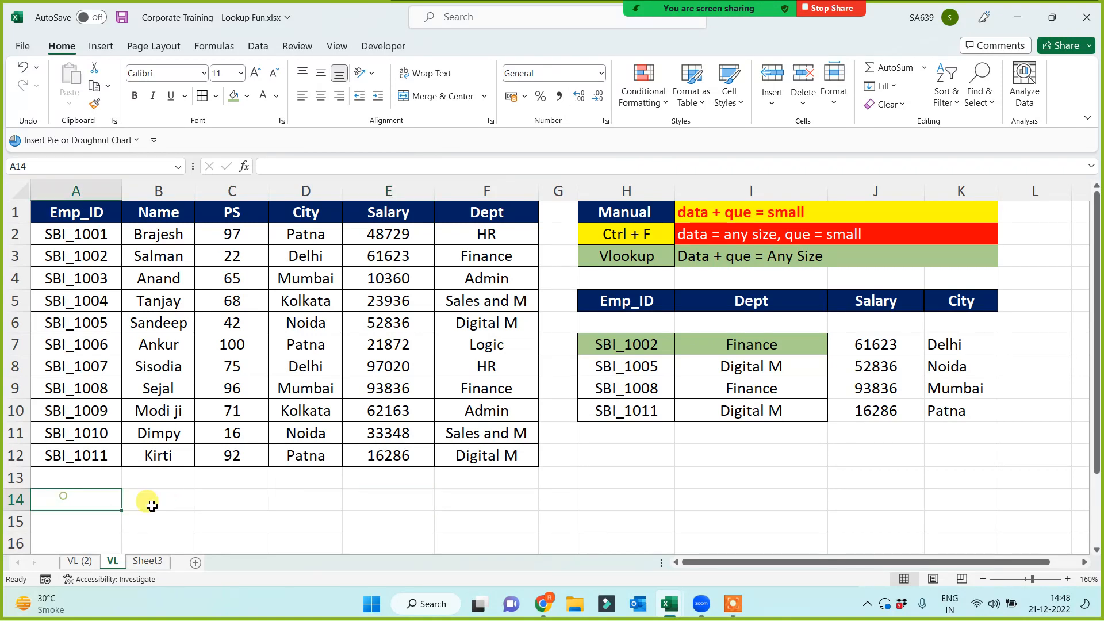
left_click(79, 560)
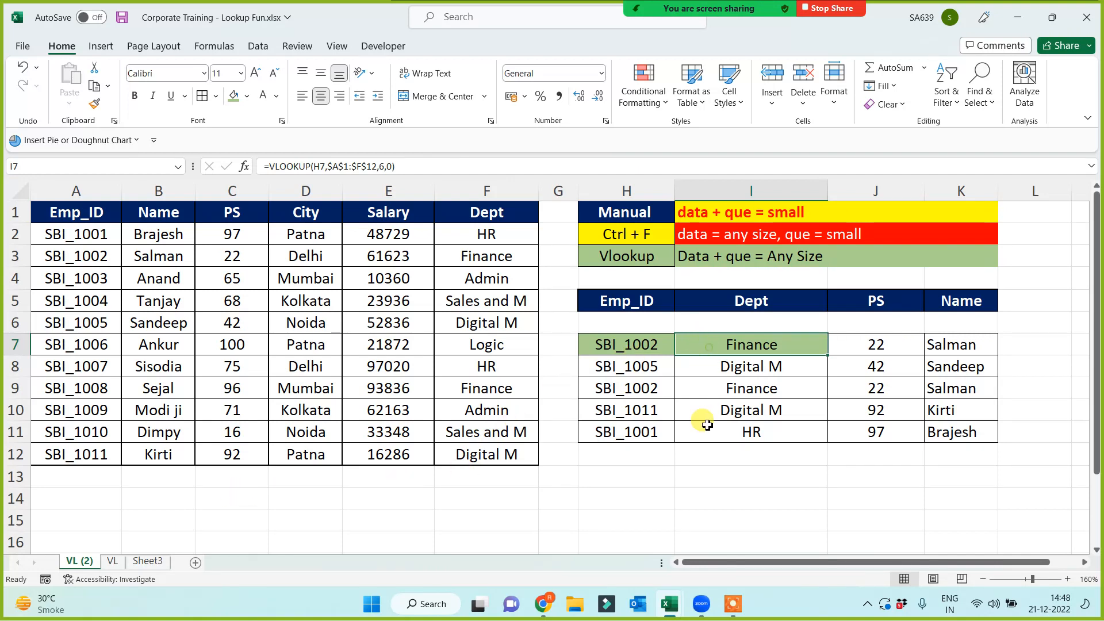
key("F2")
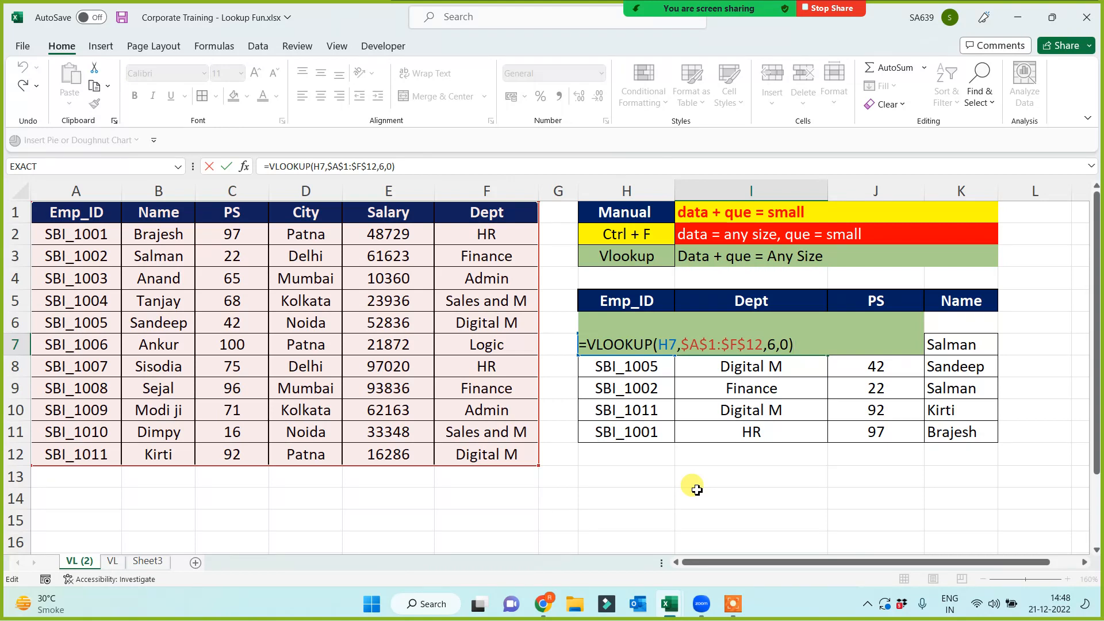
key("Escape")
left_click(675, 484)
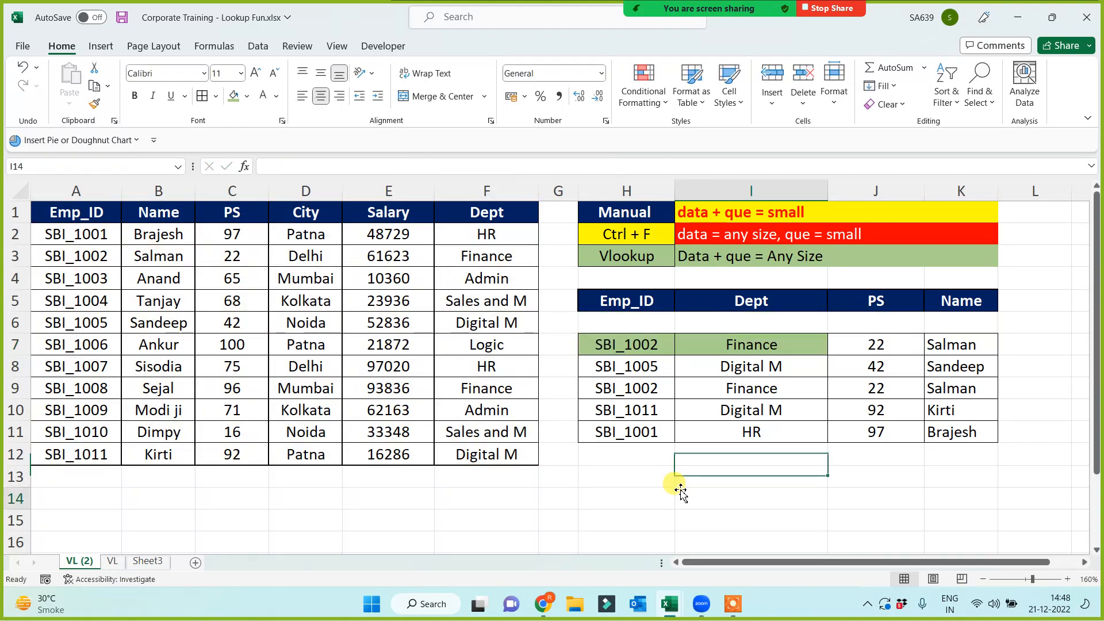
left_click(682, 494)
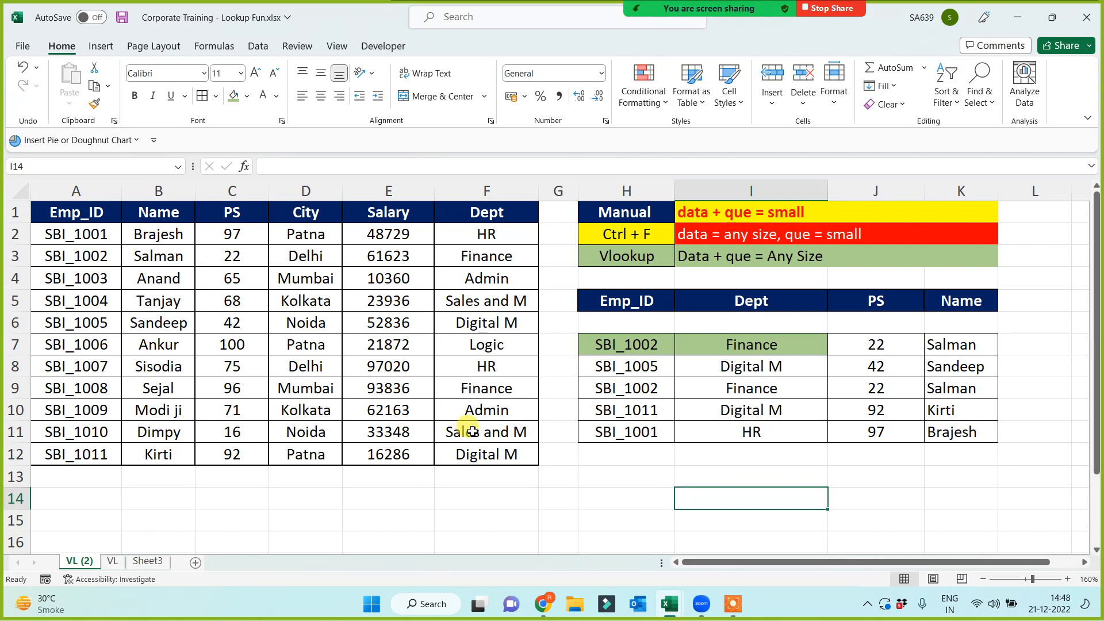
left_click(263, 508)
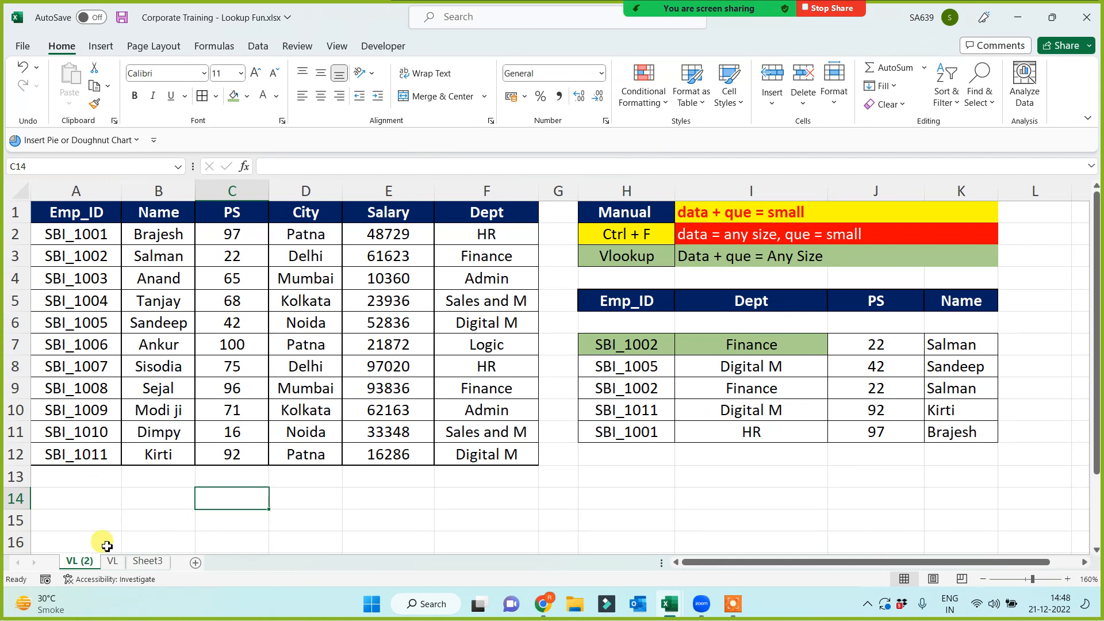
- Create a copy of the VL (2) sheet in front of it and rename the copy VL with Name Manager
right_click(84, 567)
left_click(126, 422)
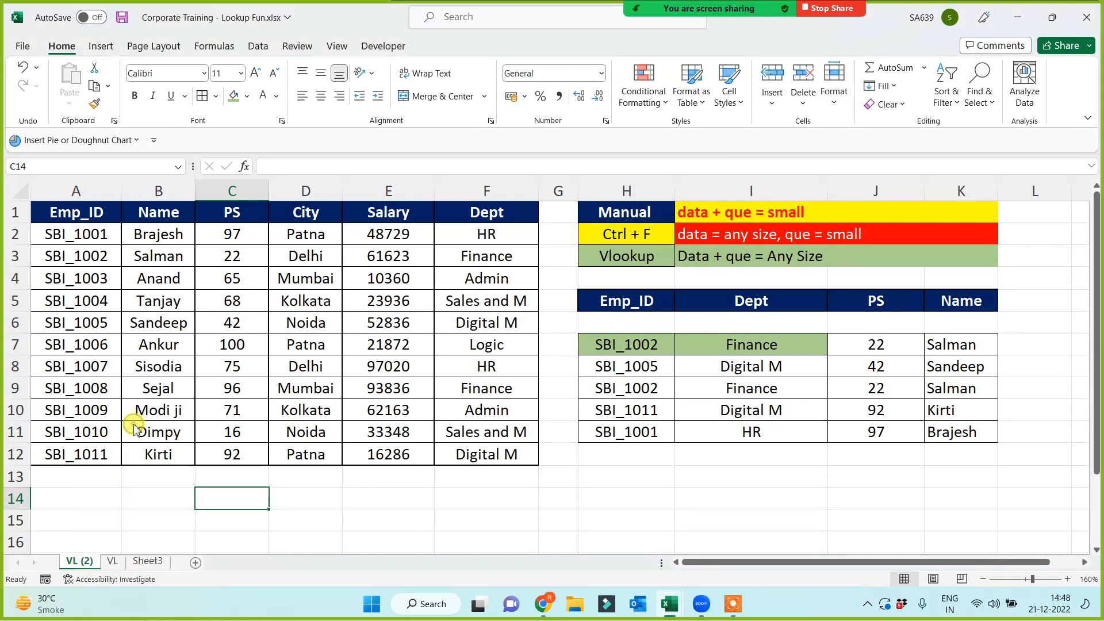
left_click(43, 504)
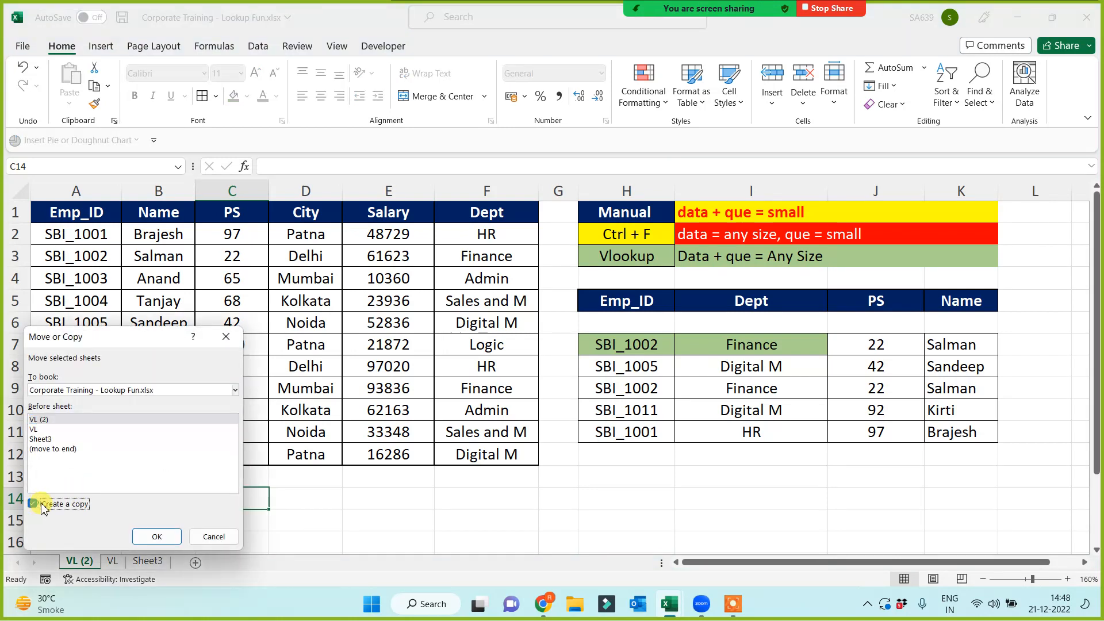
left_click(157, 536)
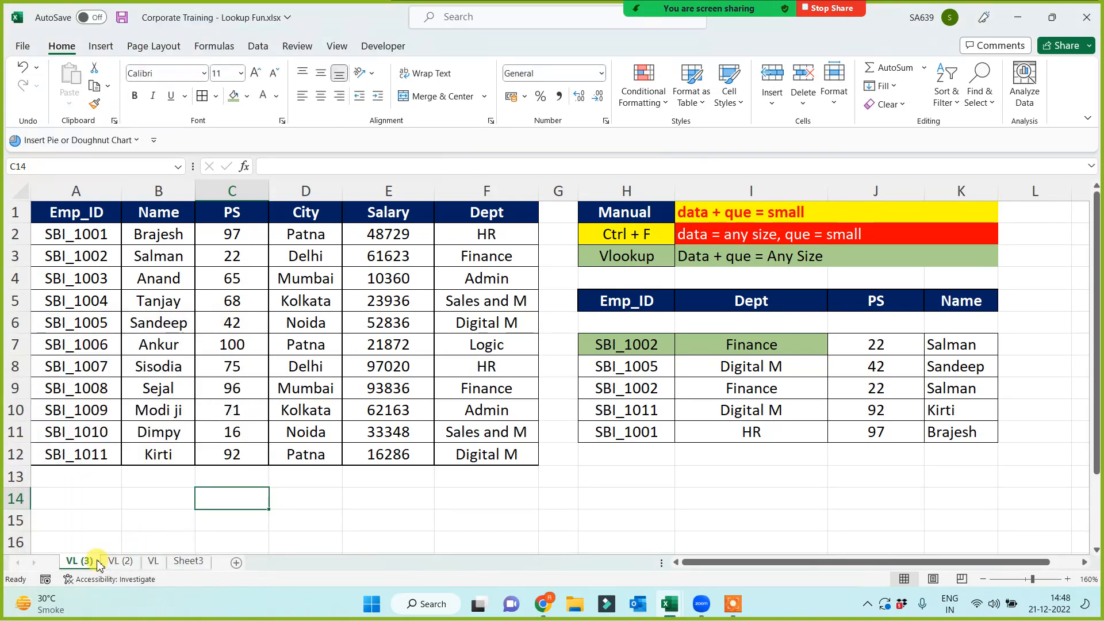
type("VL")
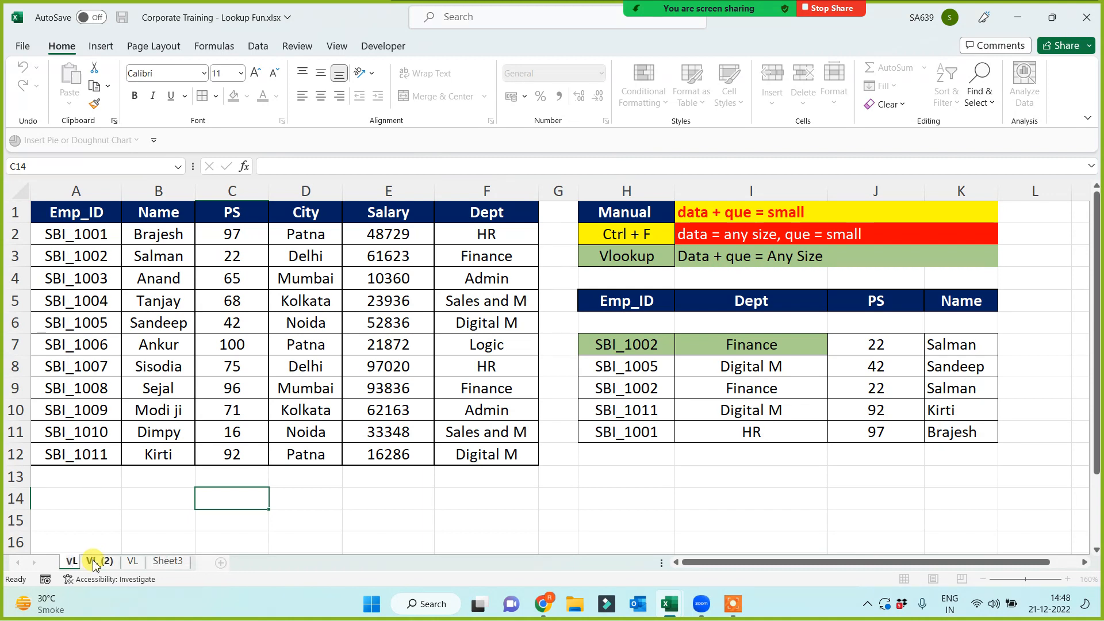
type(" with N")
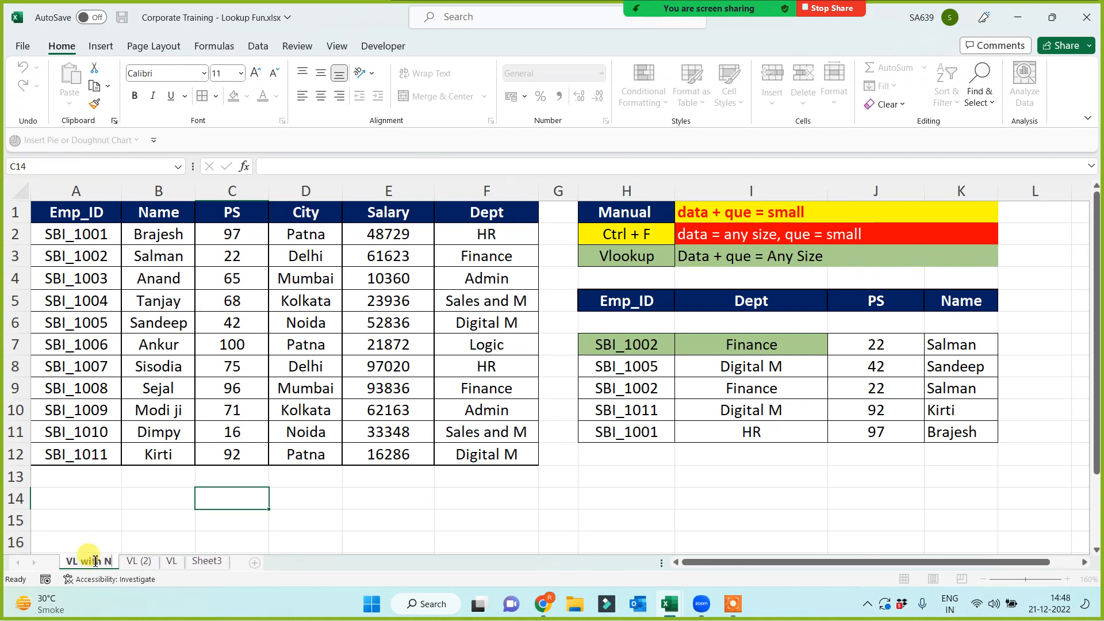
type("ame Manager")
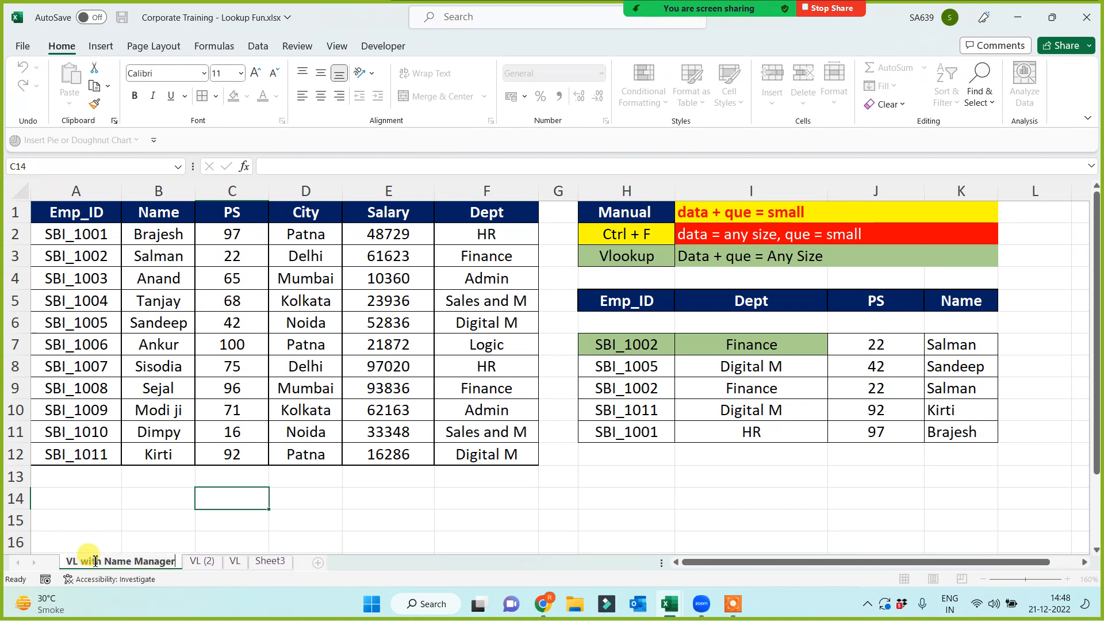
left_click(362, 502)
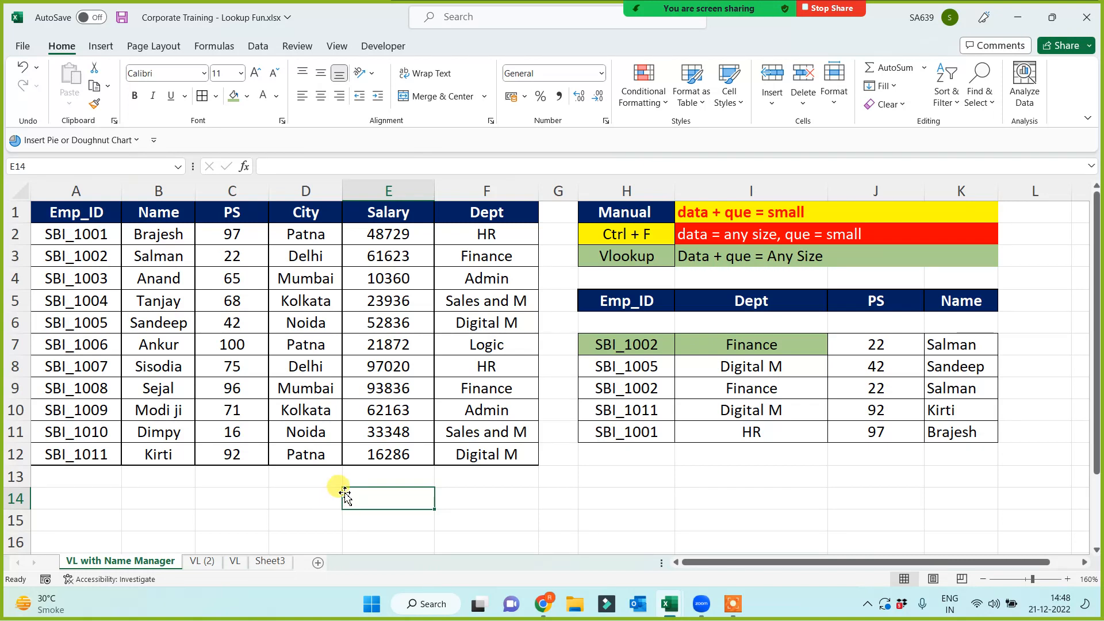
left_click(81, 483)
left_click_drag(101, 496, 439, 530)
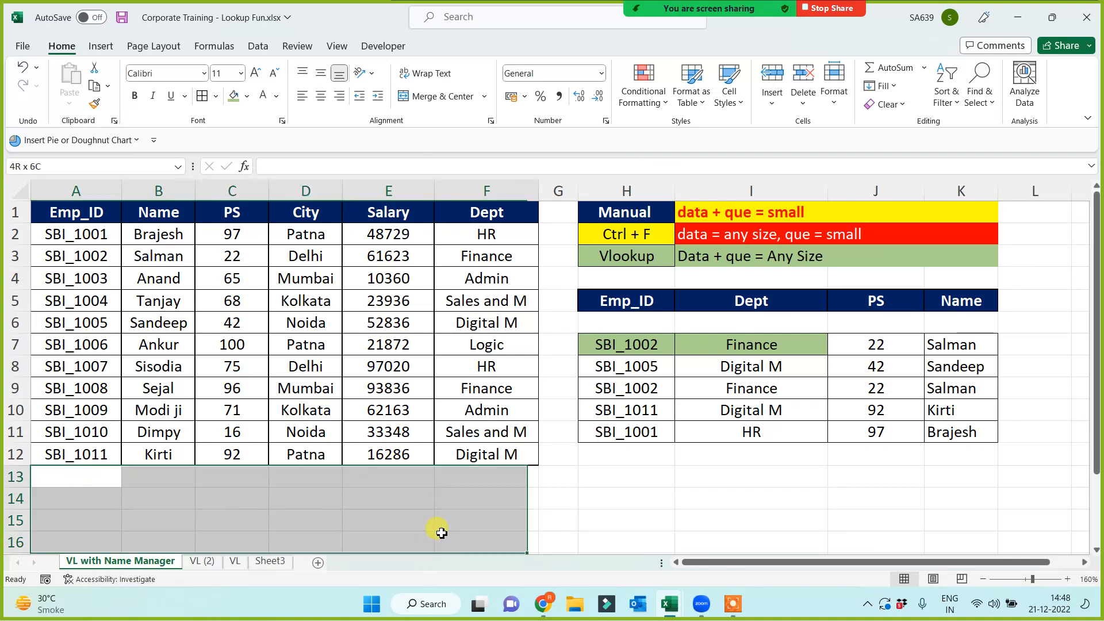
left_click(334, 483)
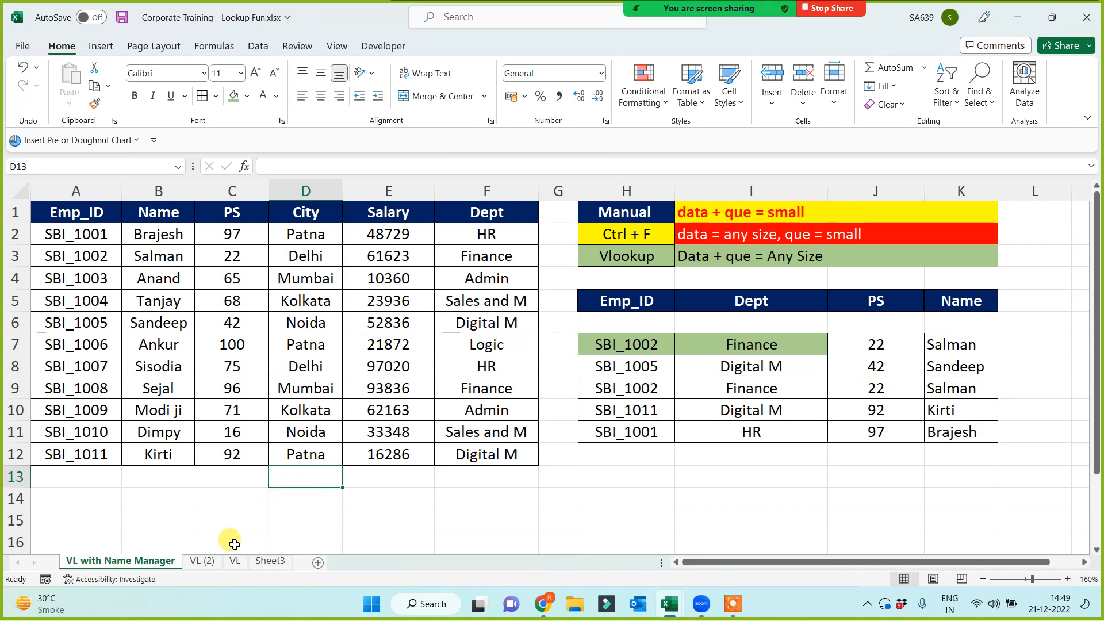
left_click_drag(72, 212, 485, 454)
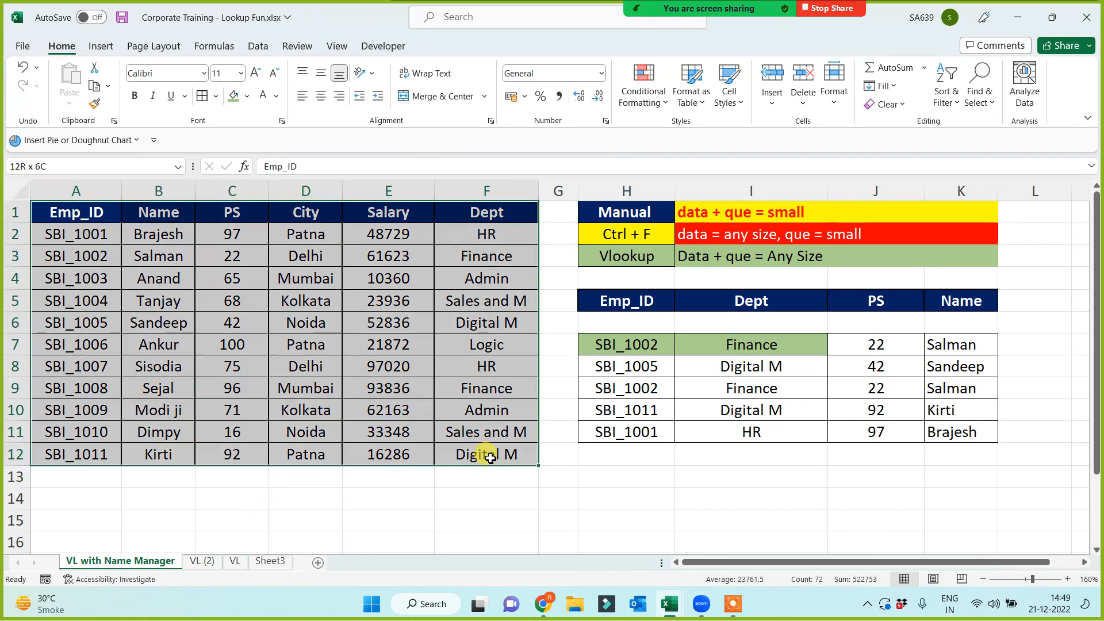
- Clear the department lookup formulas from B3:B6 on Sheet3
left_click(235, 560)
left_click(272, 563)
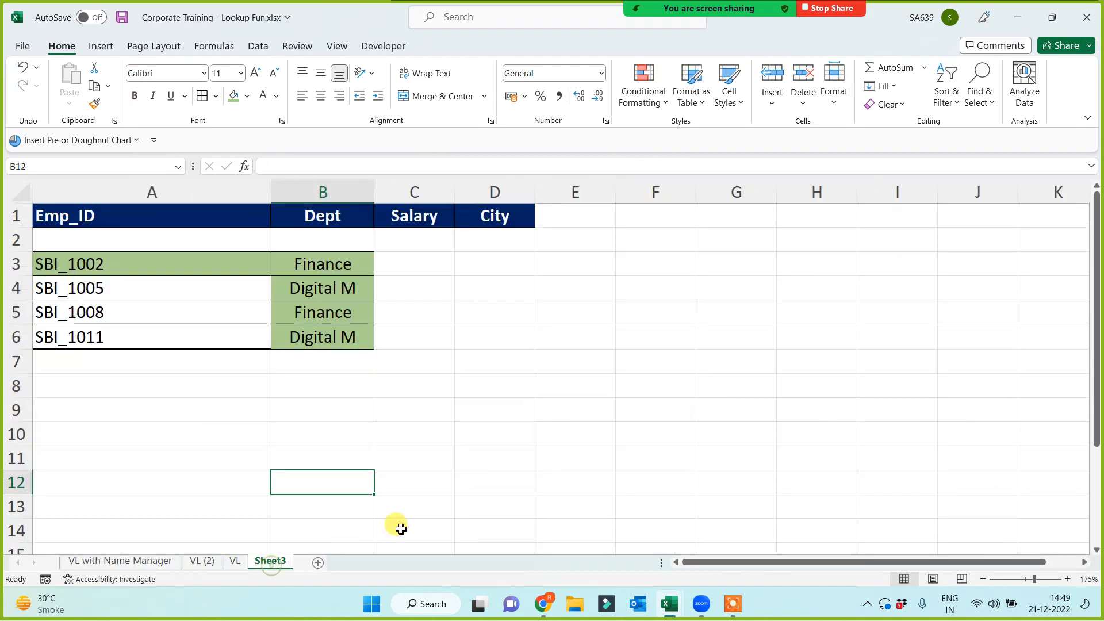
left_click_drag(315, 262, 335, 334)
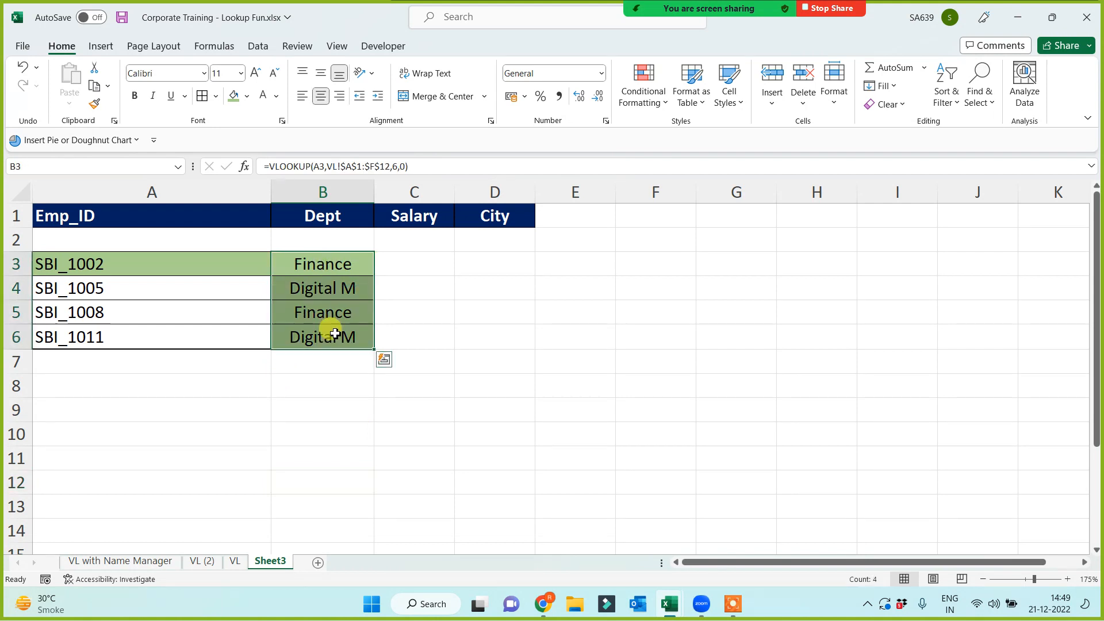
key("Delete")
left_click(343, 386)
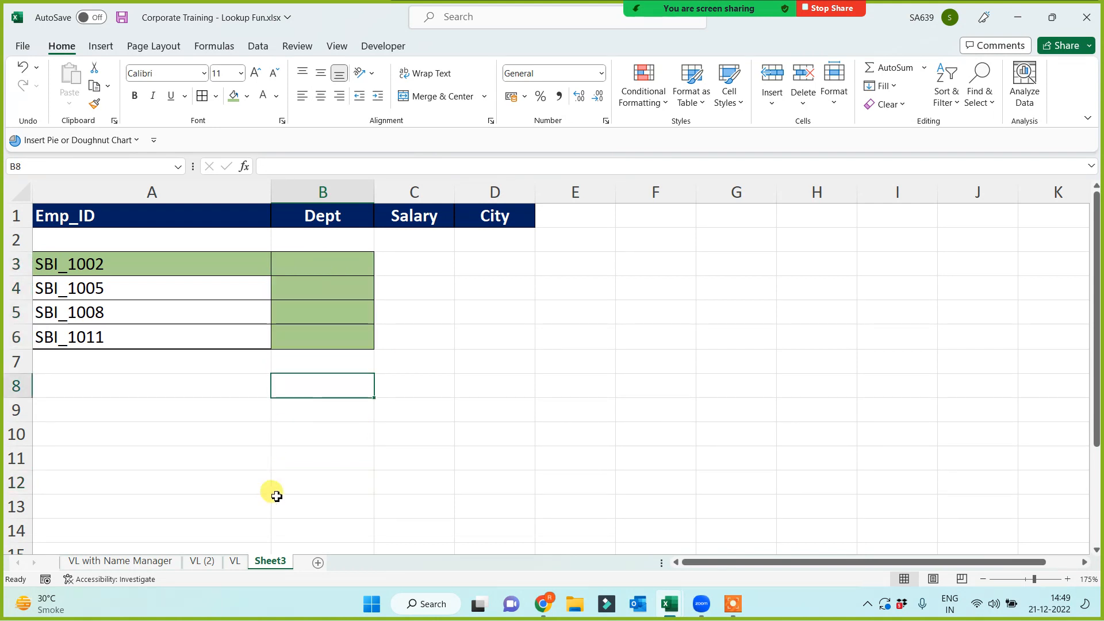
- Examine the employee data range A1:F12 on the VL and VL (2) sheets as the source for the Sheet3 department lookup
left_click(315, 269)
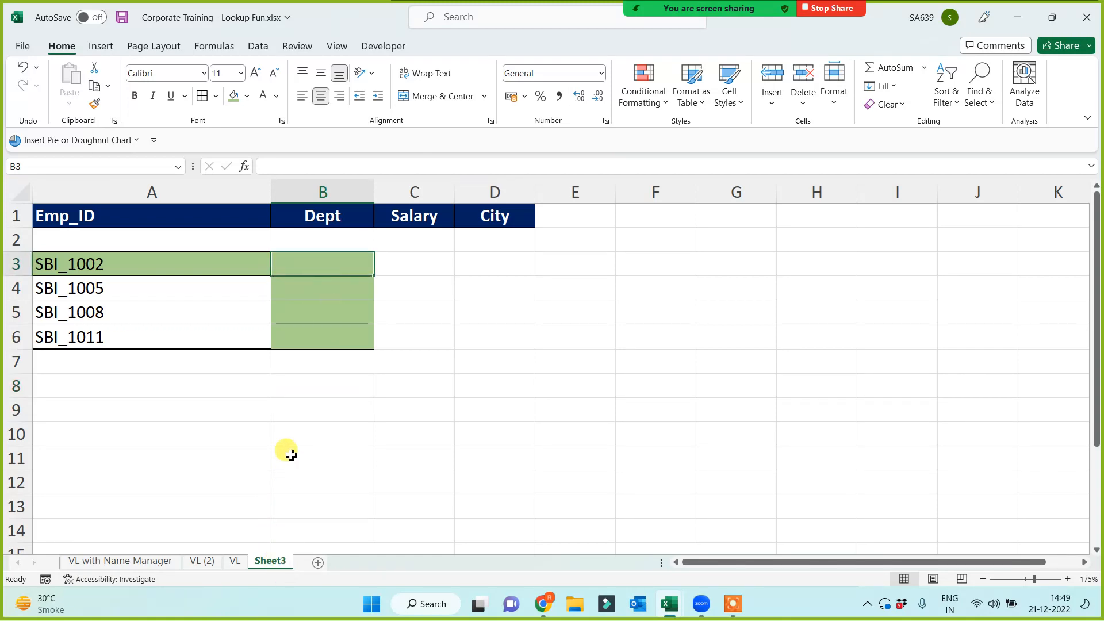
left_click(236, 560)
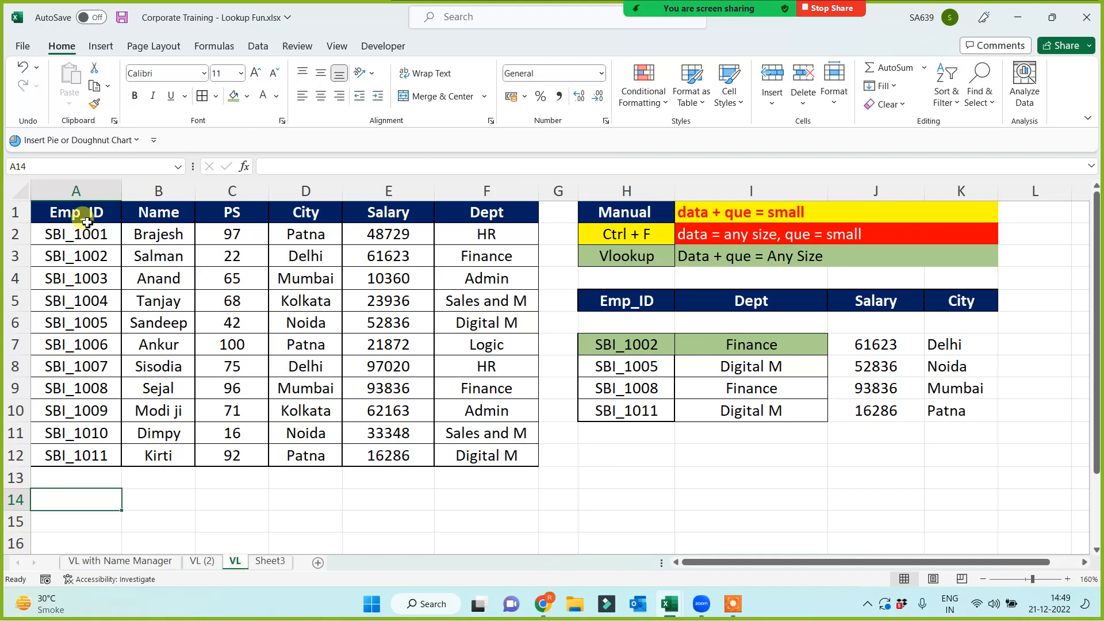
left_click_drag(86, 222, 460, 456)
left_click(622, 482)
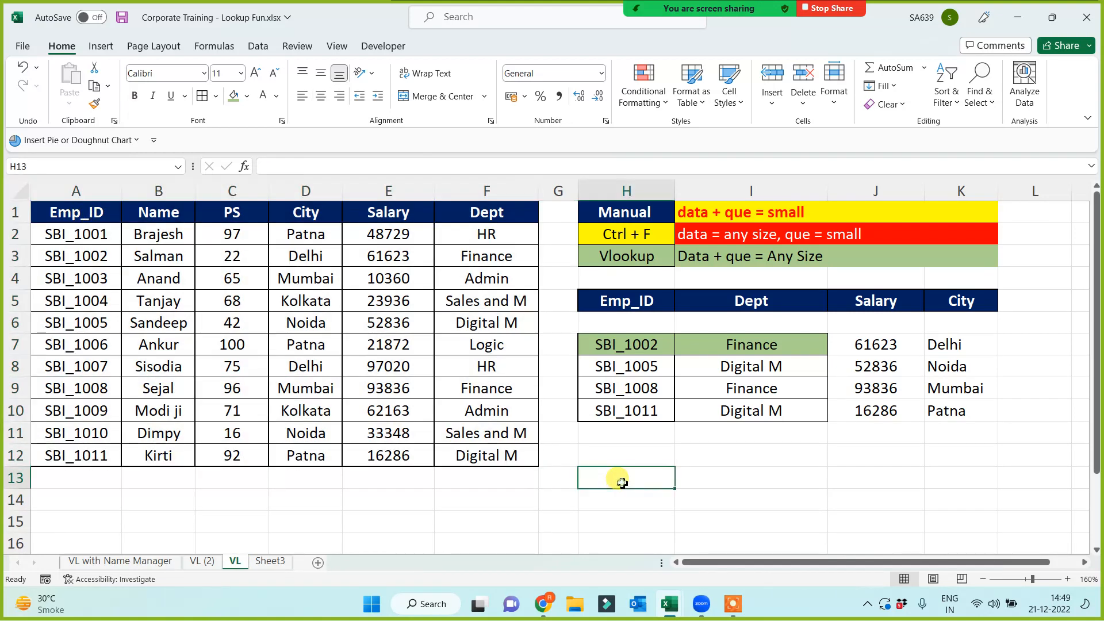
left_click(211, 562)
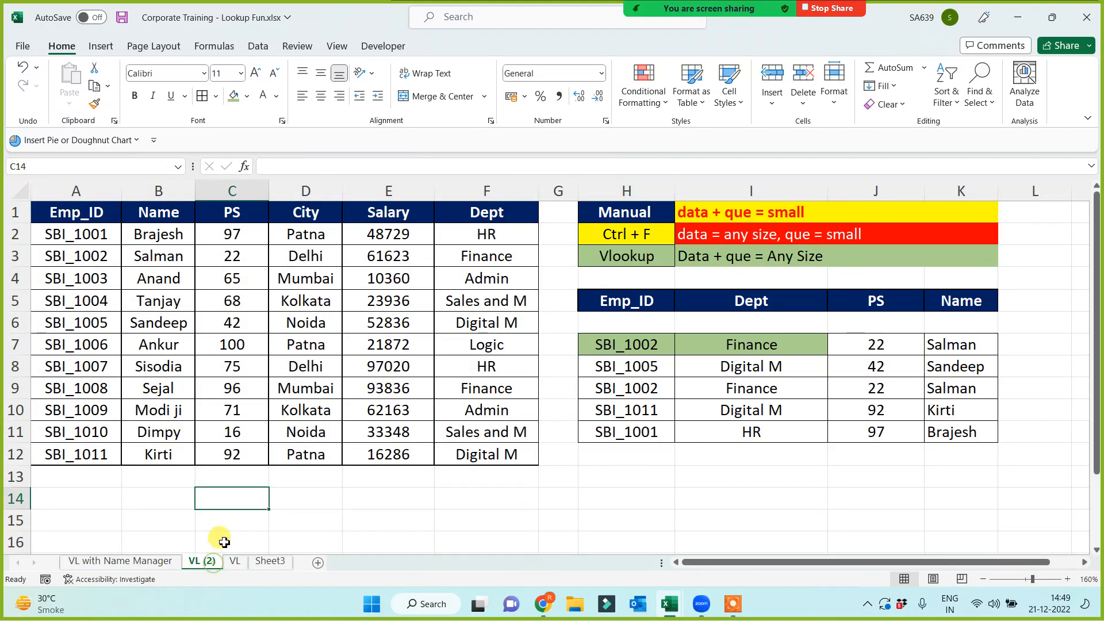
left_click_drag(88, 212, 500, 451)
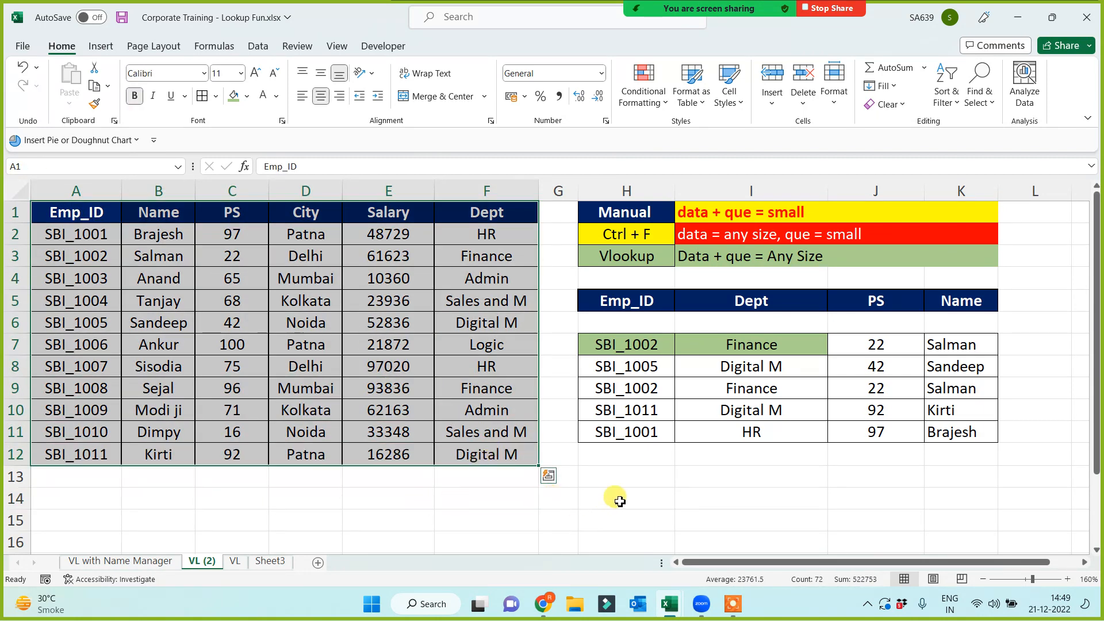
left_click(620, 501)
type("=")
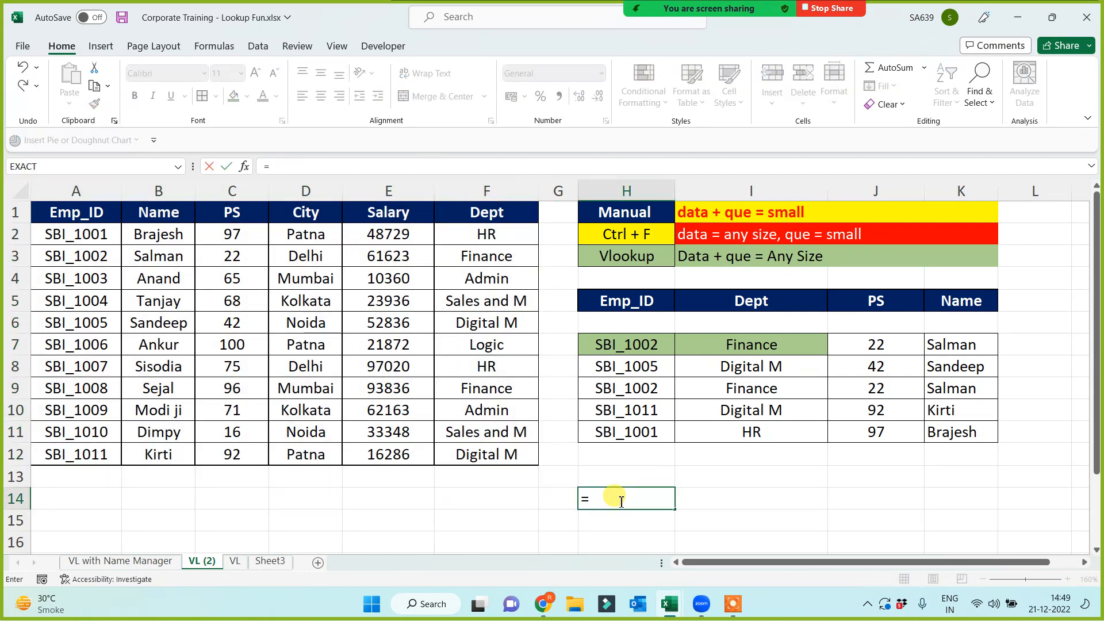
type("vl")
key("Tab")
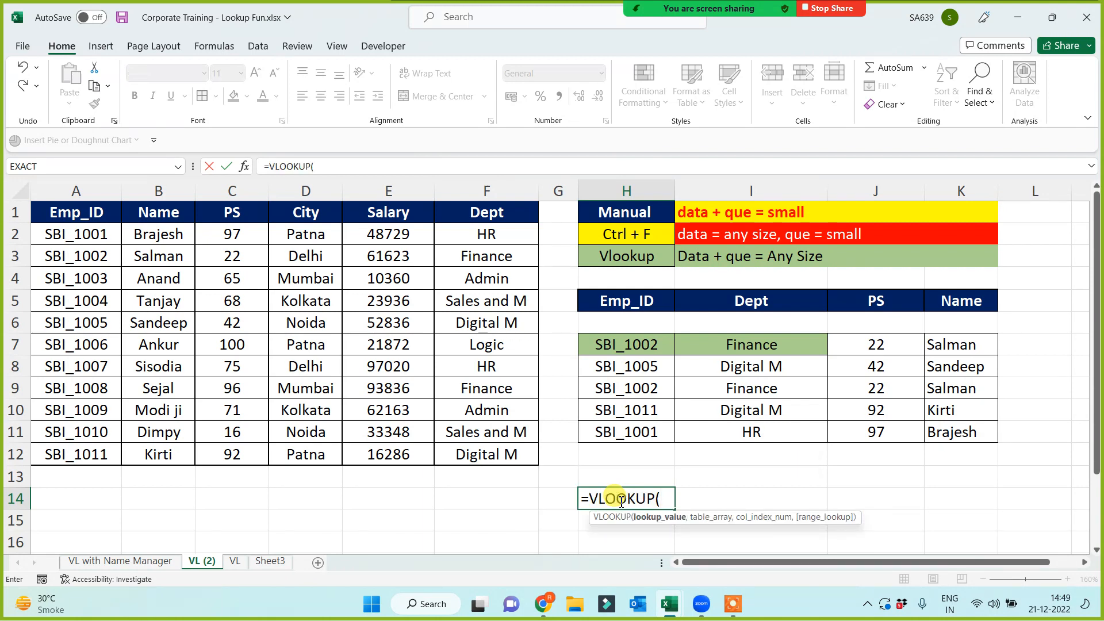
left_click(618, 348)
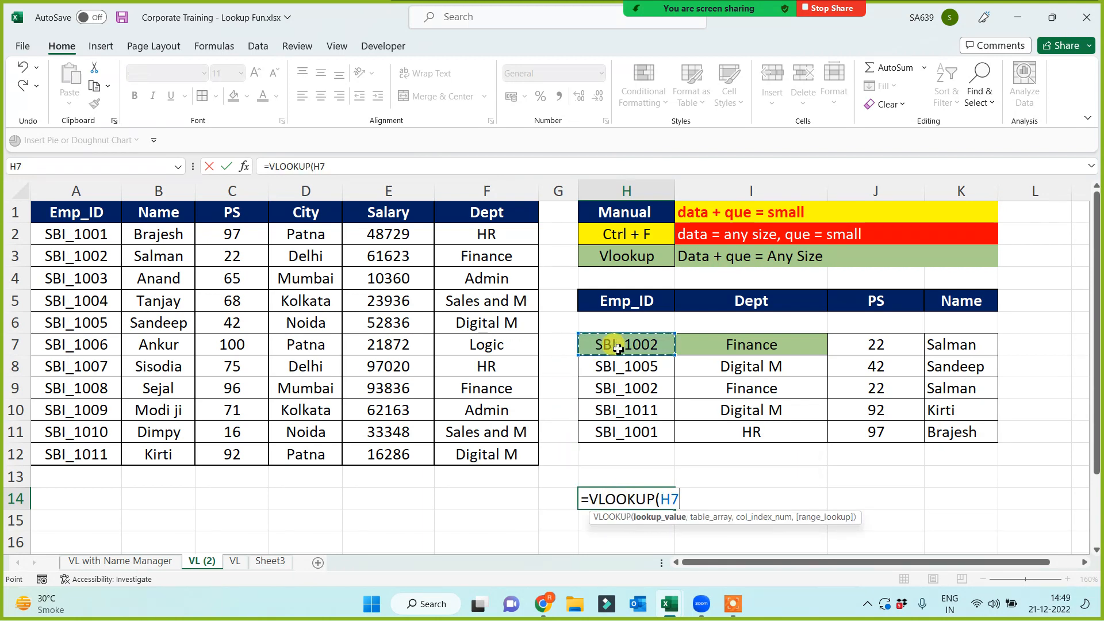
type(",")
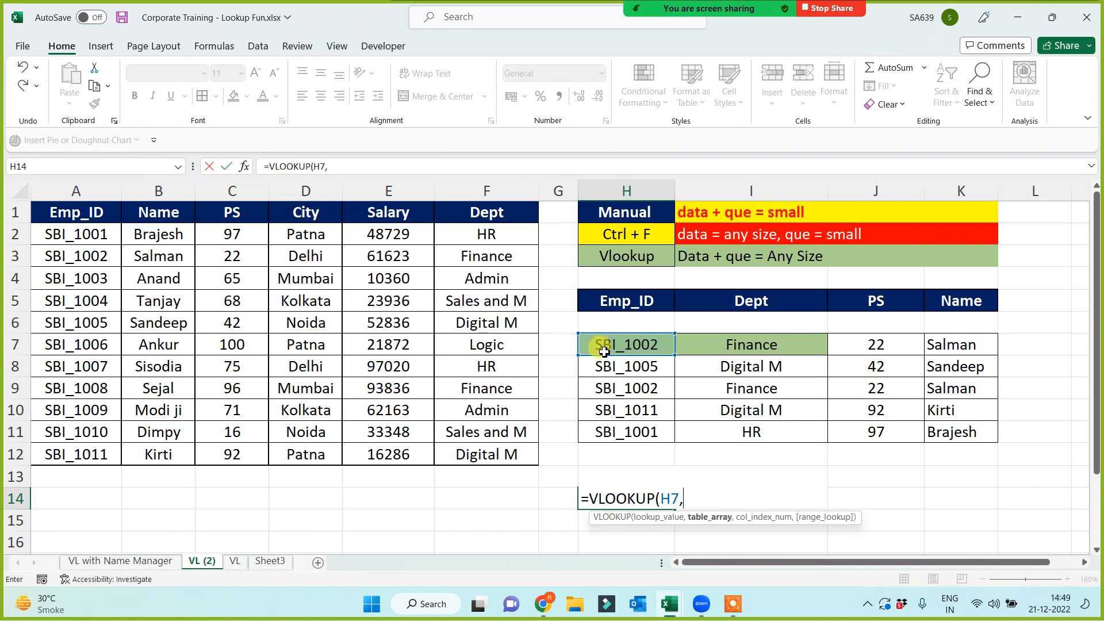
key("Left")
key("Left")
key("Left")
key("Left")
key("Left")
key("Left")
key("Left")
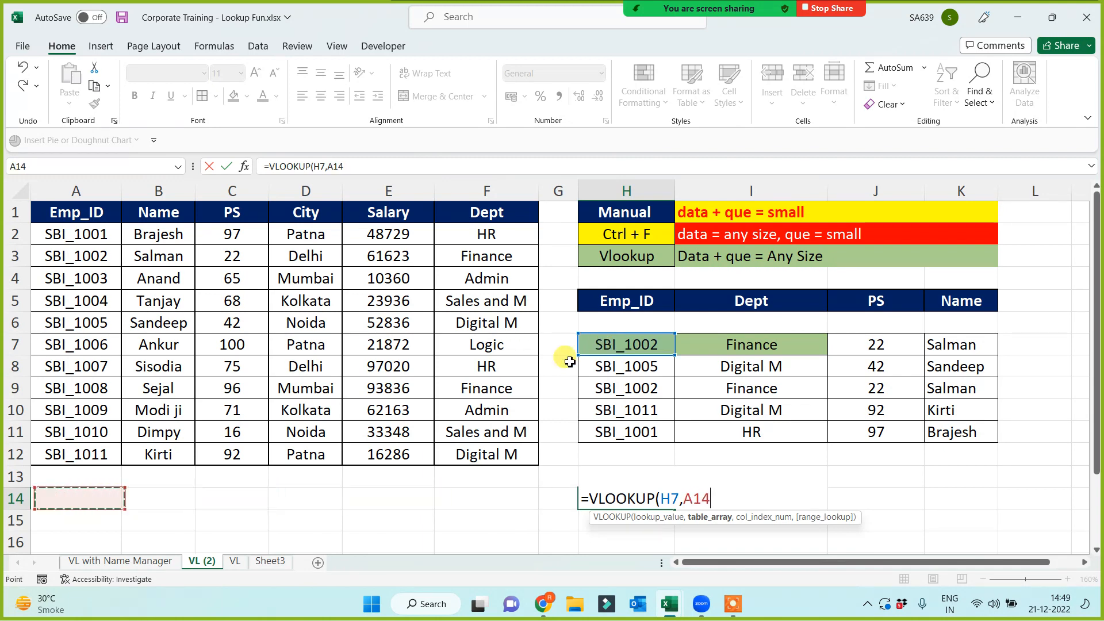
key("Up")
key("Up")
key("Up")
key("Up")
key("Up")
key("Up")
key("Up")
key("Up")
key("Up")
key("Up")
key("Up")
key("Up")
key("Up")
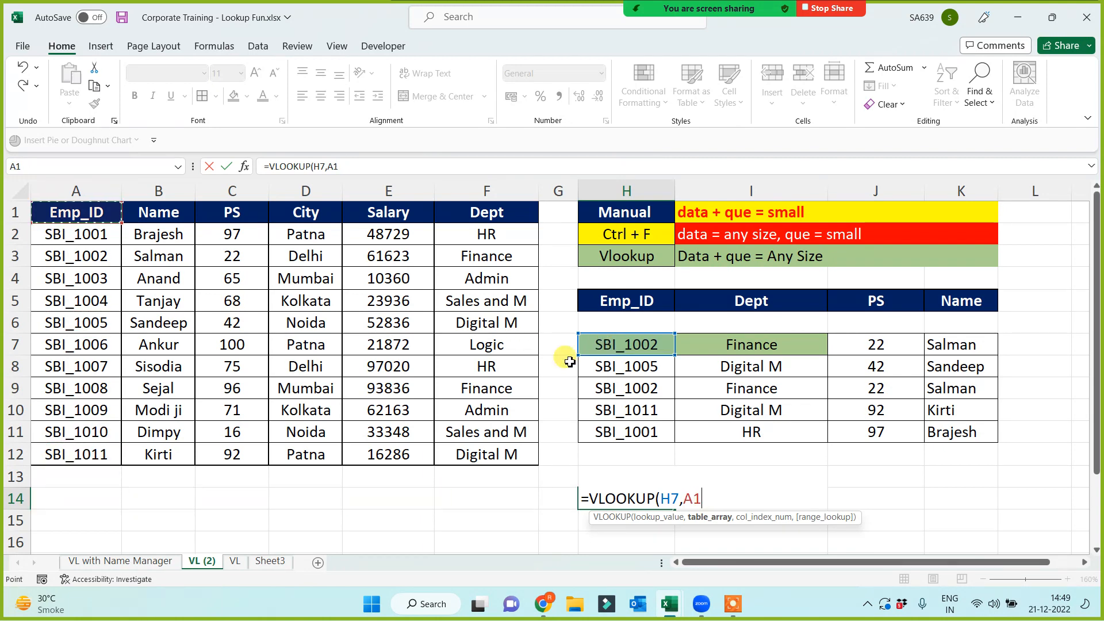
key("shift+Right")
key("shift+Right")
key("shift+Right")
key("shift+Right")
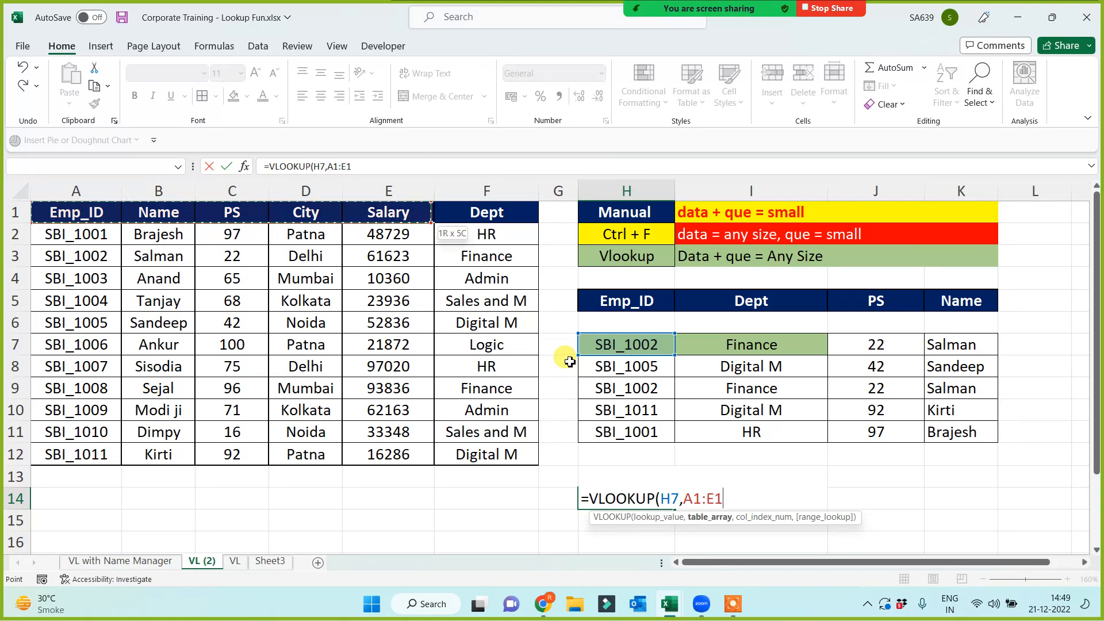
key("shift+Right")
key("shift+Down")
key("shift+Down")
key("shift+Down")
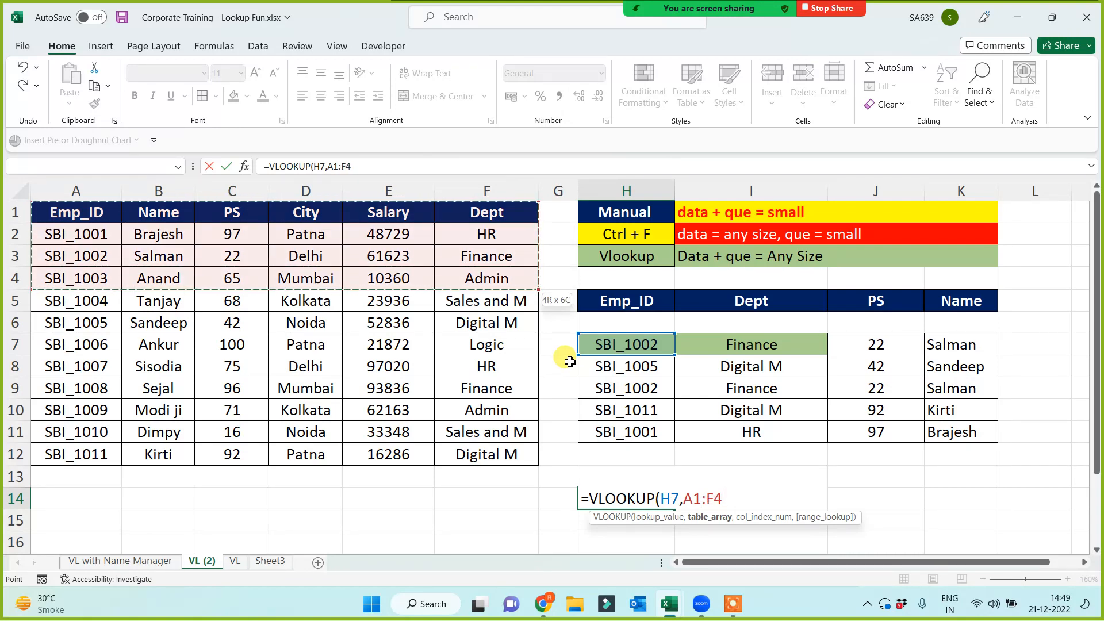
key("Return")
key("Escape")
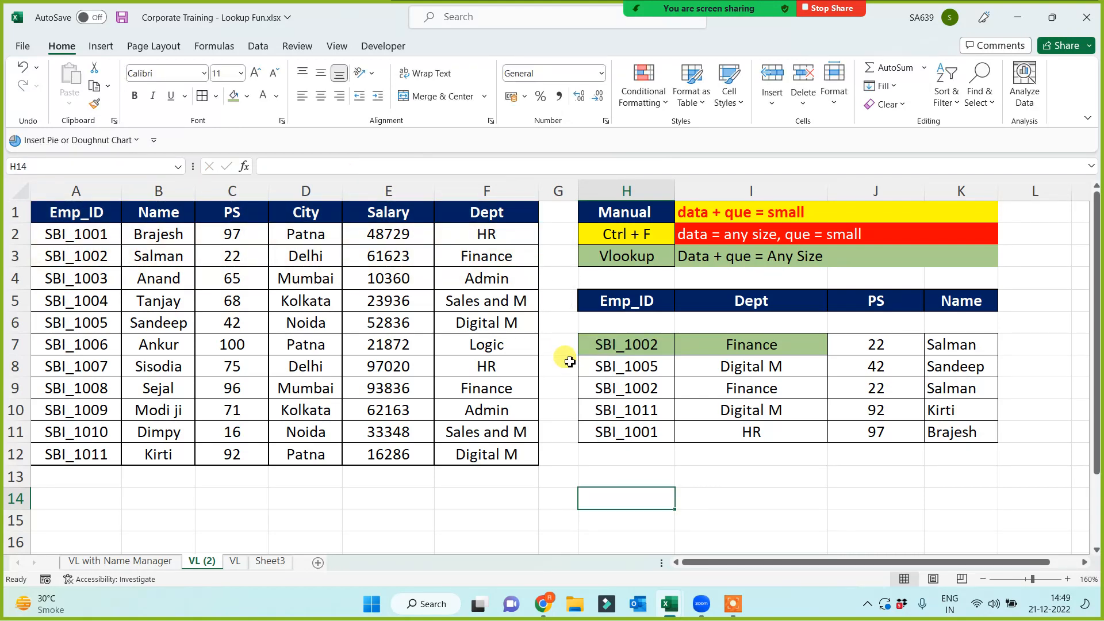
- Clear the Dept, PS and Name lookup results from I7:K11 on the VL with Name Manager sheet
left_click_drag(80, 213, 468, 458)
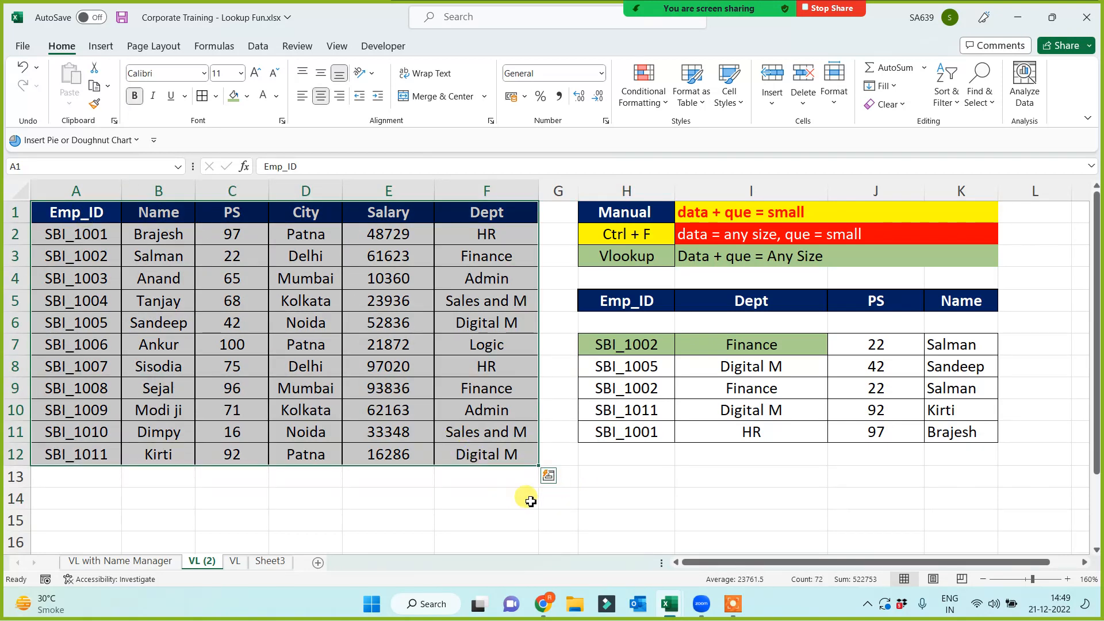
left_click(602, 489)
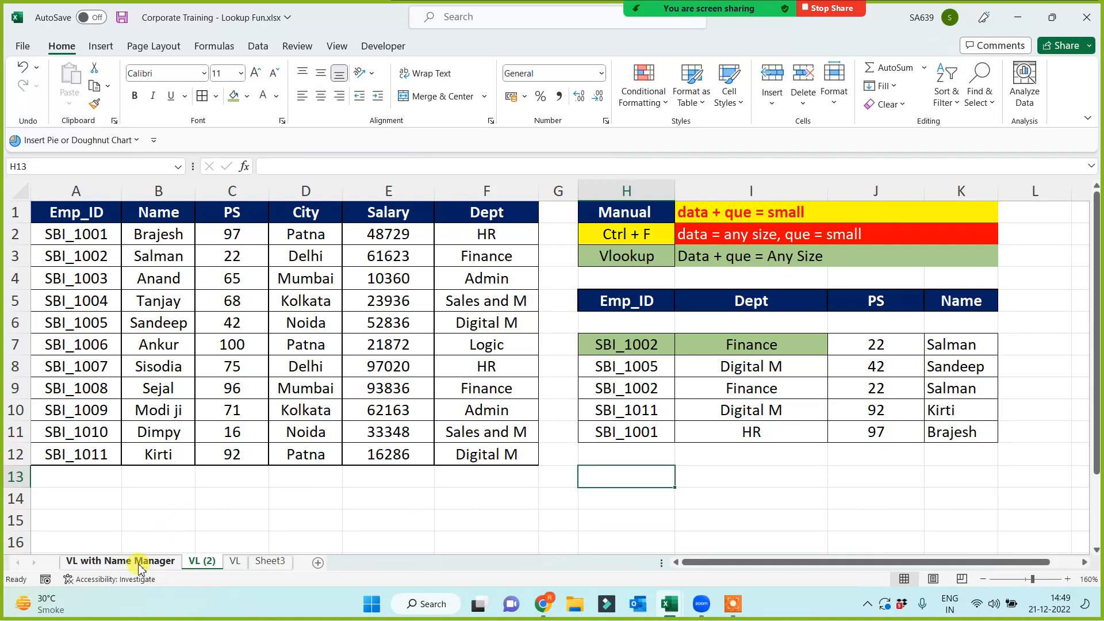
left_click(154, 562)
left_click(427, 522)
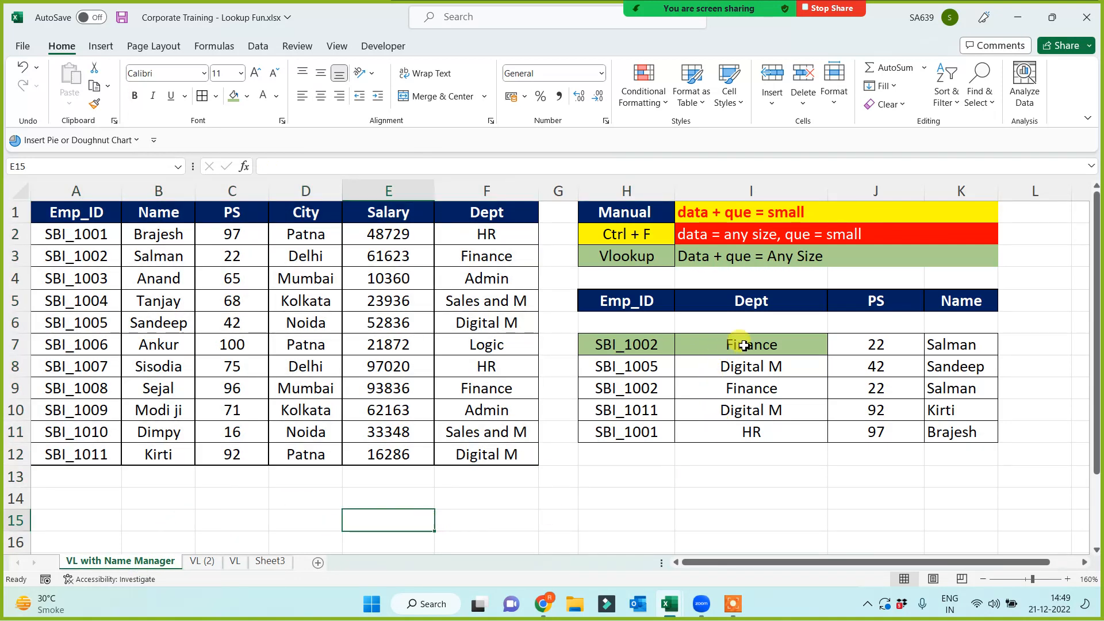
left_click_drag(737, 348, 944, 429)
key("Delete")
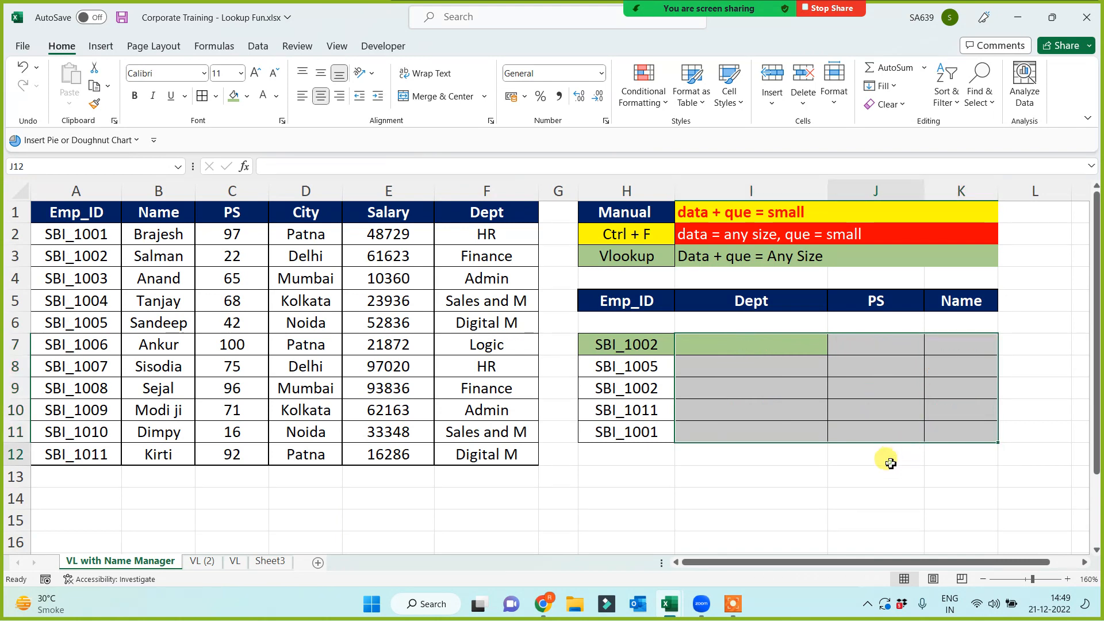
left_click(886, 467)
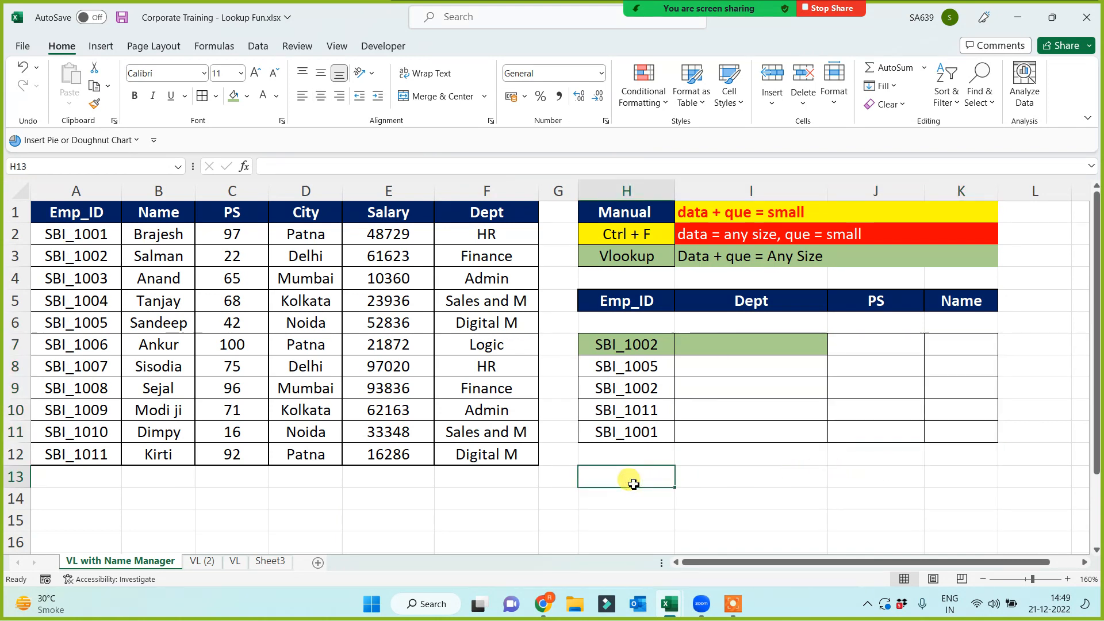
- Review the employee data range A1:F12 and the Dept, PS and Name headings of the emptied lookup table
left_click_drag(73, 213, 460, 451)
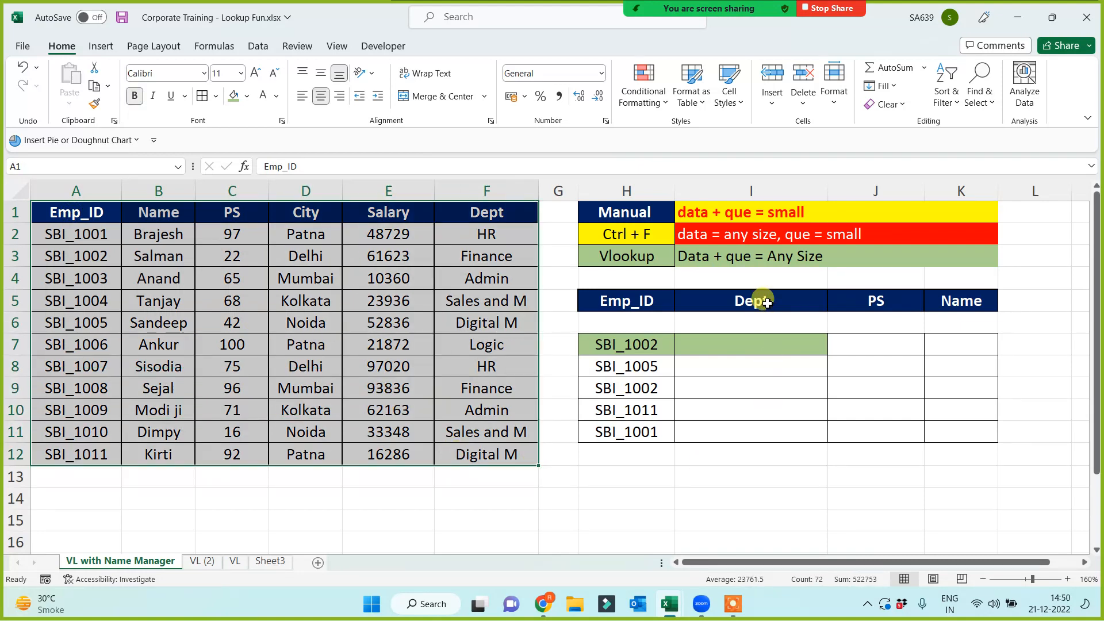
left_click(765, 296)
left_click(888, 297)
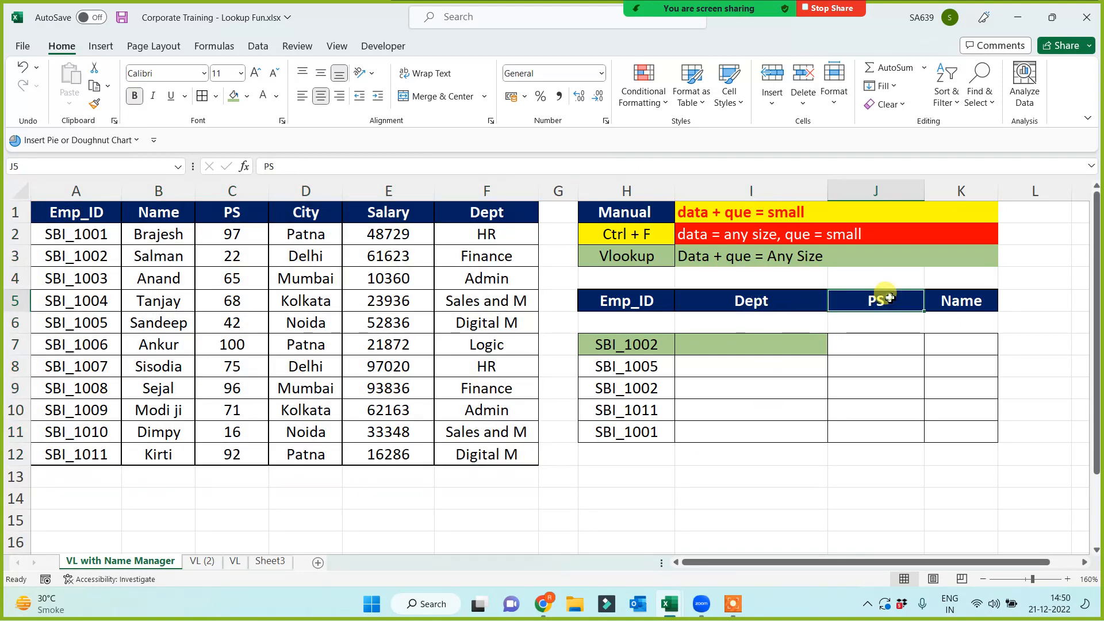
left_click(942, 300)
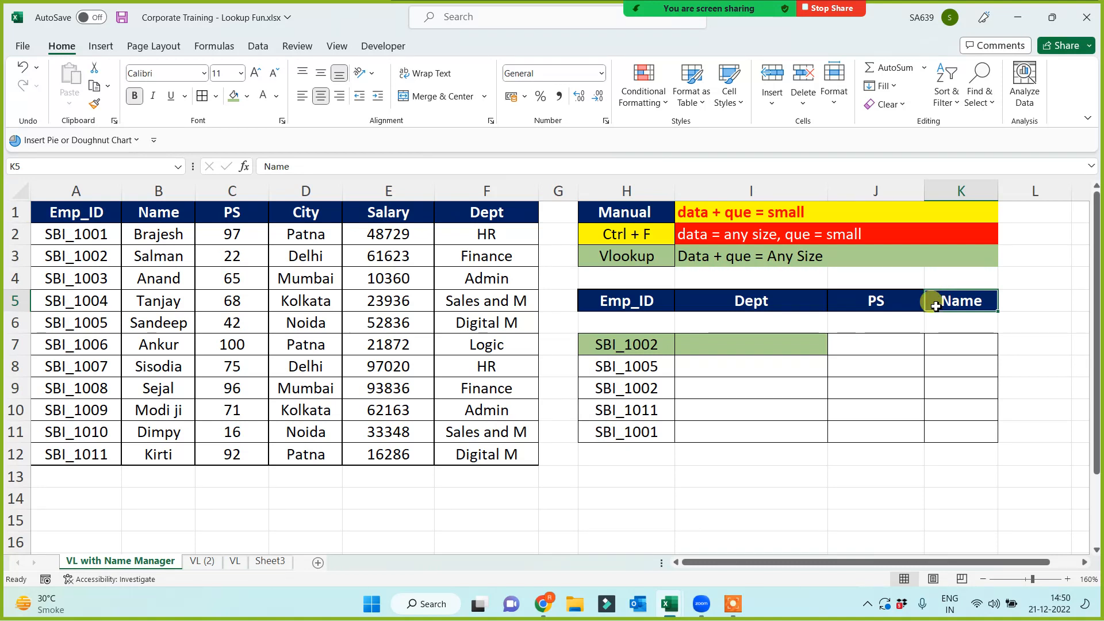
left_click_drag(742, 299, 936, 301)
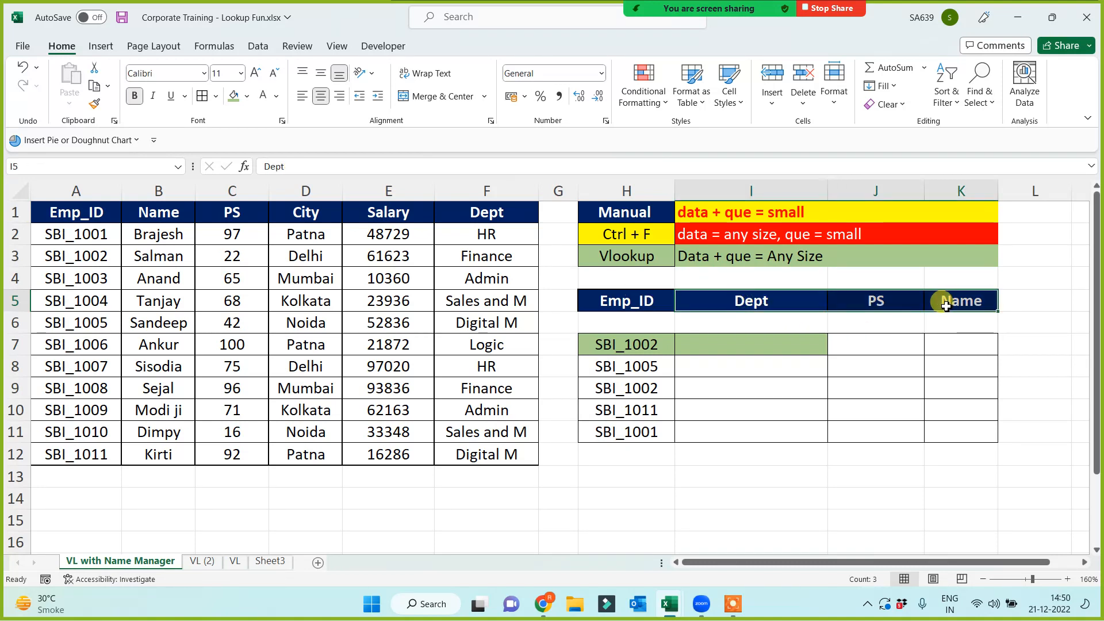
left_click(799, 406)
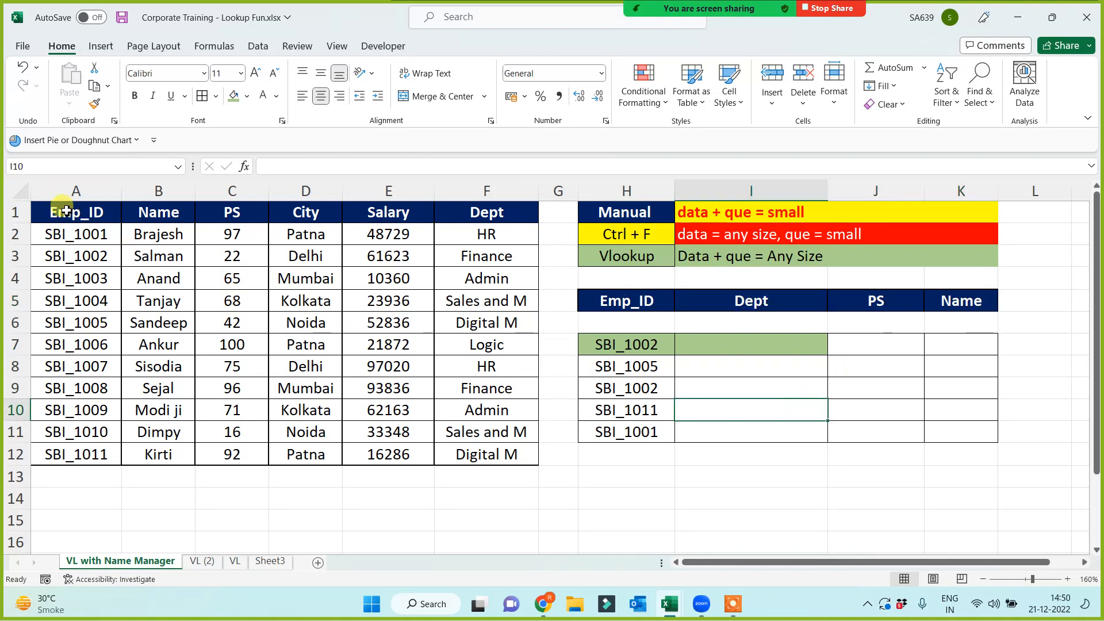
left_click_drag(54, 207, 501, 459)
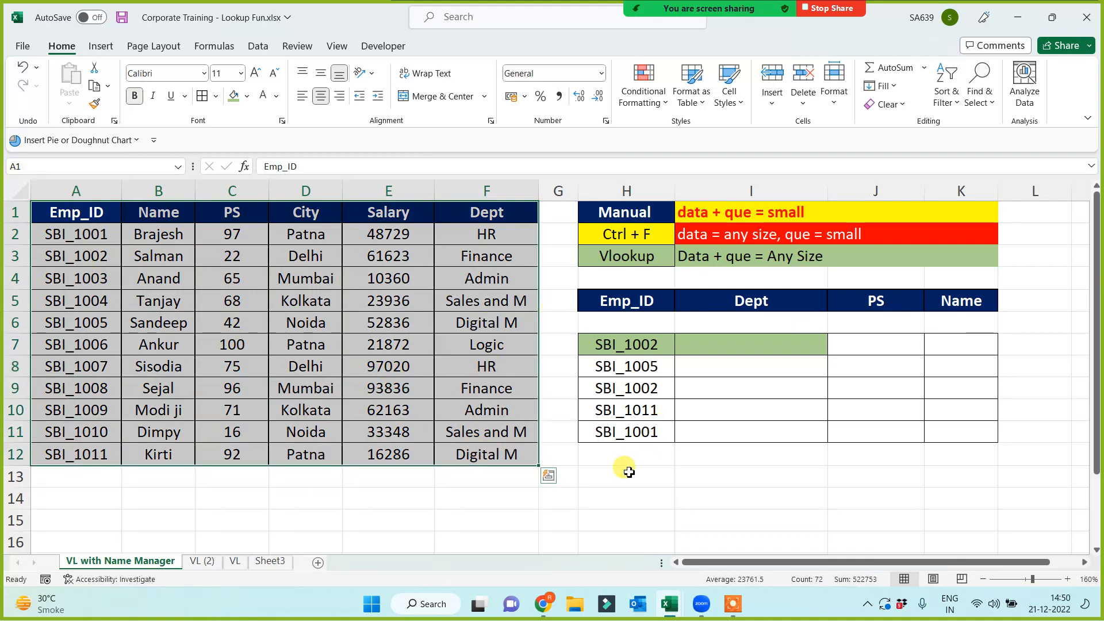
- Open the participant list of the Zoom meeting to check who is attending, and minimize it
mouse_move(805, 6)
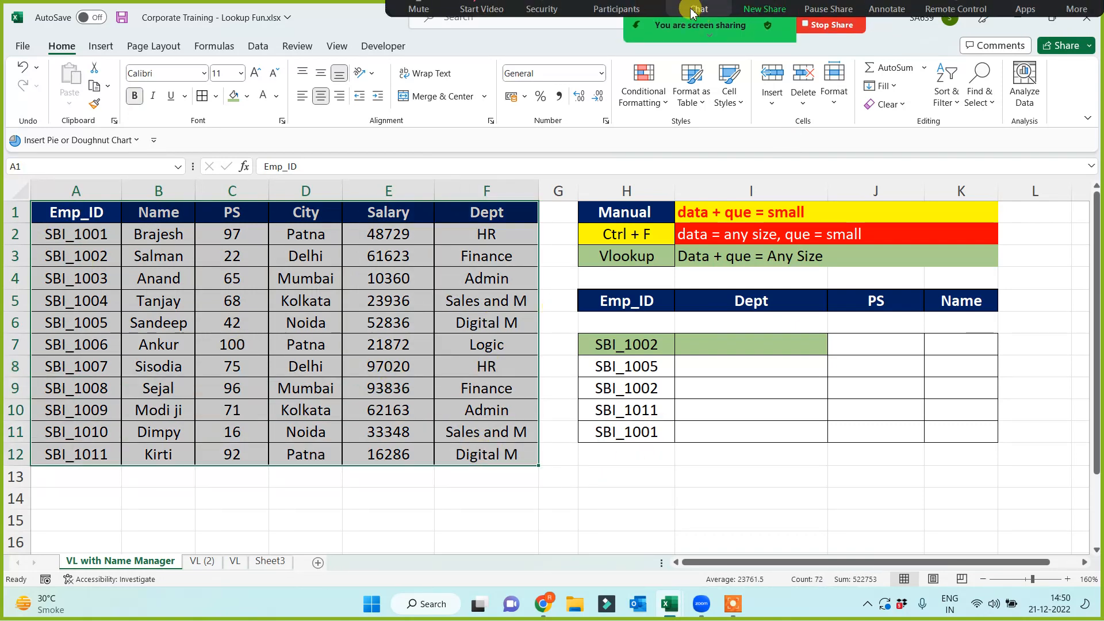
left_click(609, 21)
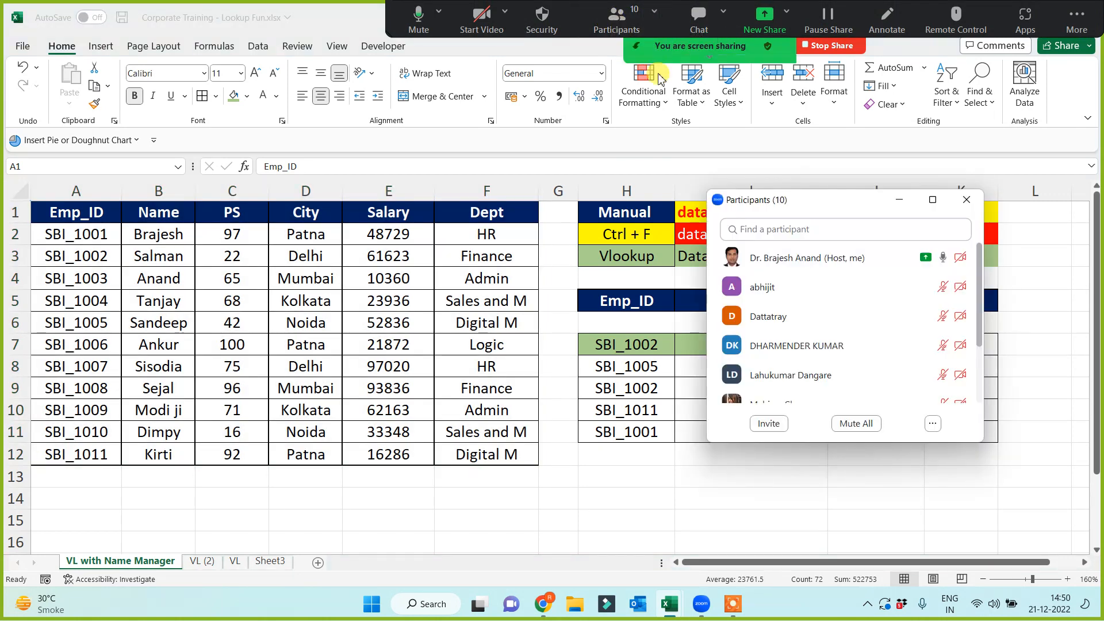
left_click(901, 199)
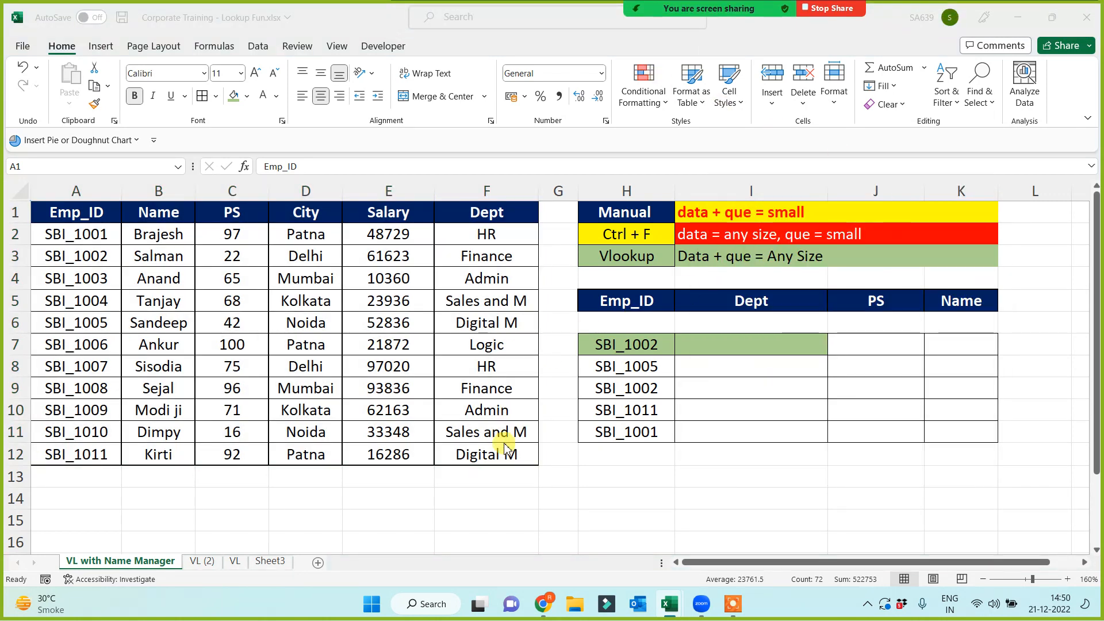
- Name the whole employee table, range A1:F12 including its headers, Masterdata
left_click_drag(91, 215, 488, 451)
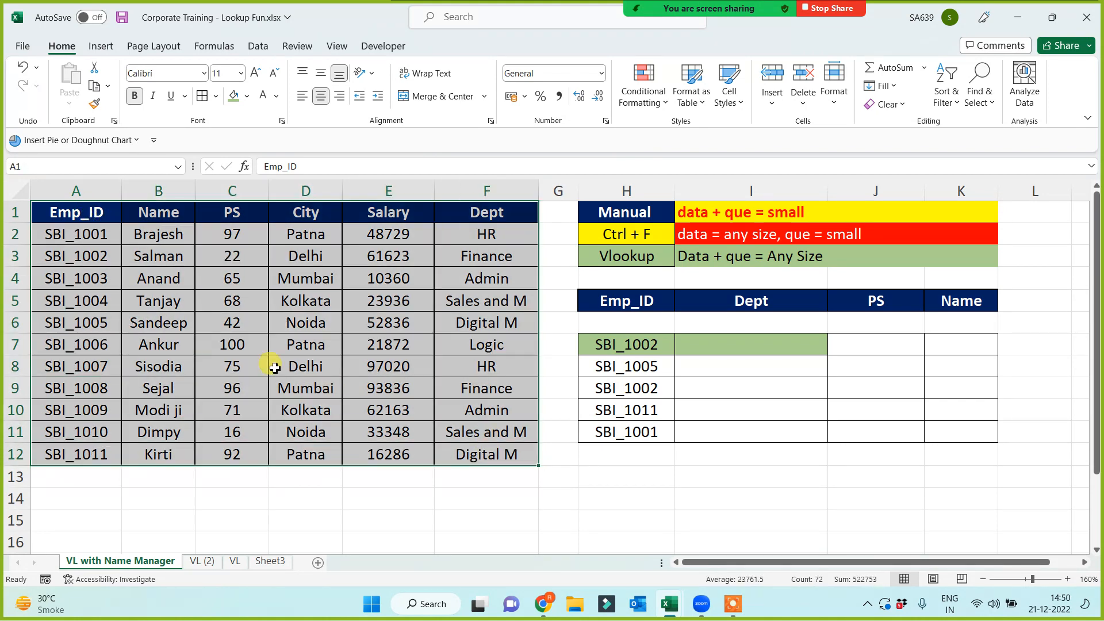
left_click(34, 165)
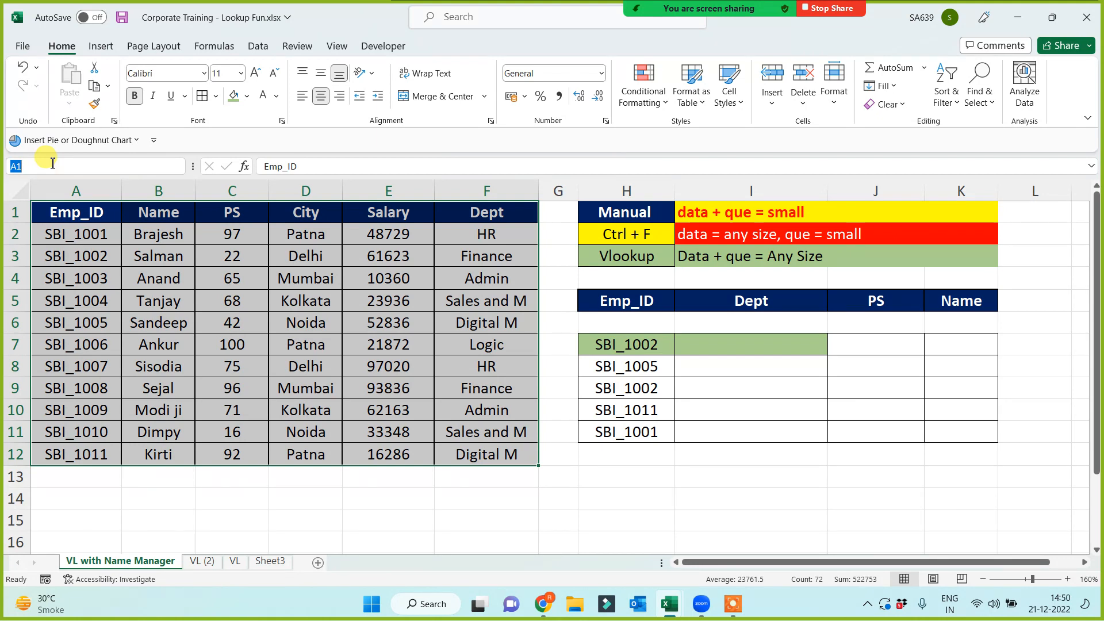
type("asterdata")
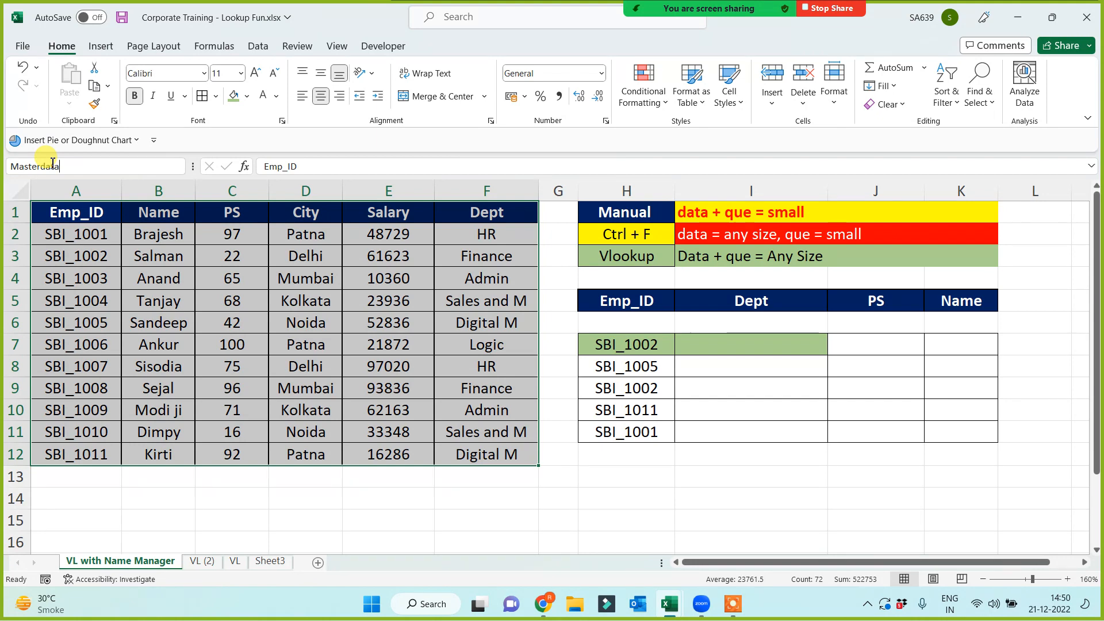
key("Return")
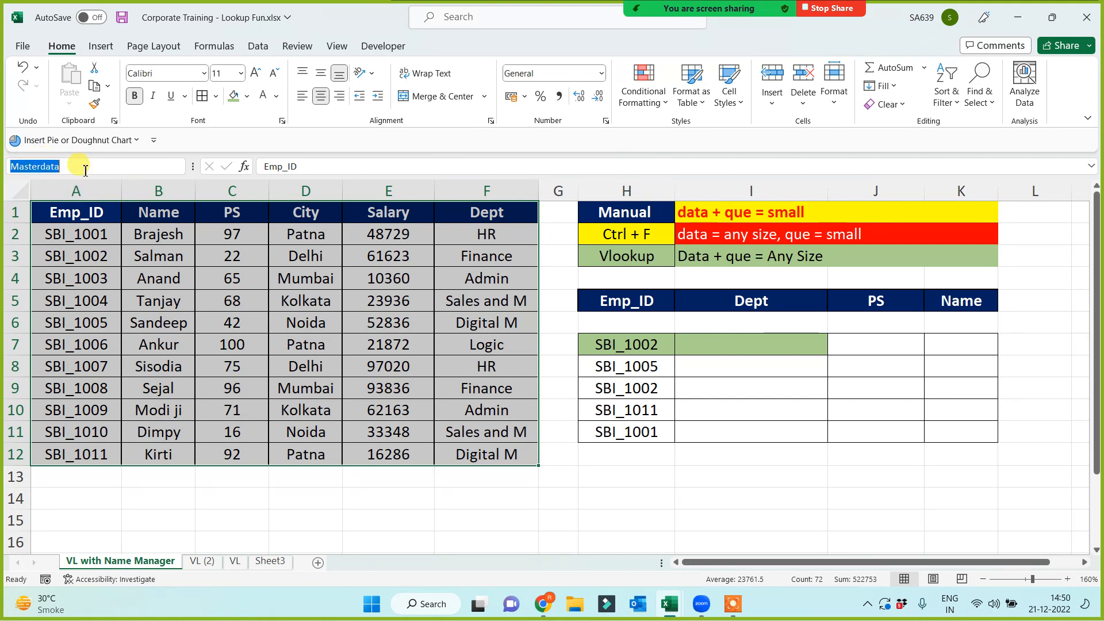
left_click(175, 279)
left_click(87, 221)
left_click_drag(87, 221, 492, 453)
left_click(238, 319)
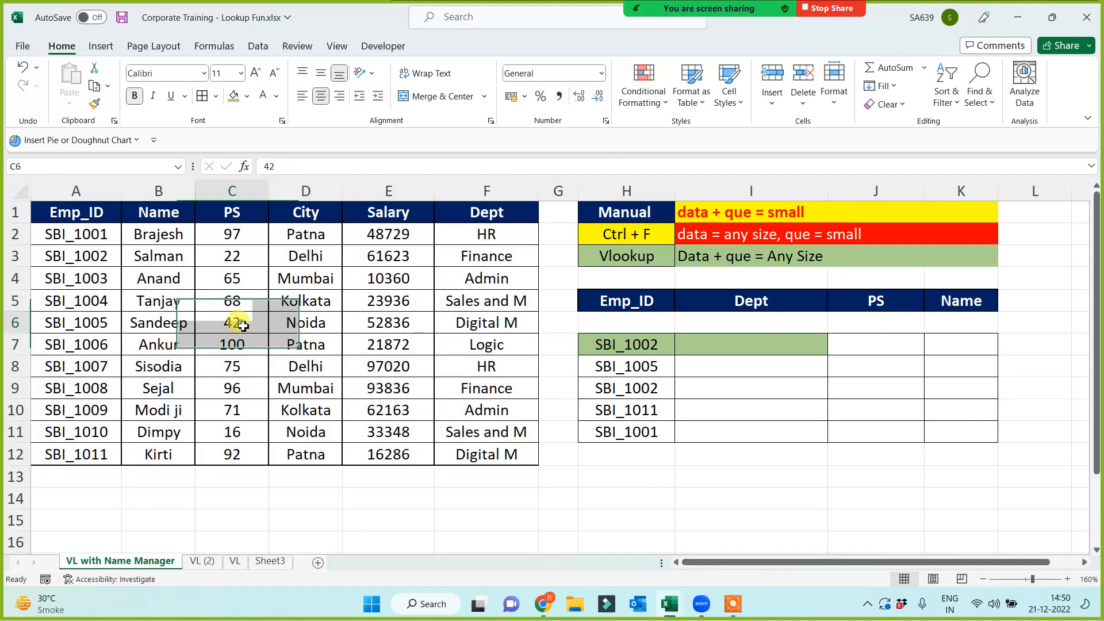
- Enter =VLOOKUP(H7,Masterdata,6,0) in I7 for the Dept and fill the formula down to I11
left_click(764, 353)
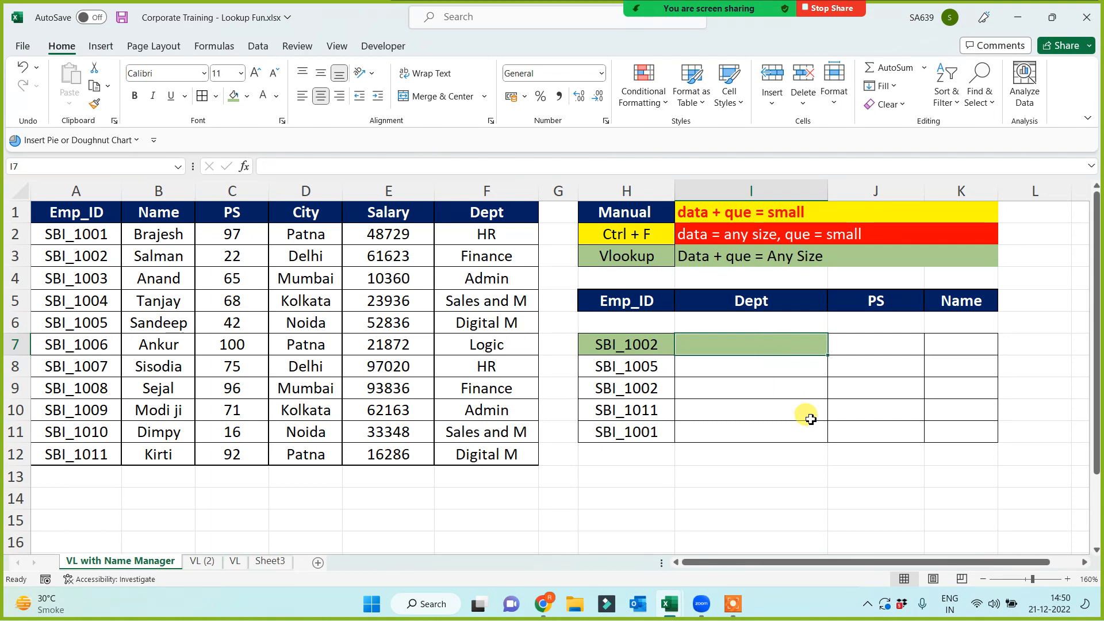
type("=vl")
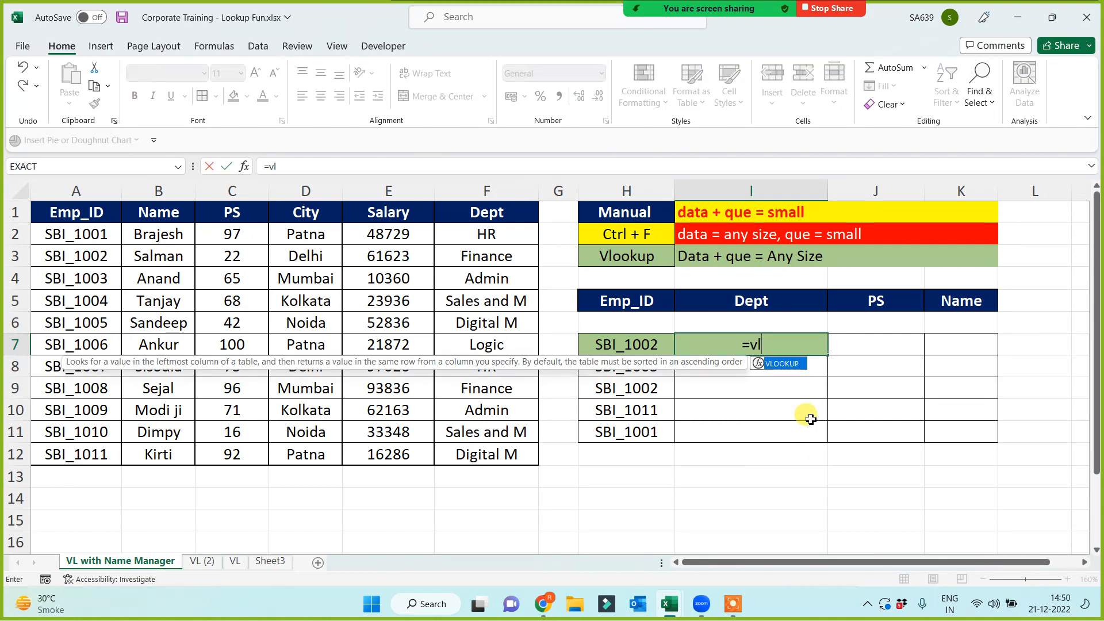
key("Tab")
left_click(641, 349)
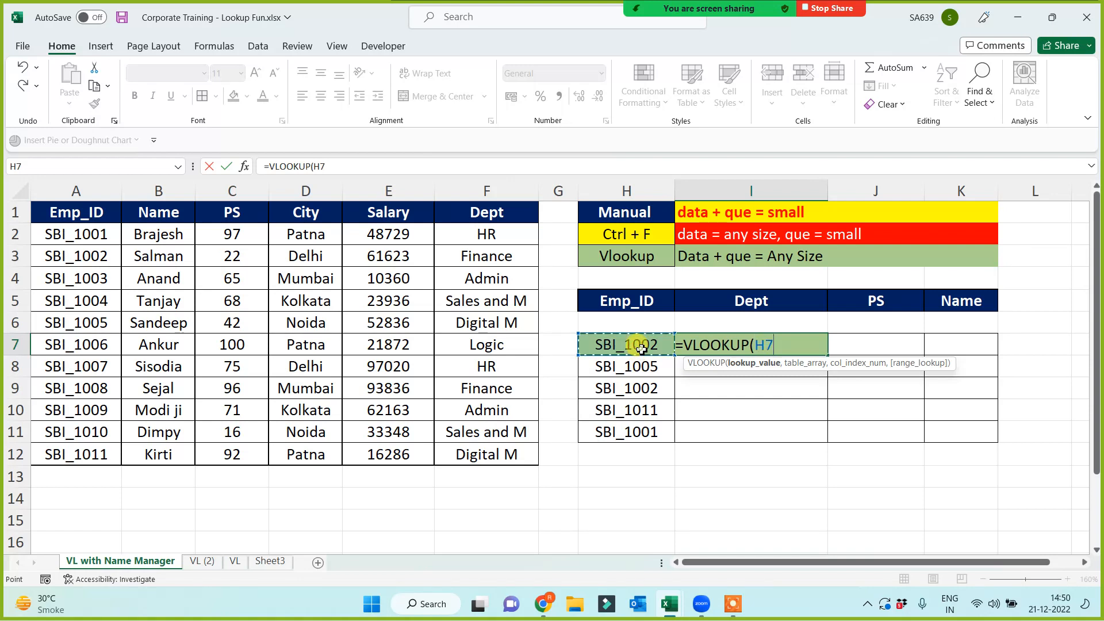
type(",")
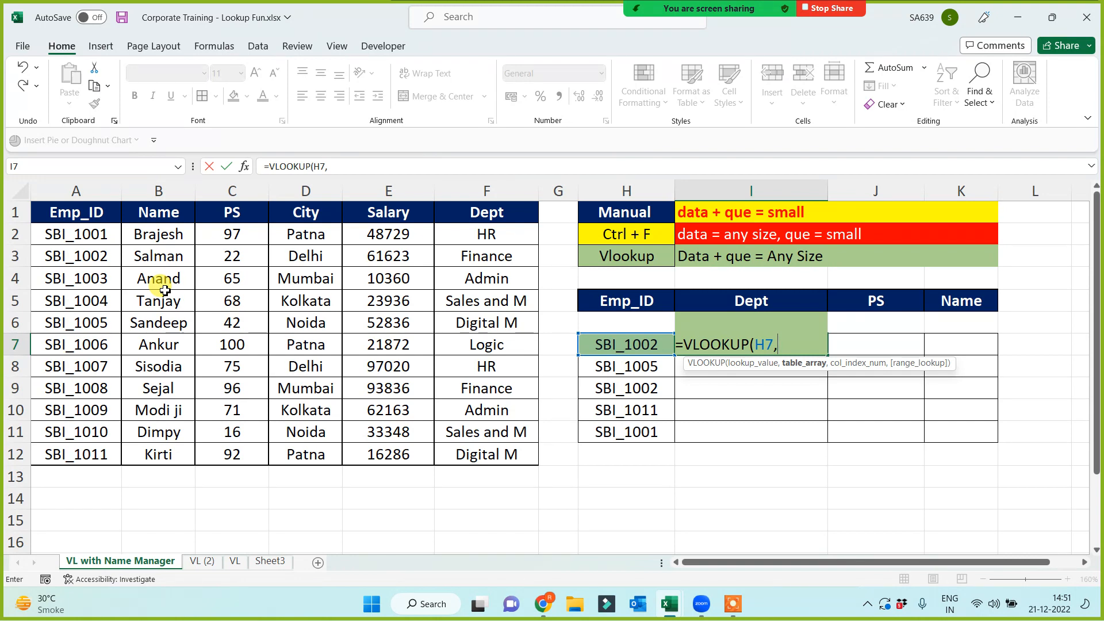
type("mas")
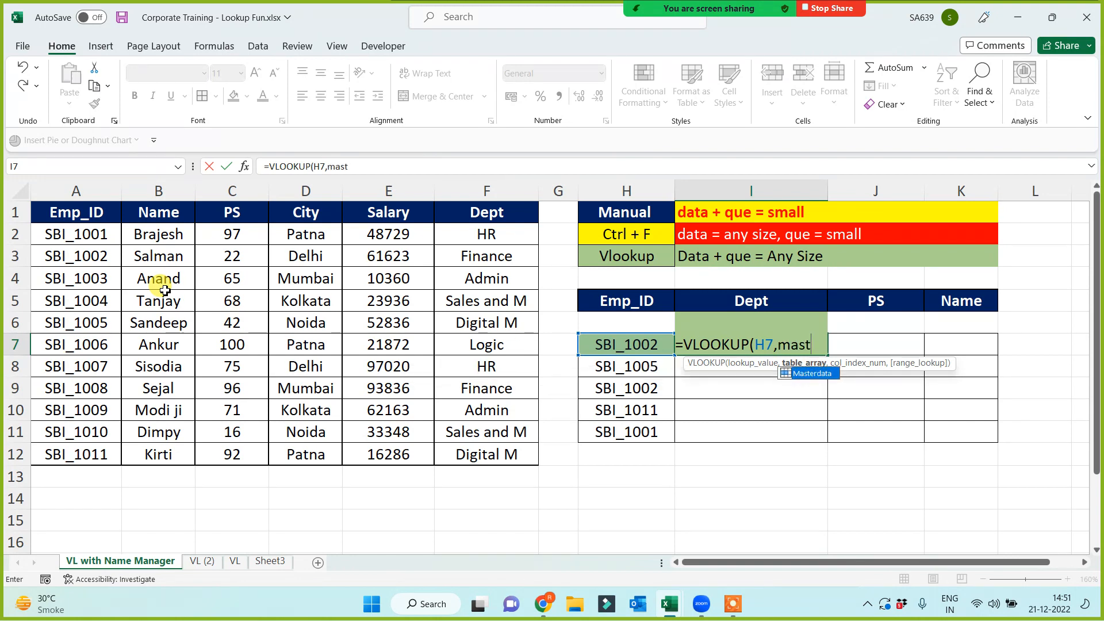
type("t")
key("Tab")
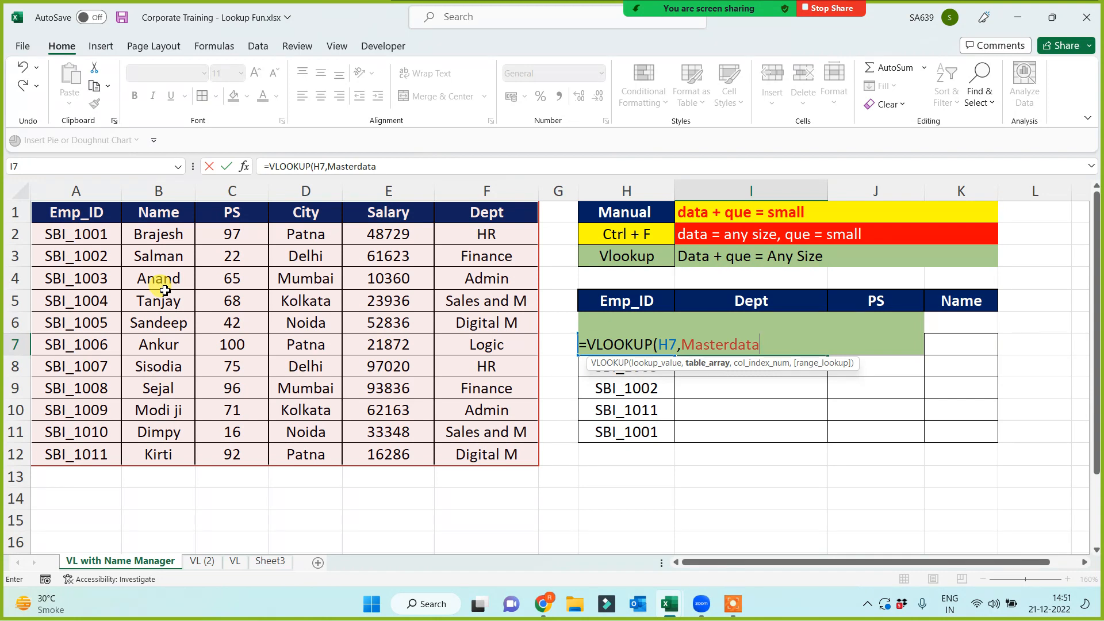
type(",")
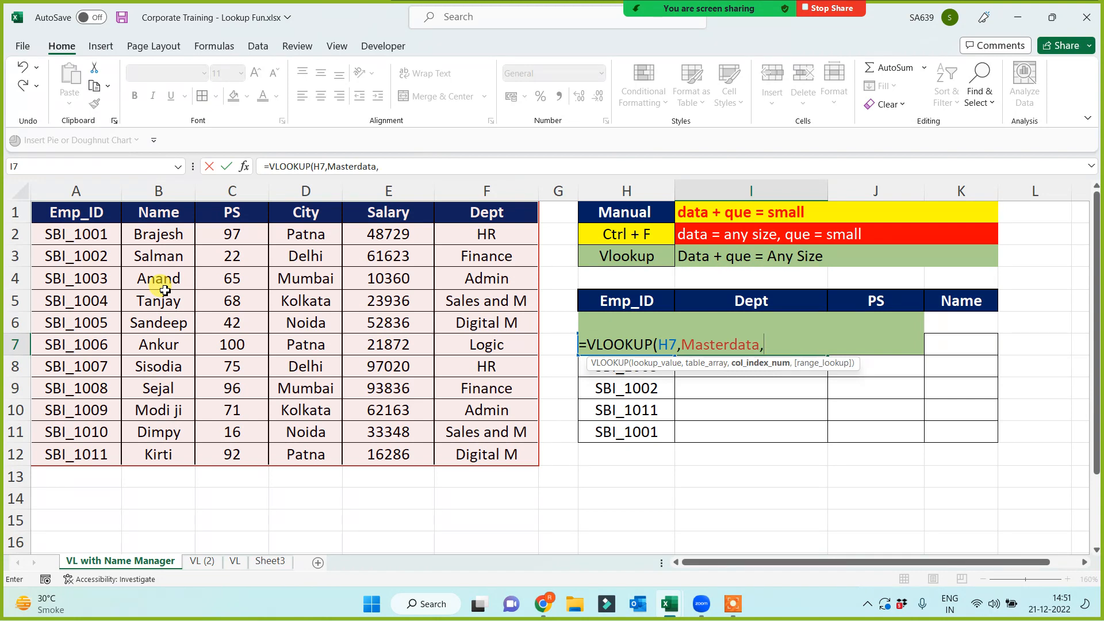
type("6,0)")
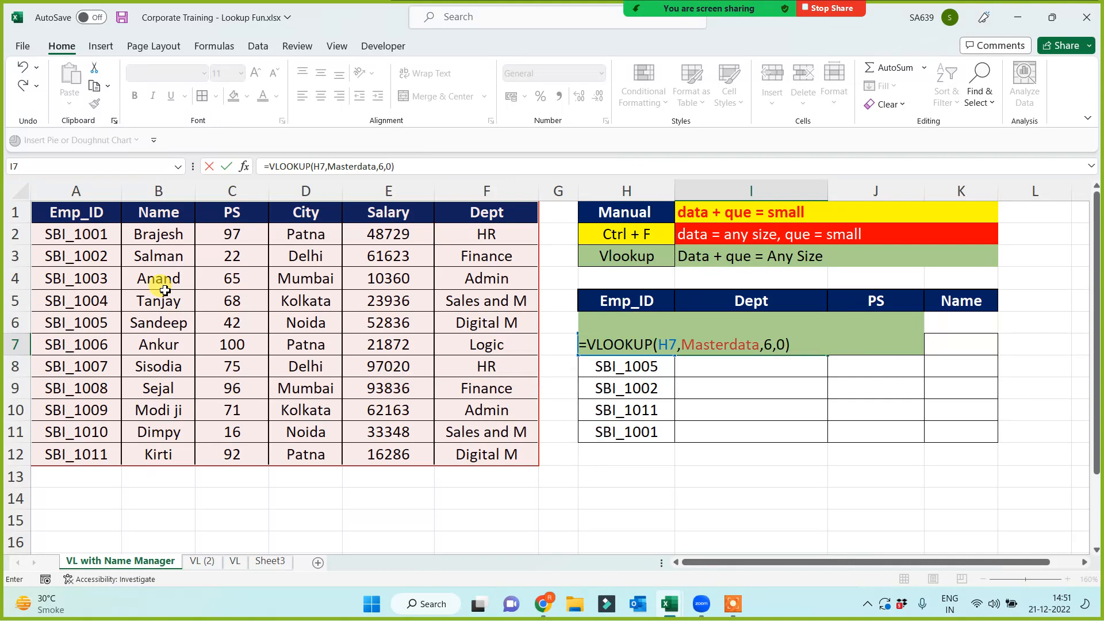
key("Return")
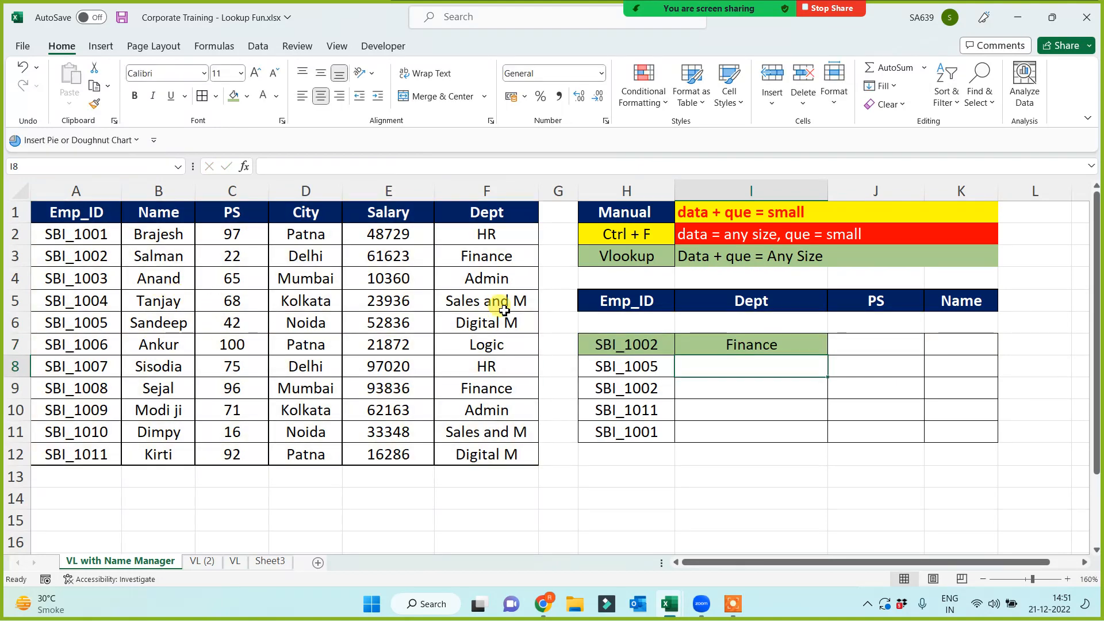
left_click(802, 341)
left_click_drag(828, 353, 813, 423)
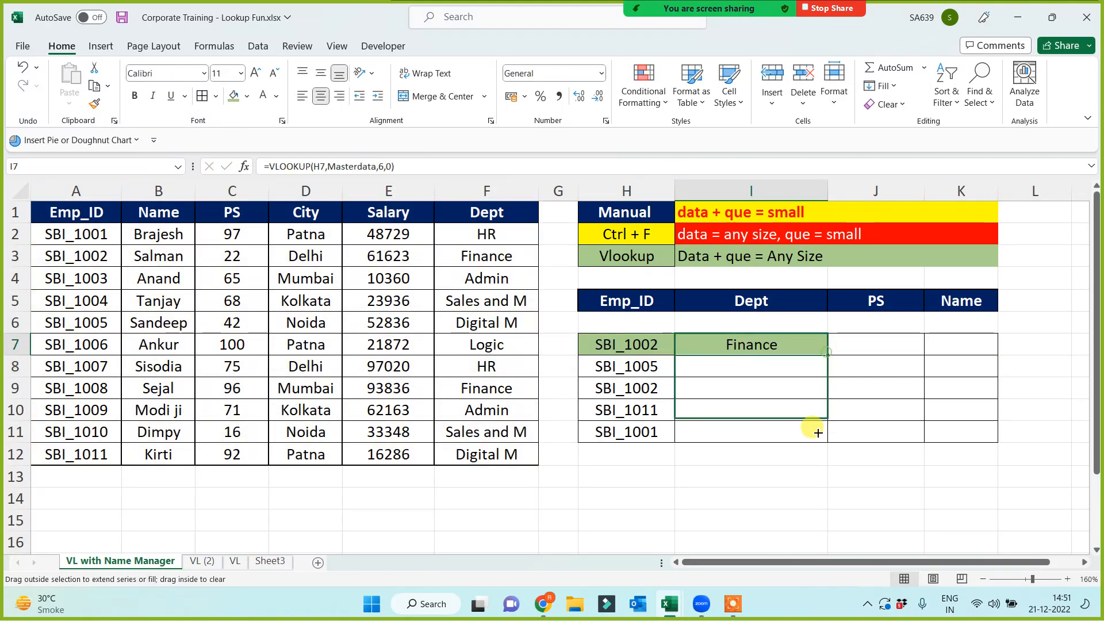
- Enter =VLOOKUP(H7,Masterdata,3,0) in J7 for the PS and fill the formula down to J11
left_click(877, 349)
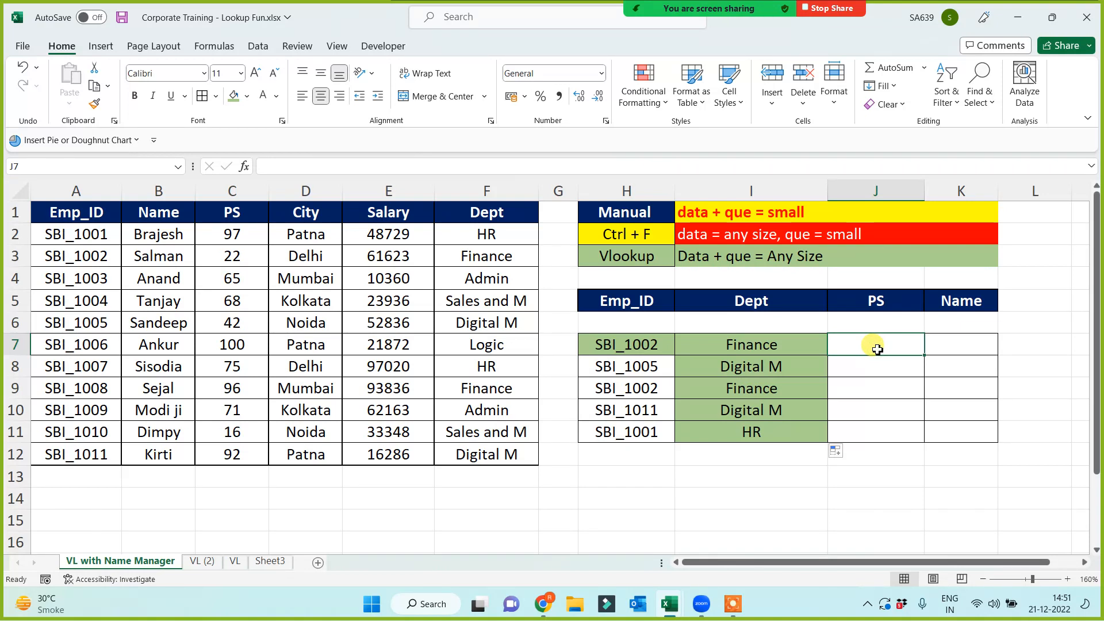
type("=vl")
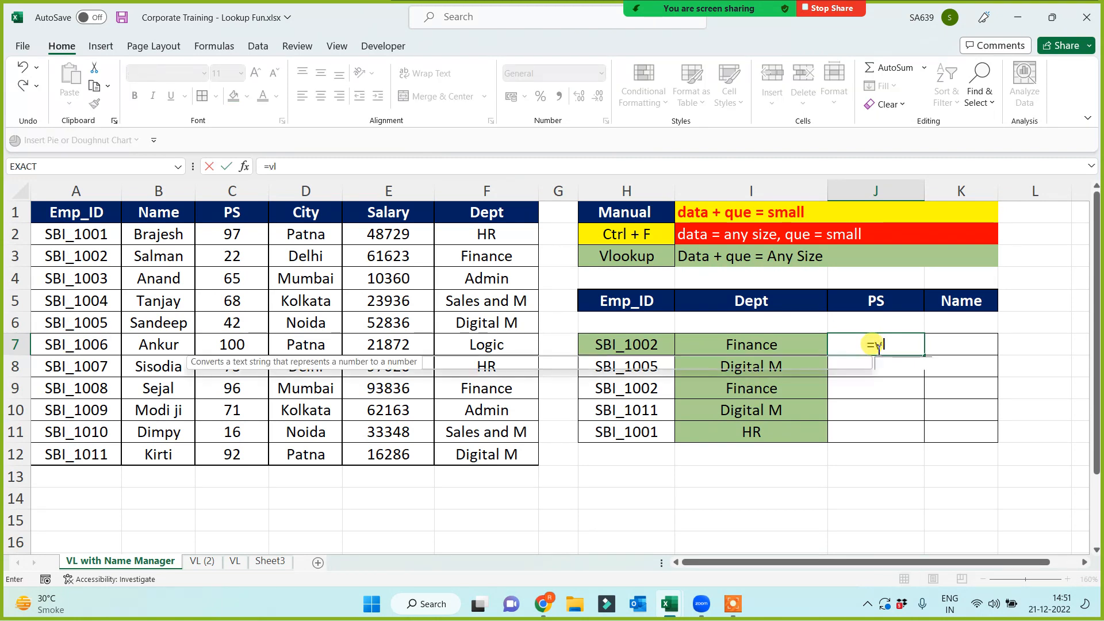
key("Tab")
left_click(644, 345)
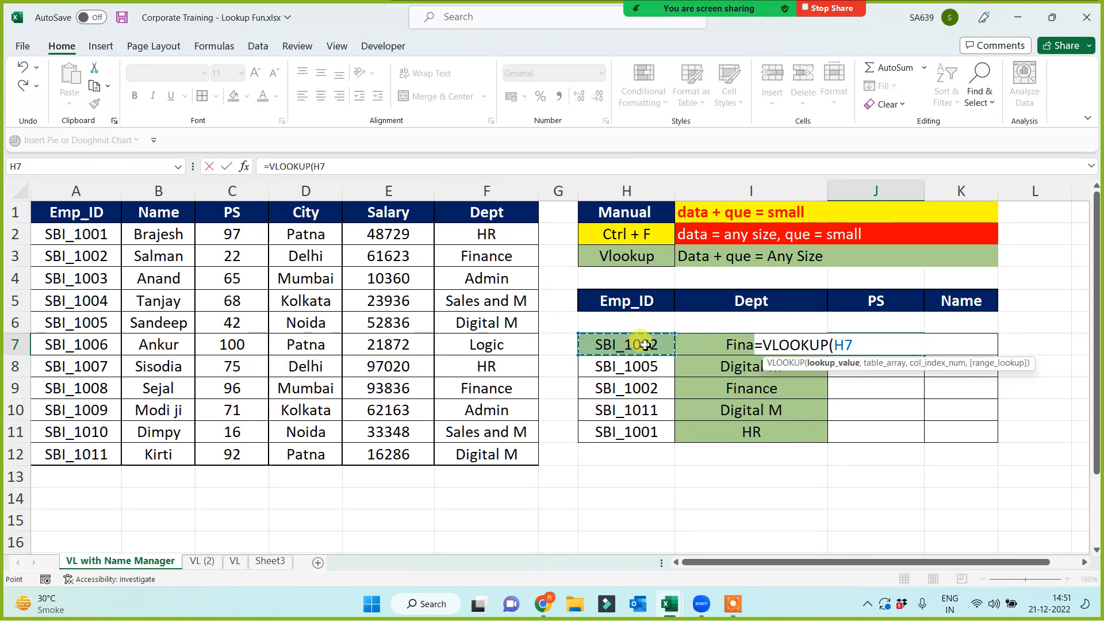
type(",")
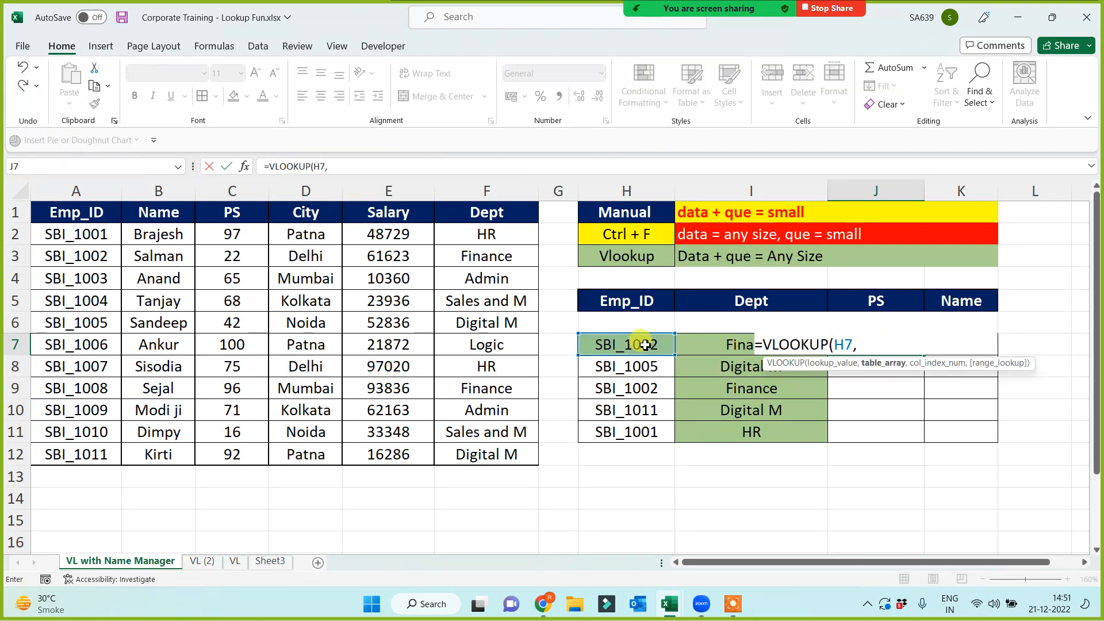
type("mat")
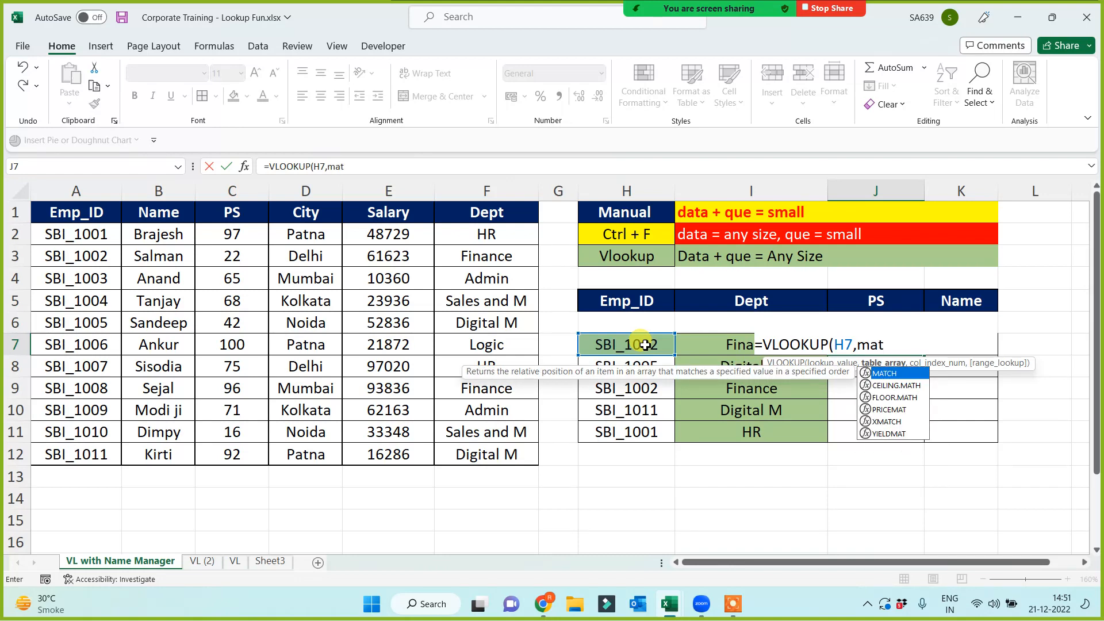
key("BackSpace")
type("s")
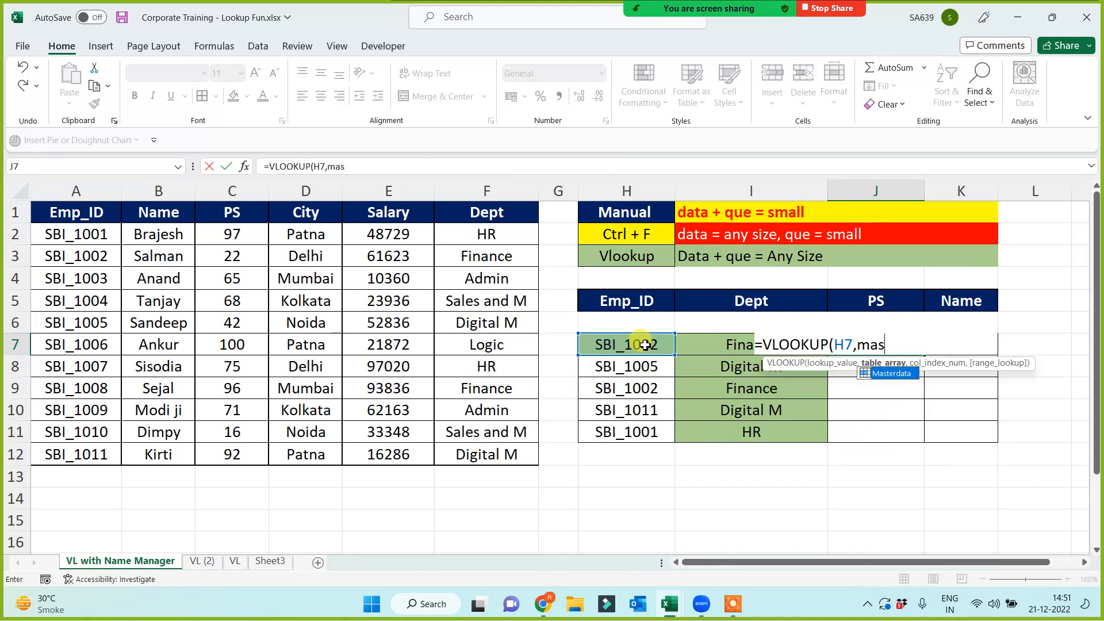
key("Tab")
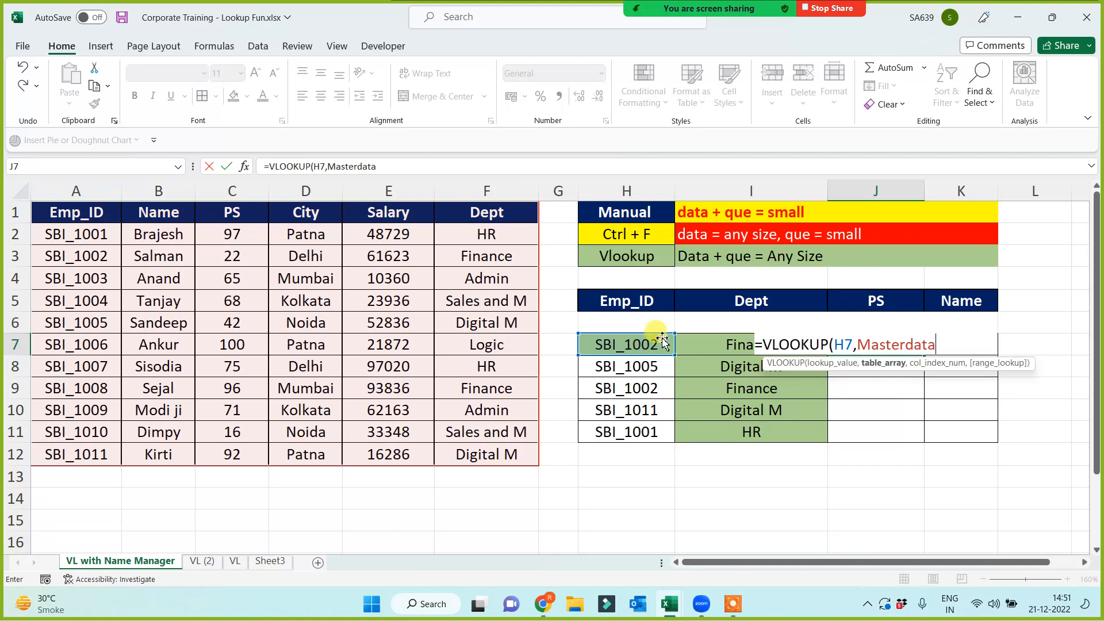
type(",")
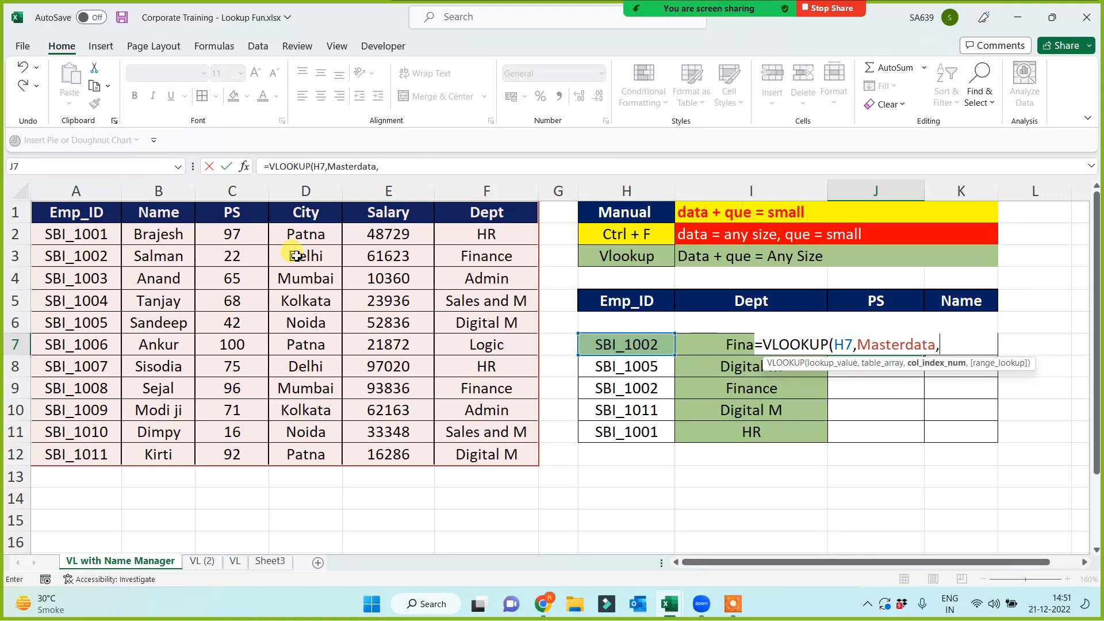
type("3,0)")
key("Return")
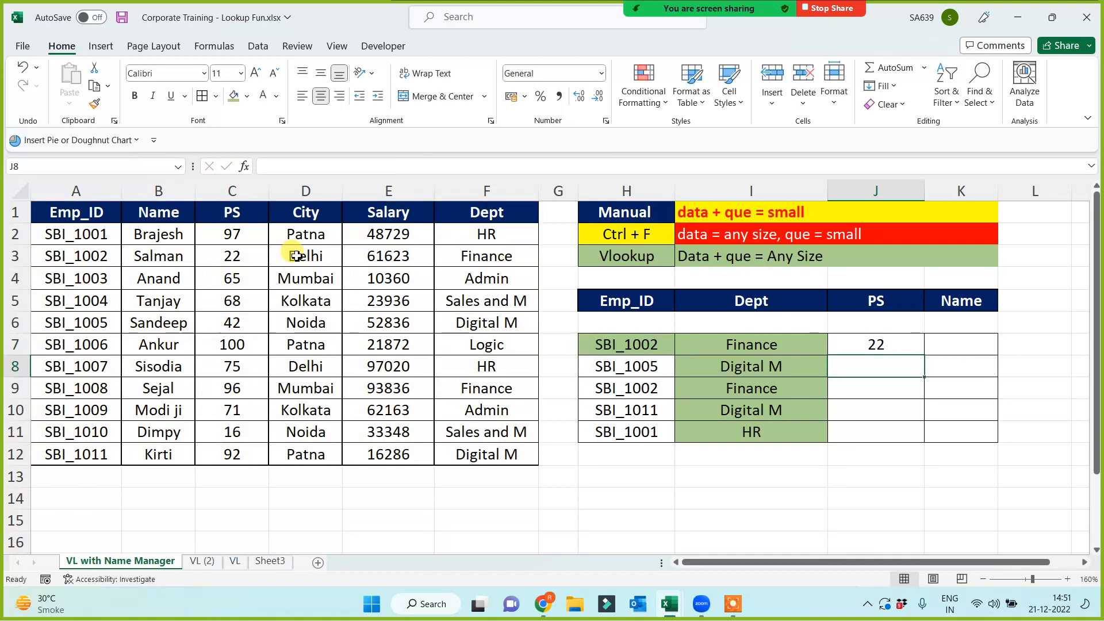
left_click(899, 351)
left_click_drag(924, 354, 911, 442)
- Look through the full Zoom participant list, minimize it, and return to the first empty cell of the lookup table's Name column
left_click(956, 344)
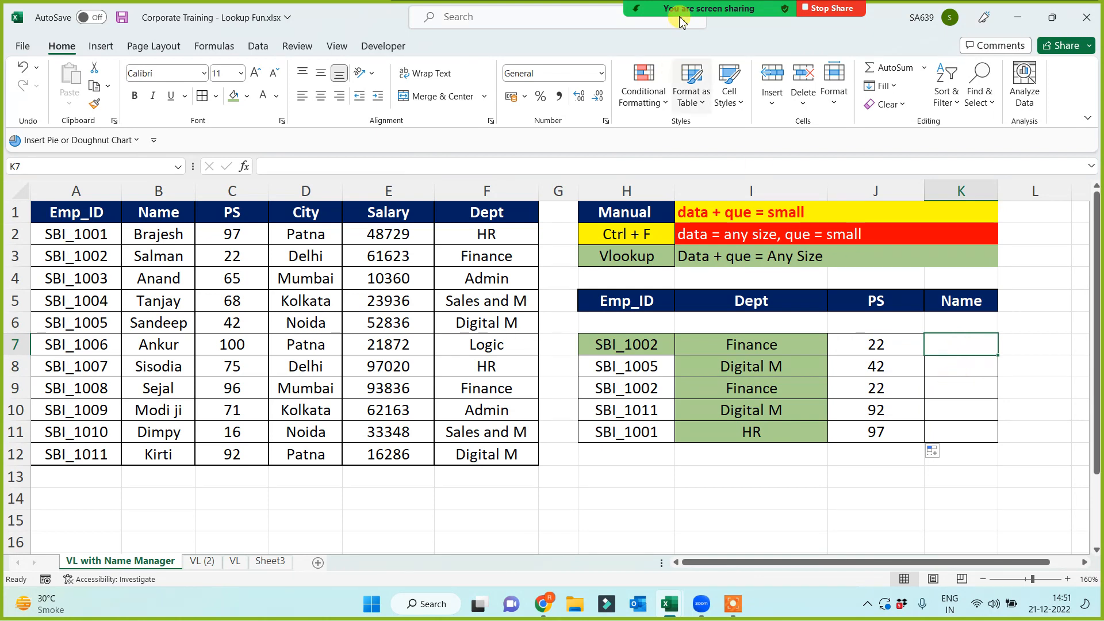
mouse_move(690, 13)
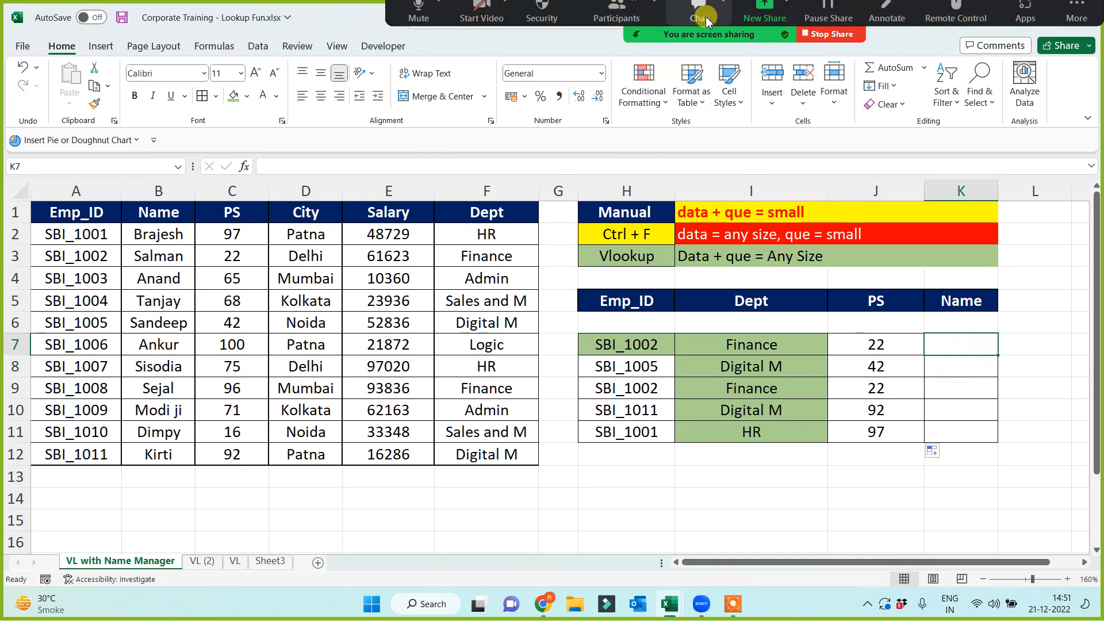
left_click(609, 23)
scroll(802, 351, "down", 5)
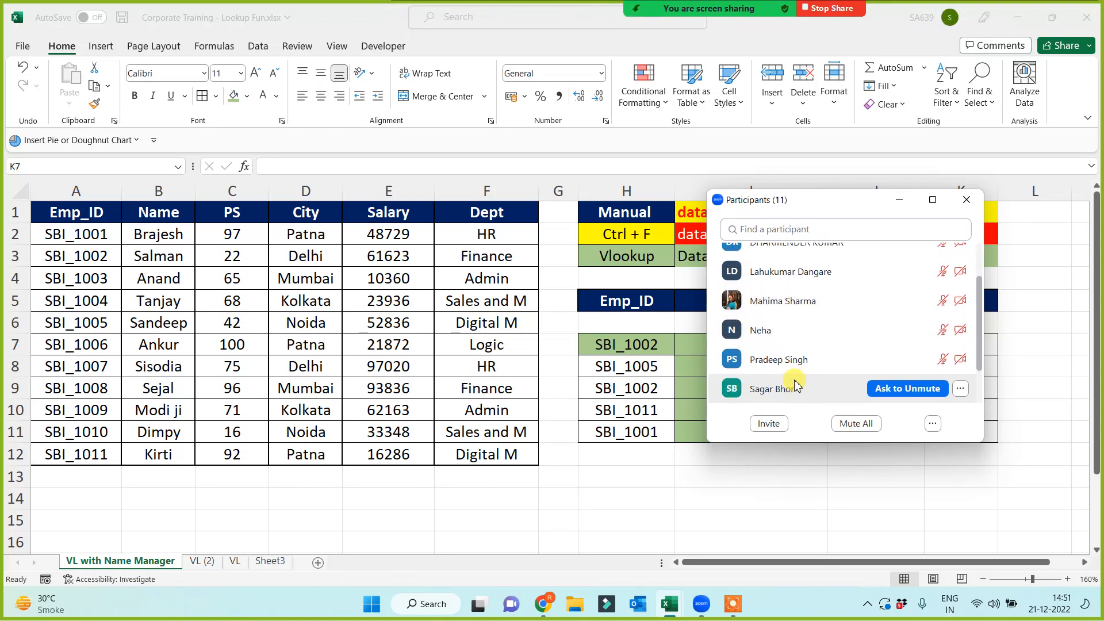
scroll(798, 382, "down", 2)
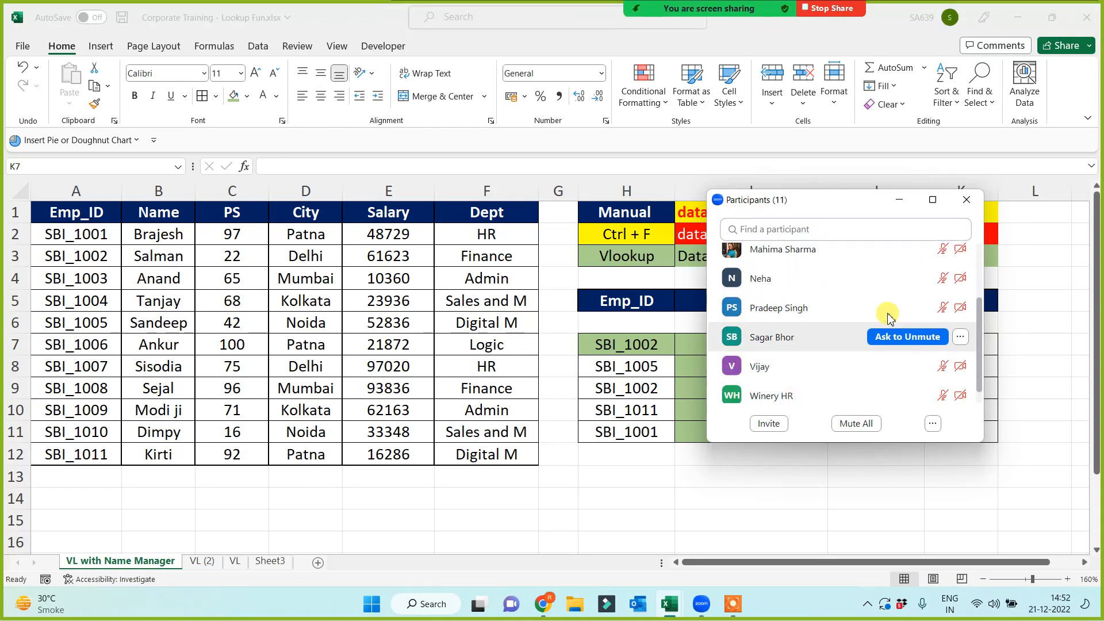
left_click(900, 200)
left_click(943, 343)
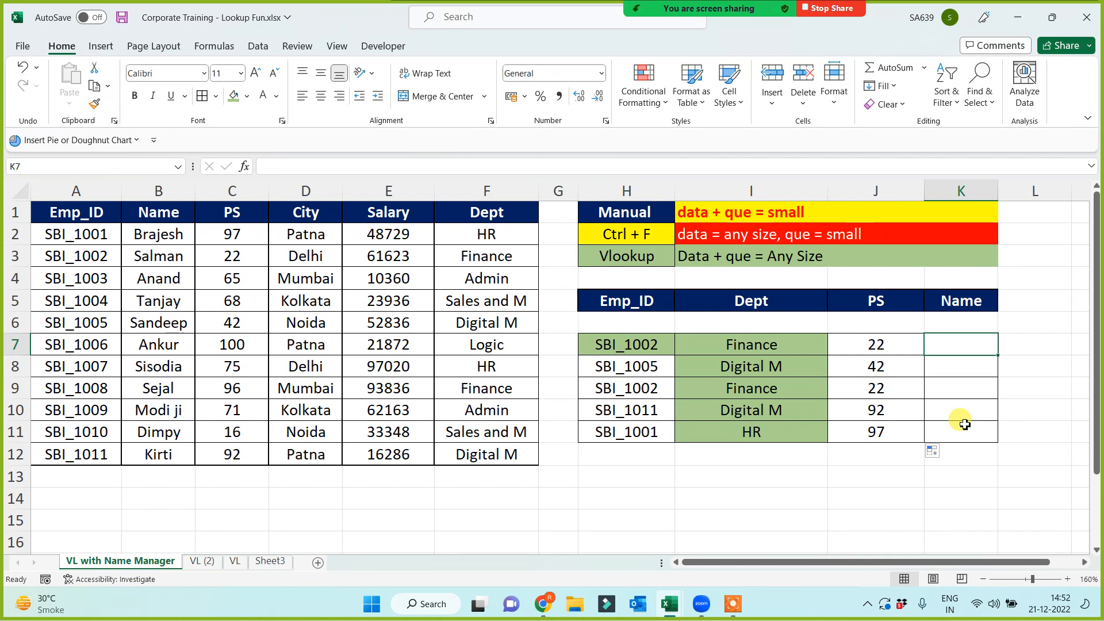
- Select the employee table A1:F12 and check the range name assigned to it
type("=")
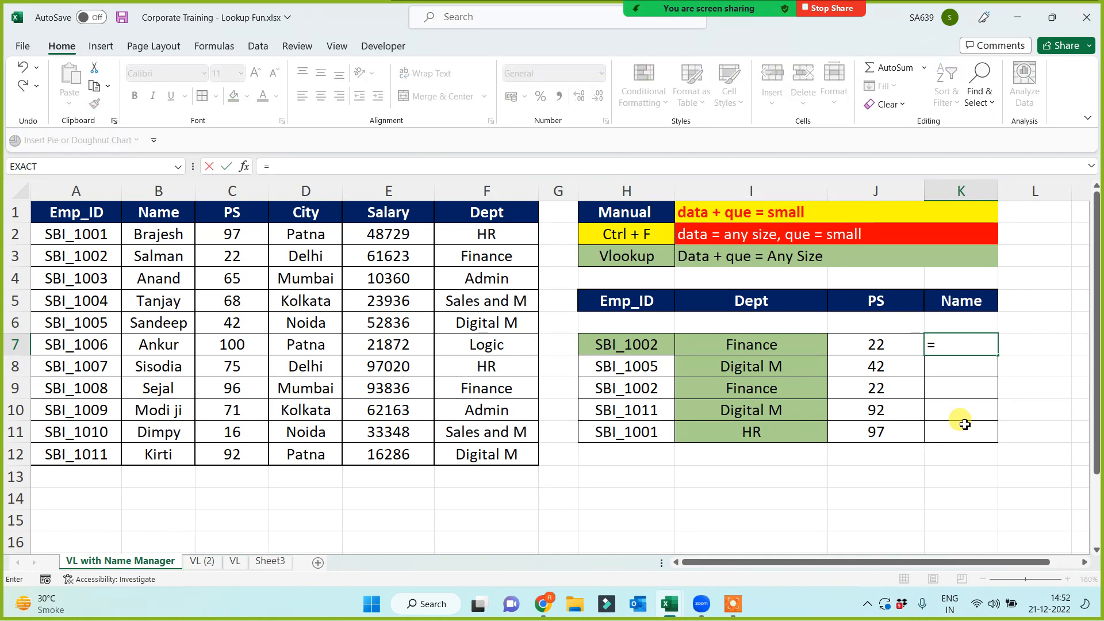
key("Escape")
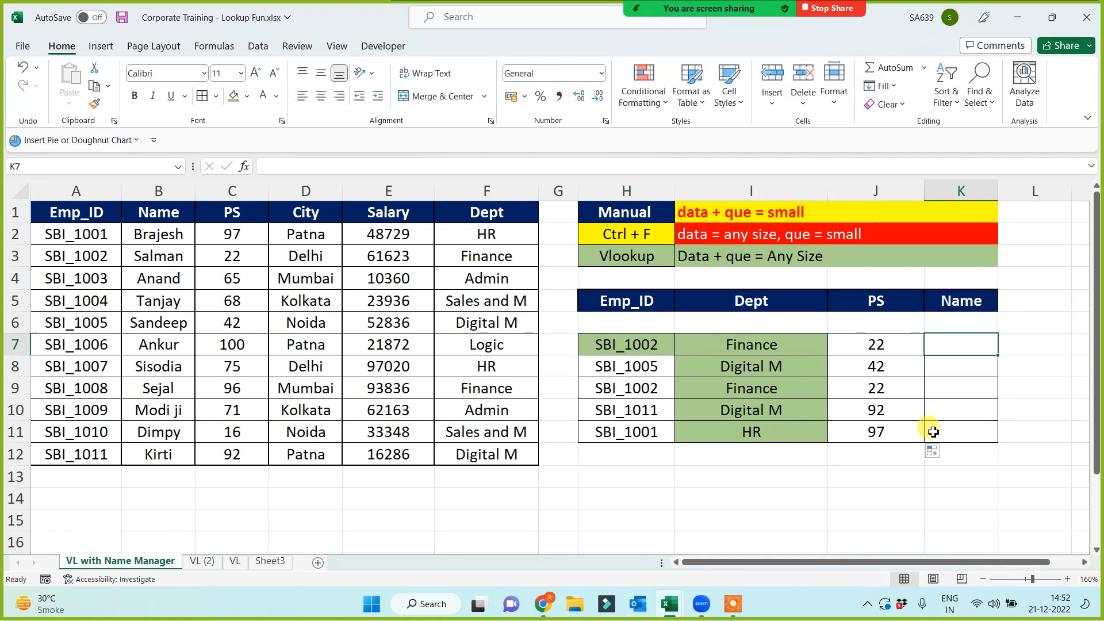
left_click(61, 210)
left_click_drag(61, 211, 474, 457)
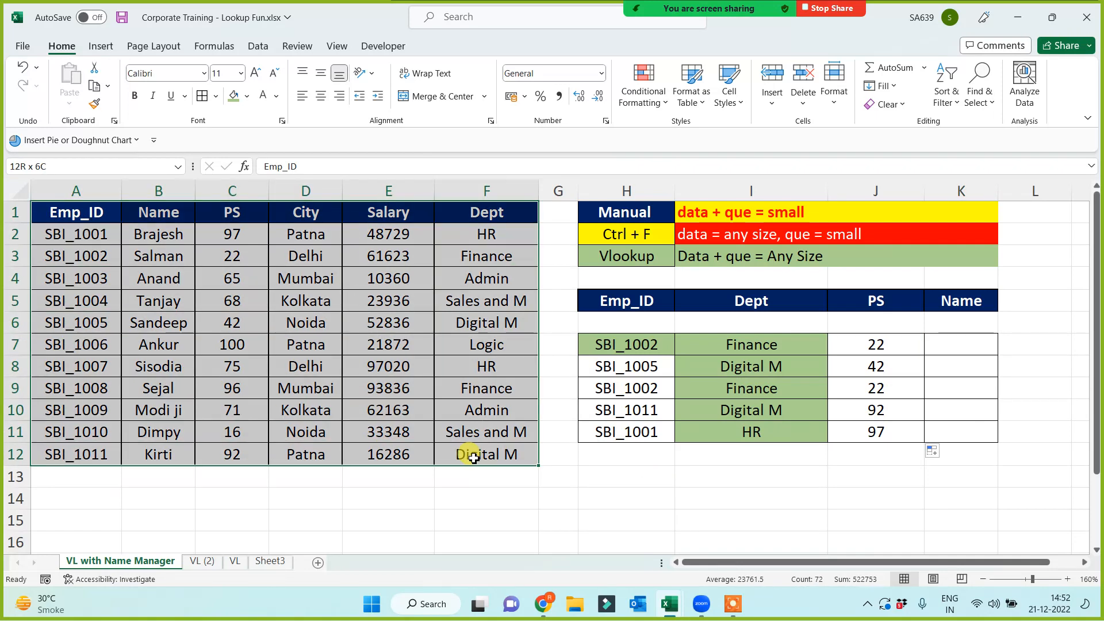
left_click(65, 167)
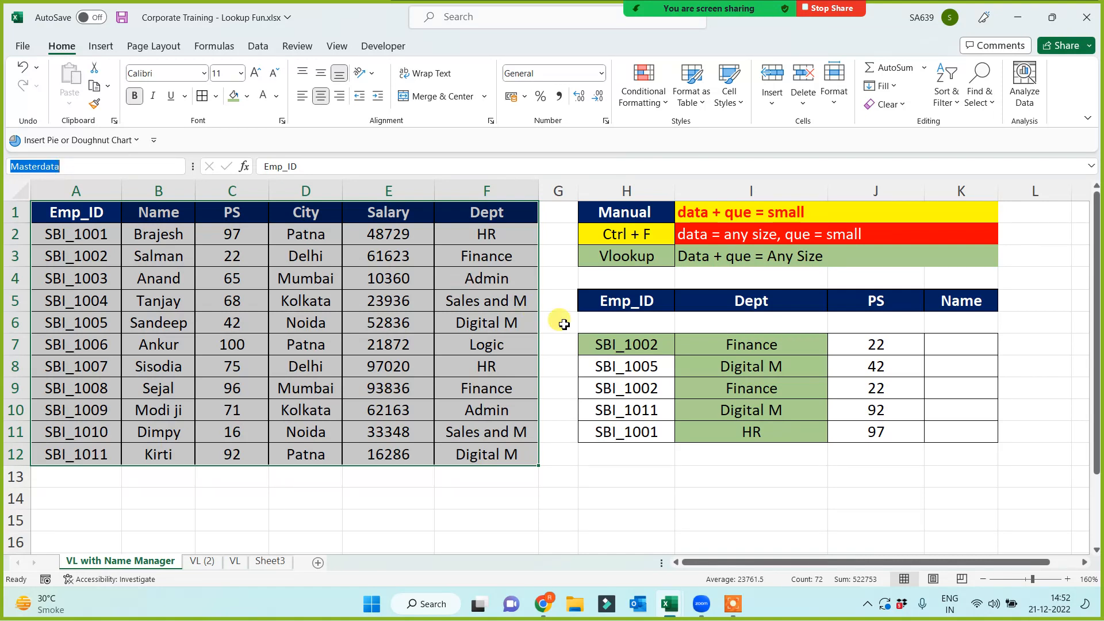
key("Escape")
- Enter =VLOOKUP(H7,Masterdata,2,0) in K7 for the Name and fill the formula down to K11
left_click(951, 344)
type("=")
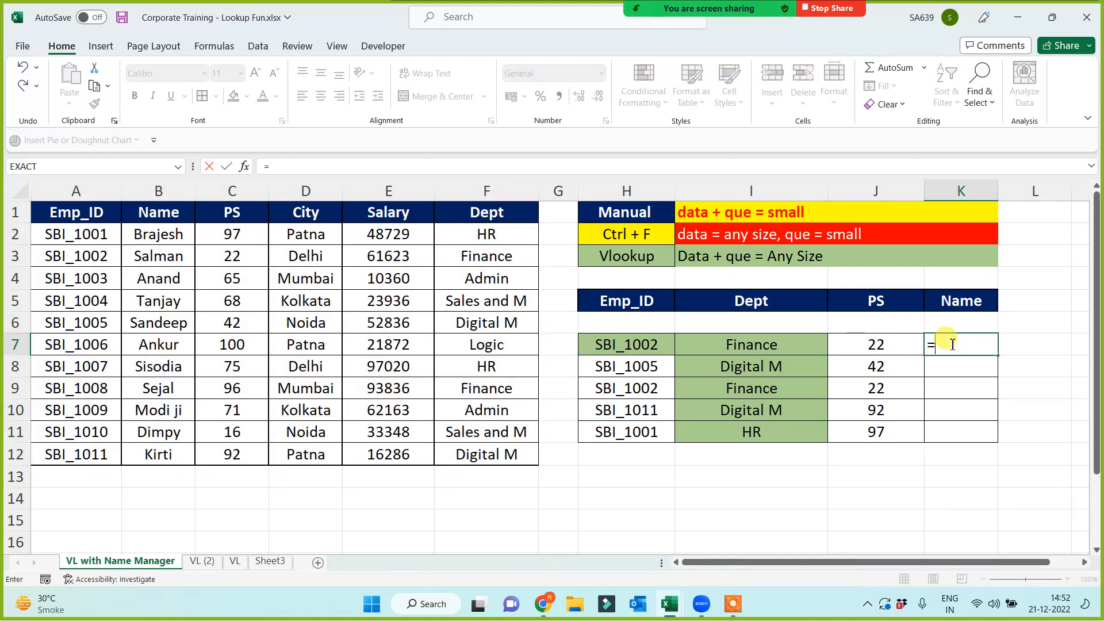
type("vl")
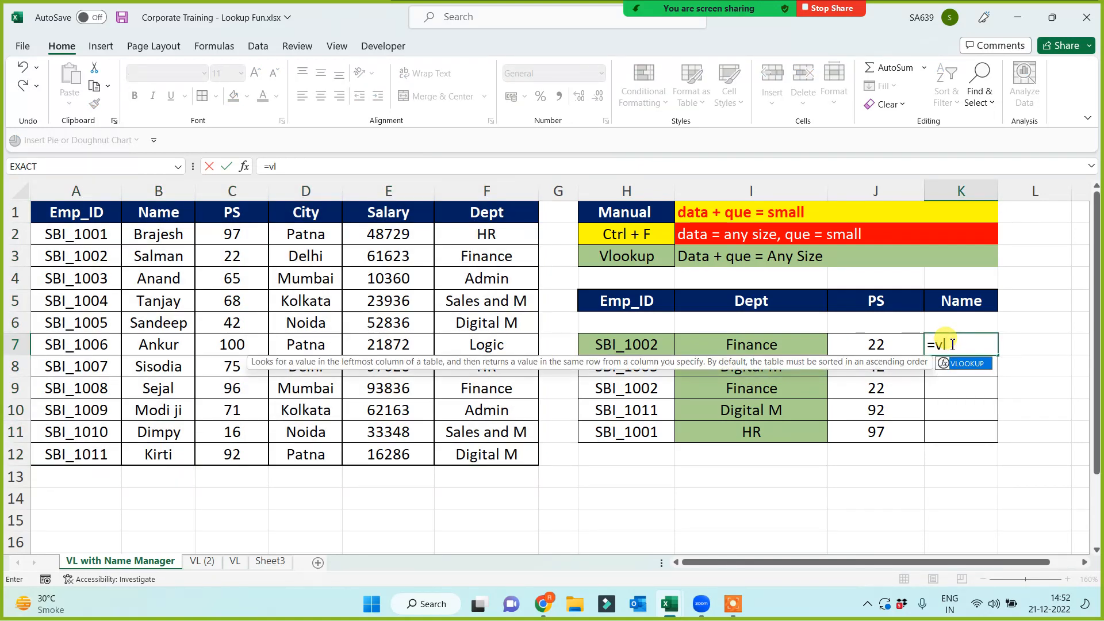
key("Tab")
left_click(664, 344)
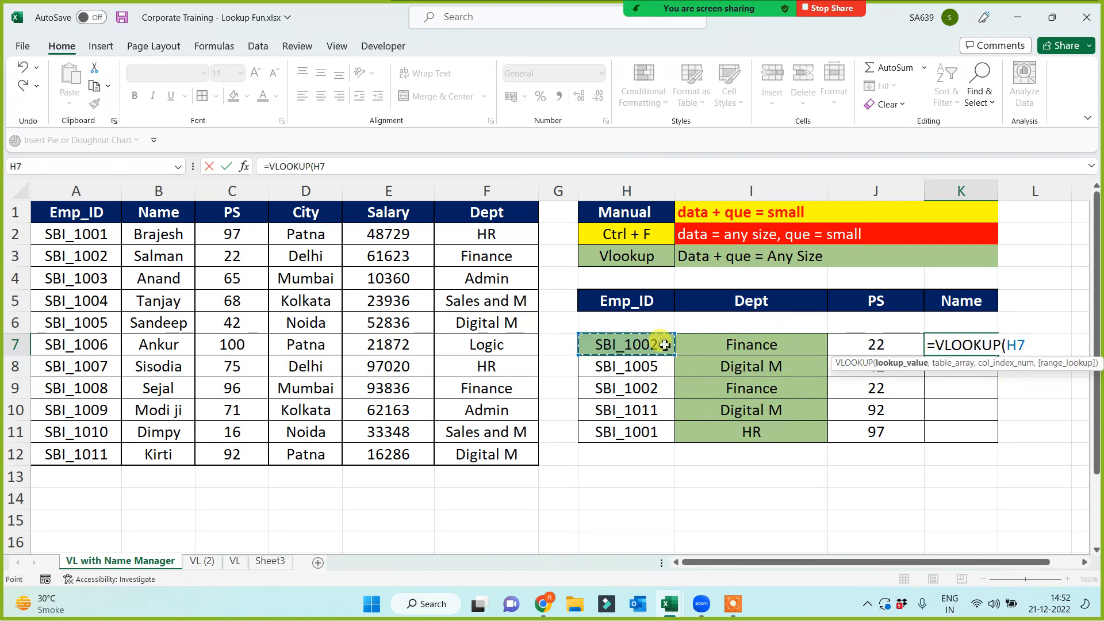
type(",mast")
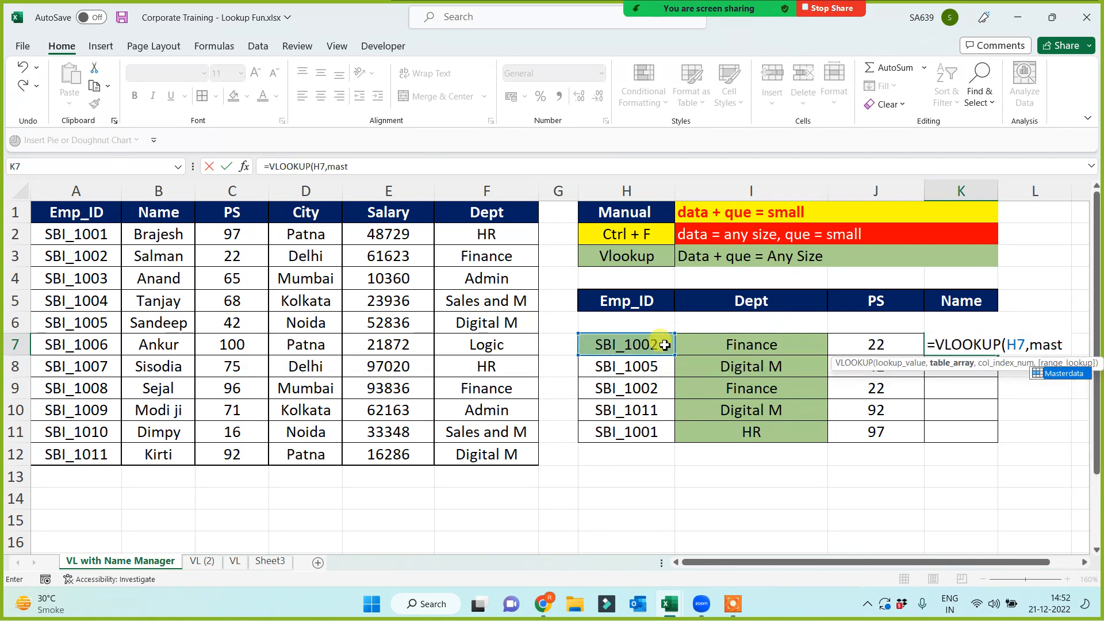
key("Tab")
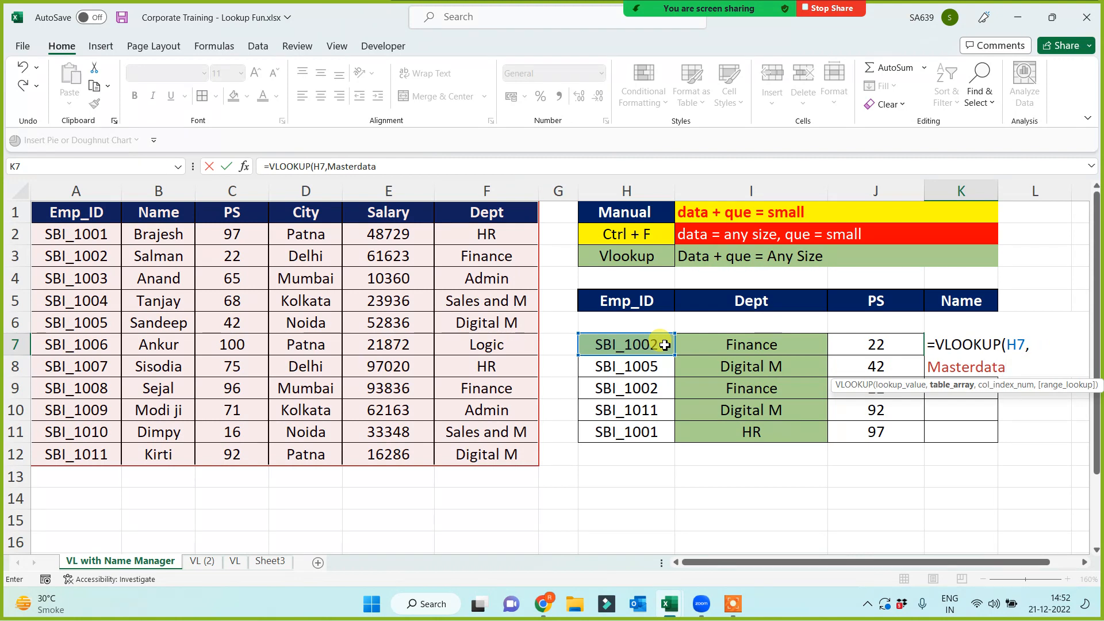
type(",")
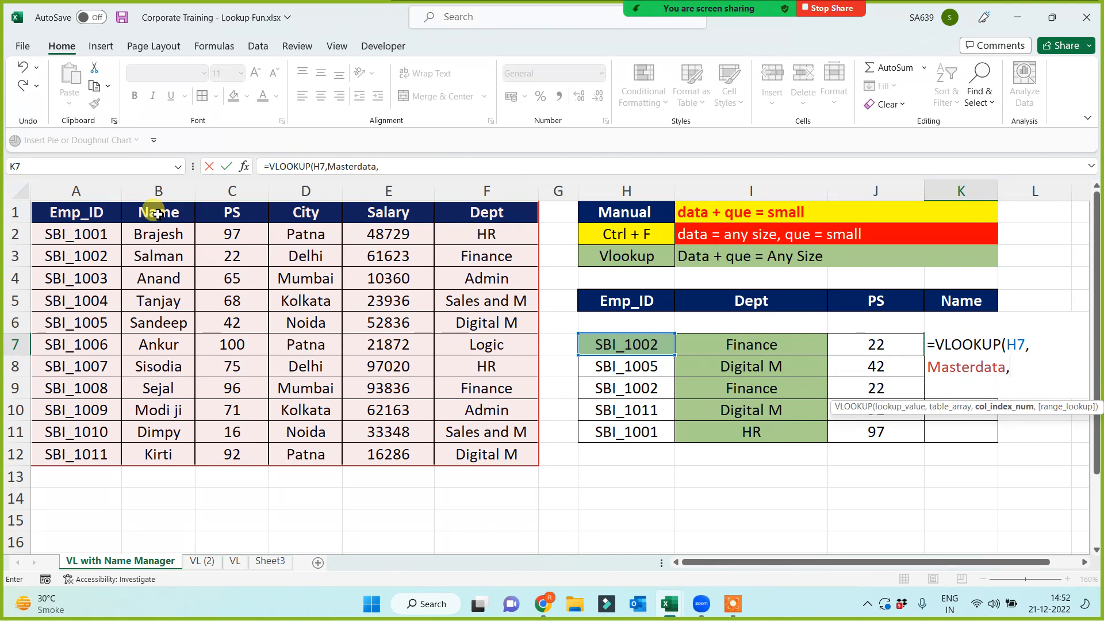
type("2,0)")
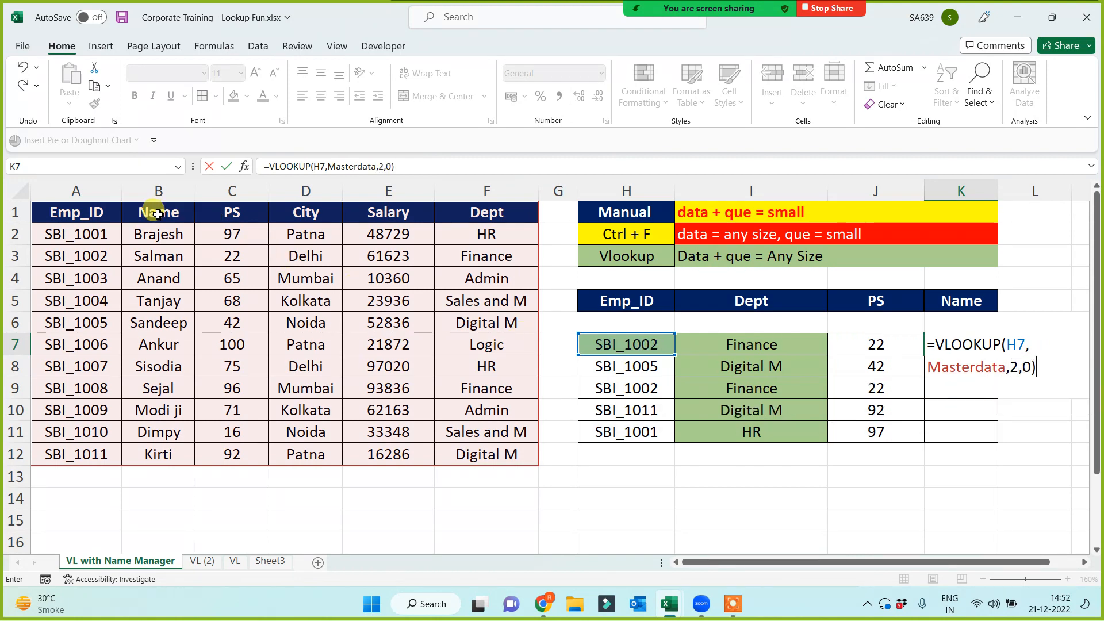
key("ctrl+Return")
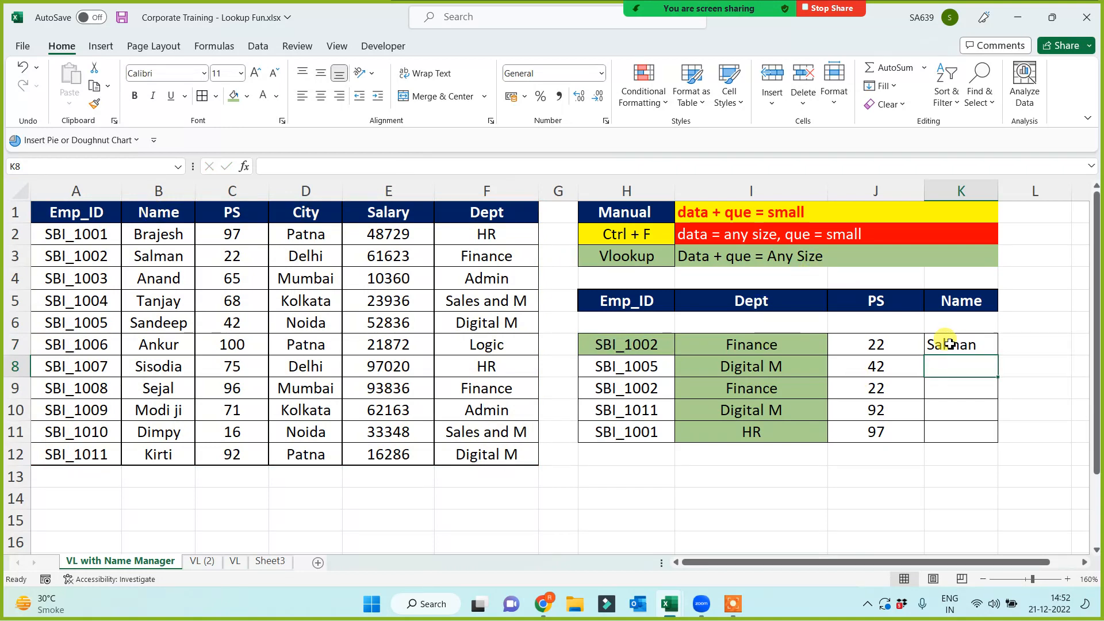
left_click_drag(998, 355, 986, 434)
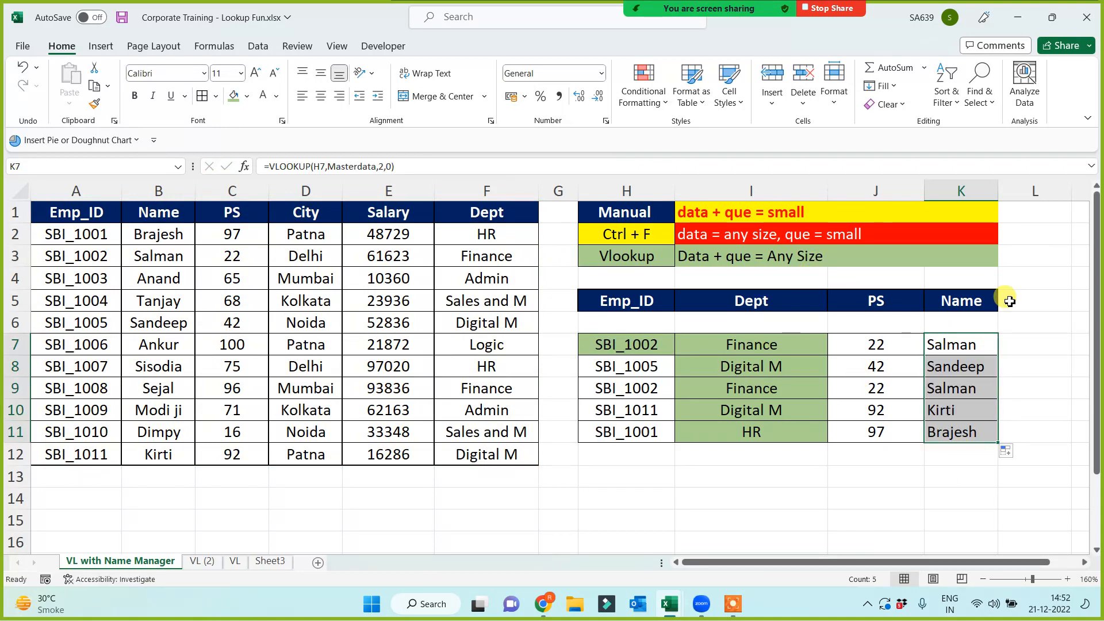
- Widen column K slightly and centre the contents of the lookup table H5:K11 horizontally
left_click_drag(999, 190, 1013, 191)
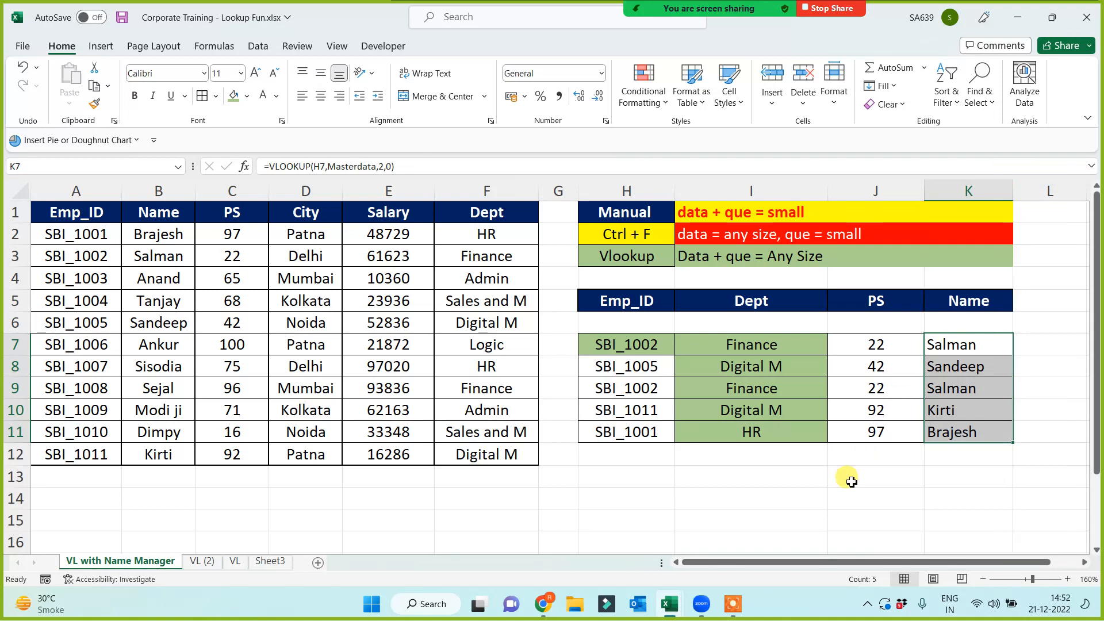
left_click(635, 304)
left_click_drag(664, 317, 939, 444)
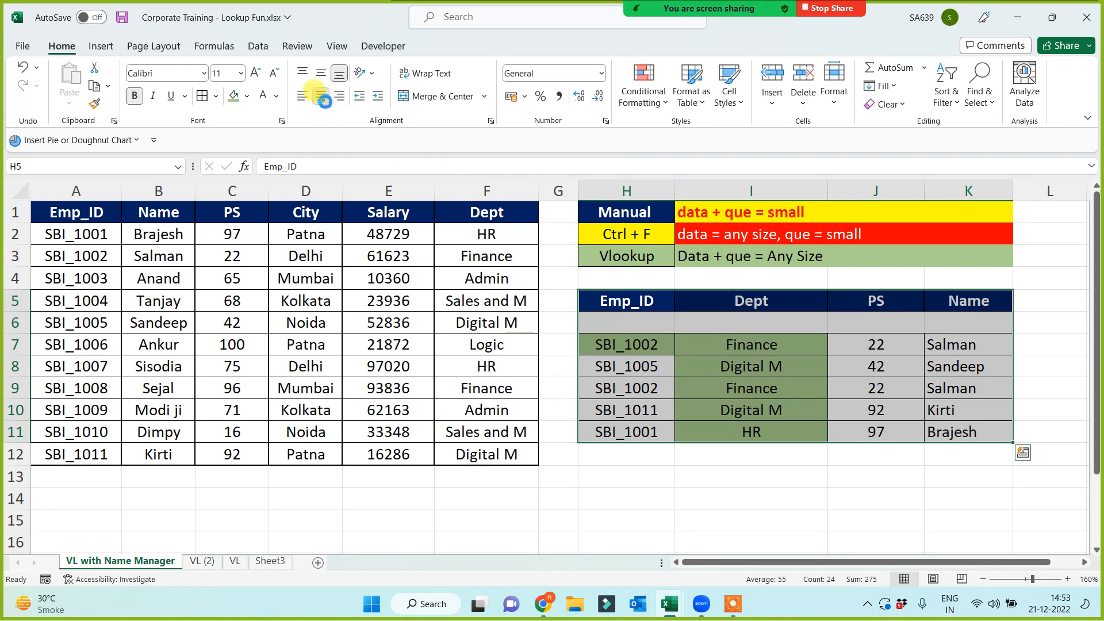
left_click(321, 96)
left_click(321, 96)
left_click(667, 460)
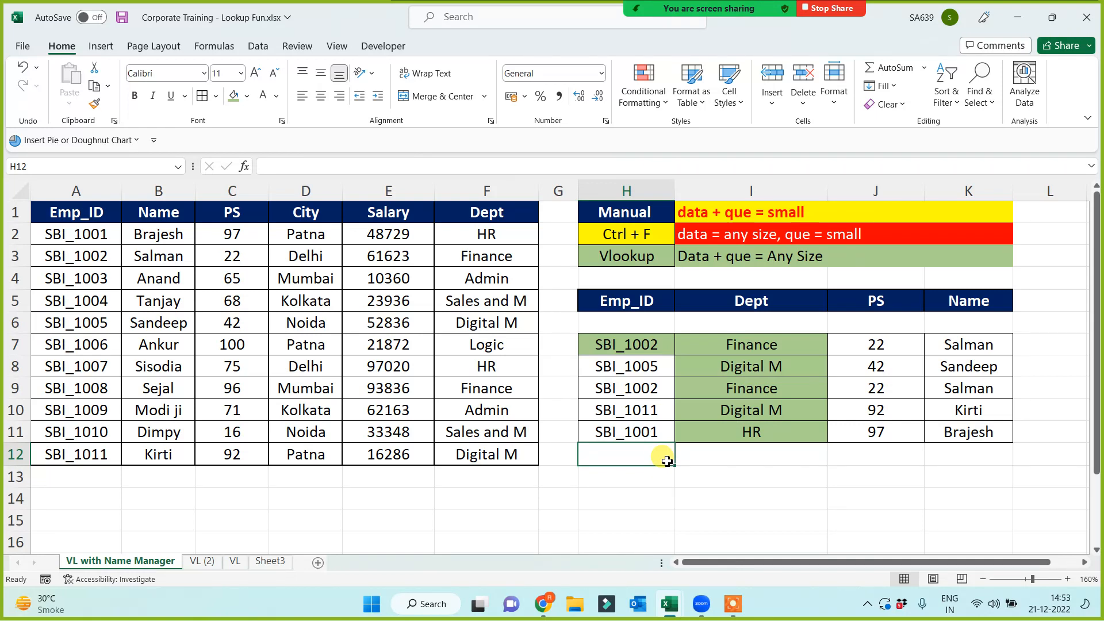
- Look through the Zoom participant list and return to the worksheet
left_click(633, 20)
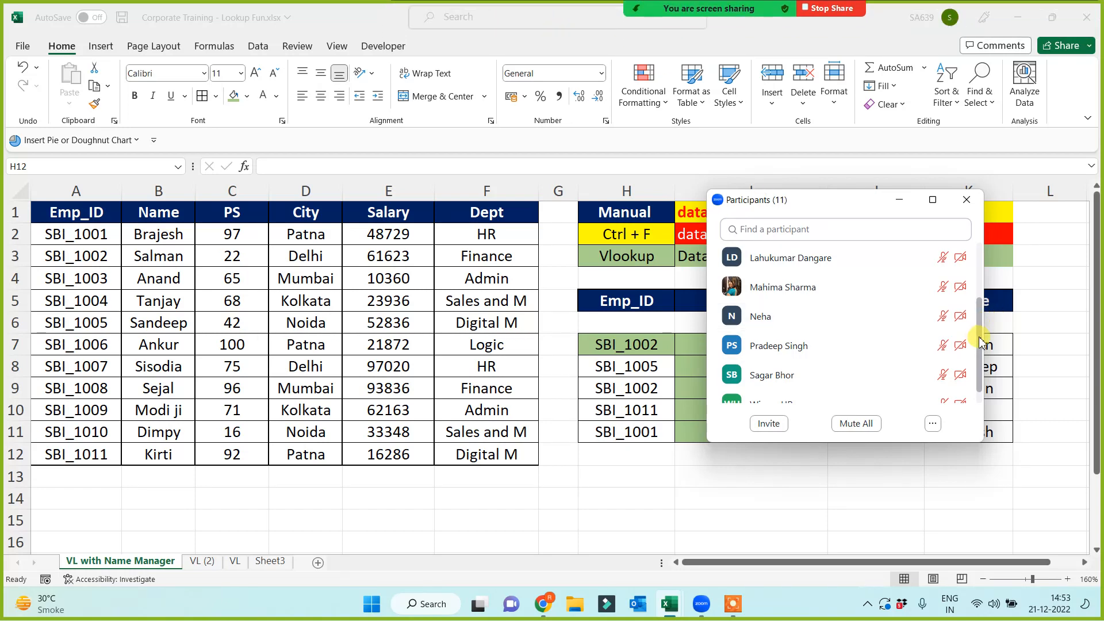
left_click_drag(980, 342, 980, 288)
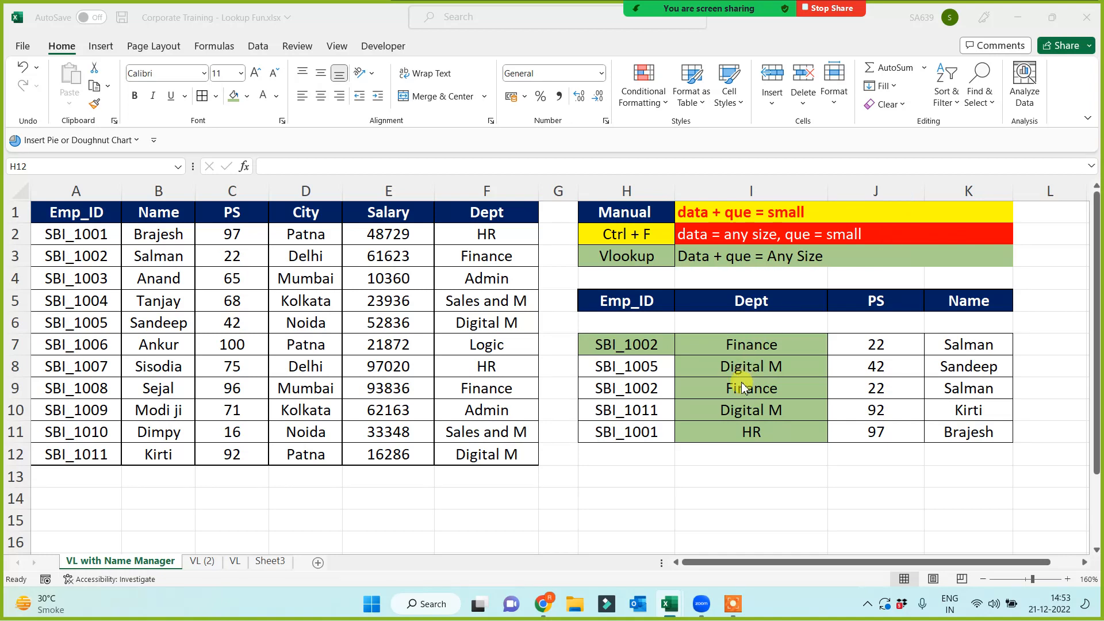
left_click(682, 469)
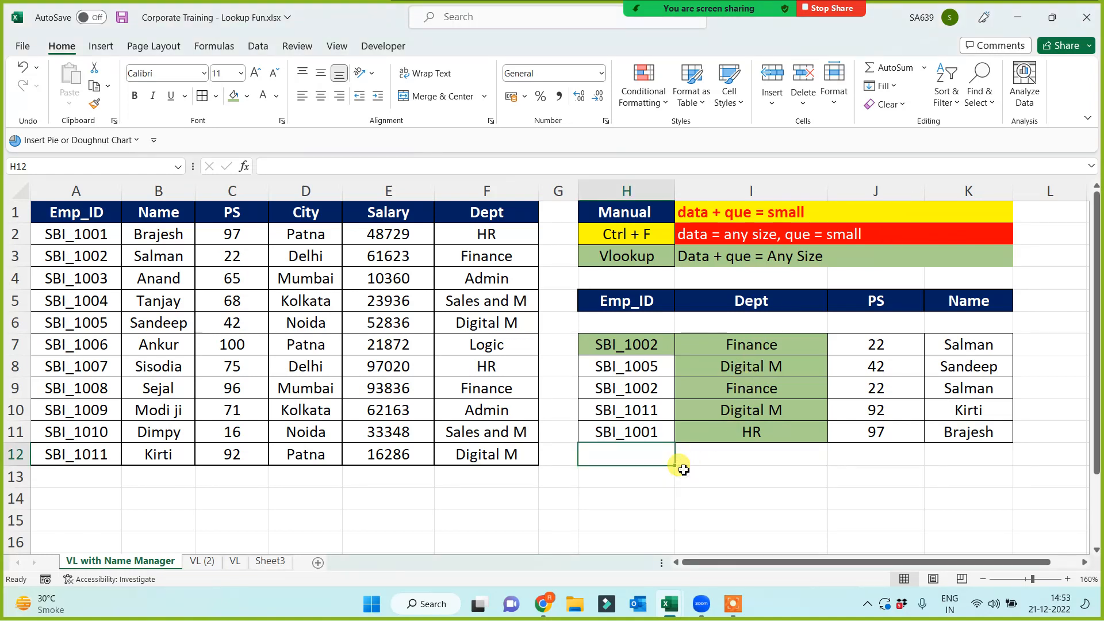
- Switch to Sheet3 and highlight its empty Dept, Salary and City cells, B3:D6
left_click(264, 561)
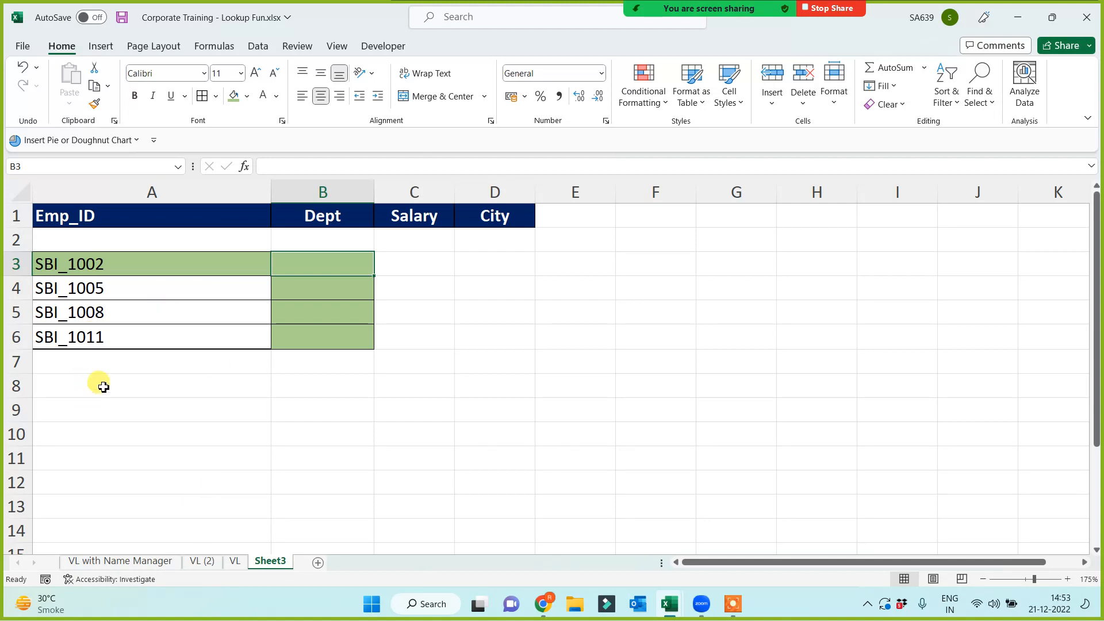
left_click_drag(352, 261, 493, 341)
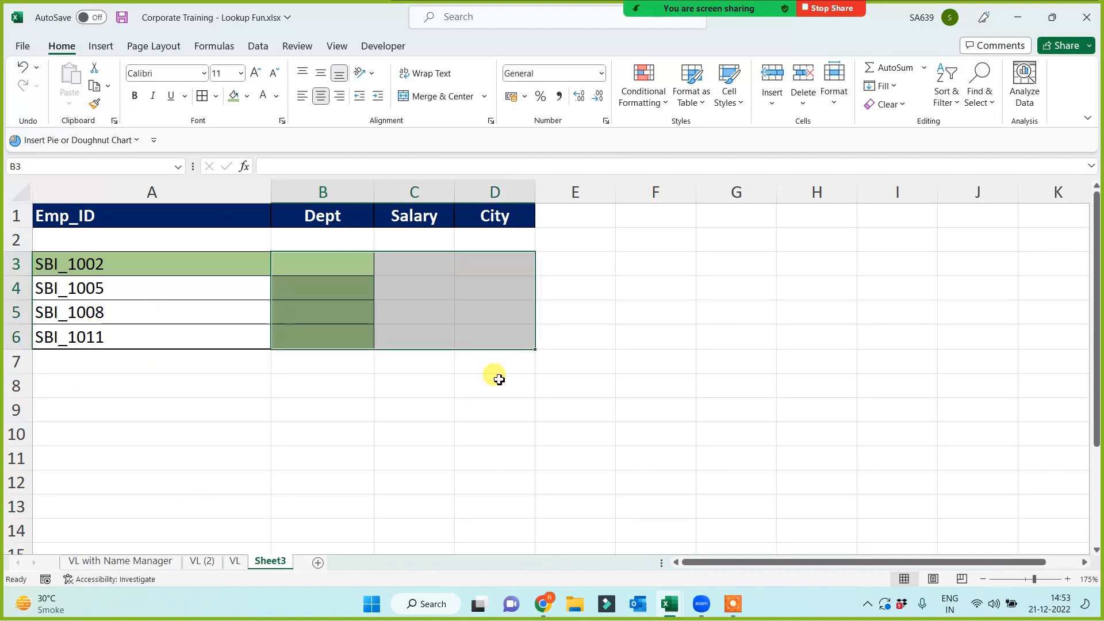
left_click(458, 389)
- Enter =VLOOKUP(A3,Masterdata,6,0) in B3 of Sheet3 for the Dept and fill the formula down to B6
left_click(338, 259)
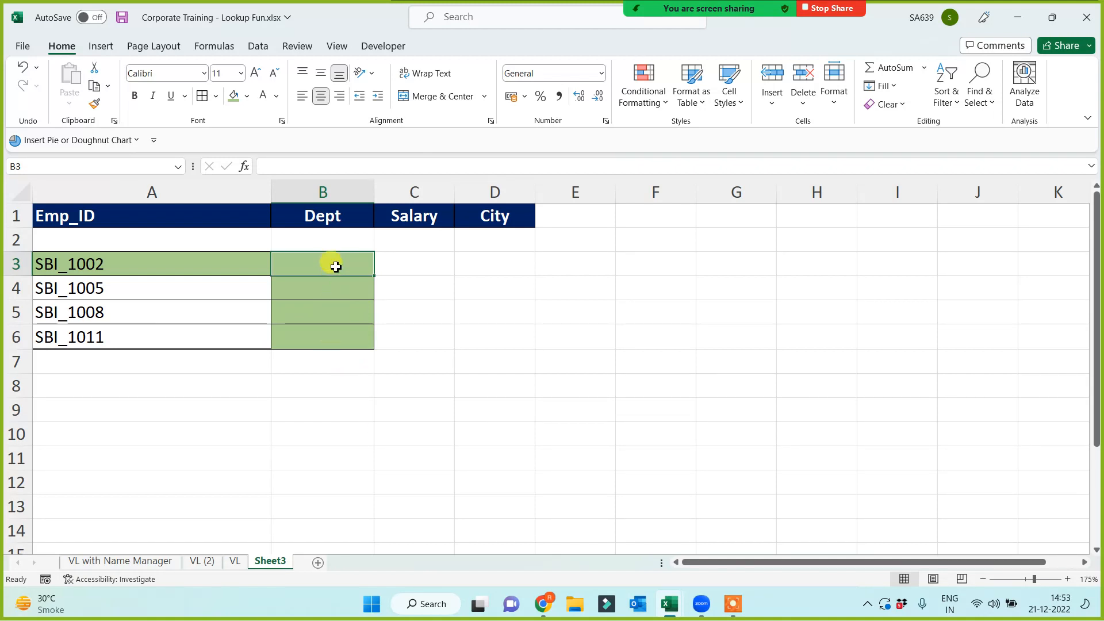
type("=vl")
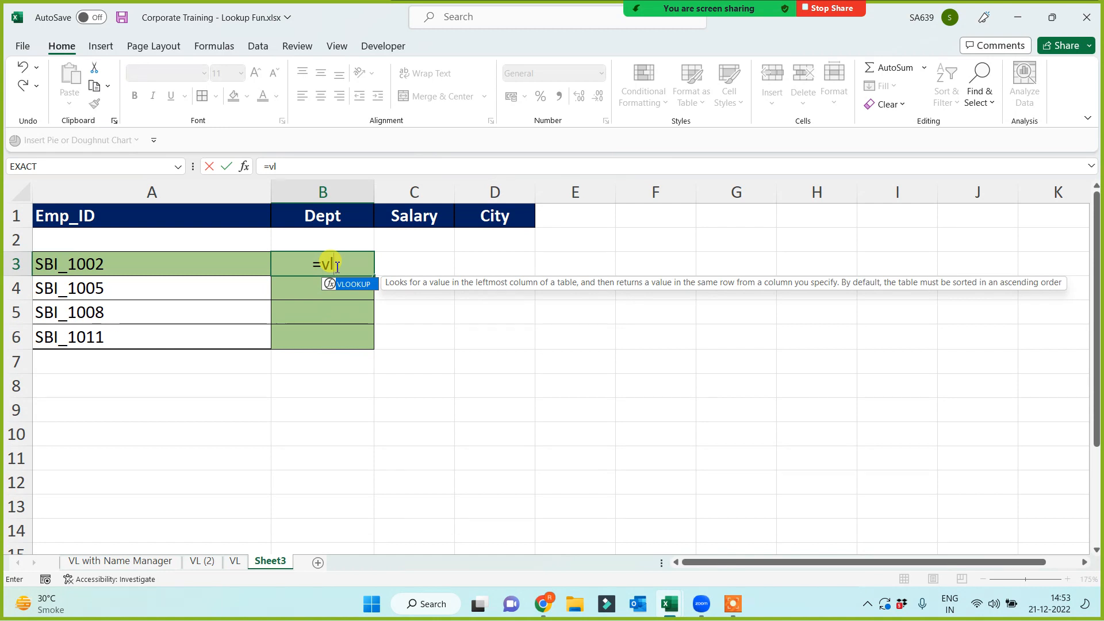
key("Tab")
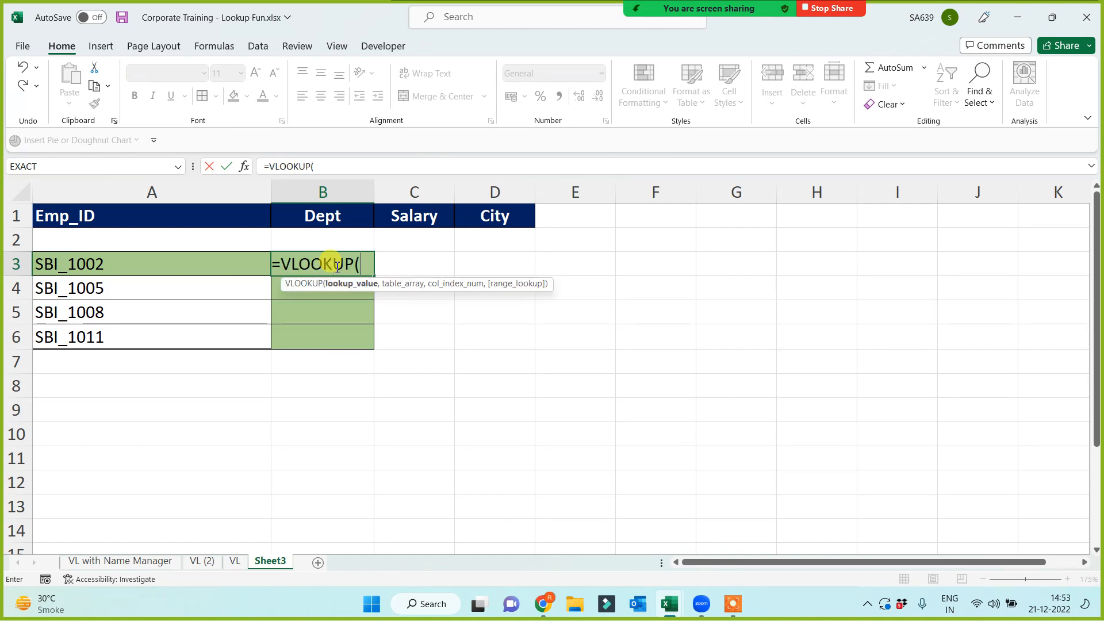
left_click(156, 262)
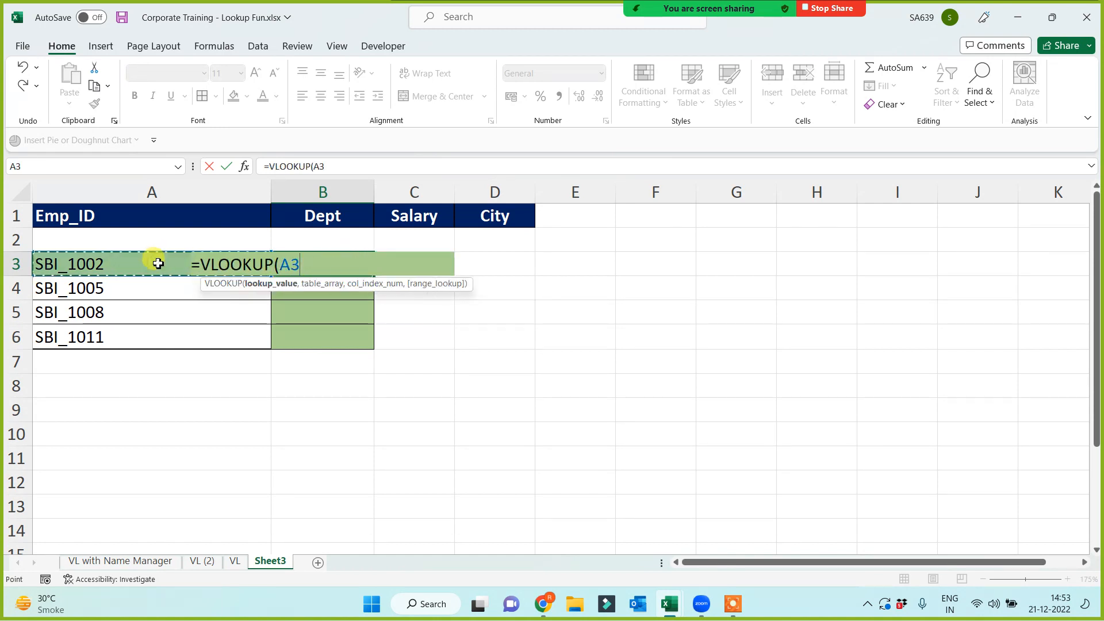
type(",m")
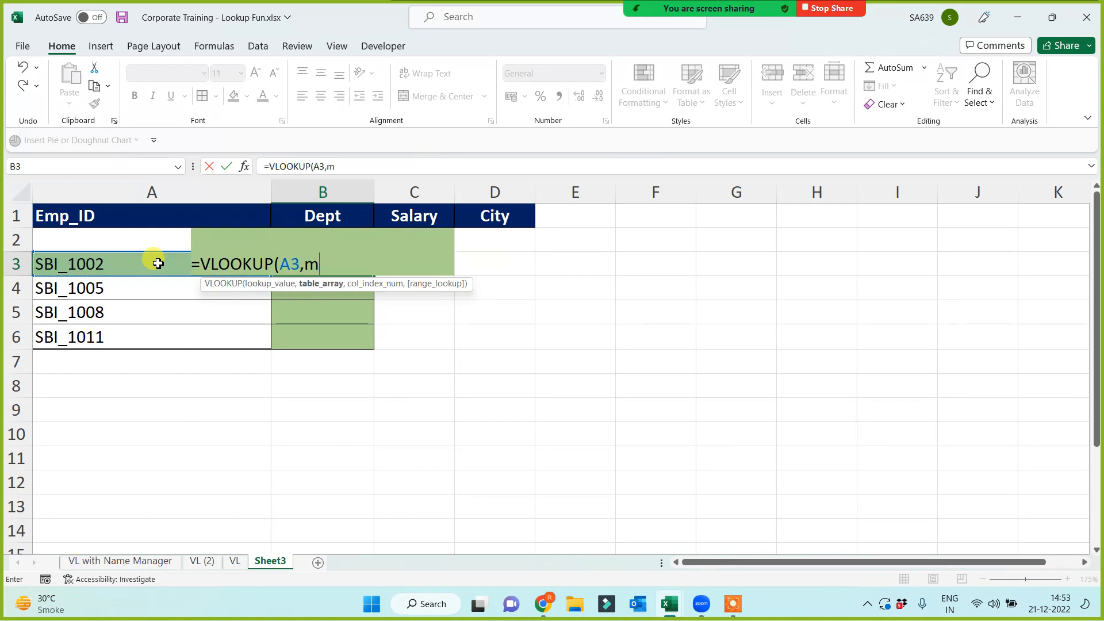
type("at")
key("BackSpace")
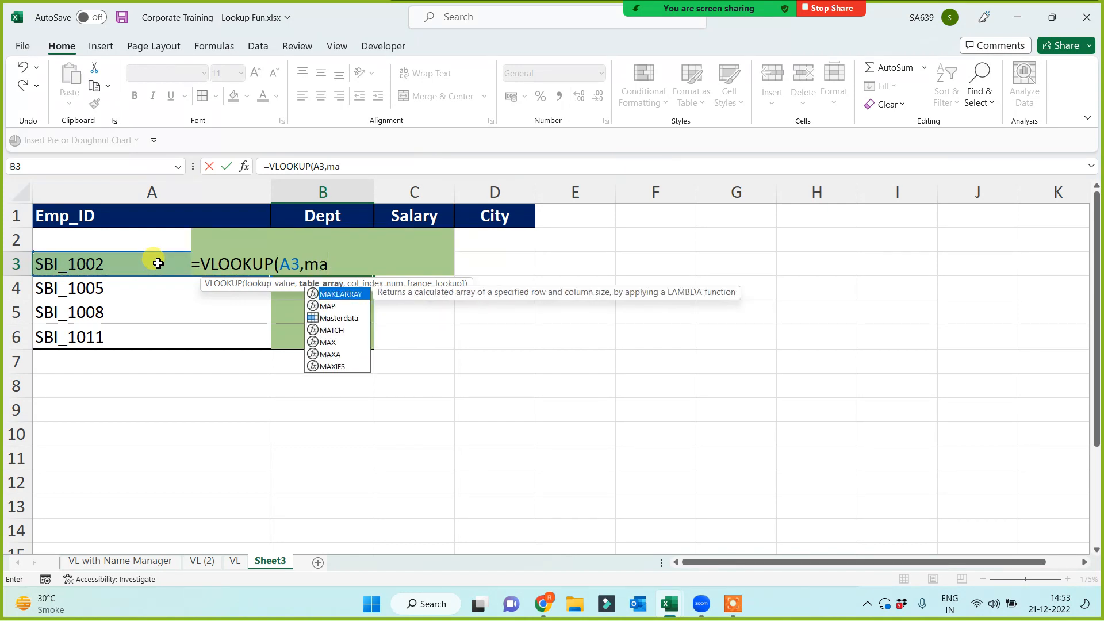
type("s")
key("Tab")
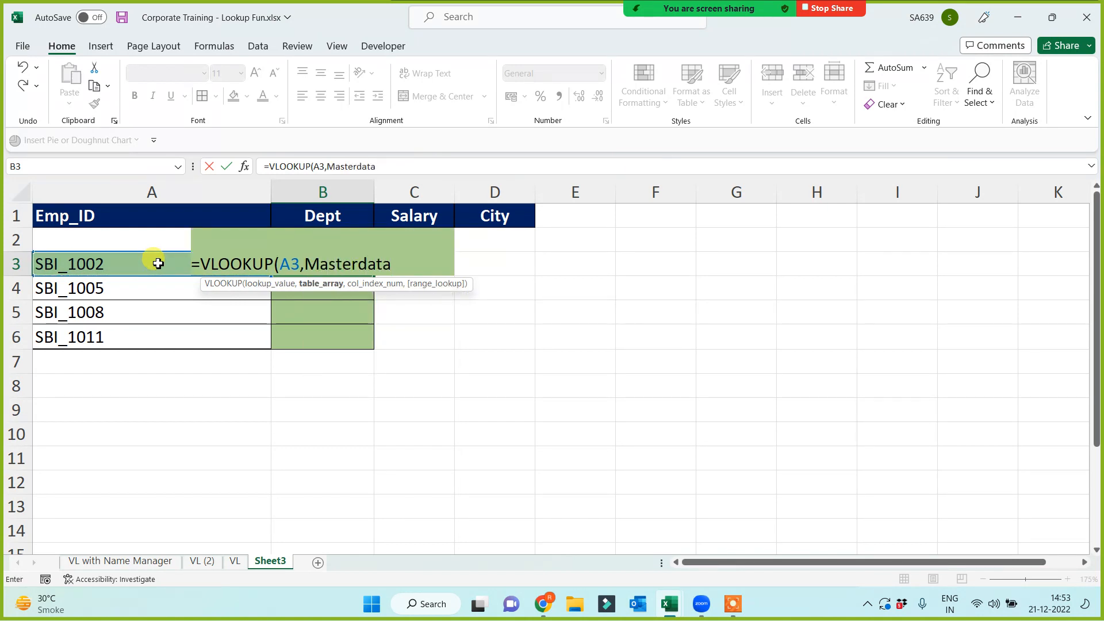
type(",6,")
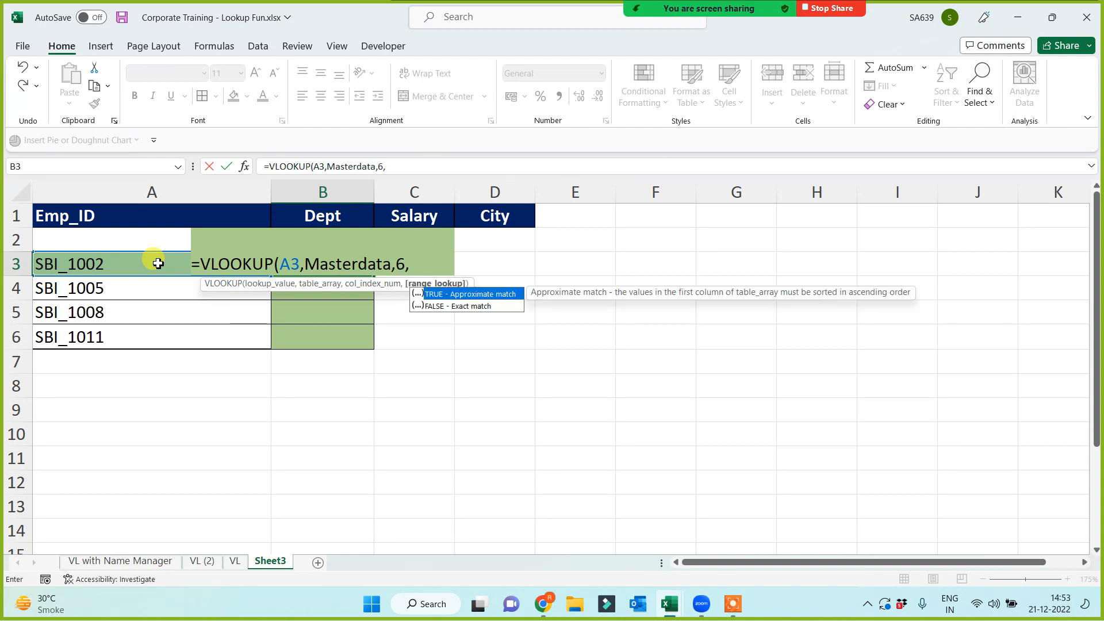
type("0)")
key("Return")
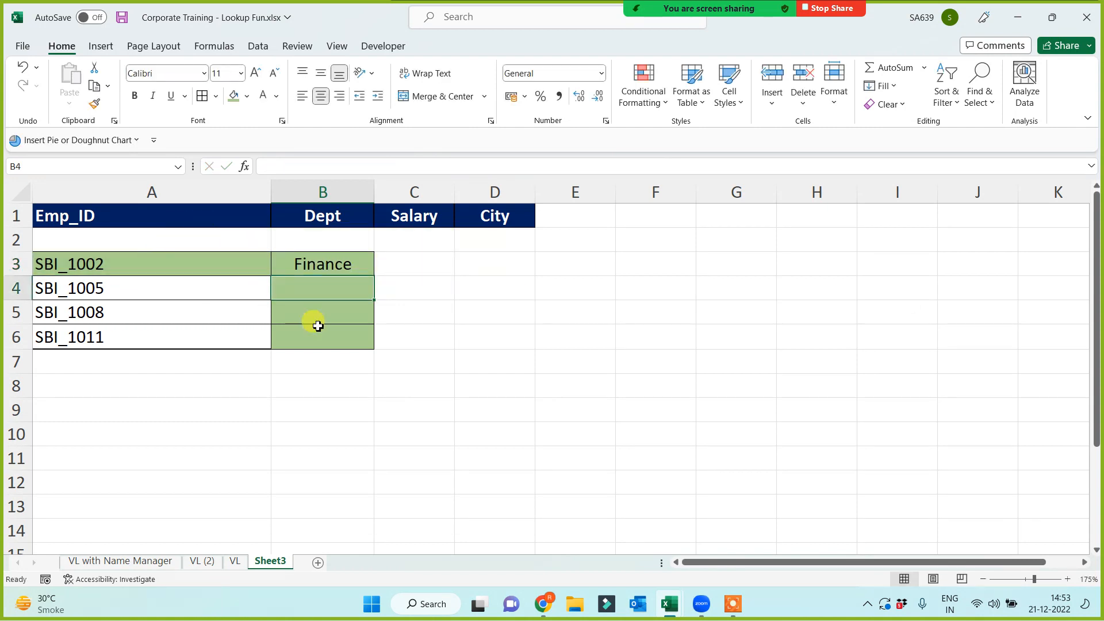
left_click(360, 269)
left_click_drag(372, 276, 367, 346)
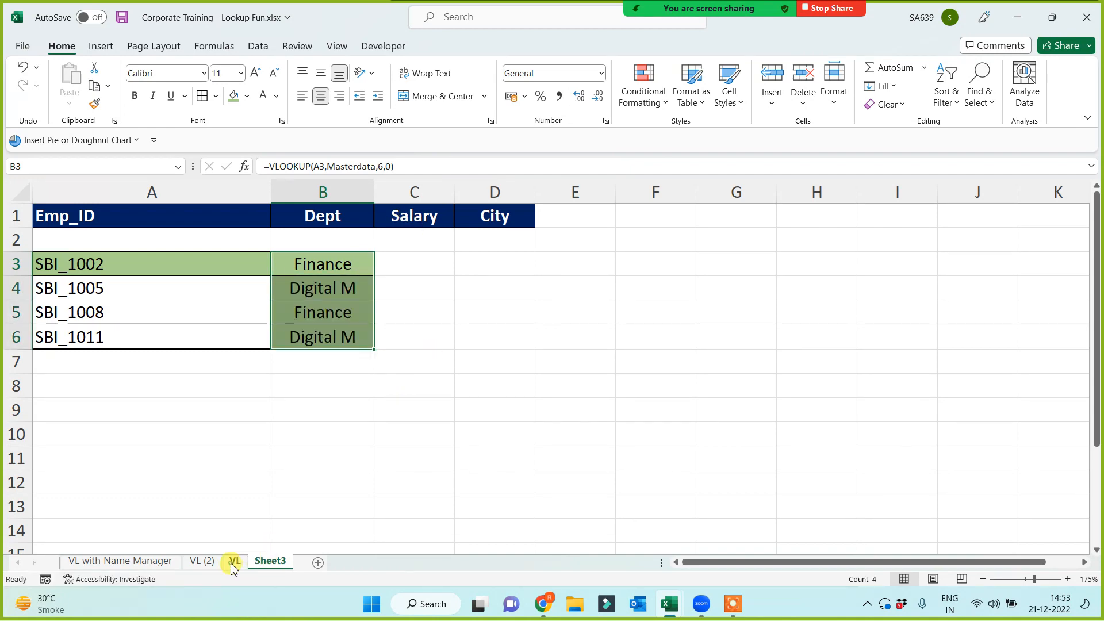
- Enter =VLOOKUP(A3,Masterdata,5,0) in C3 of Sheet3 for the Salary and fill the formula down to C6
left_click(233, 562)
left_click(270, 562)
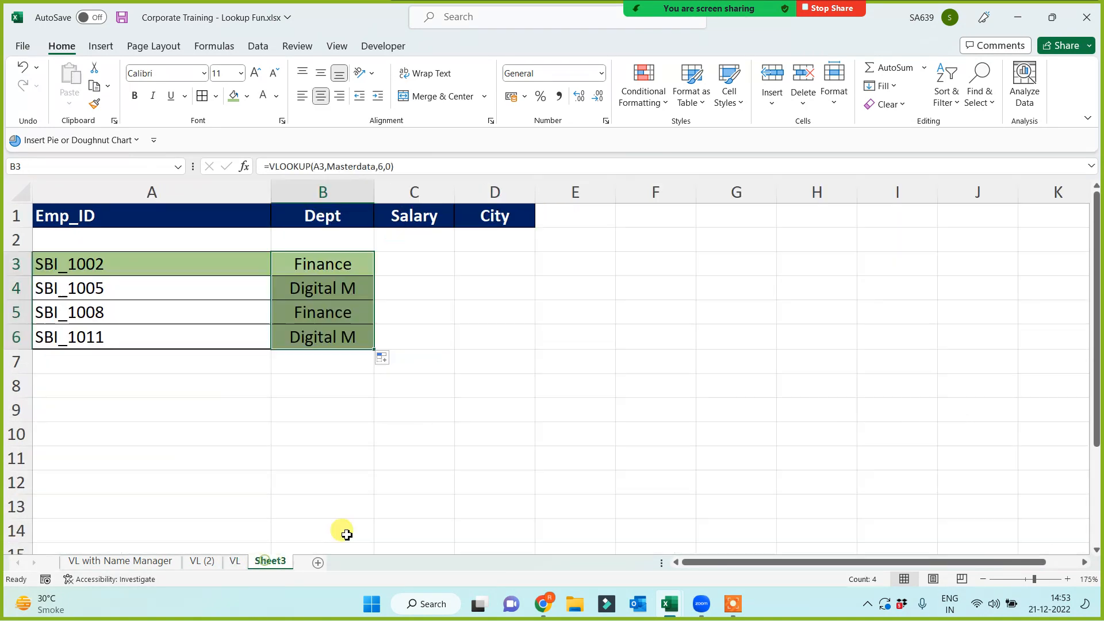
left_click(402, 267)
type("=vl")
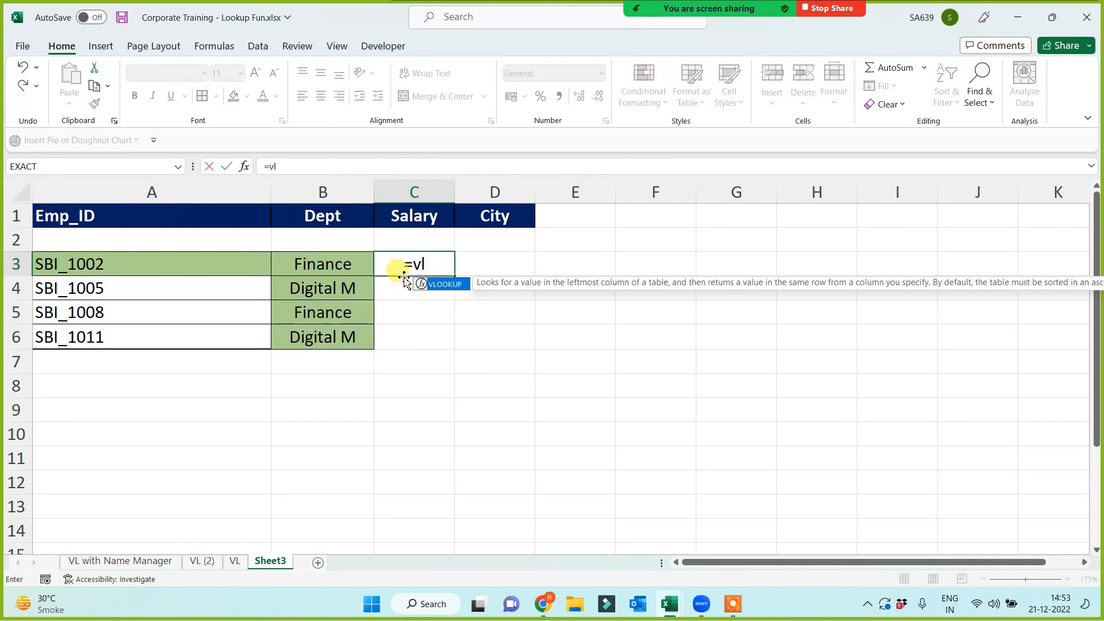
key("Tab")
left_click(94, 266)
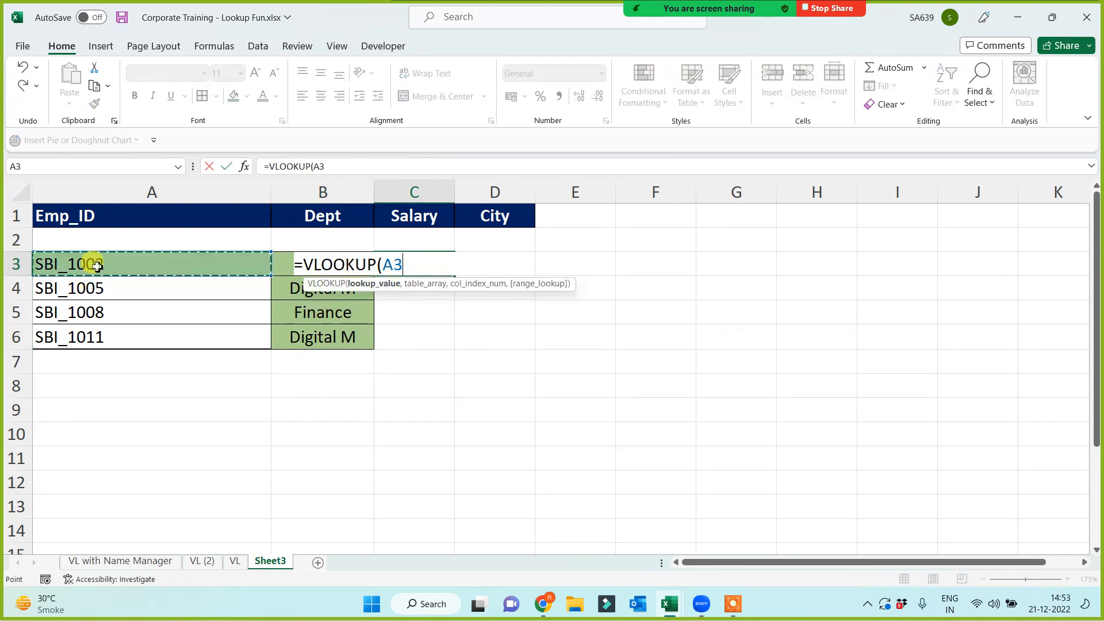
type(",mast")
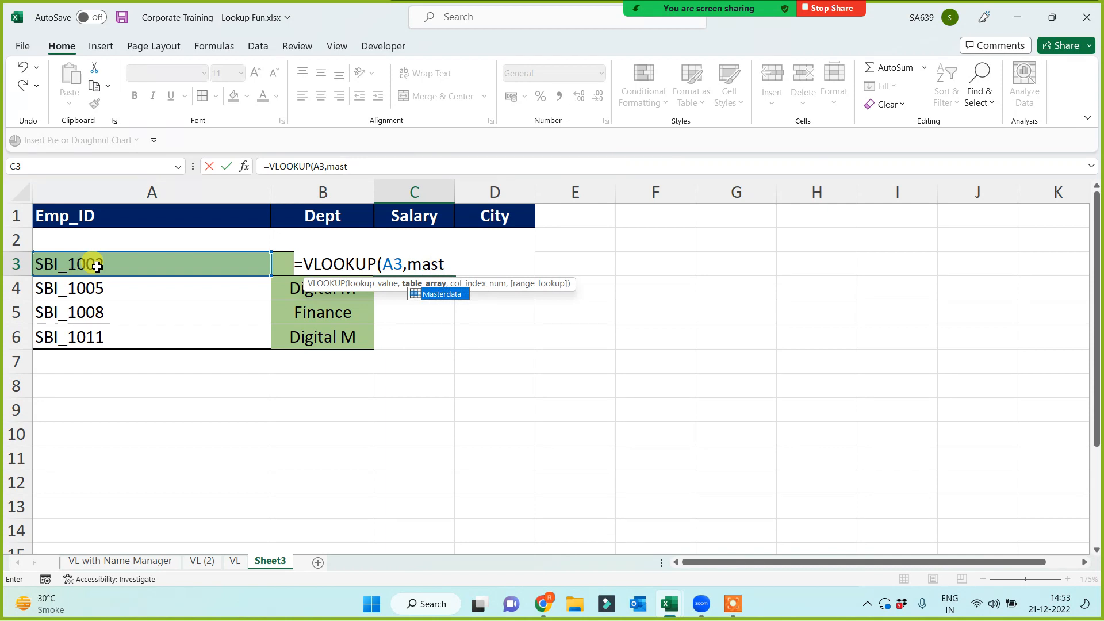
key("Tab")
type(",")
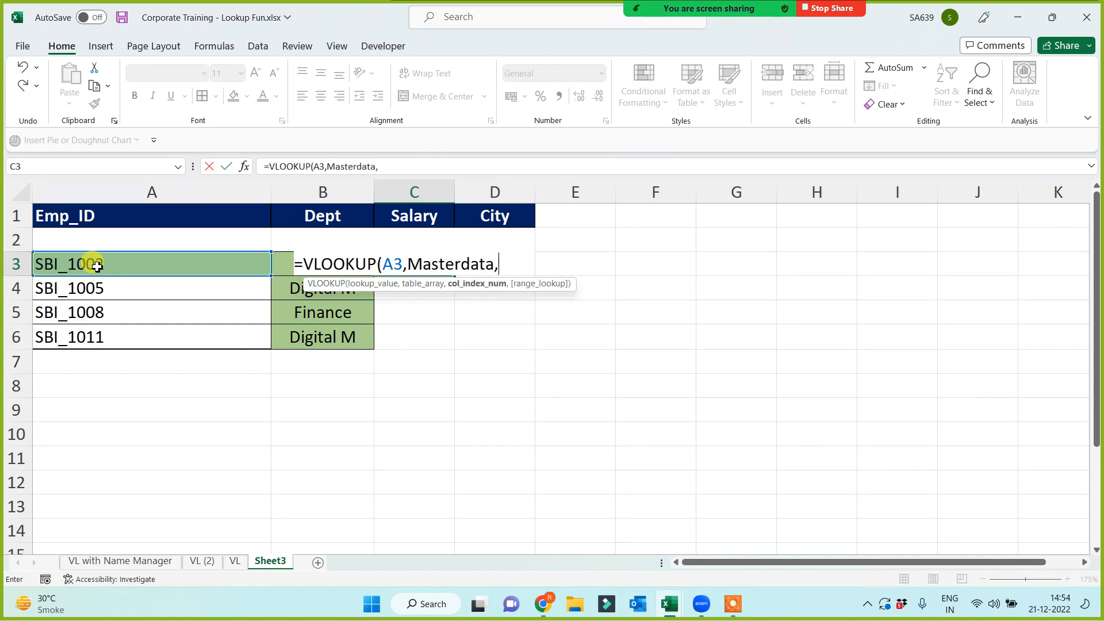
type("5,0)")
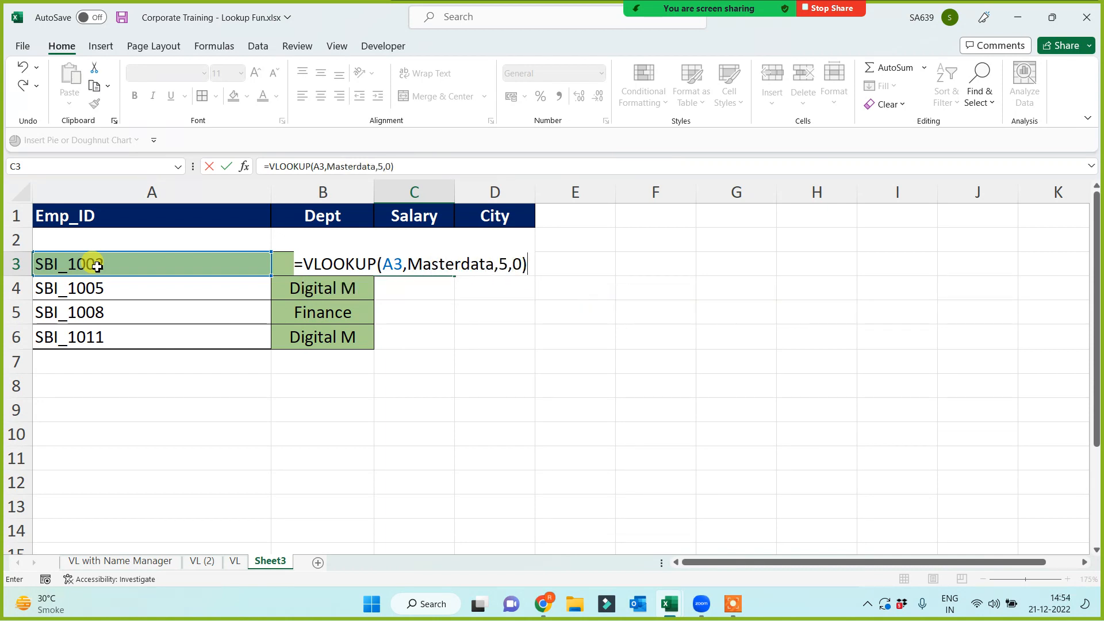
key("Return")
left_click(430, 256)
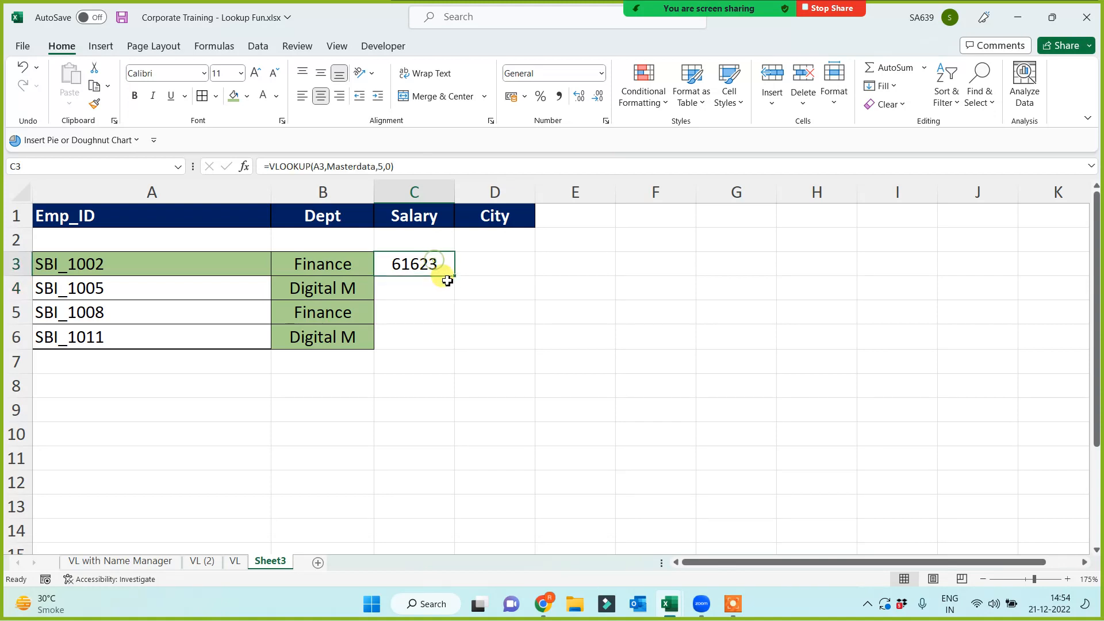
left_click_drag(452, 278, 453, 348)
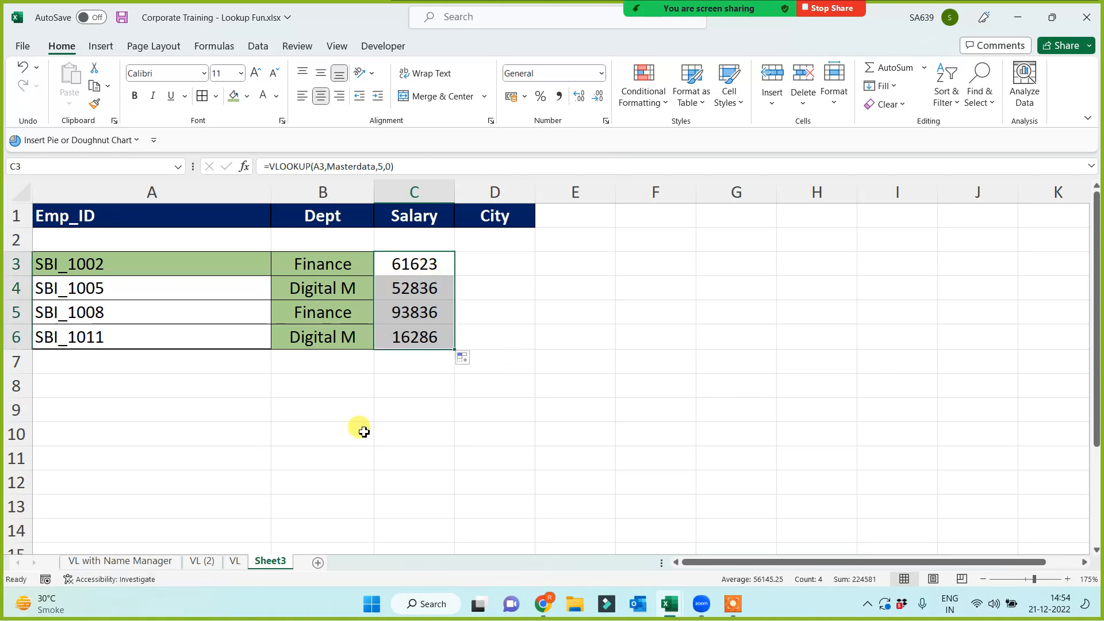
- Show the Masterdata range by selecting the employee table A1:F12 on the VL with Name Manager sheet
left_click(109, 561)
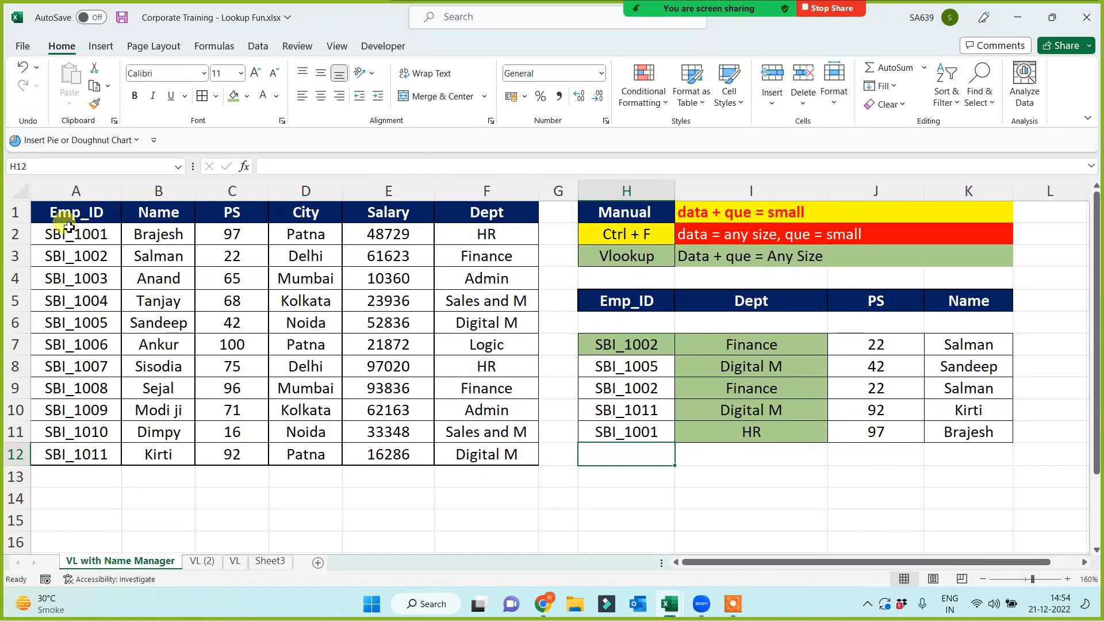
left_click_drag(58, 212, 75, 236)
left_click_drag(163, 280, 500, 454)
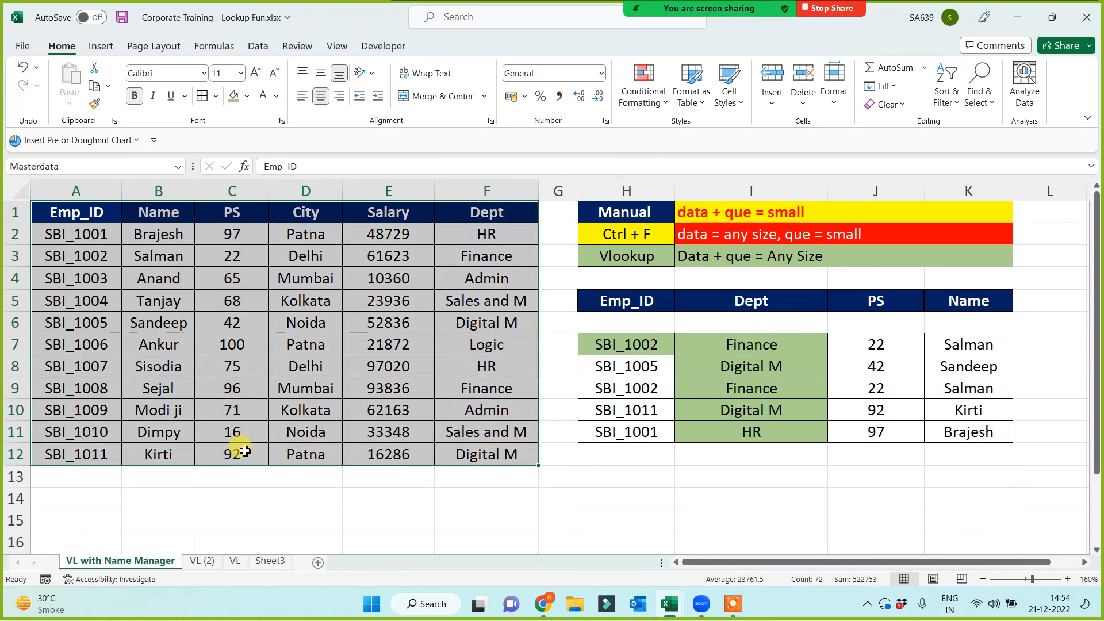
- Check the Zoom participant list and name the employee table A1:F12 on the VL (2) sheet Dattadata
left_click(199, 562)
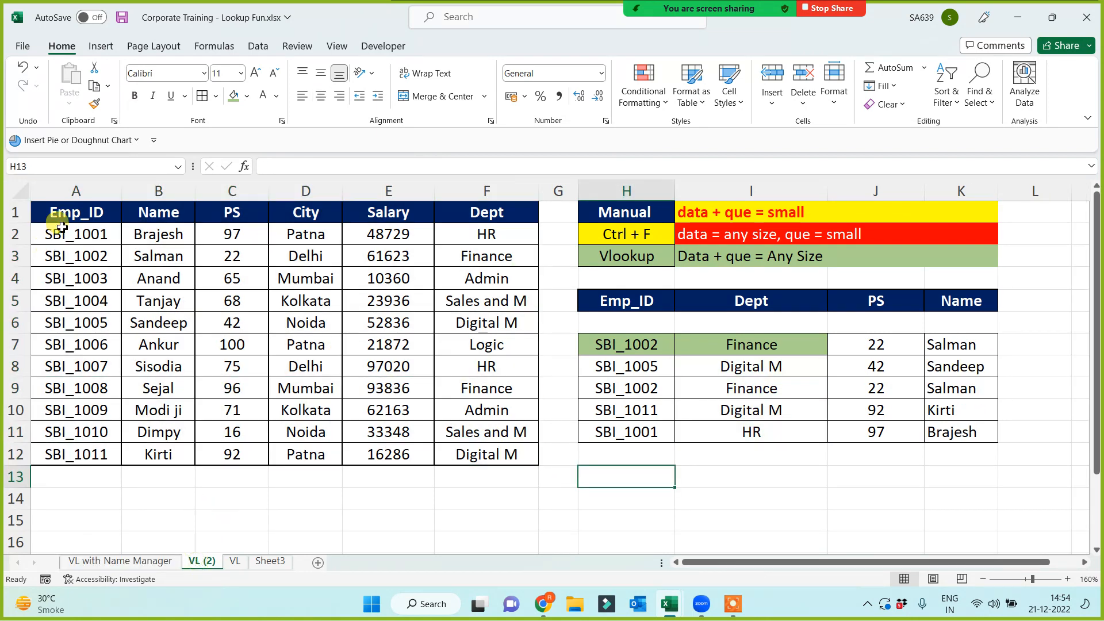
left_click_drag(62, 220, 468, 454)
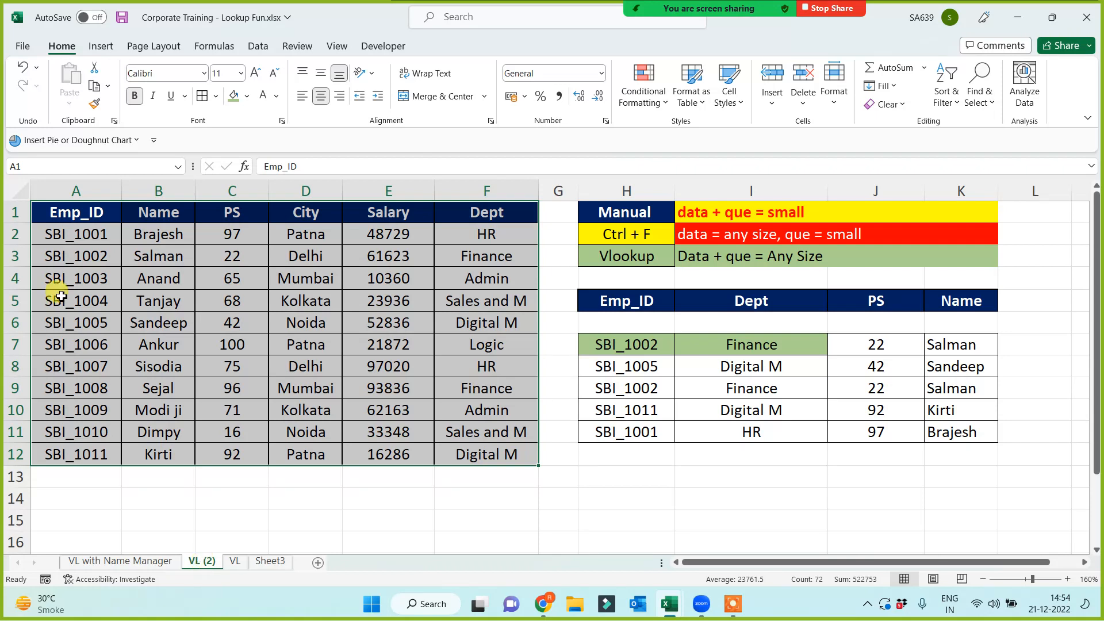
mouse_move(775, 9)
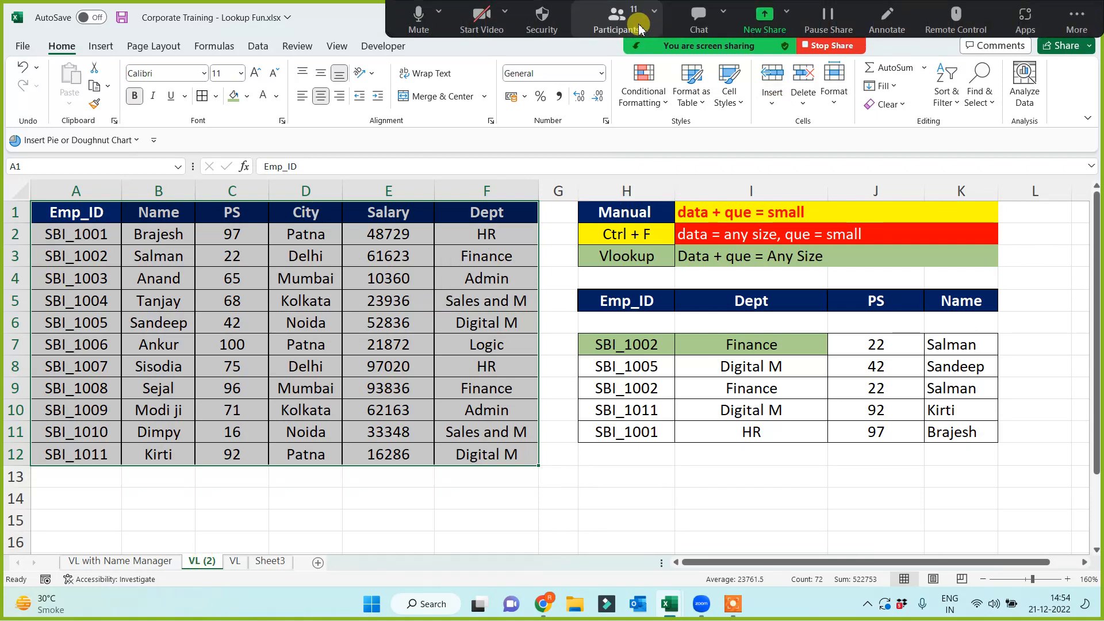
left_click(617, 17)
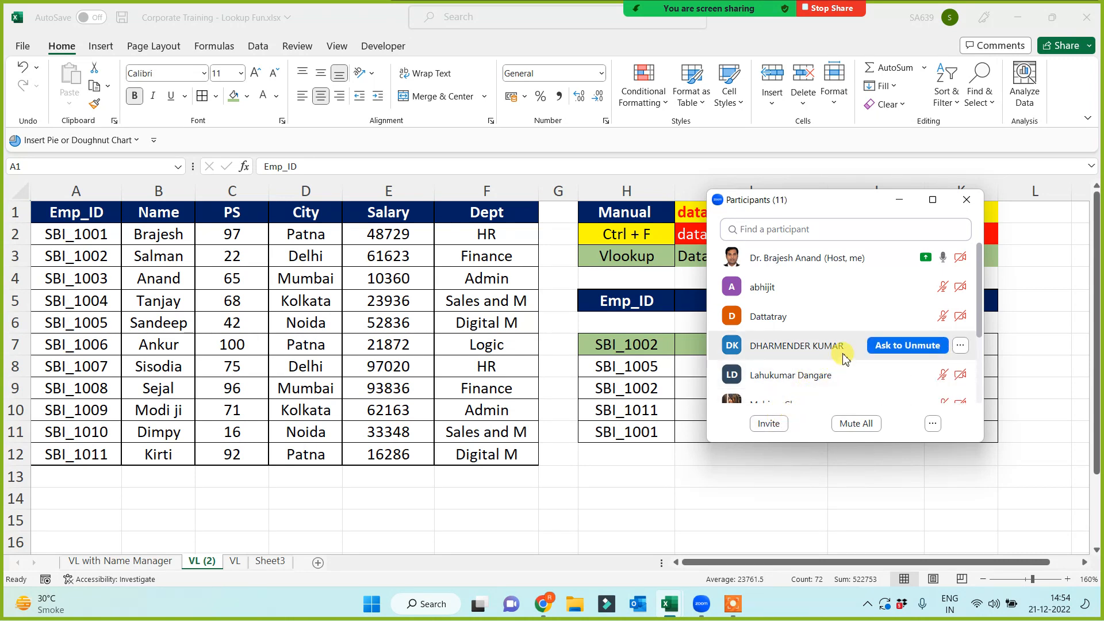
left_click(967, 199)
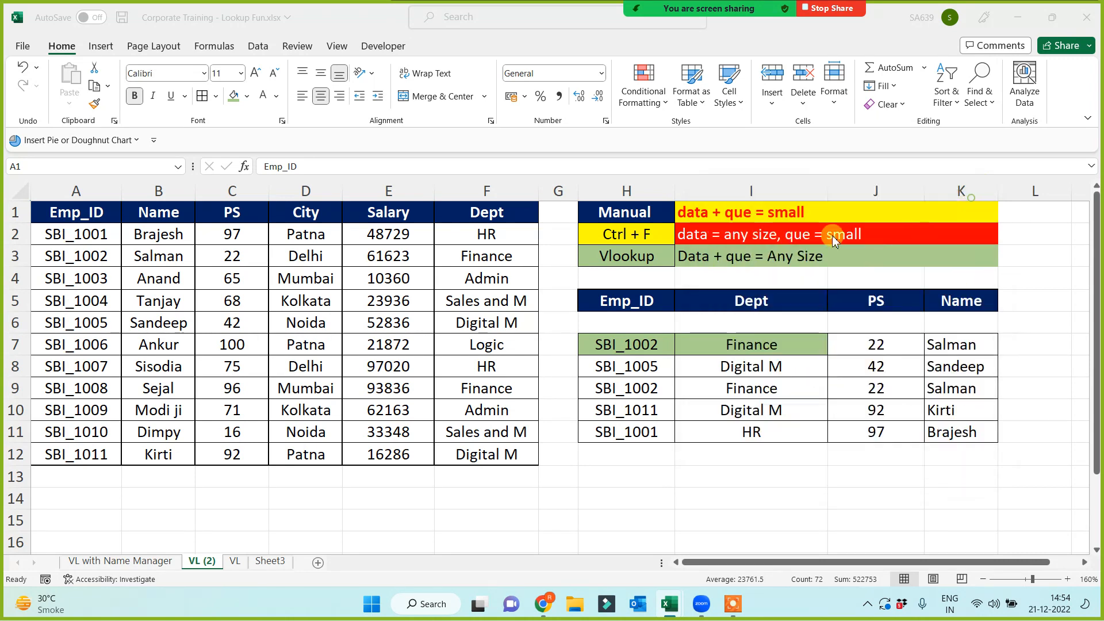
key("ctrl+a")
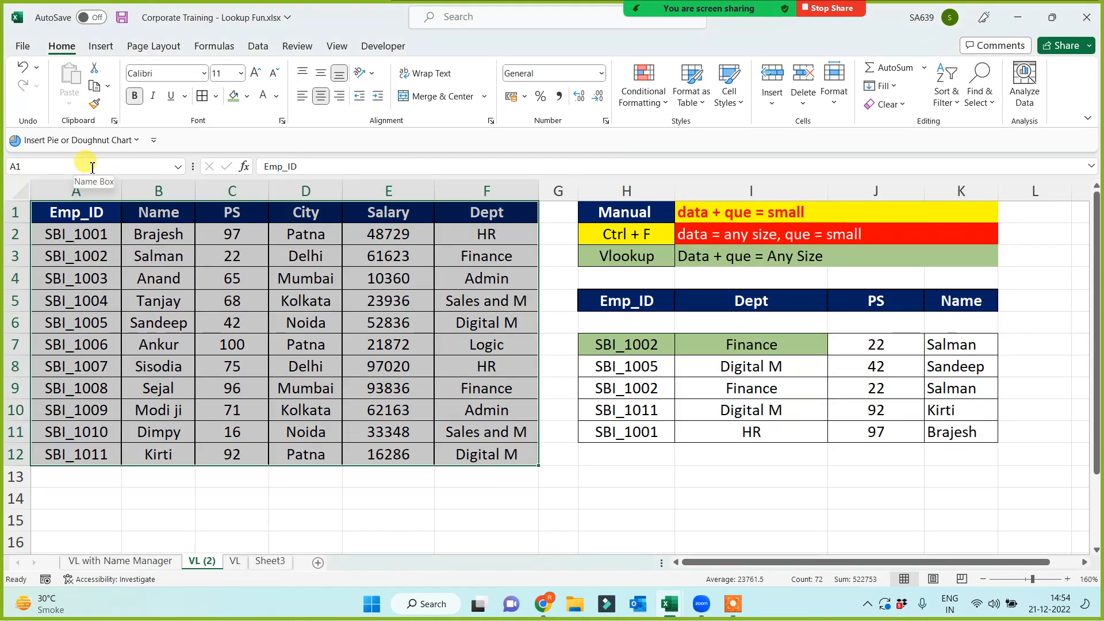
left_click(92, 167)
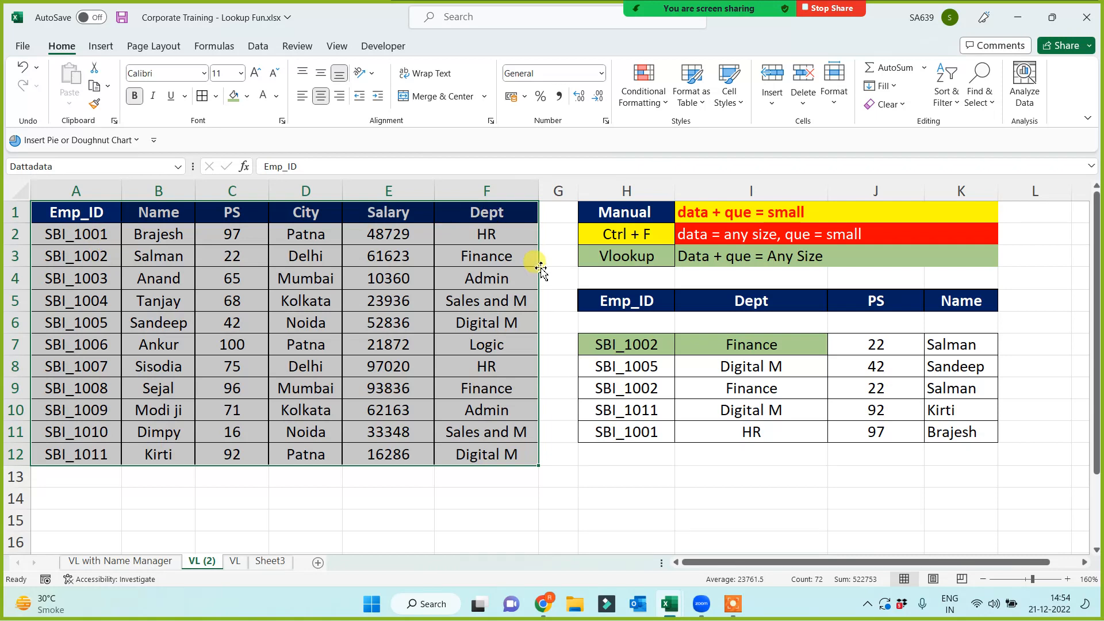
left_click(693, 468)
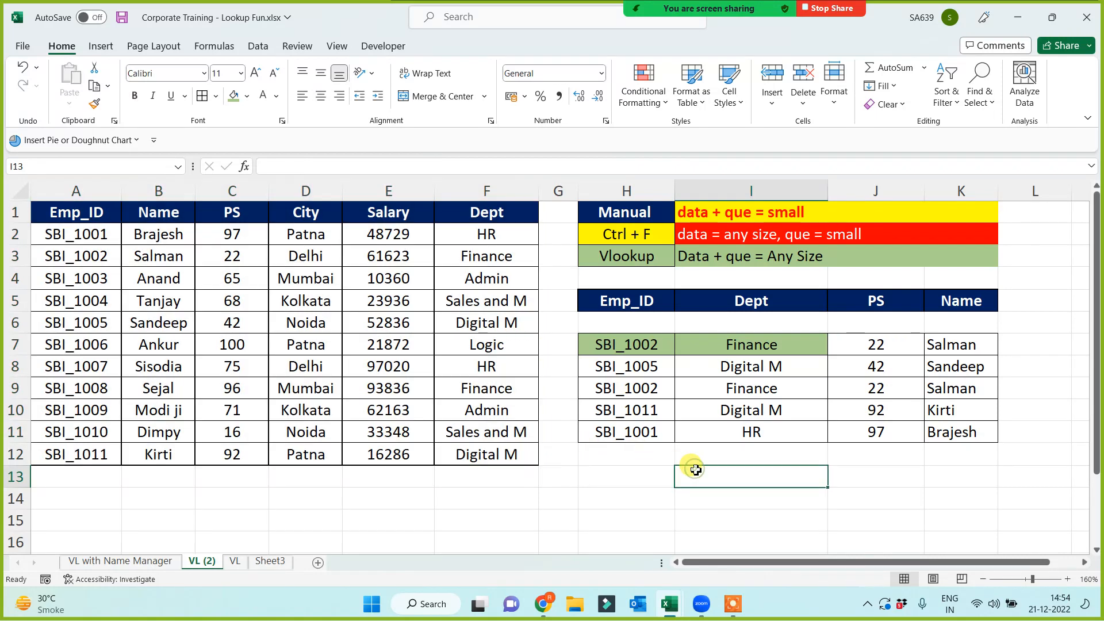
- Select the first City cell, D3 of Sheet3, and check the City column's position in the VL (2) employee table
left_click(268, 561)
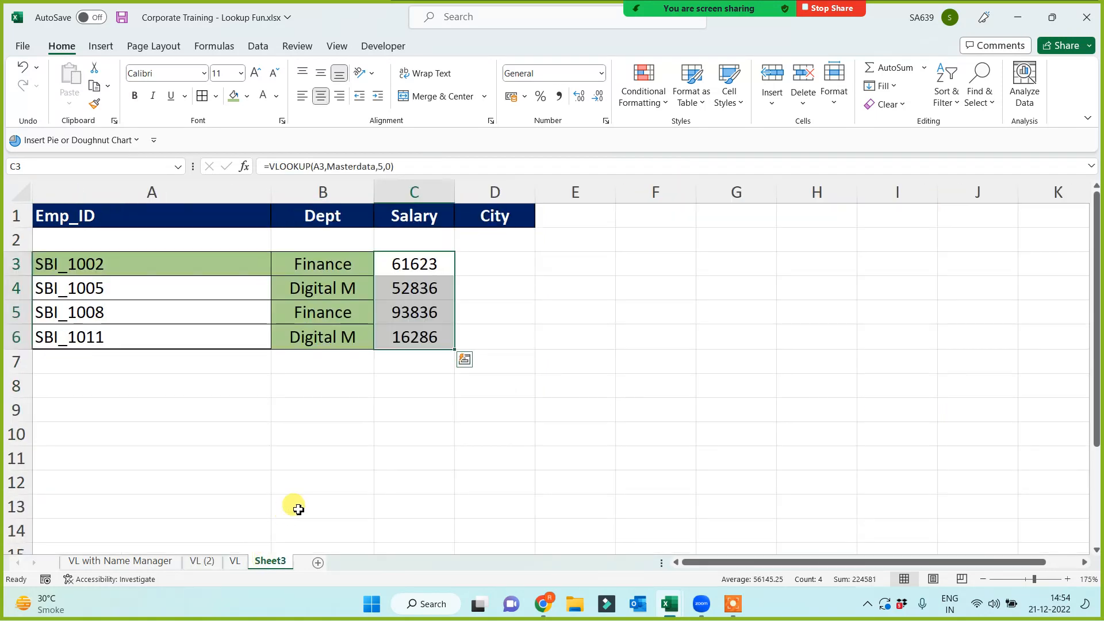
left_click(505, 264)
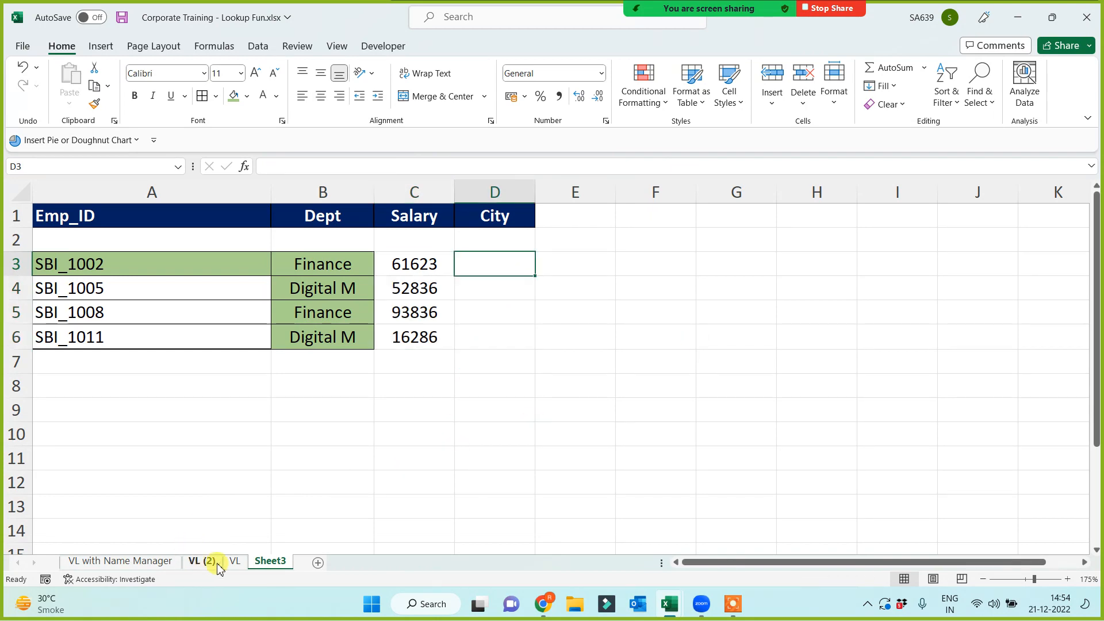
left_click(196, 562)
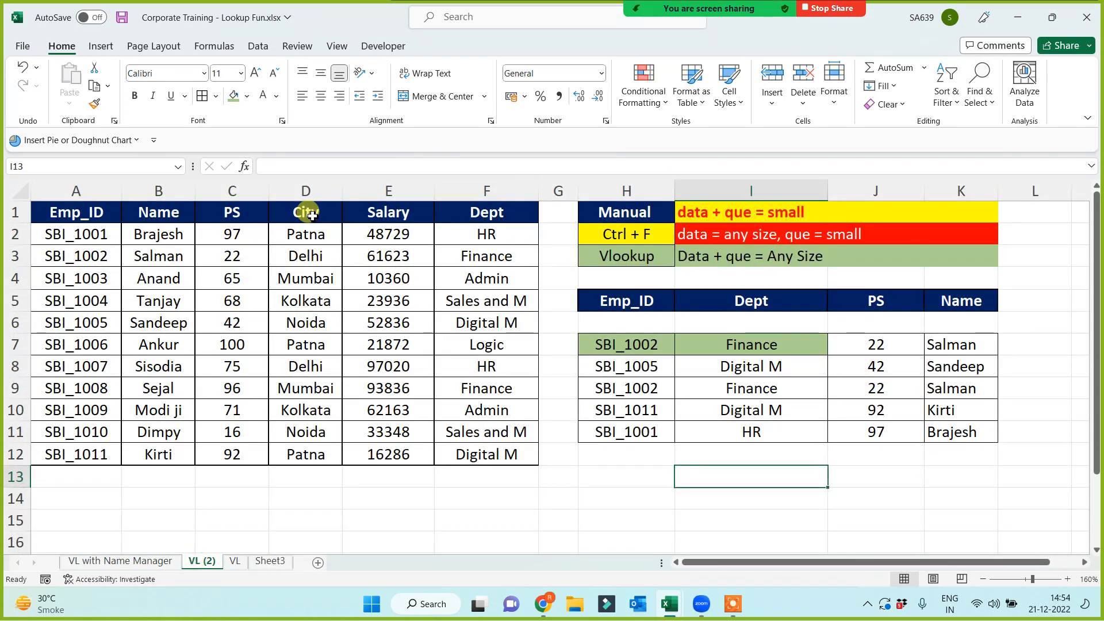
- Enter =VLOOKUP(A3,Dattadata,4,0) in D3 of Sheet3 for the City
left_click(271, 561)
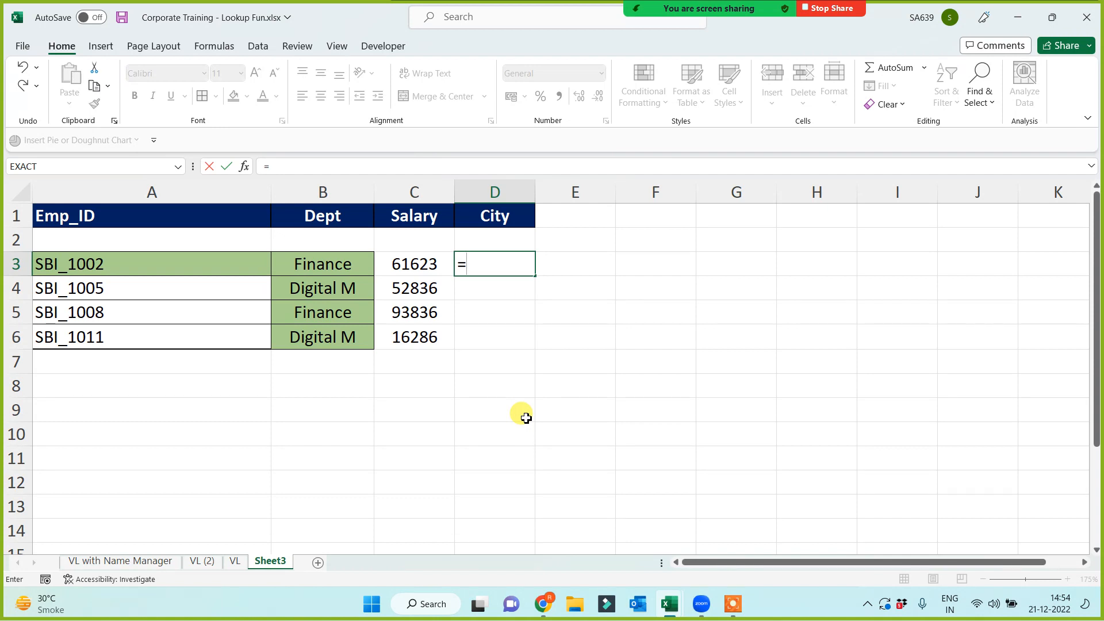
type("vl")
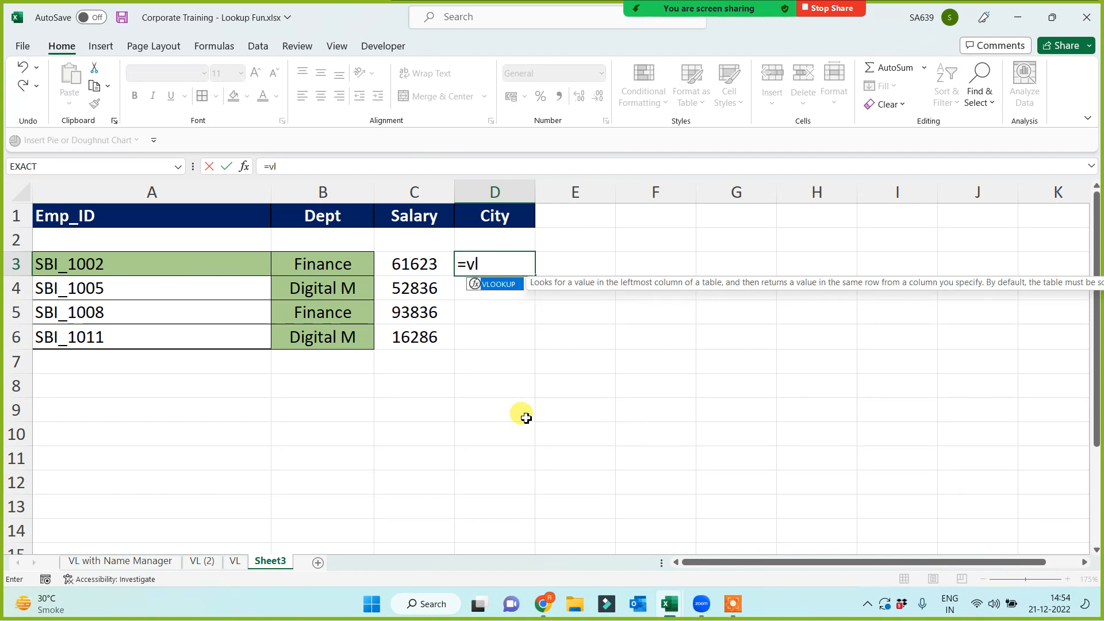
key("Tab")
left_click(164, 264)
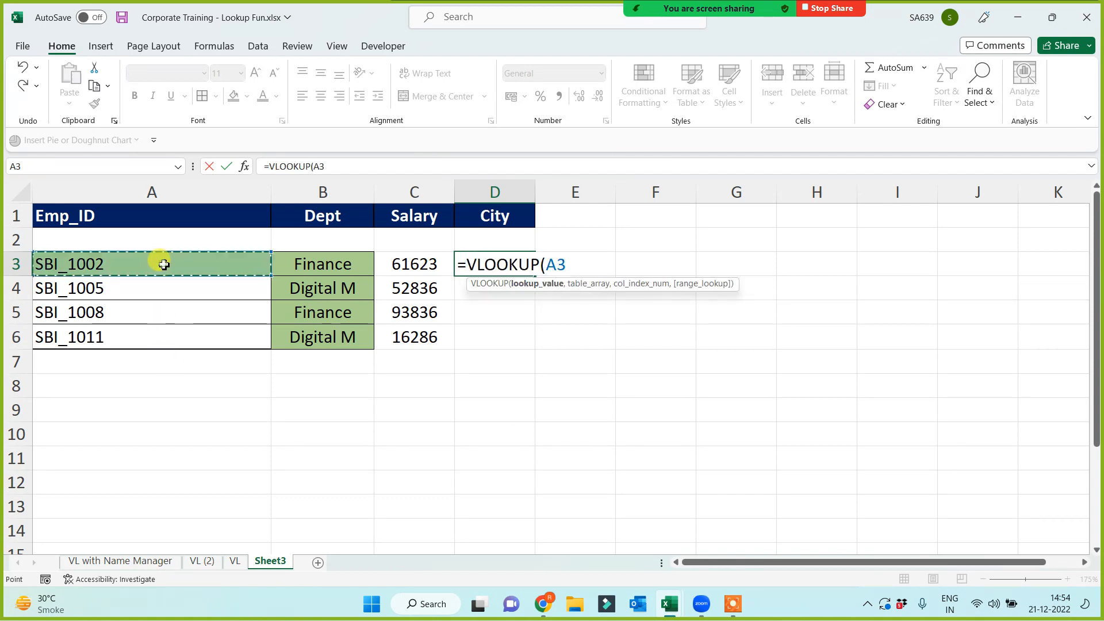
type(",datt")
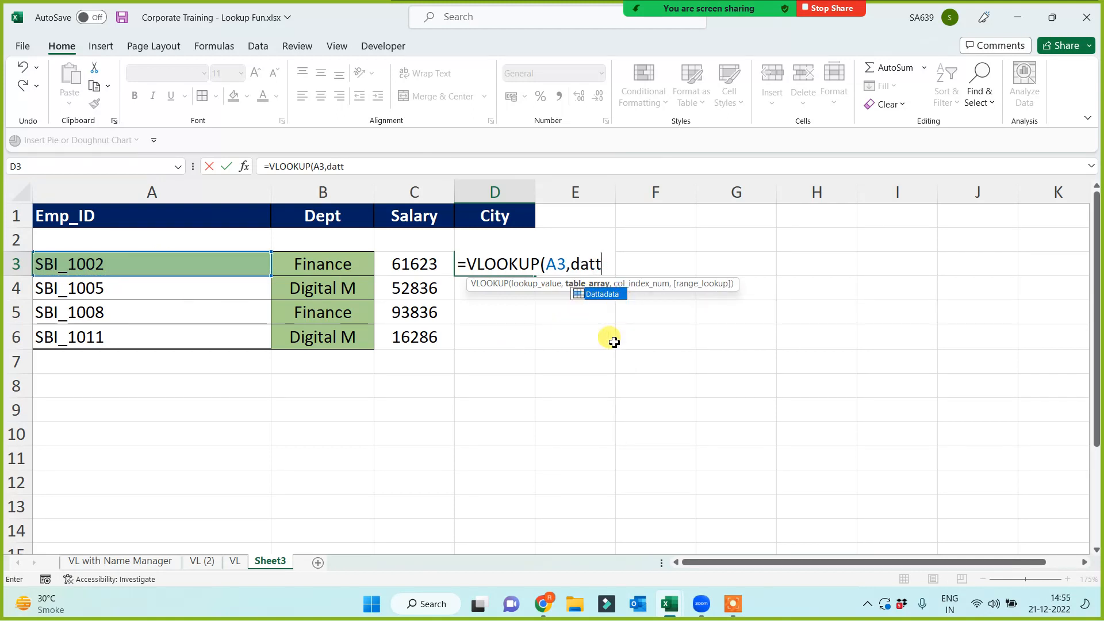
key("Tab")
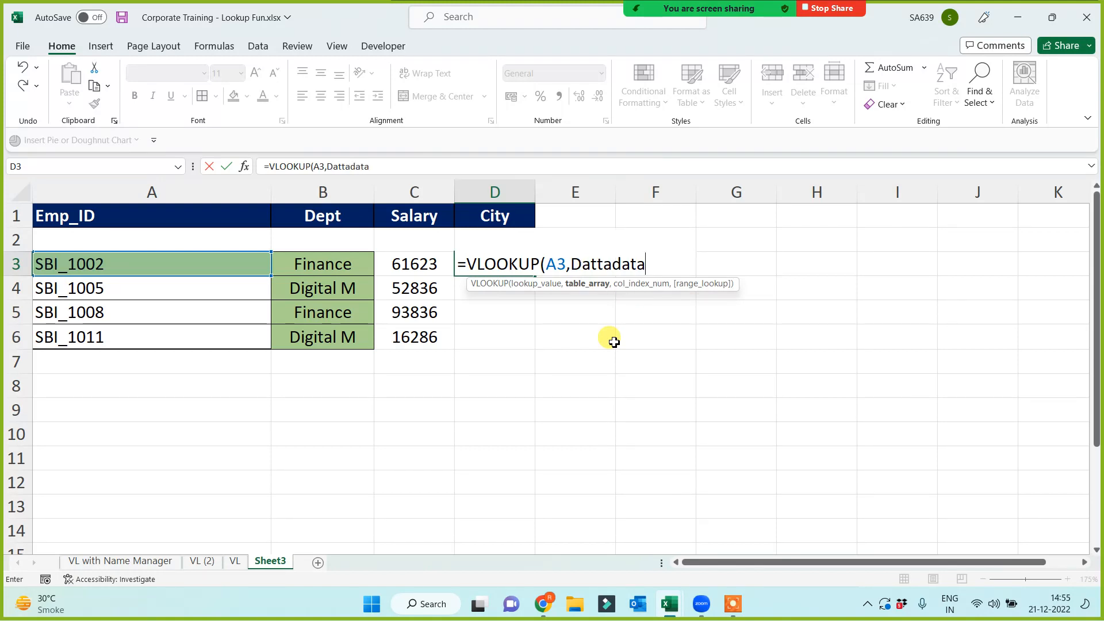
type(",4,m")
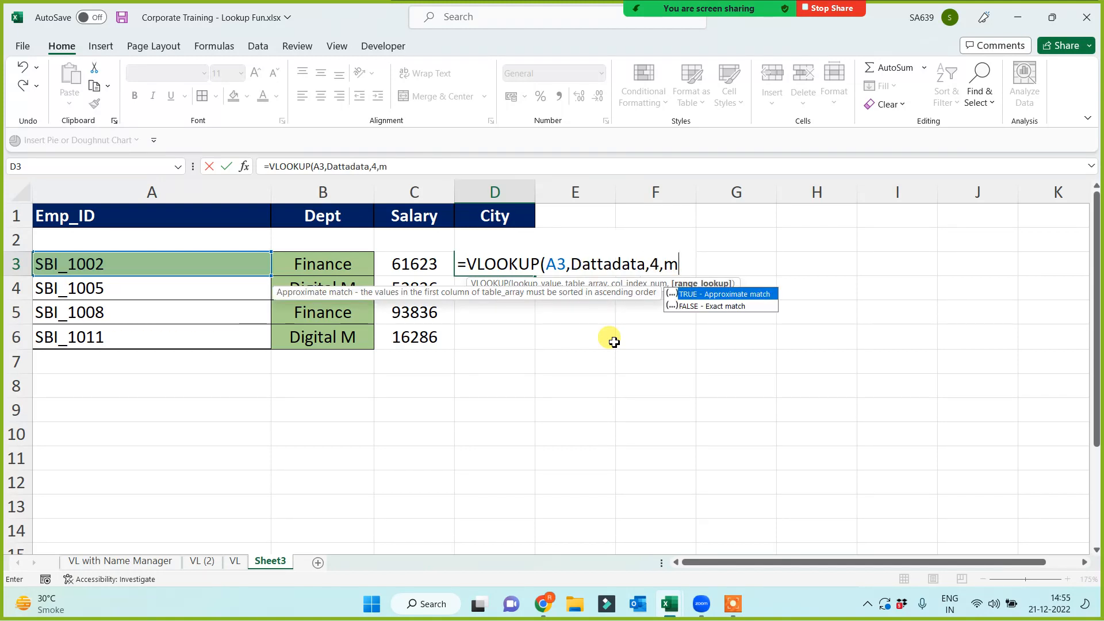
key("BackSpace")
type("0)")
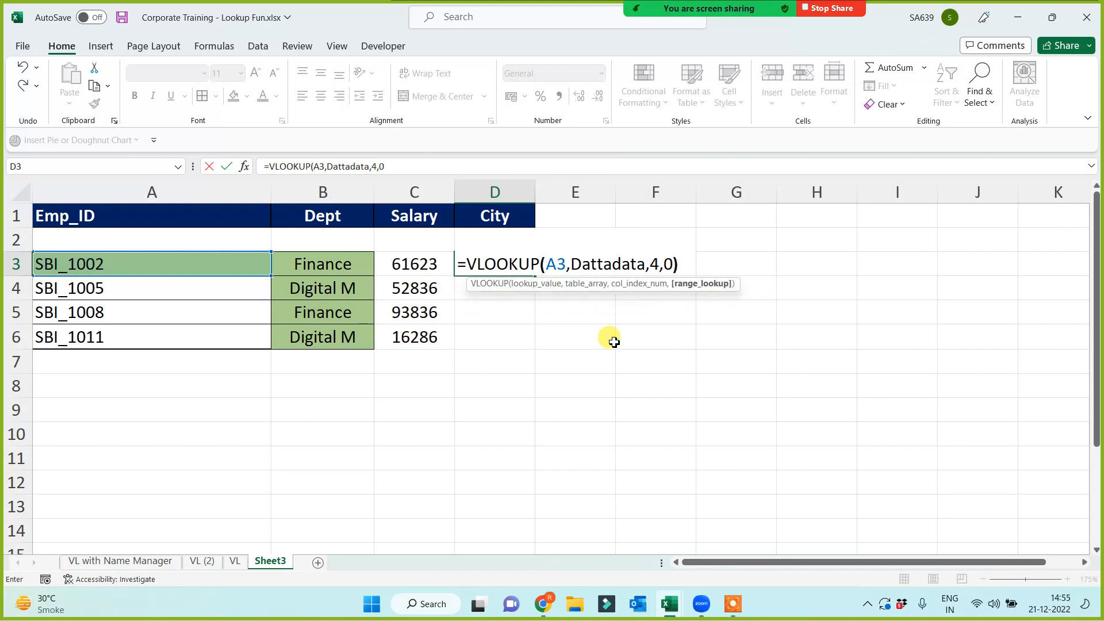
key("Return")
- Fill the City formula down to D6 and apply borders to all cells of D3:D6
left_click(516, 266)
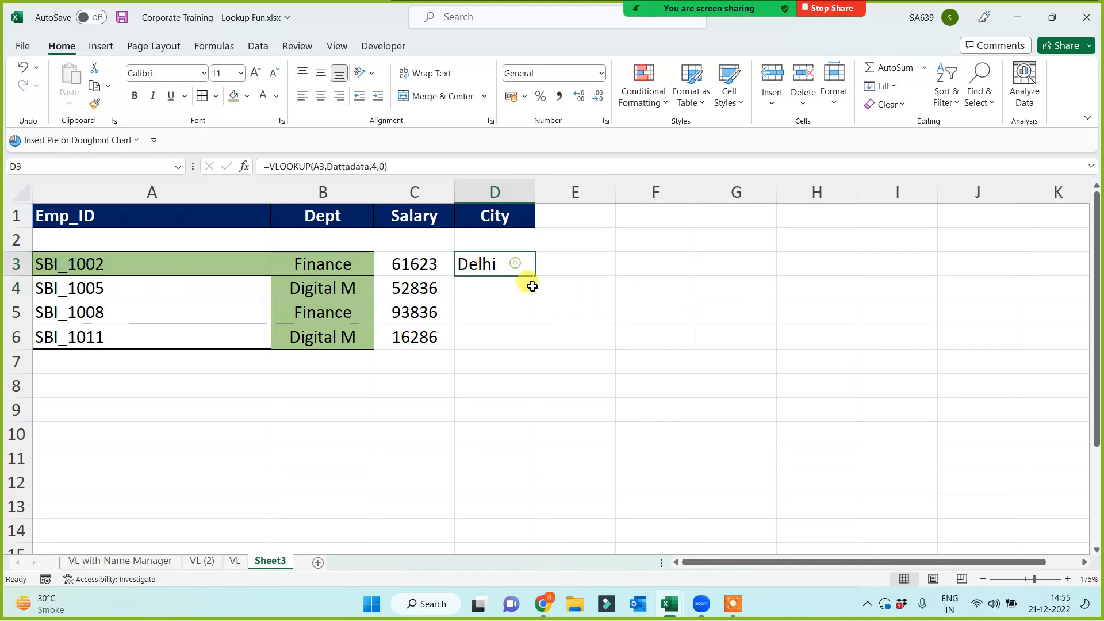
left_click_drag(535, 276, 526, 345)
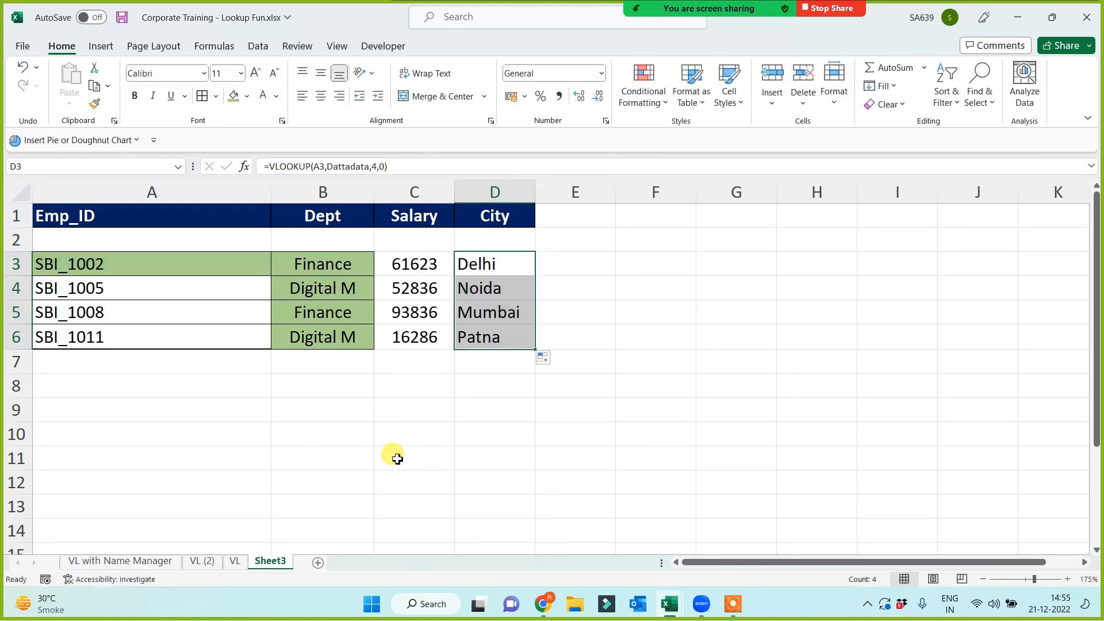
left_click(202, 97)
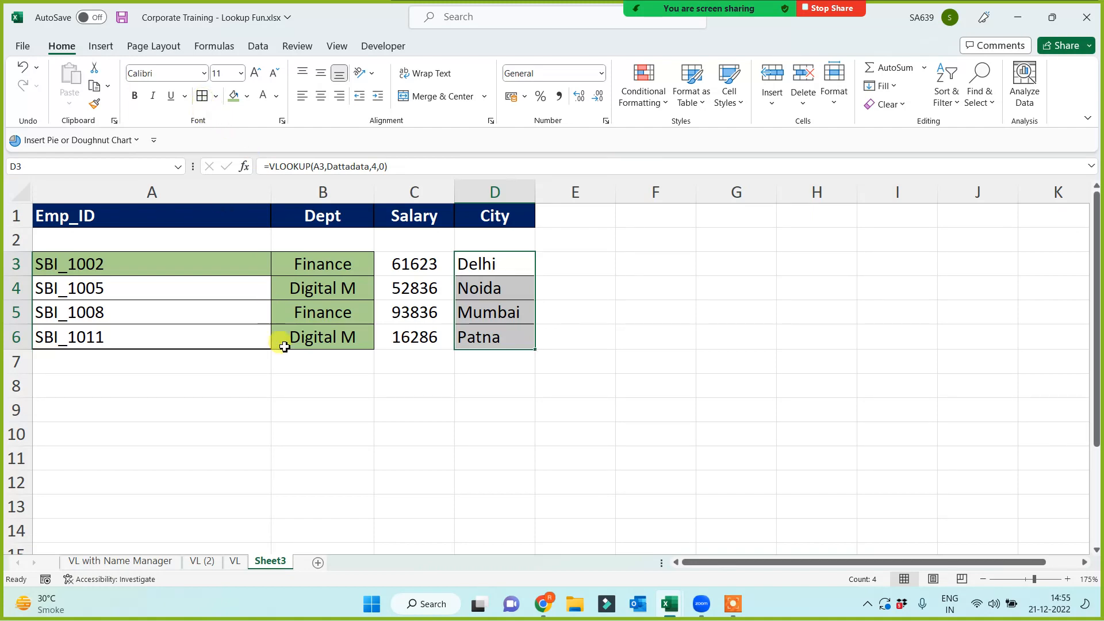
left_click(311, 418)
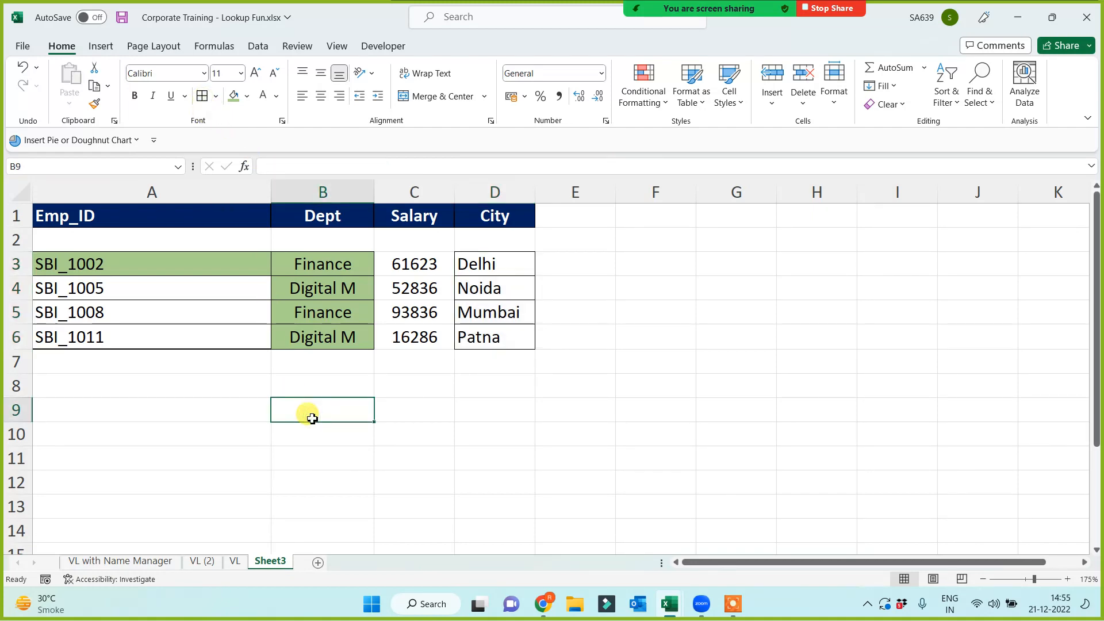
- Return to the VL with Name Manager sheet and highlight its employee table A1:F12 again
left_click(94, 561)
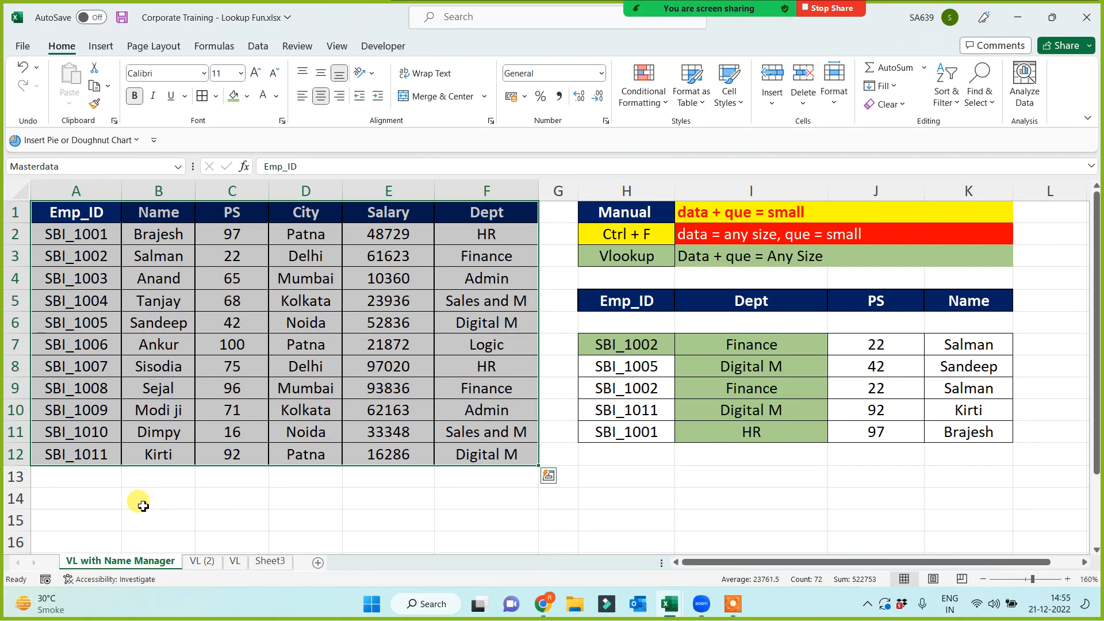
left_click(430, 516)
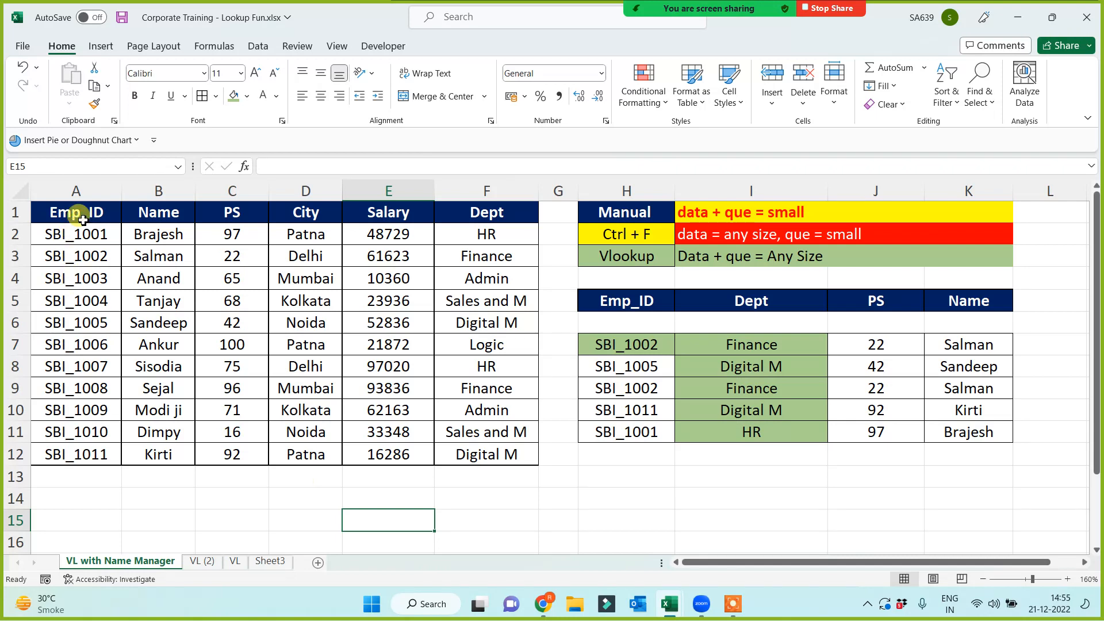
left_click_drag(81, 215, 514, 456)
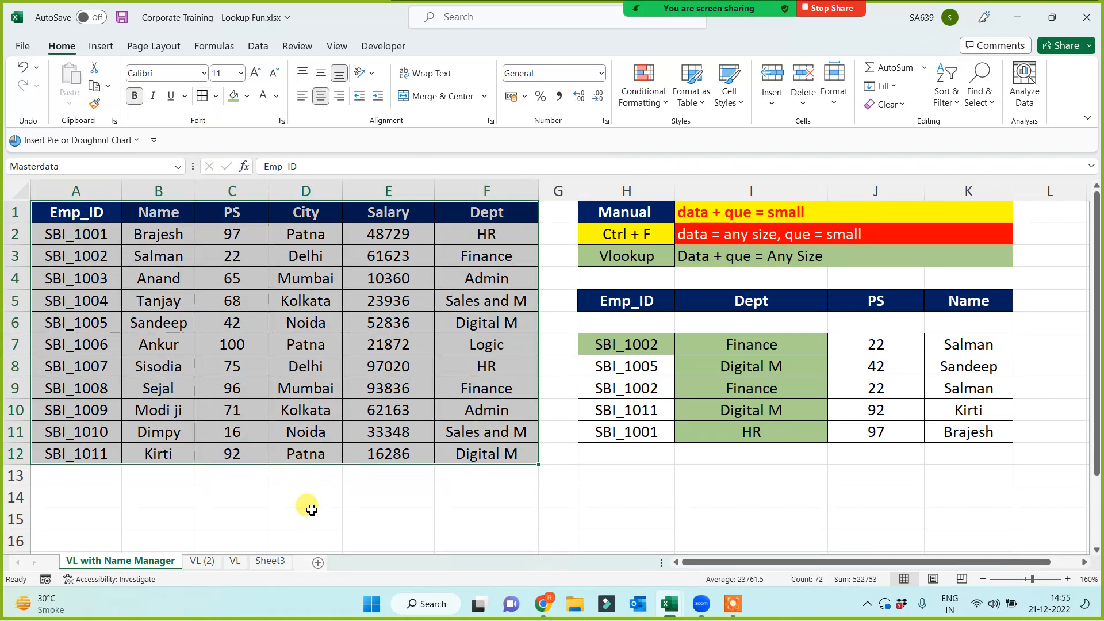
- Review the Zoom meeting's participant list, minimize it and return to the employee worksheet
left_click(340, 519)
mouse_move(678, 10)
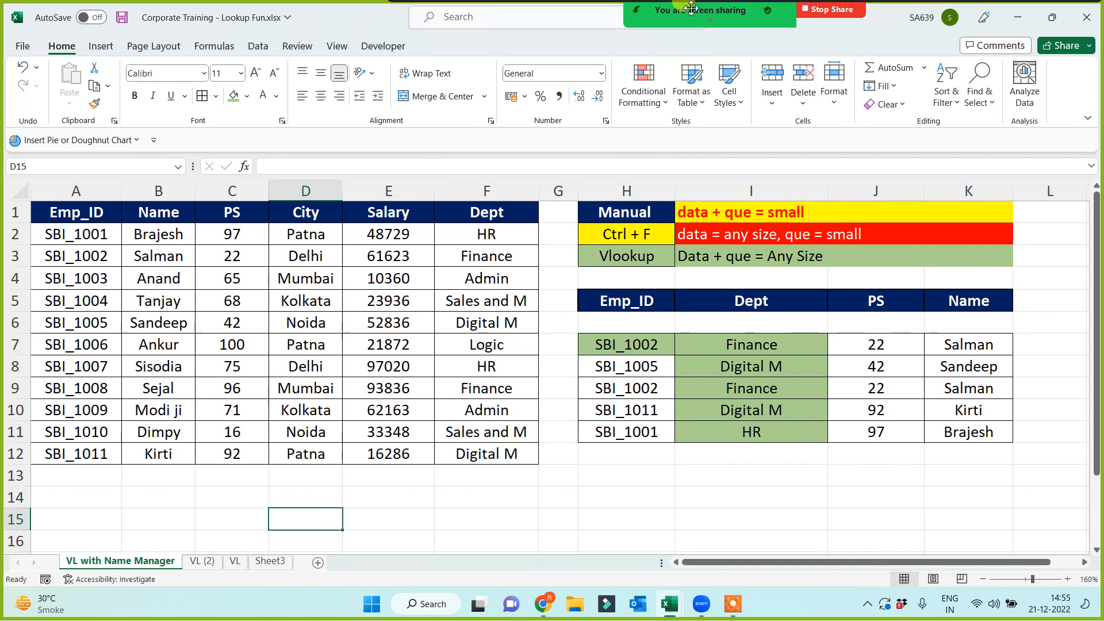
left_click(622, 29)
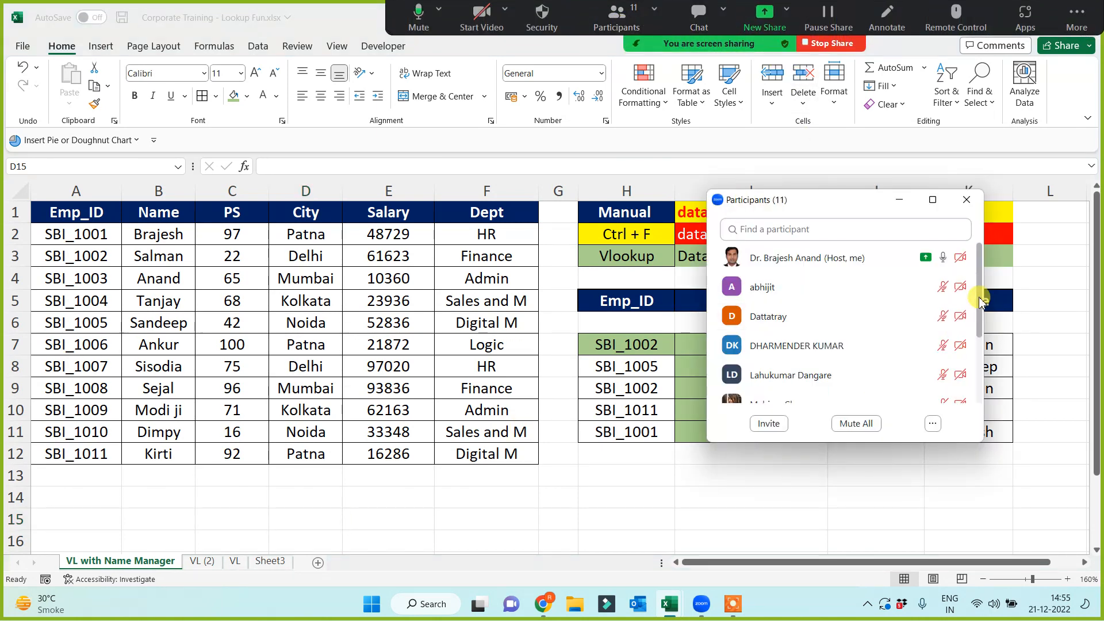
mouse_move(980, 294)
left_mouse_down()
mouse_move(981, 358)
mouse_move(983, 287)
left_mouse_up()
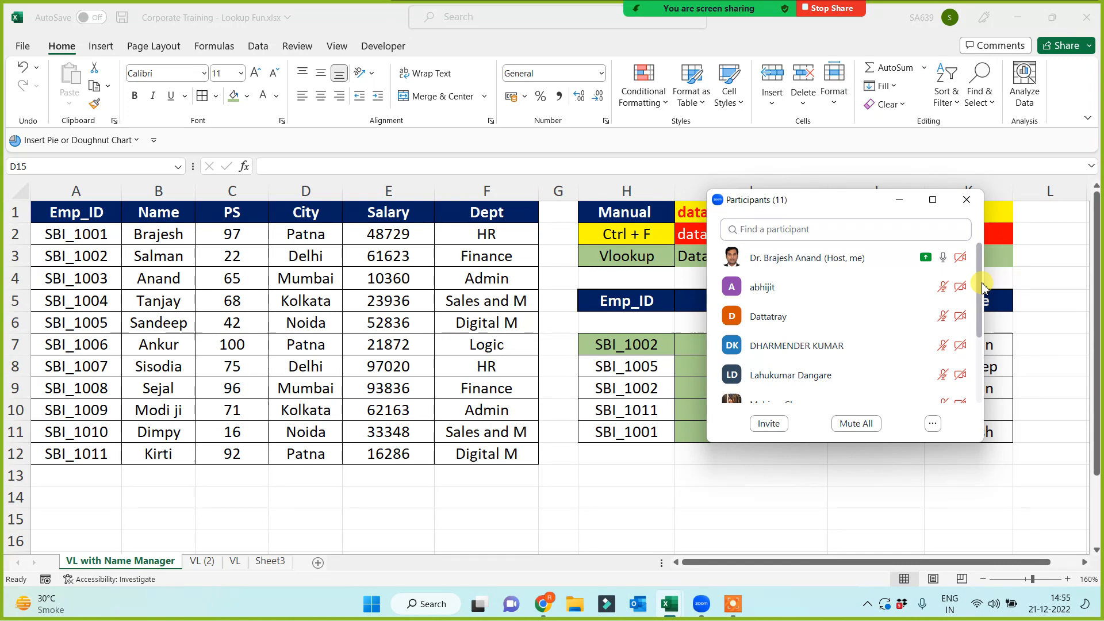
left_click_drag(984, 285, 974, 366)
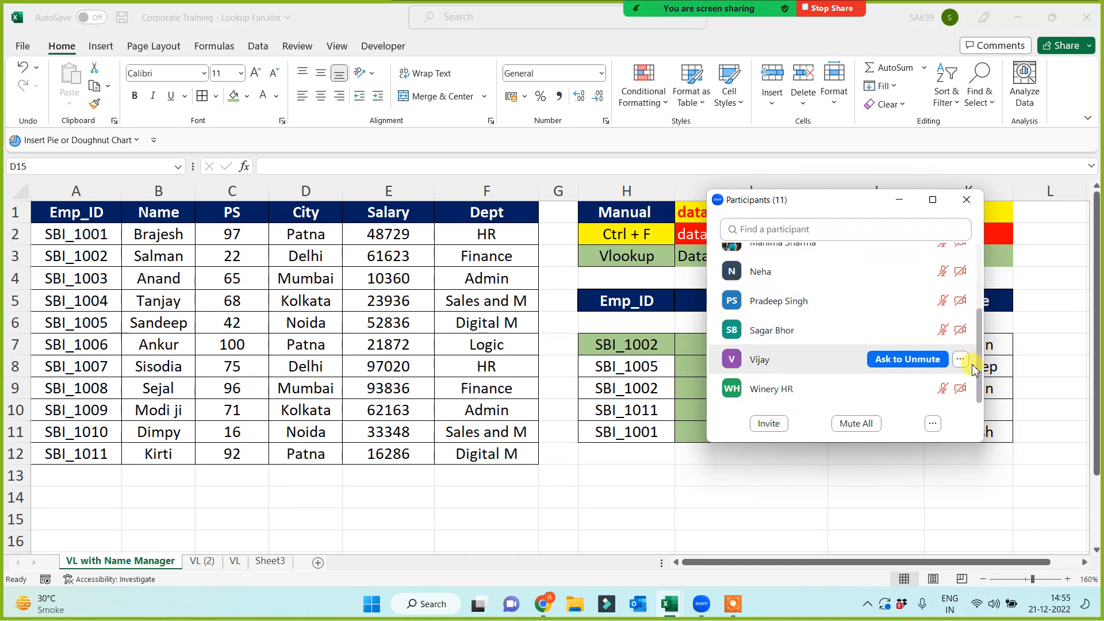
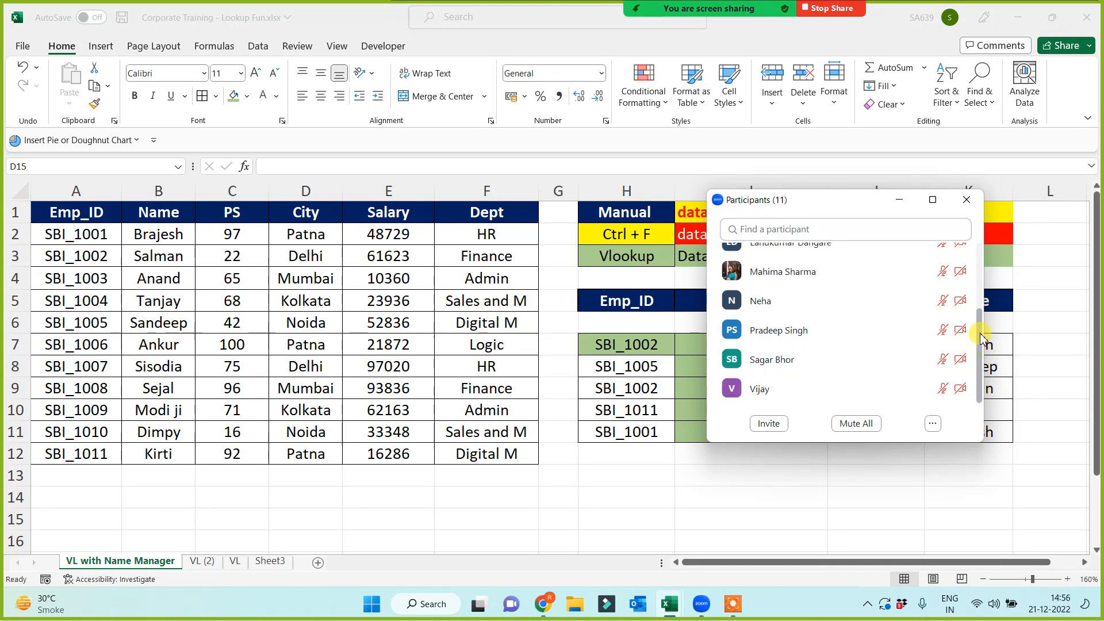
left_click_drag(980, 360, 982, 270)
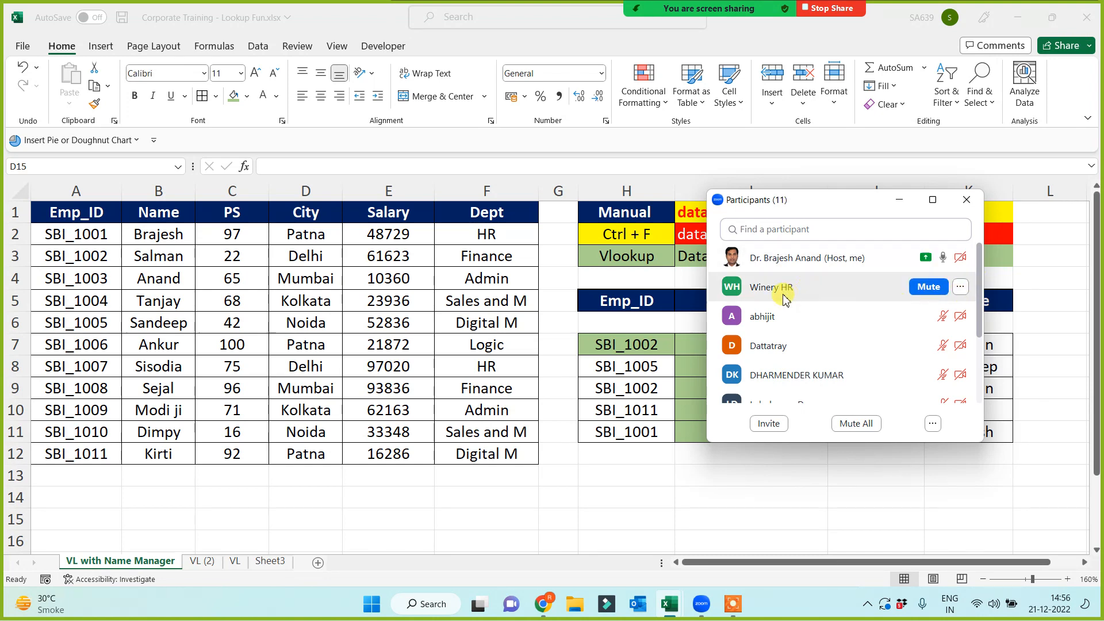
left_click(899, 200)
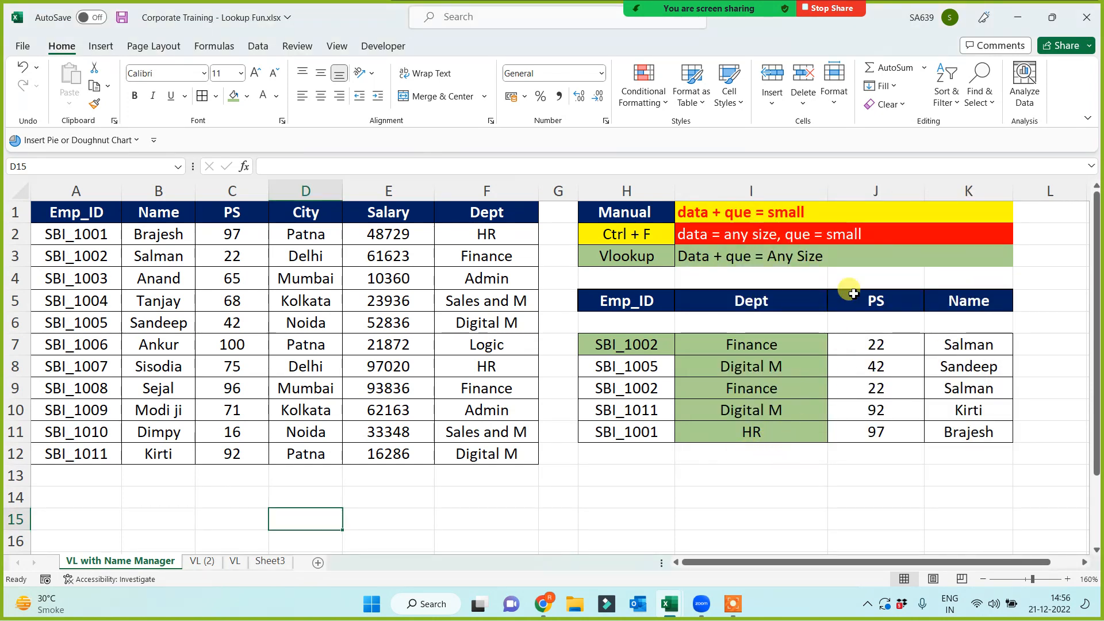
mouse_move(749, 11)
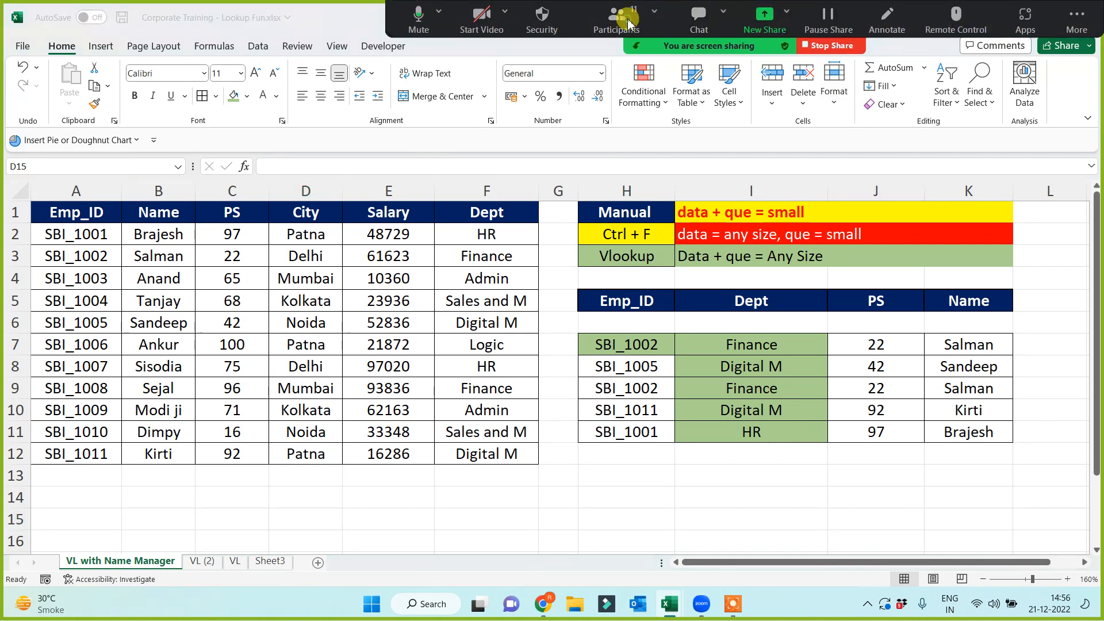
left_click(629, 23)
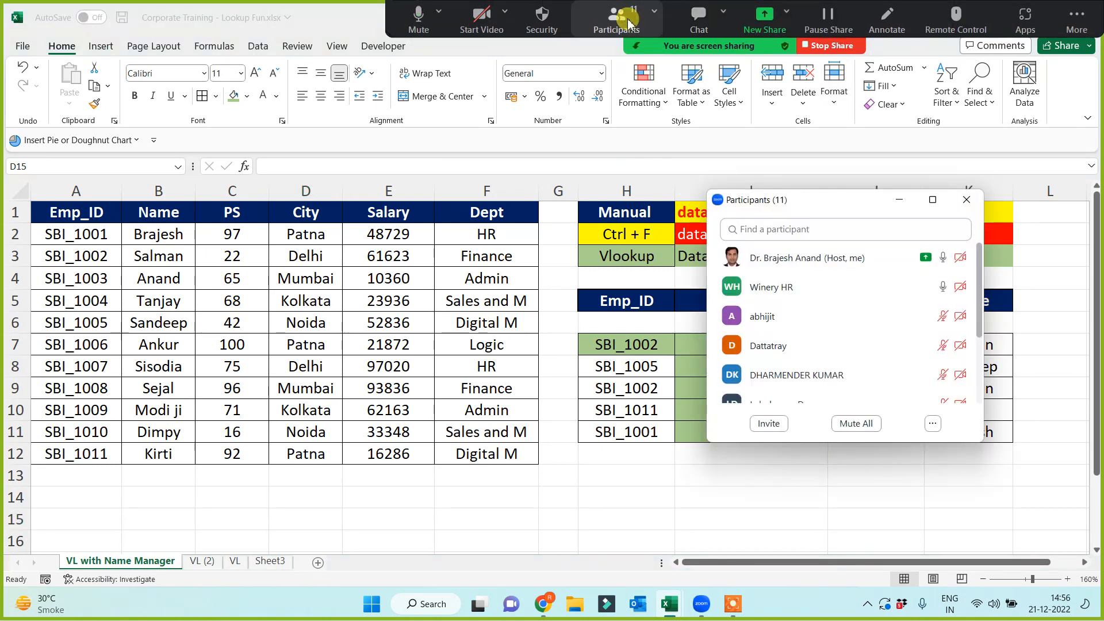
mouse_move(782, 292)
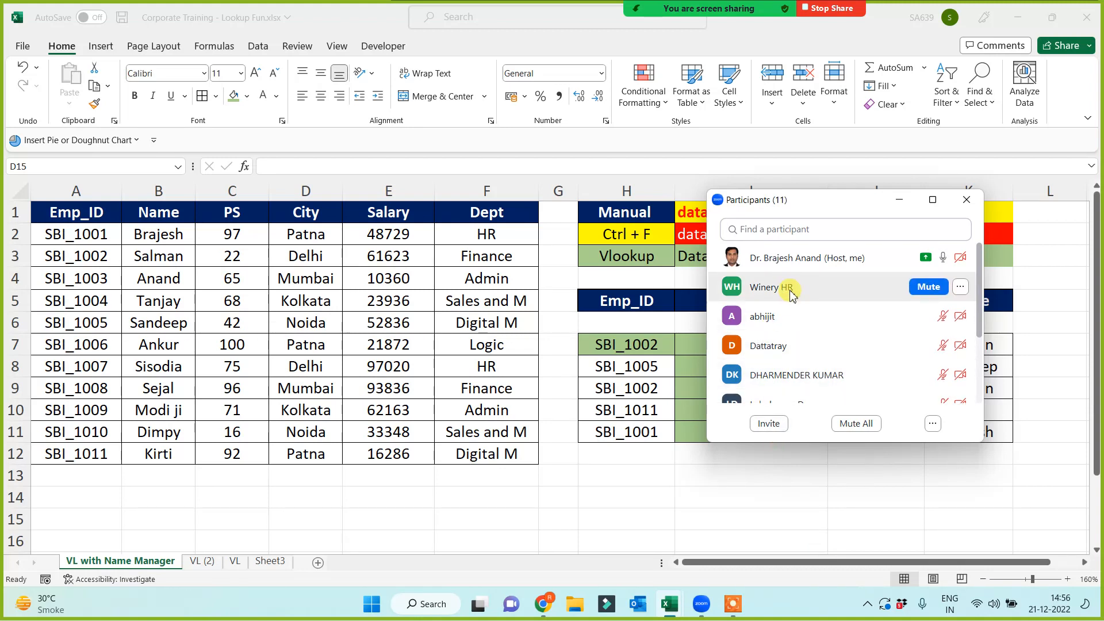
left_click(901, 200)
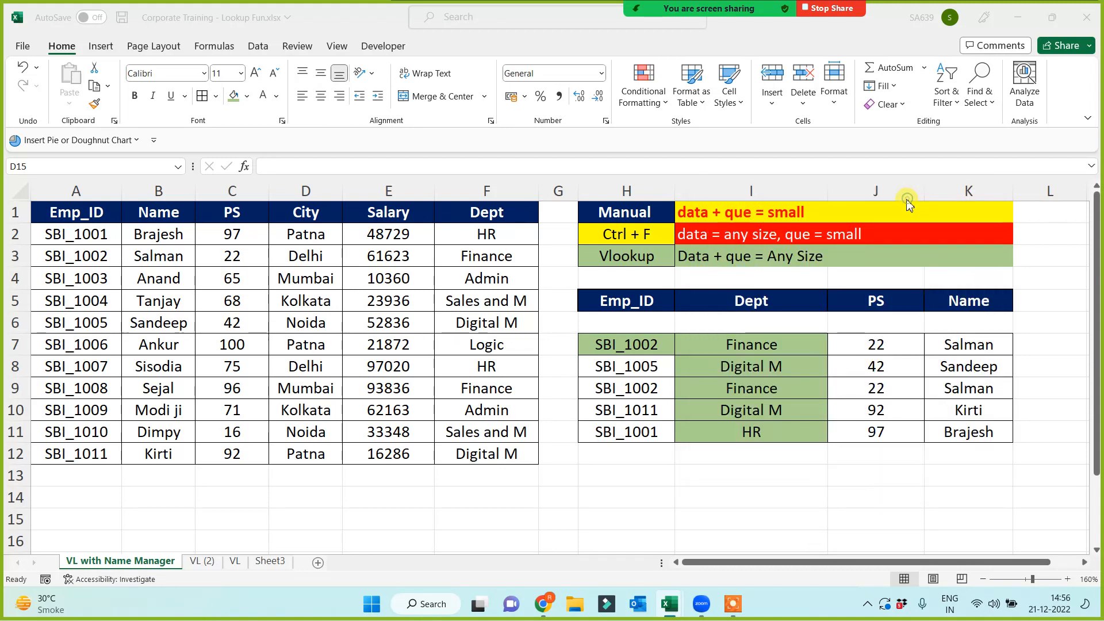
left_click(410, 492)
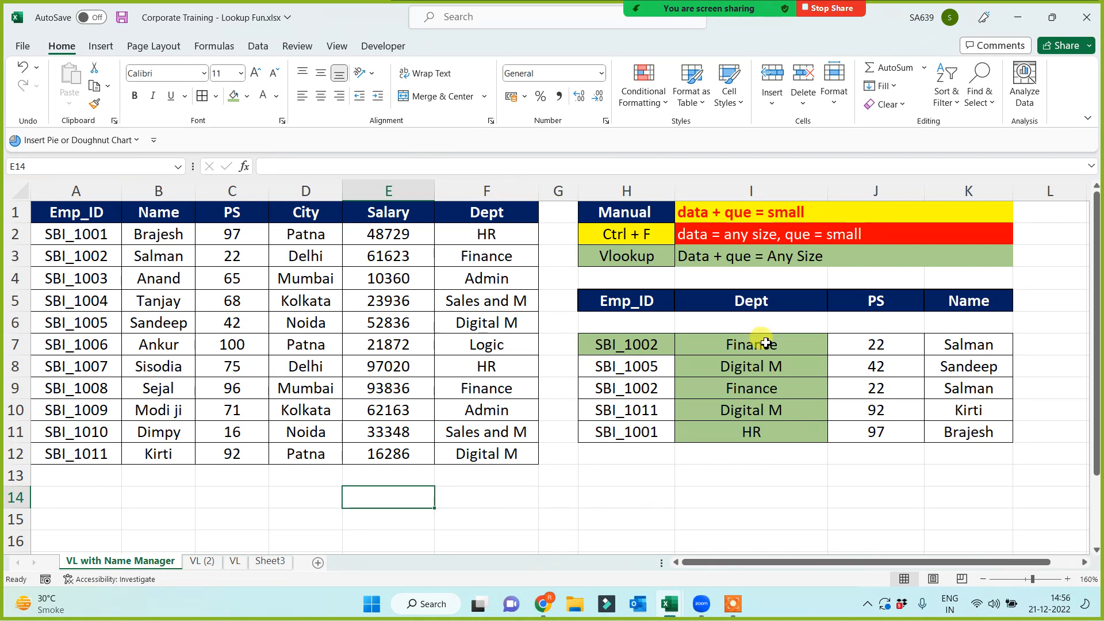
- Clear the Dept lookup results in I7:I11 and highlight the lookup Emp_IDs in H7:H11
left_click_drag(759, 345, 756, 433)
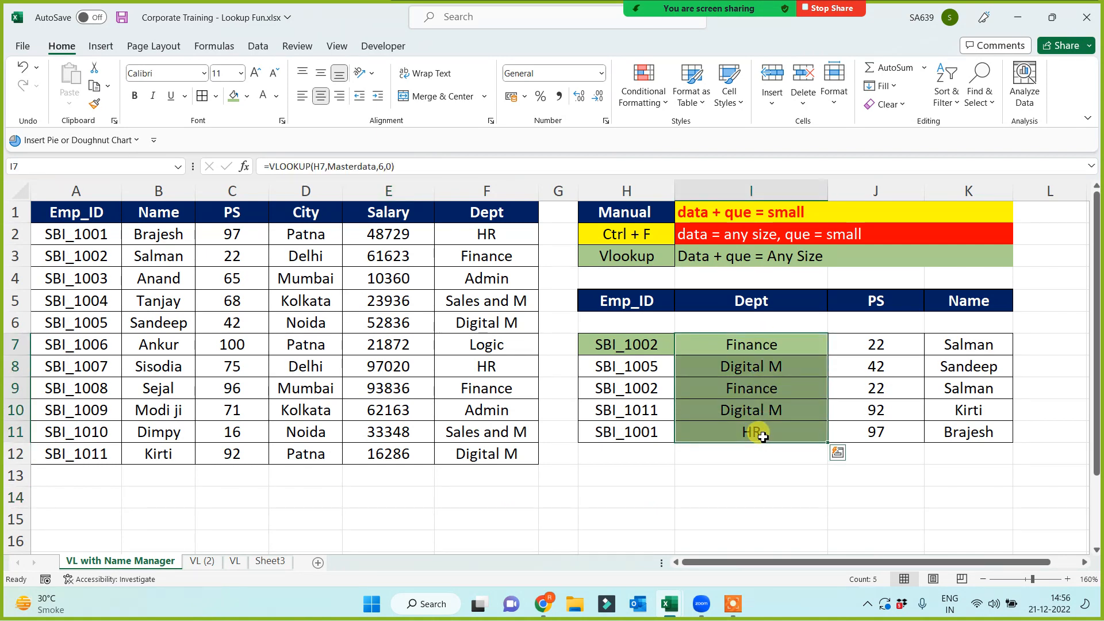
key("Delete")
left_click(745, 479)
left_click_drag(630, 347, 629, 429)
- Enter =VLOOKUP(H7,Masterdata,6,0) in I7 to look up the Dept of the first Emp_ID
left_click(744, 352)
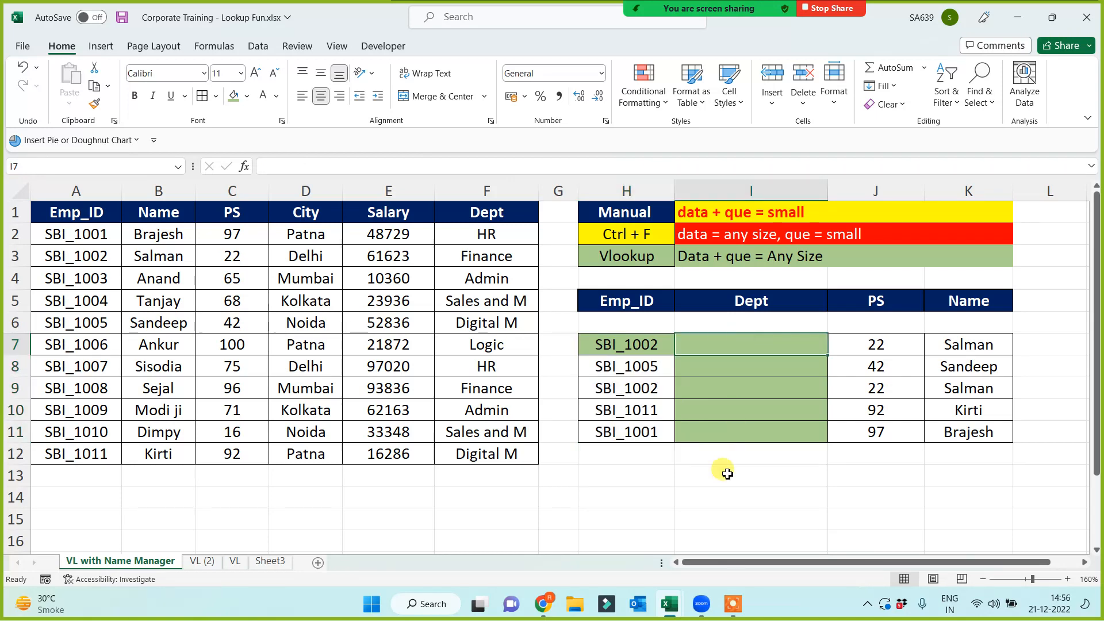
type("=")
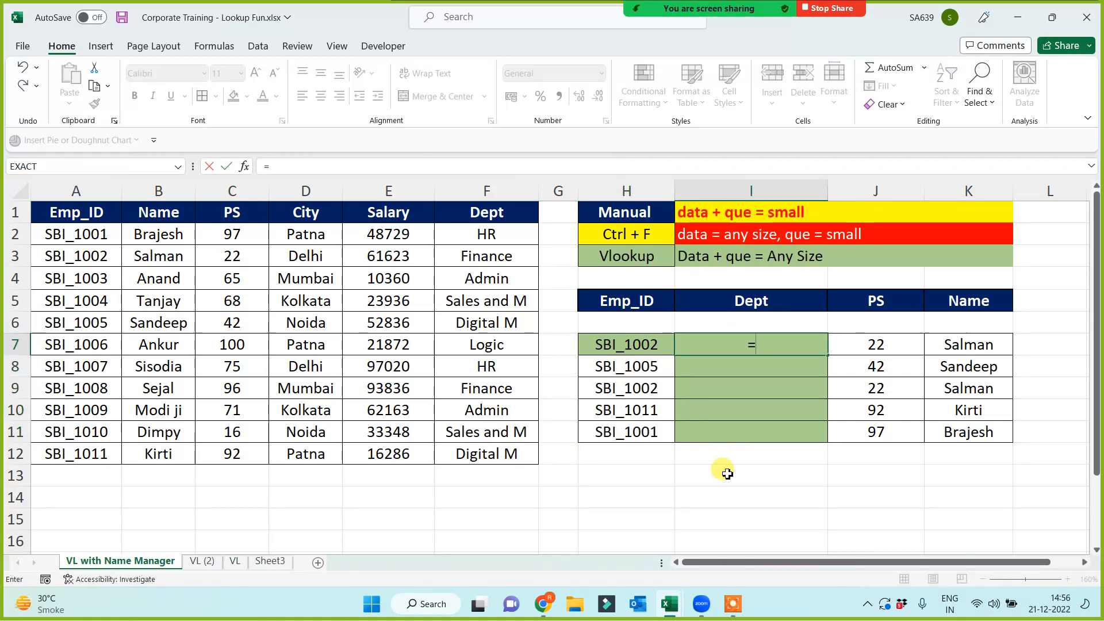
type("vl")
key("Tab")
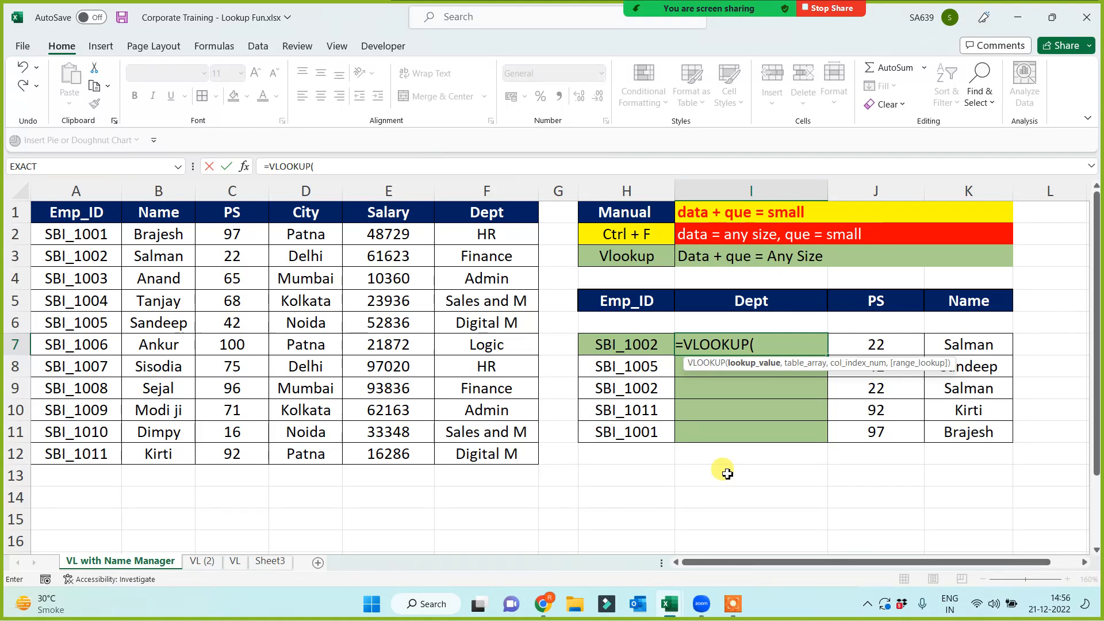
left_click(625, 344)
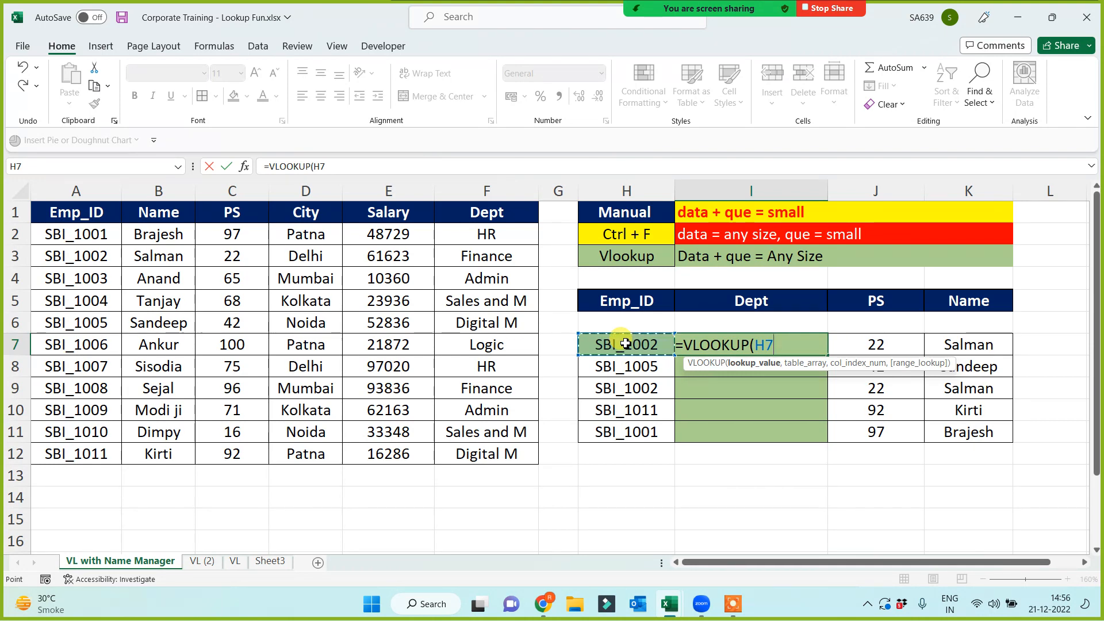
type(",")
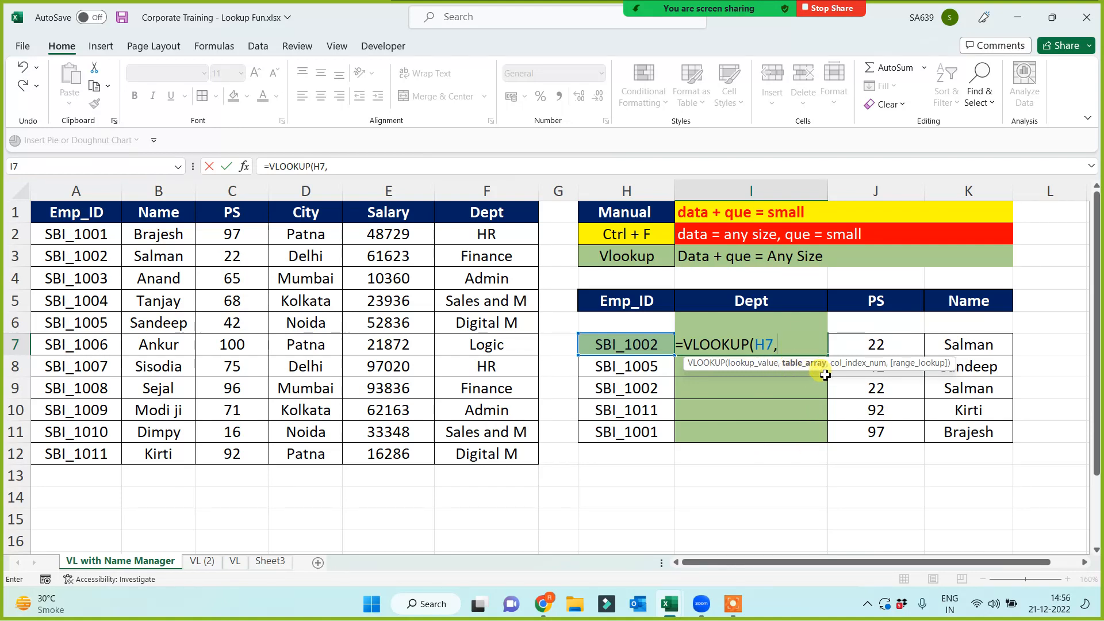
type("mat")
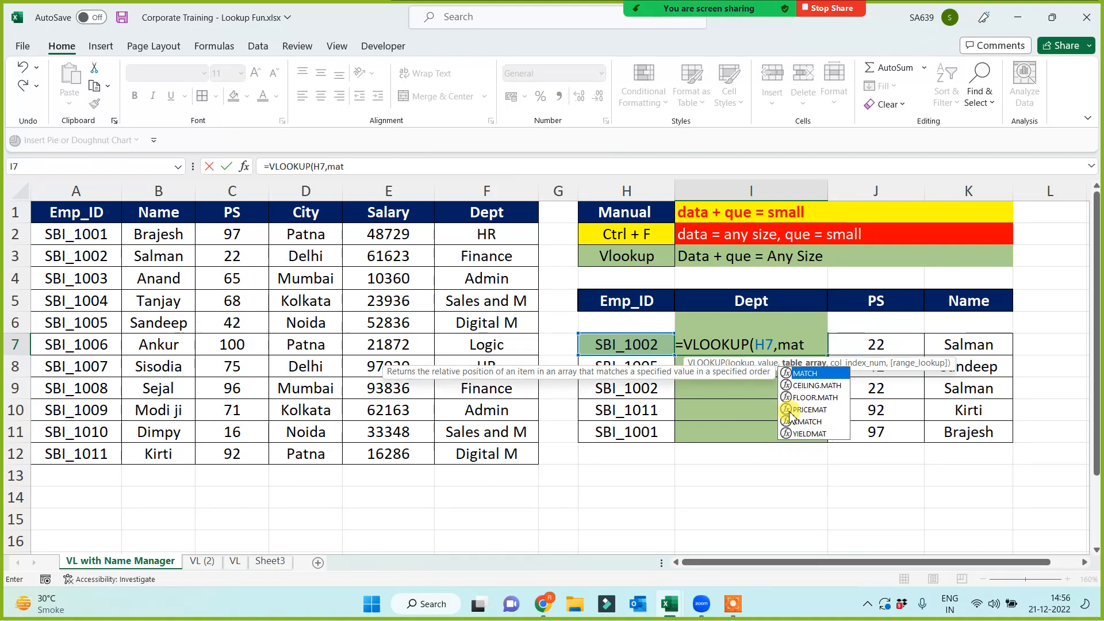
key("BackSpace")
type("s")
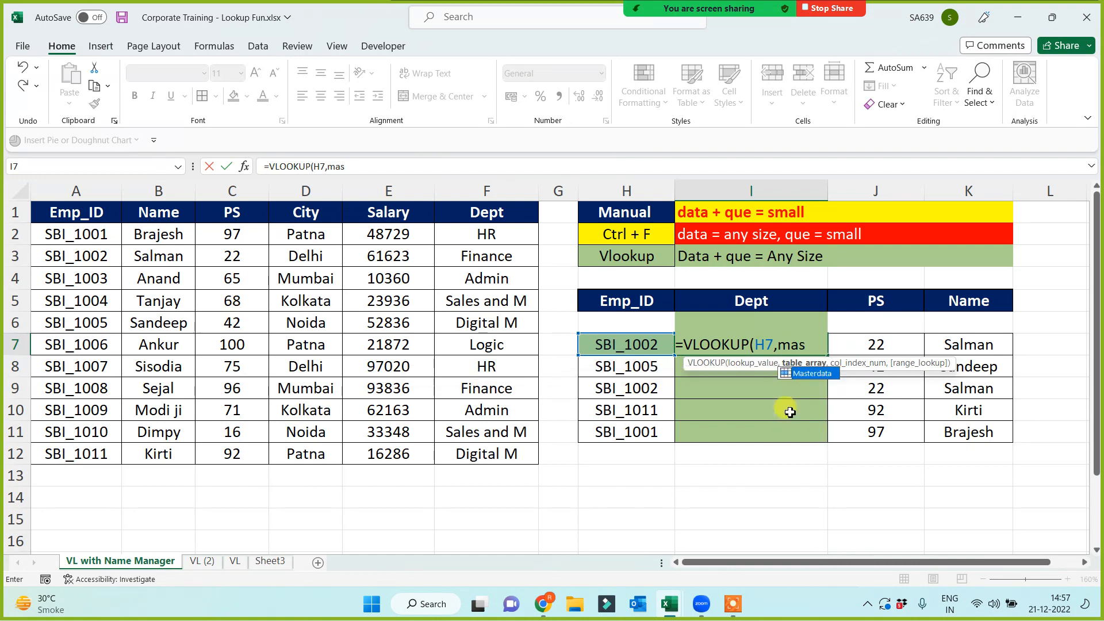
key("Tab")
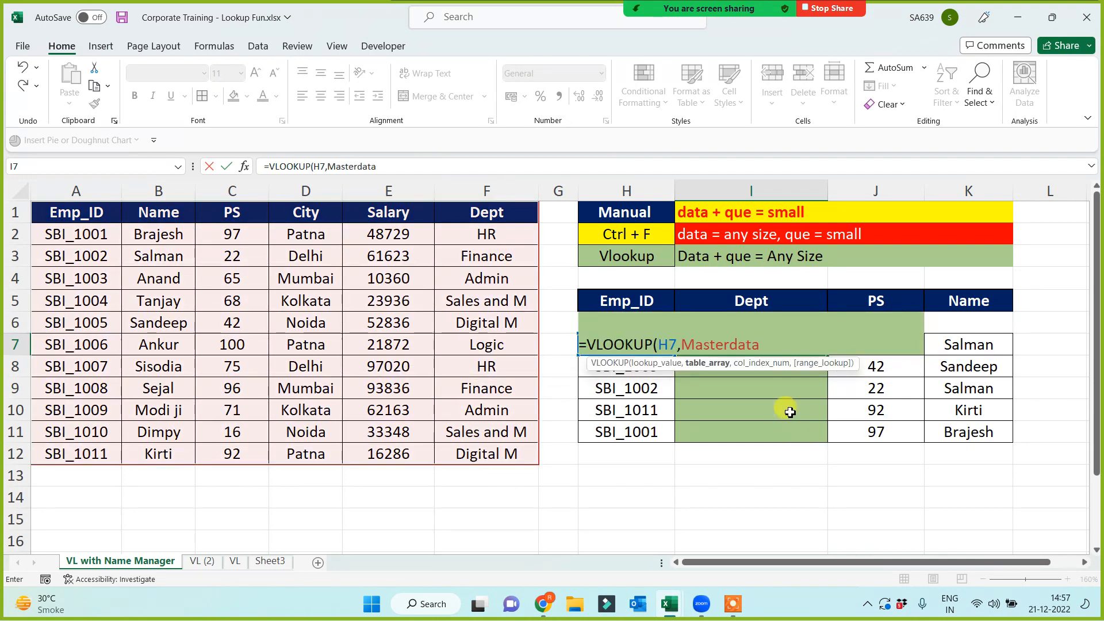
type(",")
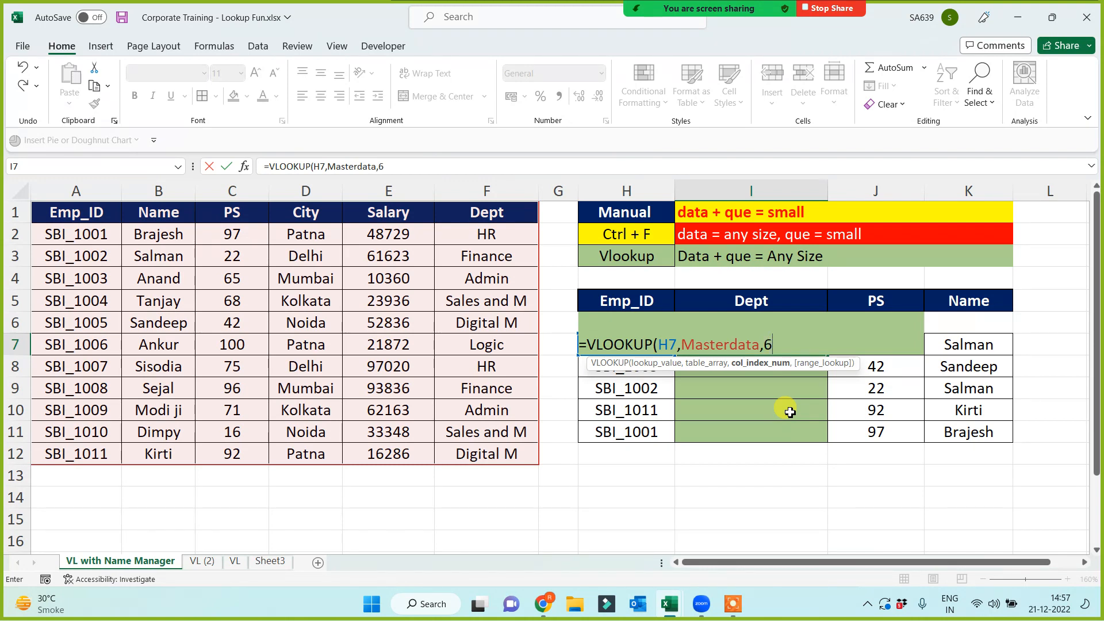
type("6,0)")
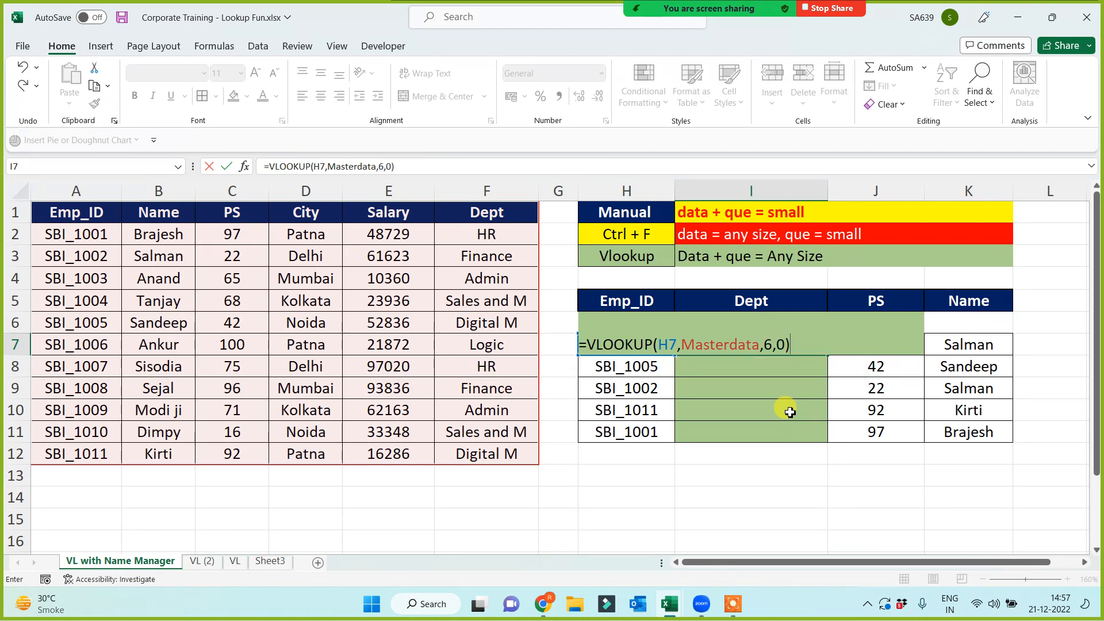
key("Return")
- Fill the Dept formula from I7 down to I11
left_click(778, 345)
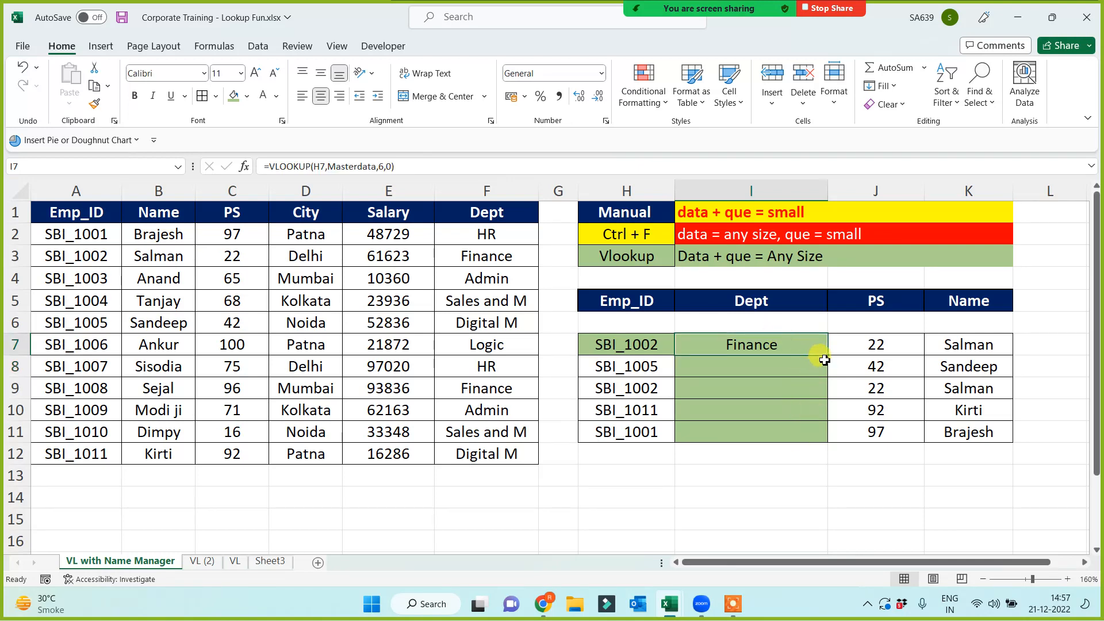
double_click(829, 355)
left_click(715, 492)
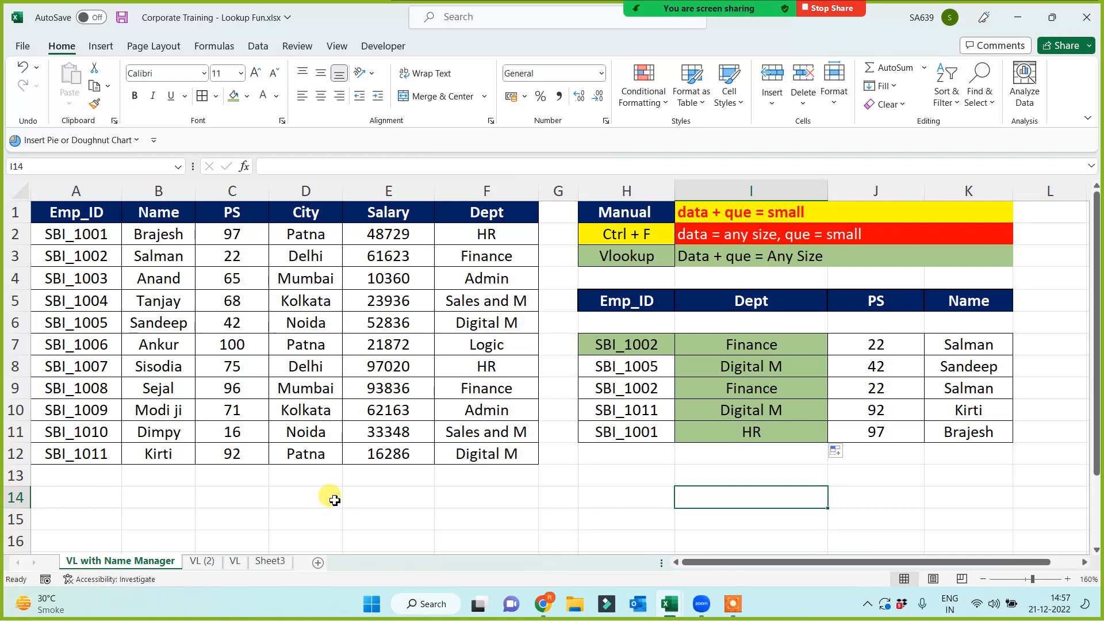
- Highlight columns A to F, then only the Masterdata range A1:F12, to compare the two selections
left_click(498, 512)
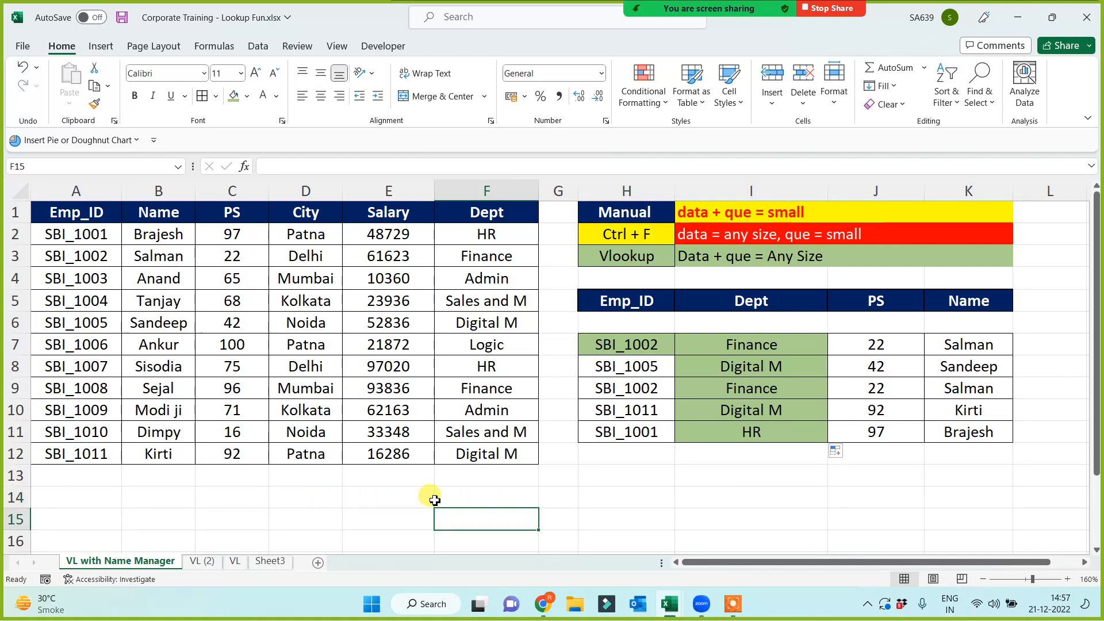
left_click_drag(98, 191, 458, 204)
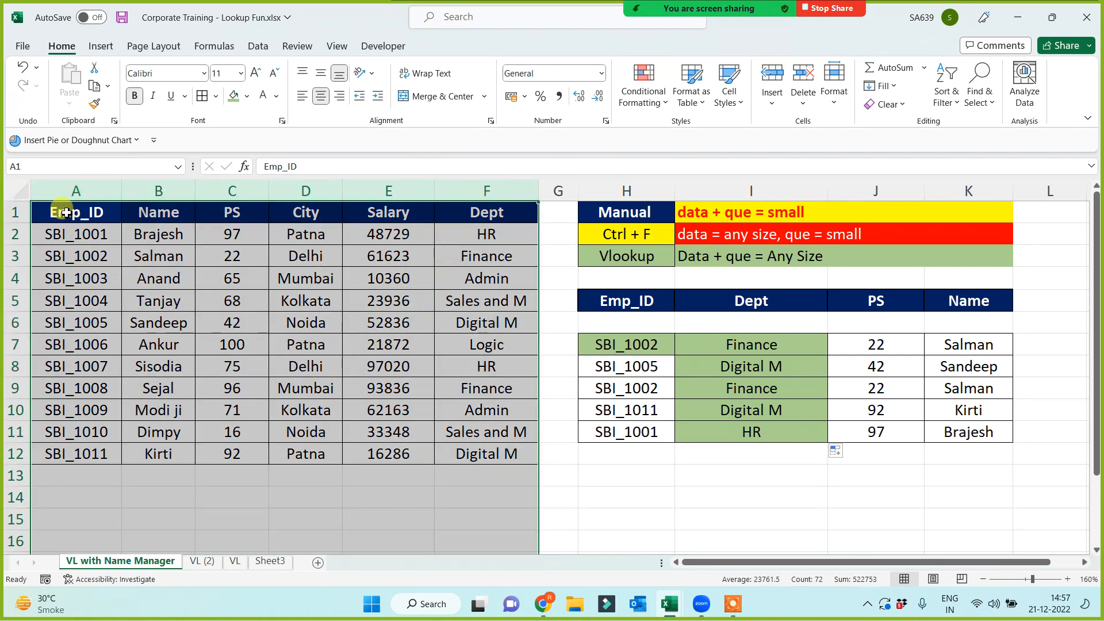
left_click_drag(63, 211, 466, 457)
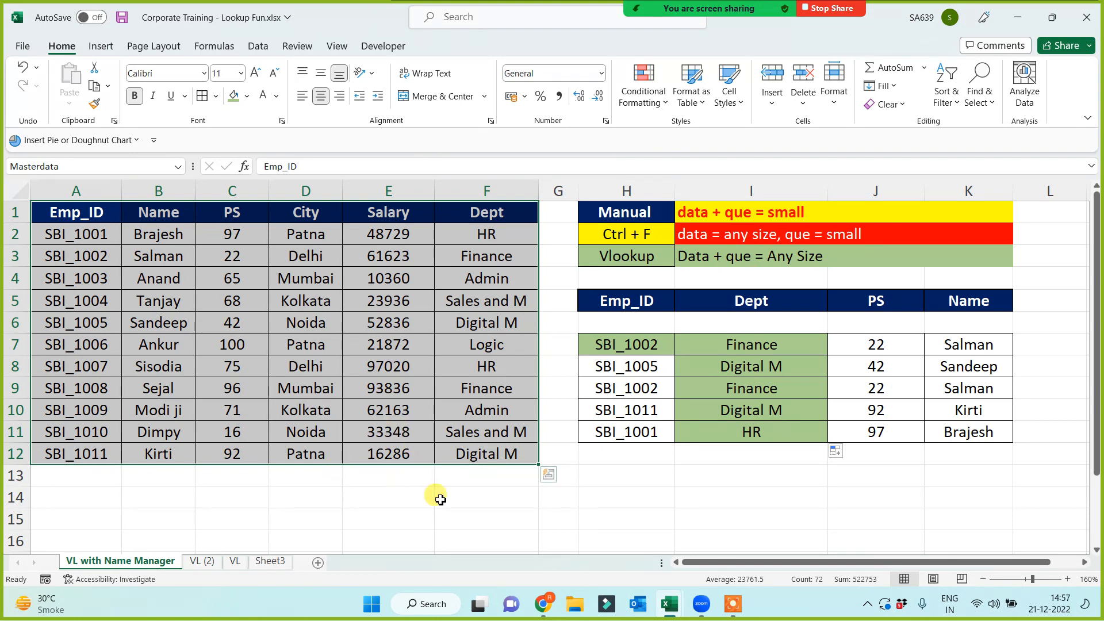
left_click(614, 503)
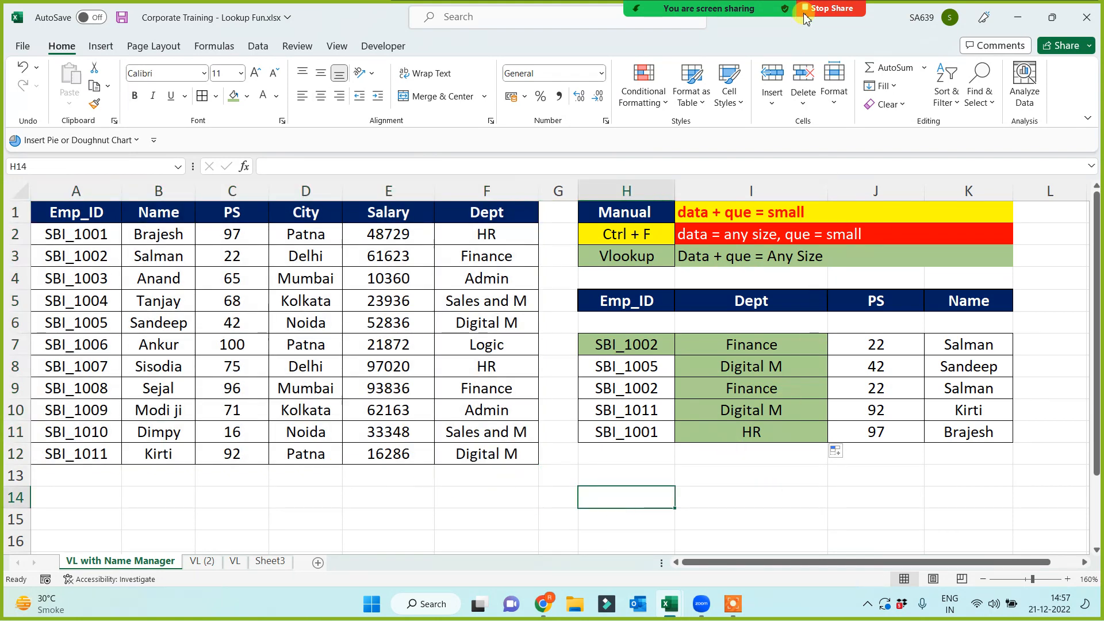
- Check the Zoom participant list again and minimize it
mouse_move(709, 9)
left_click(617, 20)
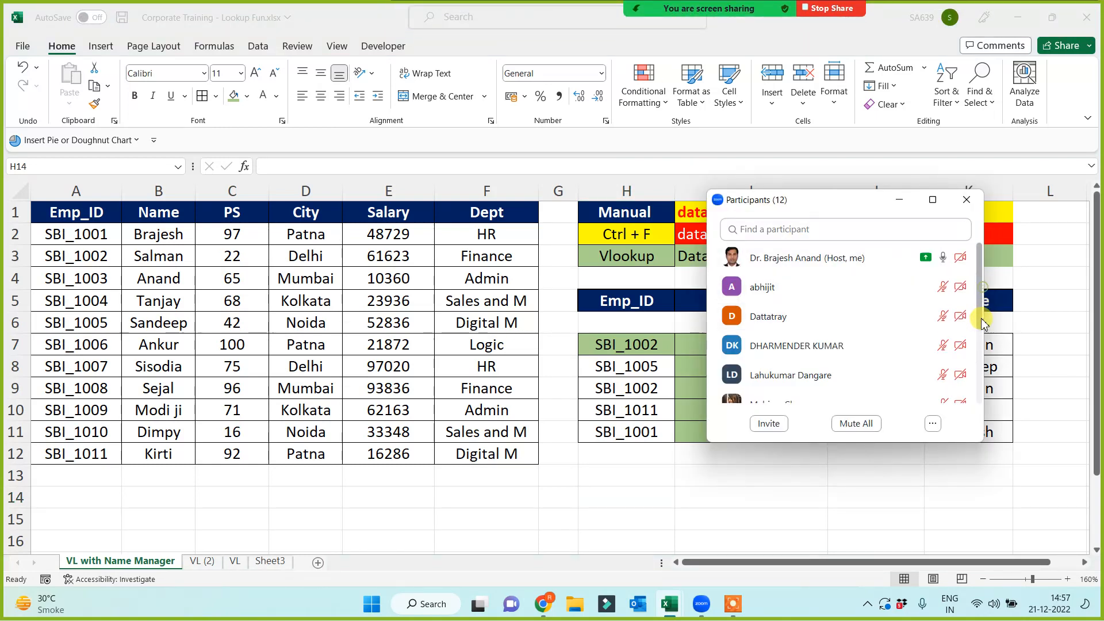
left_click_drag(981, 310, 984, 279)
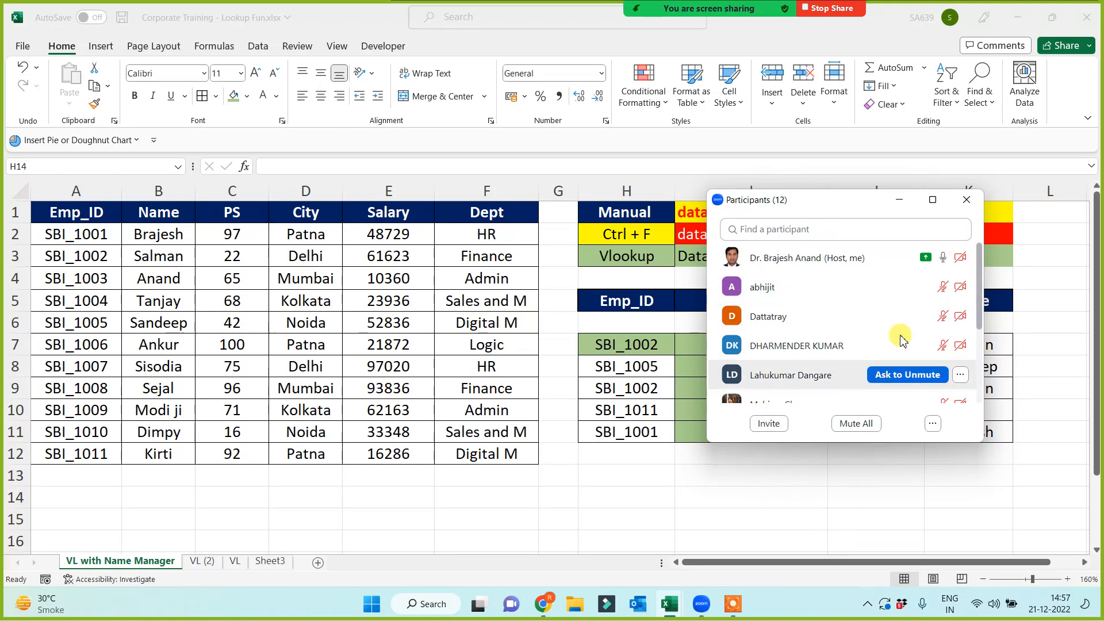
left_click(899, 200)
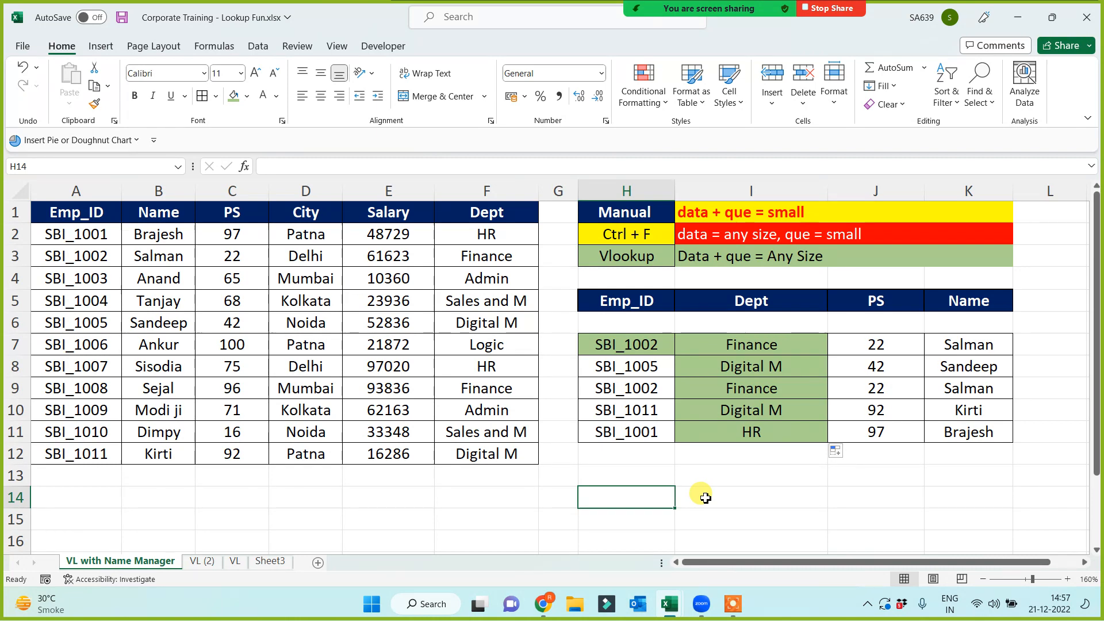
- Enter the note "Searching field should be in the left most col of the data" in H14
scroll(693, 502, "down", 1)
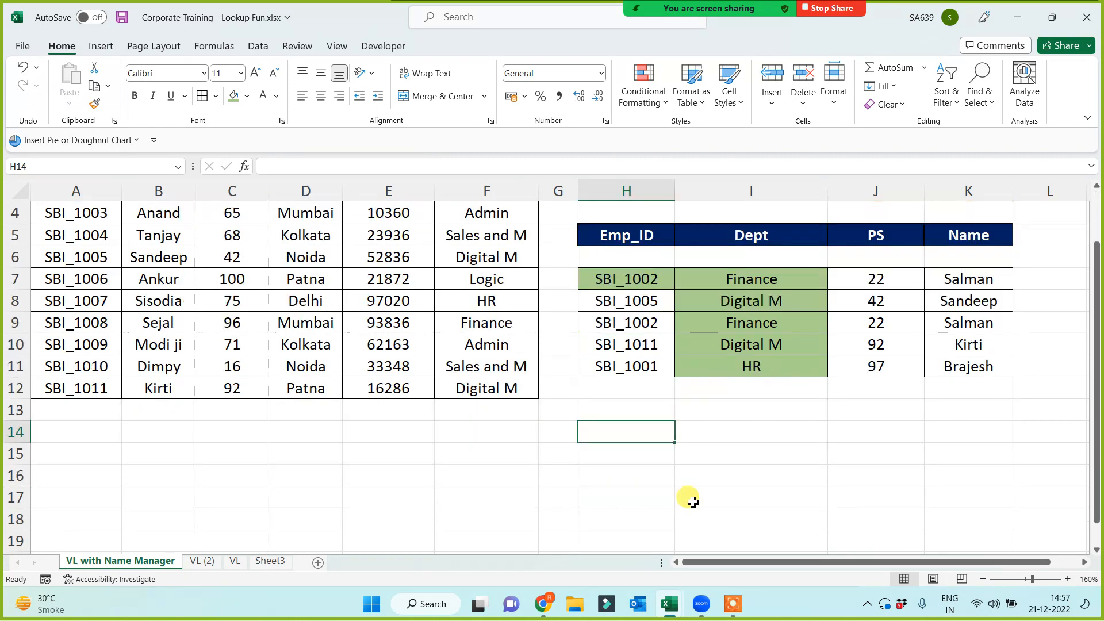
scroll(693, 502, "up", 1)
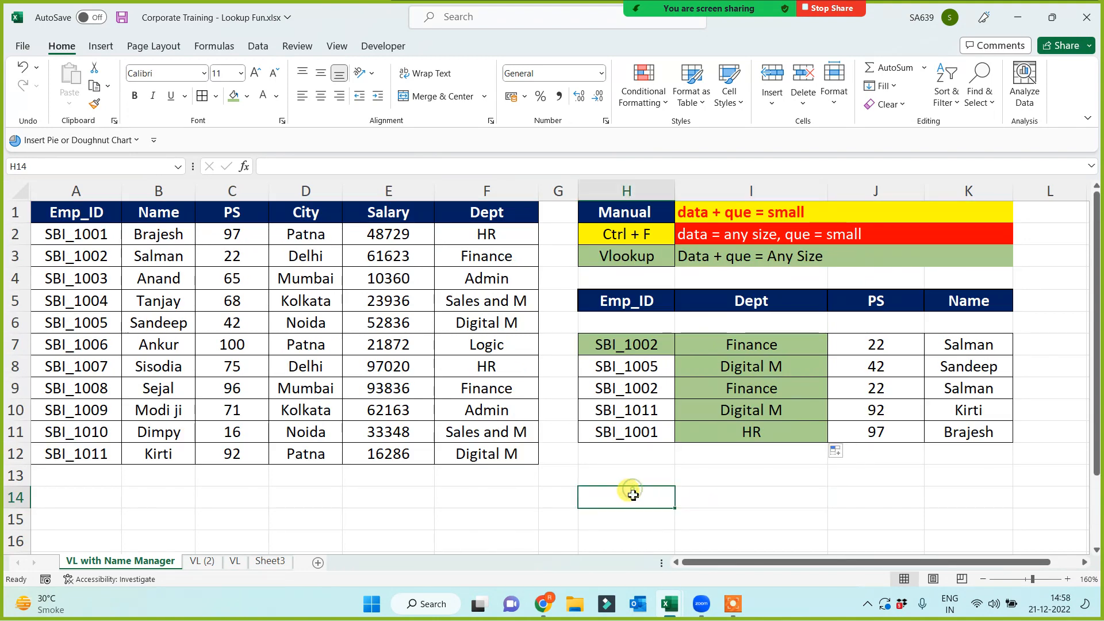
type("S")
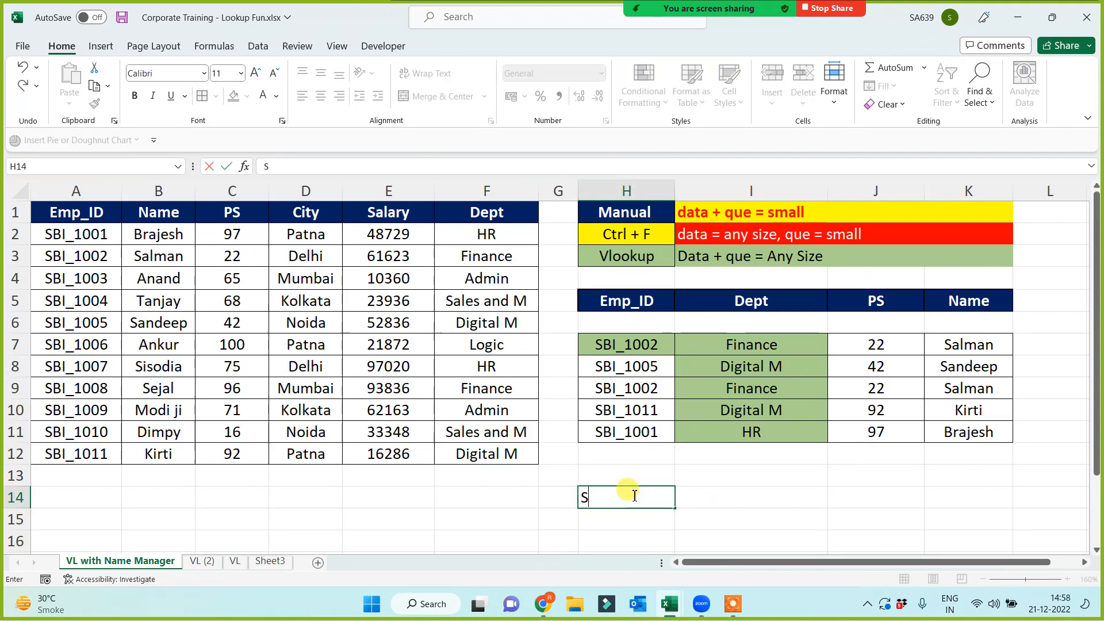
type("earching v")
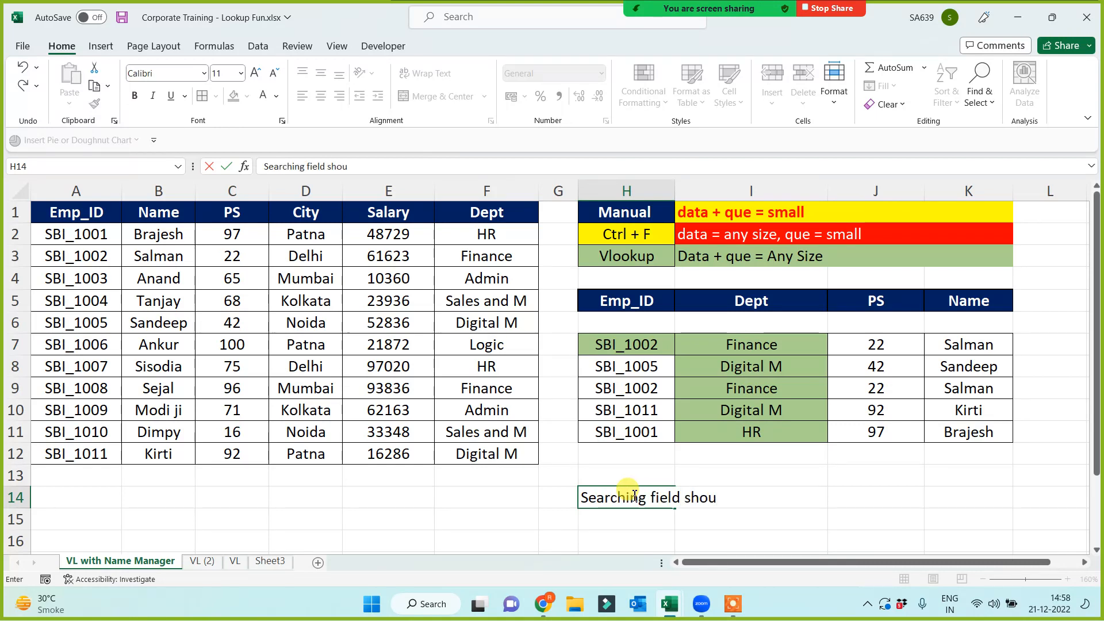
type("be in the left most col of the data")
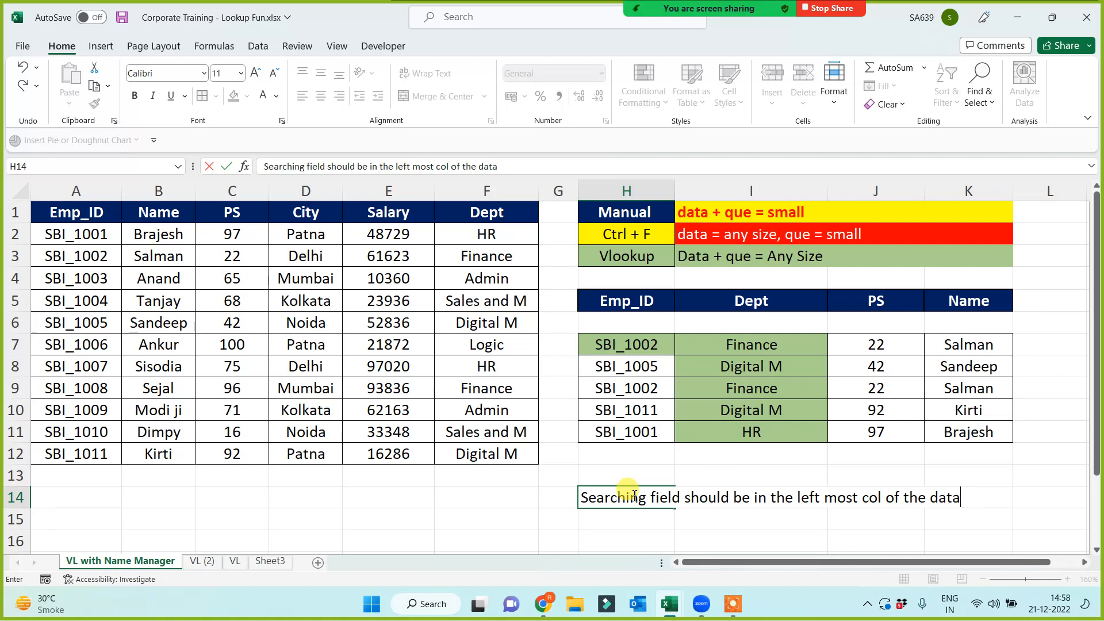
key("Return")
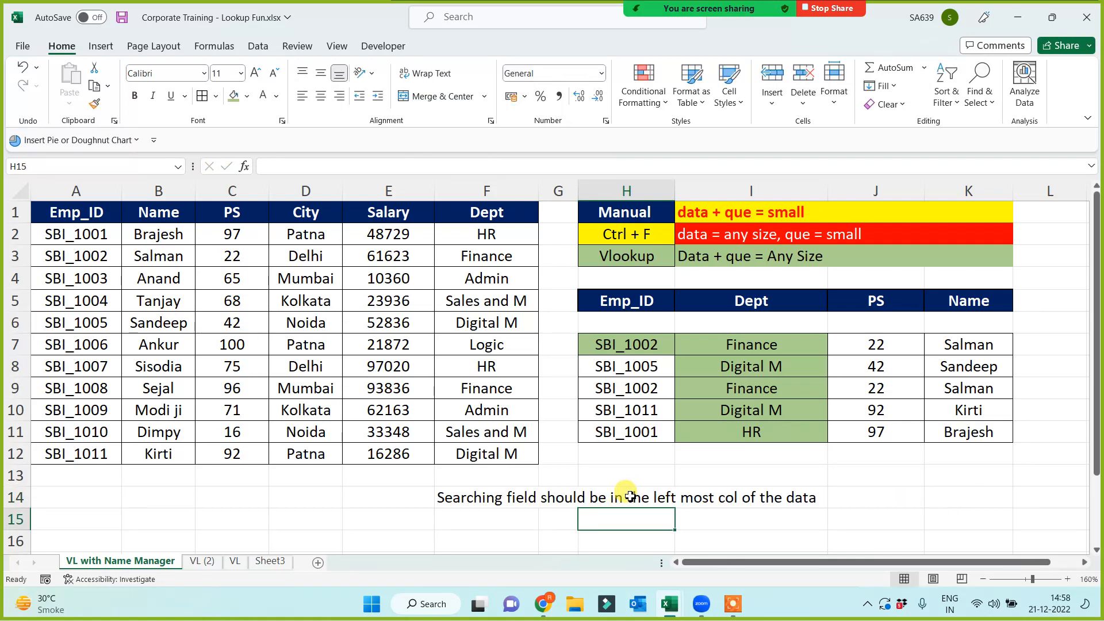
- Highlight the Emp_IDs in H7:H11, the results in I7:K11, the data columns C to F and the Emp_ID column to illustrate the note
left_click(630, 496)
left_click(630, 344)
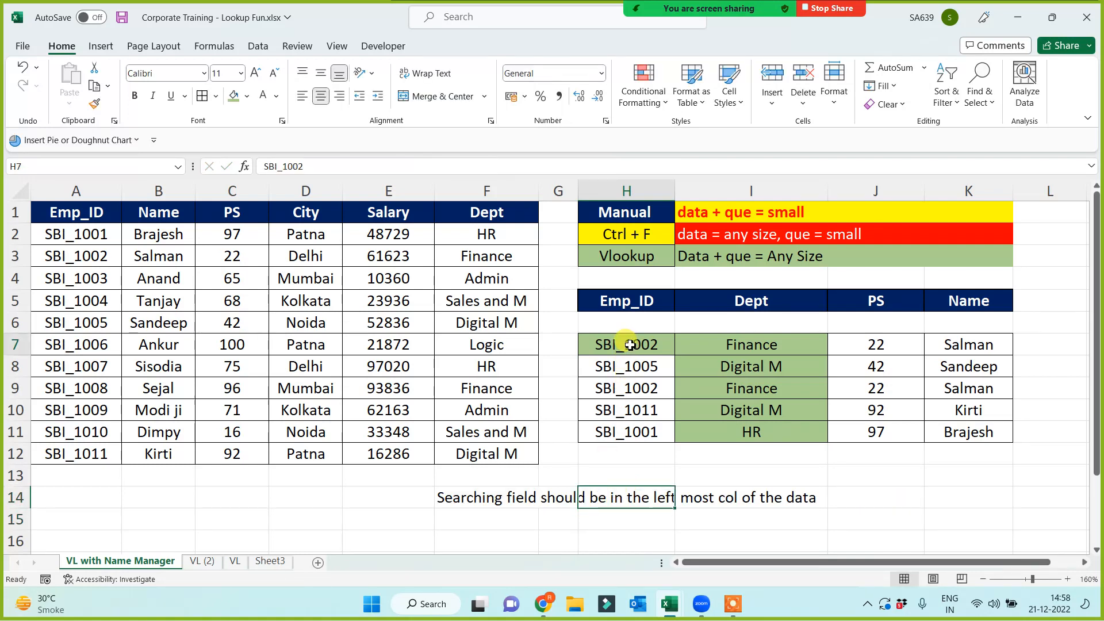
left_click_drag(630, 344, 619, 431)
left_click(628, 347)
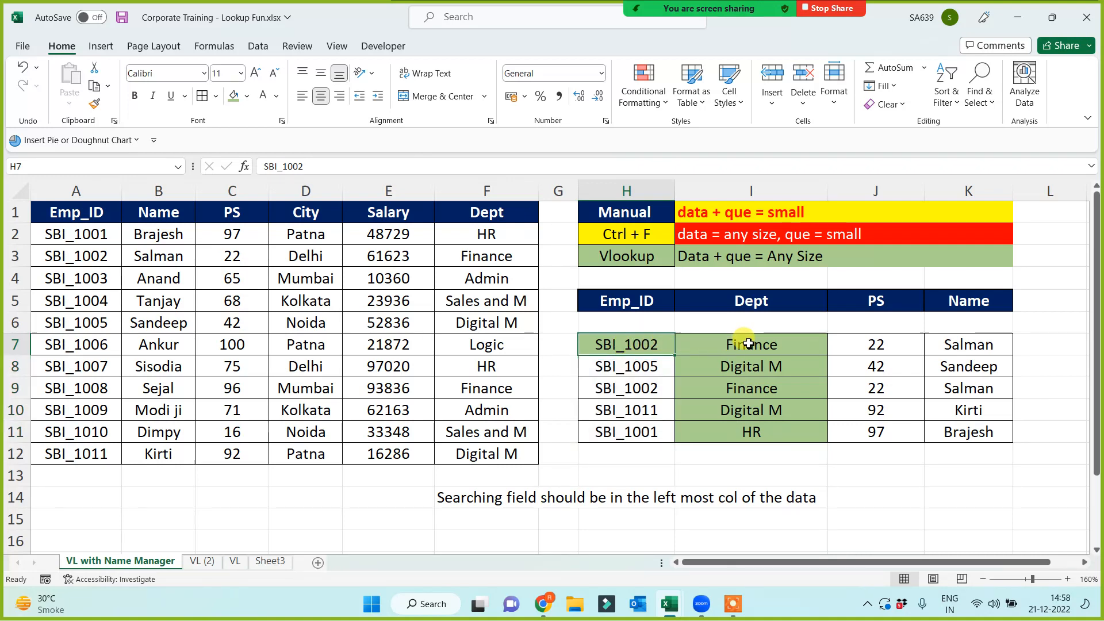
left_click_drag(748, 343, 986, 437)
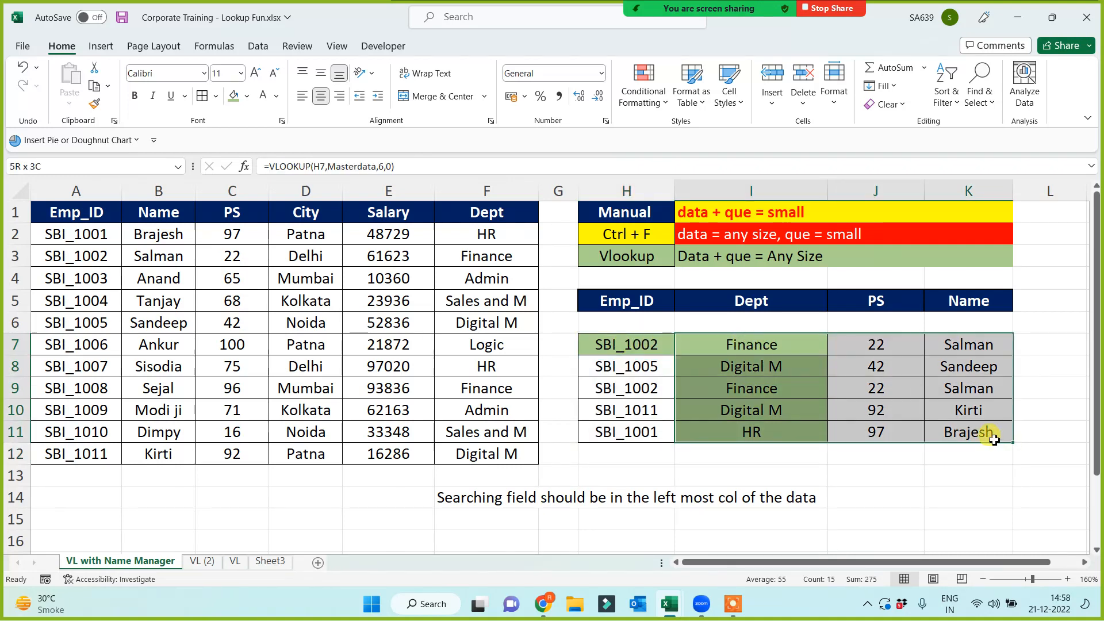
left_click(610, 345)
left_click_drag(460, 193, 232, 192)
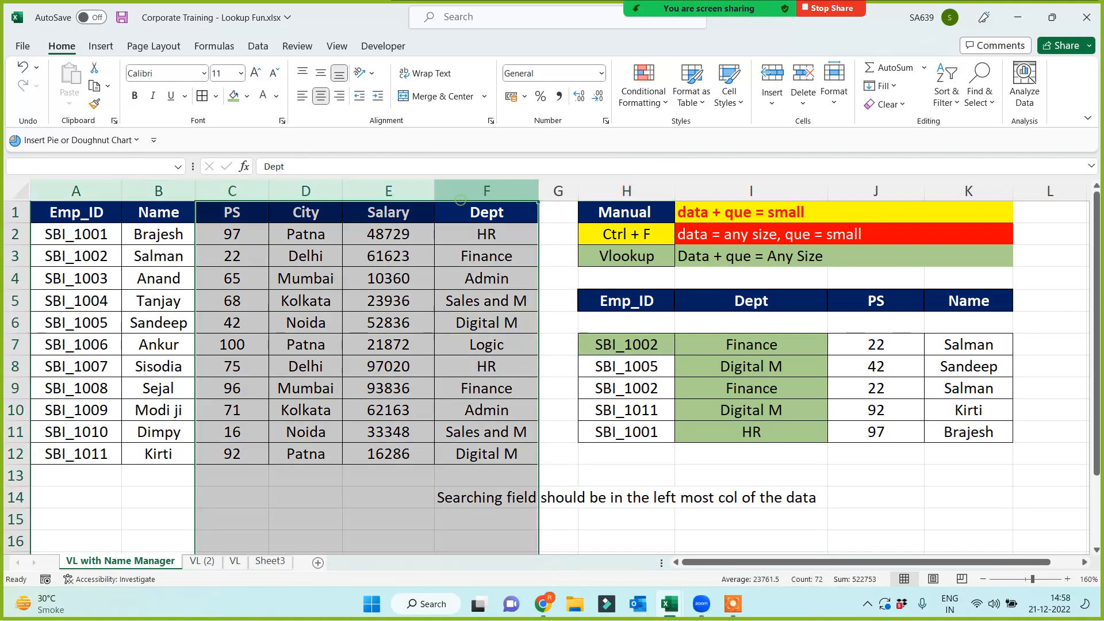
left_click_drag(59, 212, 57, 465)
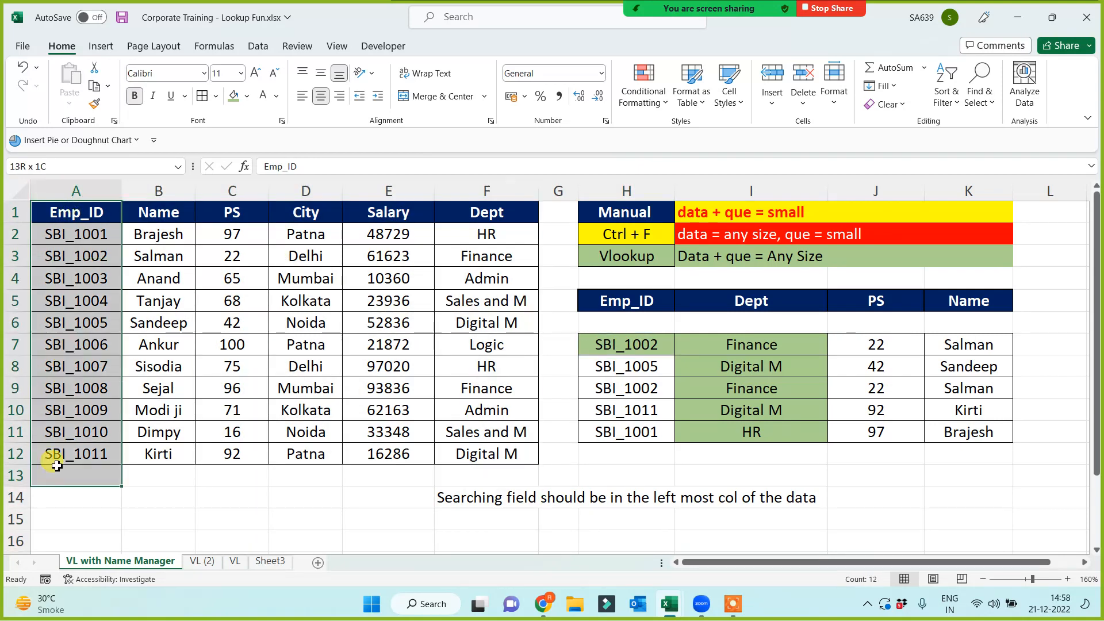
- Left-align the note in H14 and highlight the Emp_ID column A1:A12 it refers to
left_click(601, 497)
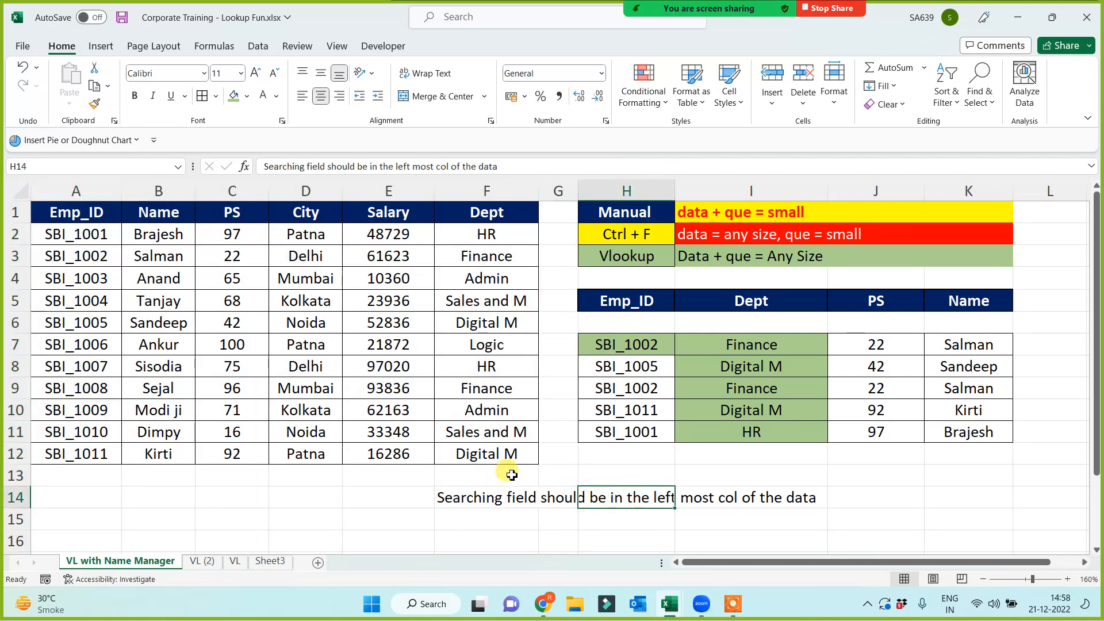
left_click(302, 95)
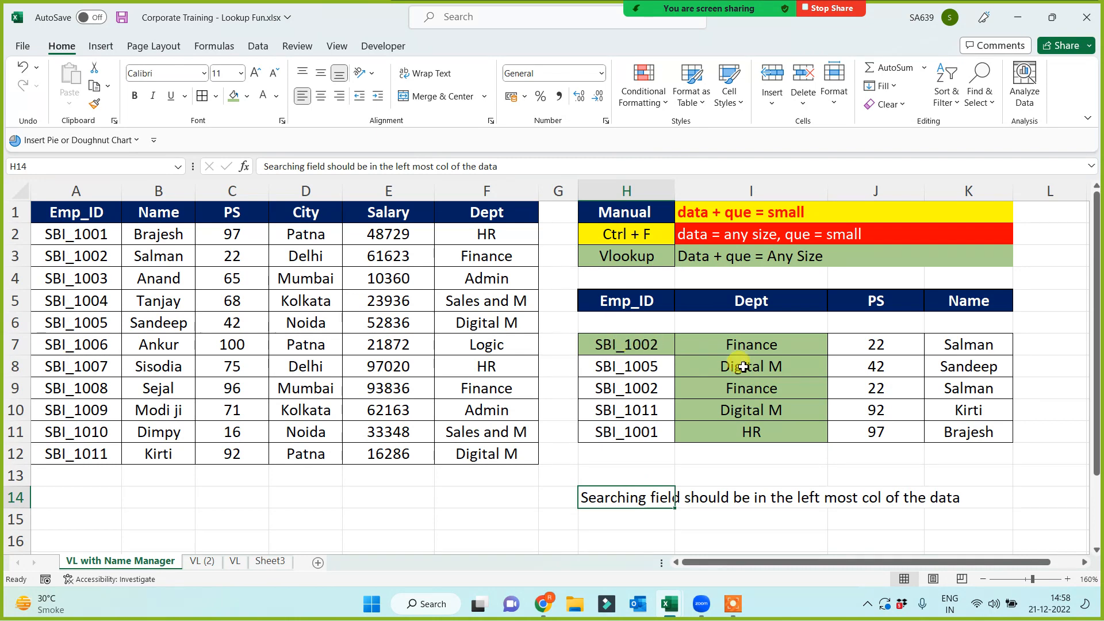
left_click(81, 220)
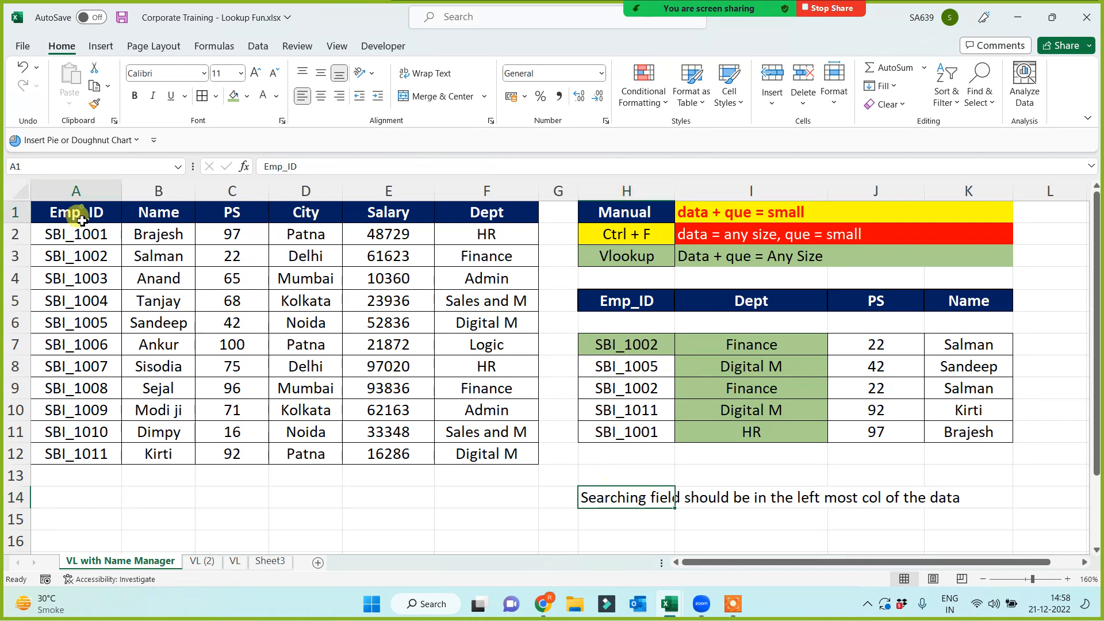
left_click_drag(81, 220, 54, 448)
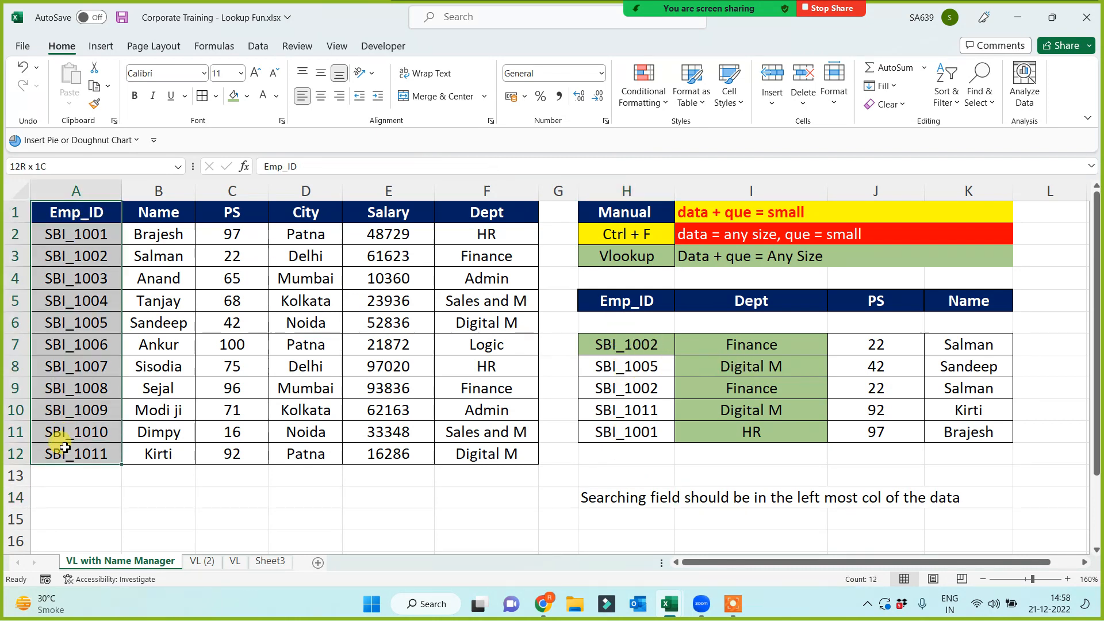
left_click(633, 505)
- Look through the Zoom participant list and minimize it
mouse_move(693, 23)
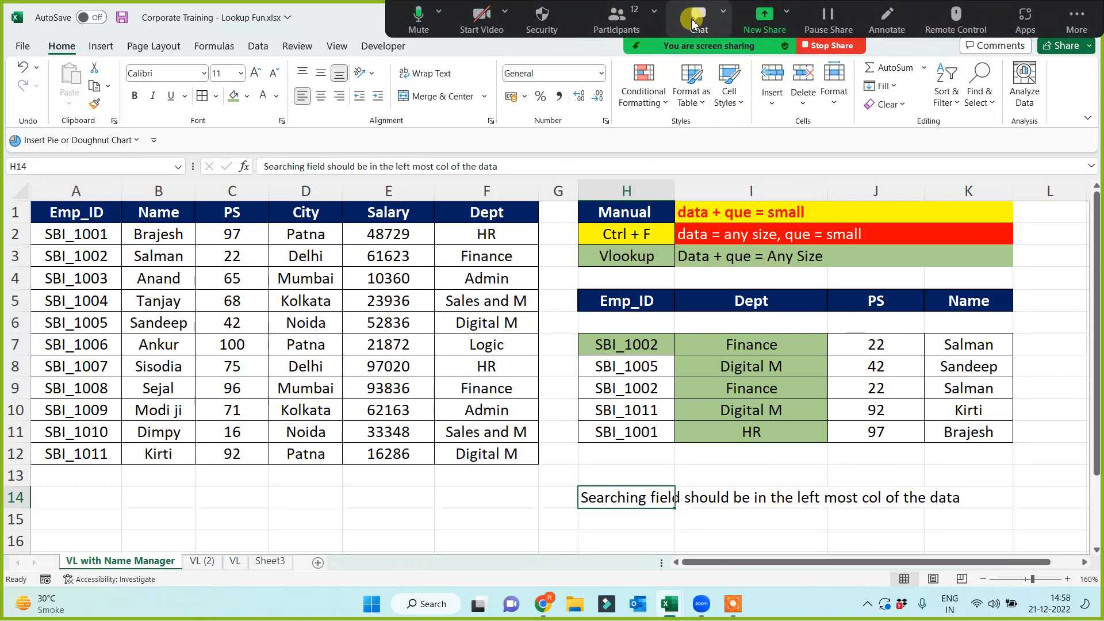
left_click(616, 23)
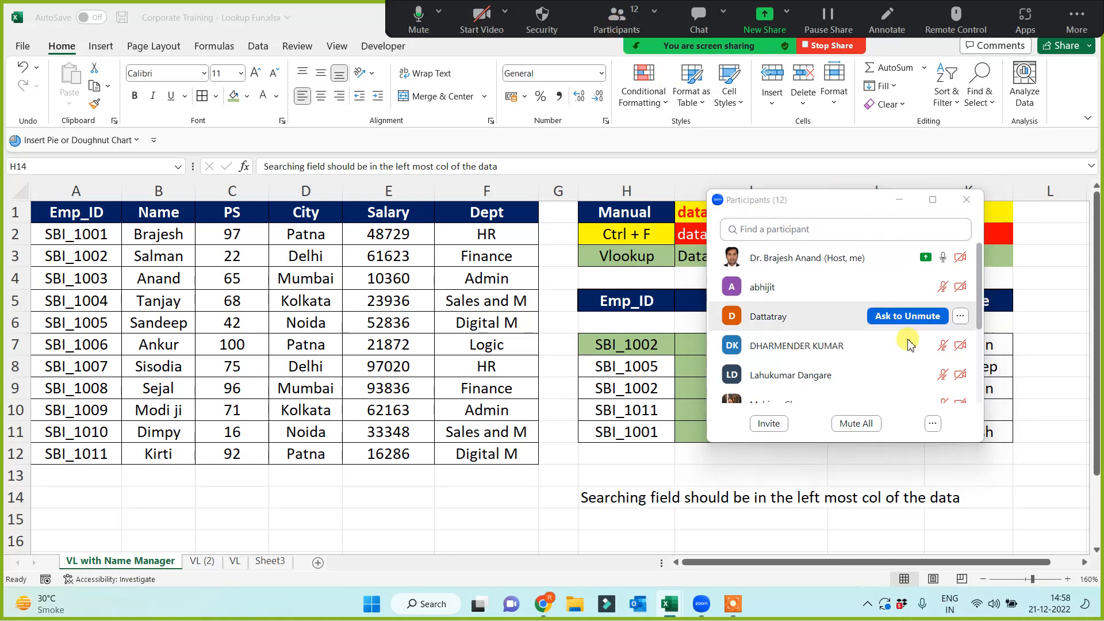
left_click_drag(979, 292, 956, 291)
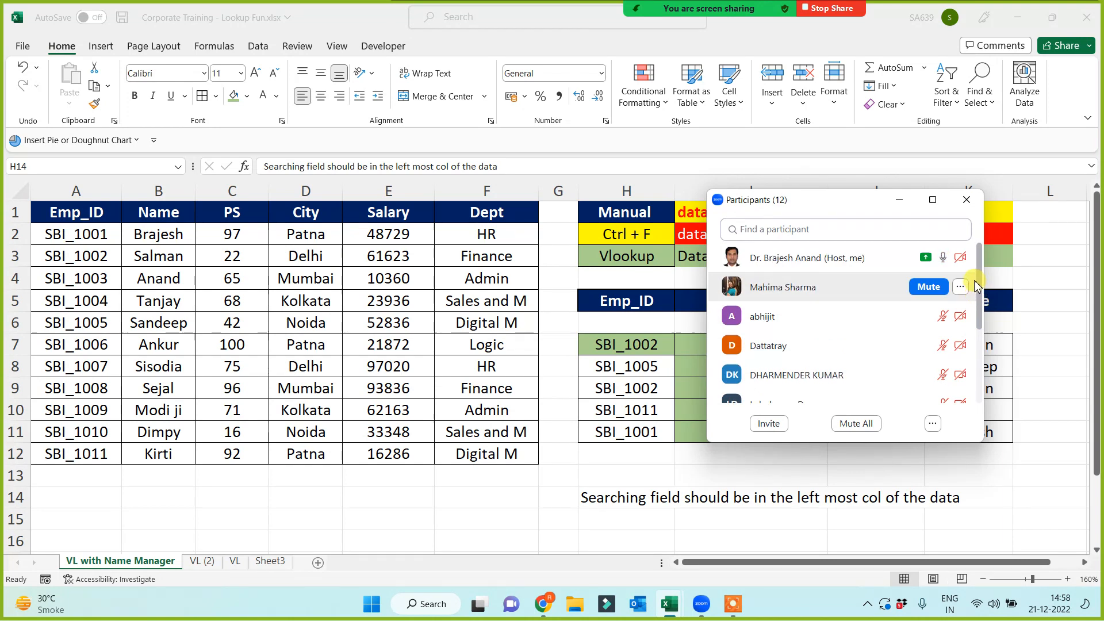
left_click(901, 201)
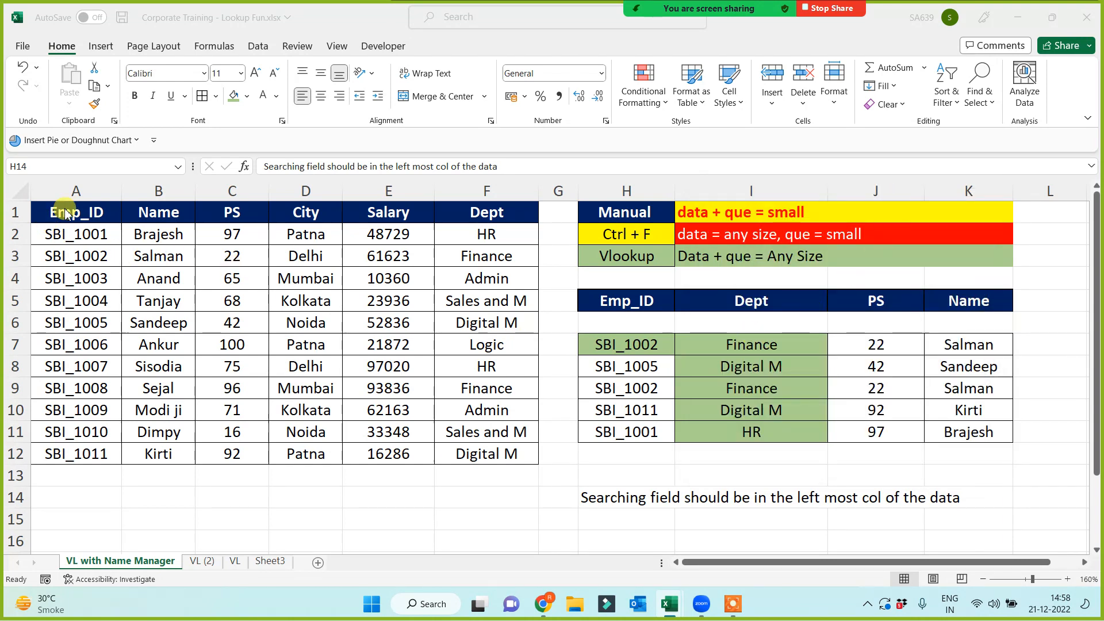
- Number the note rows by entering 1 in G14 and 2 in G15
left_click(406, 431)
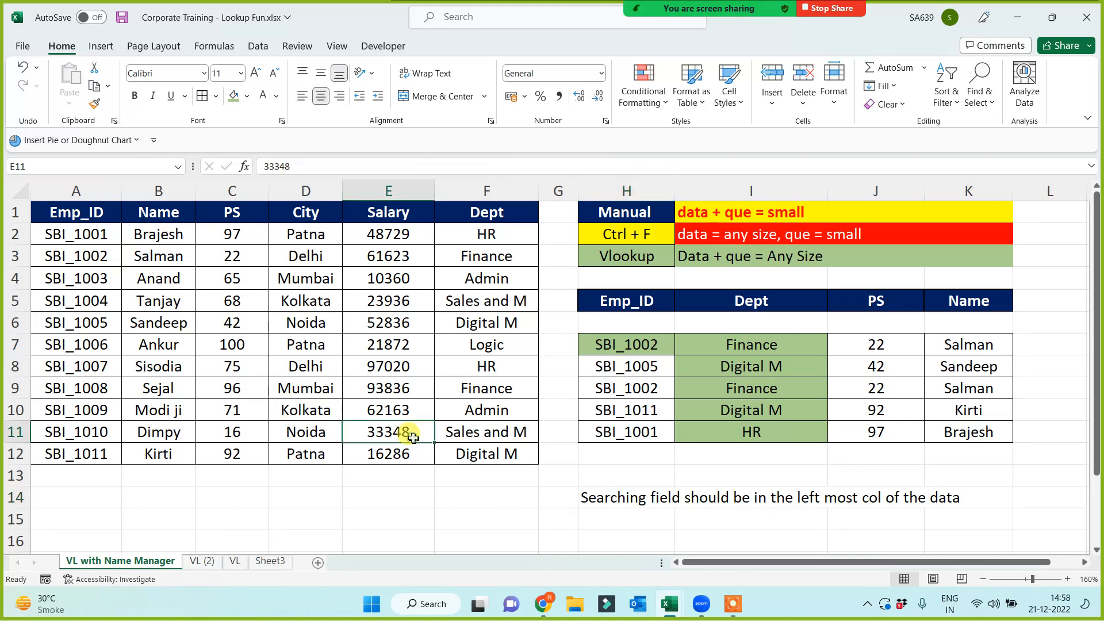
left_click(549, 506)
type("1")
key("Return")
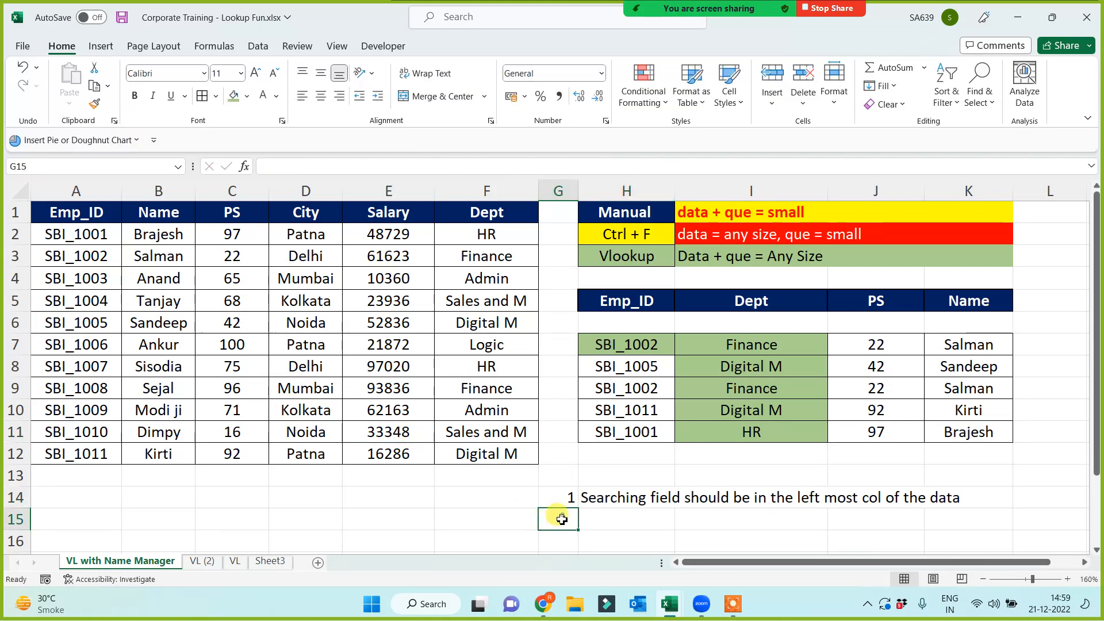
type("2")
left_click(611, 498)
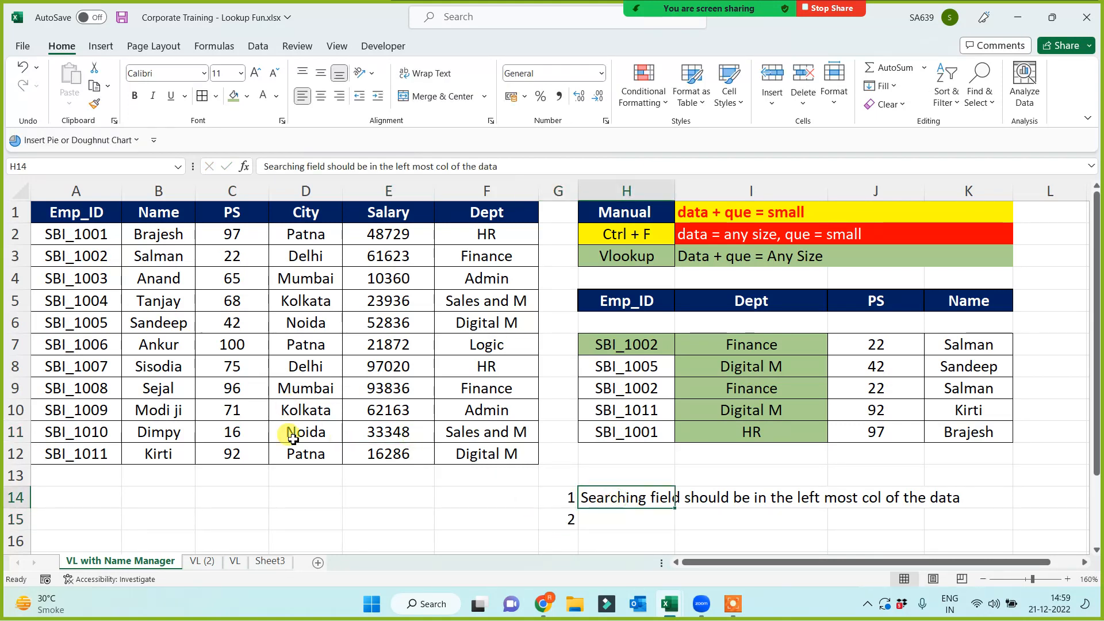
- Highlight the whole data range A1:F12, then column A, to point out the leftmost column
left_click_drag(60, 213, 159, 256)
left_click_drag(293, 322, 485, 453)
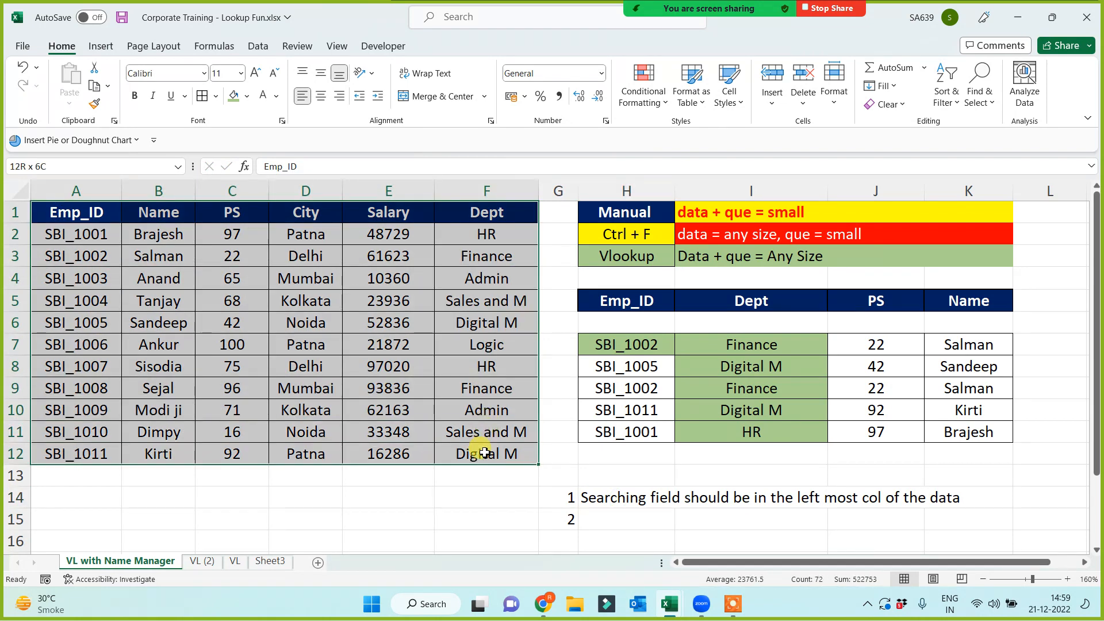
left_click(432, 492)
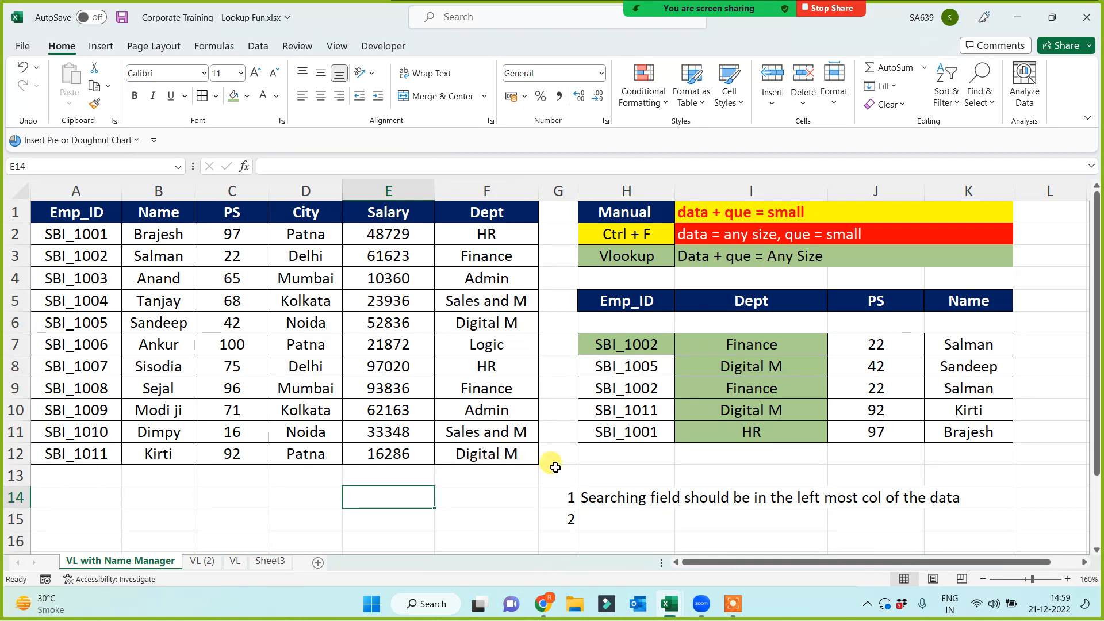
left_click(63, 193)
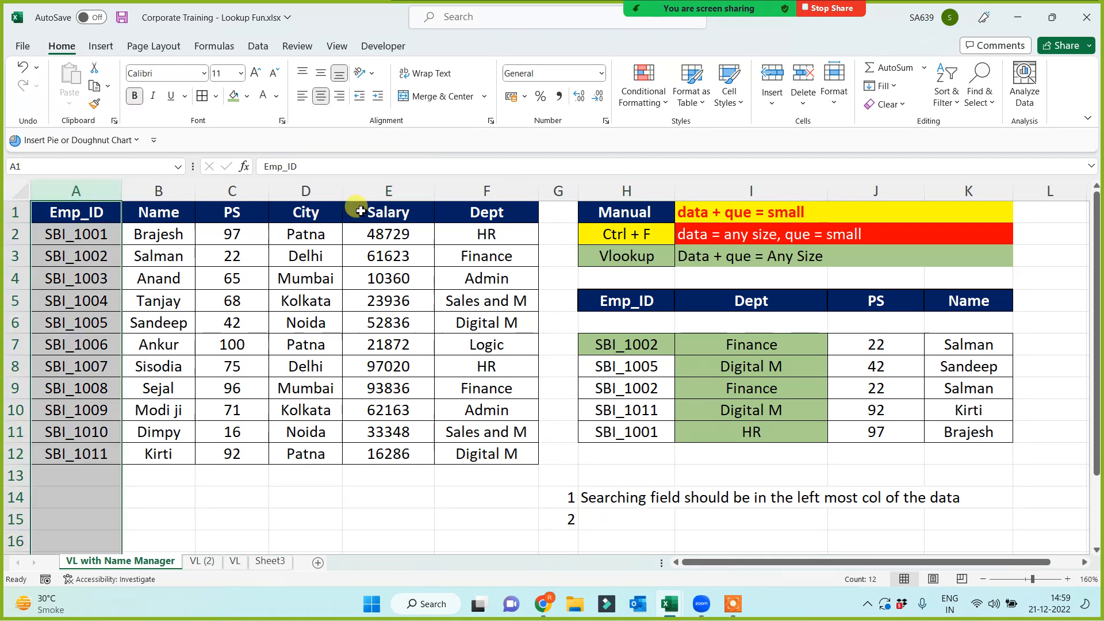
left_click(344, 493)
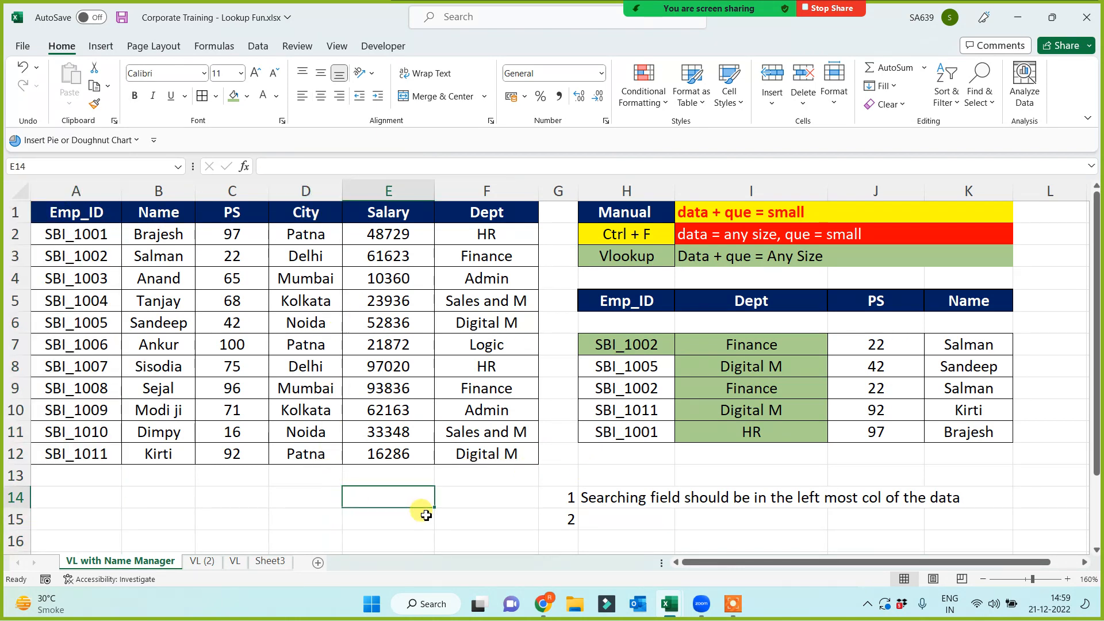
- Enter the second note "searching field should be unique" in H15
left_click(618, 517)
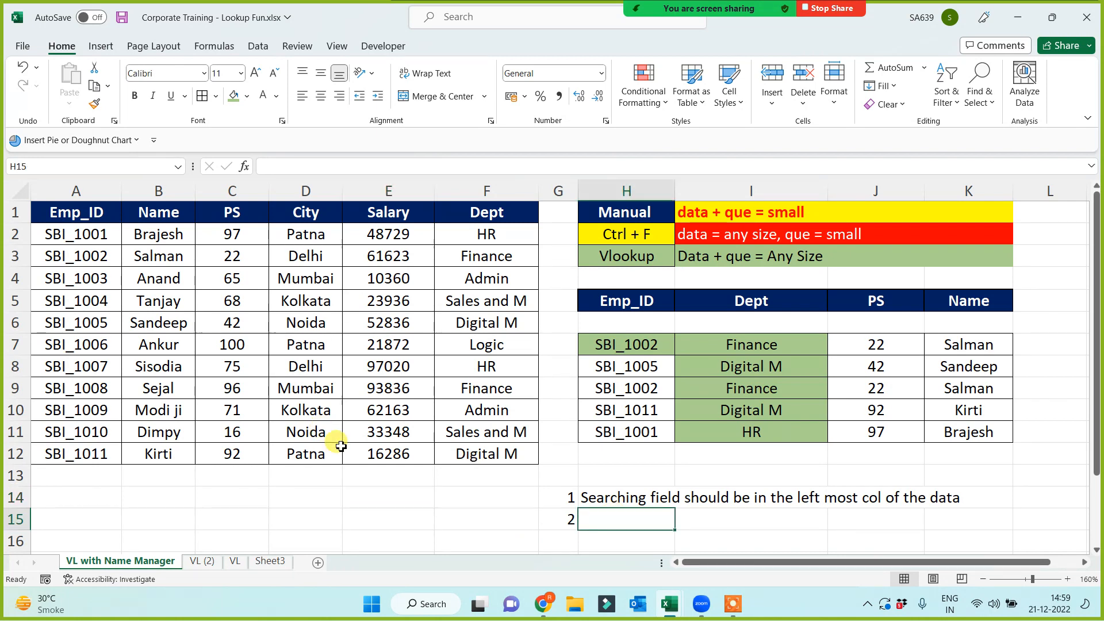
type("searc")
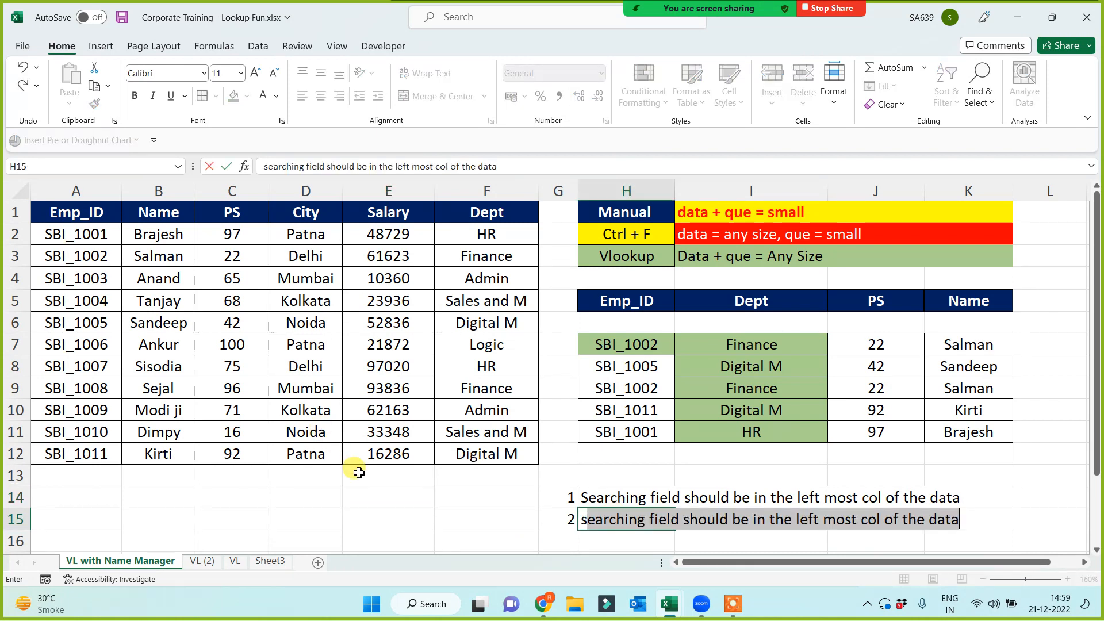
type("hing ")
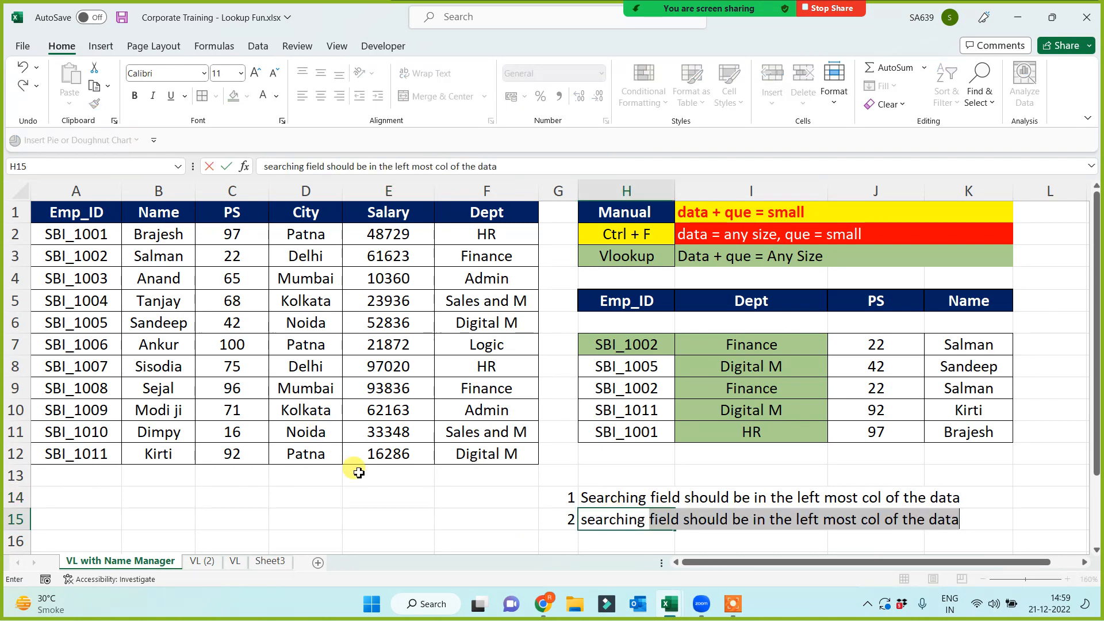
type("field shoul")
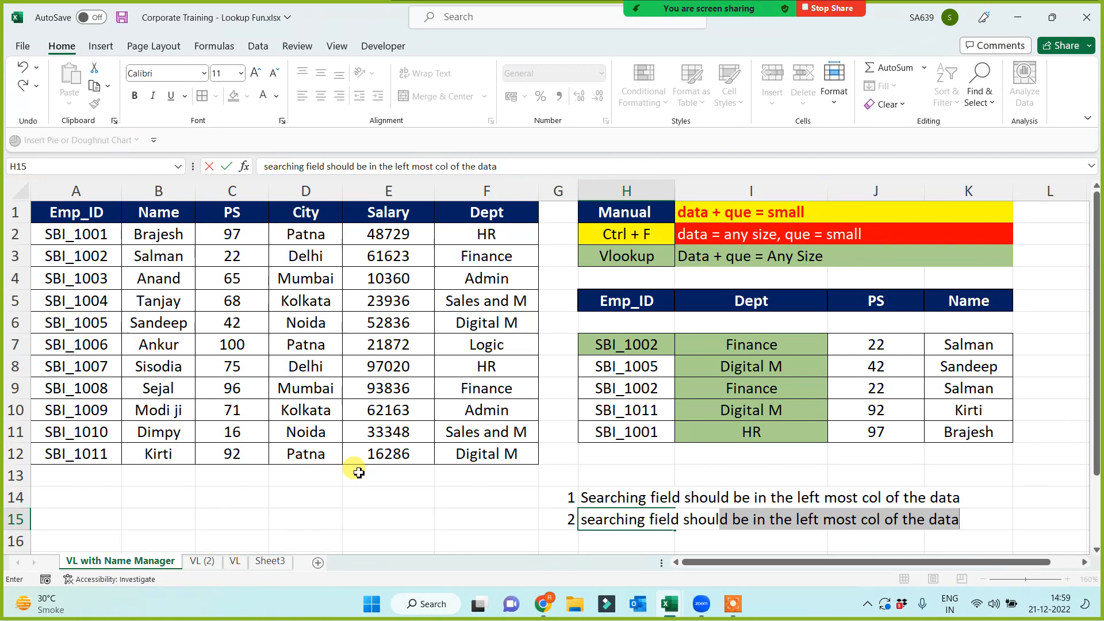
type("d be unique")
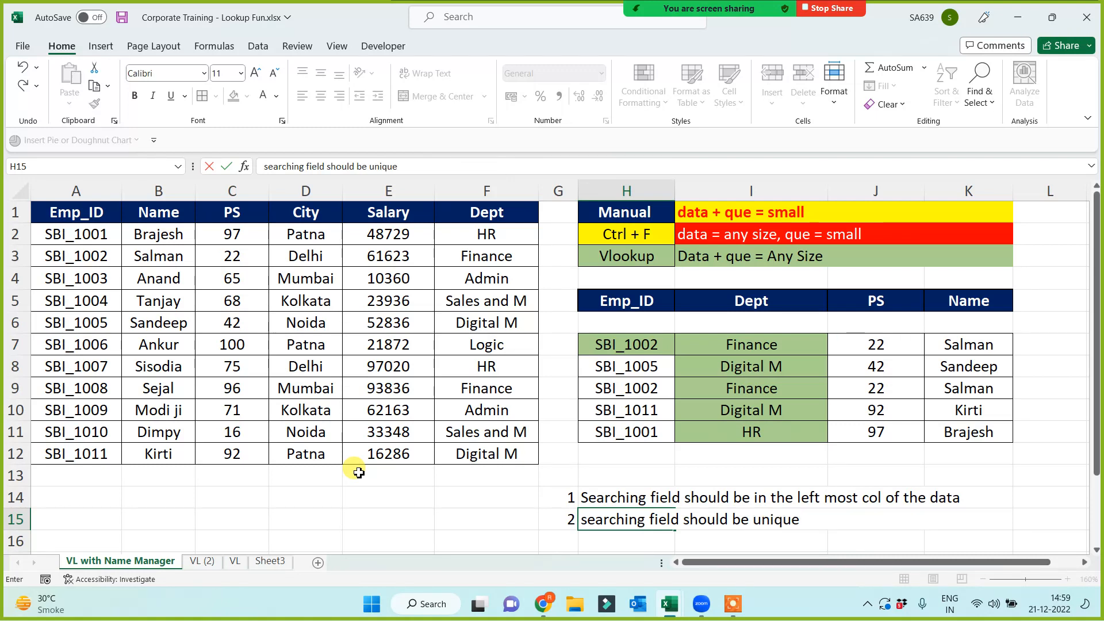
left_click(429, 500)
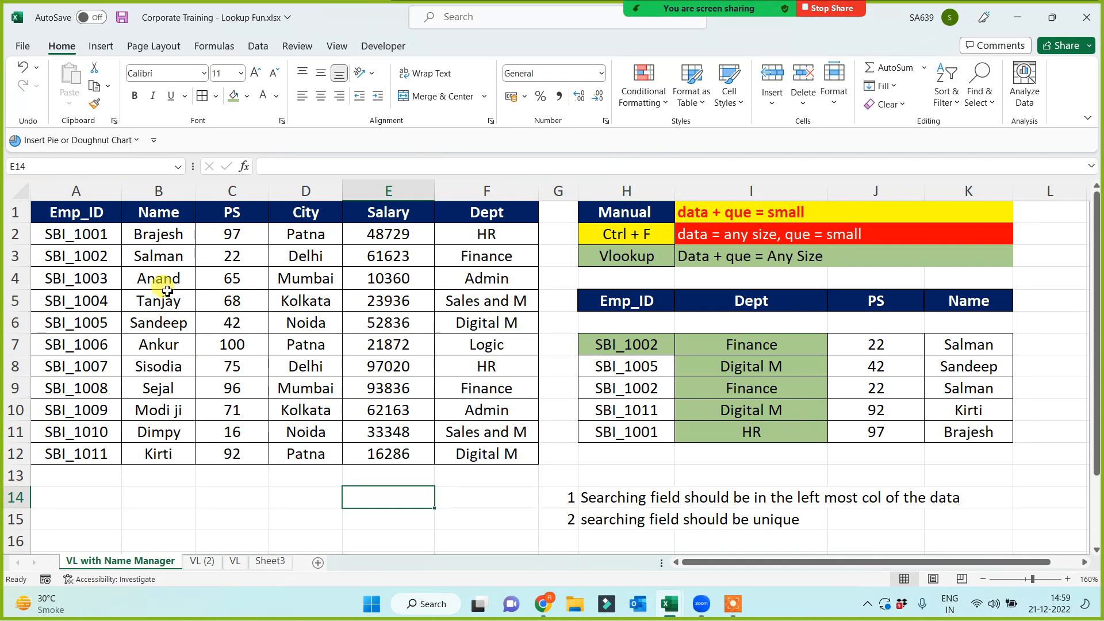
- Highlight D1:F12, the second note in H15 and the full Masterdata range A1:F12 to explain the uniqueness rule
left_click_drag(306, 214, 487, 454)
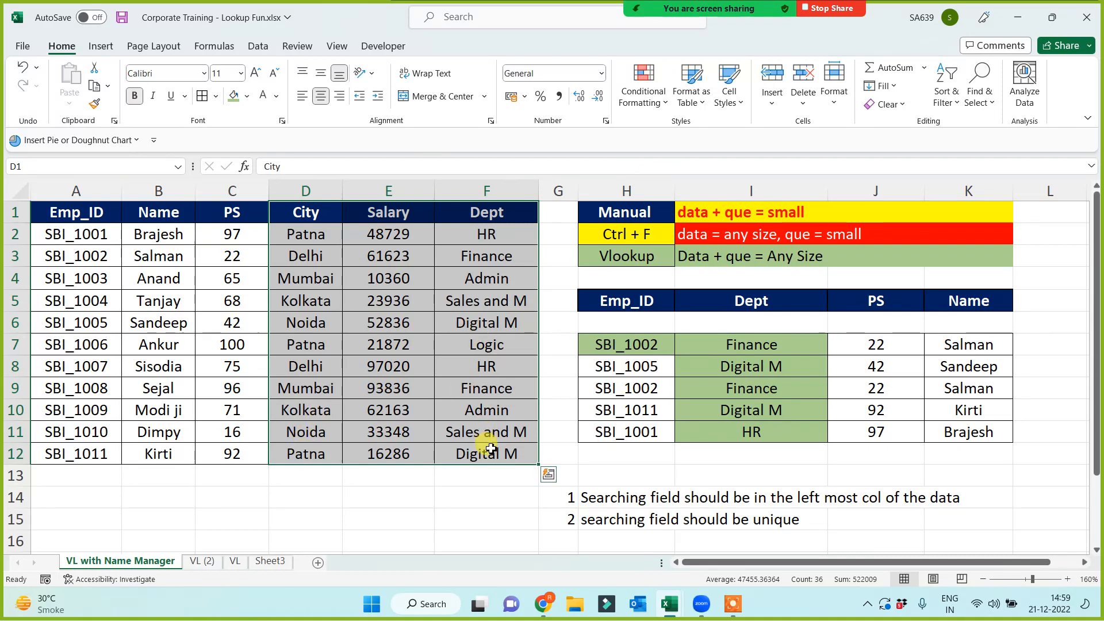
left_click(575, 521)
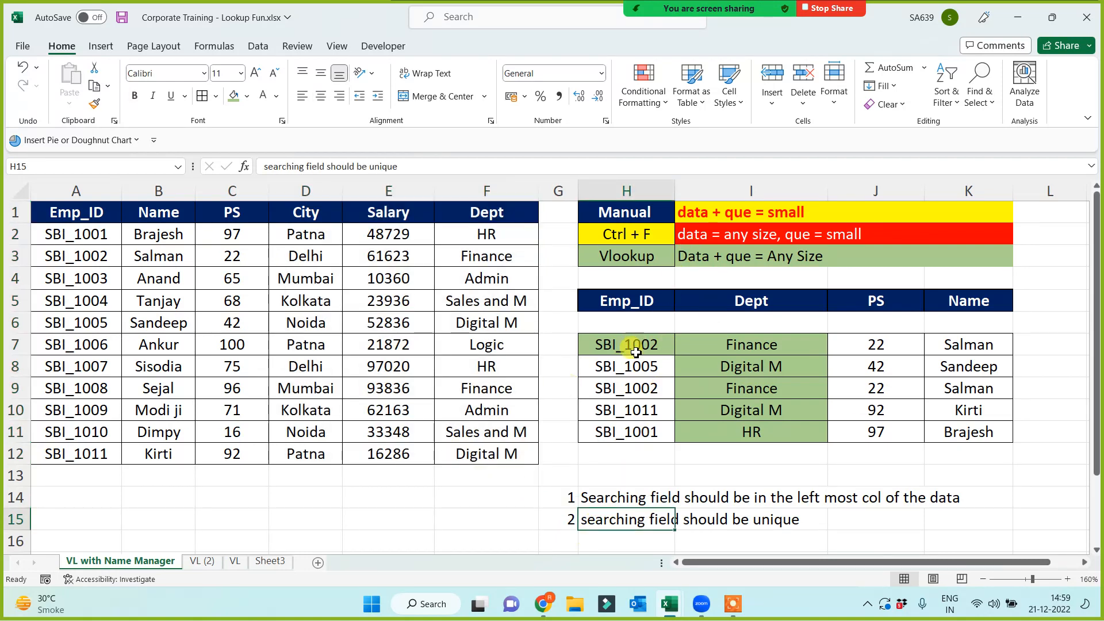
left_click_drag(83, 214, 476, 457)
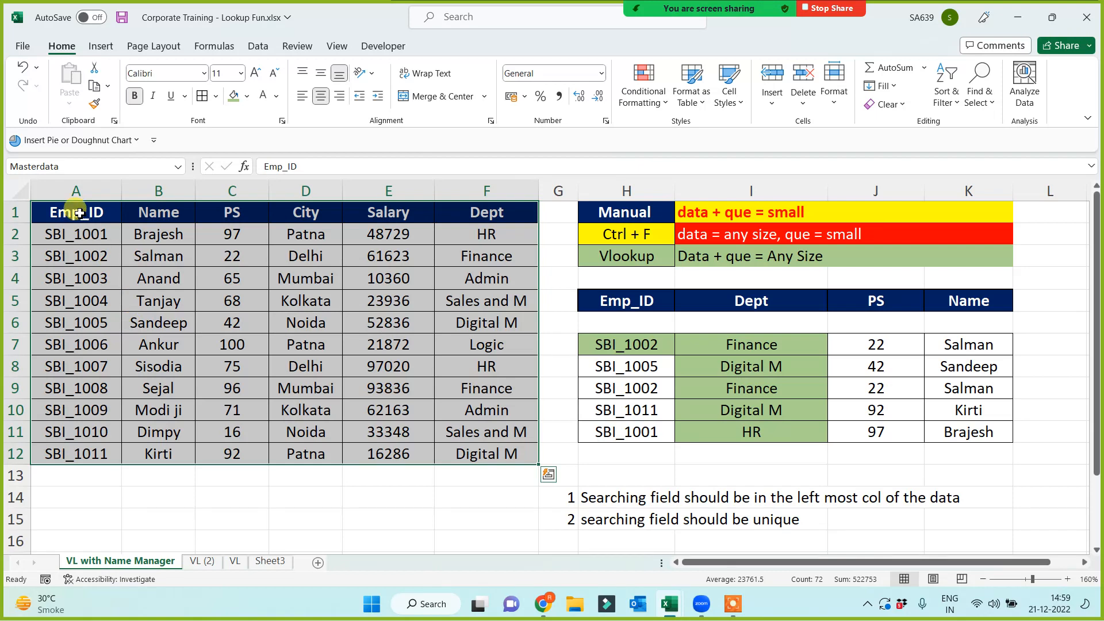
- Highlight the Emp_ID column A1:A12 and point to the two notes in H14 and H15
left_click_drag(81, 212, 79, 451)
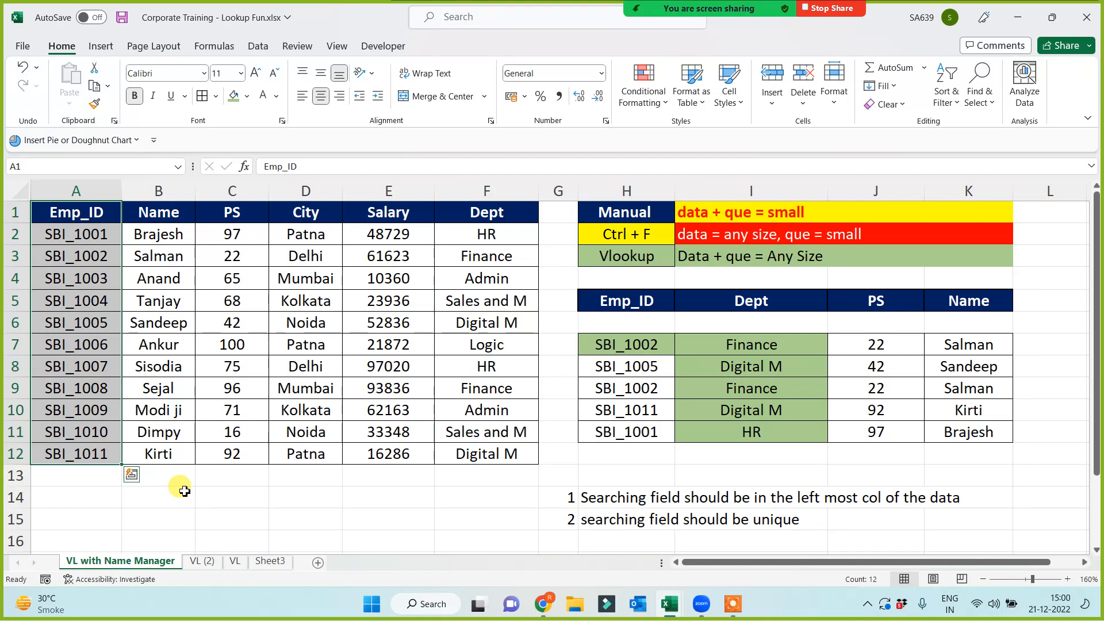
left_click(614, 496)
left_click(616, 520)
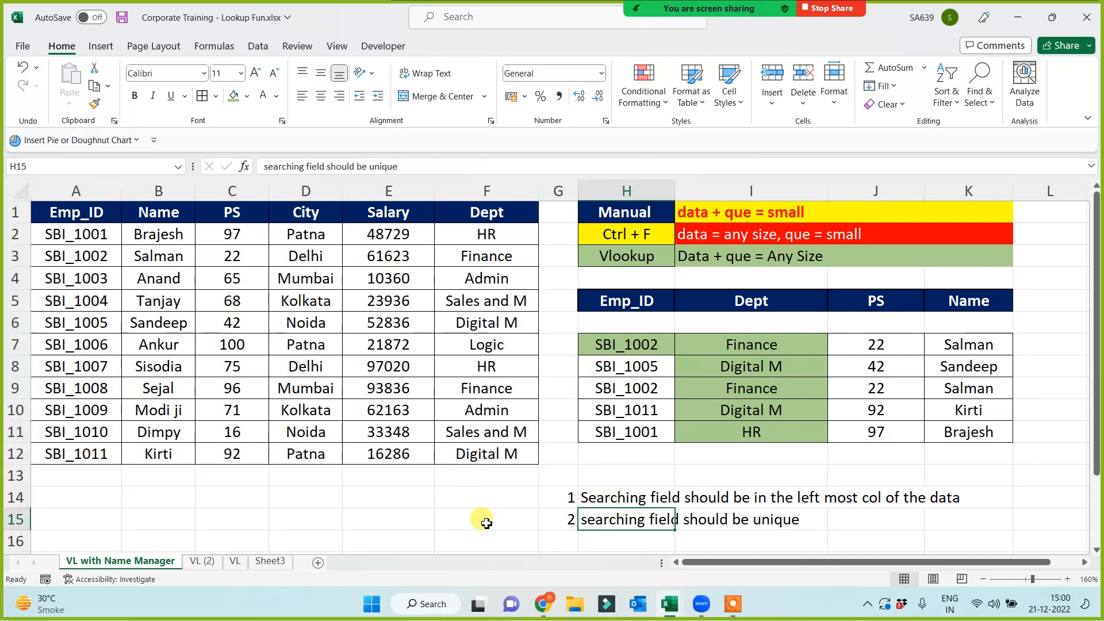
- Add the third note by entering 3 in G16 and "Use of $ sign" in H16
left_click(562, 540)
type("3")
left_click(614, 539)
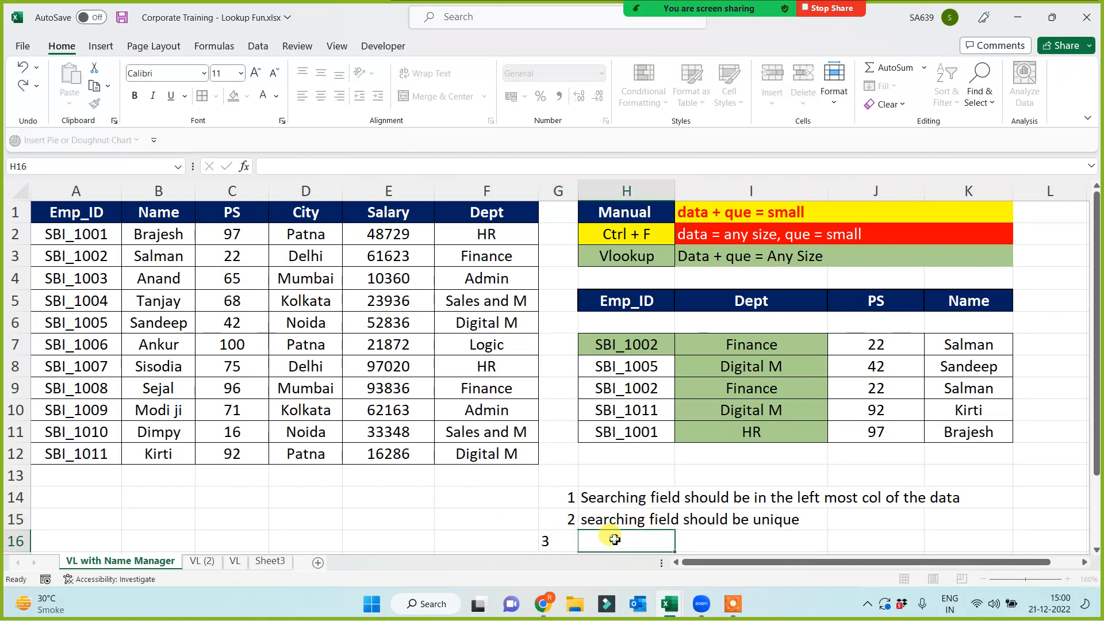
type("Use of $ sign")
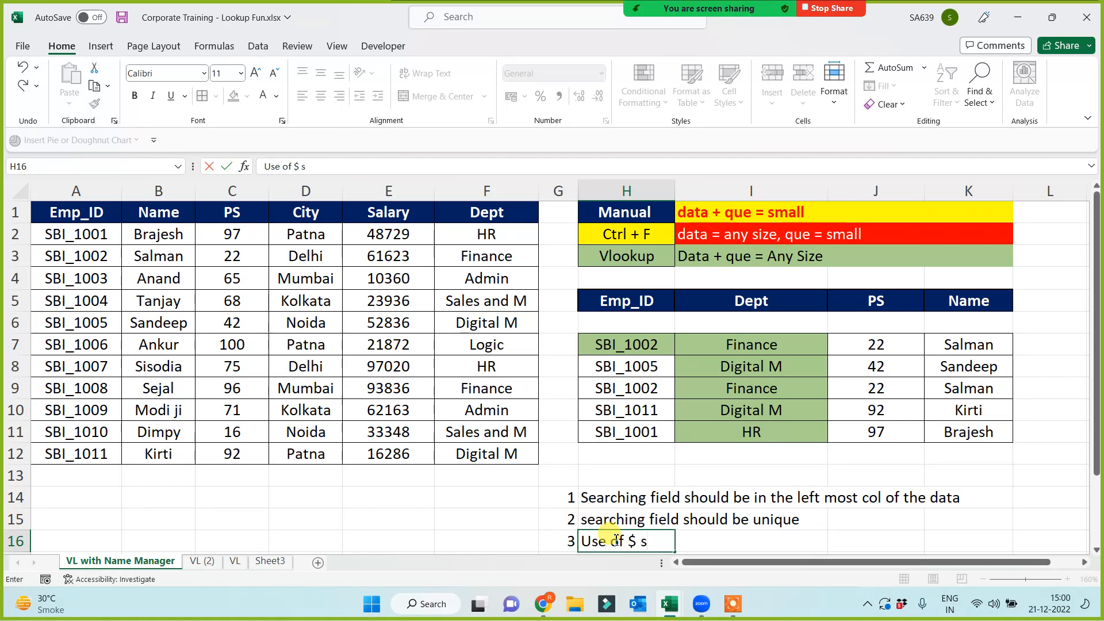
left_click(480, 522)
- Highlight the data range A1:F12 and the note in H16 to relate the $ sign to the table range
left_click_drag(69, 221, 475, 452)
left_click(663, 546)
left_click(383, 496)
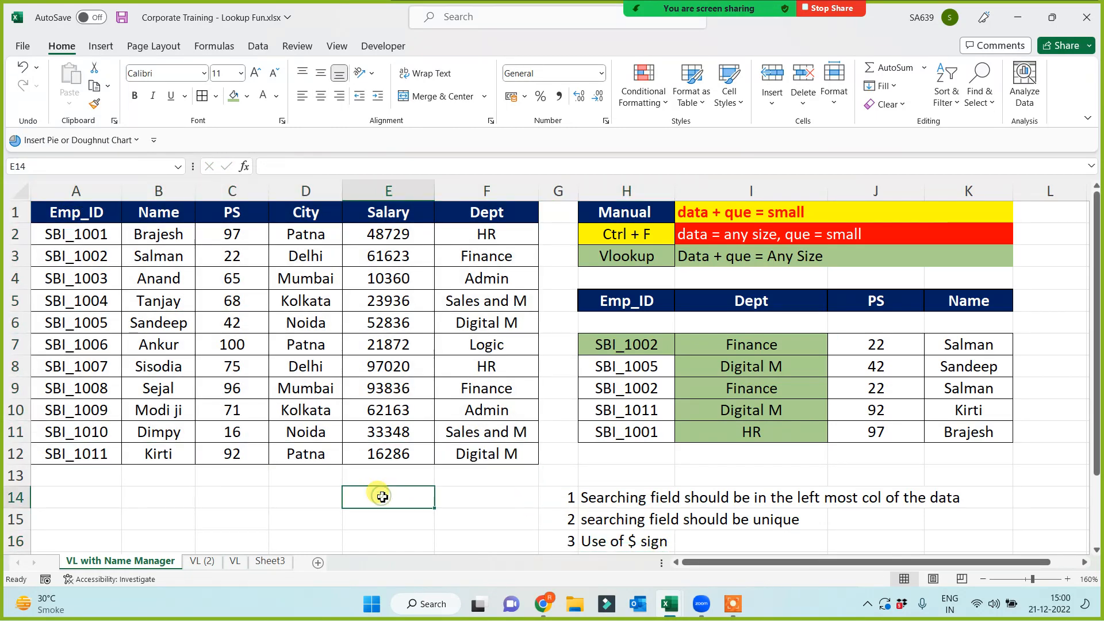
- Show the VL sheet and highlight data columns A to F, the Dept lookup in I7 and the range A1:F15
left_click(235, 562)
left_click_drag(75, 190, 540, 388)
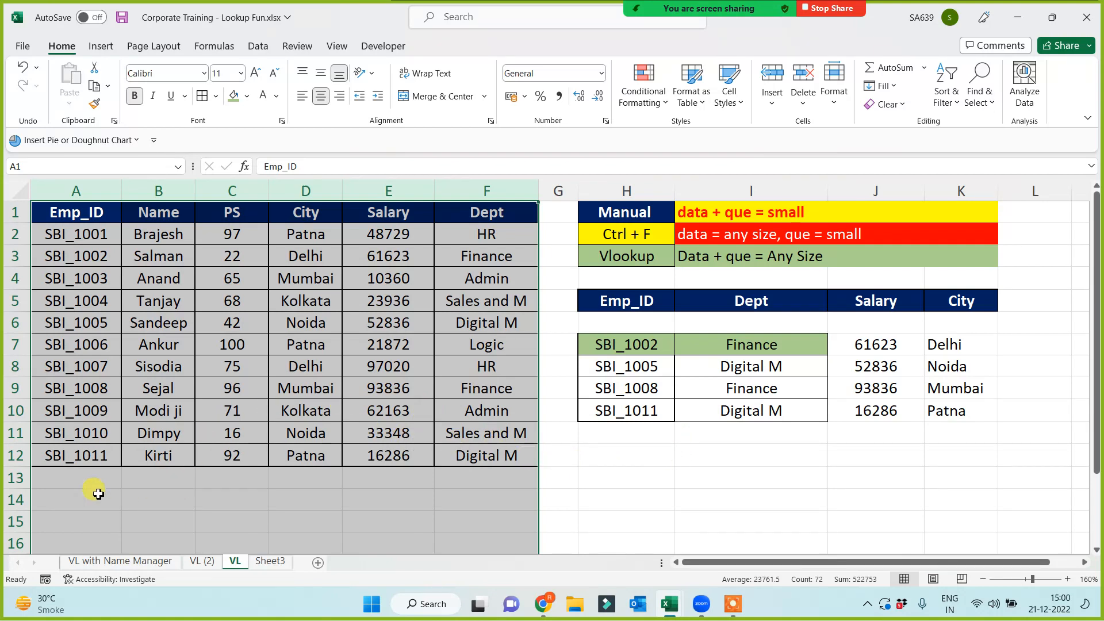
left_click(633, 475)
left_click(704, 344)
left_click(702, 432)
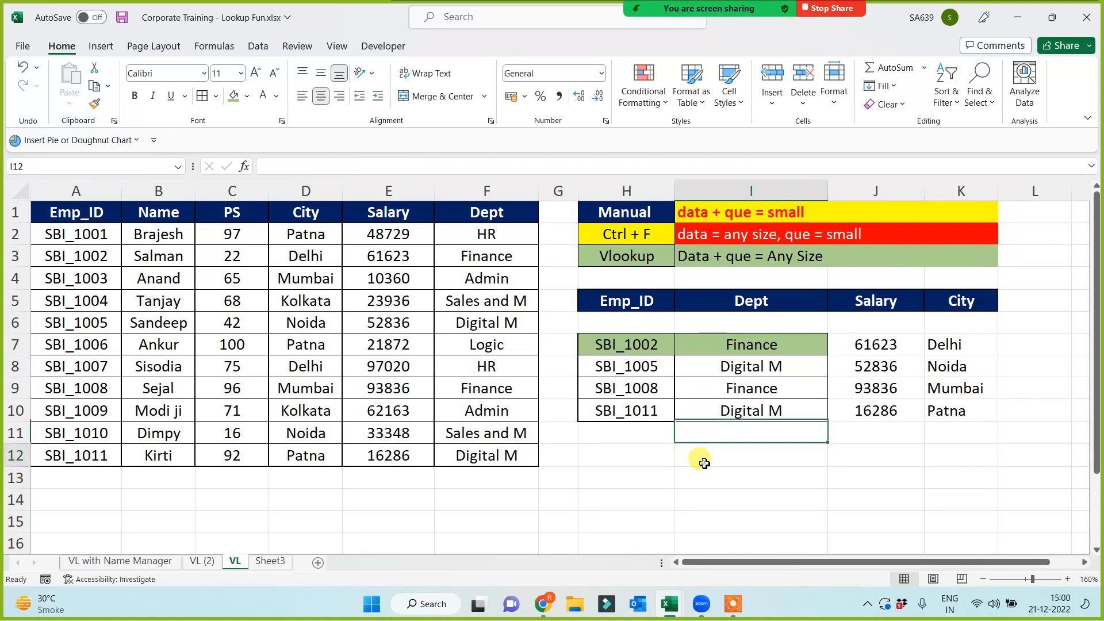
left_click_drag(84, 213, 461, 530)
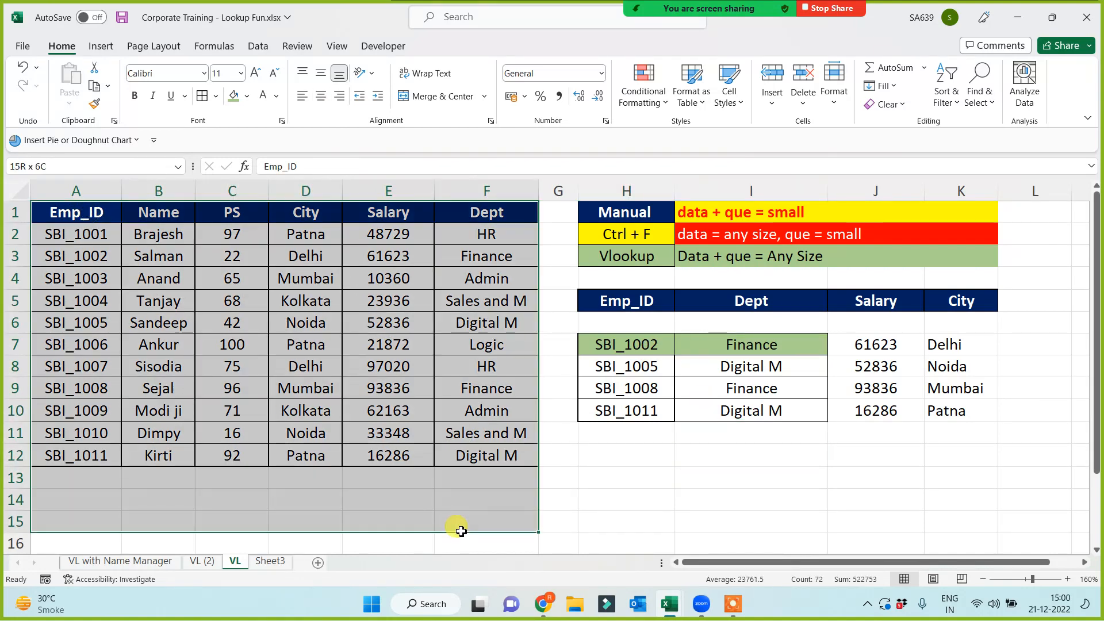
left_click(655, 499)
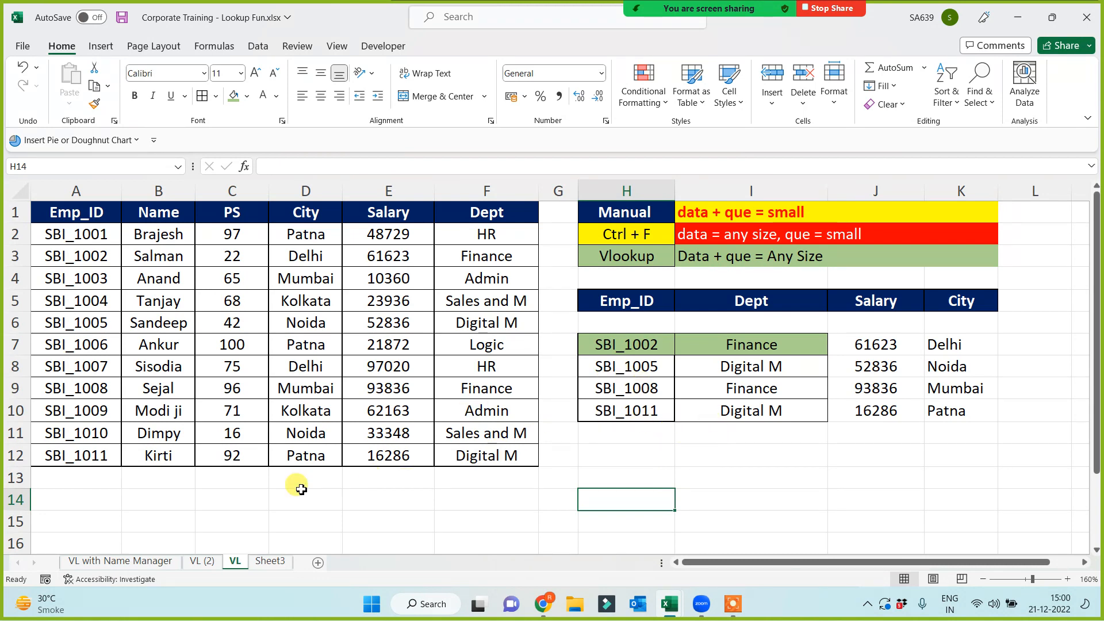
- Look through the VL (2), Sheet3 and VL sheets, return to VL with Name Manager and highlight the notes in H14:H16
left_click(202, 561)
left_click(272, 561)
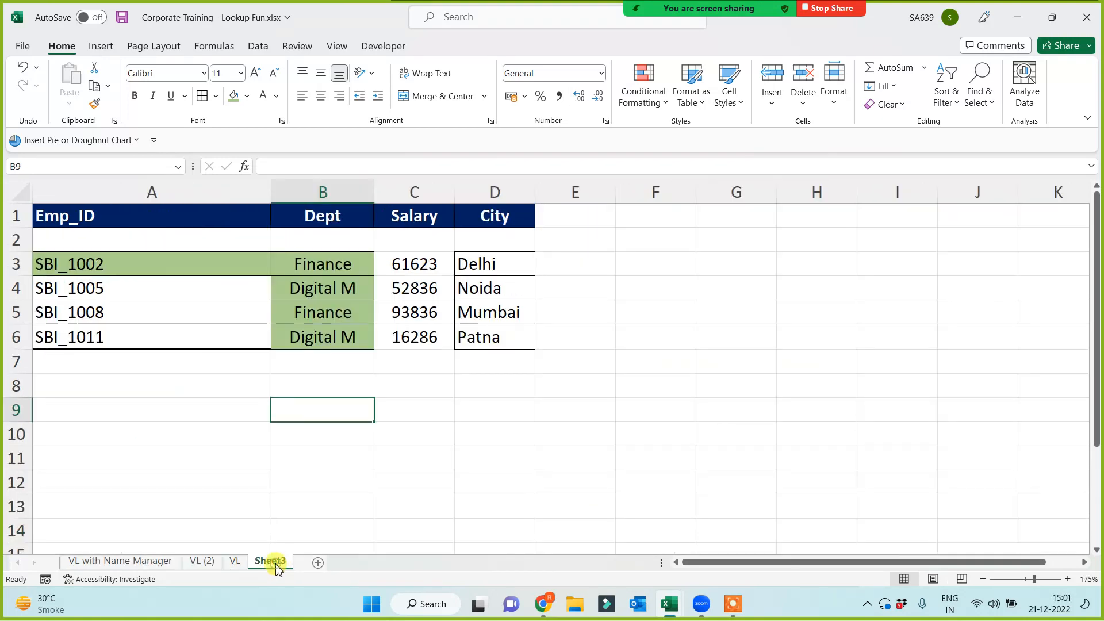
left_click(233, 562)
left_click(202, 561)
left_click(151, 560)
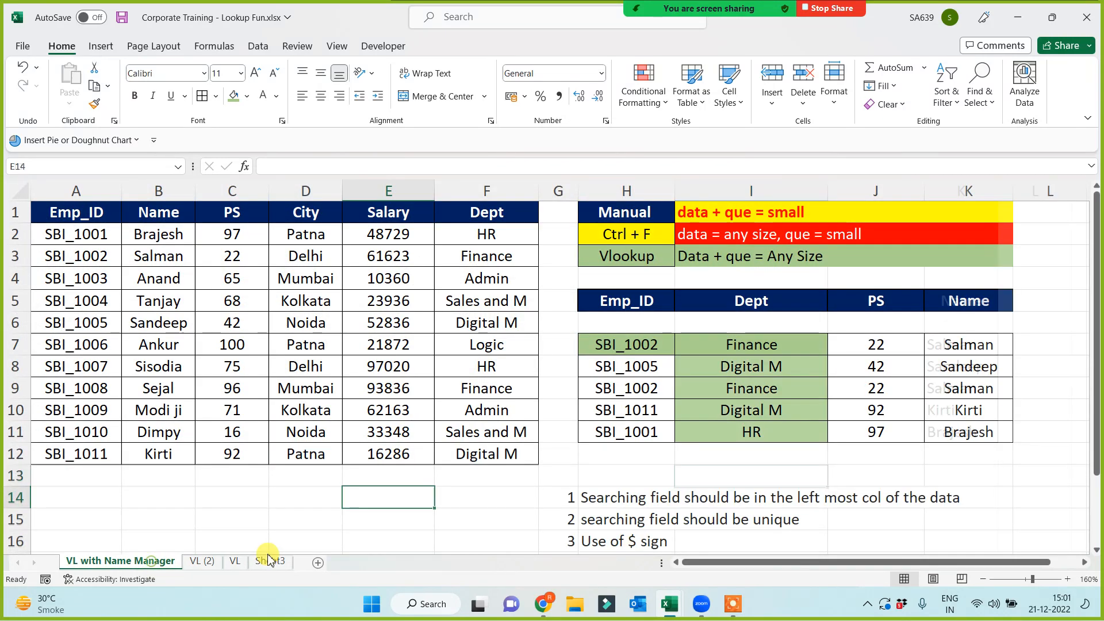
scroll(640, 473, "down", 1)
left_click_drag(622, 434, 598, 477)
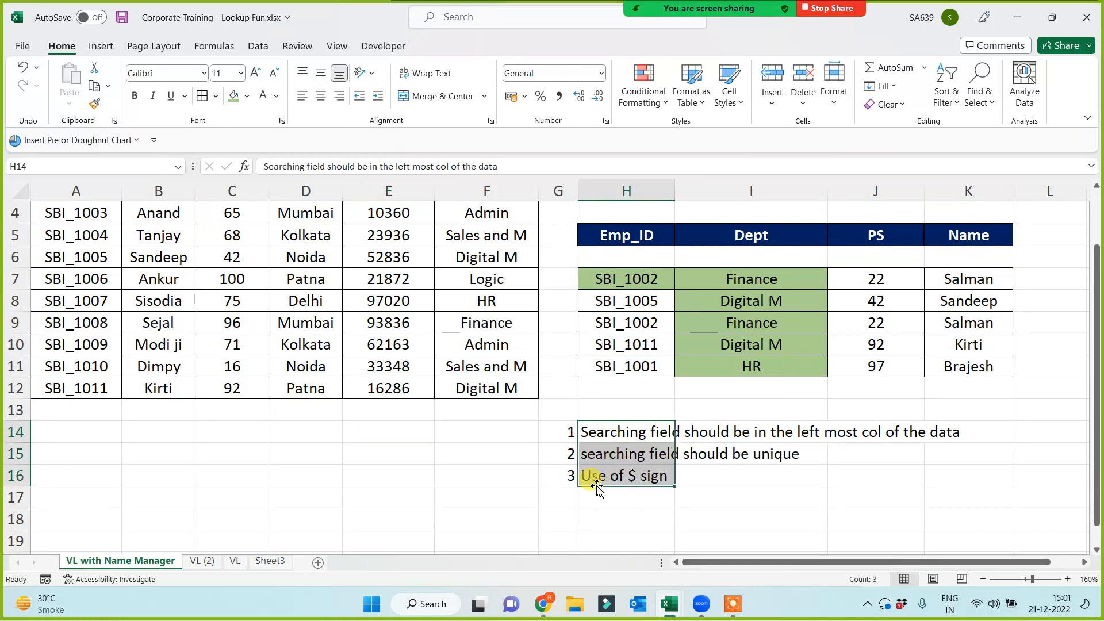
left_click(468, 480)
- Center the note numbers in column G
left_click(558, 191)
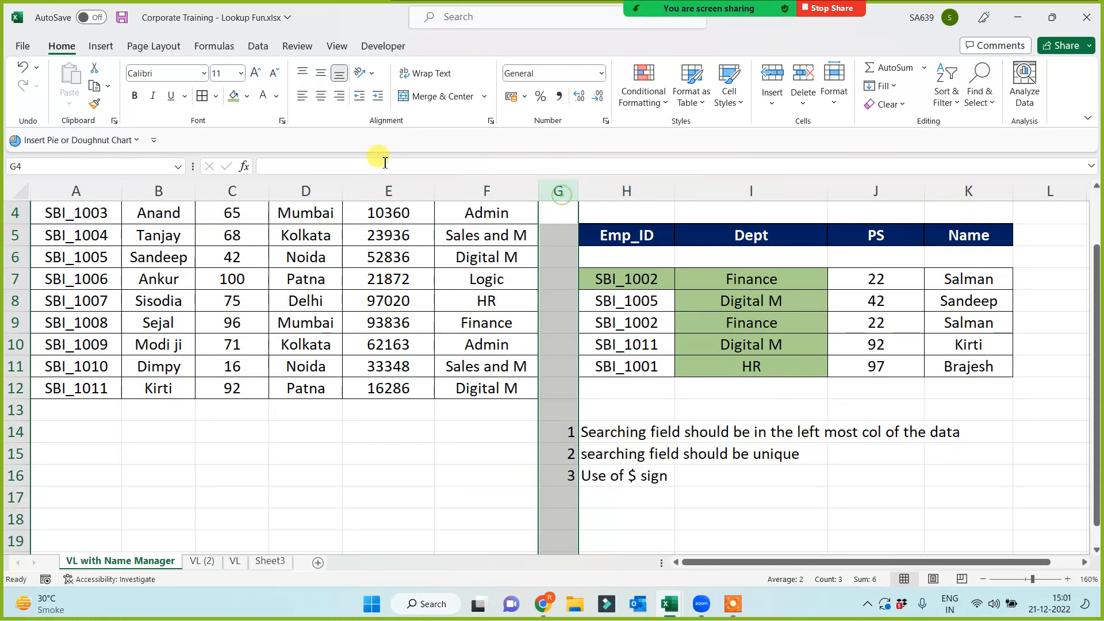
left_click(322, 98)
left_click(478, 496)
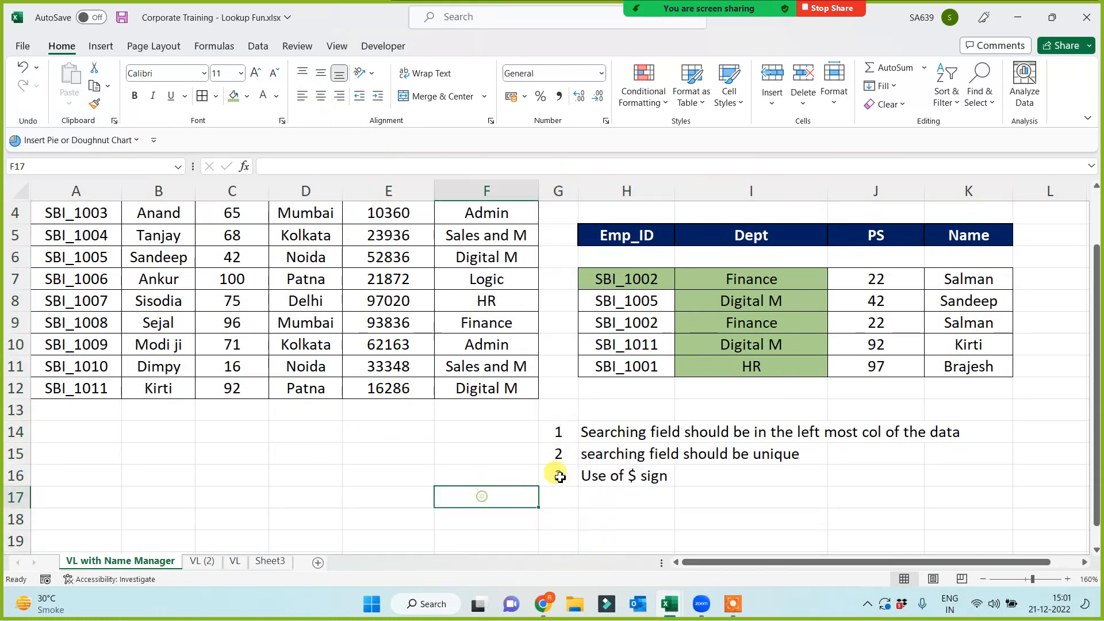
left_click_drag(568, 435, 616, 493)
left_click(509, 500)
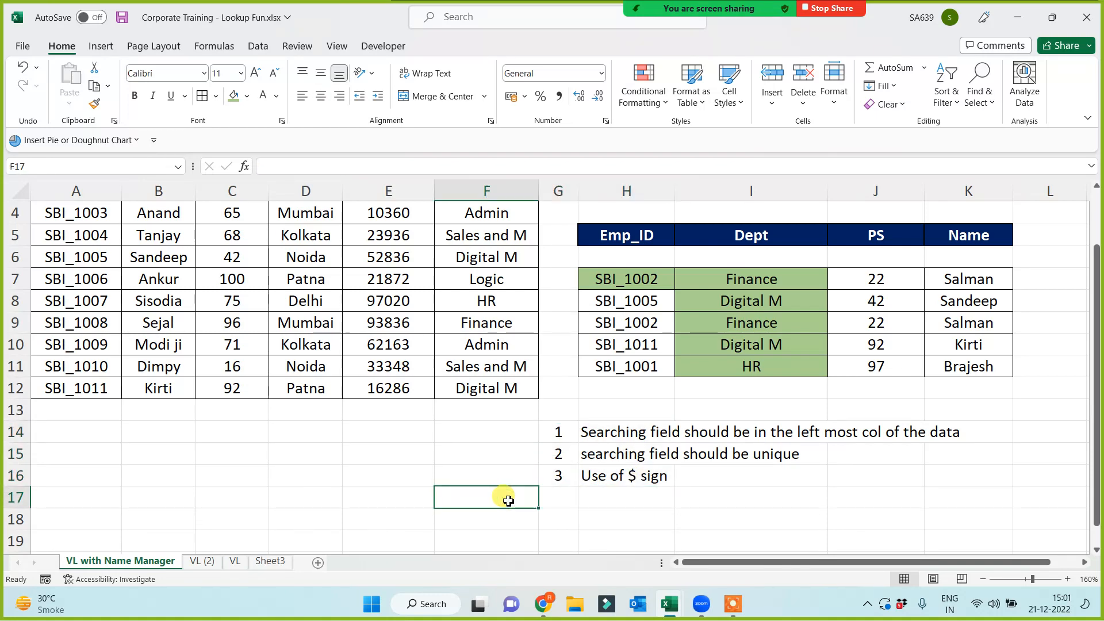
- Highlight data columns A to F on the VL with Name Manager sheet
scroll(428, 469, "up", 1)
scroll(429, 470, "down", 1)
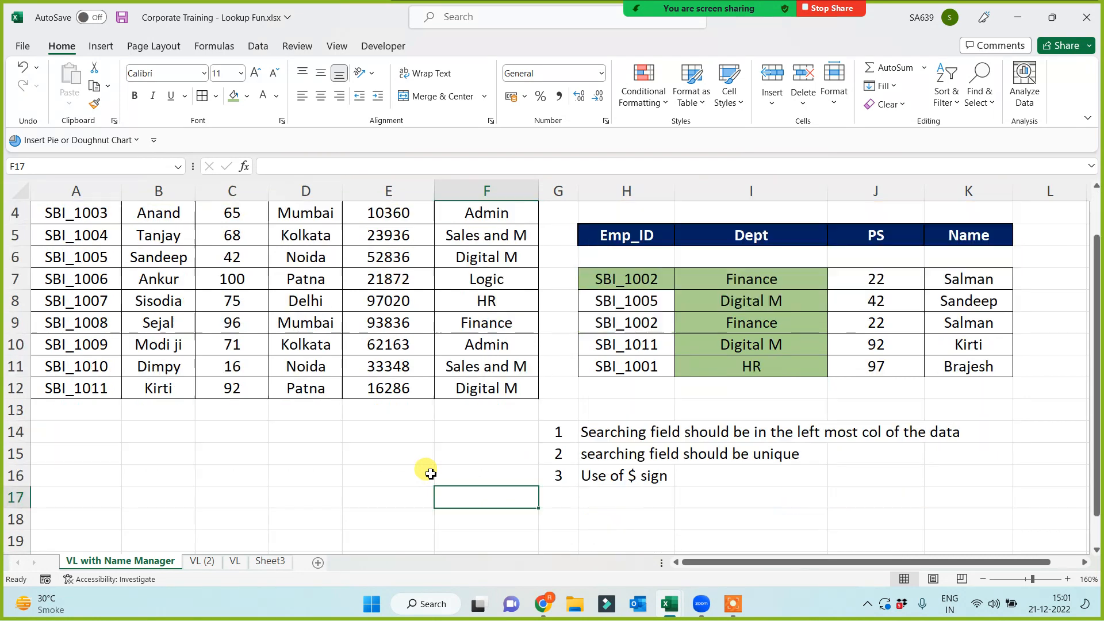
scroll(433, 472, "up", 1)
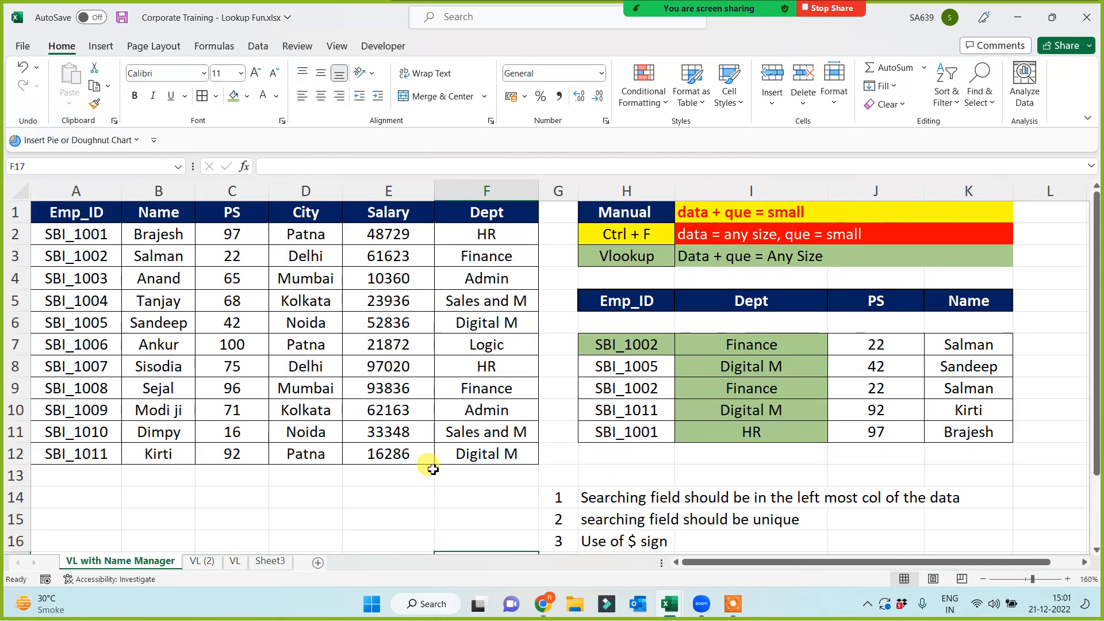
left_click_drag(85, 191, 455, 237)
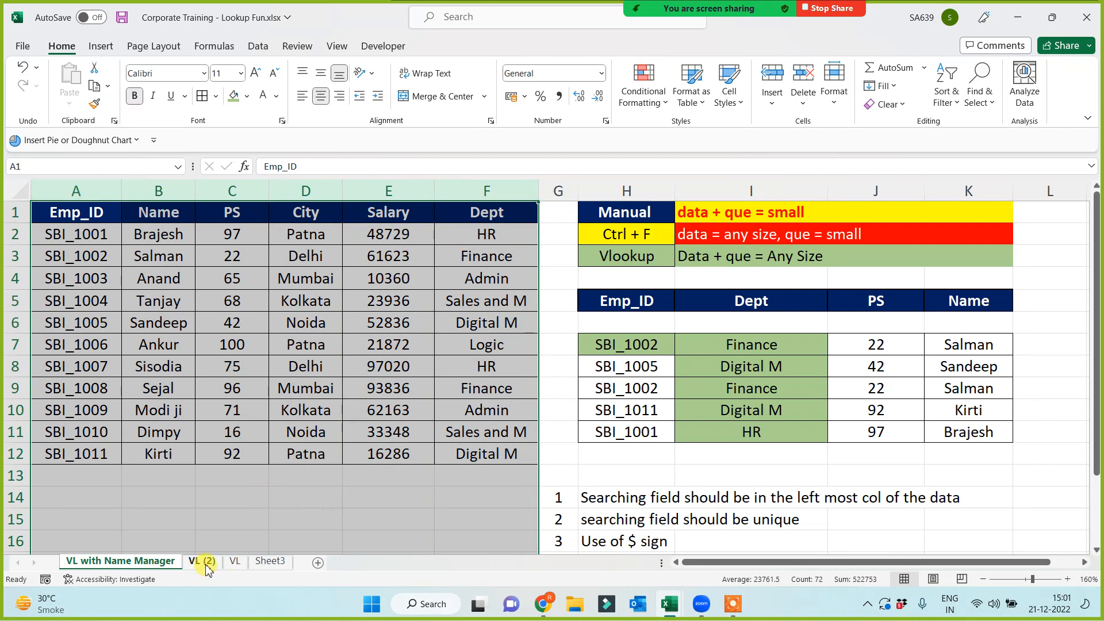
- Copy columns A to K of the VL sheet into a new worksheet and enlarge the view for reading
left_click(203, 561)
left_click(235, 561)
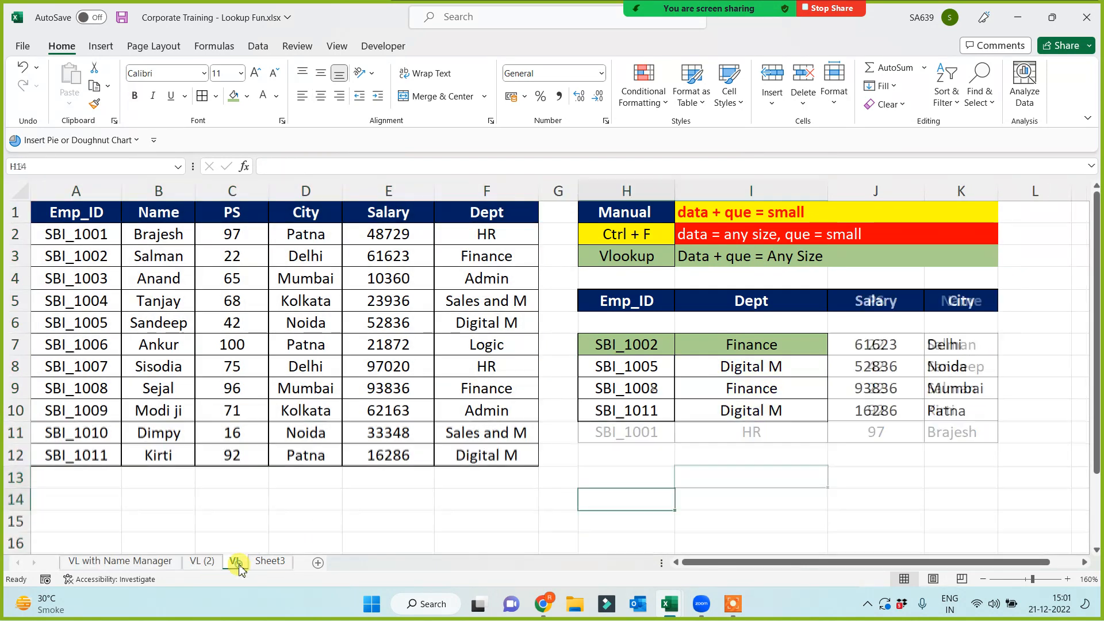
left_click_drag(91, 187, 955, 244)
key("ctrl+c")
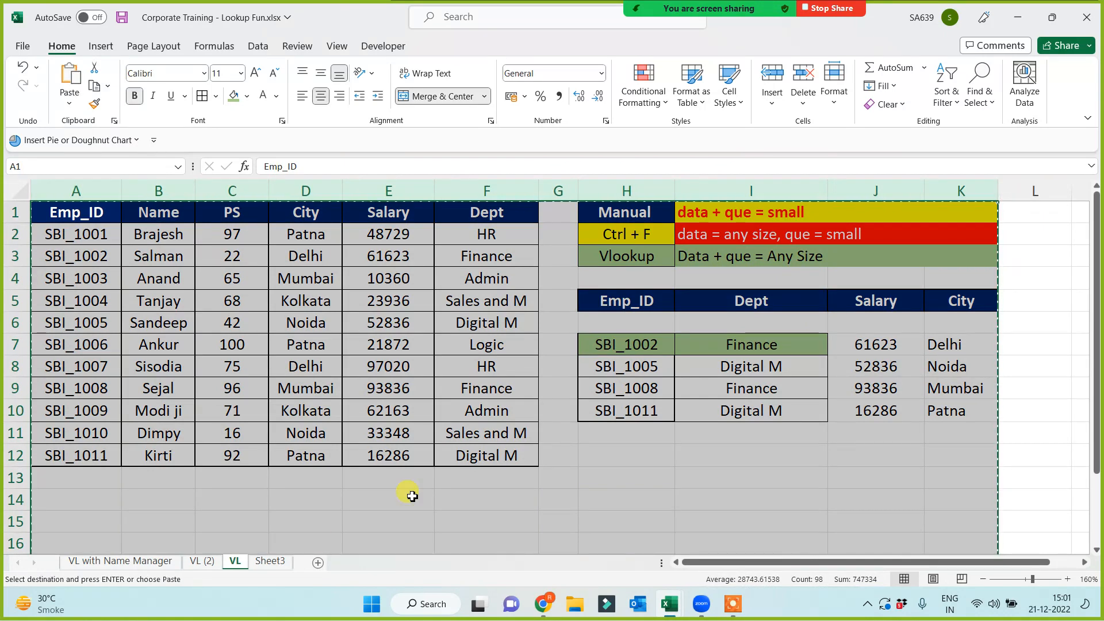
left_click(318, 562)
key("ctrl+v")
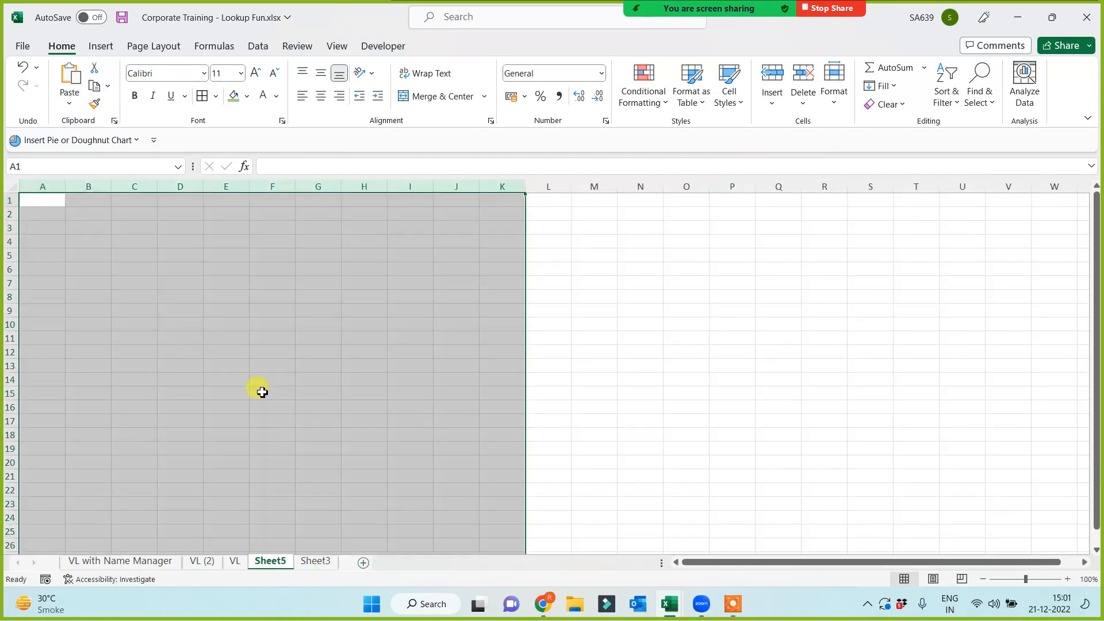
scroll(322, 418, "up", 6)
left_click(309, 395)
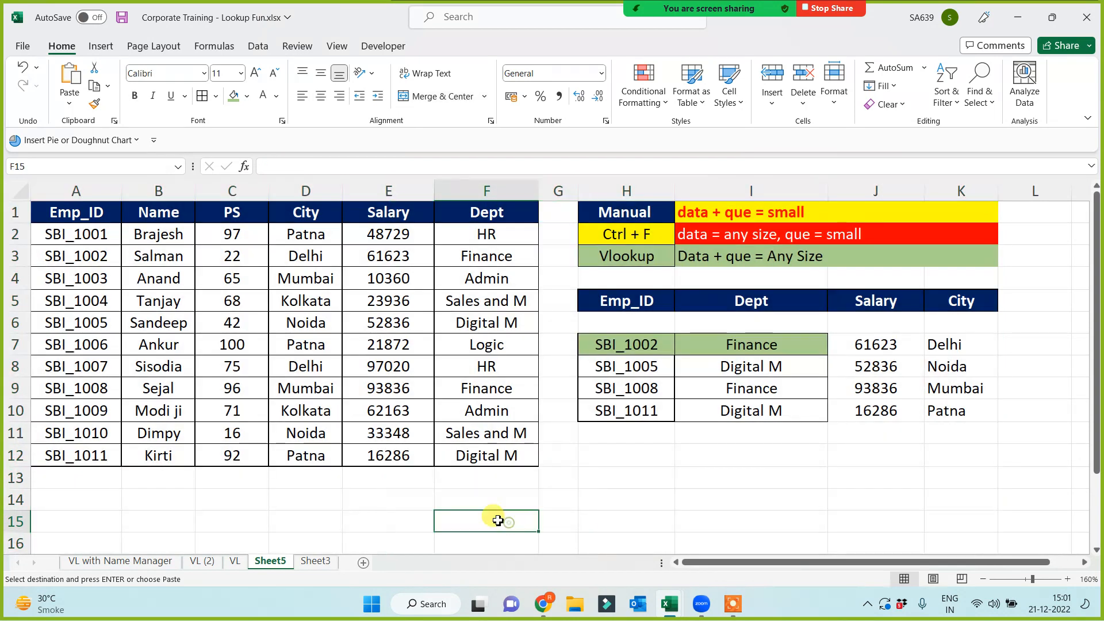
- Move the Emp_ID column from column A to directly before the Salary column
left_click(76, 191)
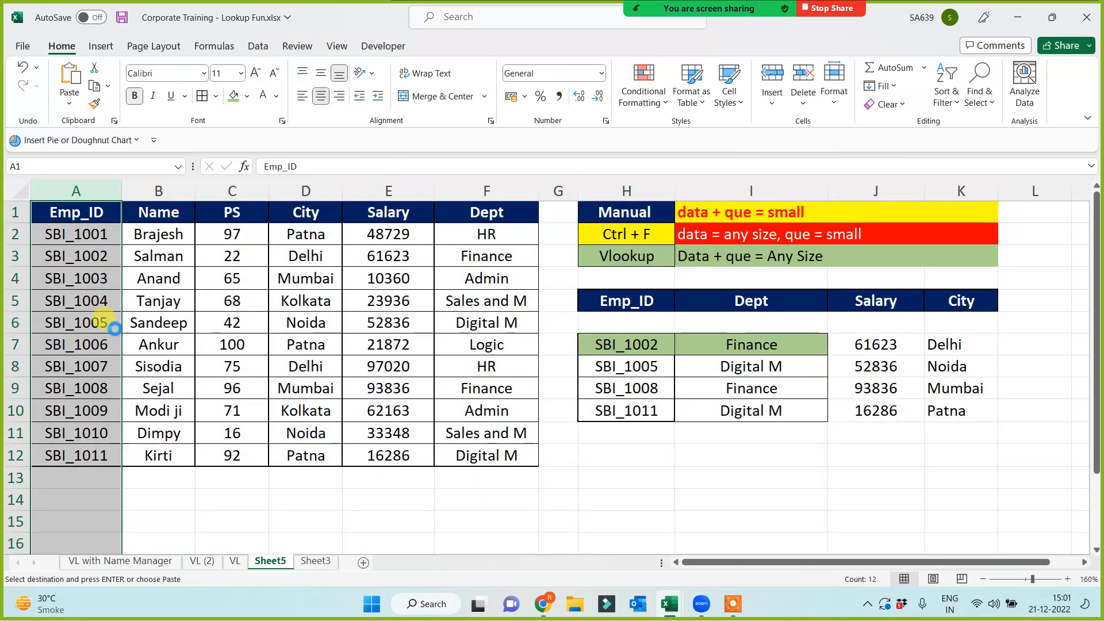
key("ctrl+x")
right_click(390, 196)
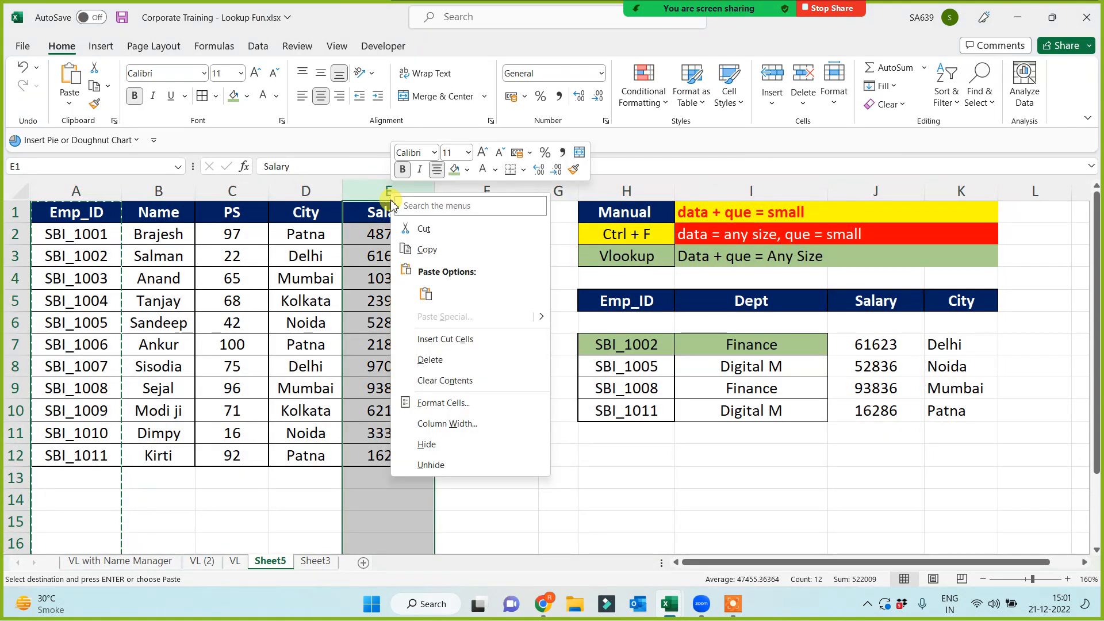
left_click(425, 340)
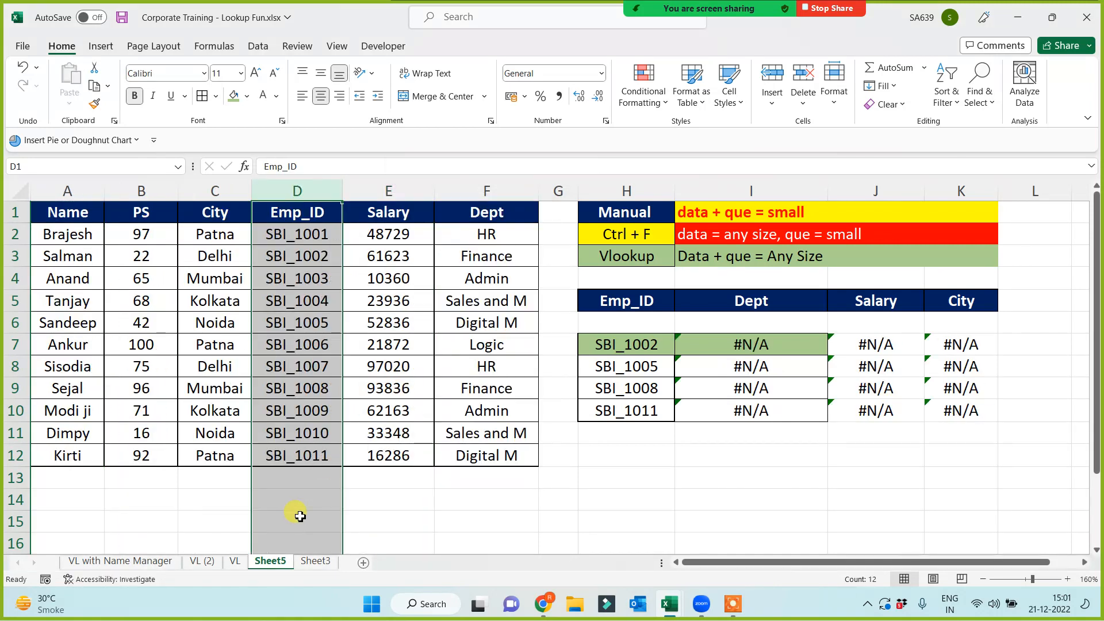
left_click(298, 520)
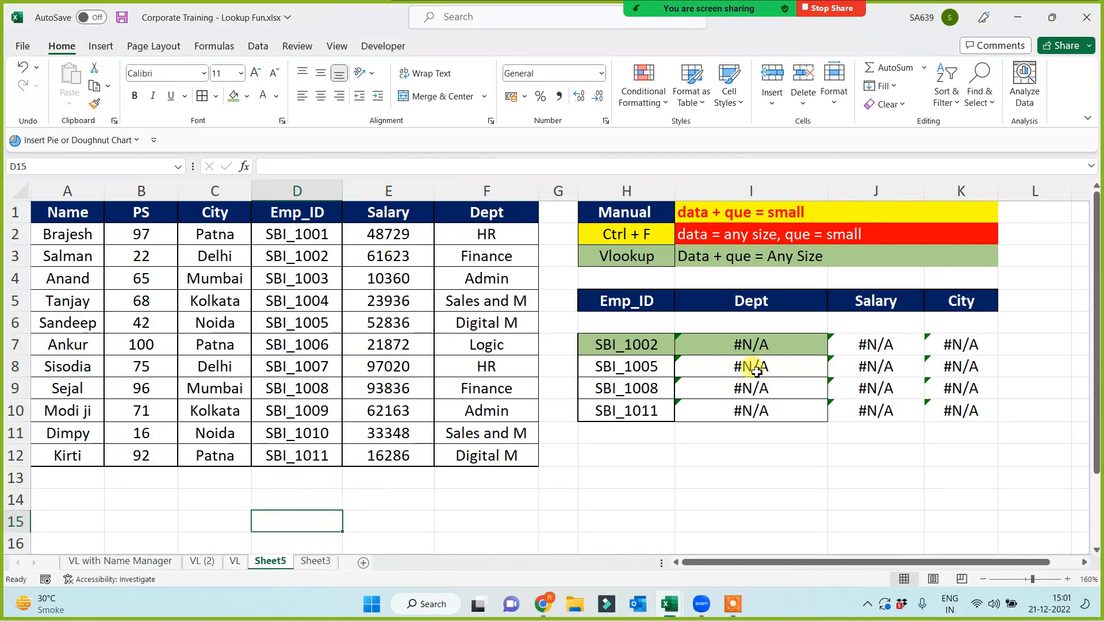
- Clear the Dept, Salary and City lookup results in I7:K10
left_click_drag(755, 344, 947, 418)
key("Delete")
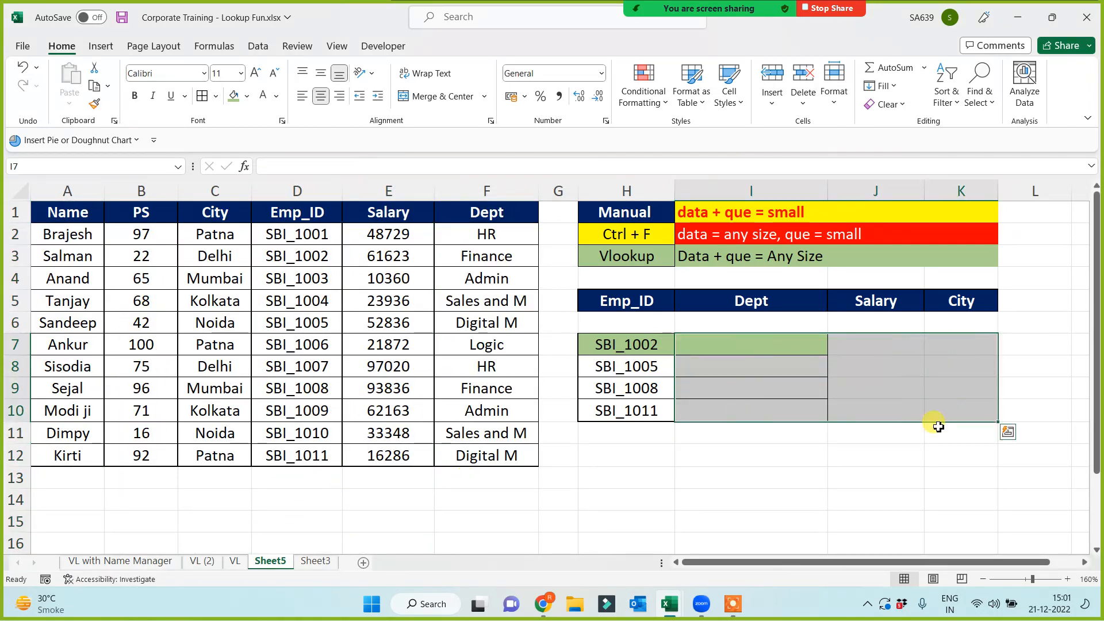
left_click(869, 460)
- Highlight data columns A to F, the moved Emp_ID column D and the empty cells I7:K10 to explain the leftmost-column rule
left_click_drag(486, 191, 67, 191)
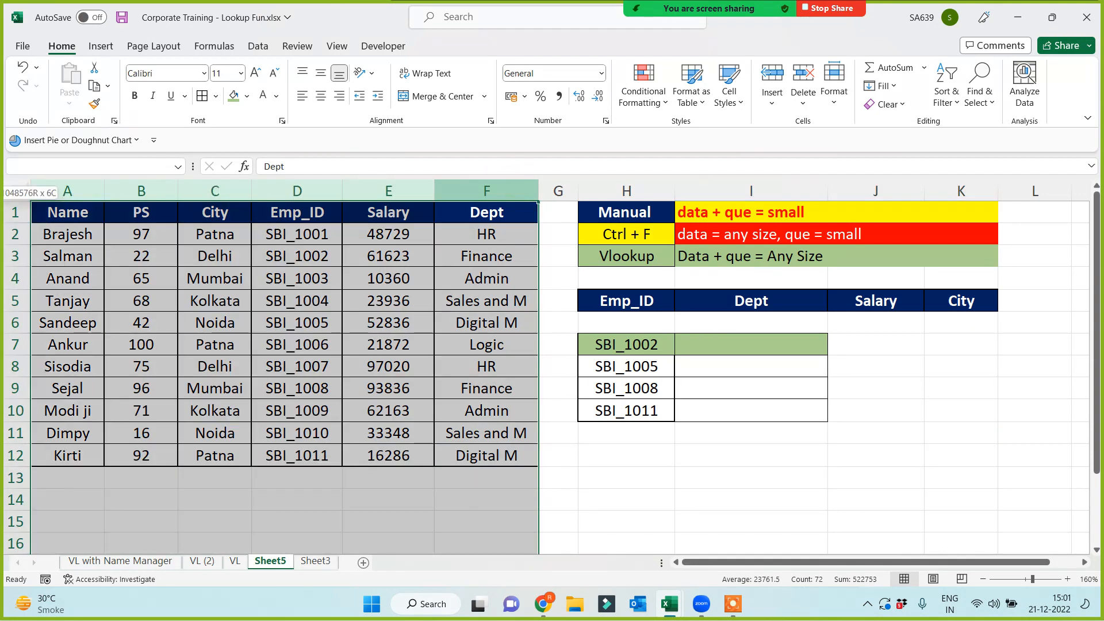
left_click(297, 191)
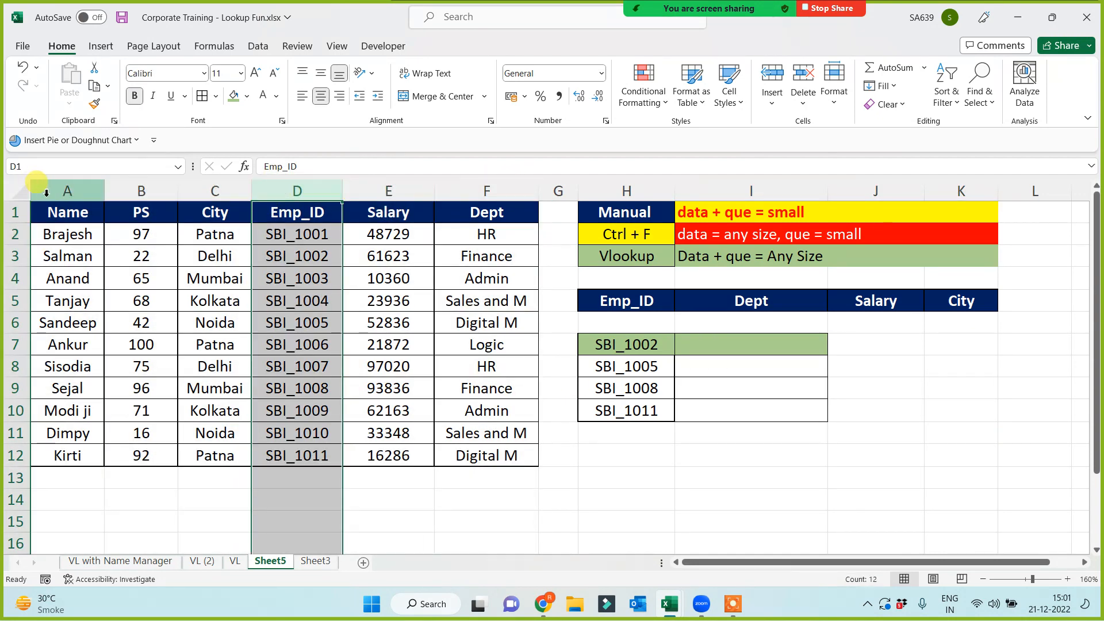
left_click(659, 471)
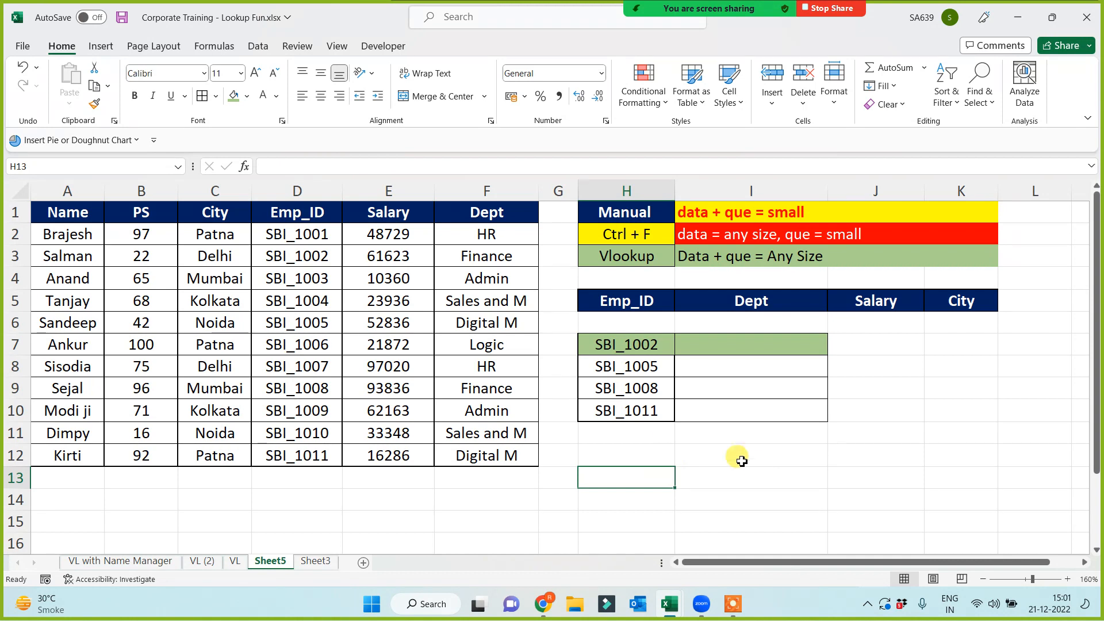
left_click(296, 191)
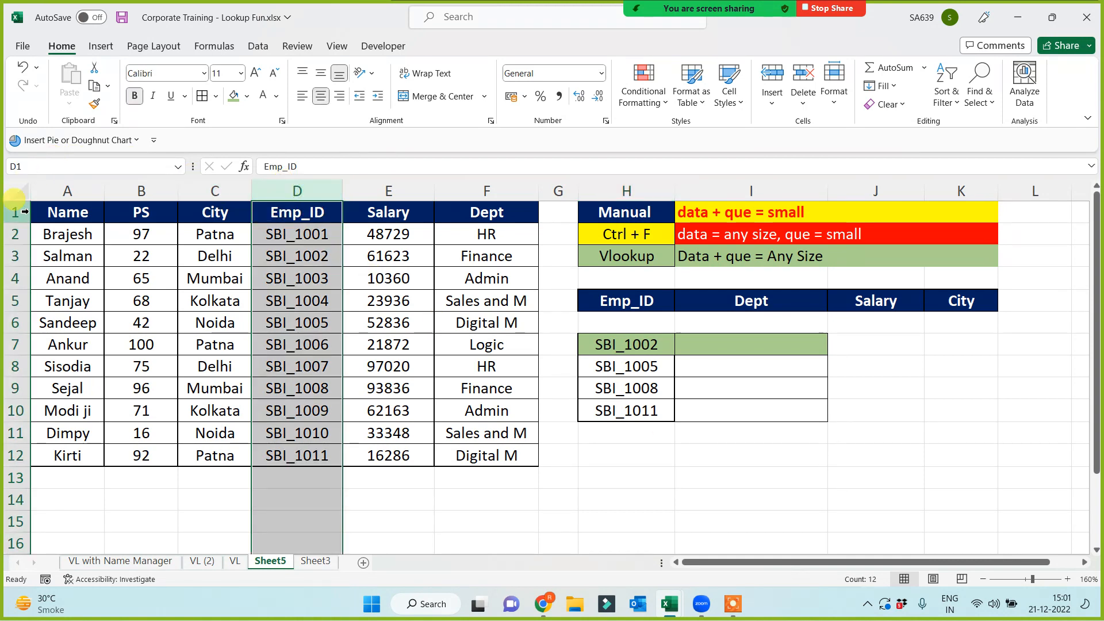
left_click_drag(759, 345, 966, 415)
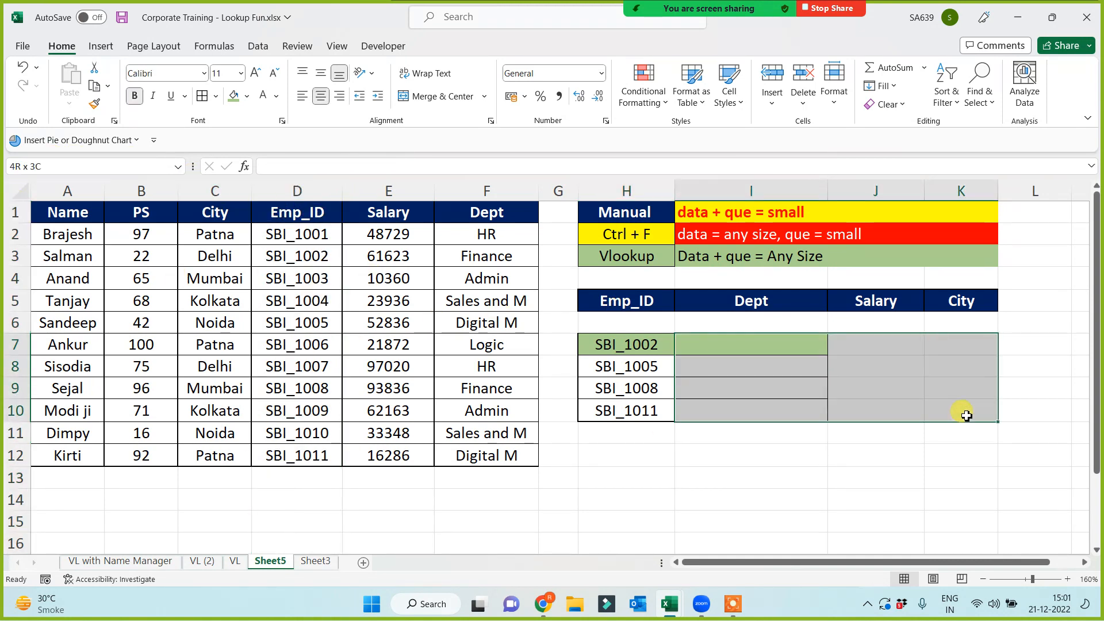
left_click_drag(488, 191, 68, 190)
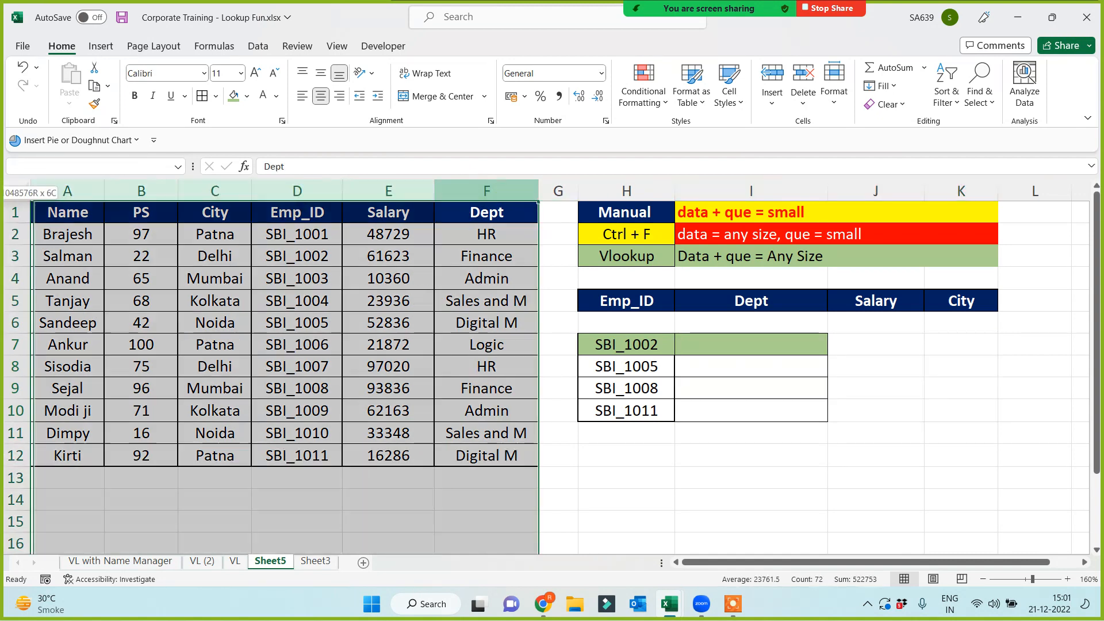
left_click(729, 411)
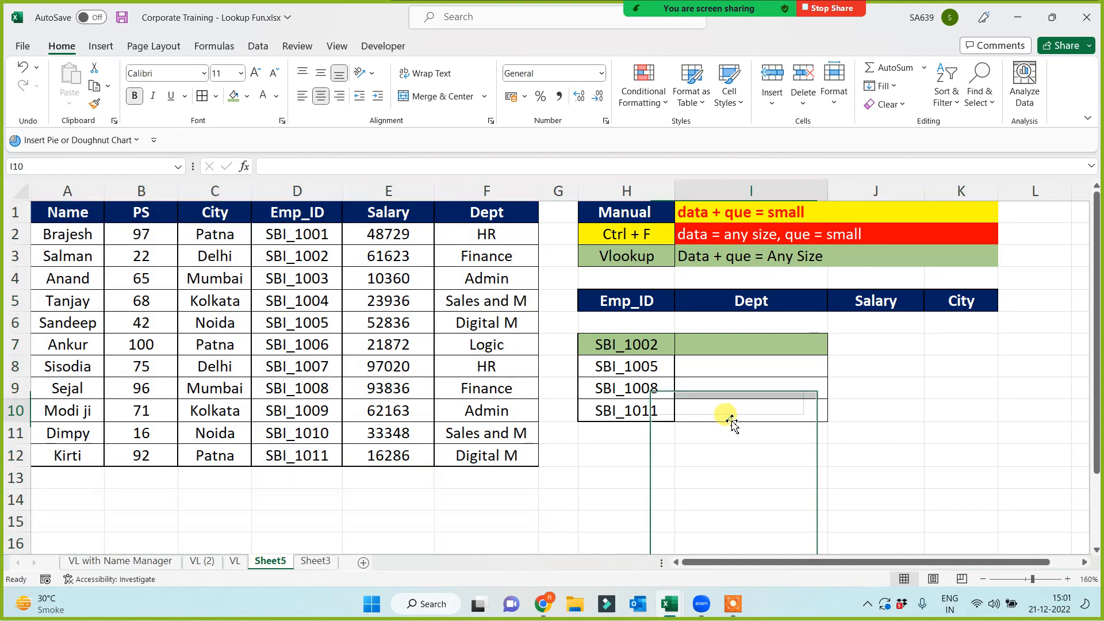
left_click_drag(698, 343, 950, 413)
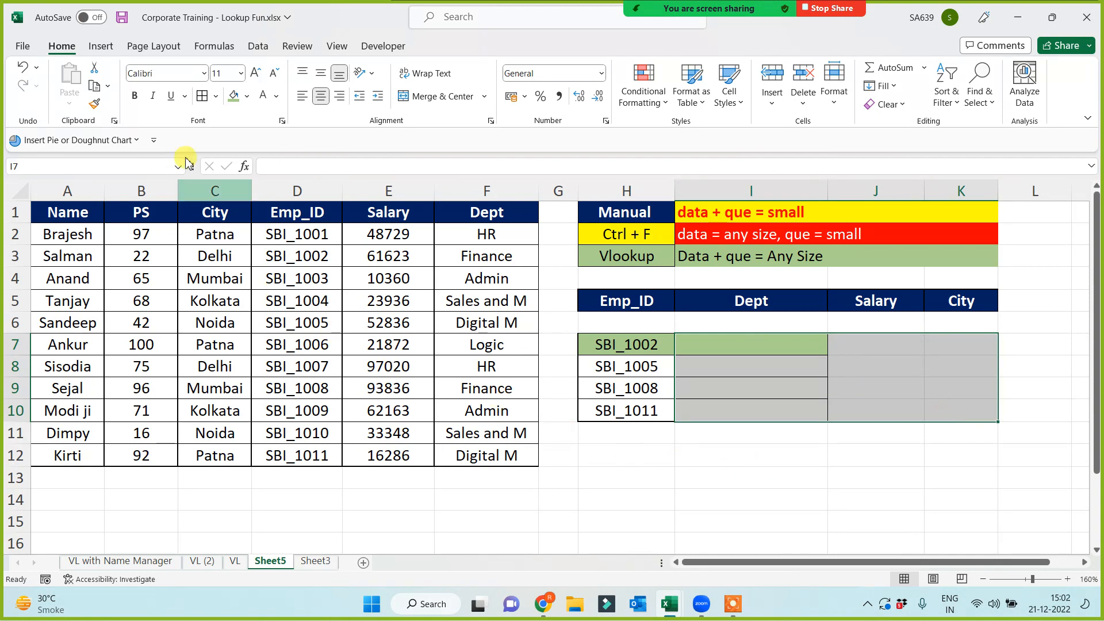
- Add borders to the empty lookup cells I7:K10 and replace the Dept header in I5 with a copy of the Name header
left_click(202, 97)
left_click(823, 476)
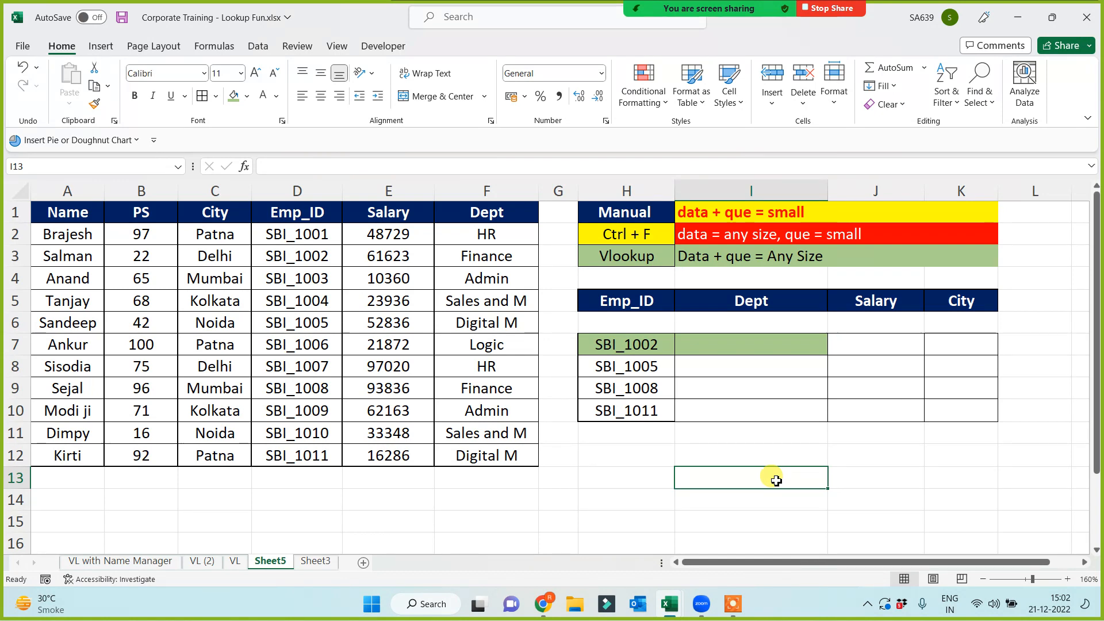
left_click(84, 210)
key("ctrl+c")
left_click(739, 299)
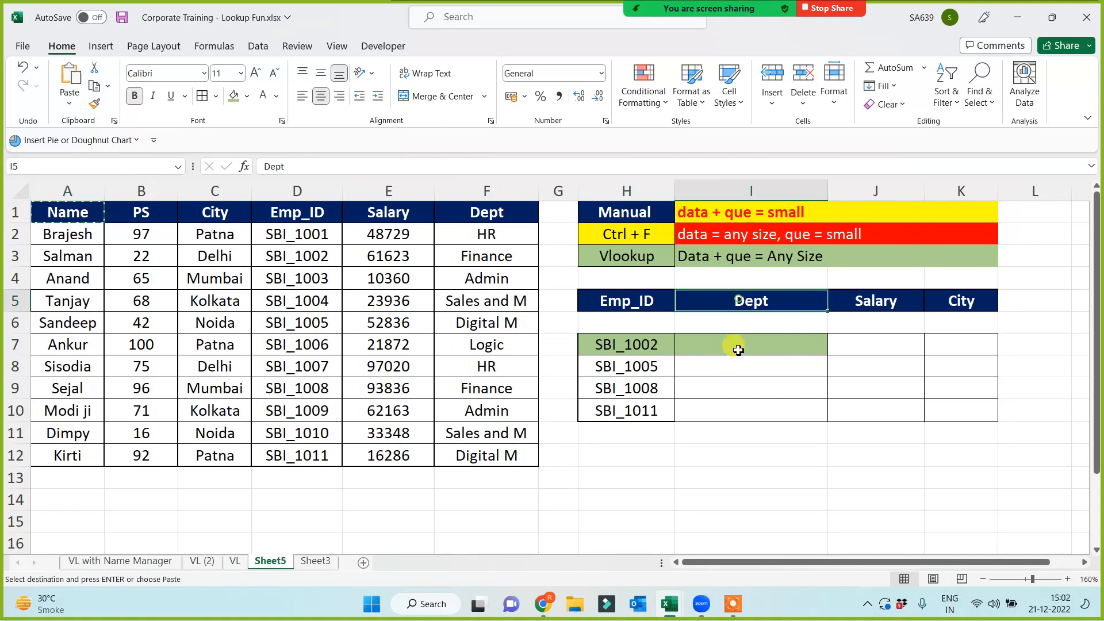
key("ctrl+v")
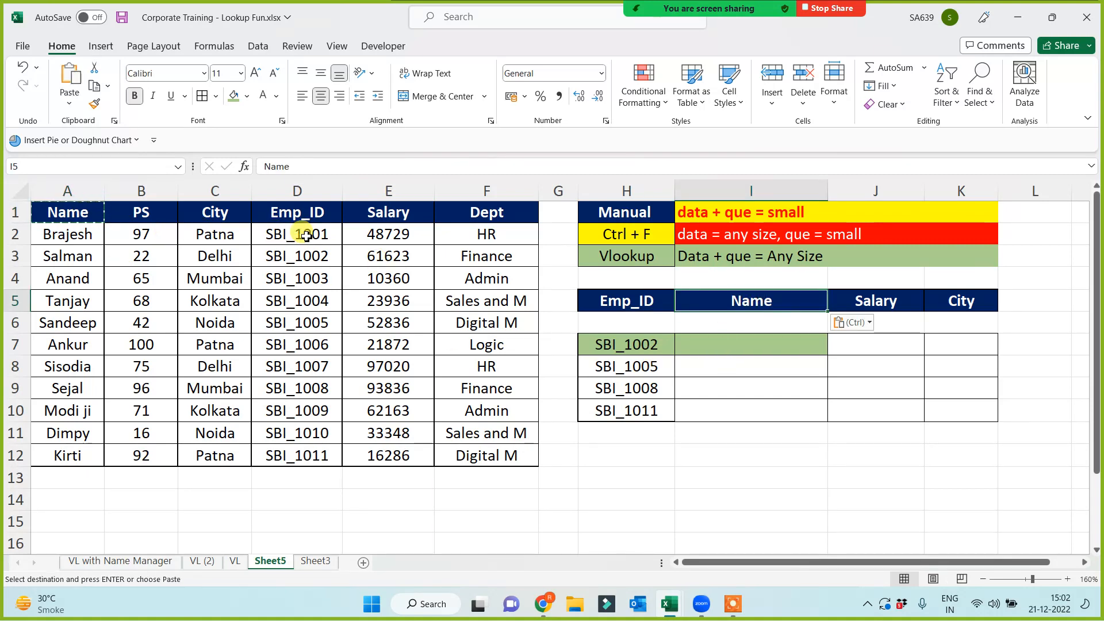
- Highlight data columns A to D and compare the City and Salary headers in the data with those in the lookup table
left_click_drag(305, 214, 25, 455)
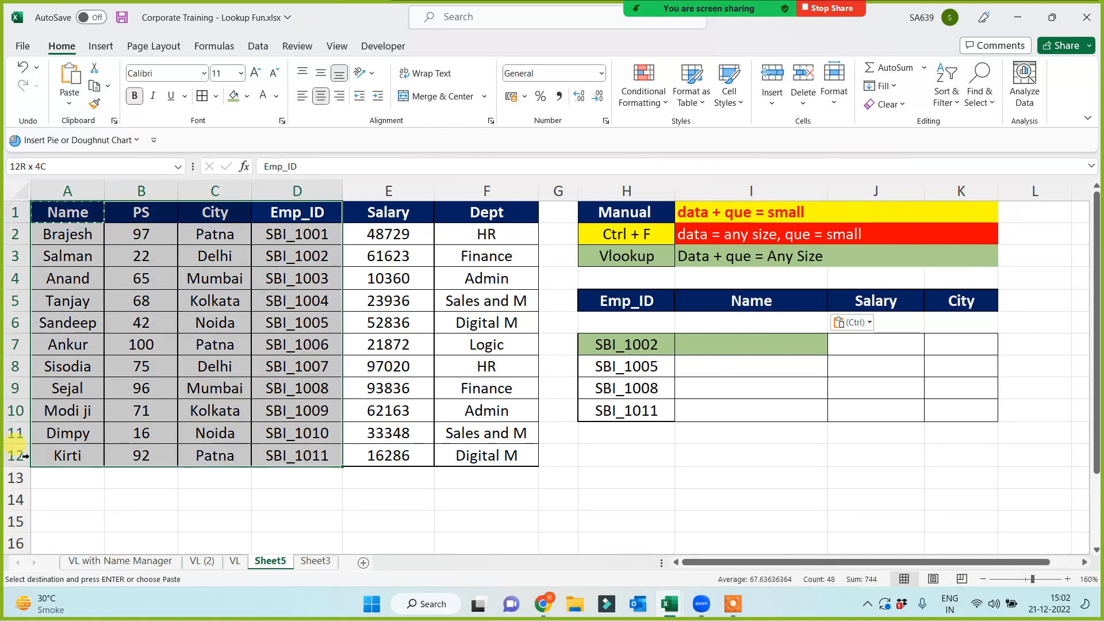
left_click(961, 300)
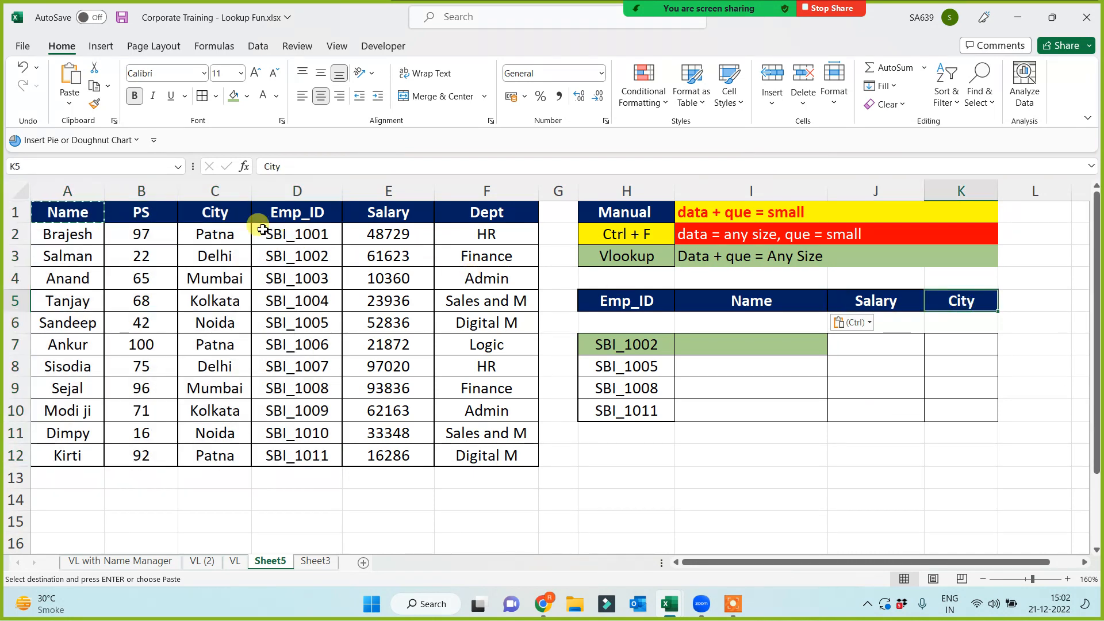
left_click(220, 215)
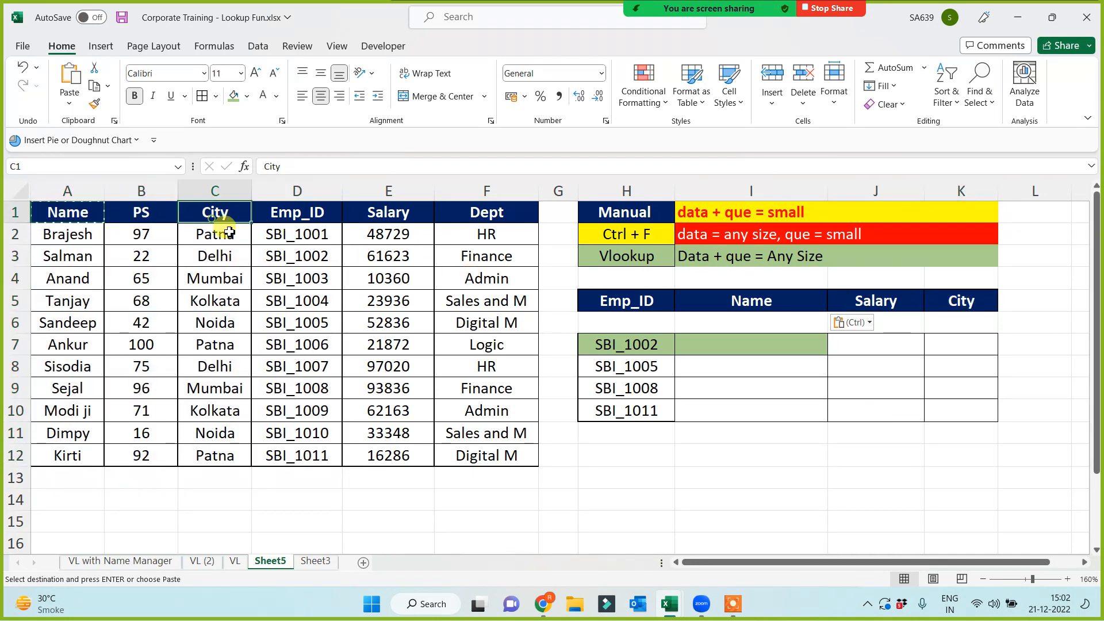
left_click(882, 301)
left_click(316, 214)
left_click(380, 215)
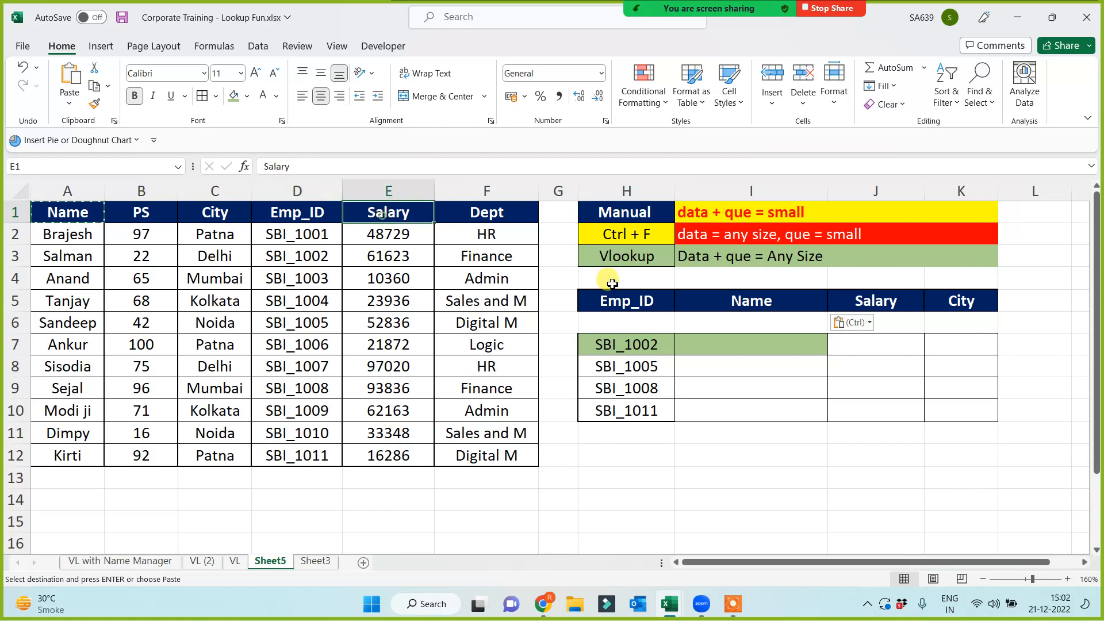
left_click(883, 303)
- Copy the PS header from B1 into L5, directly after the City header of the lookup table
left_click(144, 214)
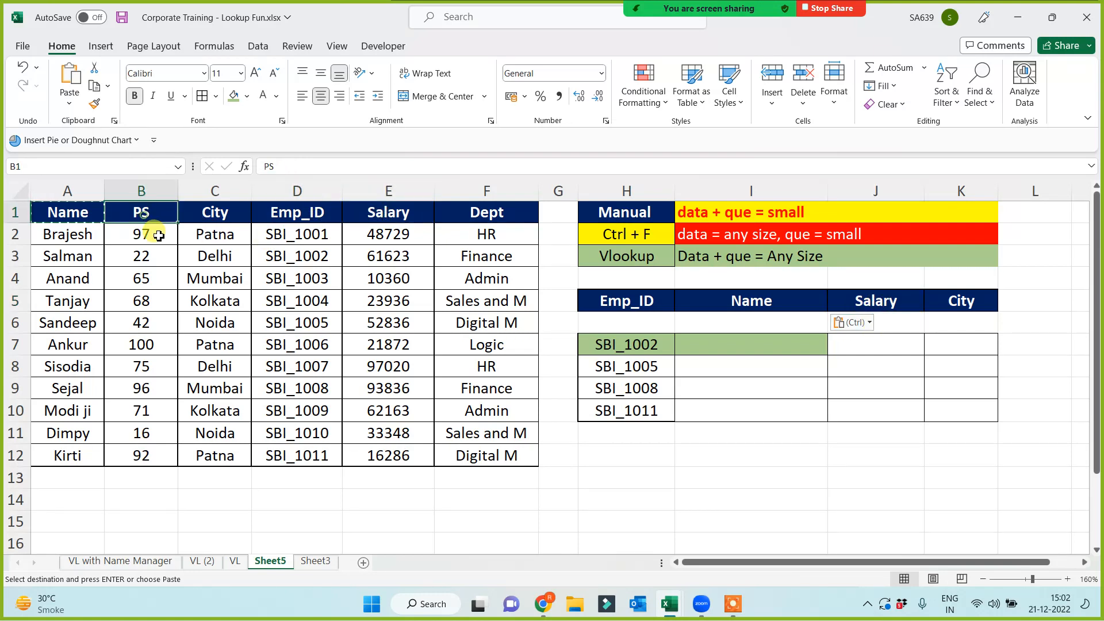
key("ctrl+c")
left_click(1017, 303)
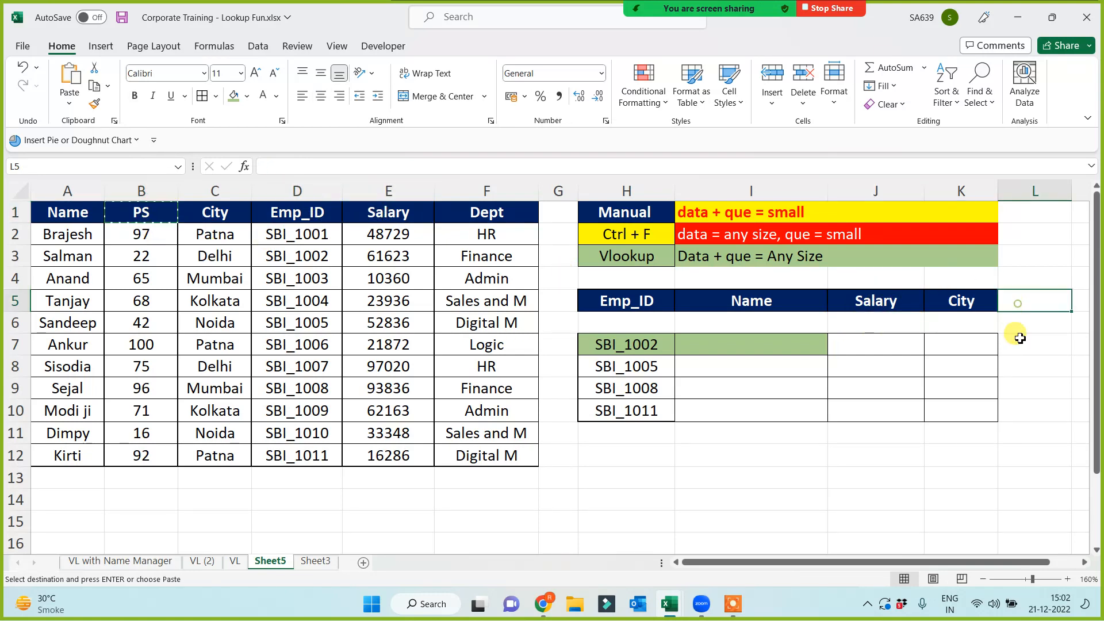
key("ctrl+v")
left_click(978, 409)
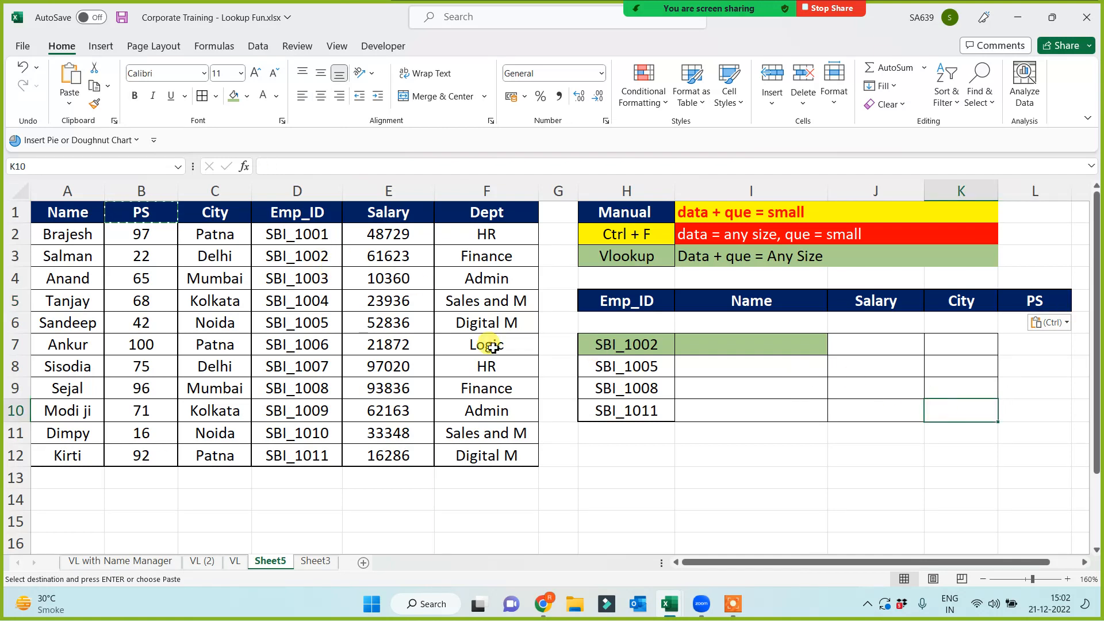
- Apply a thick outside border to the data table A1:F12 and select the first Name result cell I7
left_click(747, 330)
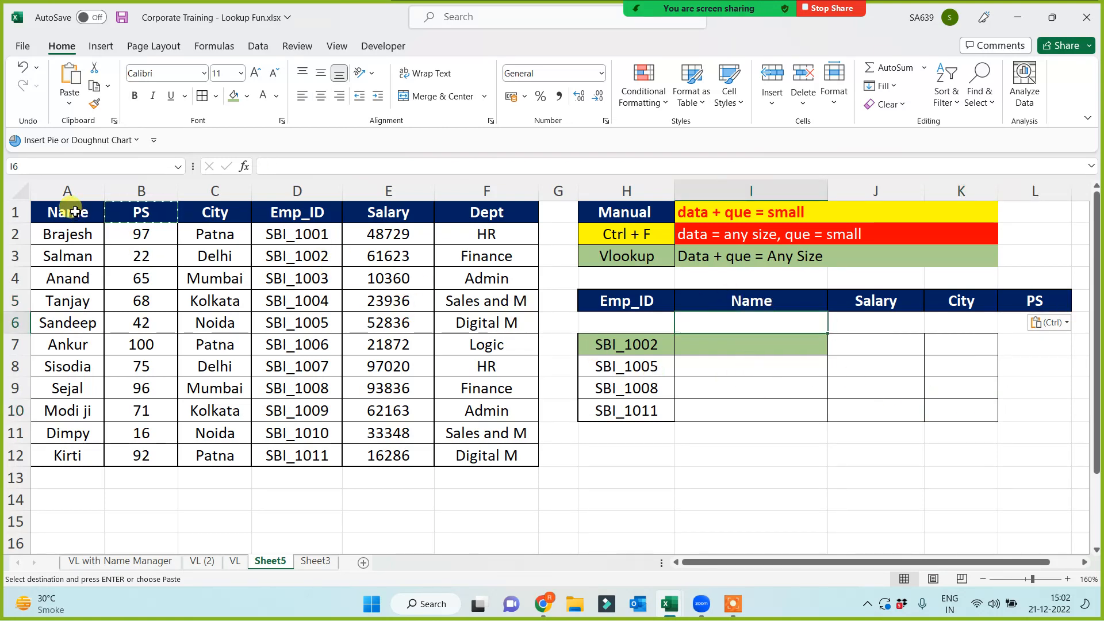
left_click_drag(75, 212, 506, 452)
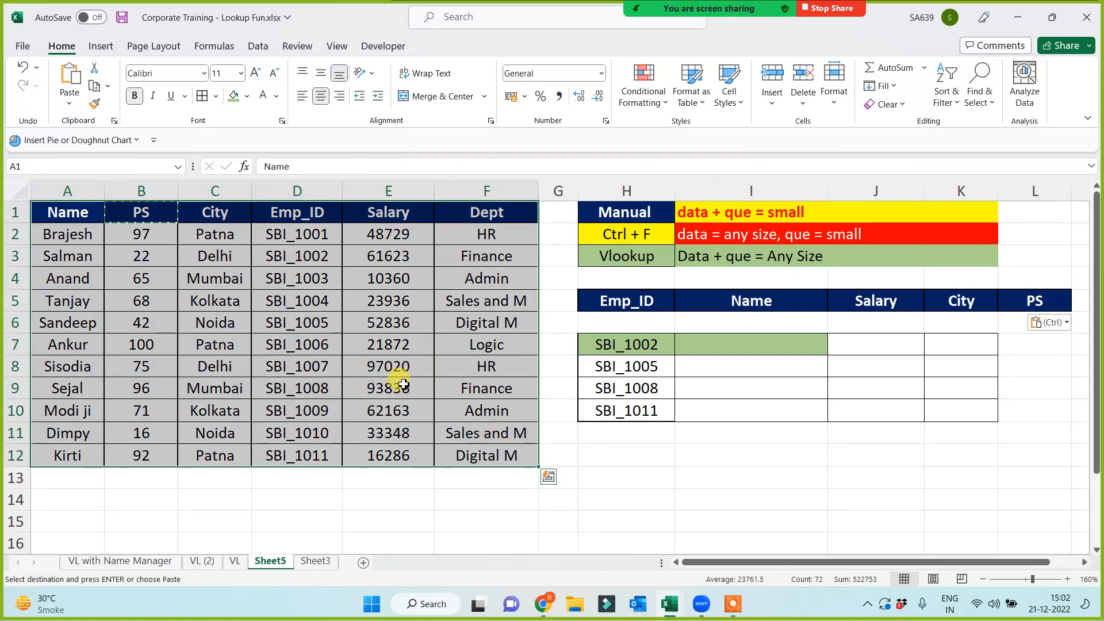
left_click(216, 96)
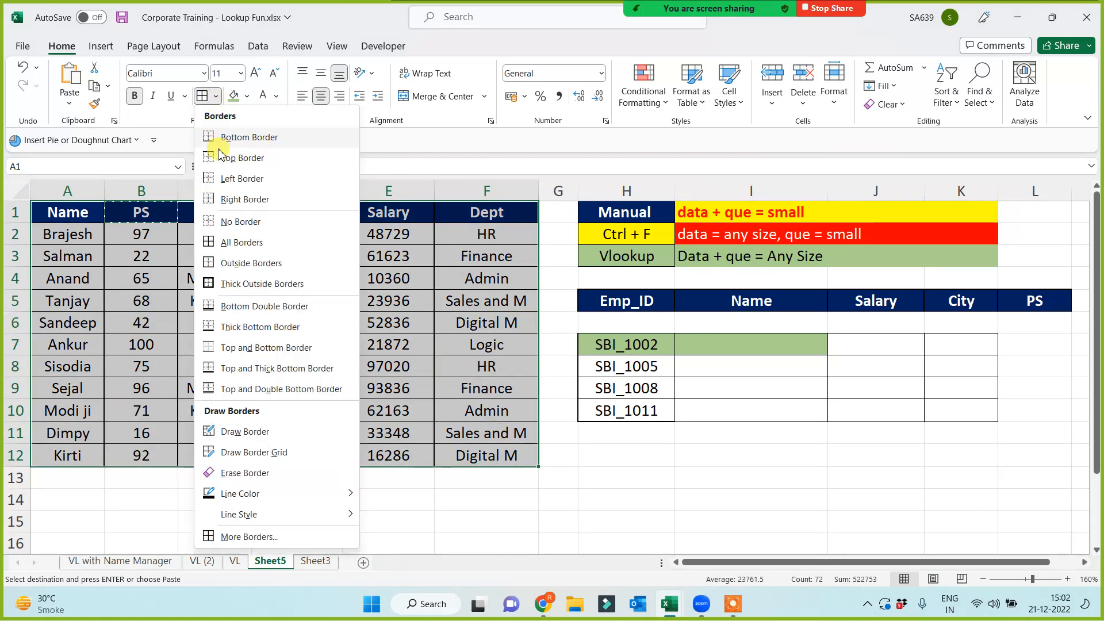
left_click(210, 282)
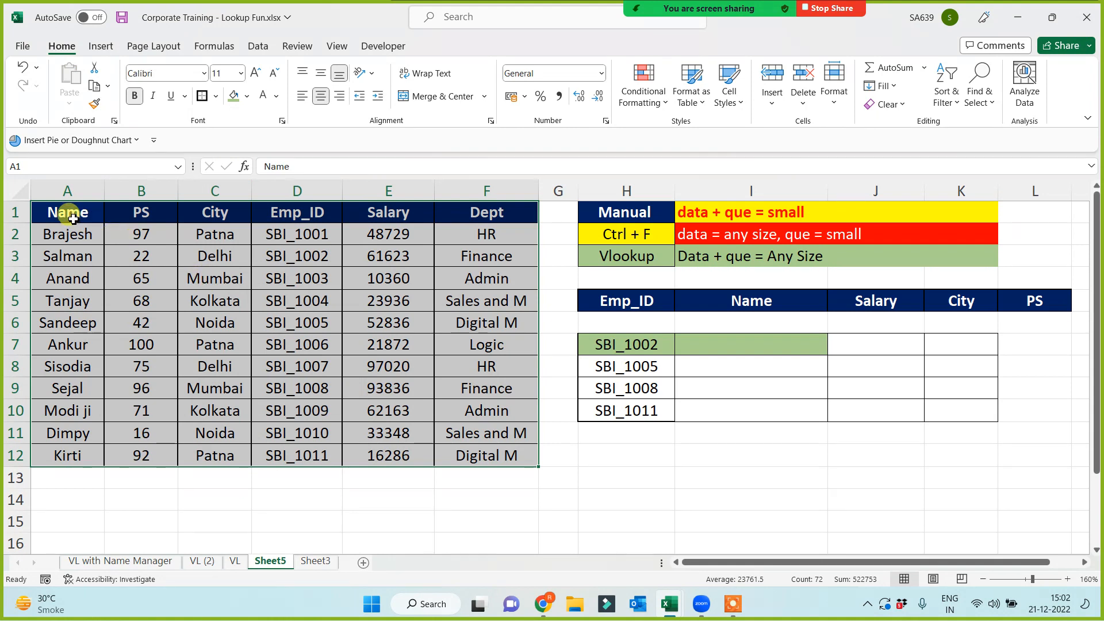
left_click(814, 435)
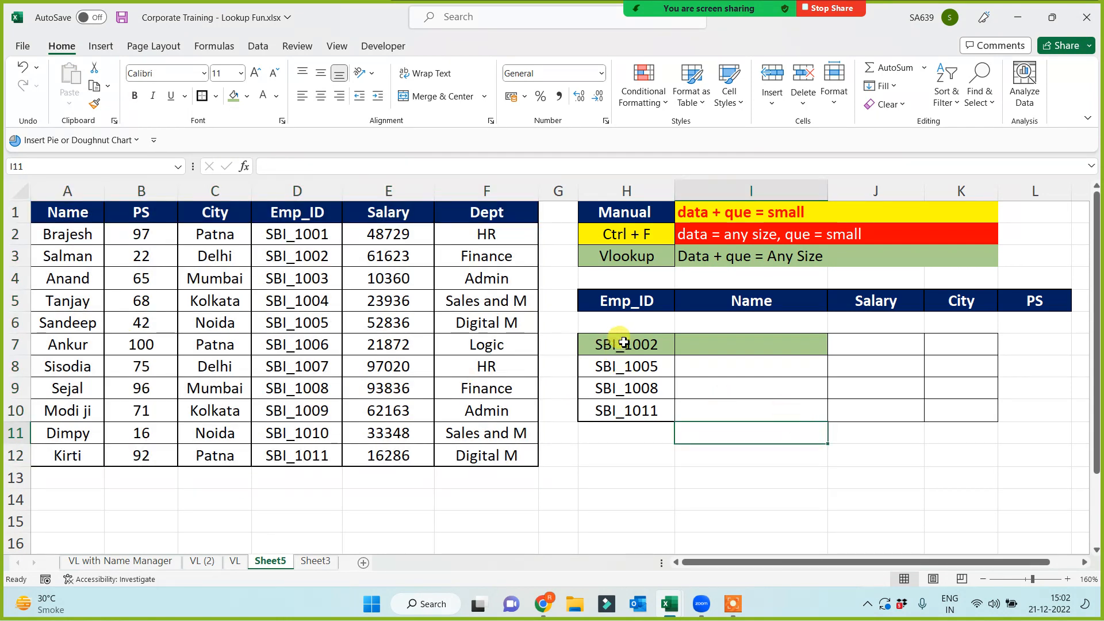
left_click_drag(615, 345, 624, 408)
left_click(734, 344)
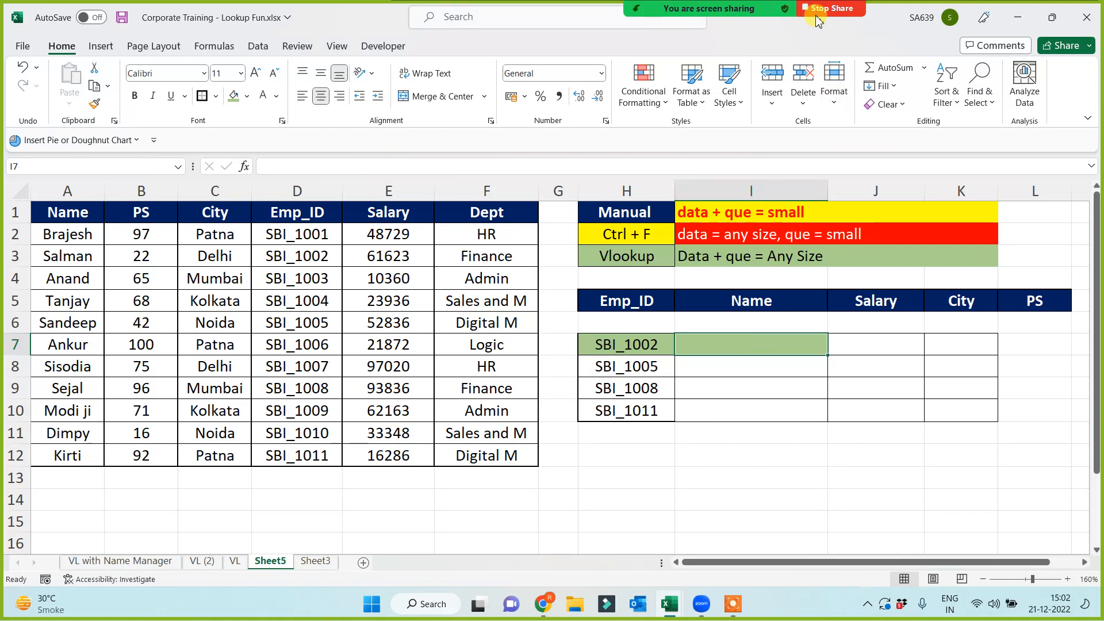
- Look through the Zoom meeting's participants list and minimize it
left_click(628, 23)
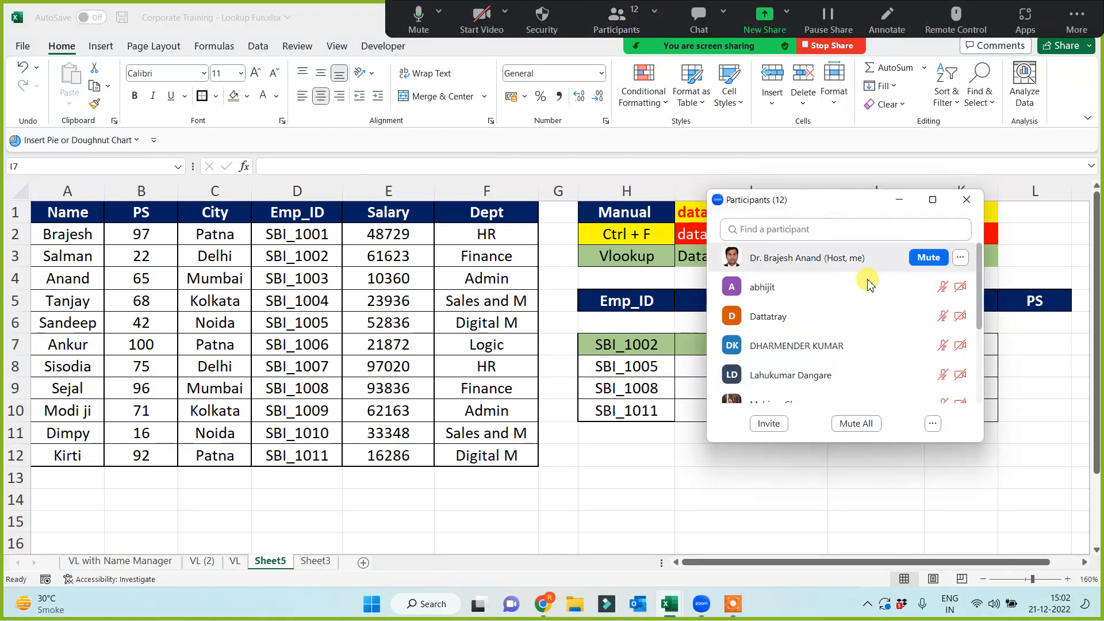
mouse_move(982, 308)
left_mouse_down()
mouse_move(981, 379)
mouse_move(988, 297)
left_mouse_up()
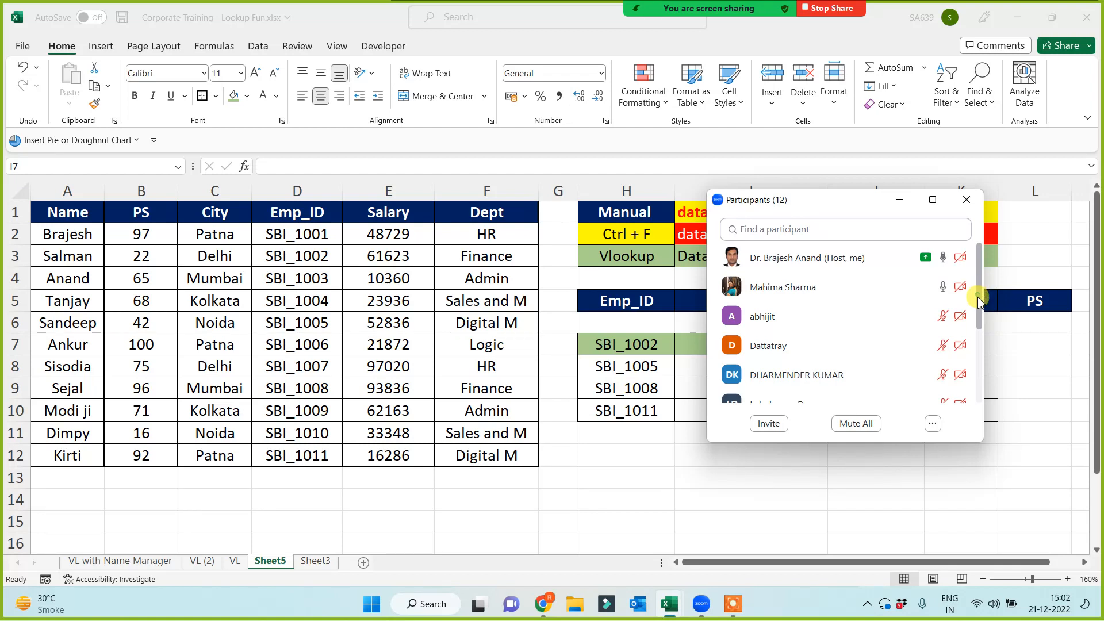
mouse_move(979, 300)
left_mouse_down()
mouse_move(978, 321)
mouse_move(980, 286)
left_mouse_up()
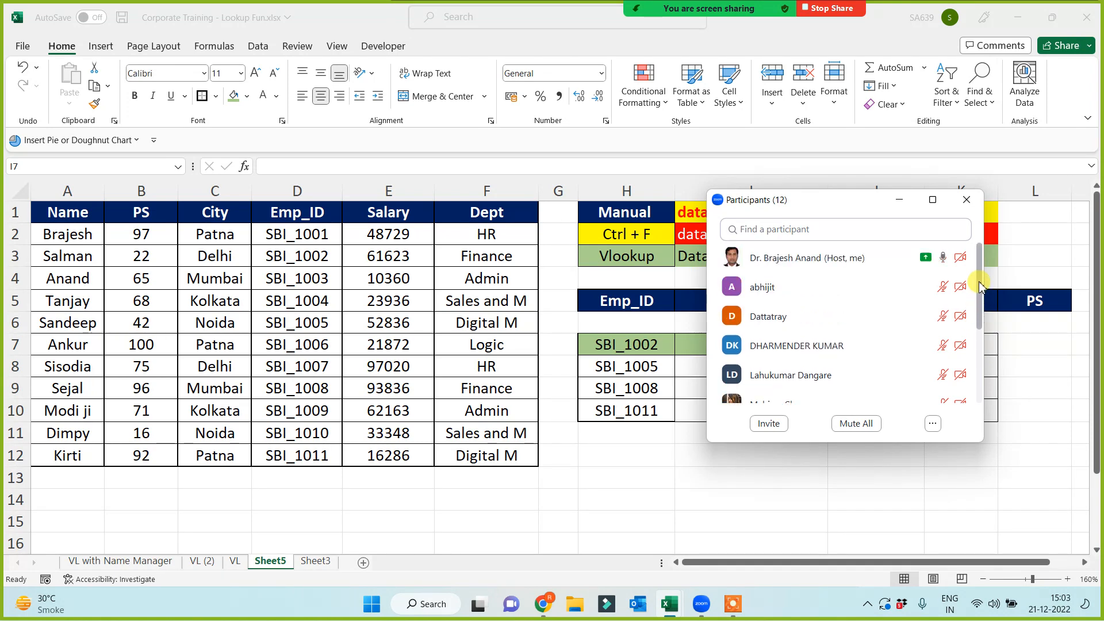
left_click_drag(980, 285, 980, 254)
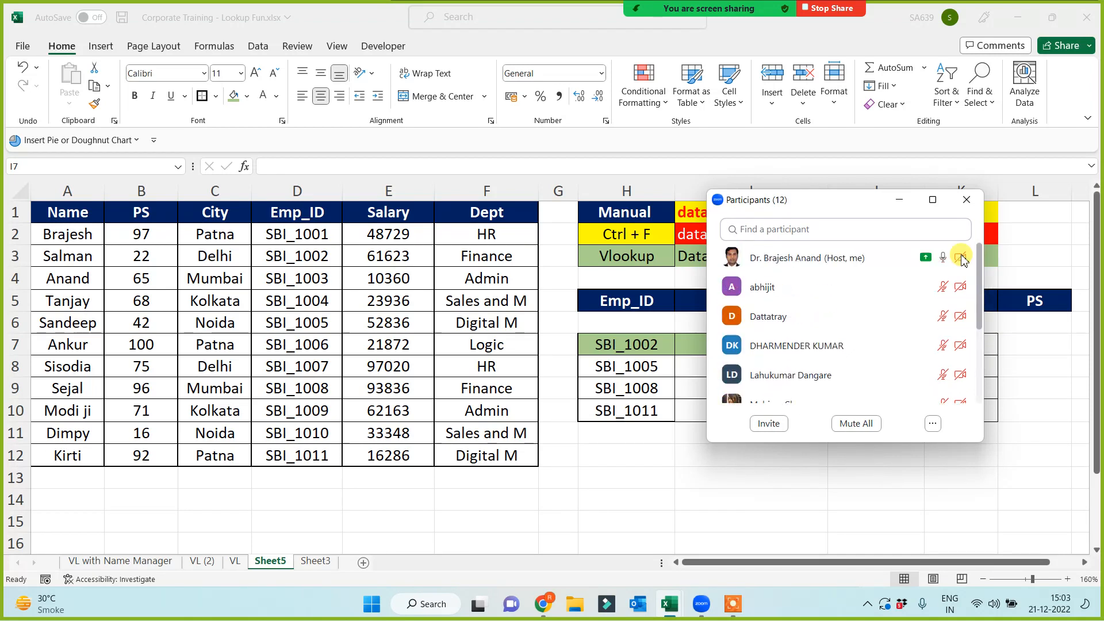
left_click(899, 201)
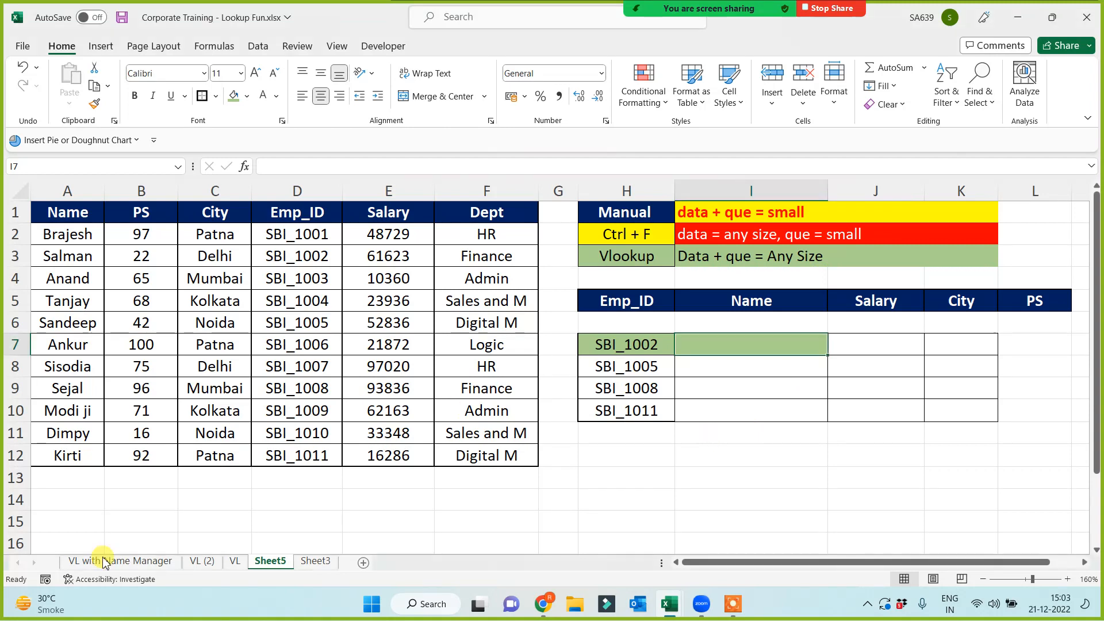
- Review the VLOOKUP rules in H14:H16 and the leftmost Emp_ID column on the VL with Name Manager sheet
left_click(148, 561)
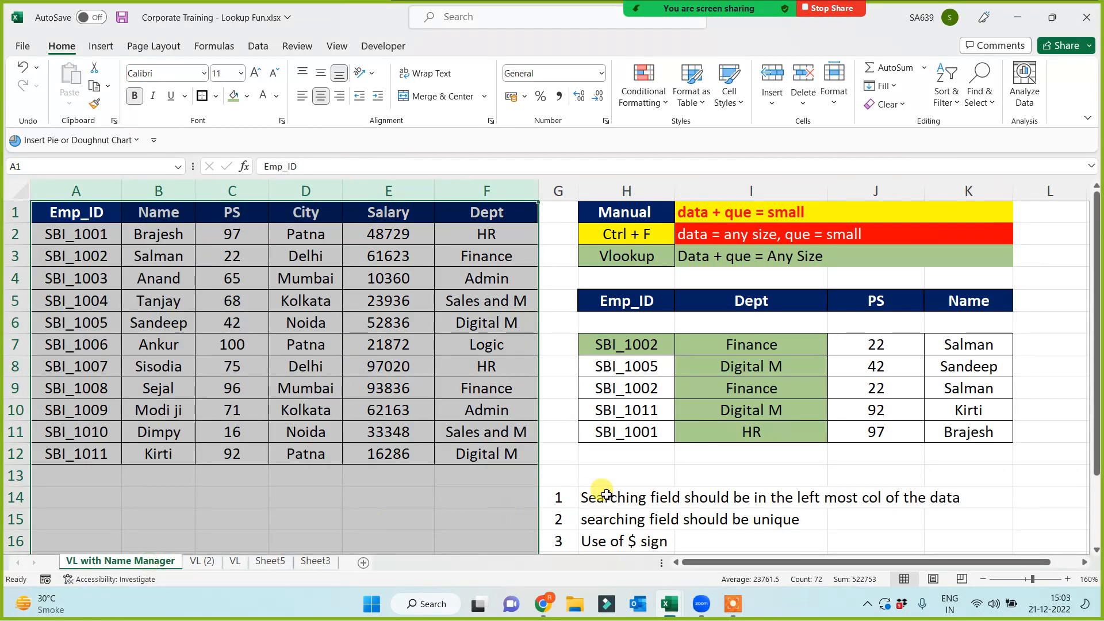
left_click_drag(602, 495, 608, 535)
left_click(619, 324)
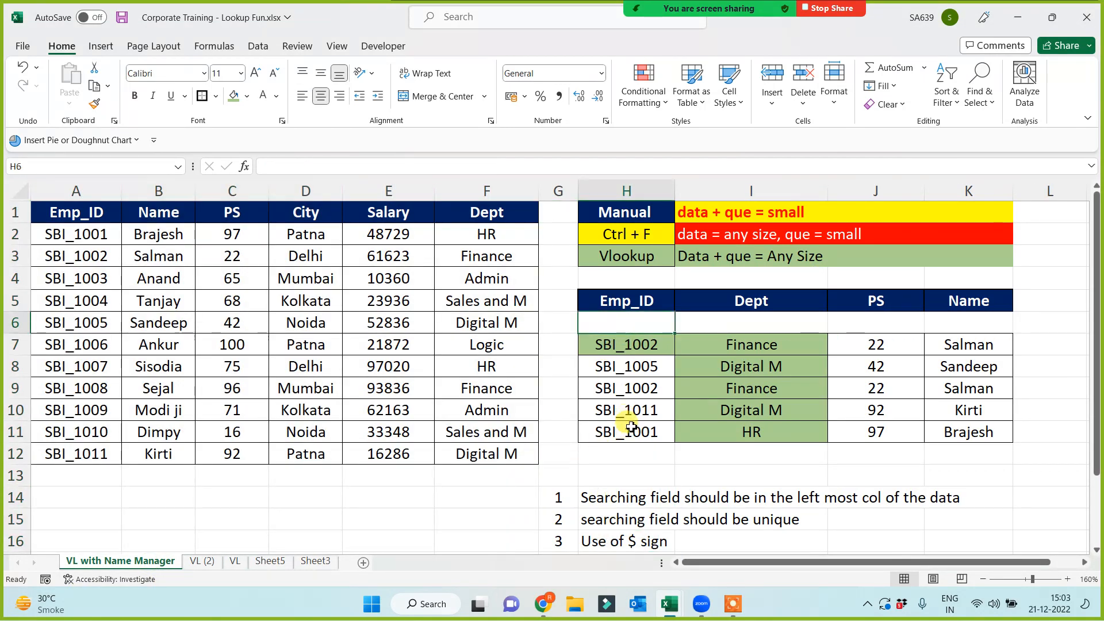
left_click_drag(74, 213, 81, 454)
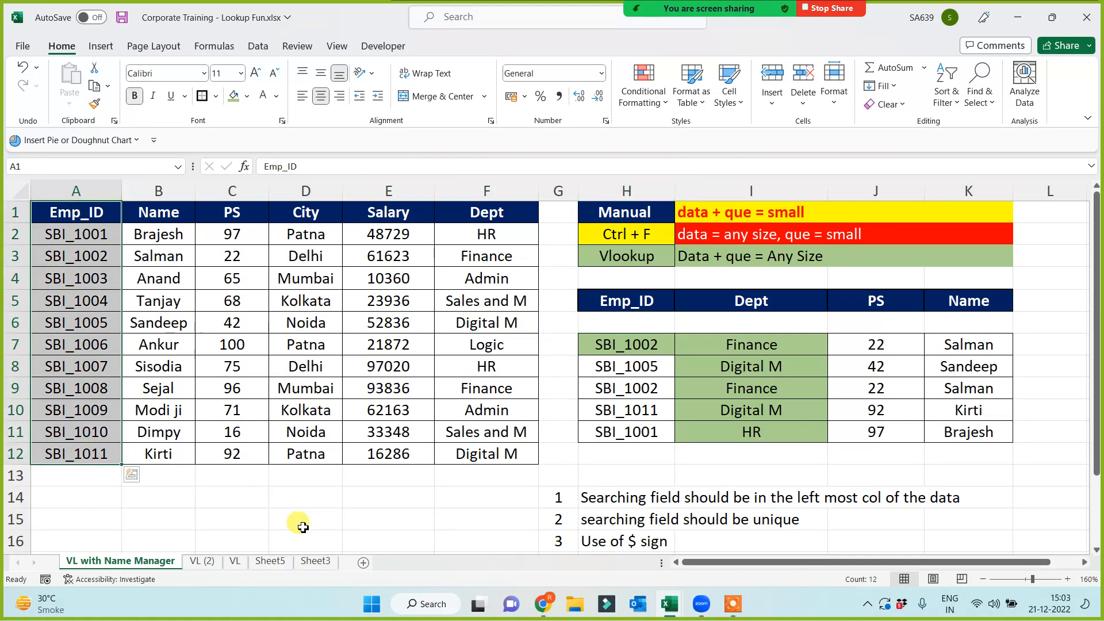
left_click(315, 560)
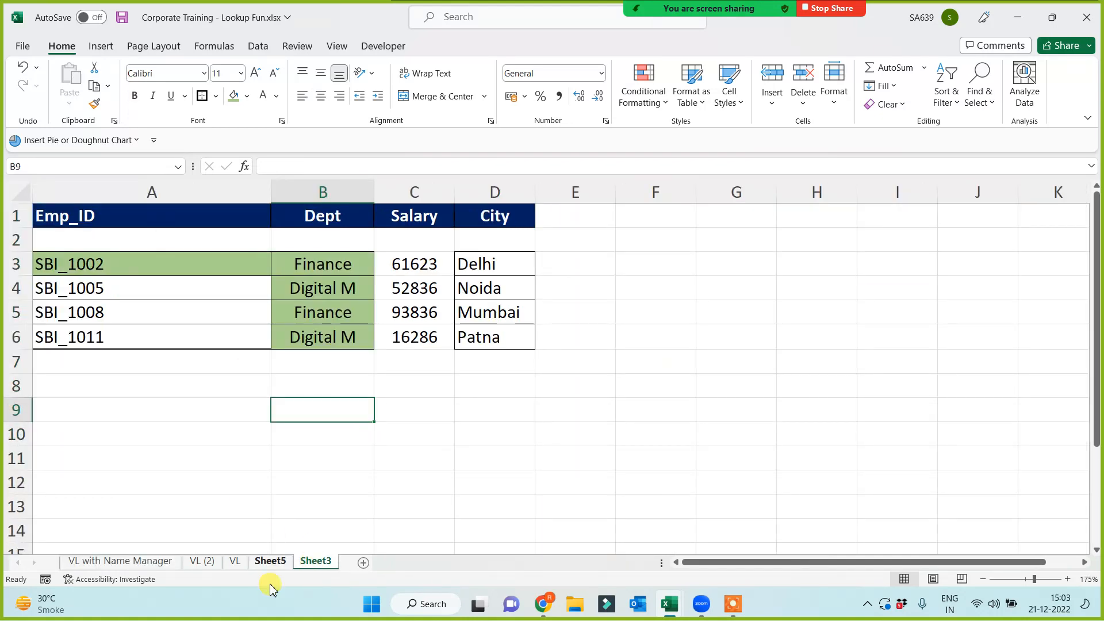
- Rename Sheet5 as XLookup
left_click(271, 561)
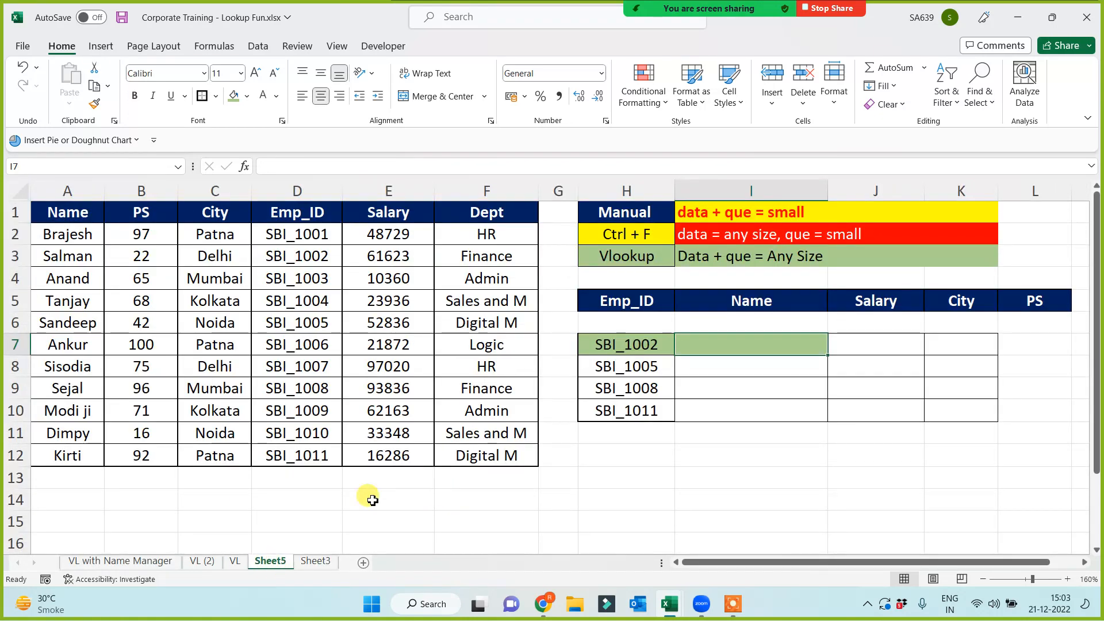
double_click(272, 562)
type("XLookup")
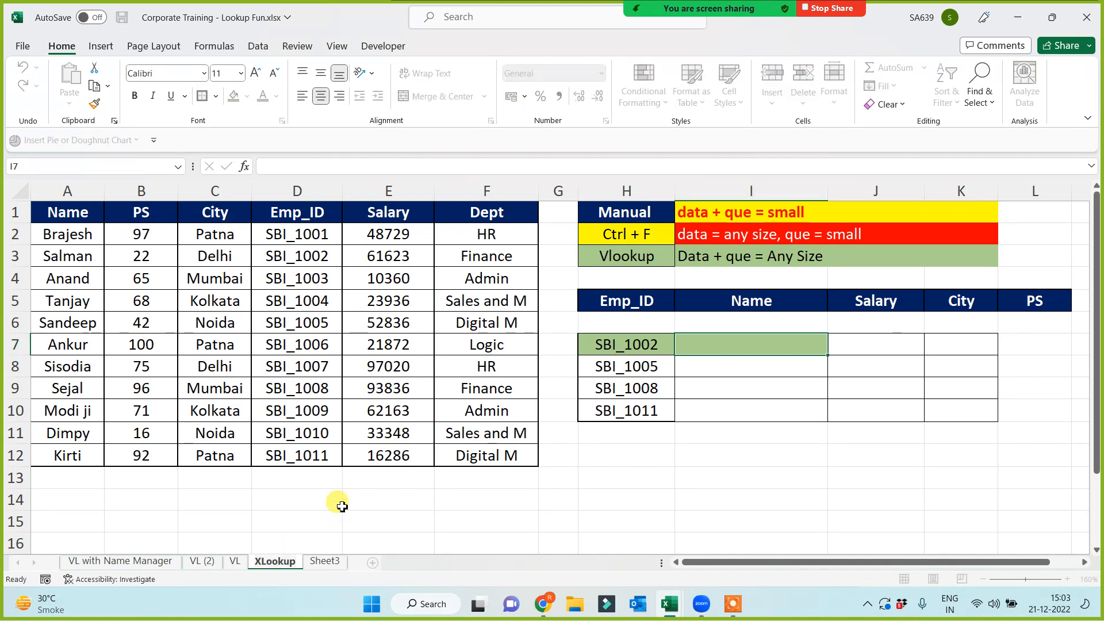
left_click(339, 482)
left_click(324, 505)
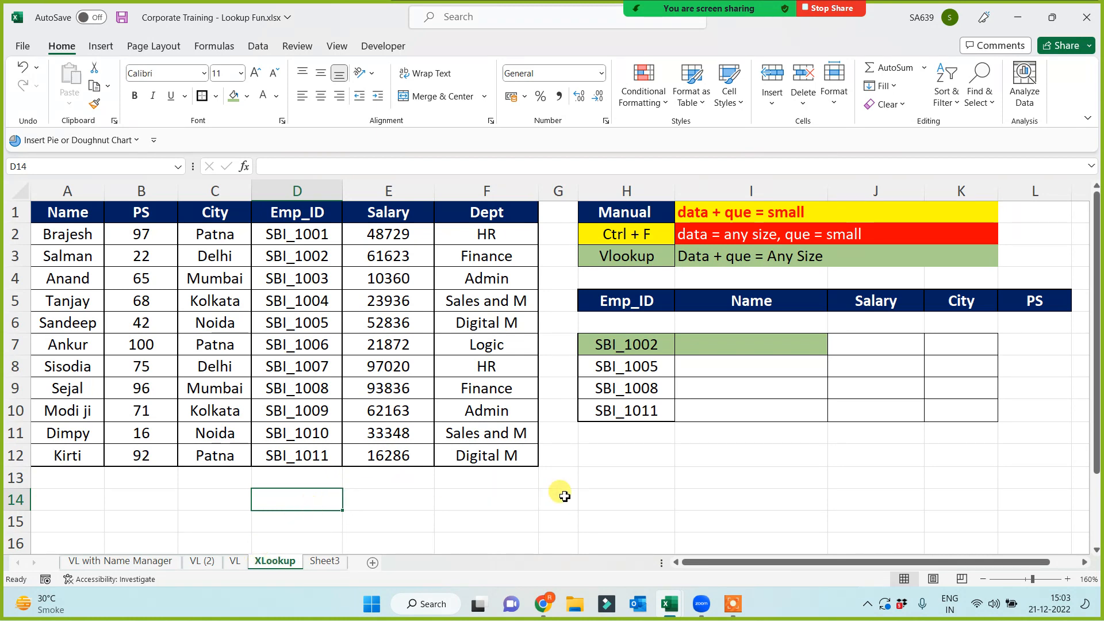
- Enter the note "MS Excel - 365" in cell H13 of the XLookup sheet
left_click(616, 478)
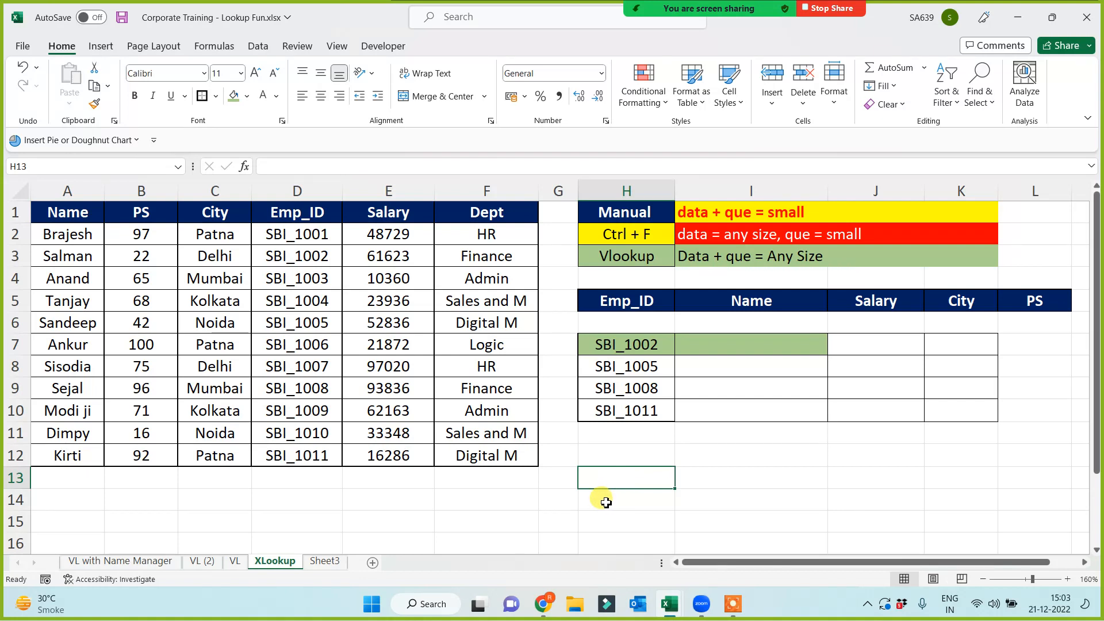
type("M")
key("BackSpace")
key("BackSpace")
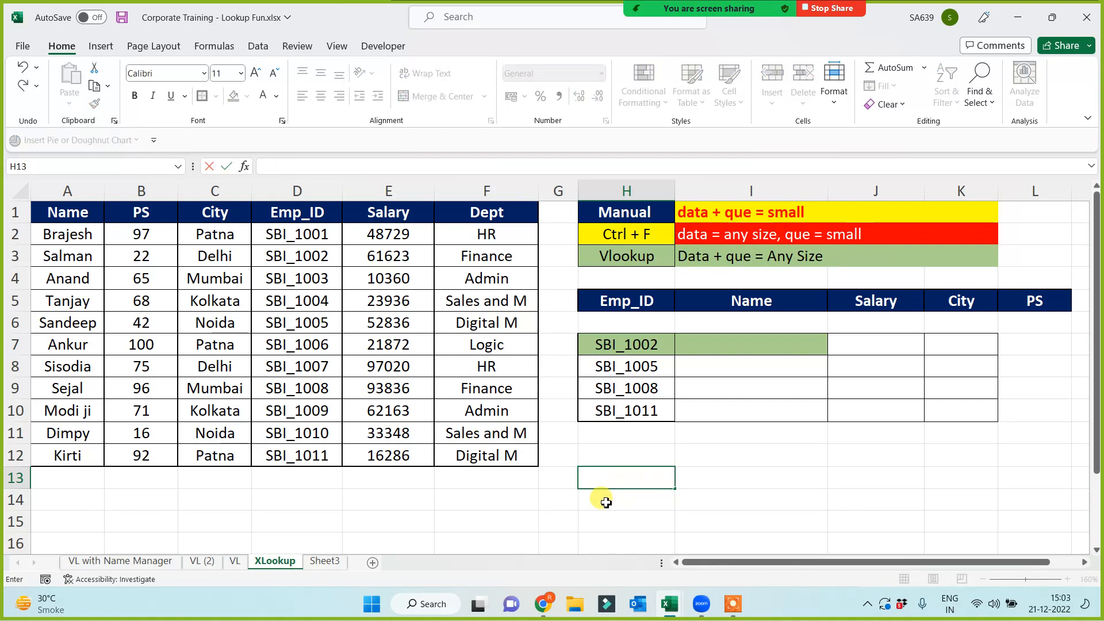
type("MS Excel - ")
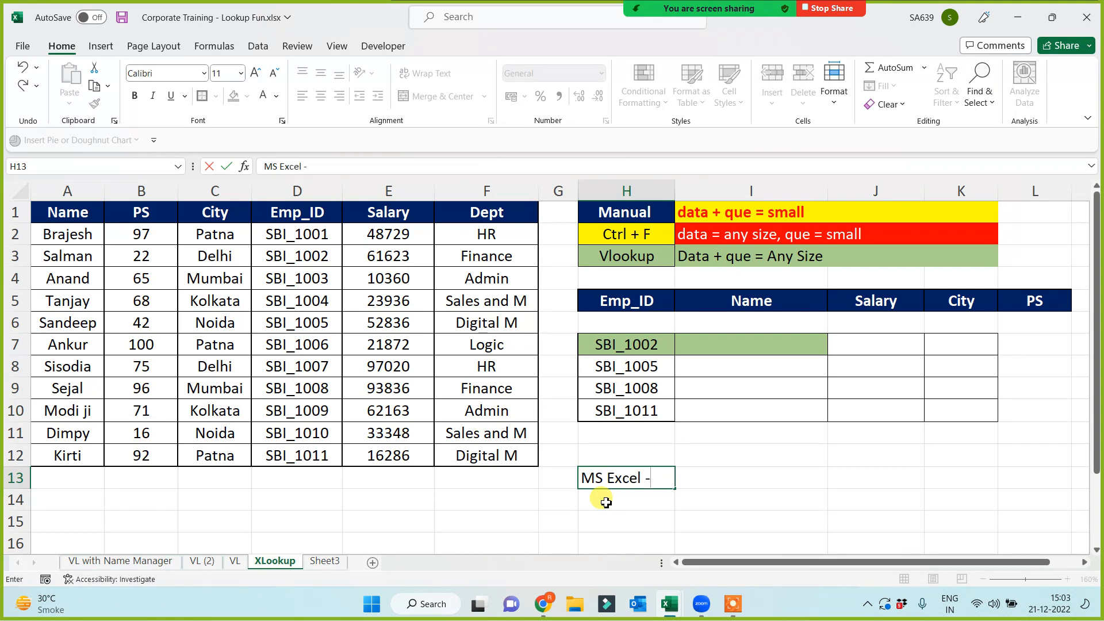
type("365")
key("Return")
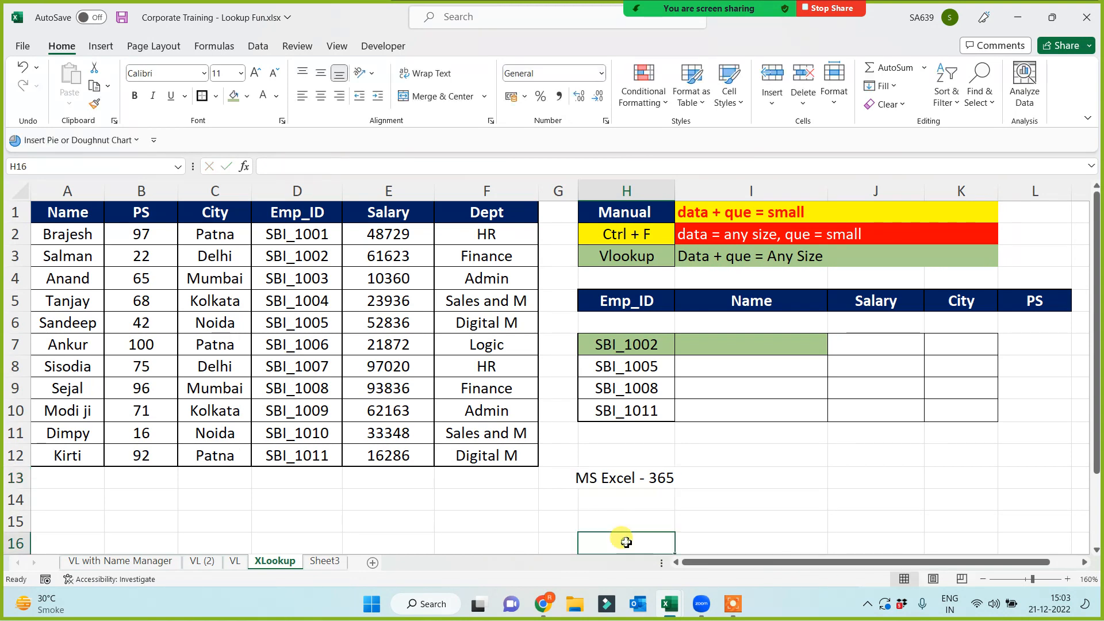
- Merge and center H13:I14 around the MS Excel - 365 note, align it to the middle vertically and enlarge its font to 12
left_click(645, 489)
left_click_drag(661, 483, 740, 506)
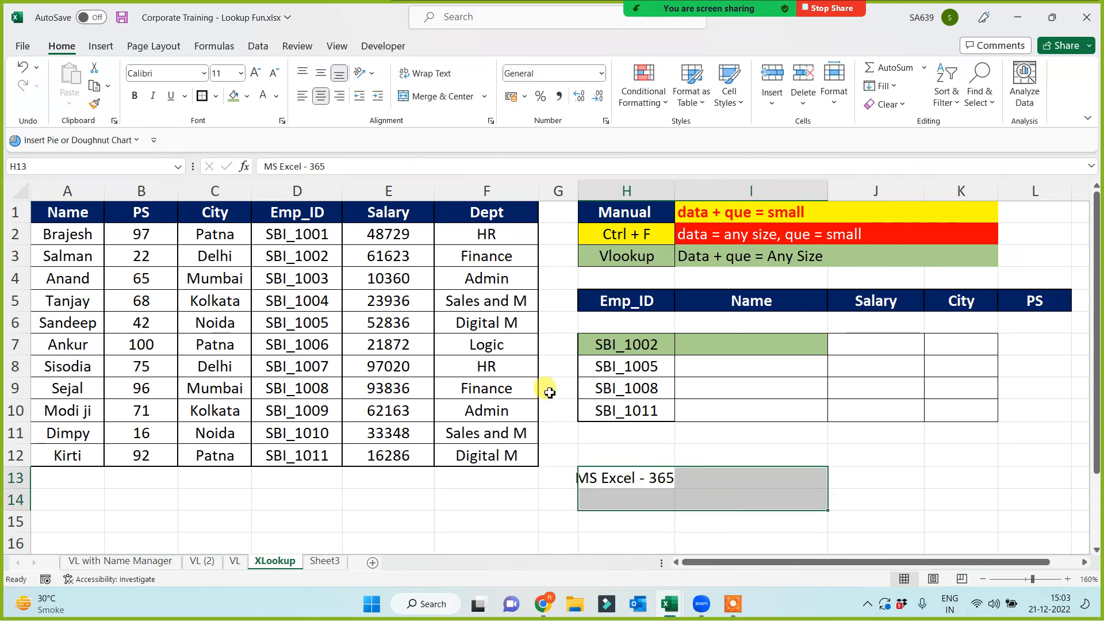
left_click(443, 96)
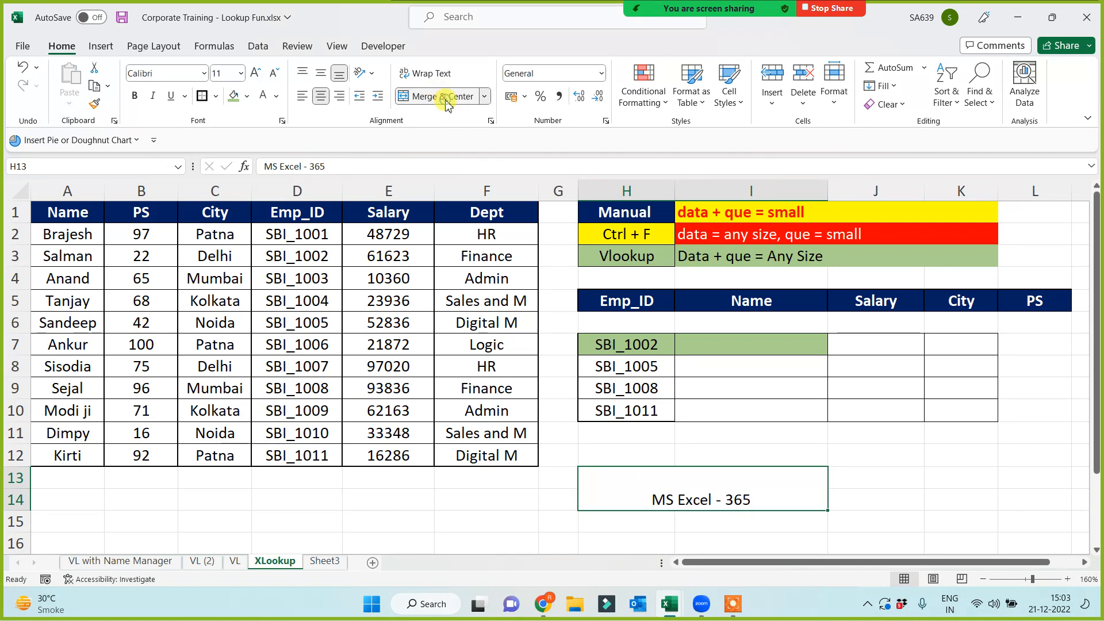
left_click(320, 74)
left_click(254, 73)
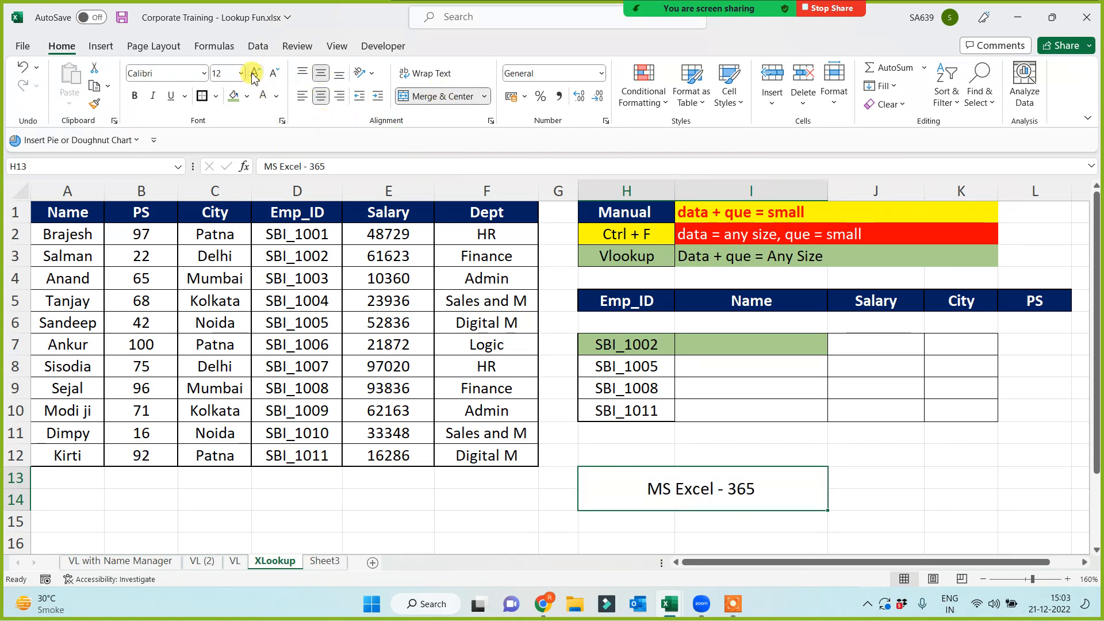
- Enlarge the MS Excel - 365 note's font to 18 and fill the merged cell with yellow
left_click(253, 73)
left_click(254, 73)
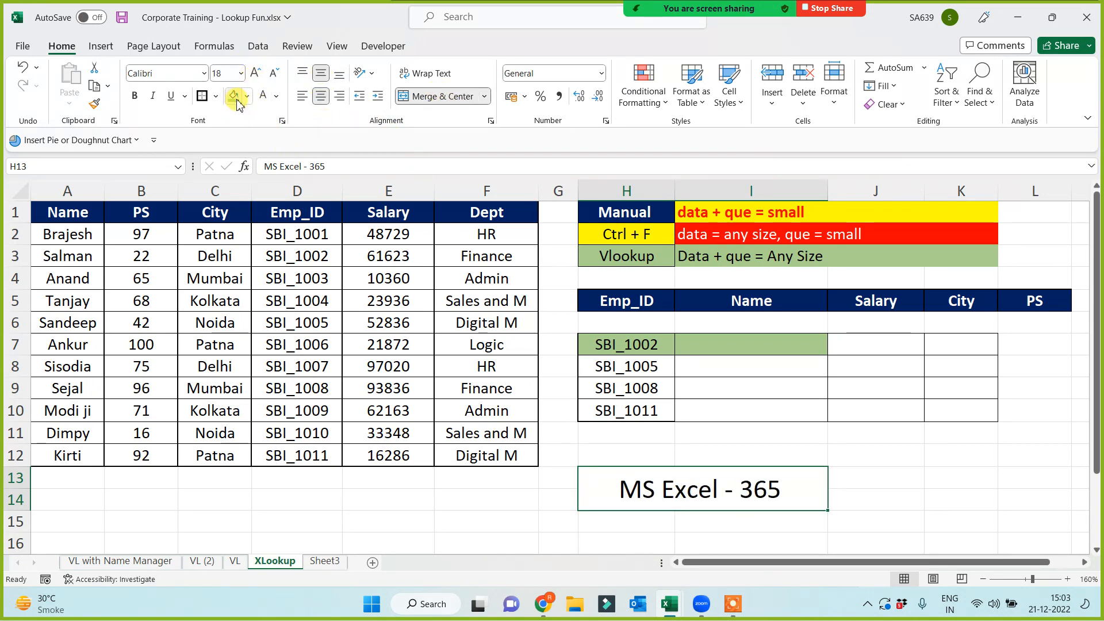
left_click(247, 96)
left_click(267, 231)
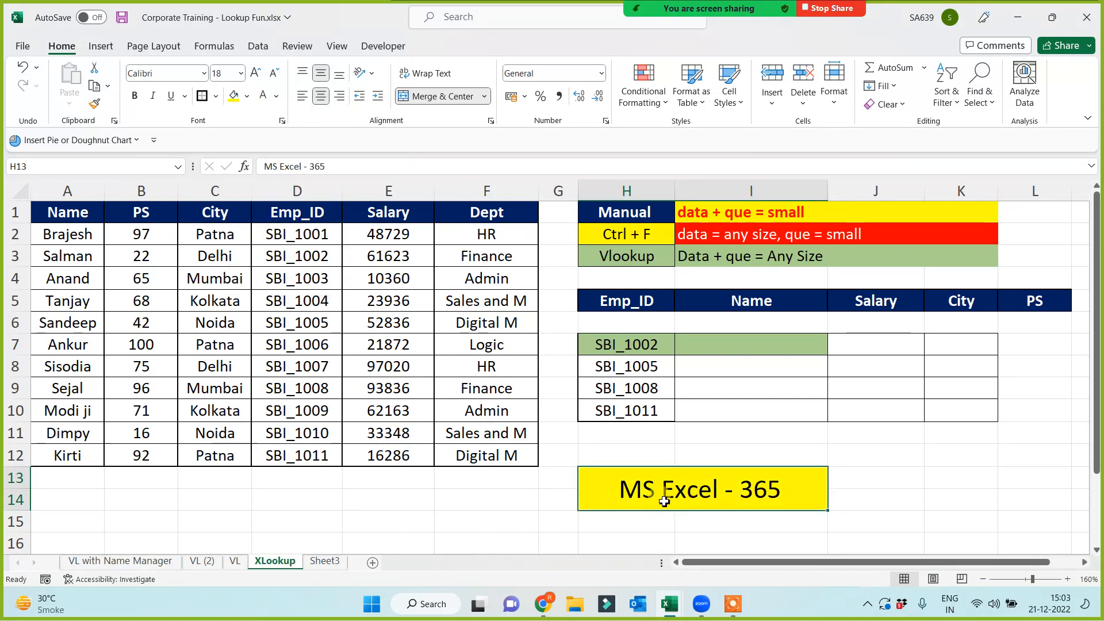
left_click(389, 499)
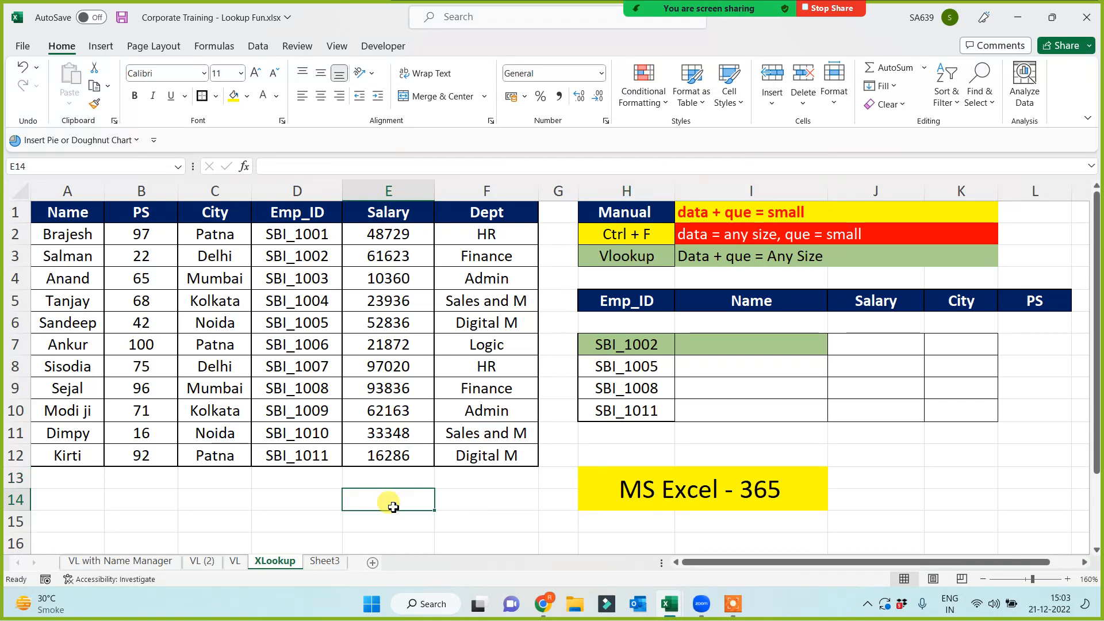
type("=")
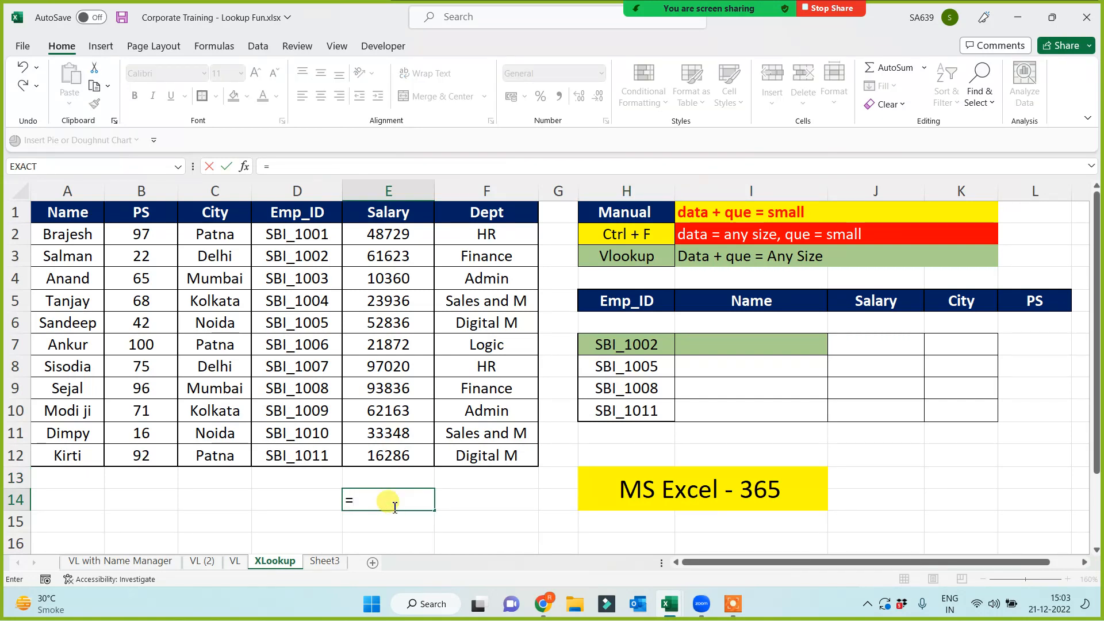
type("xl")
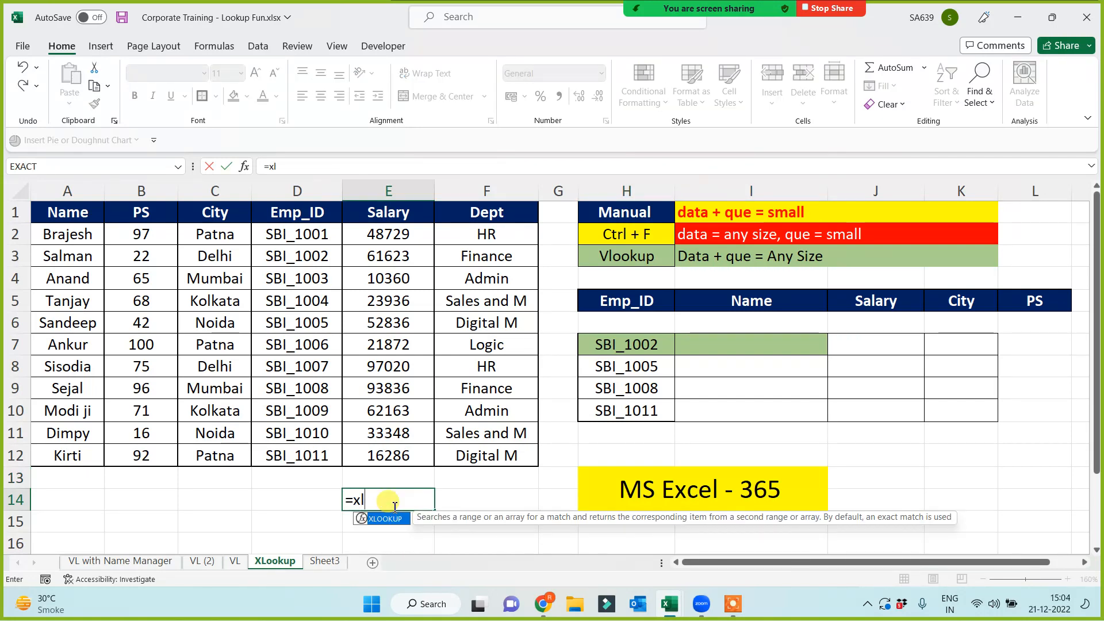
type("oo")
key("Escape")
key("Escape")
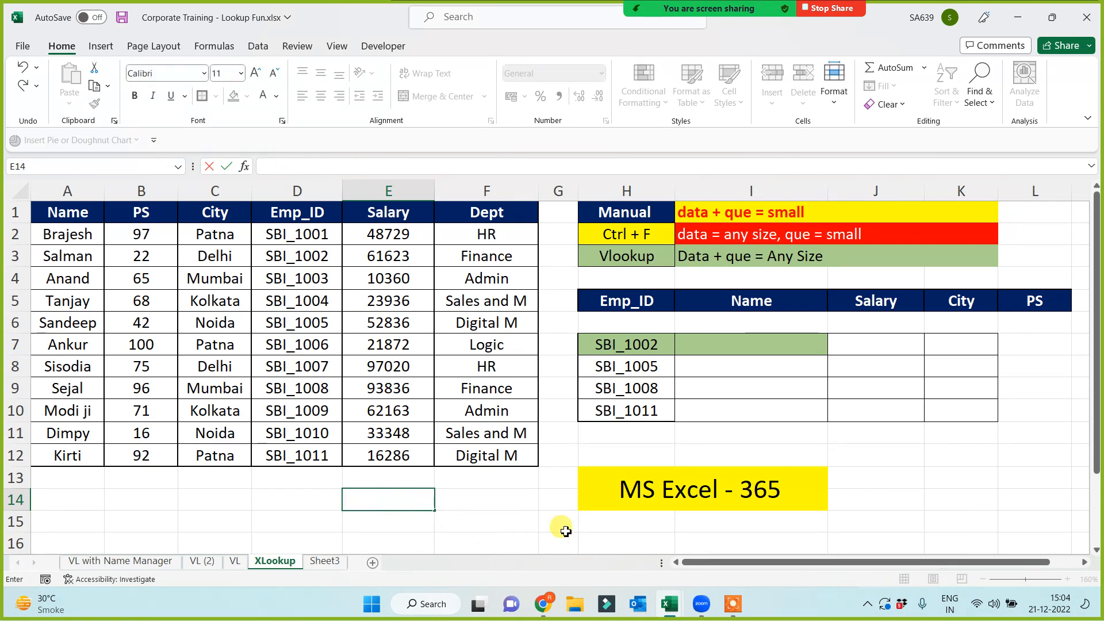
- Open the Zoom meeting's participants list over the worksheet
left_click(584, 489)
mouse_move(667, 15)
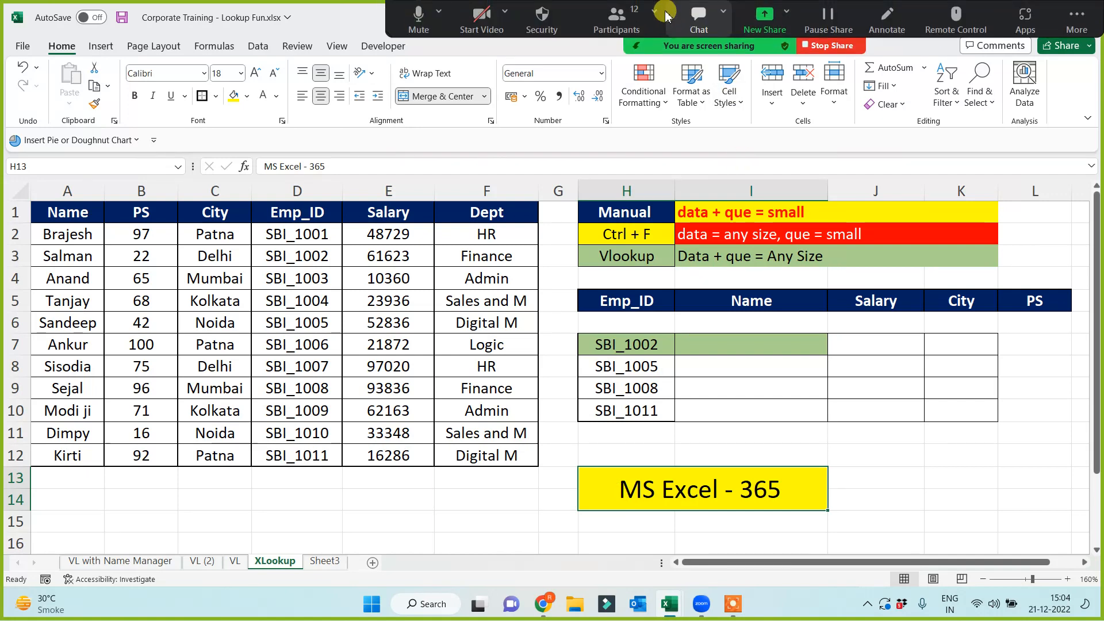
left_click(619, 22)
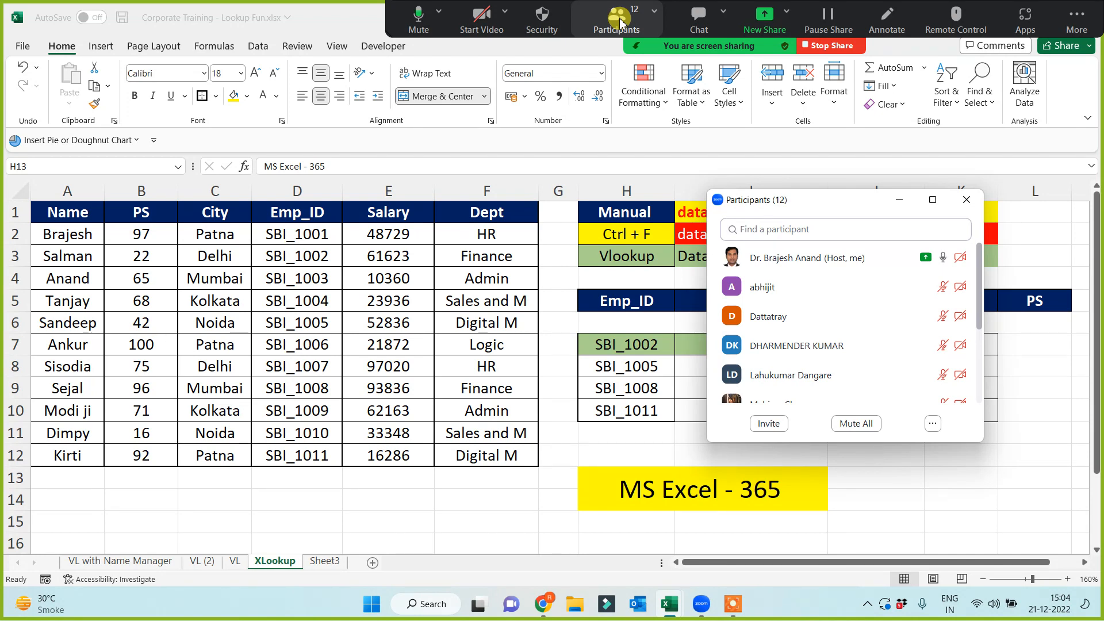
left_click(416, 496)
type("=x")
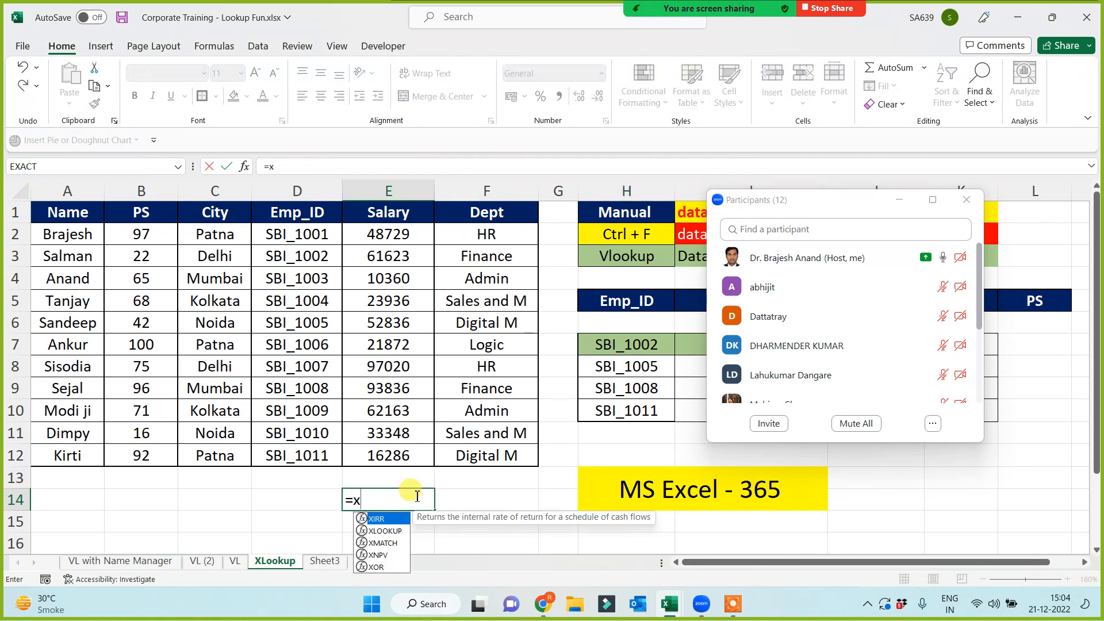
type("l")
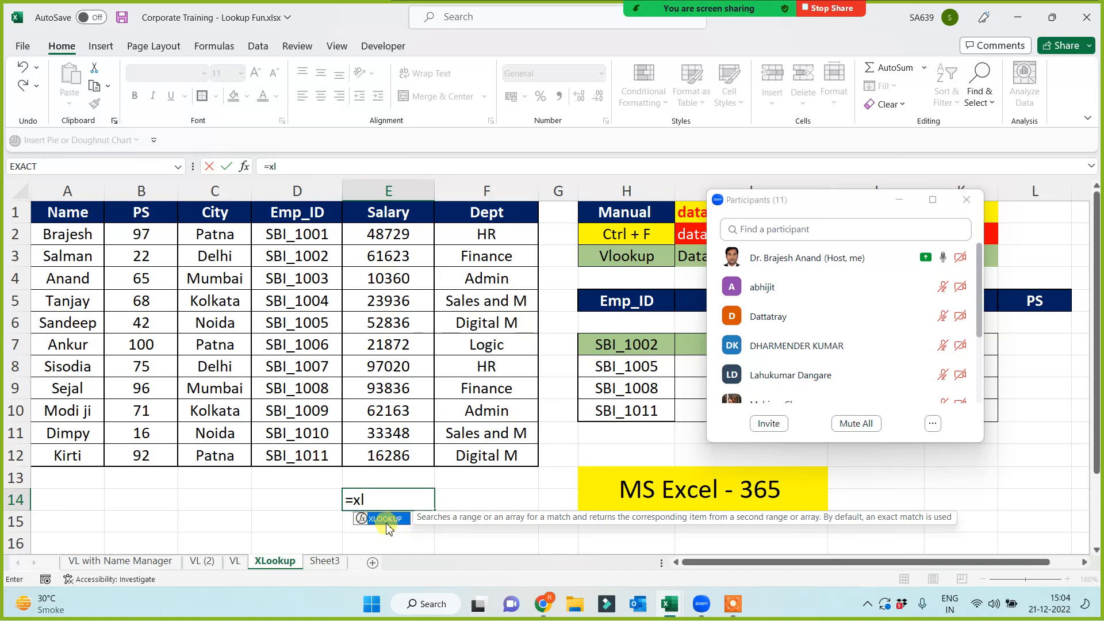
key("Escape")
key("Escape")
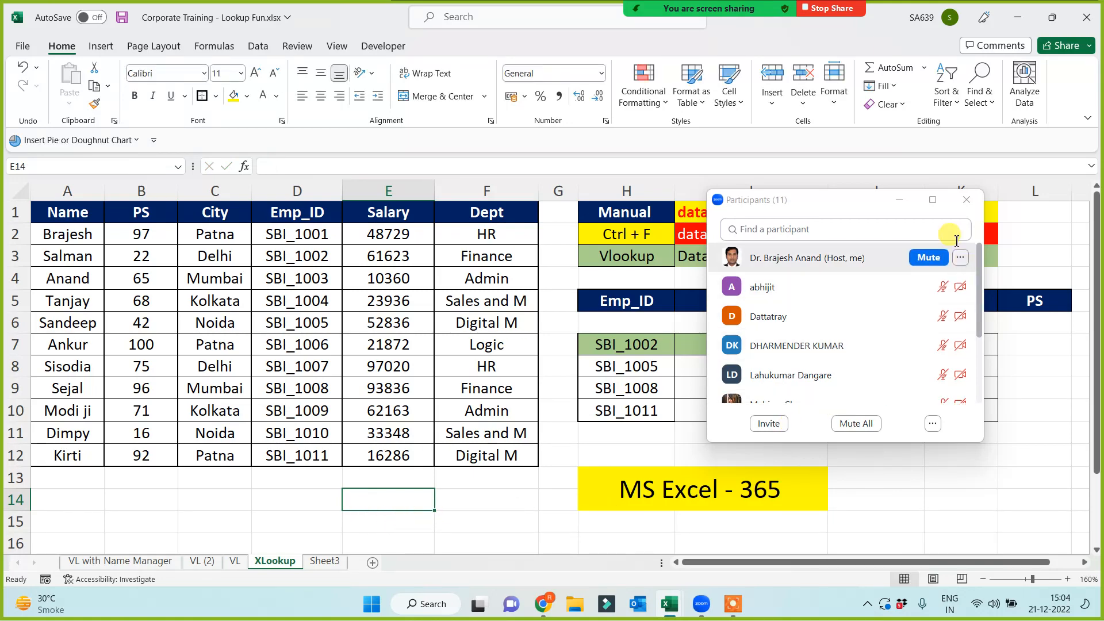
- Minimize the Zoom participants list, reopen it to look over the attendees, and minimize it again
left_click(900, 199)
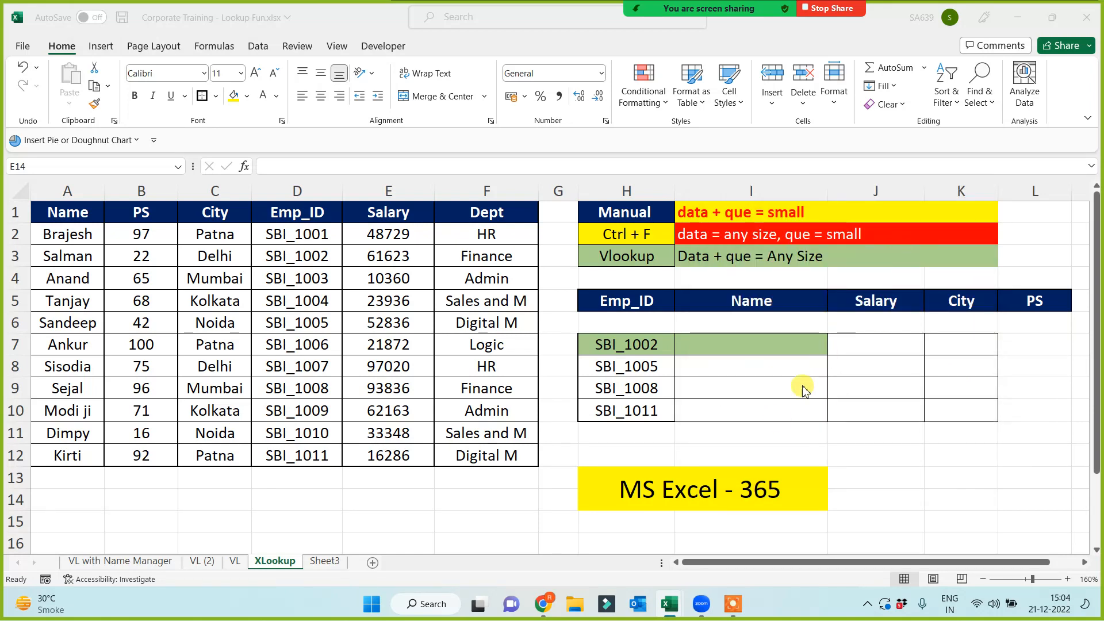
left_click(767, 486)
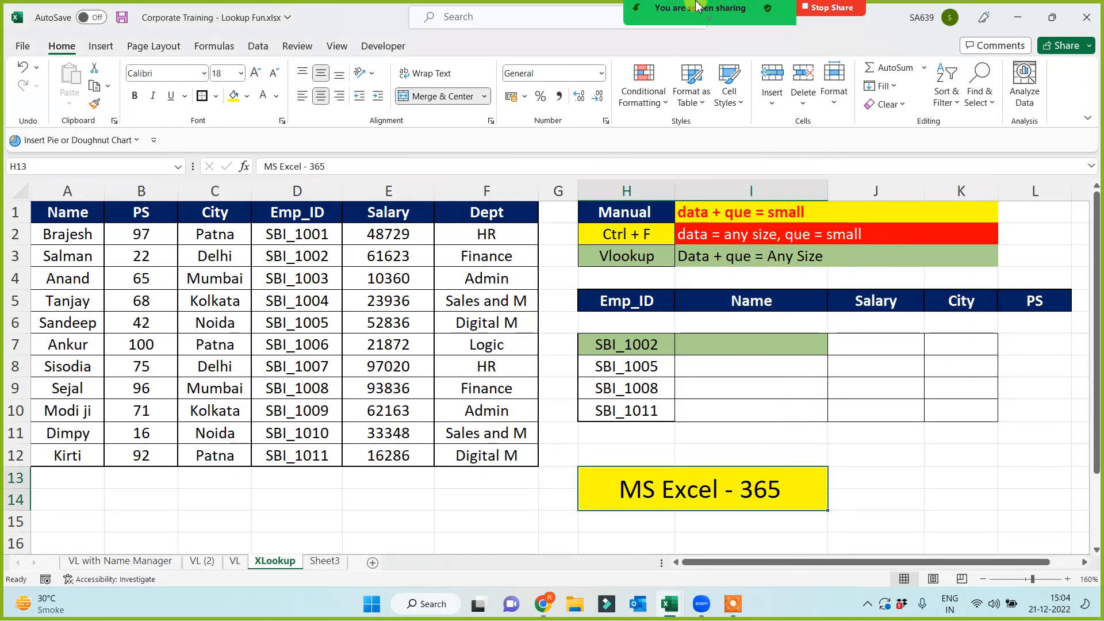
mouse_move(832, 6)
left_click(608, 21)
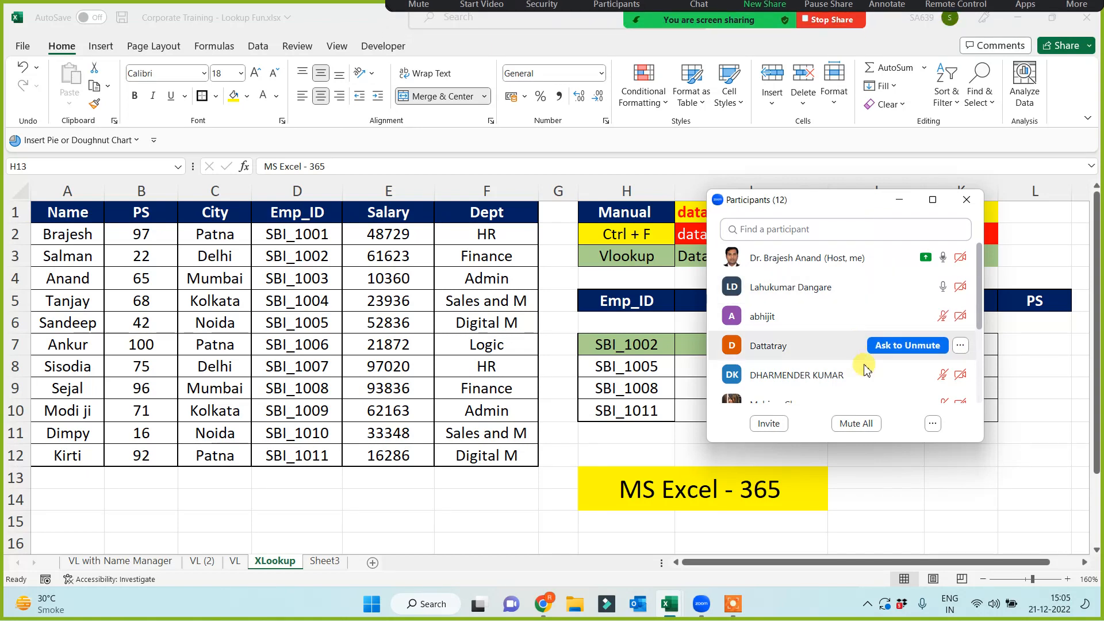
mouse_move(940, 322)
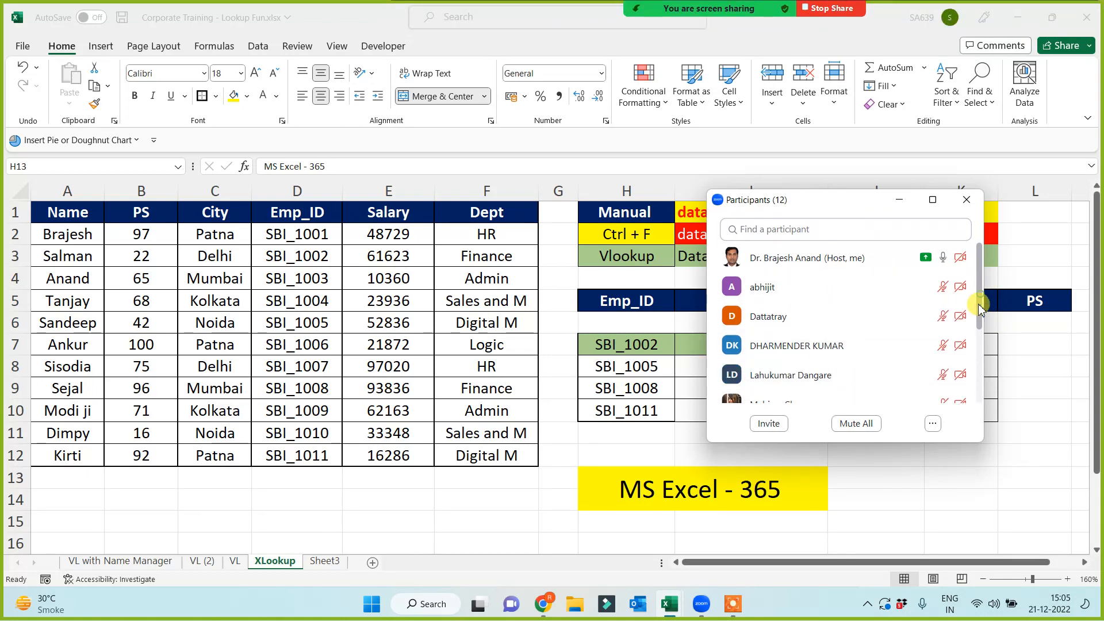
mouse_move(981, 299)
left_mouse_down()
mouse_move(983, 363)
mouse_move(986, 294)
left_mouse_up()
left_click_drag(981, 309, 981, 268)
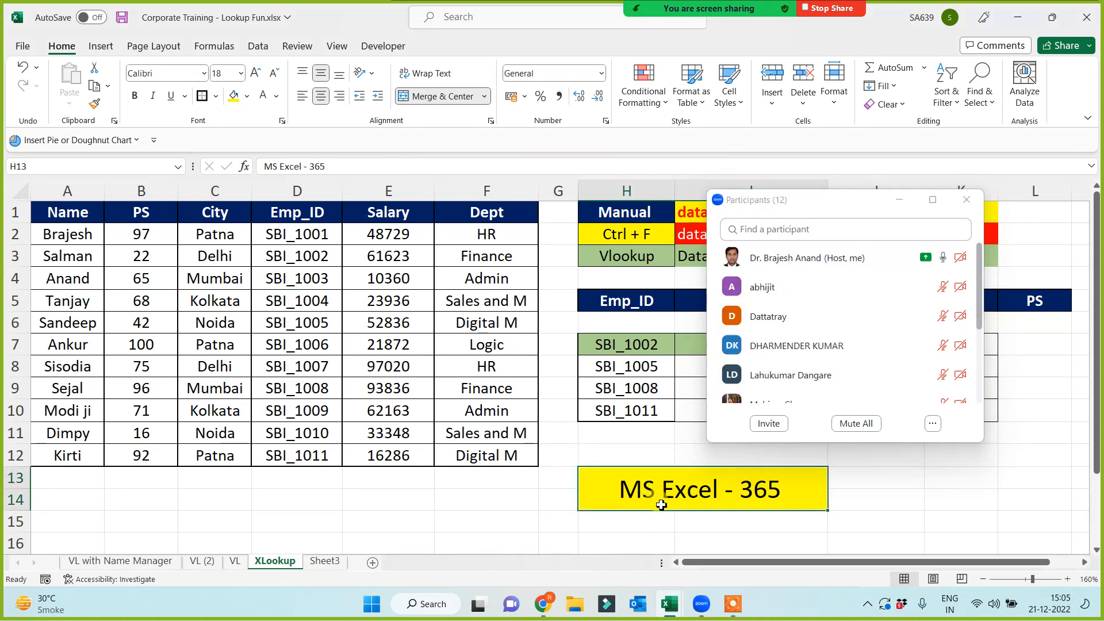
left_click(899, 200)
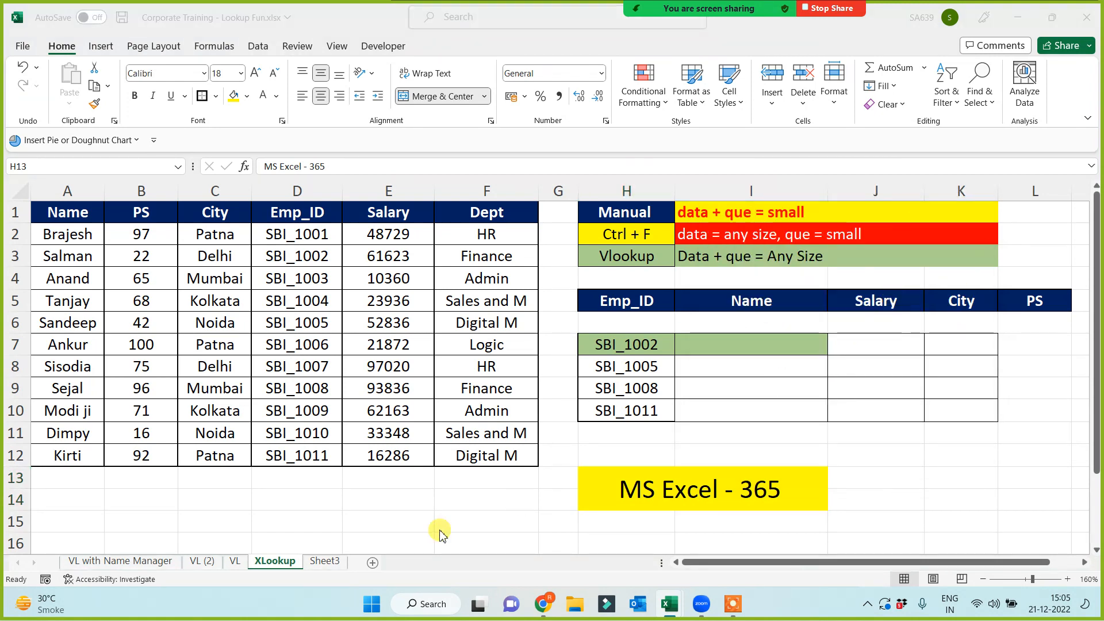
- Make the MS Excel - 365 note in H13 bold
left_click(713, 488)
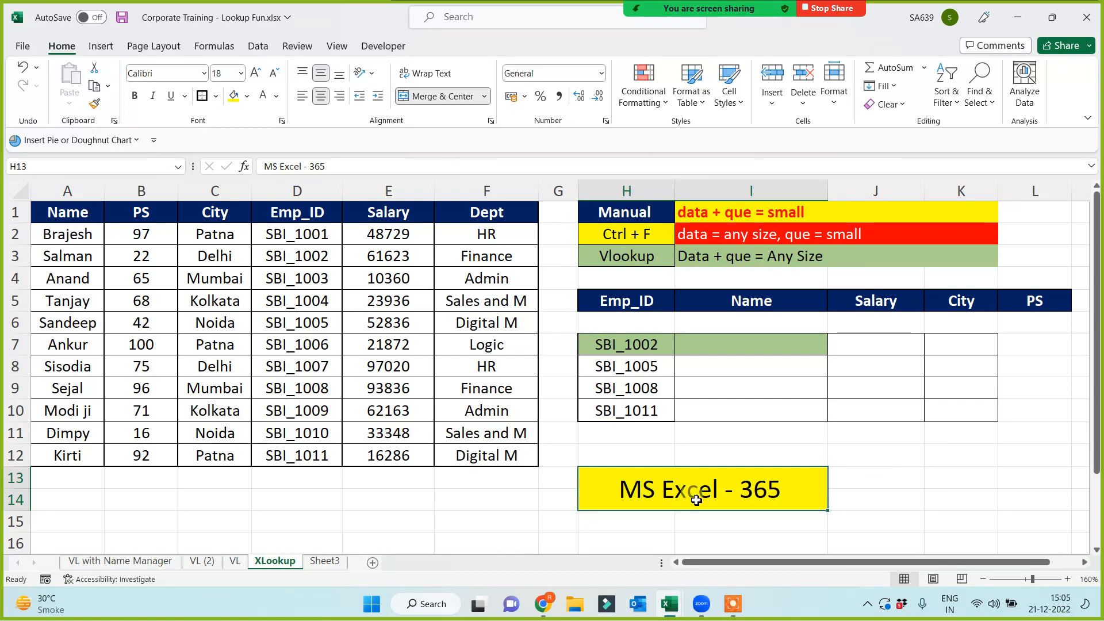
left_click(134, 95)
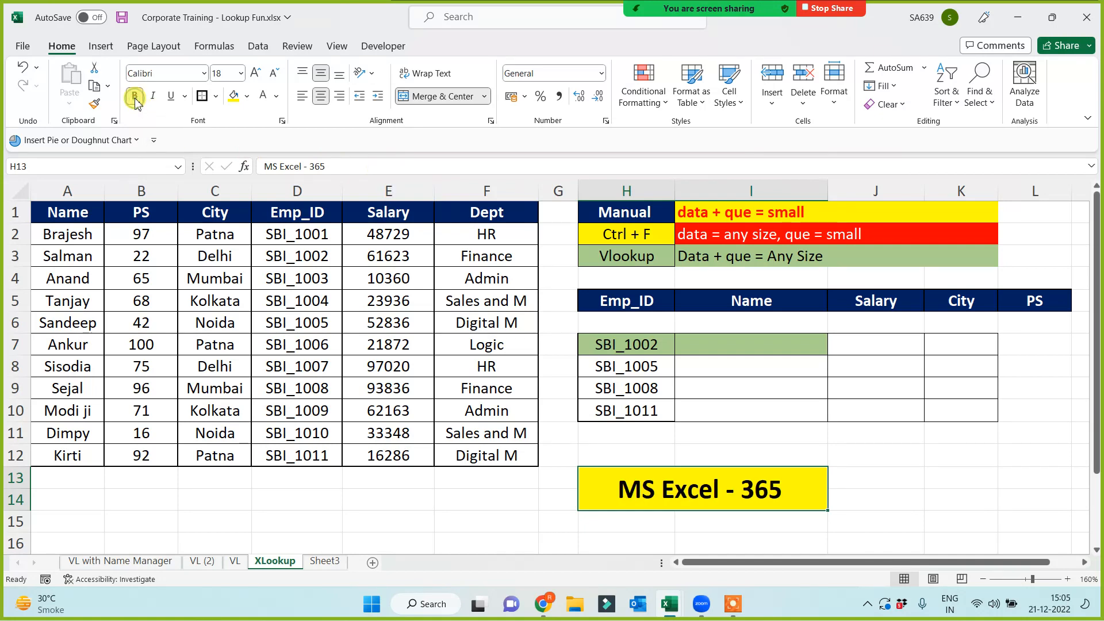
- Enter =XLOOKUP(H7,$D$1:$D$12,$A$1:$A$12) in cell I7 to look up the name by Emp_ID
left_click(748, 345)
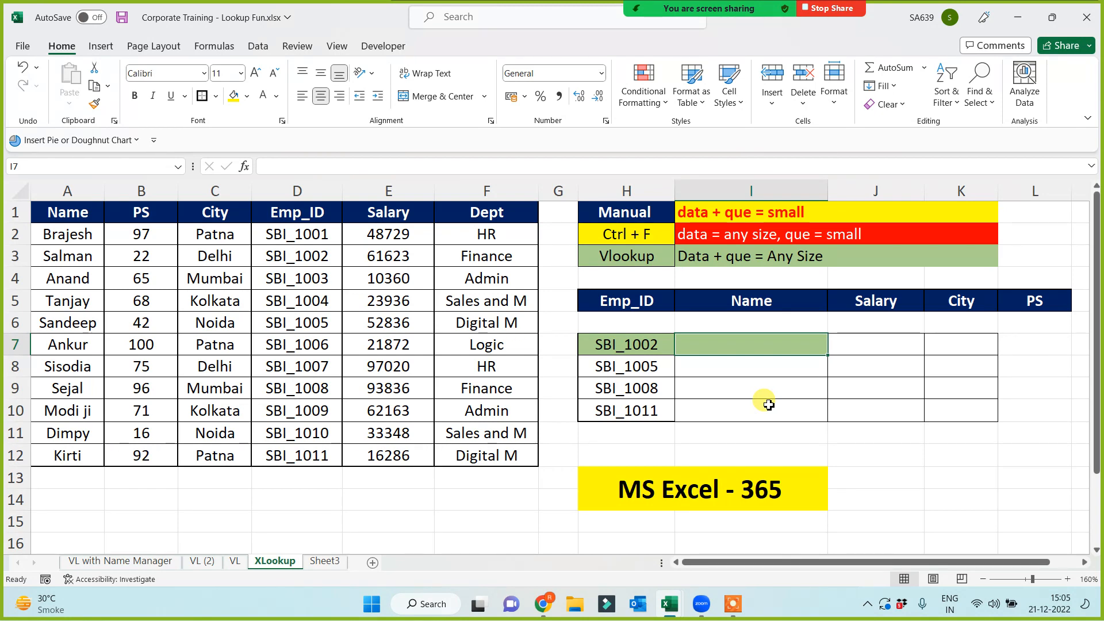
type("=")
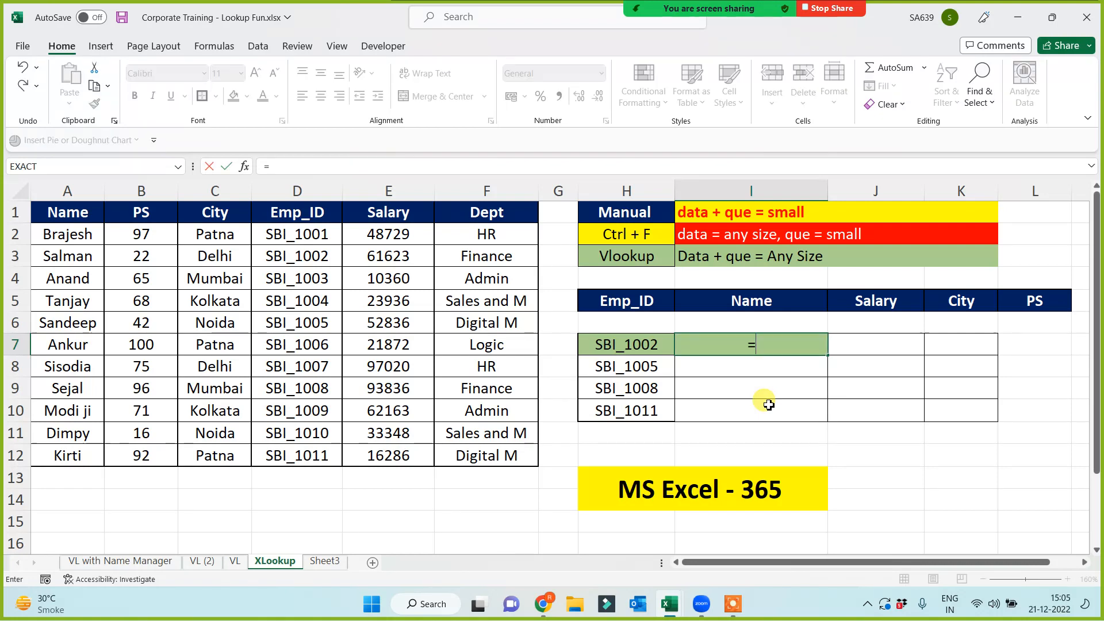
type("xl")
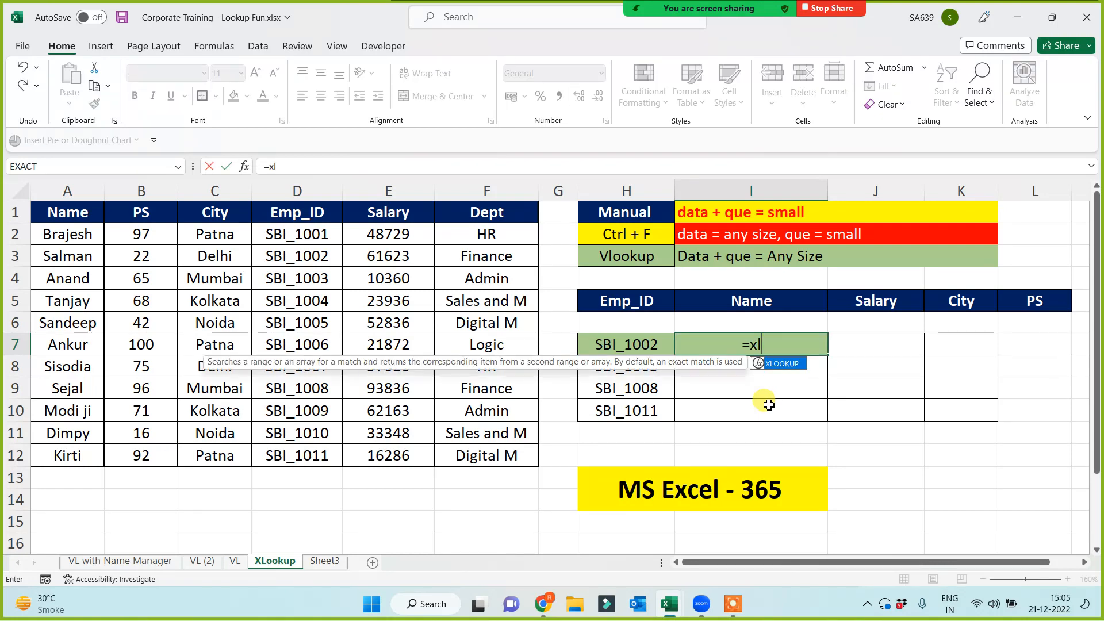
key("Tab")
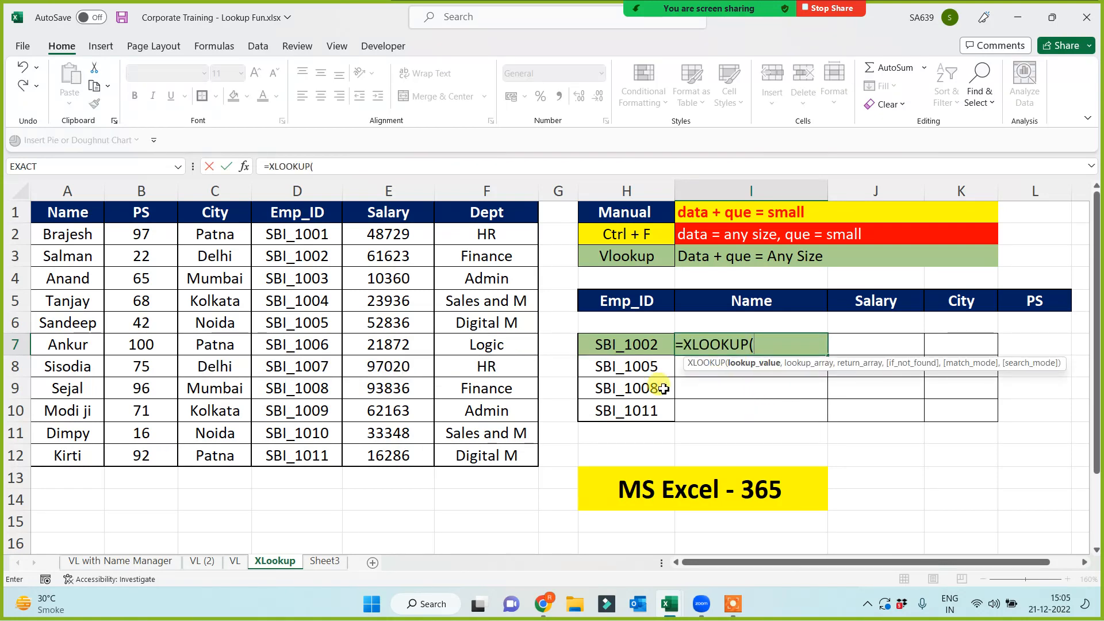
left_click(632, 345)
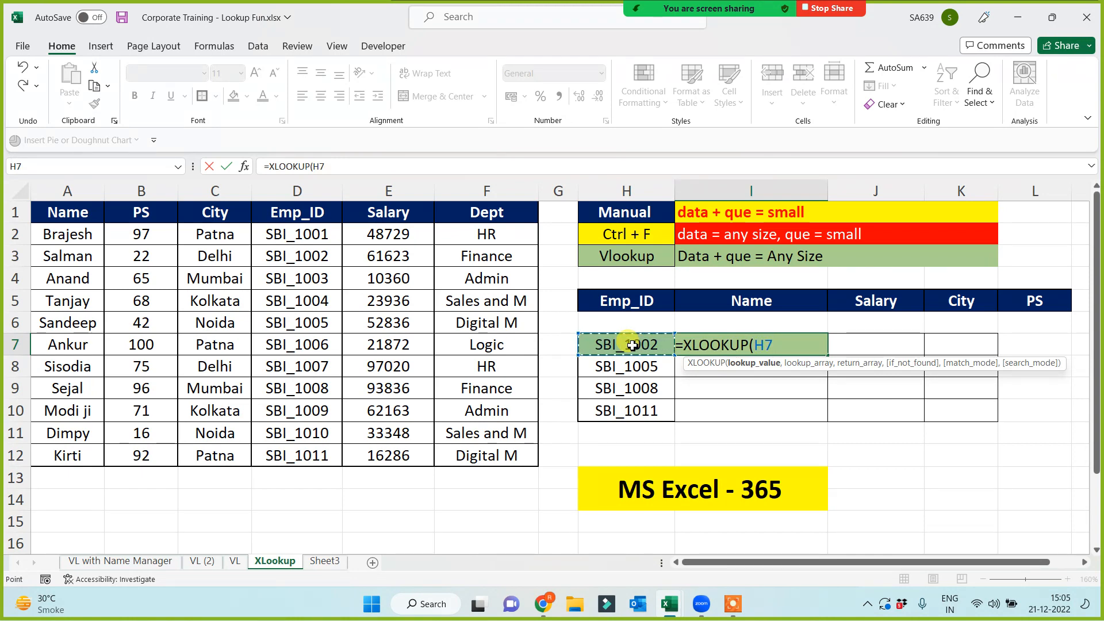
type(",")
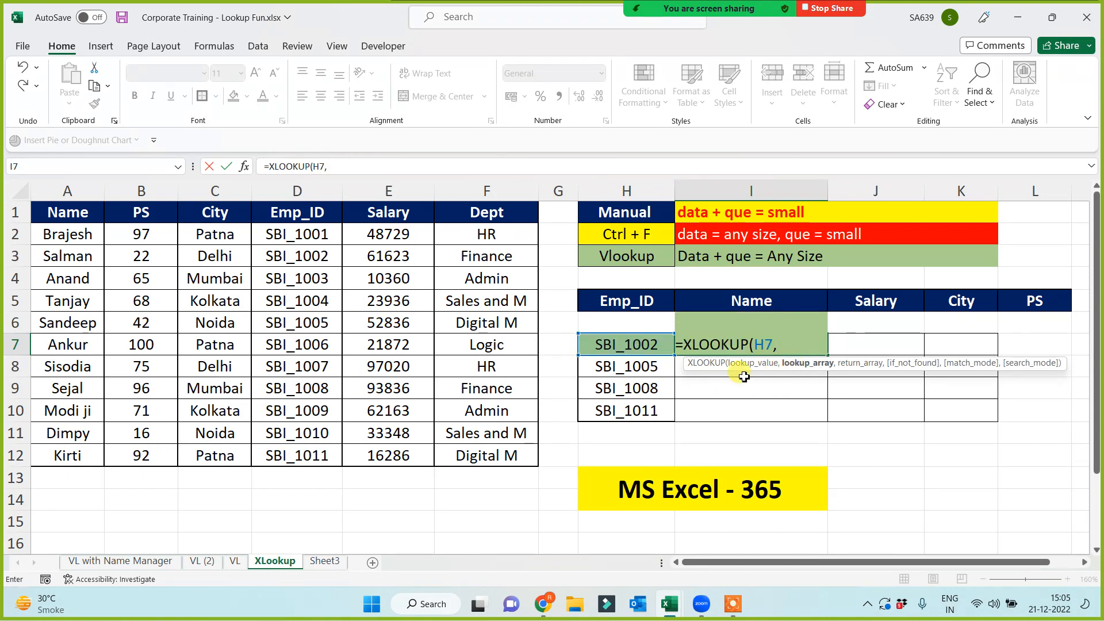
left_click(271, 214)
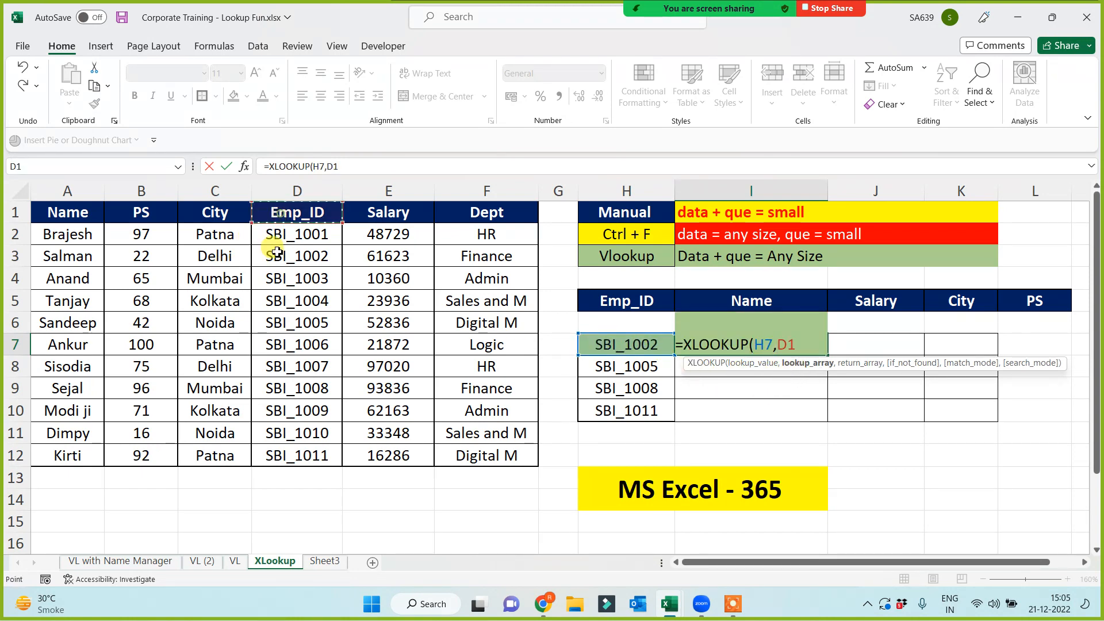
left_click_drag(277, 252, 282, 455)
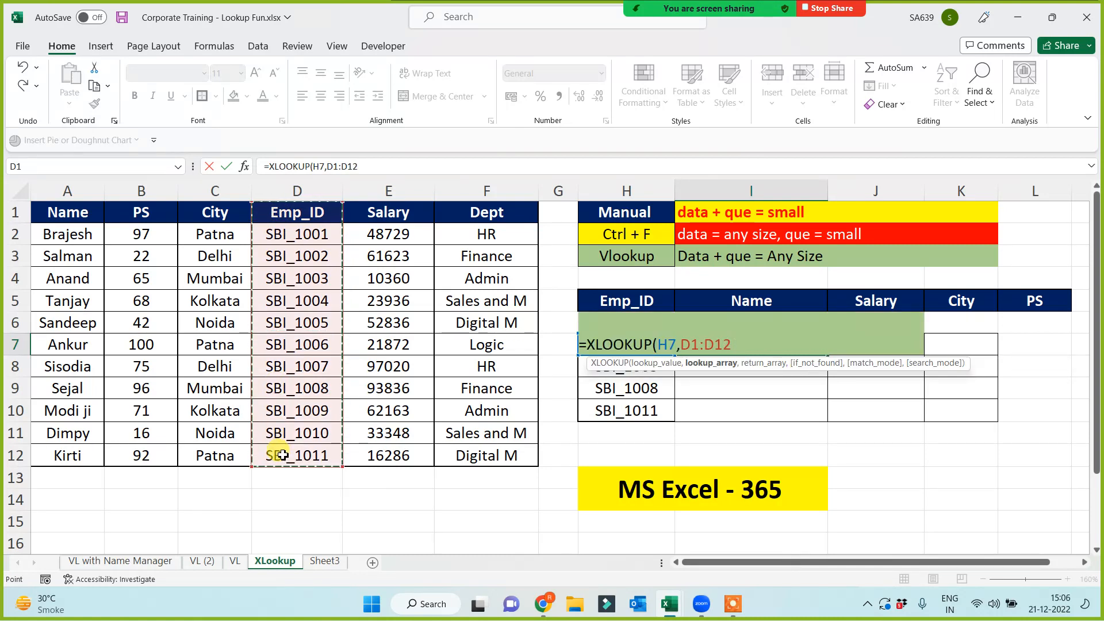
key("F4")
type(",")
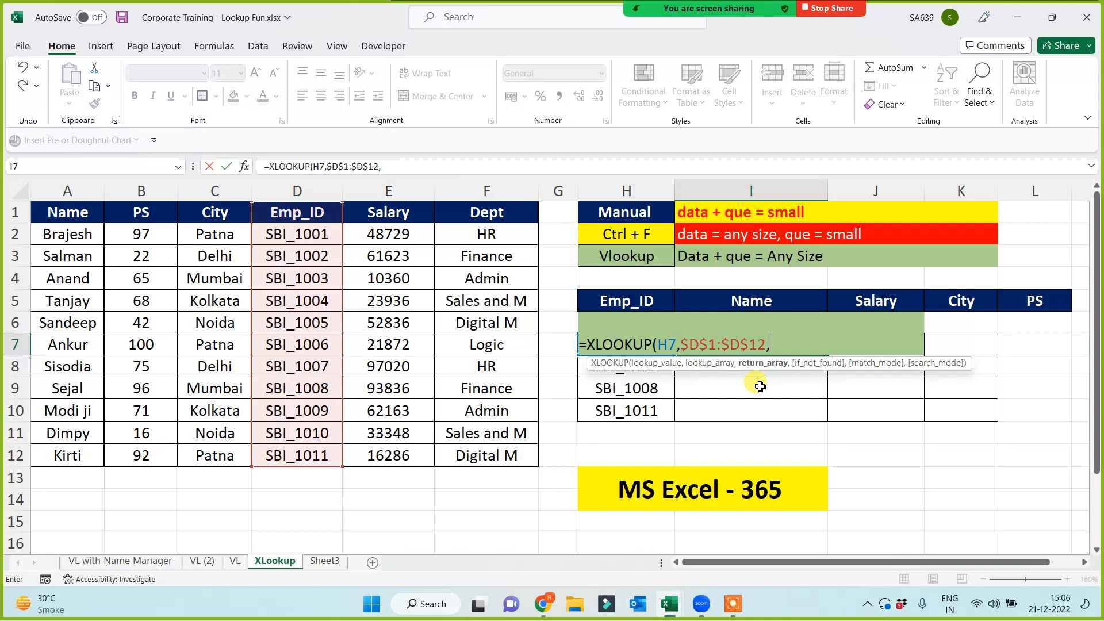
left_click_drag(80, 214, 61, 457)
key("F4")
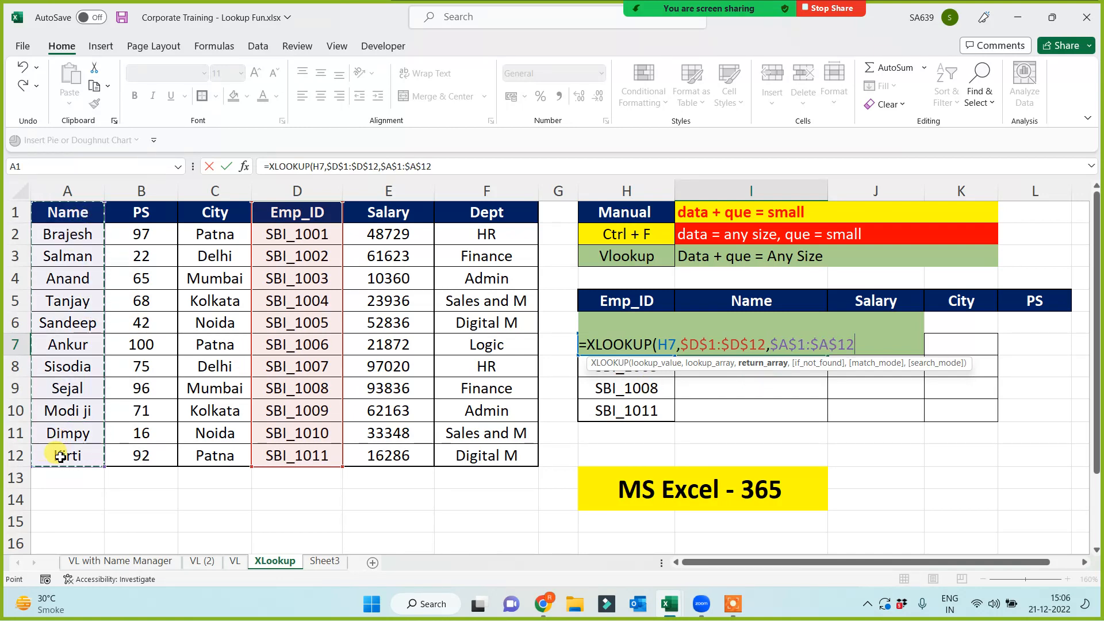
key("Return")
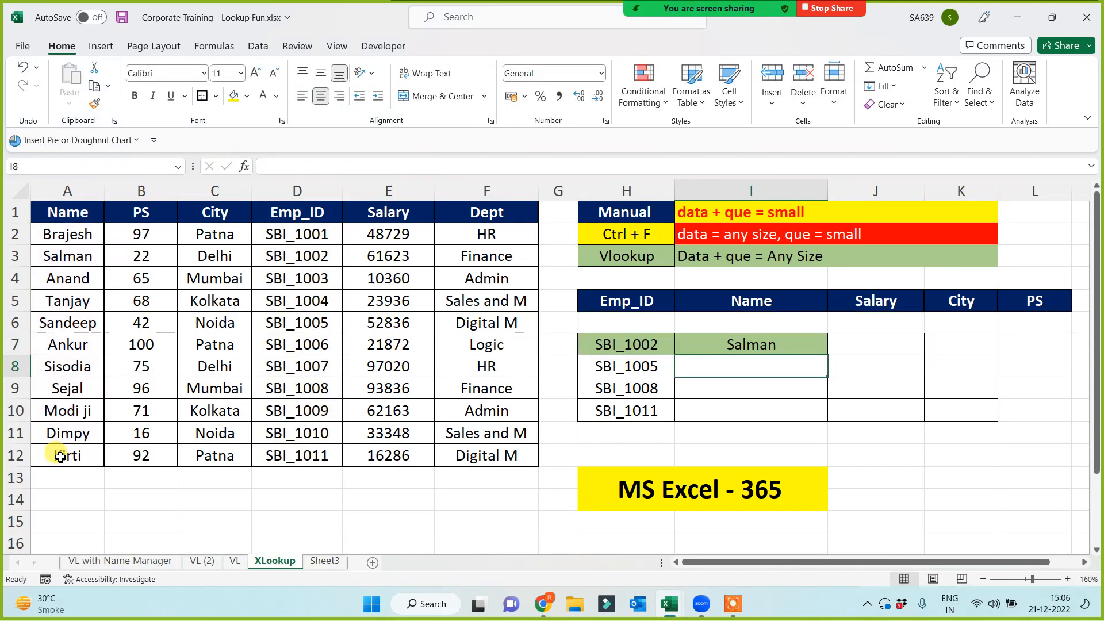
- Fill the Name XLOOKUP formula from I7 down to I10
left_click(762, 345)
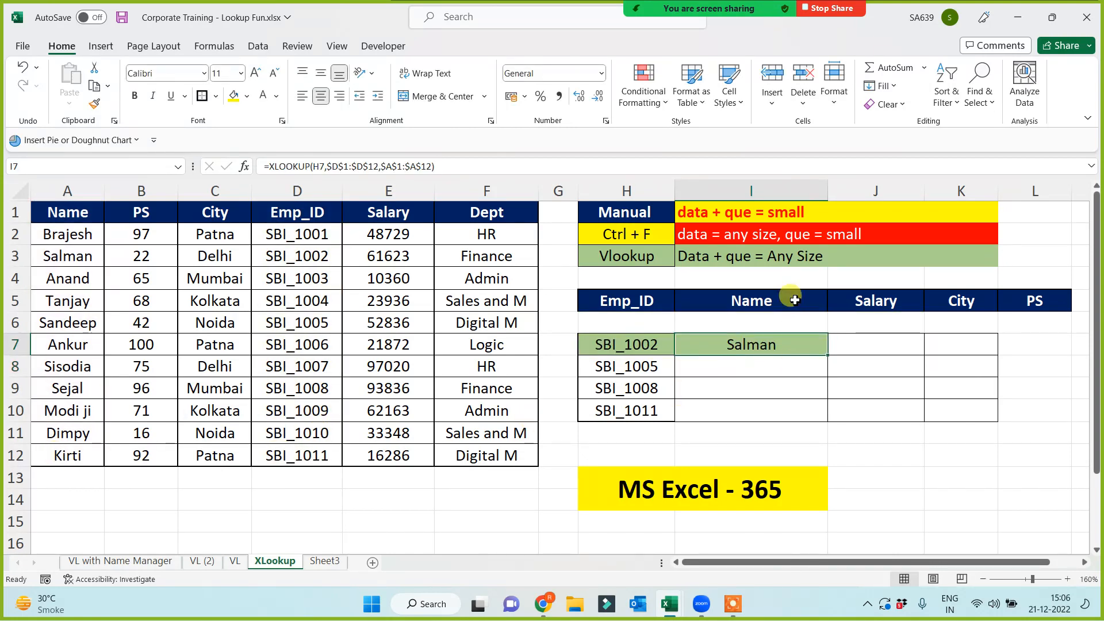
left_click_drag(827, 355, 815, 421)
left_click(880, 463)
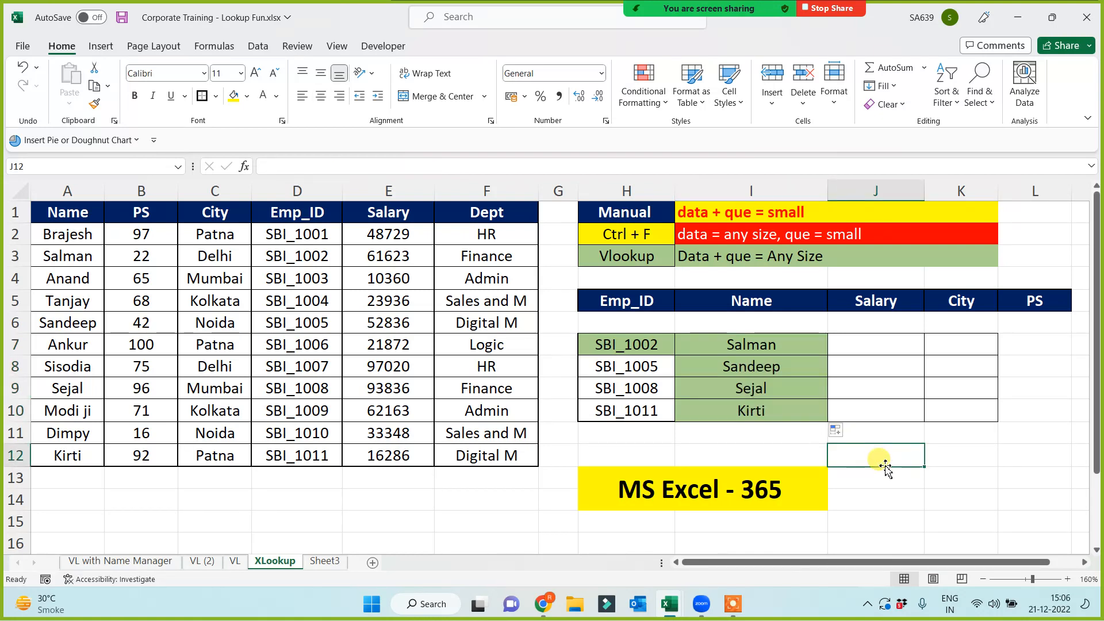
- Enter =XLOOKUP(H7,$D$1:$D$12,$E$1:$E$12) in cell J7 to look up the salary and fill it down to J10
left_click(880, 345)
type("=xl")
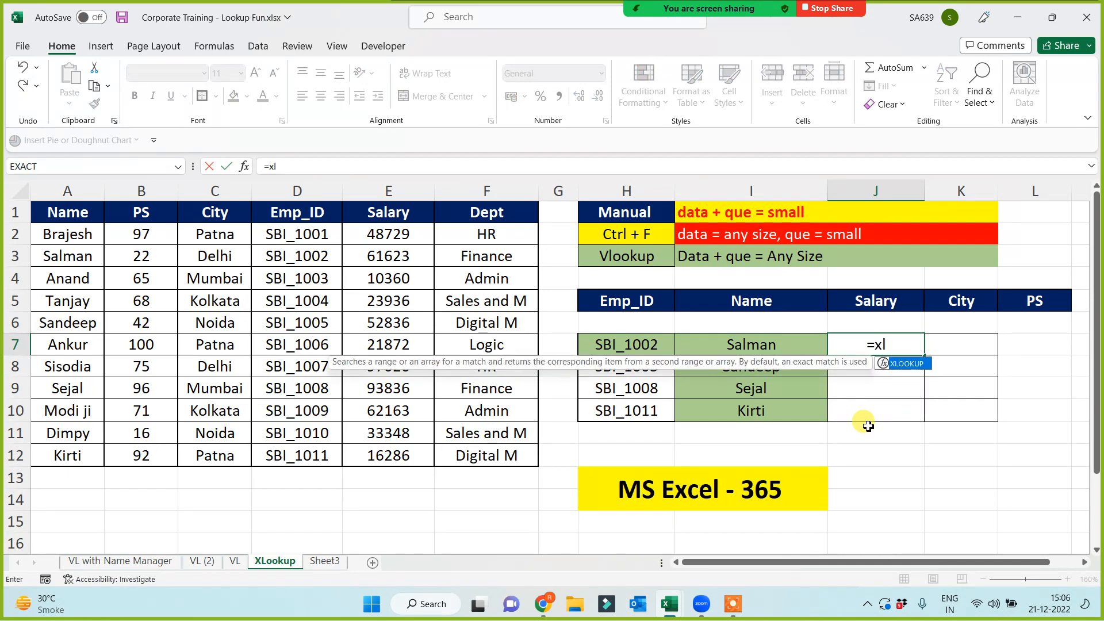
key("Tab")
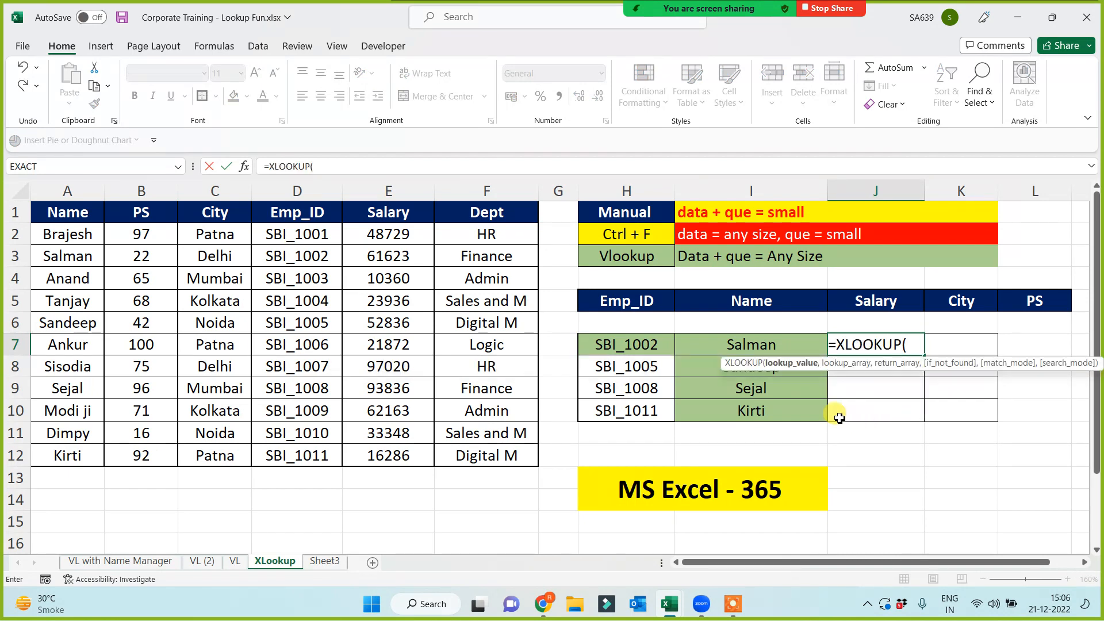
left_click(606, 344)
type(",")
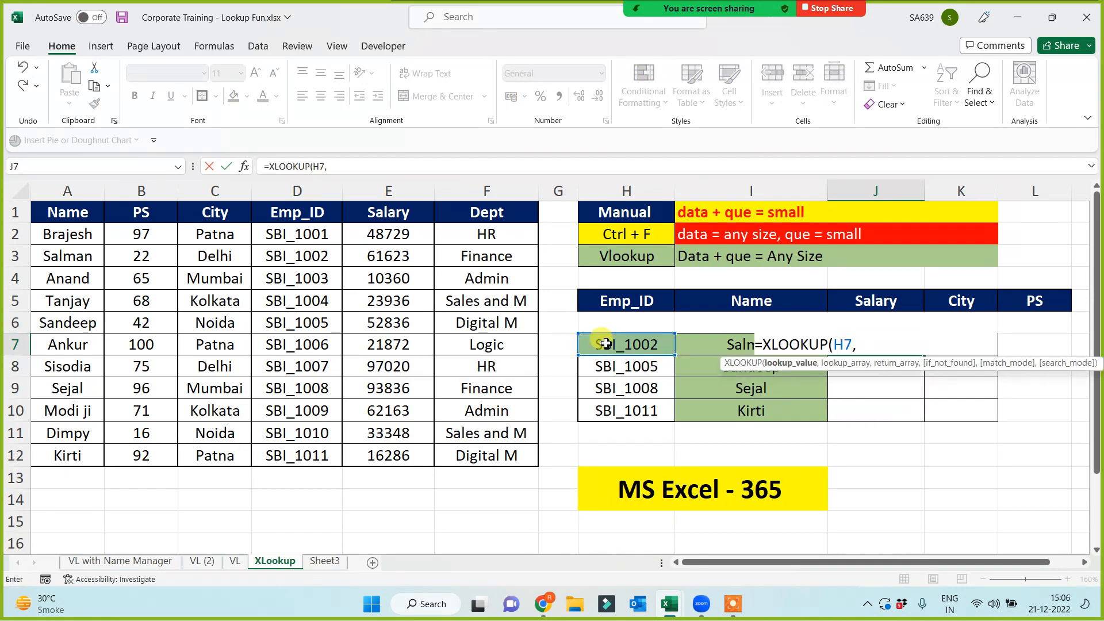
left_click(295, 213)
left_click_drag(297, 278, 289, 457)
key("F4")
type(",")
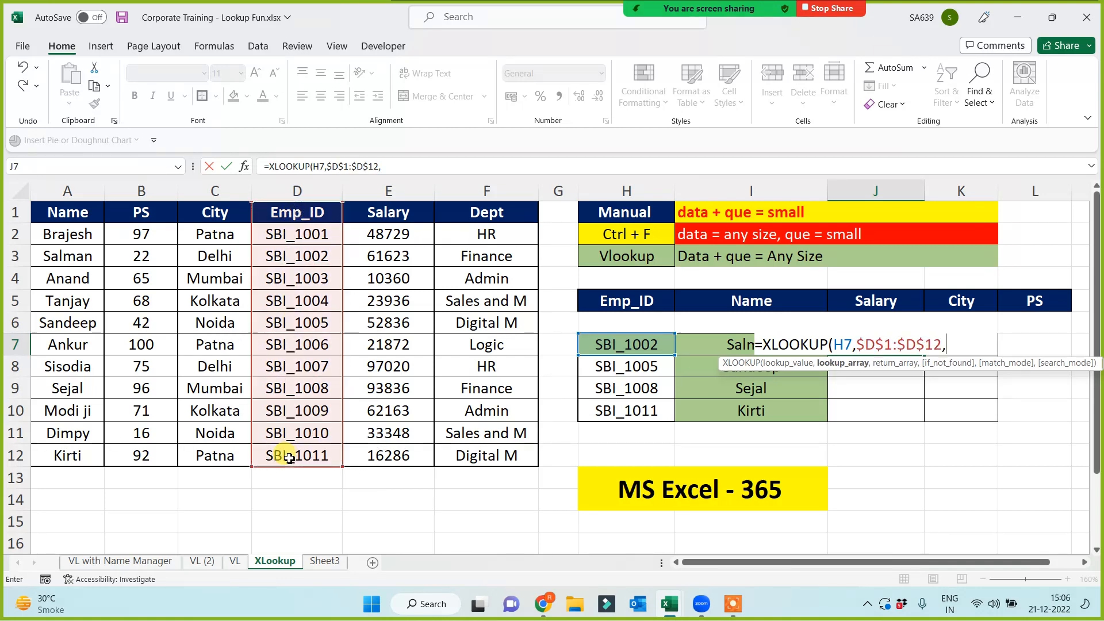
left_click(399, 212)
left_click_drag(400, 212, 379, 456)
key("F4")
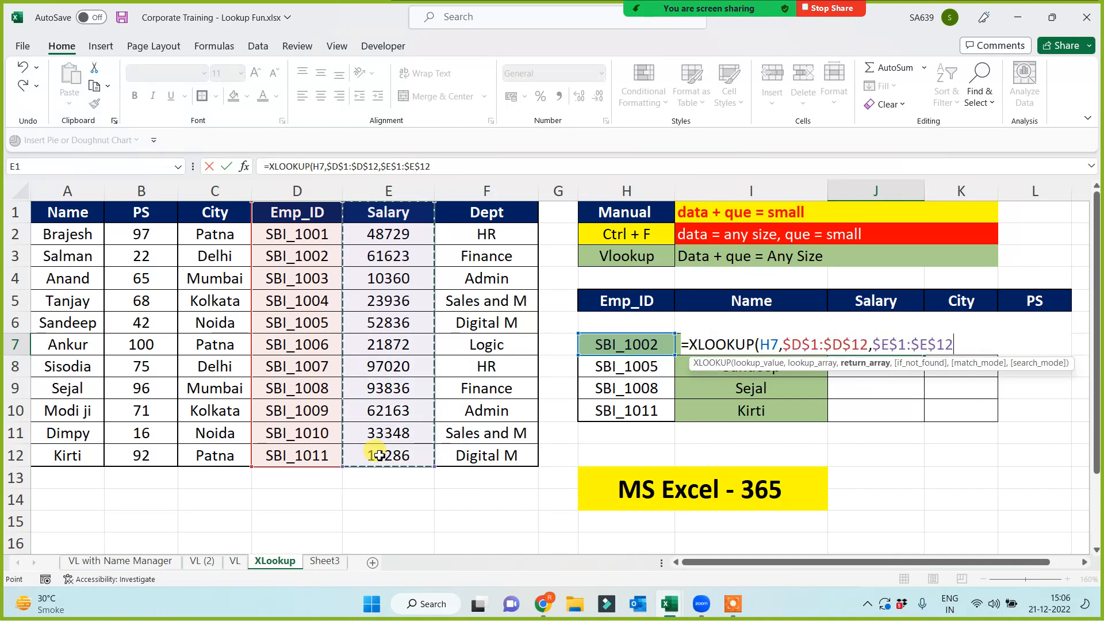
type(")")
key("Return")
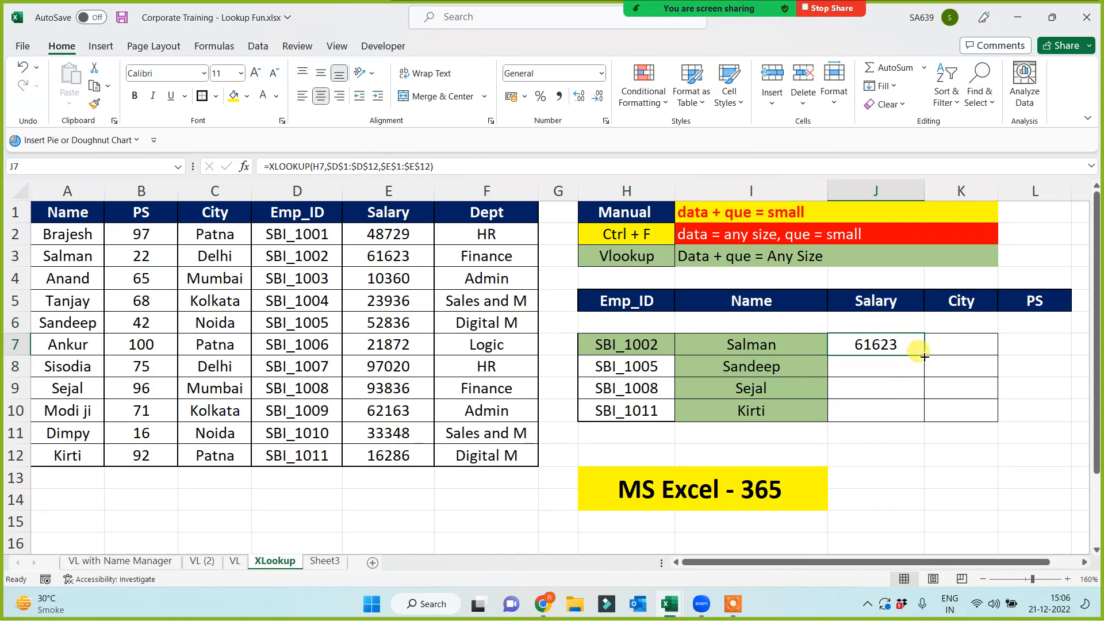
left_click_drag(923, 354, 913, 425)
left_click(893, 474)
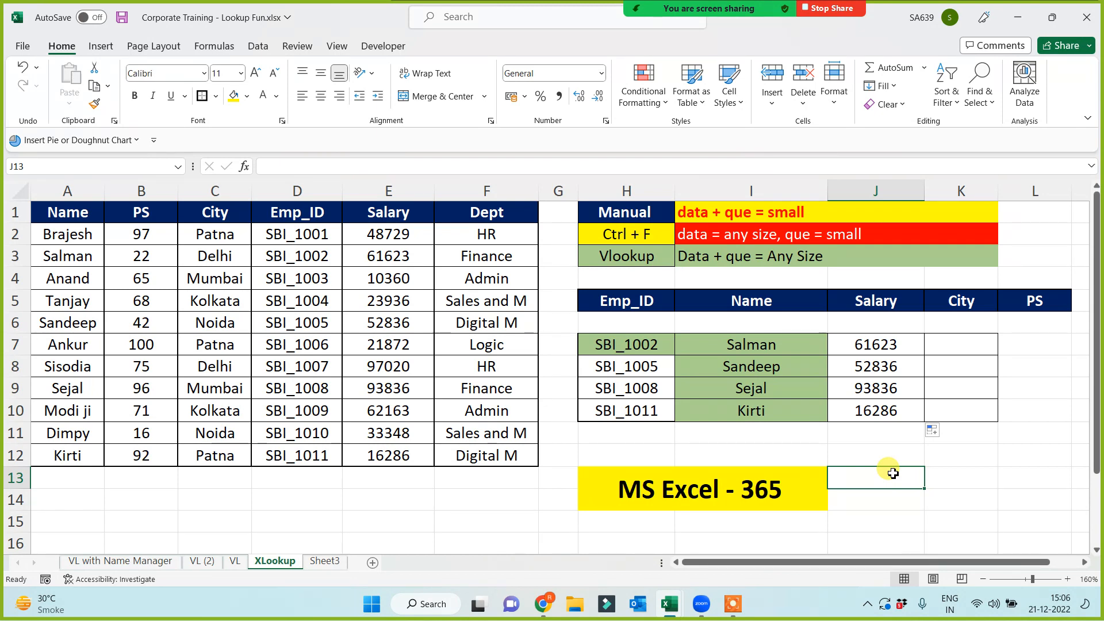
- Enter =XLOOKUP(H7,$D$1:$D$12,$C$1:$C$12) in cell K7 to look up the city and fill it down to K10
left_click(966, 343)
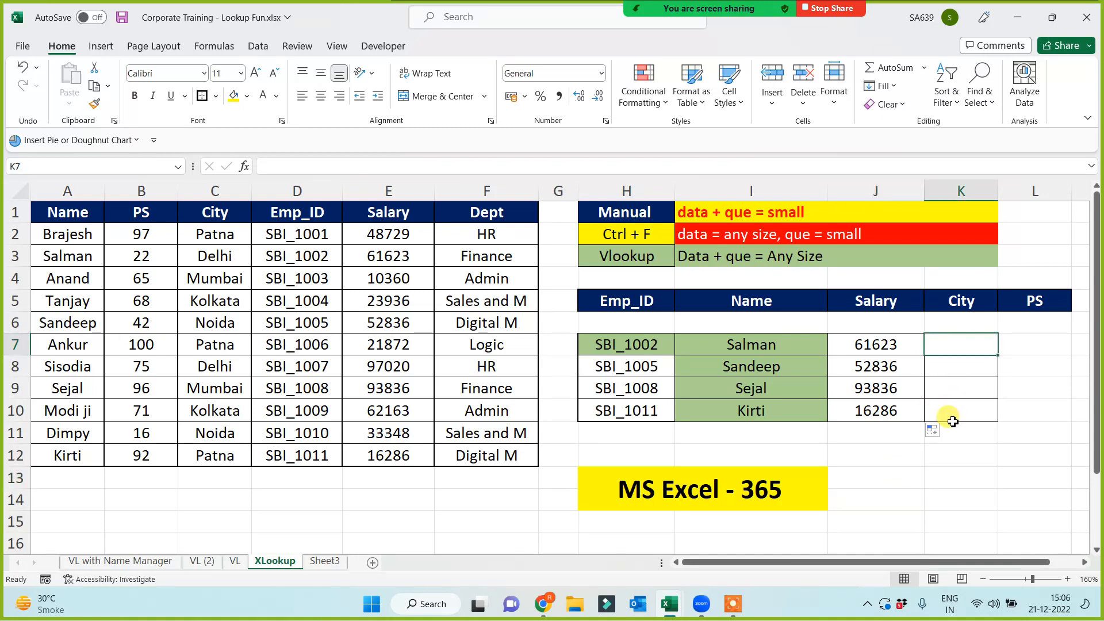
type("=xl")
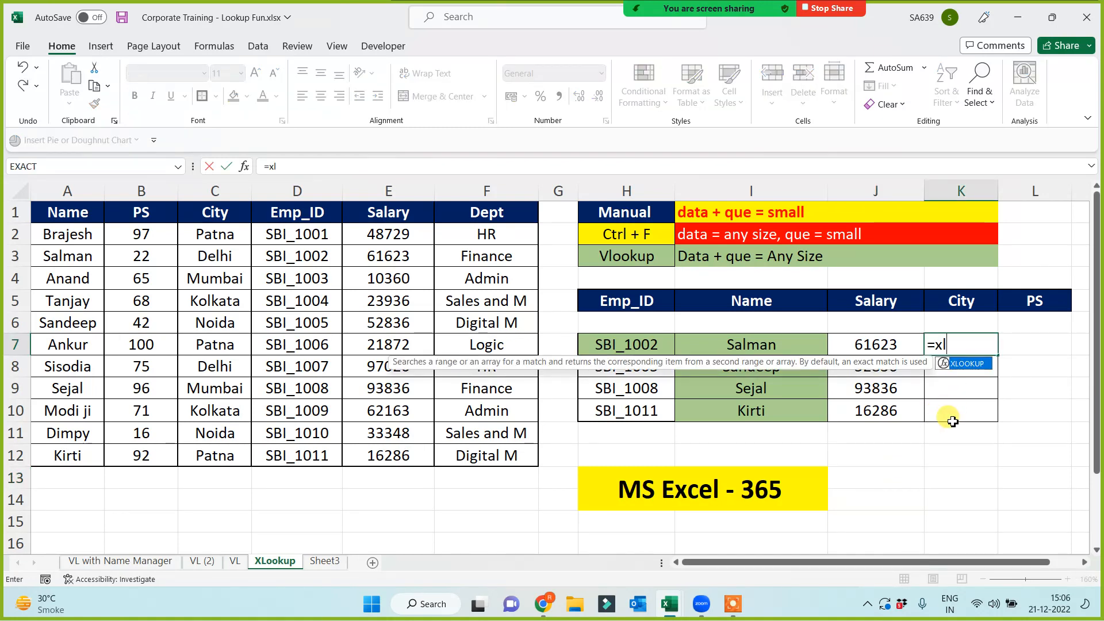
key("Tab")
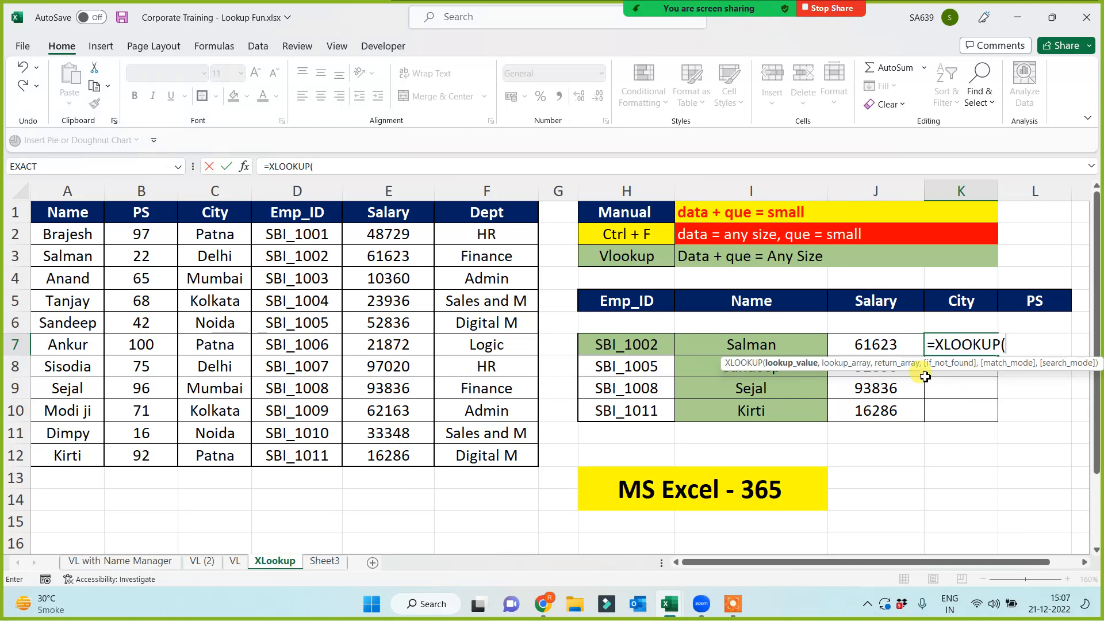
left_click(611, 348)
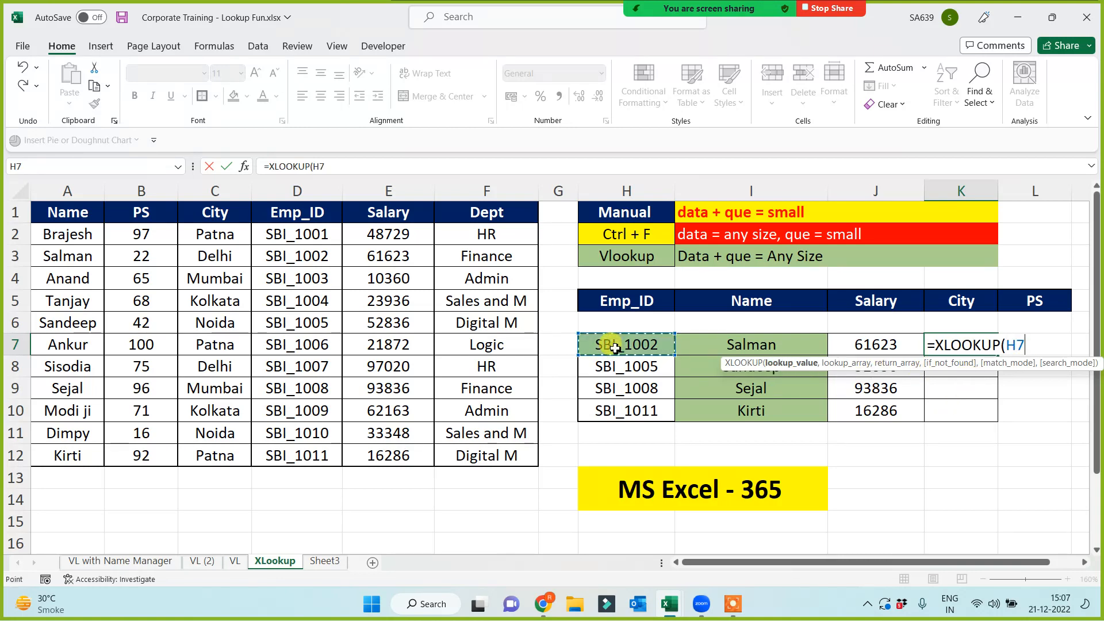
type(",")
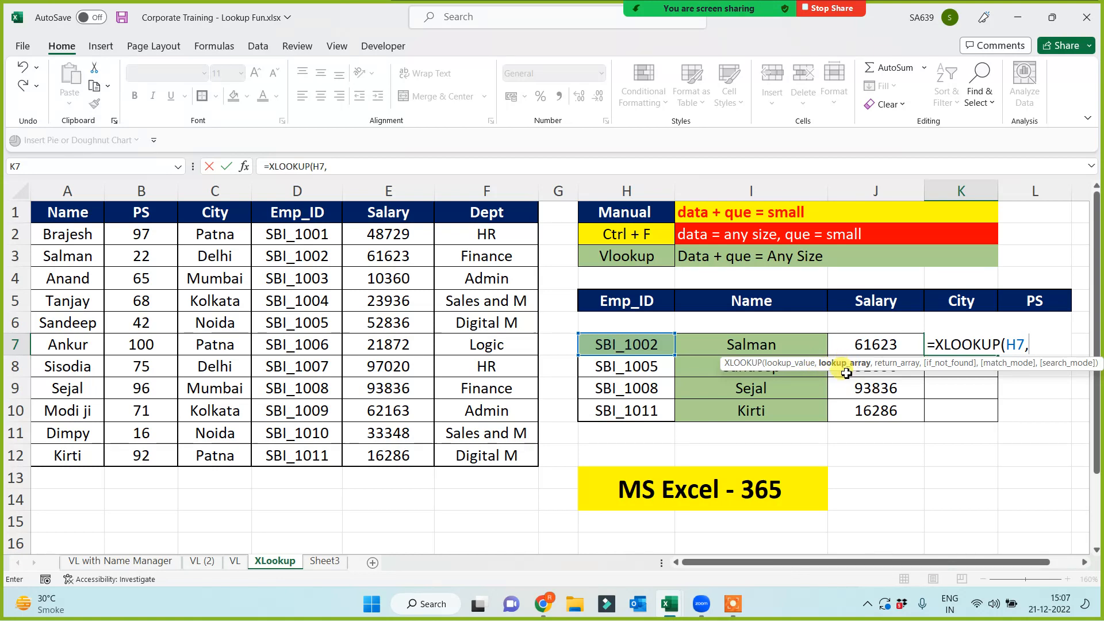
left_click_drag(290, 214, 285, 454)
key("F4")
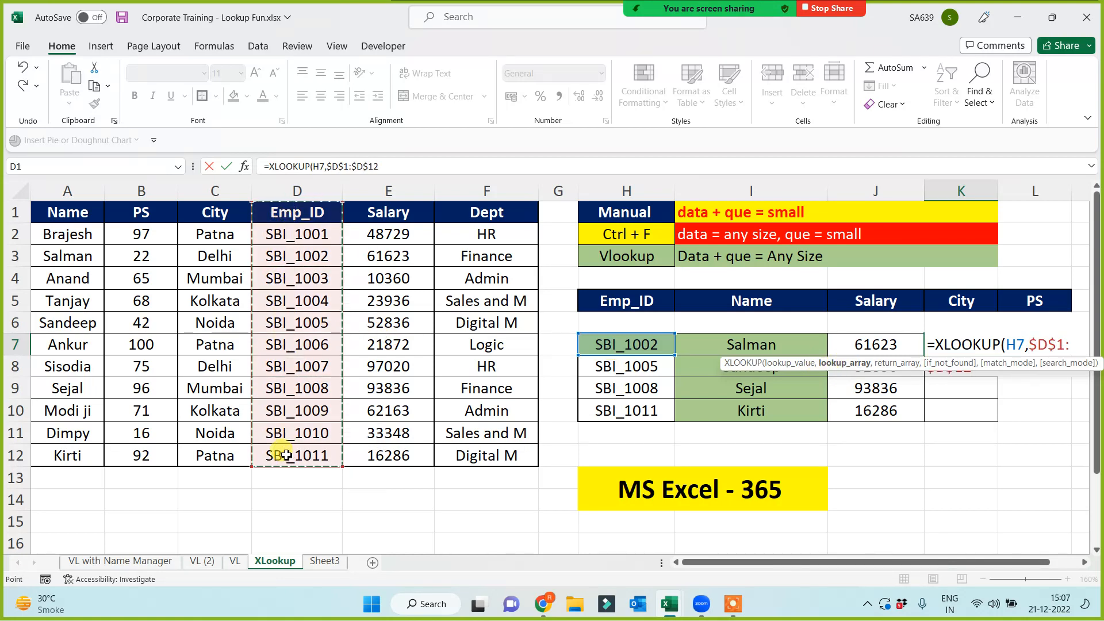
type(",")
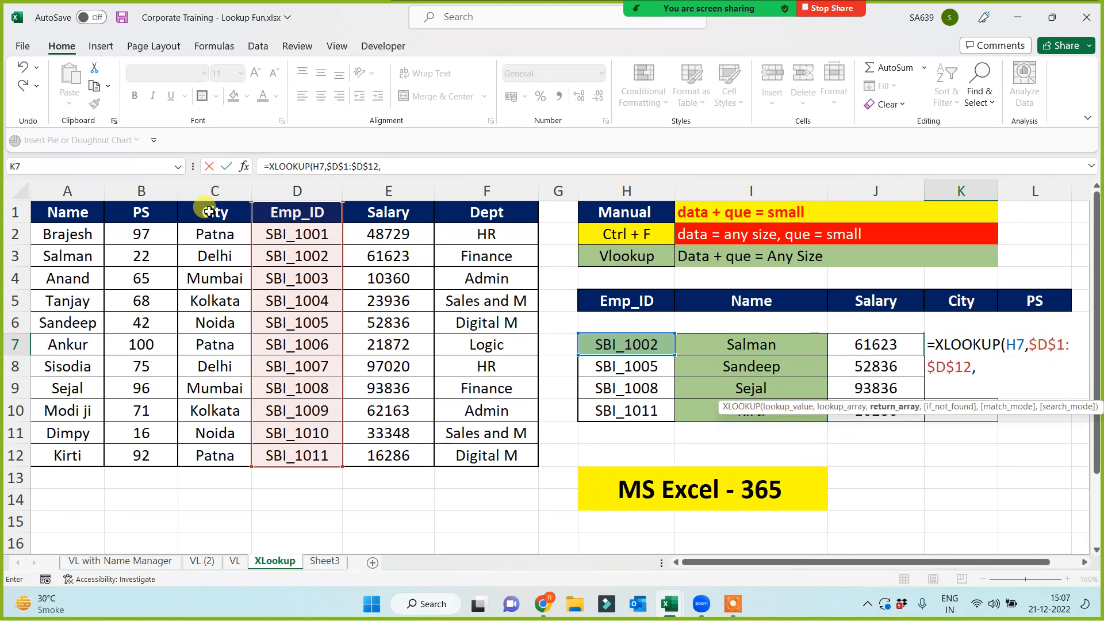
left_click_drag(209, 212, 203, 460)
key("F4")
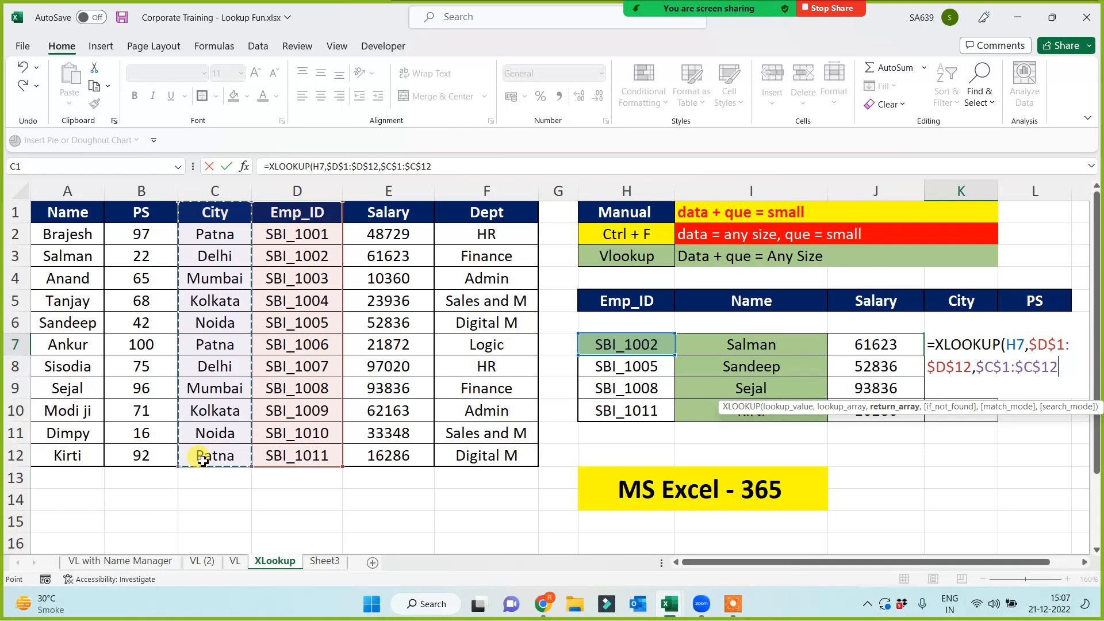
type(")")
key("Return")
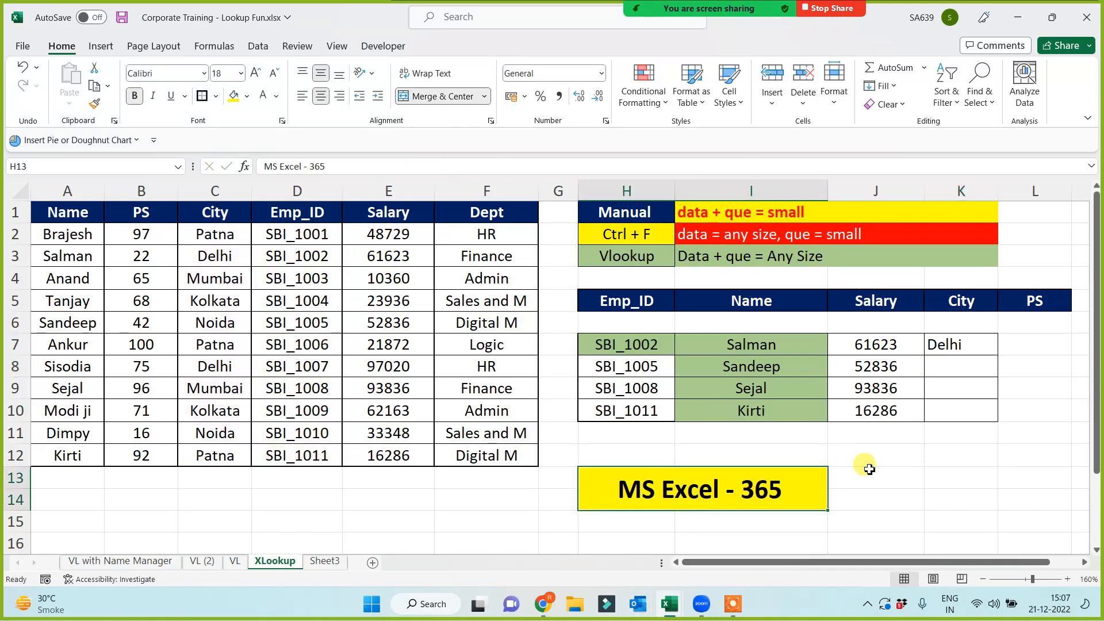
left_click(967, 340)
left_click_drag(996, 355, 976, 426)
- Add a border around the merged MS Excel - 365 note in H13
left_click(651, 502)
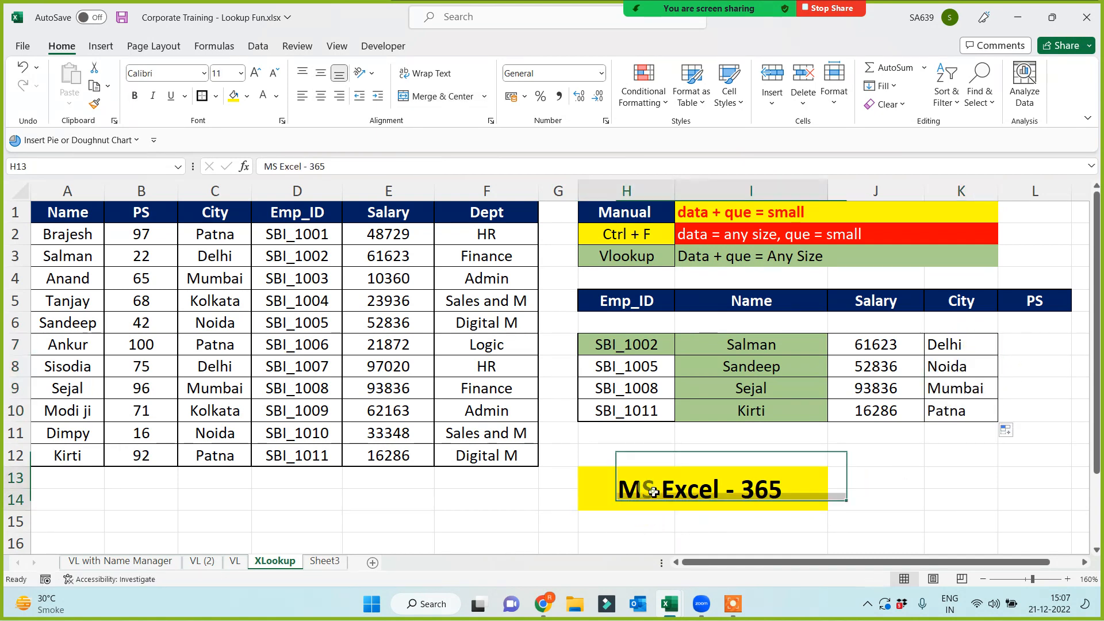
left_click(205, 99)
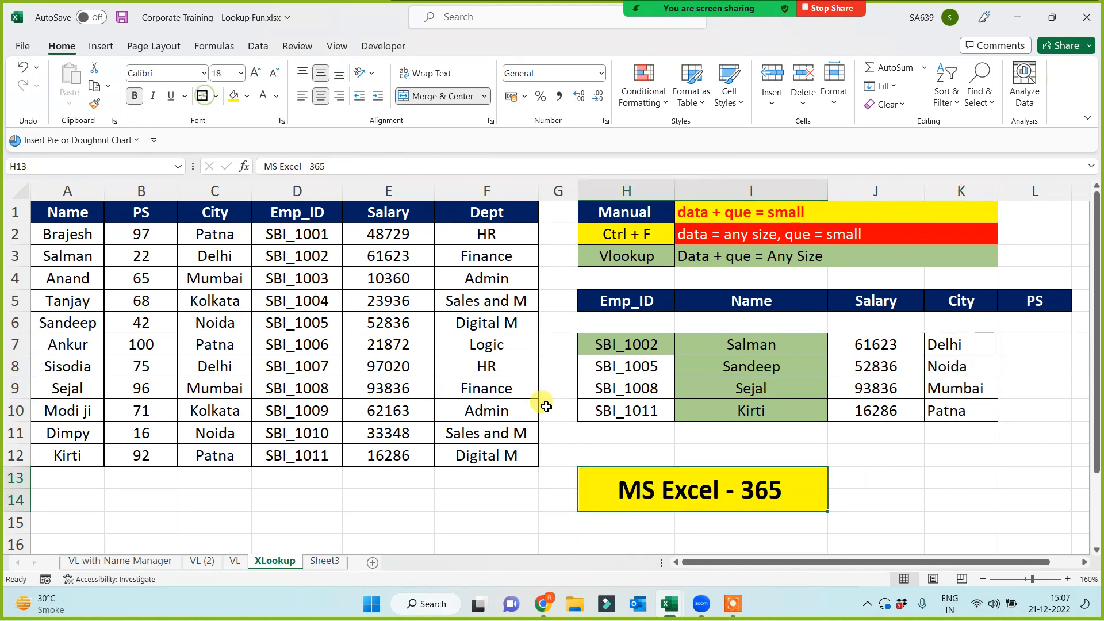
left_click(613, 522)
left_click(672, 507)
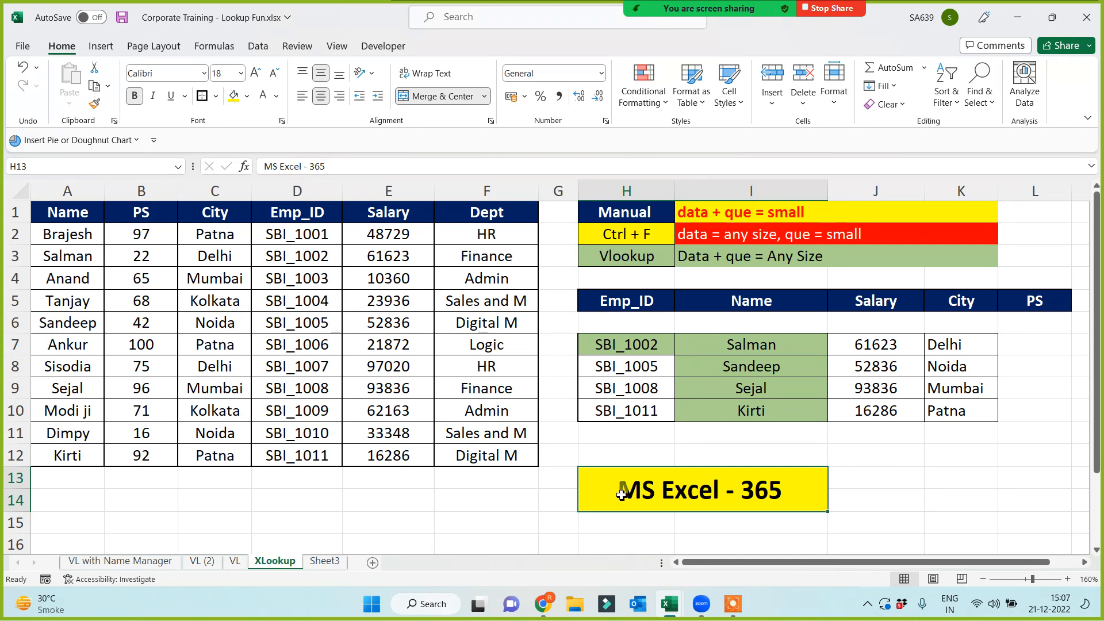
left_click(481, 515)
left_click(480, 503)
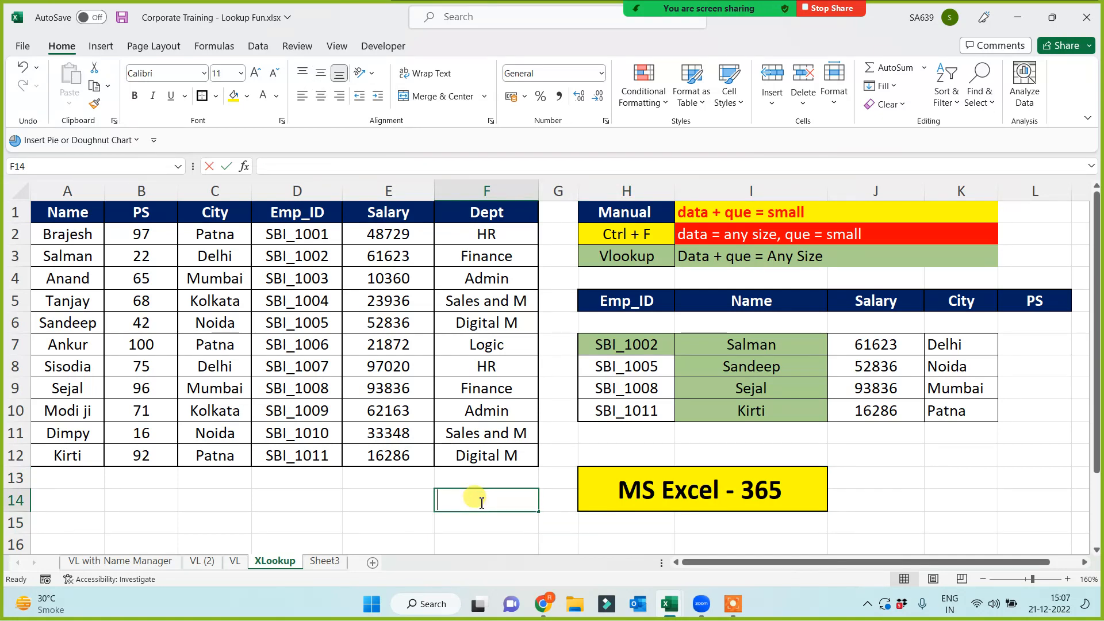
type("=xl")
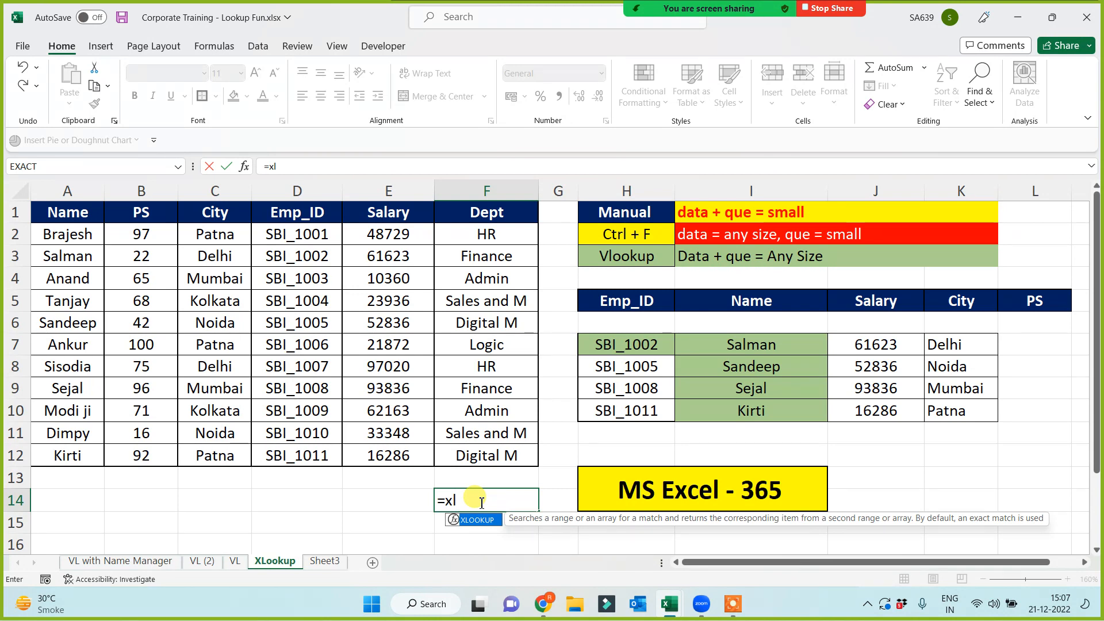
key("BackSpace")
key("Escape")
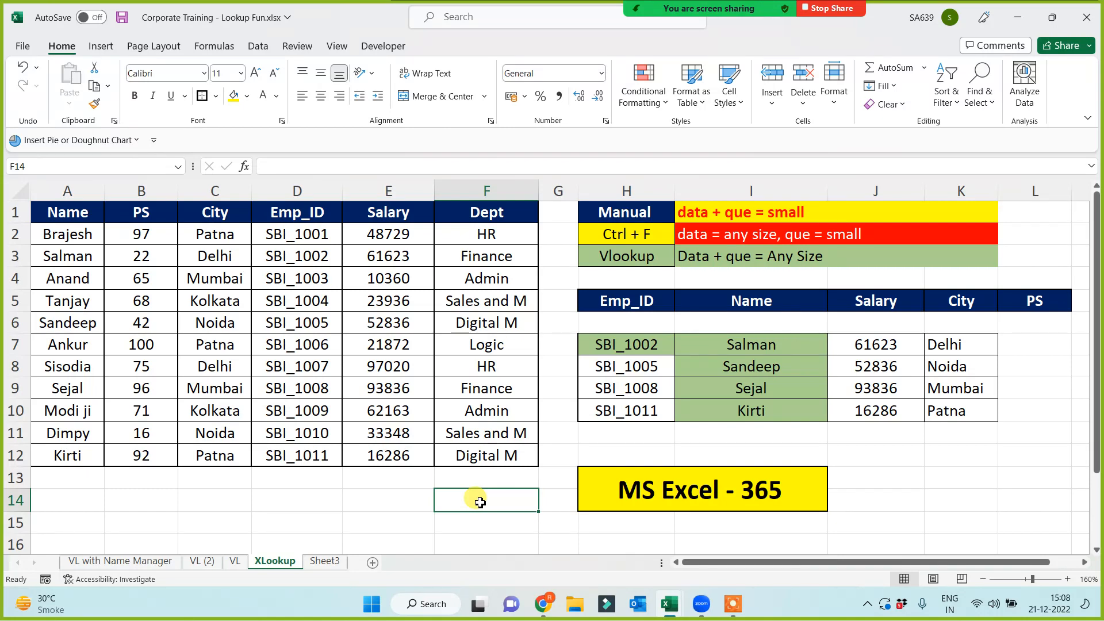
left_click(598, 491)
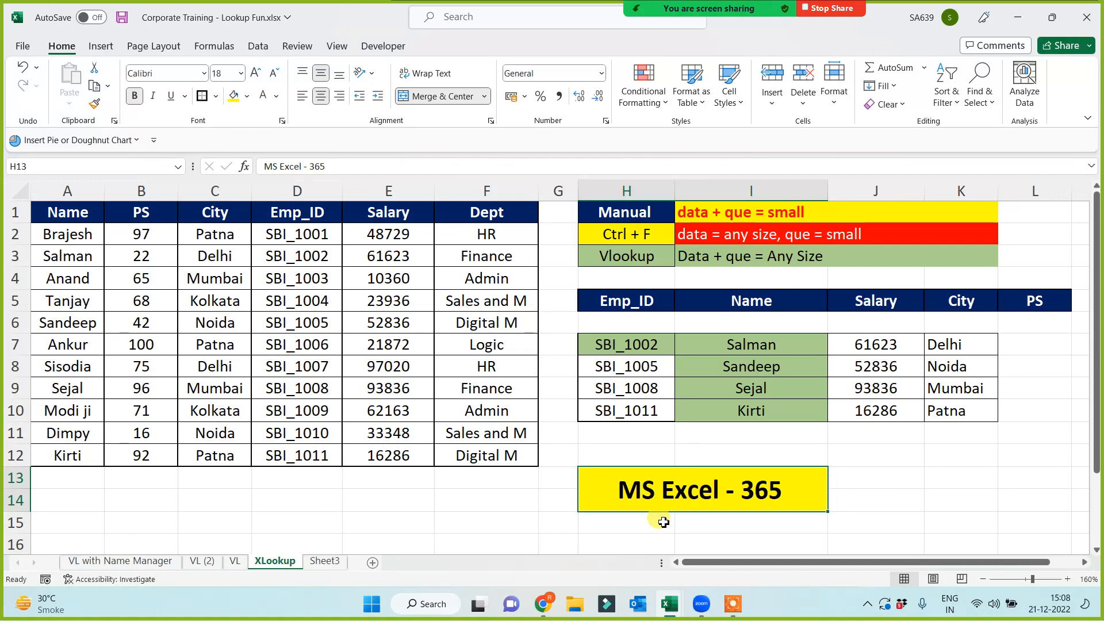
left_click_drag(658, 523, 700, 543)
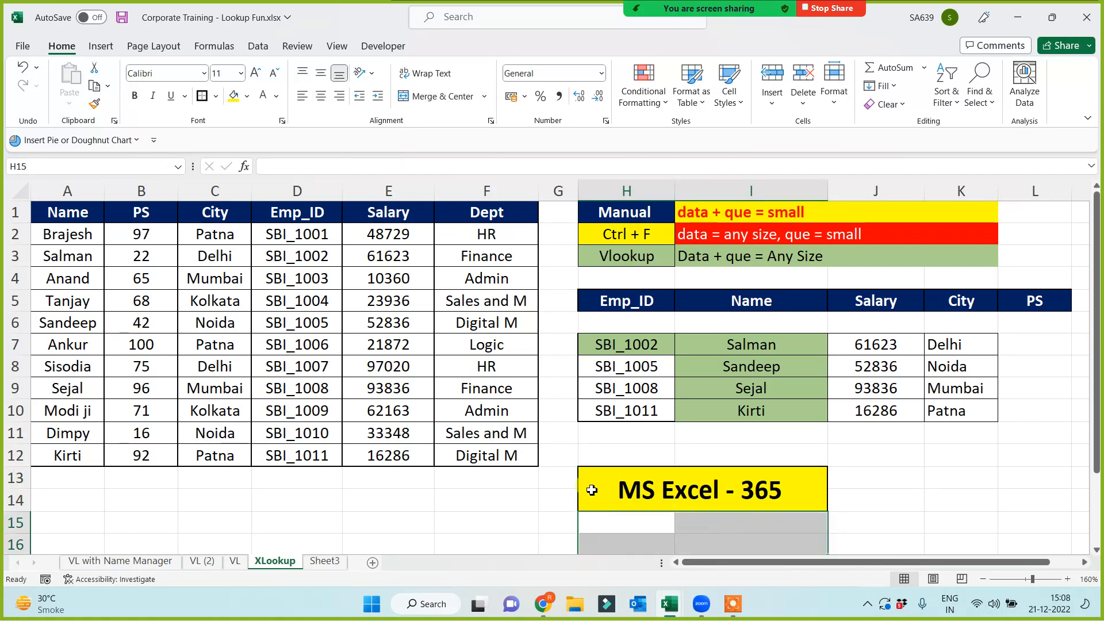
left_click(637, 356)
left_click(519, 499)
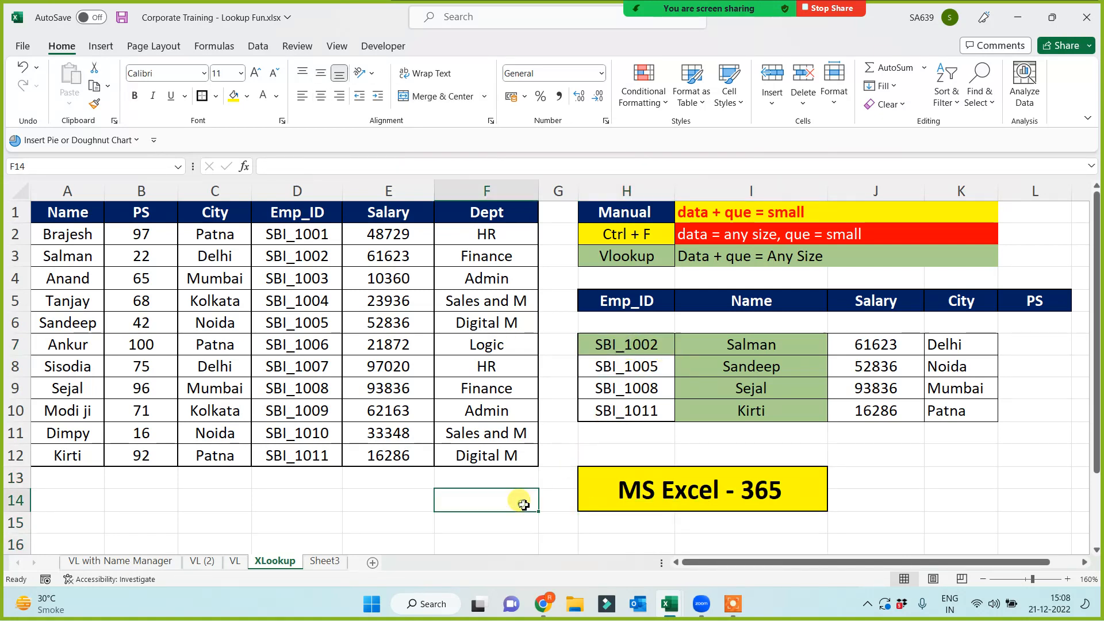
left_click(634, 476)
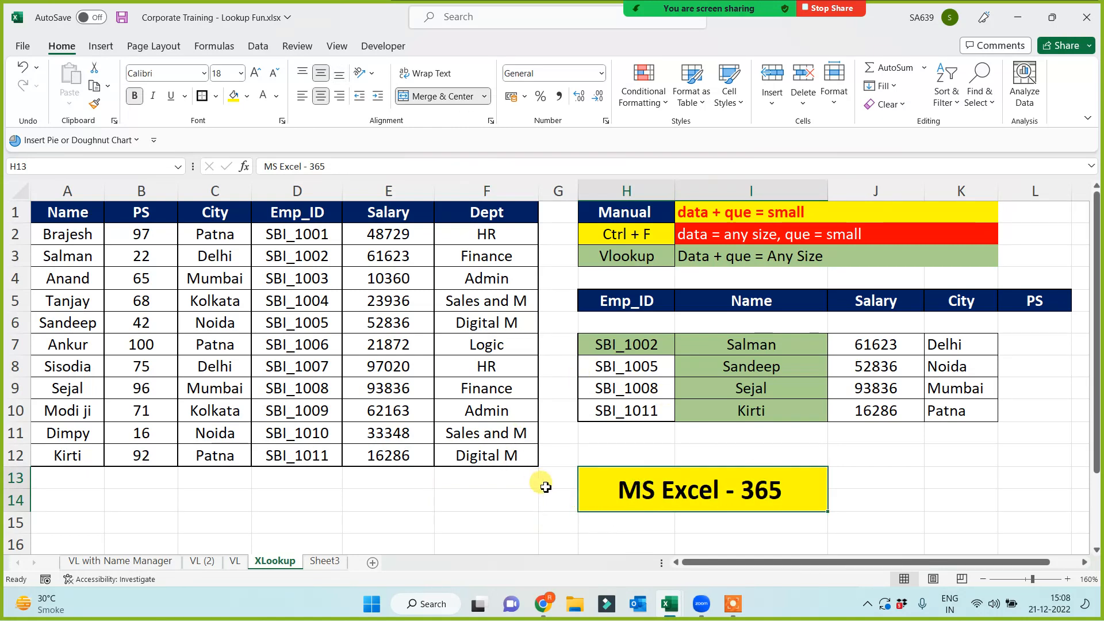
left_click(645, 528)
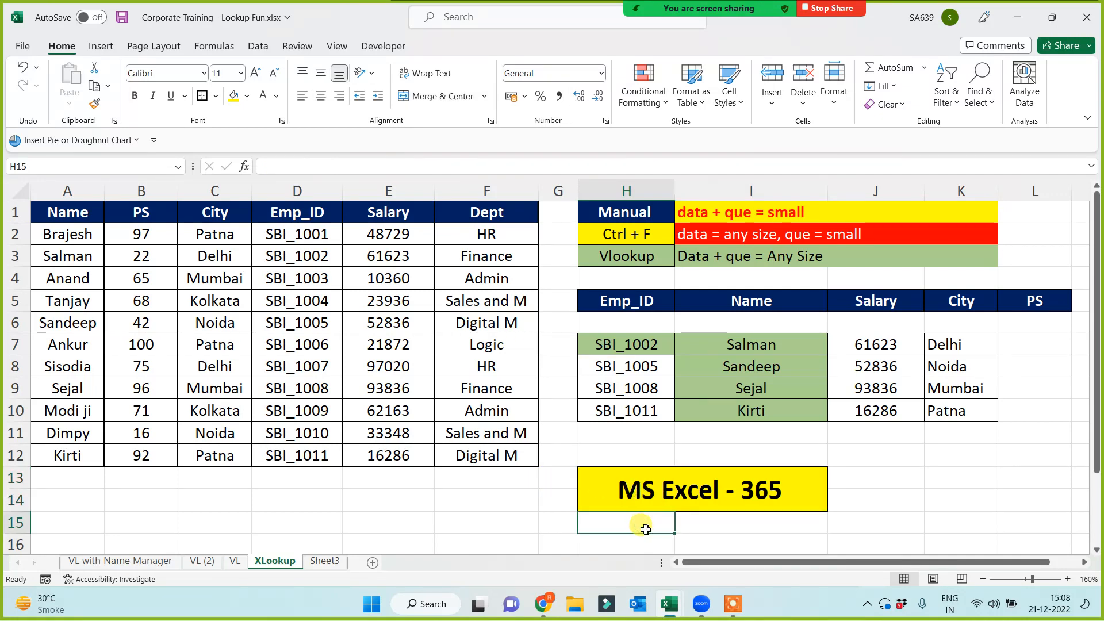
left_click(679, 492)
- Enter 4800 in cell I16 below the MS Excel - 365 note
scroll(661, 527, "down", 1)
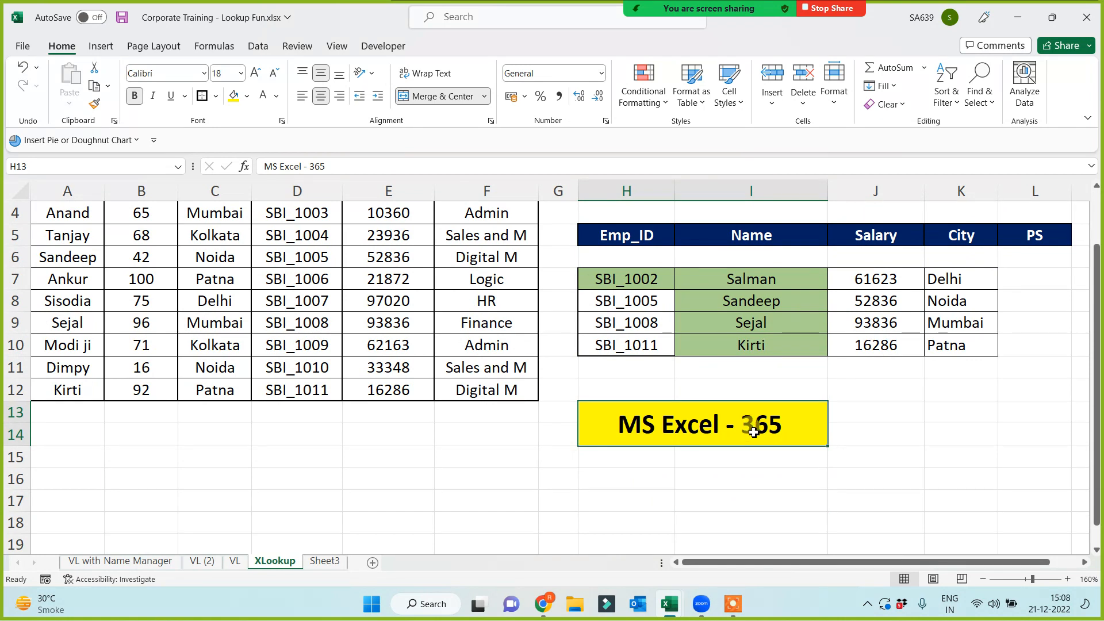
left_click(736, 480)
type("4800")
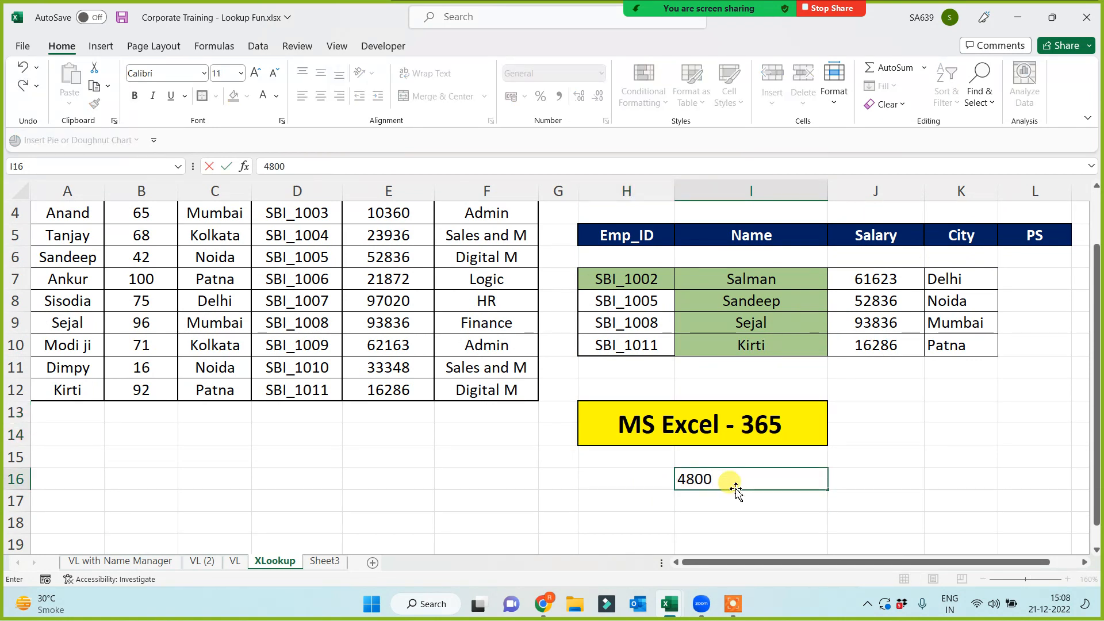
key("Return")
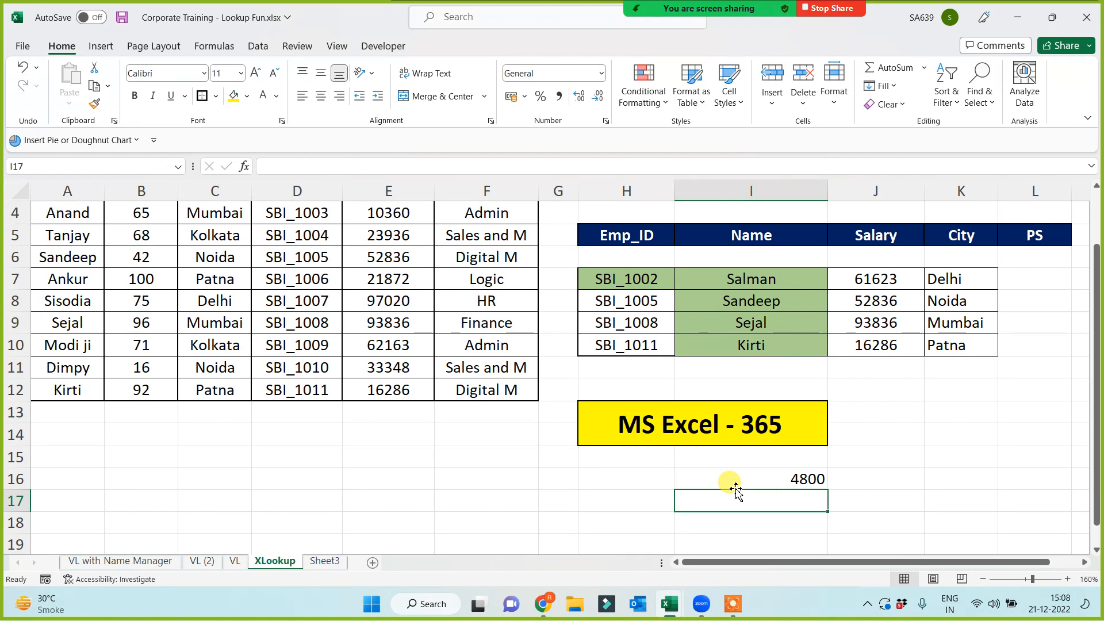
- Write the note 699/- (5 per) in cell I17 and clear that cell again
type("699/- (5 per")
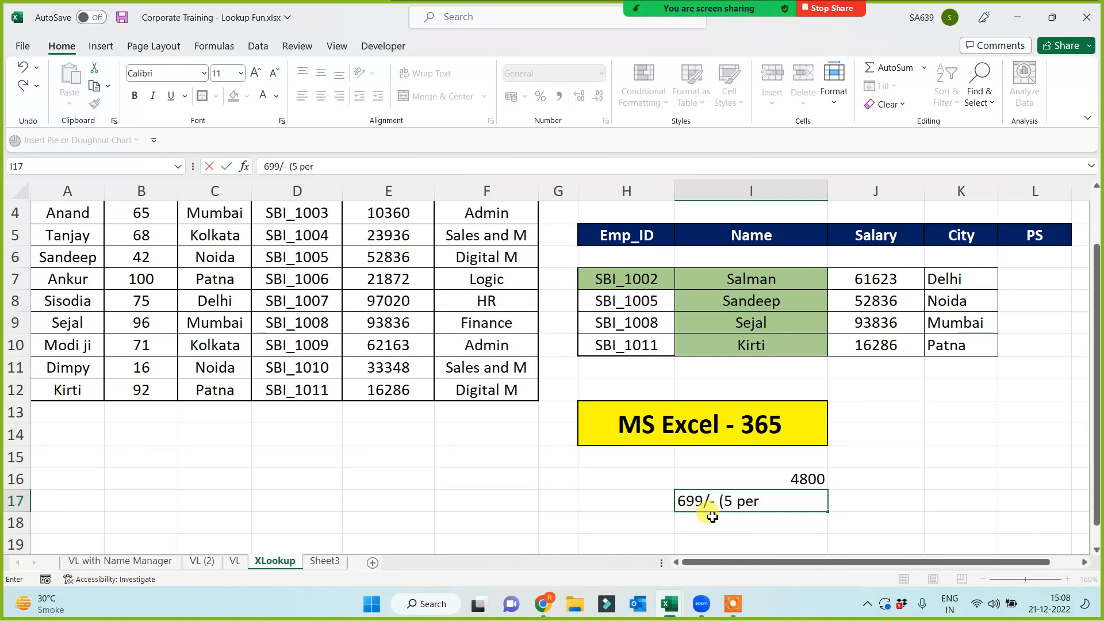
key("Return")
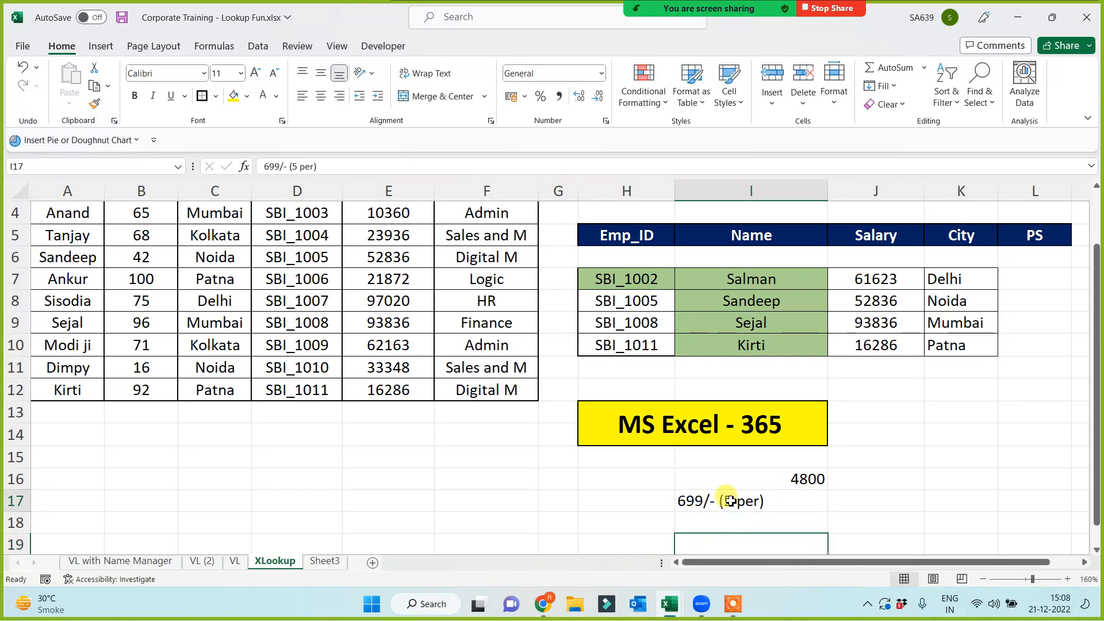
key("Up")
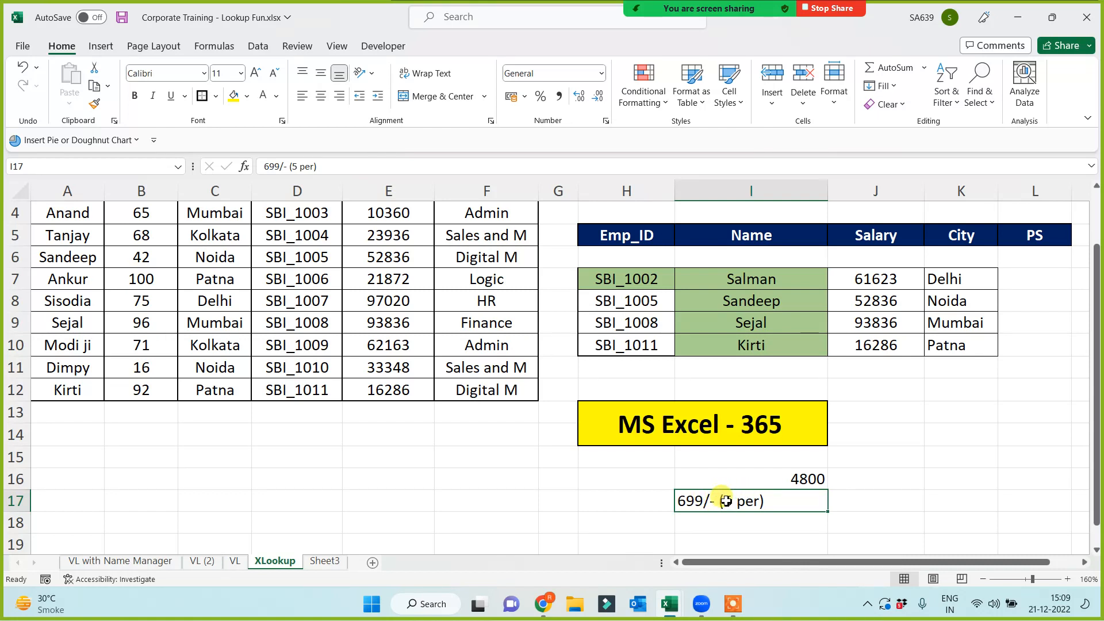
key("Delete")
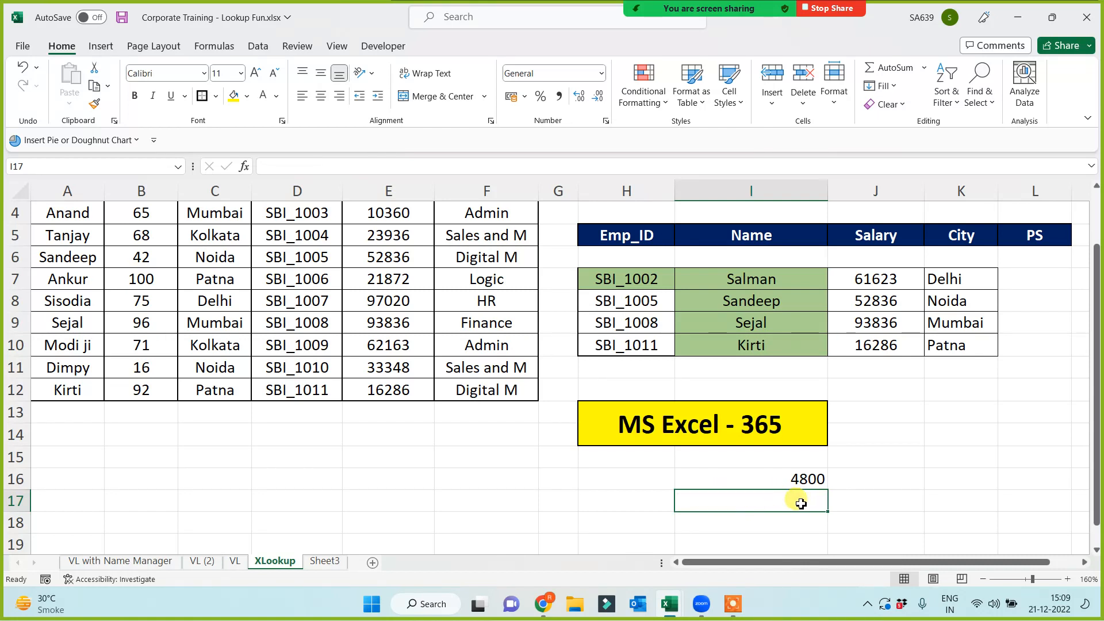
- Switch to Chrome and search Google for office 365 in a new tab
left_click(543, 605)
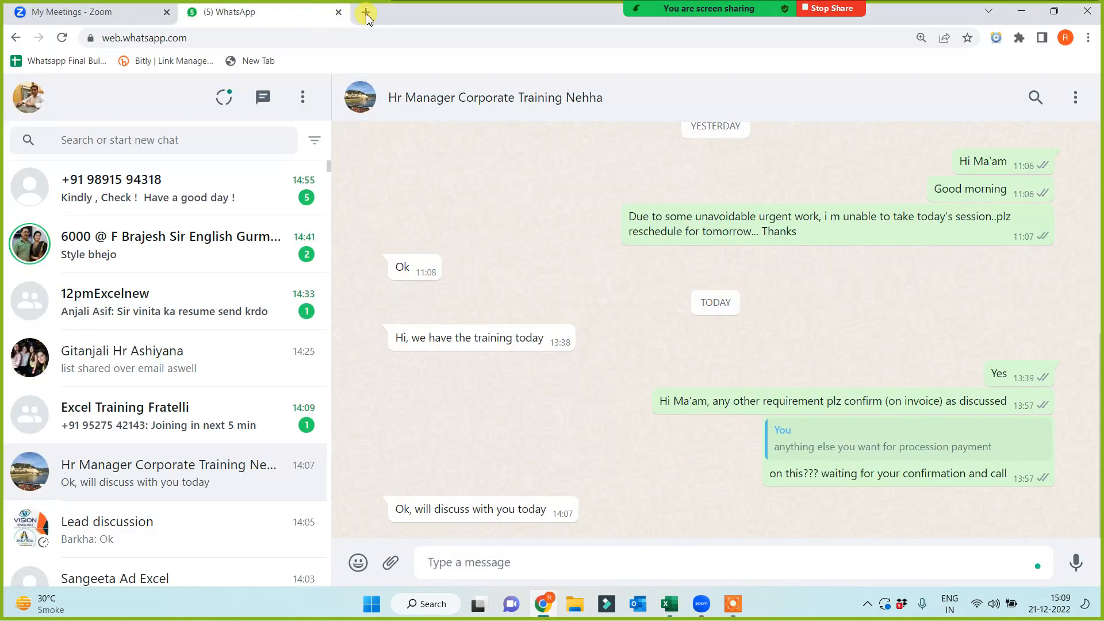
left_click(367, 12)
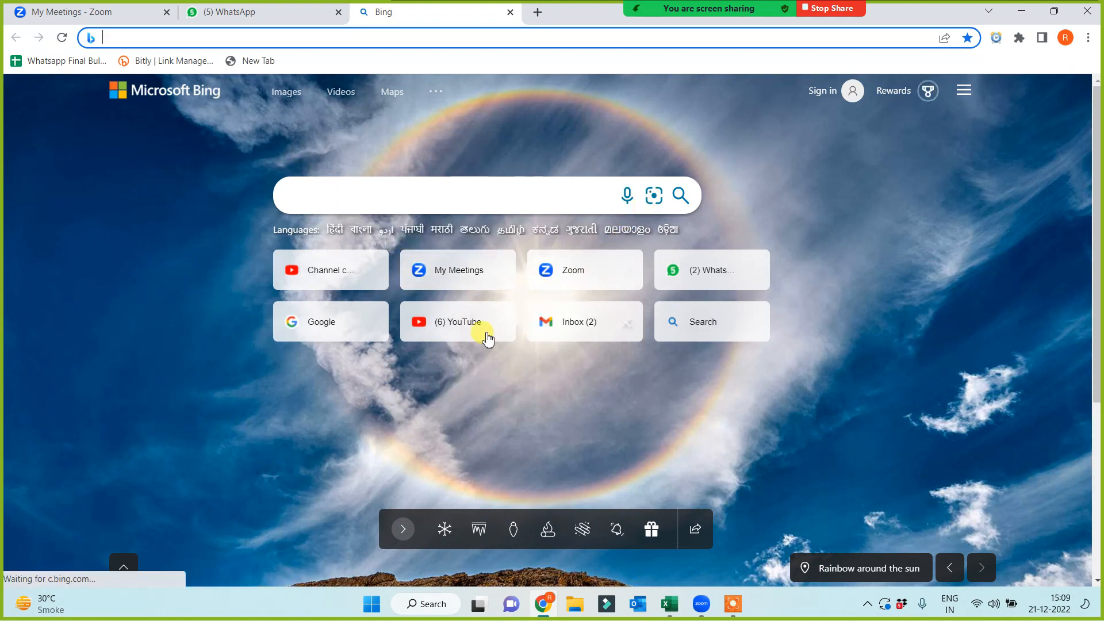
left_click(336, 322)
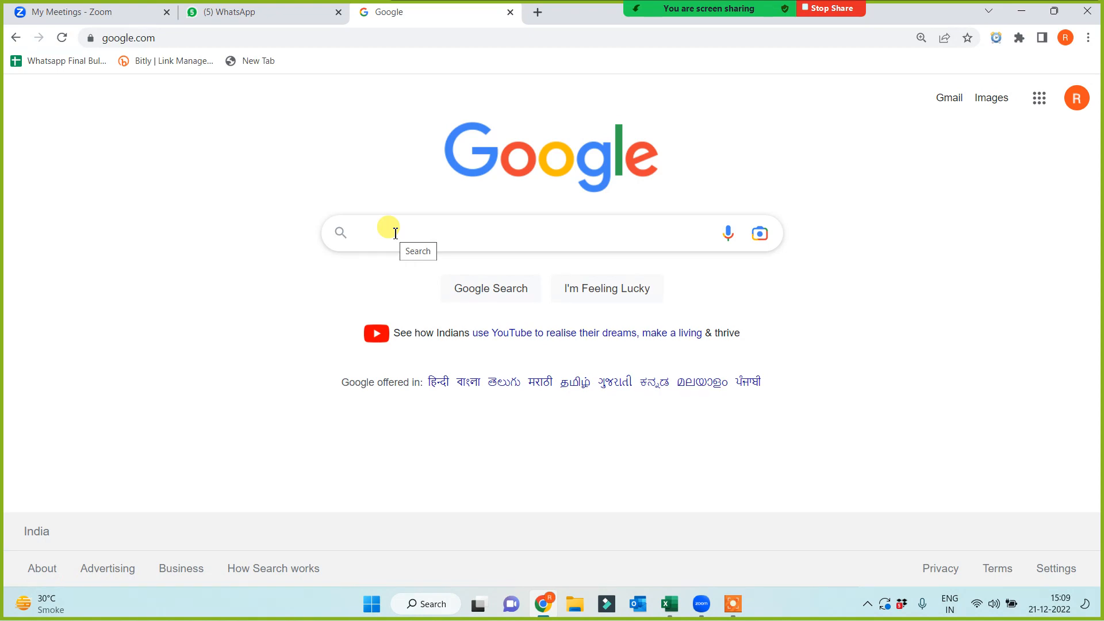
type("office")
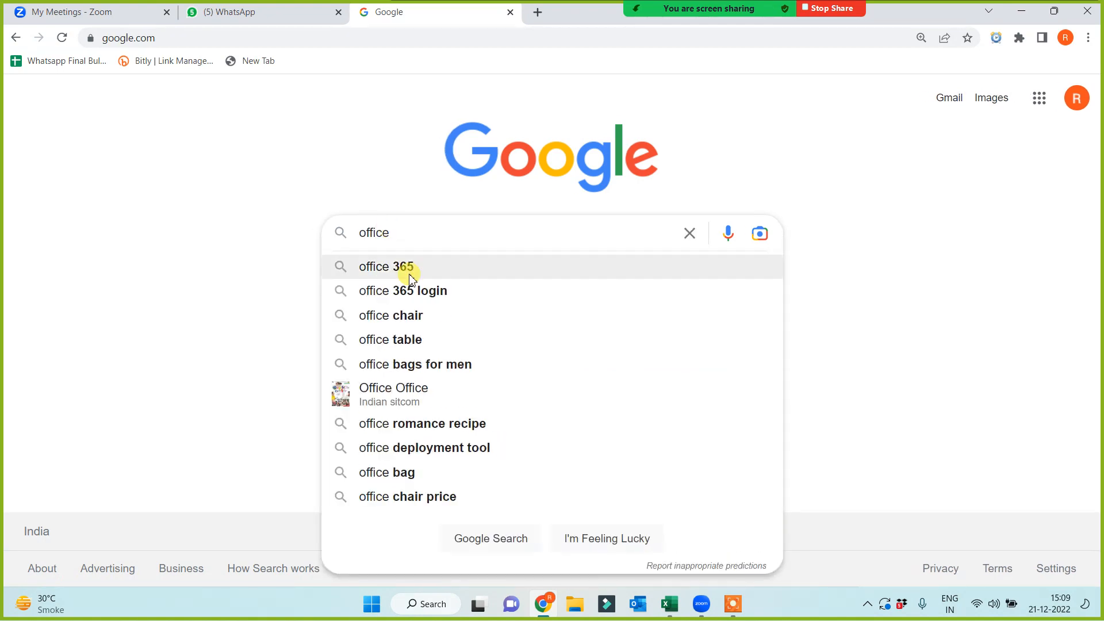
left_click(395, 269)
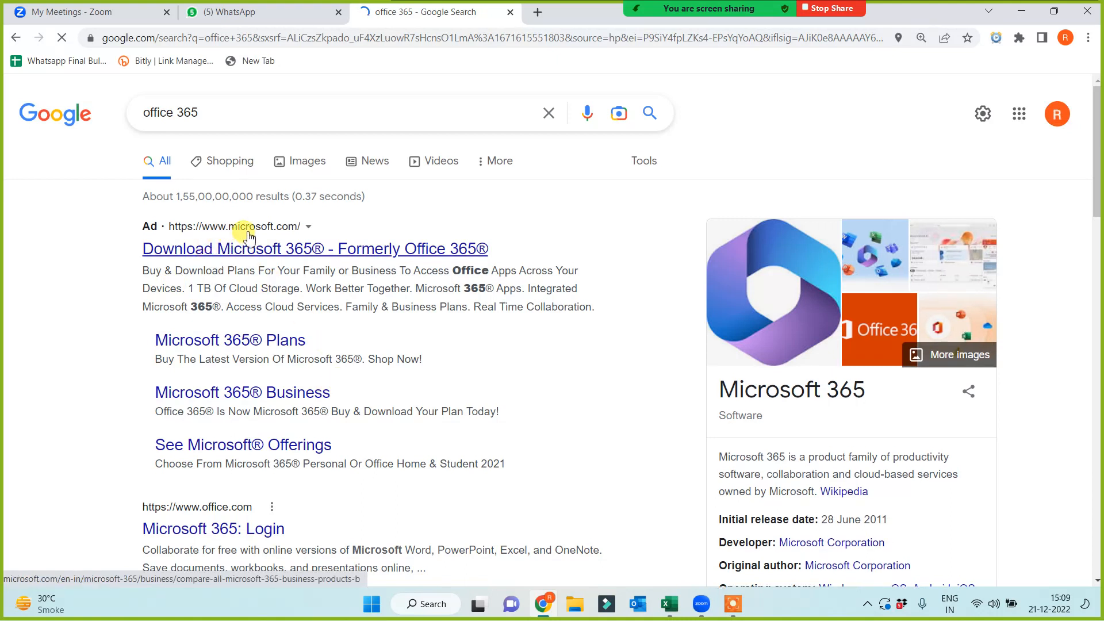
- Open Microsoft's Download Microsoft 365 result and examine the prices, features and included apps of the business plans
left_click(201, 252)
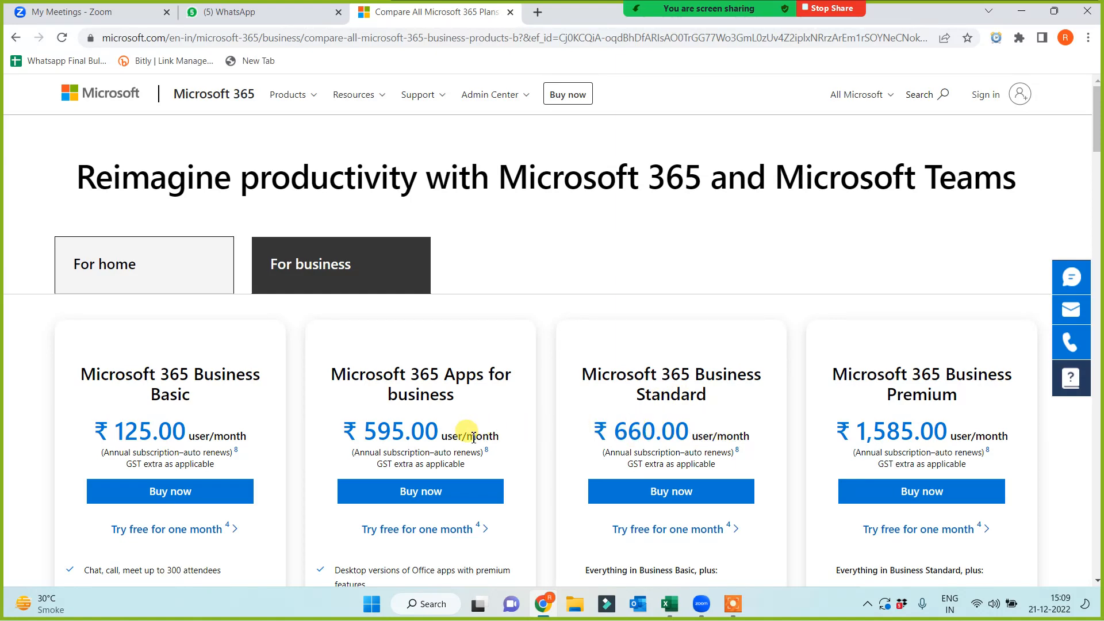
scroll(437, 437, "down", 2)
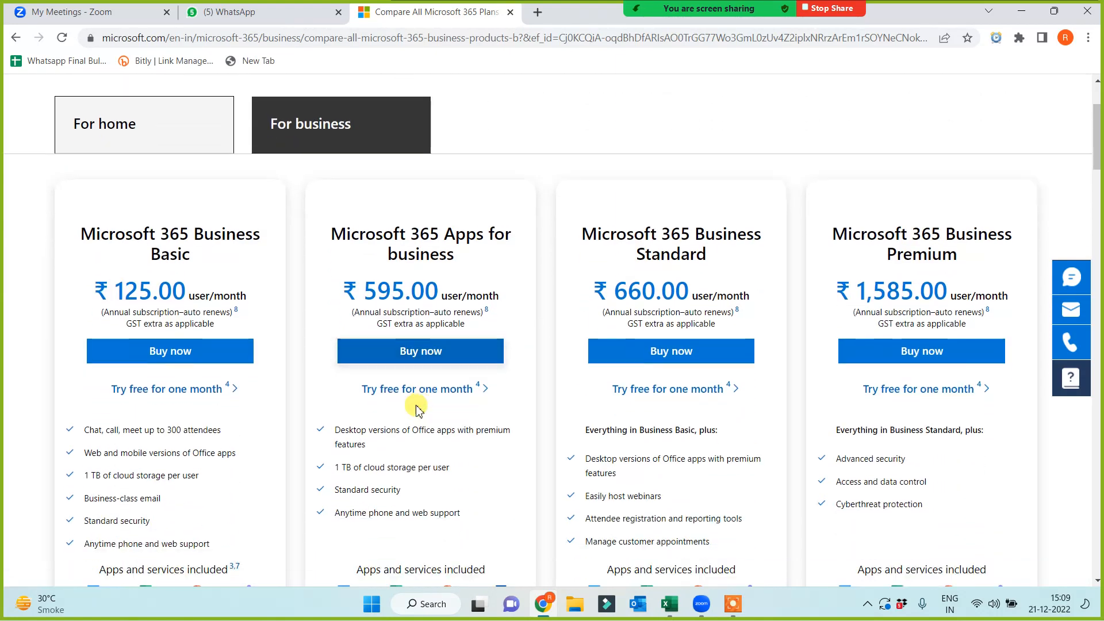
scroll(418, 451, "down", 1)
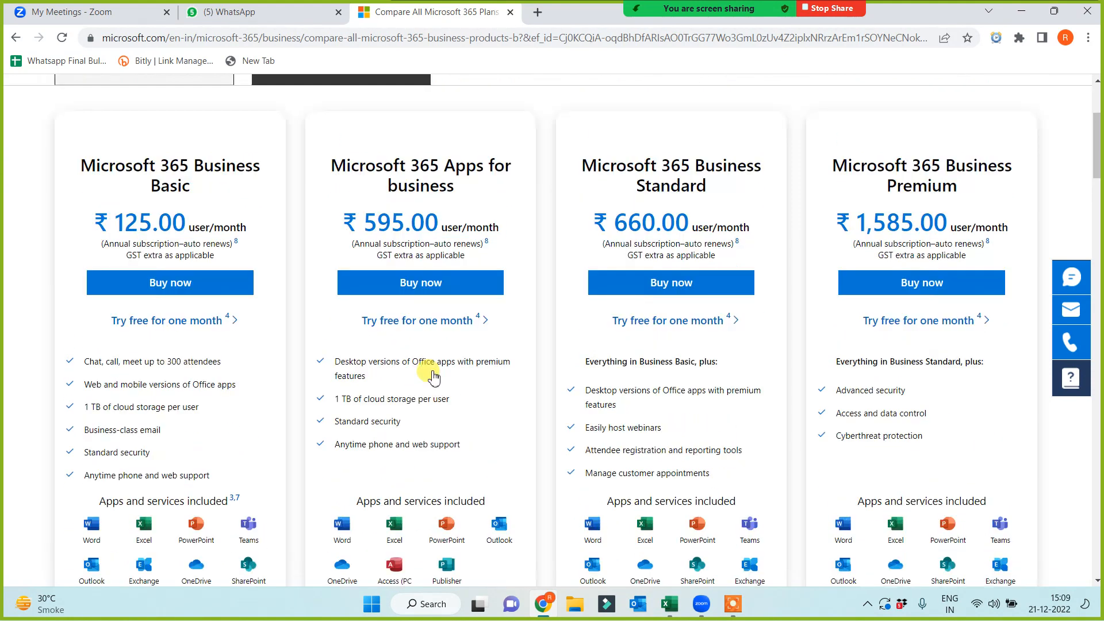
scroll(425, 345, "up", 1)
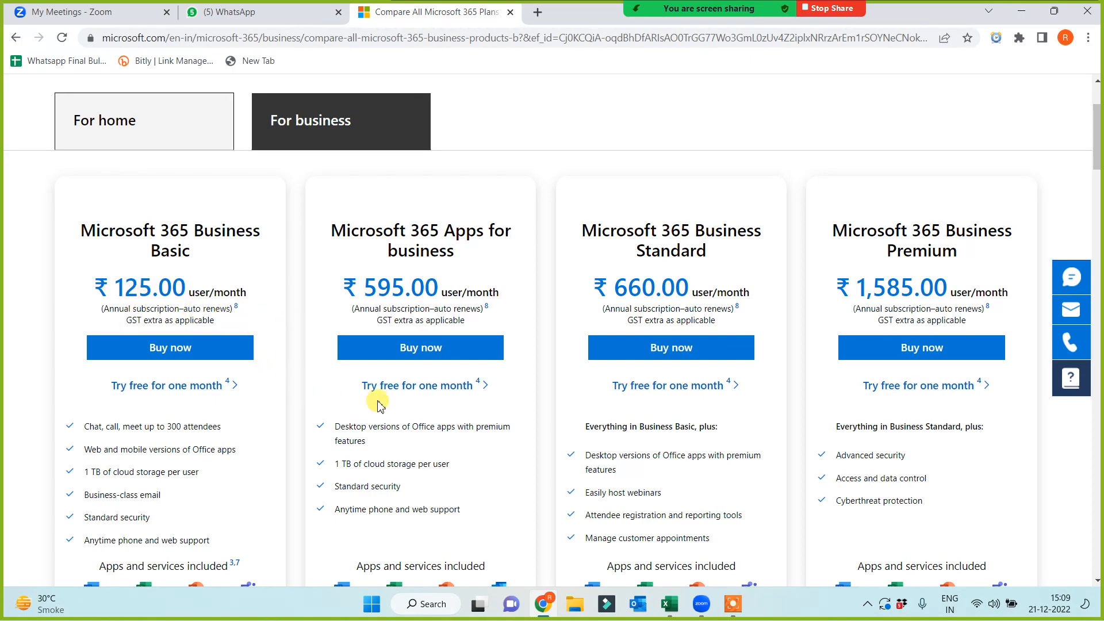
scroll(424, 423, "down", 4)
scroll(602, 449, "down", 4)
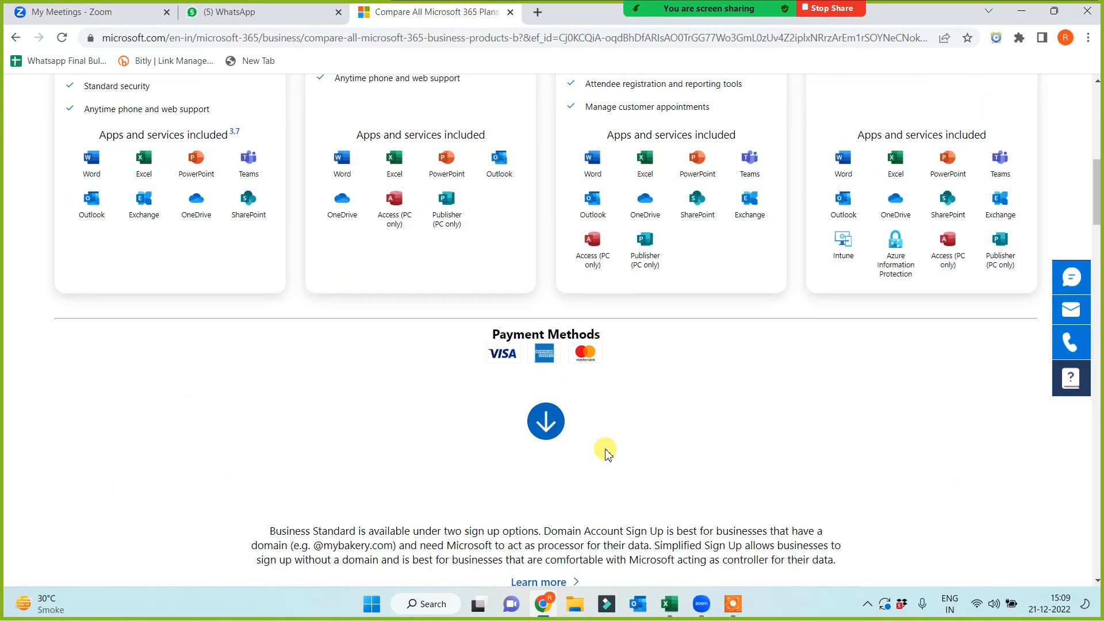
scroll(631, 439, "up", 10)
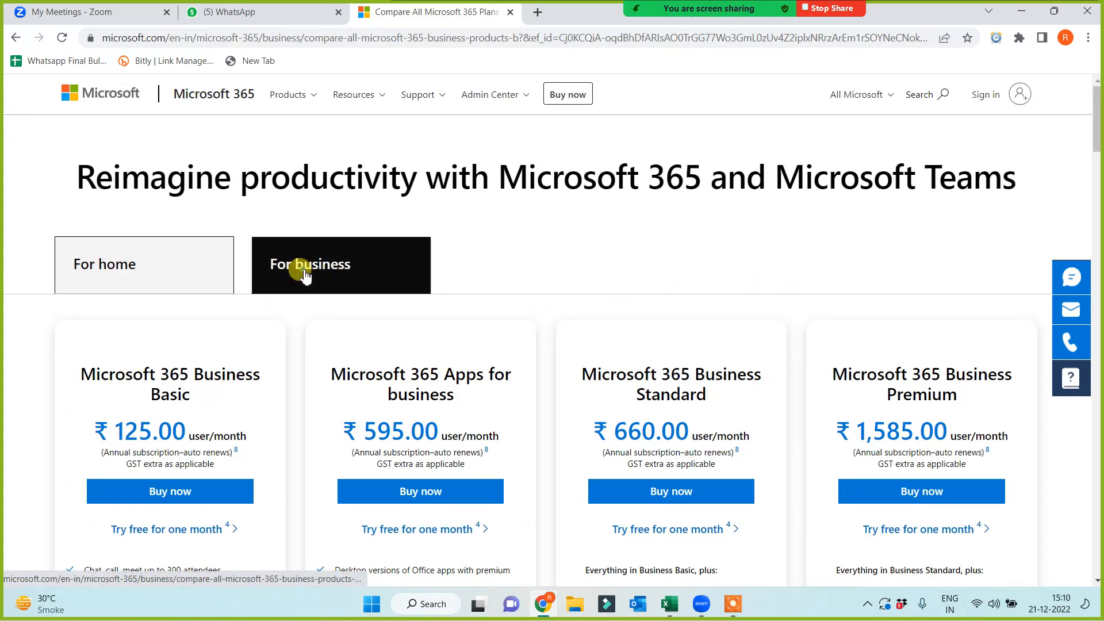
- Show the Microsoft 365 plans for home and compare the yearly prices and features of the Family and Personal plans
scroll(301, 269, "down", 1)
left_click(194, 228)
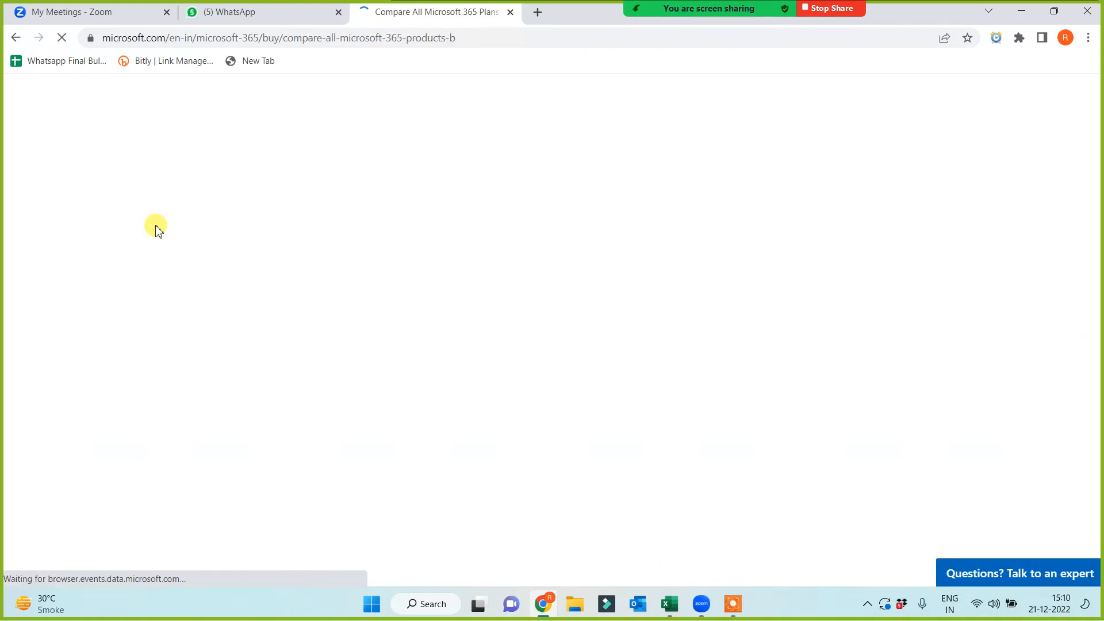
scroll(730, 424, "down", 4)
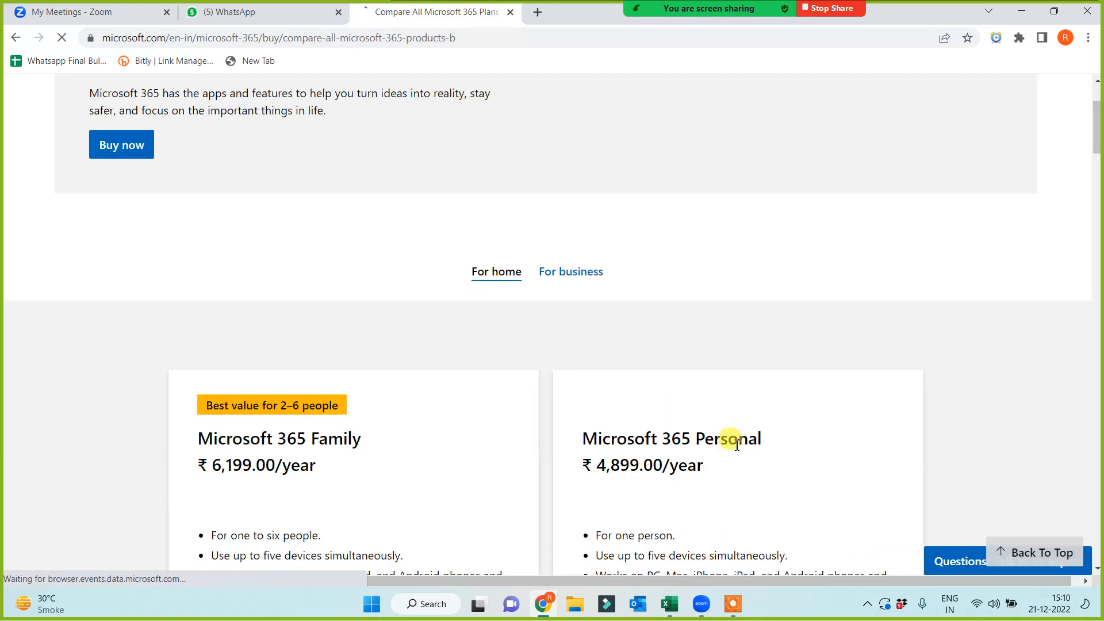
left_click(752, 182)
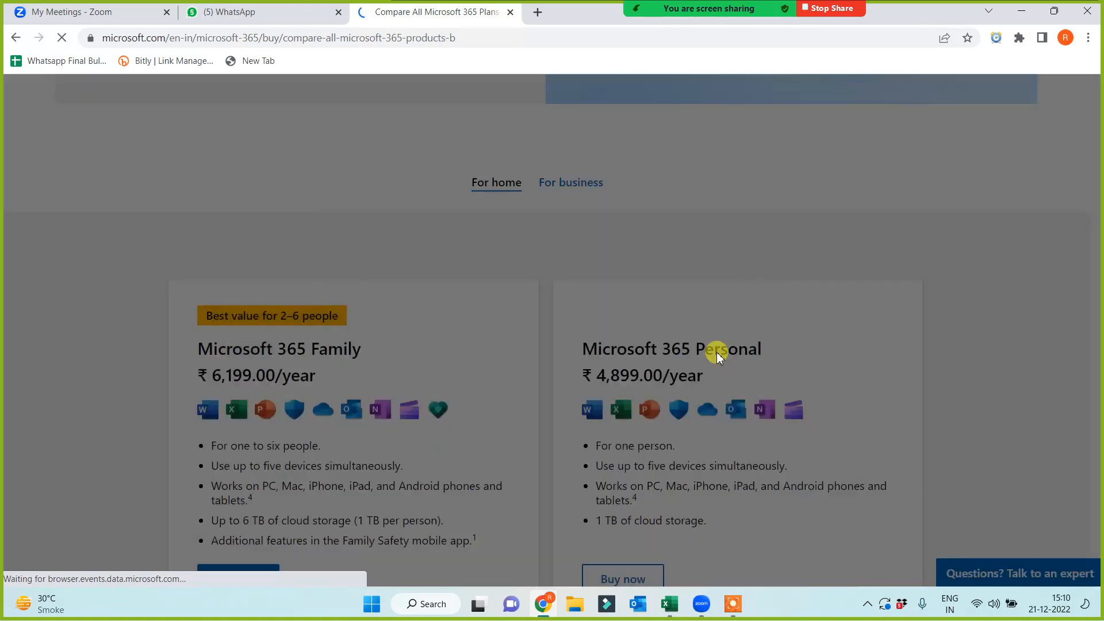
scroll(632, 373, "down", 2)
scroll(615, 335, "down", 1)
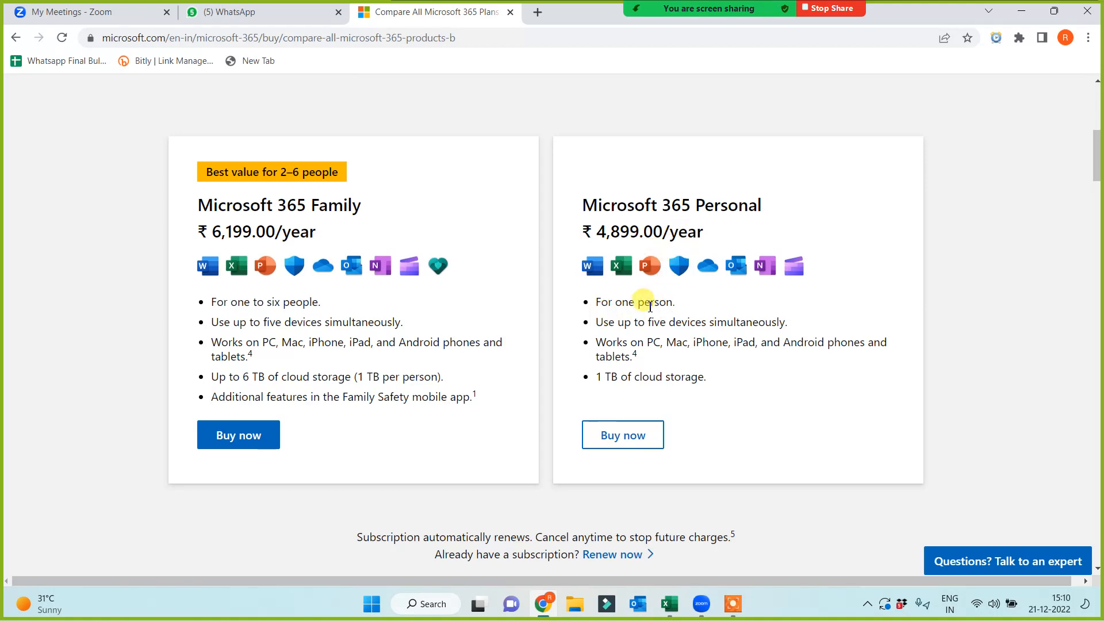
- Close the Microsoft 365 plans page and return to the Corporate Training - Lookup Fun workbook in Excel
left_click(510, 12)
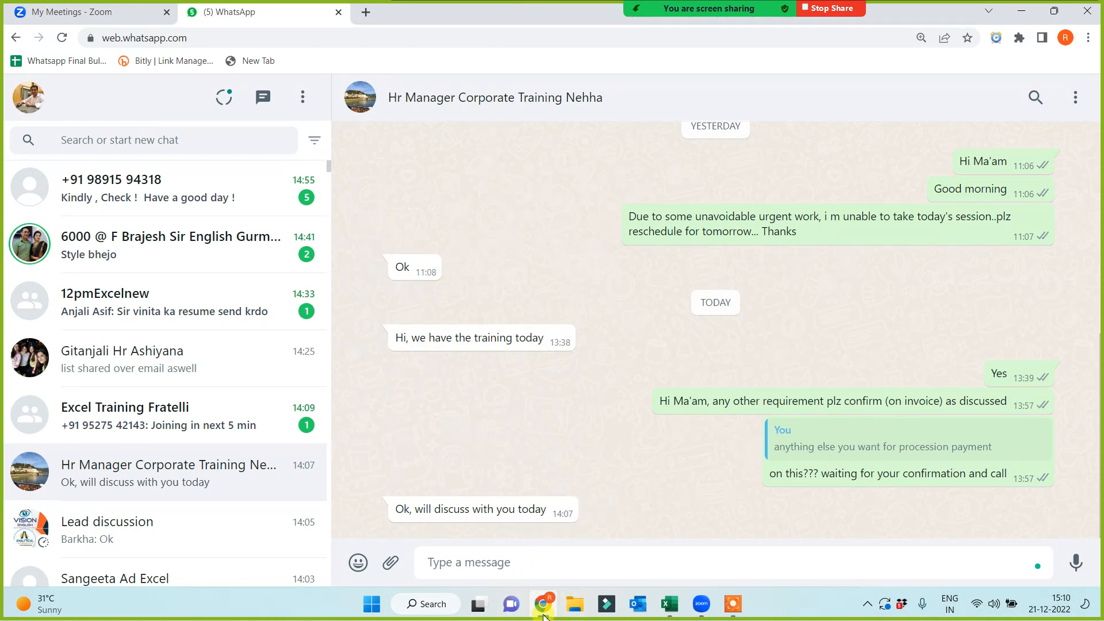
left_click(670, 607)
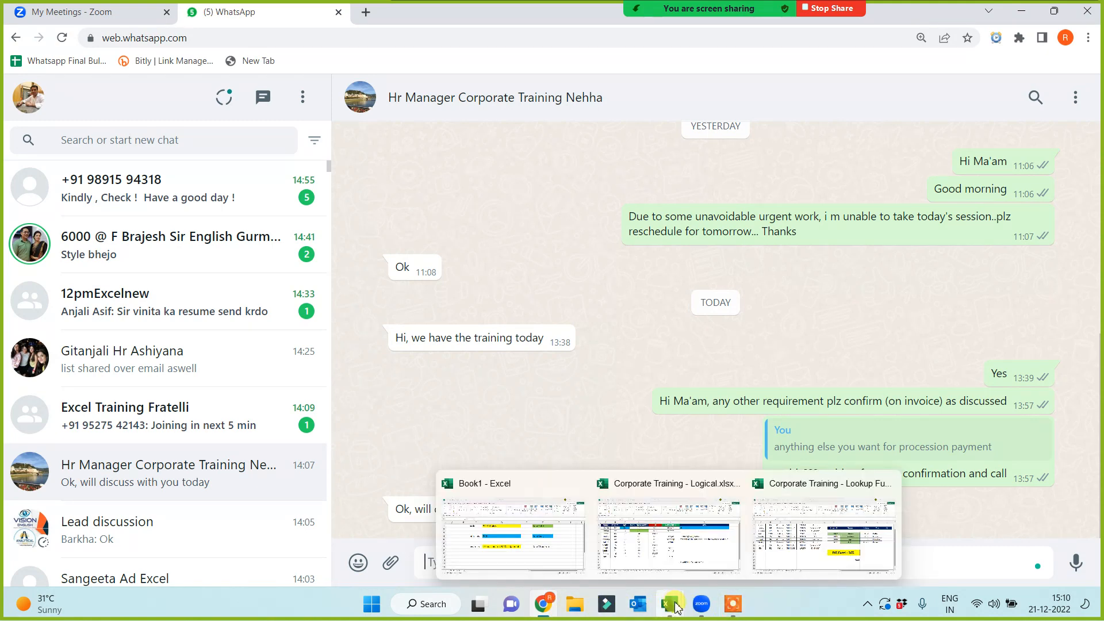
left_click(831, 563)
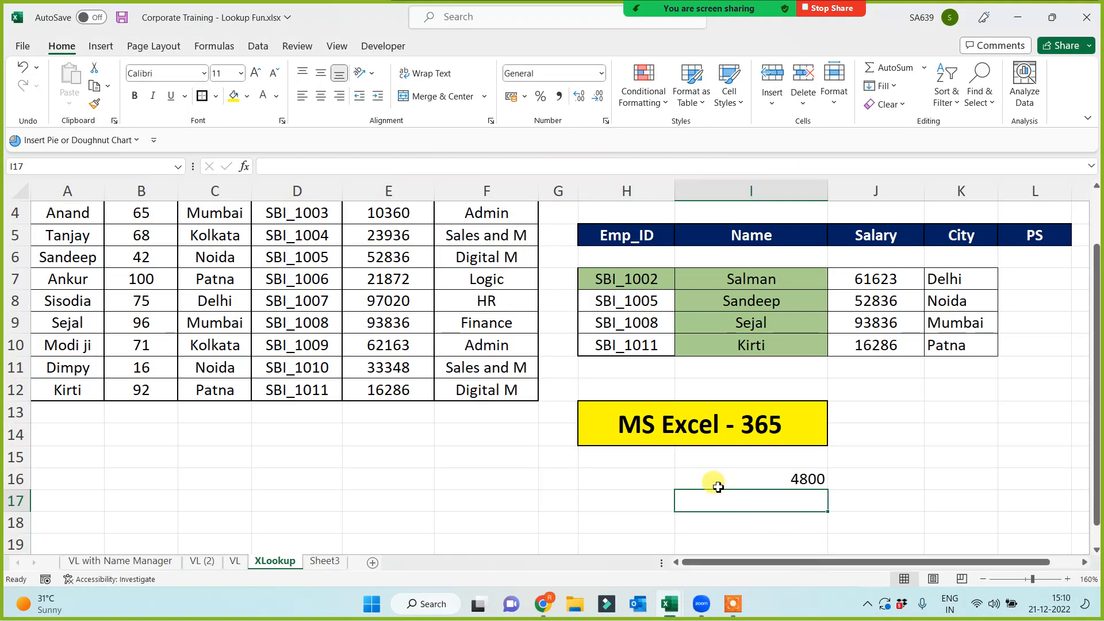
- Clear the 4800 entry from cell I16 below the MS Excel - 365 note
left_click(787, 476)
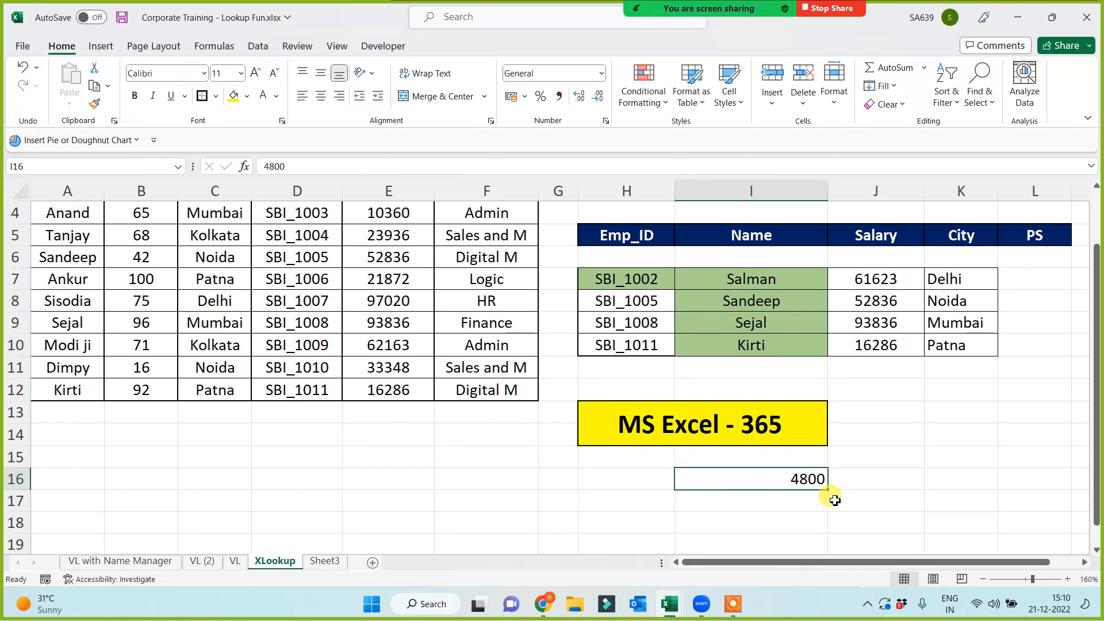
left_click(730, 438)
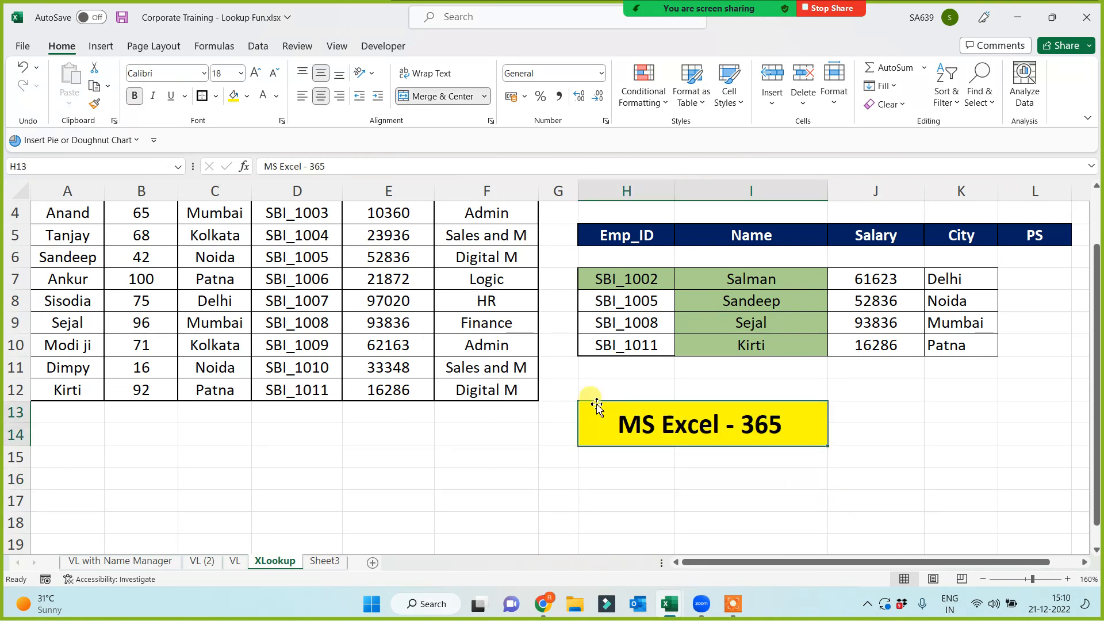
scroll(628, 417, "up", 1)
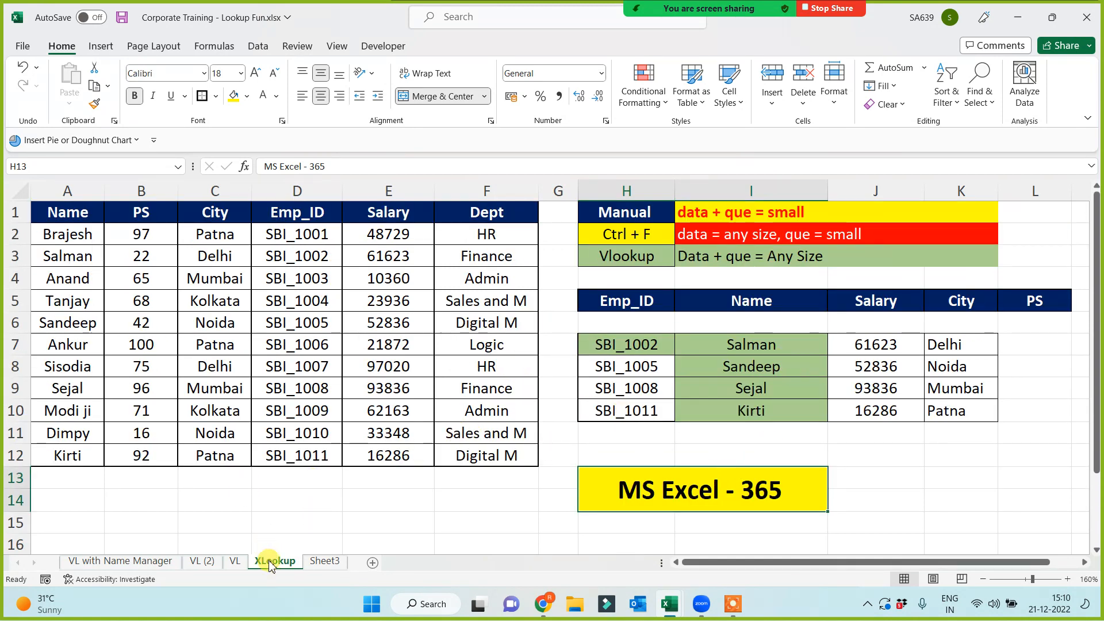
left_click(405, 518)
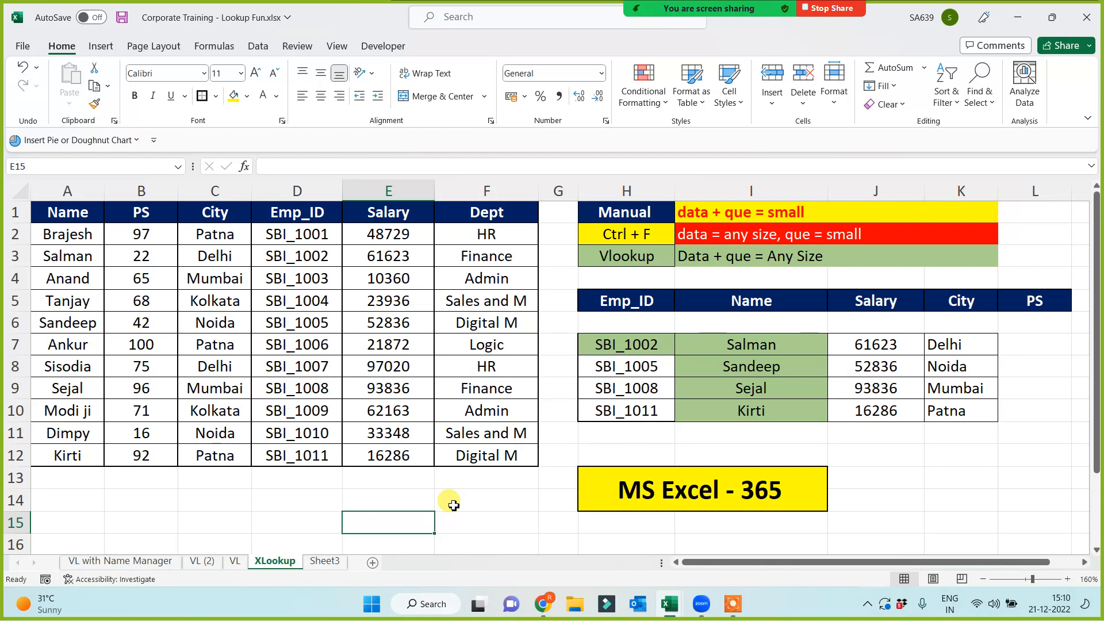
left_click(406, 493)
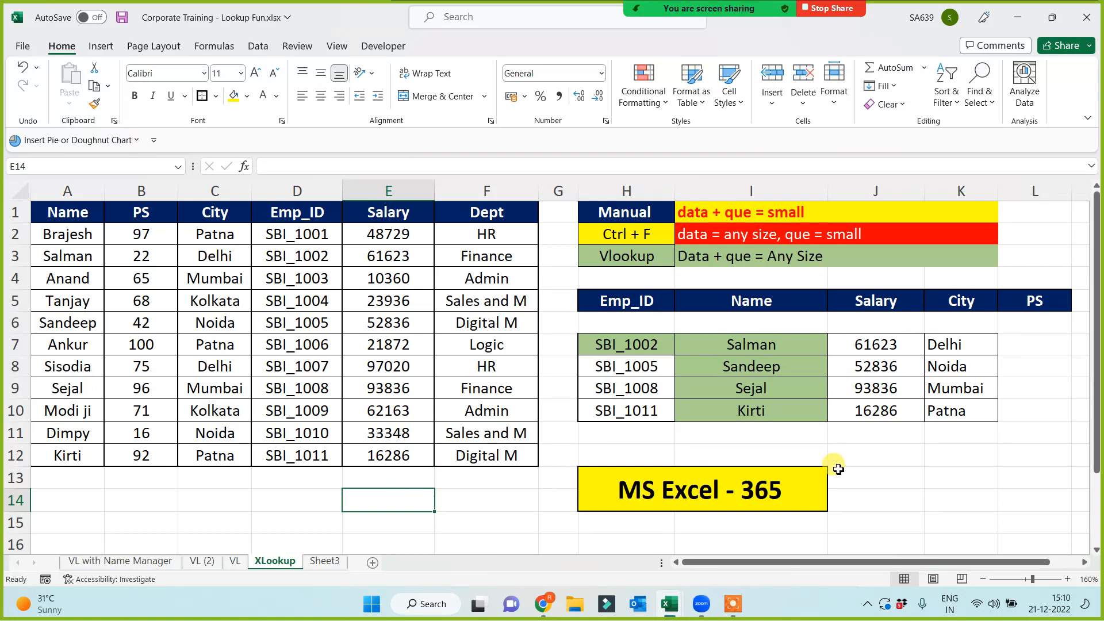
- Enter =XLOOKUP(H7,$D$1:$D$12,$B$1:$B$12) in cell L7 to look up the PS value by Emp_ID
left_click(1028, 345)
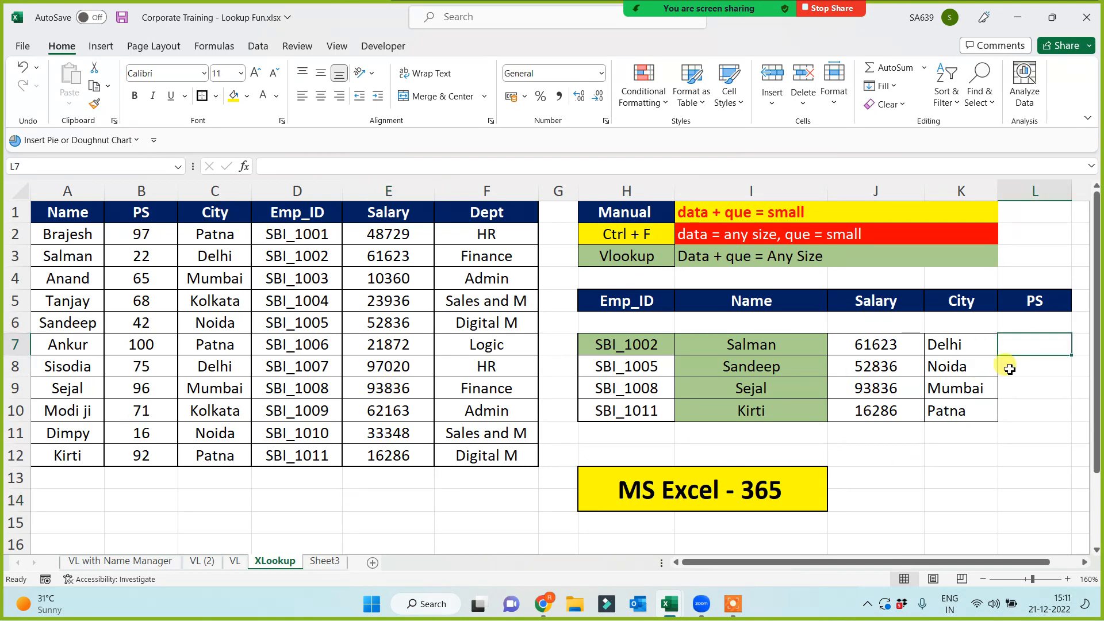
type("=xl")
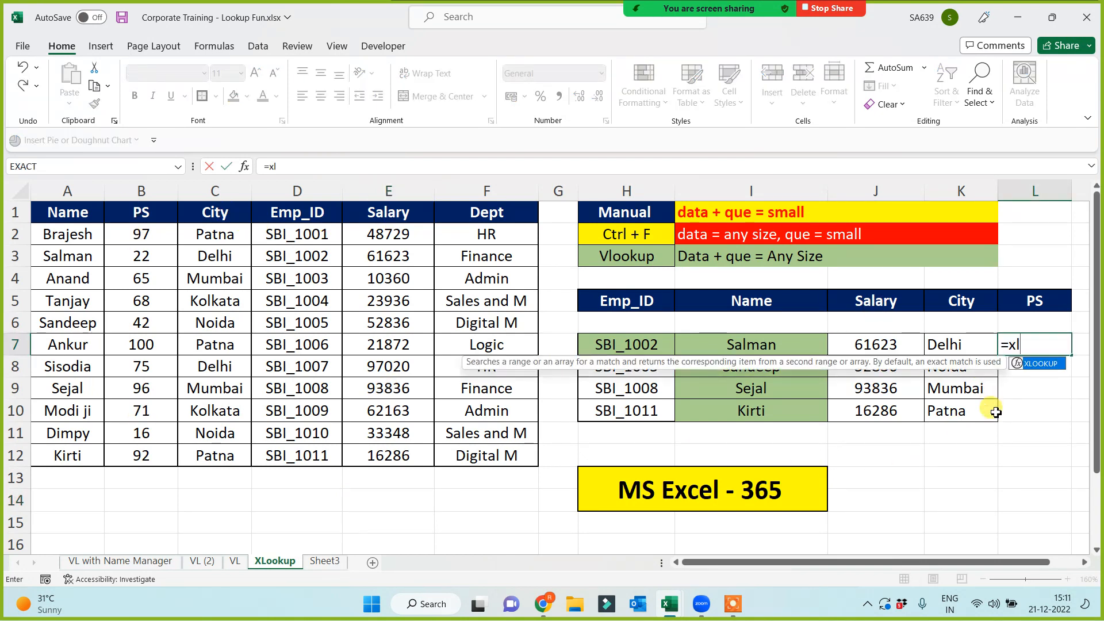
key("Tab")
left_click(645, 342)
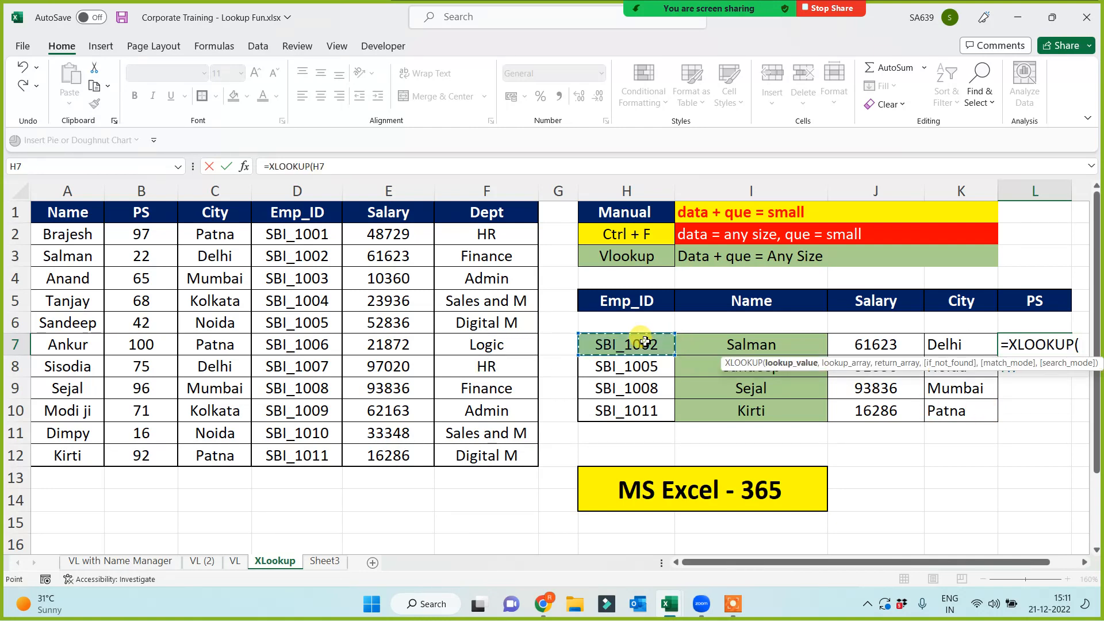
type(",")
left_click_drag(316, 216, 300, 450)
key("F4")
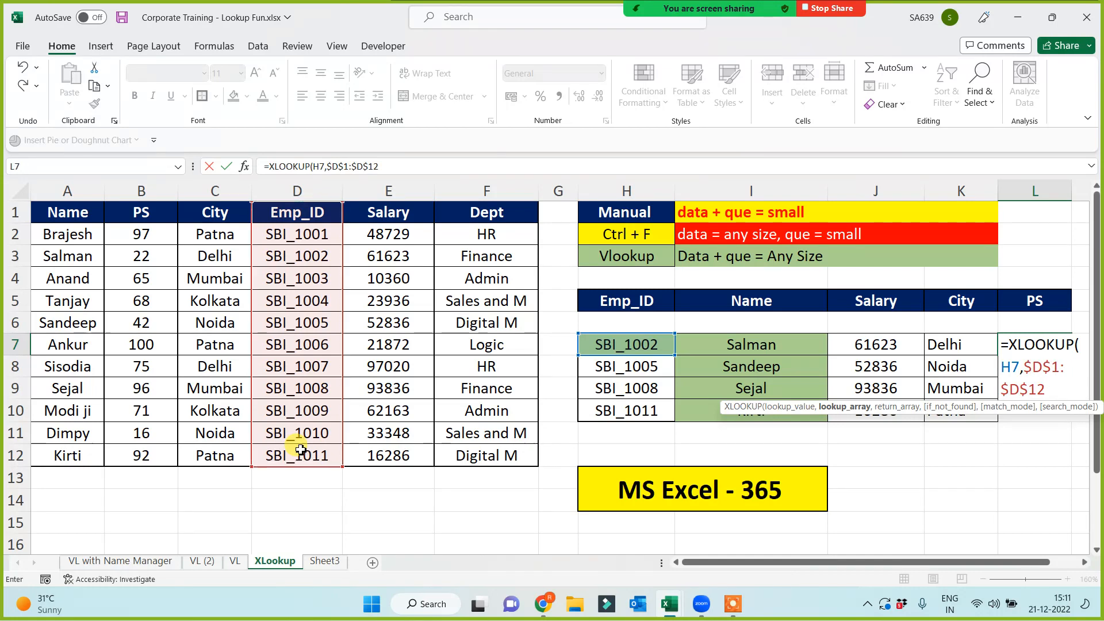
type(",")
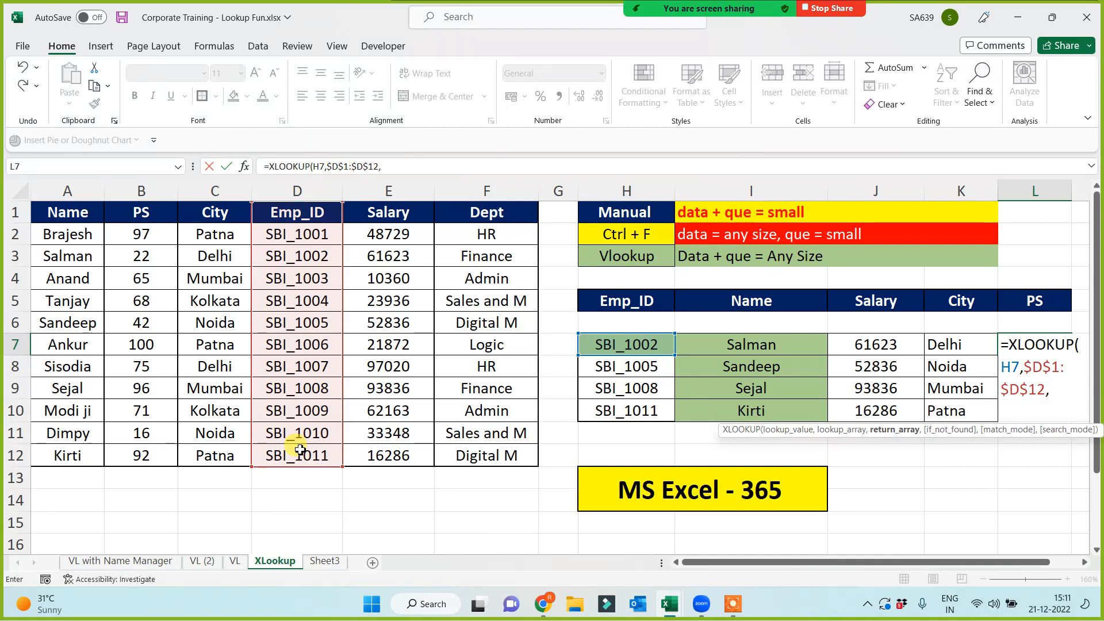
left_click_drag(150, 211, 149, 457)
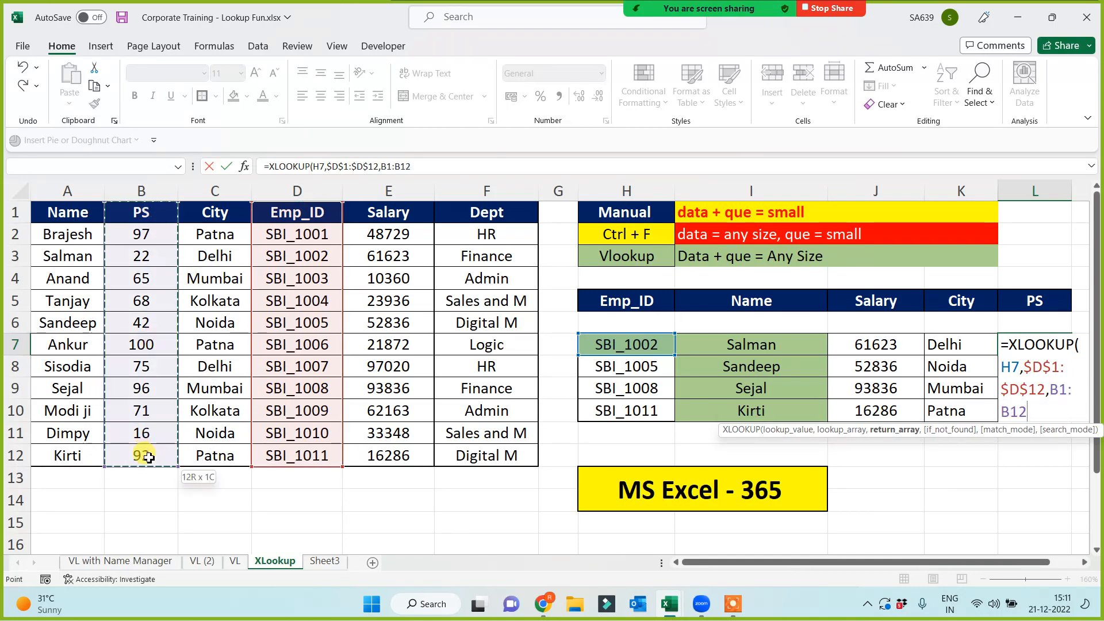
key("F4")
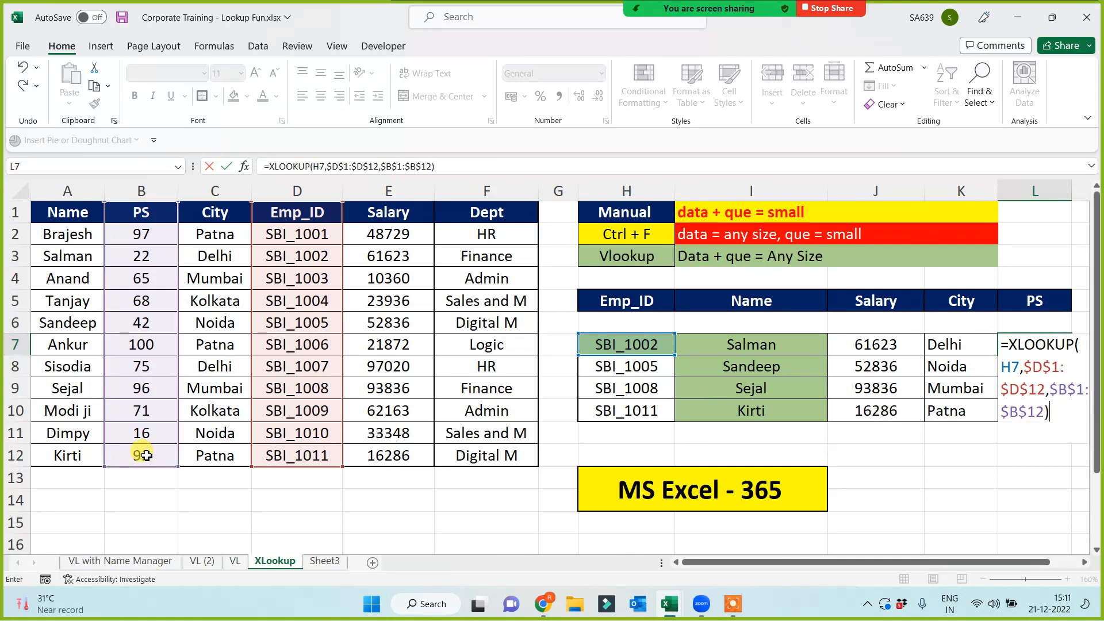
key("Return")
- Fill the PS lookup formula from L7 down to L10 and center the filled cells
left_click(1059, 344)
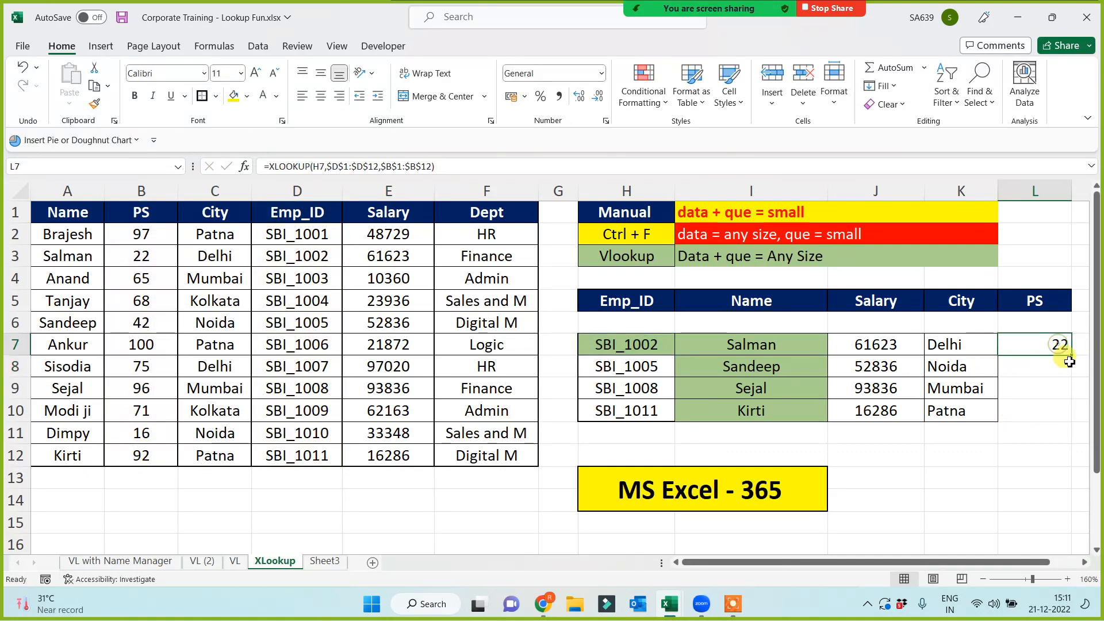
left_click_drag(1073, 358, 1065, 413)
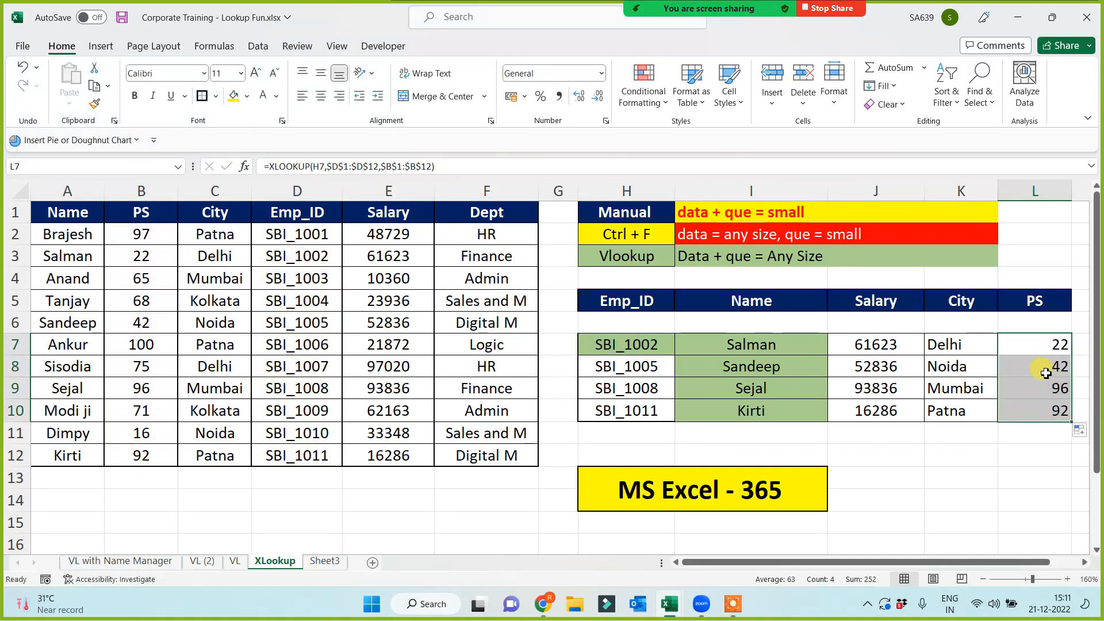
left_click(321, 96)
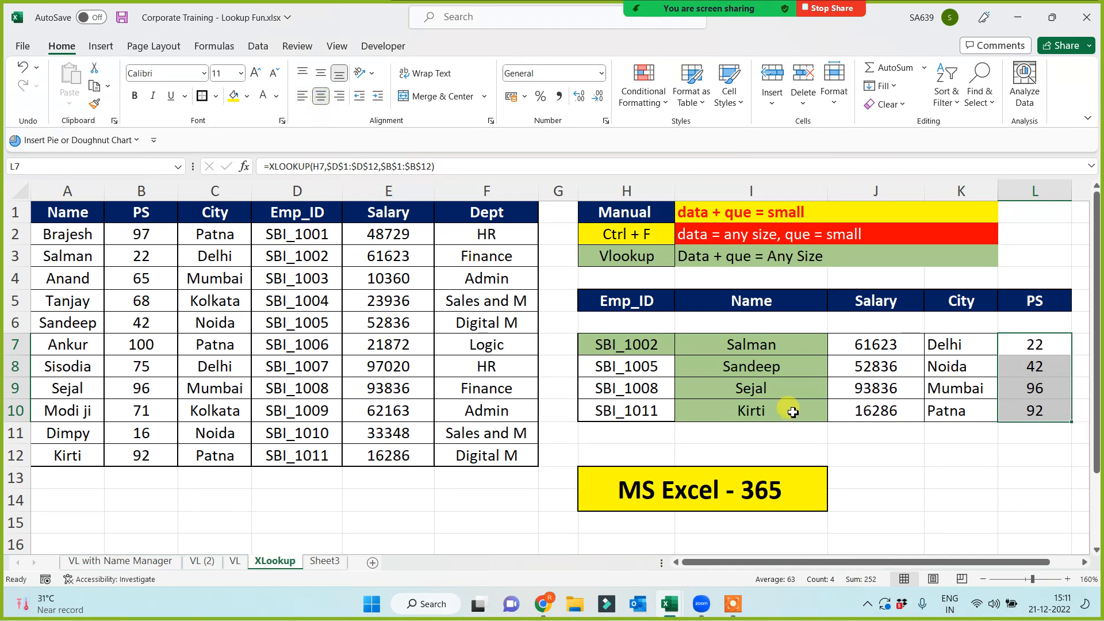
- Apply All Borders to the lookup result cells H7:L10
left_click_drag(625, 338, 1035, 409)
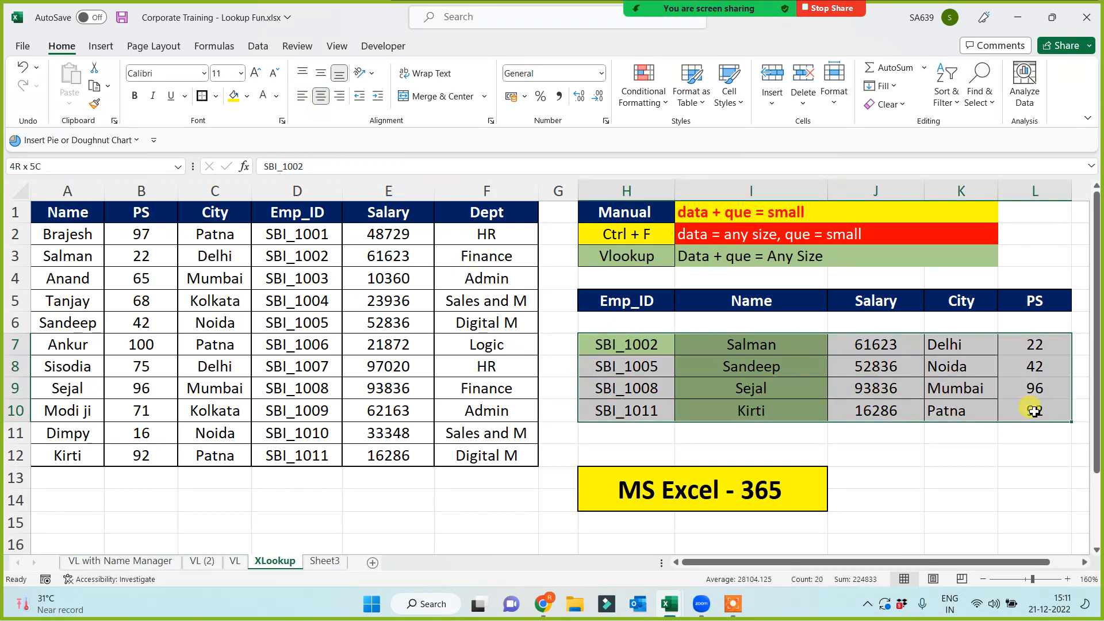
left_click(216, 96)
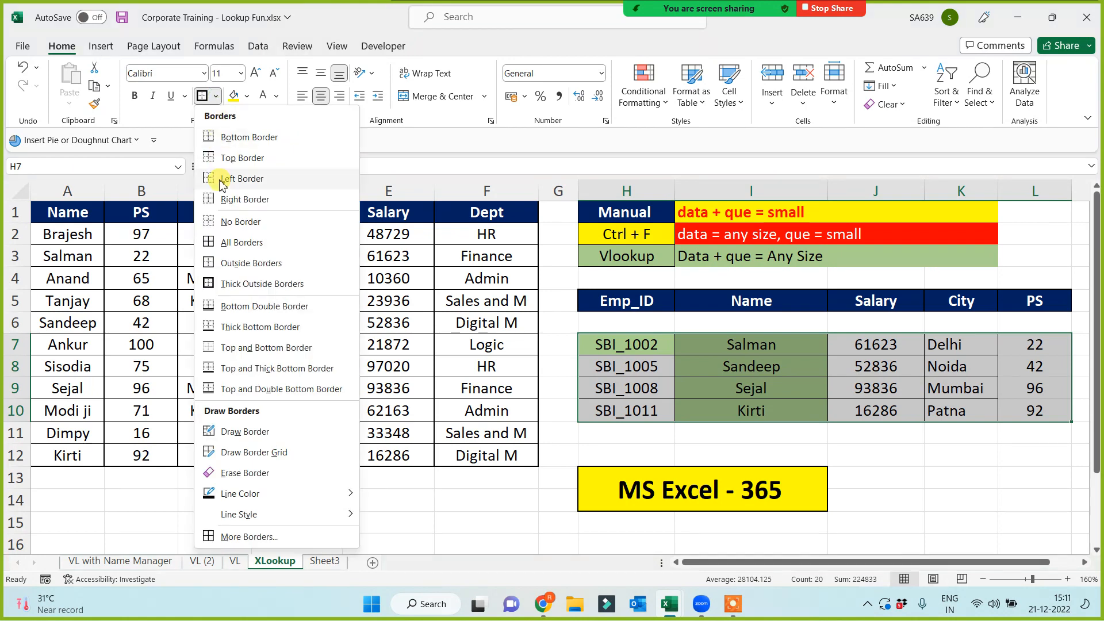
left_click(208, 244)
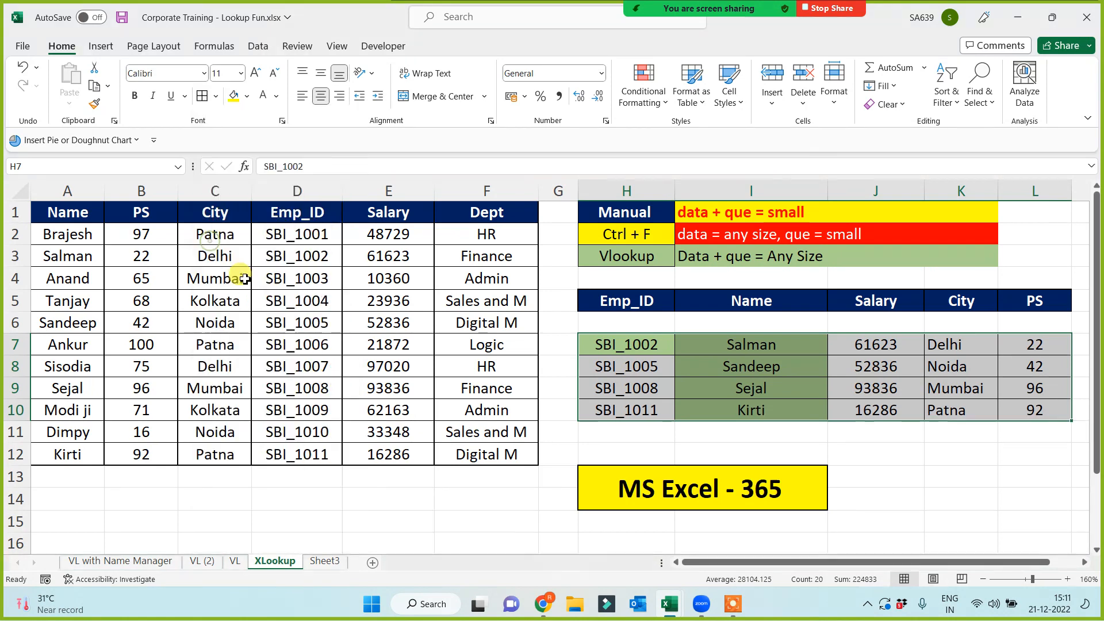
left_click(903, 474)
left_click(482, 499)
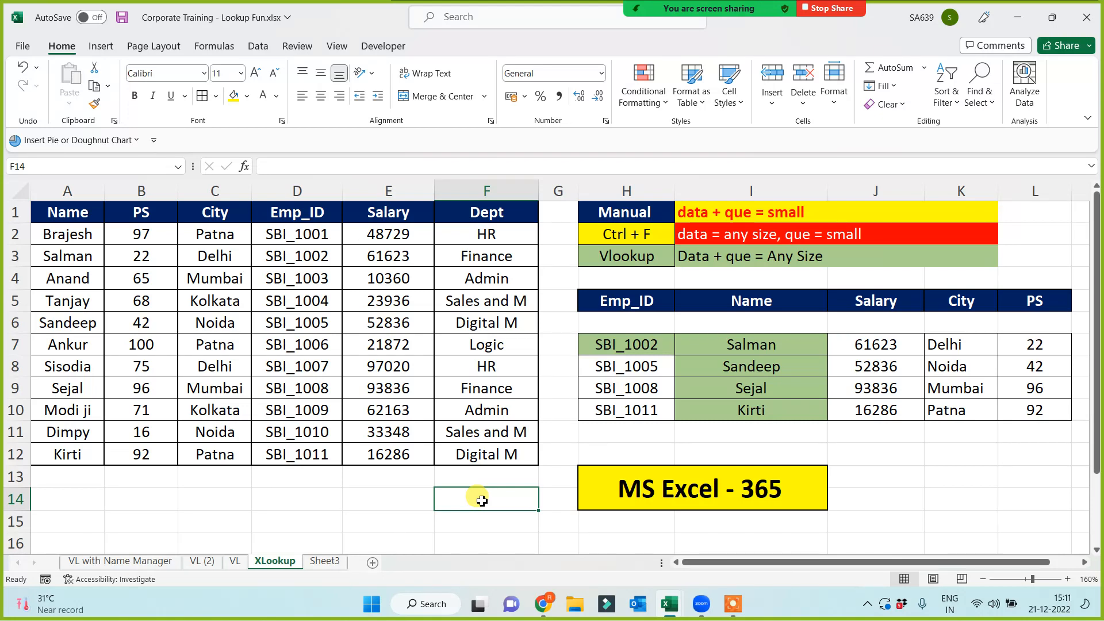
- Add Thick Outside Borders around the lookup results in H7:L10
left_click_drag(618, 344, 1005, 415)
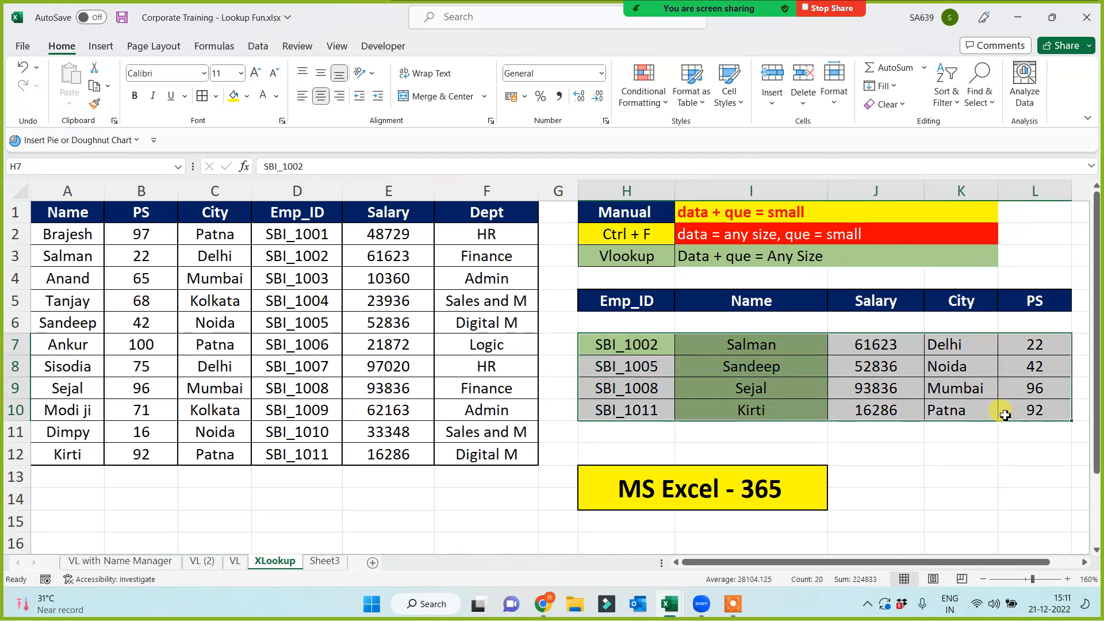
left_click(216, 97)
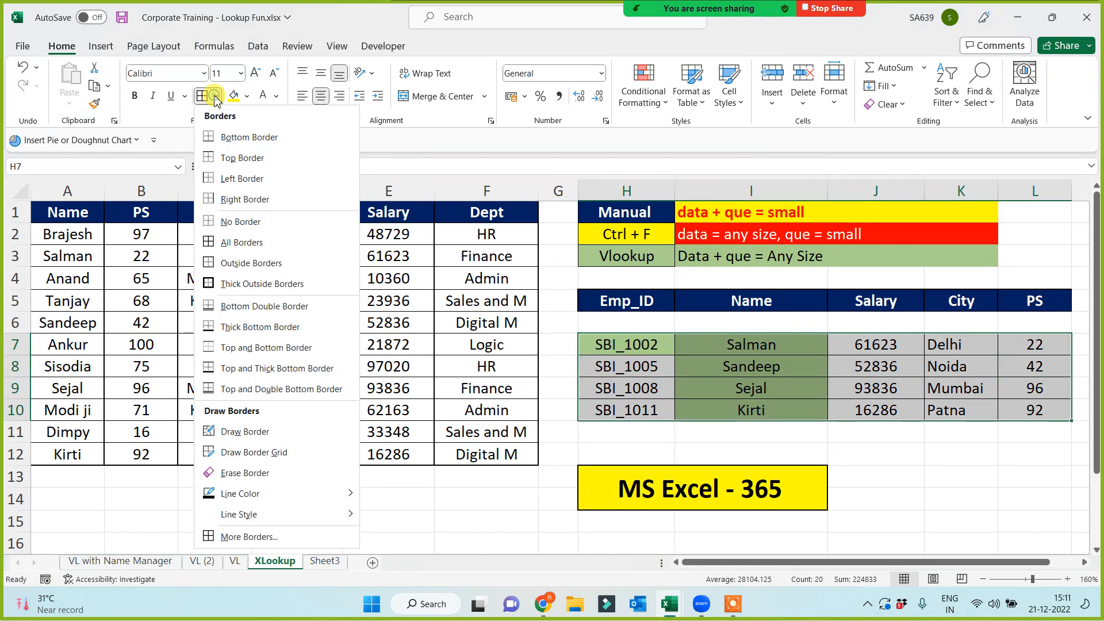
left_click(216, 282)
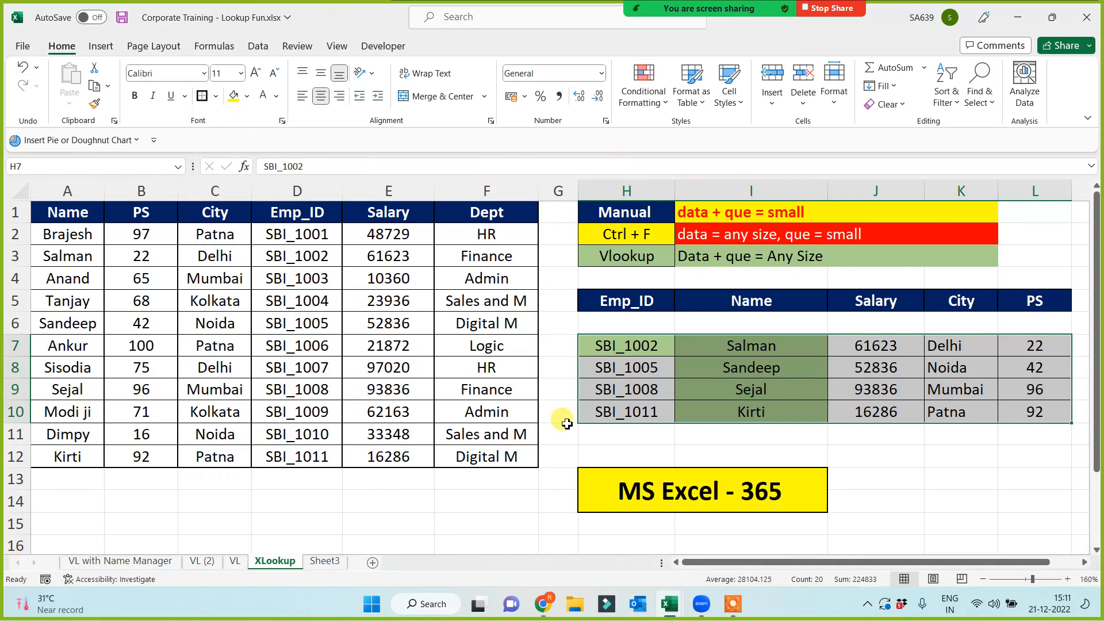
left_click(863, 460)
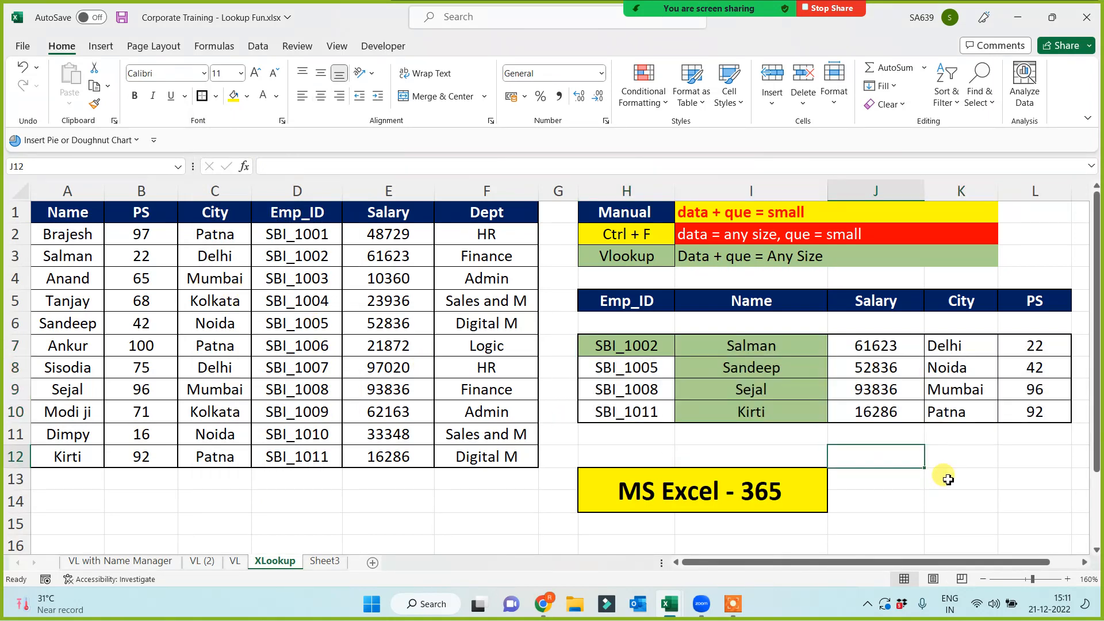
- Save the Corporate Training - Lookup Fun workbook with the finished XLookup sheet
left_click_drag(648, 348, 1004, 421)
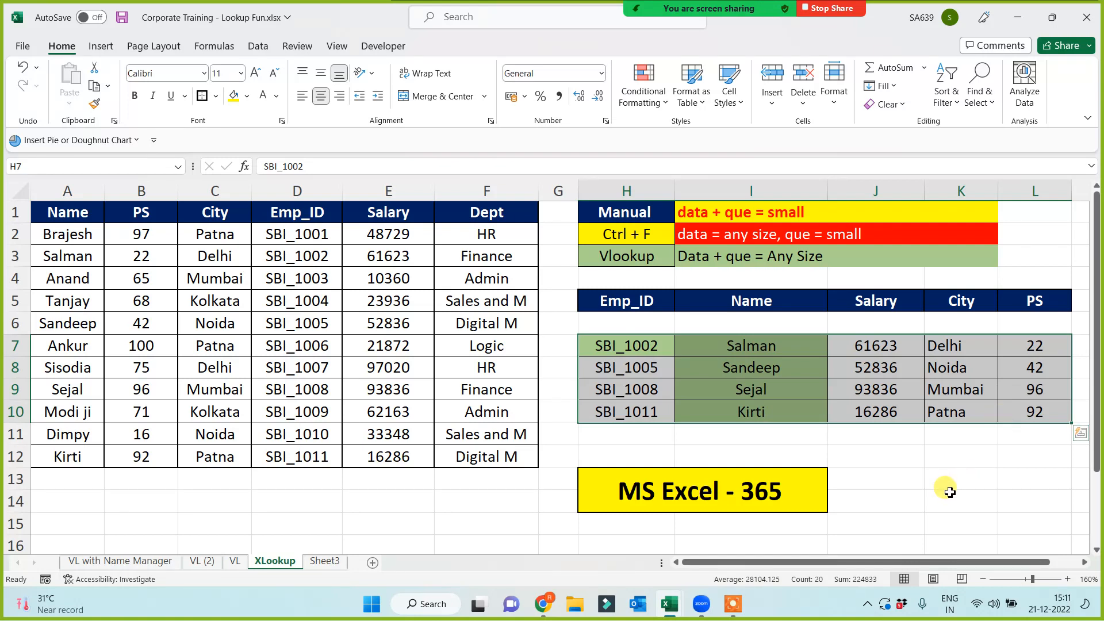
left_click(356, 506)
key("ctrl+s")
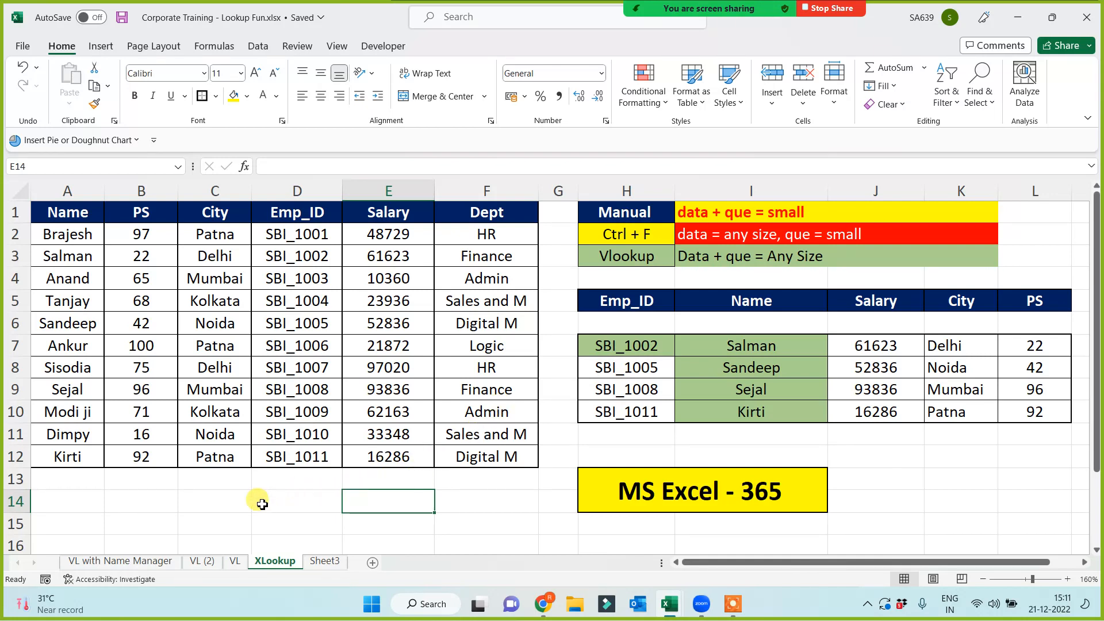
- Look through the VL, VL (2), VL with Name Manager and Sheet3 worksheets to review the lookup examples
left_click(233, 561)
left_click(198, 562)
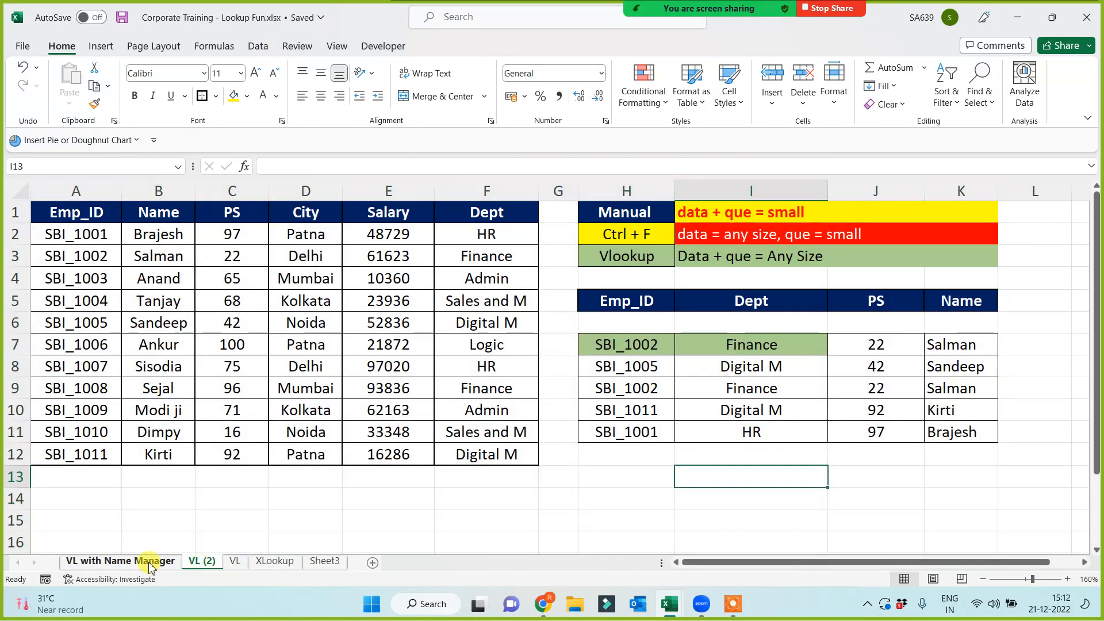
left_click(150, 562)
left_click(260, 518)
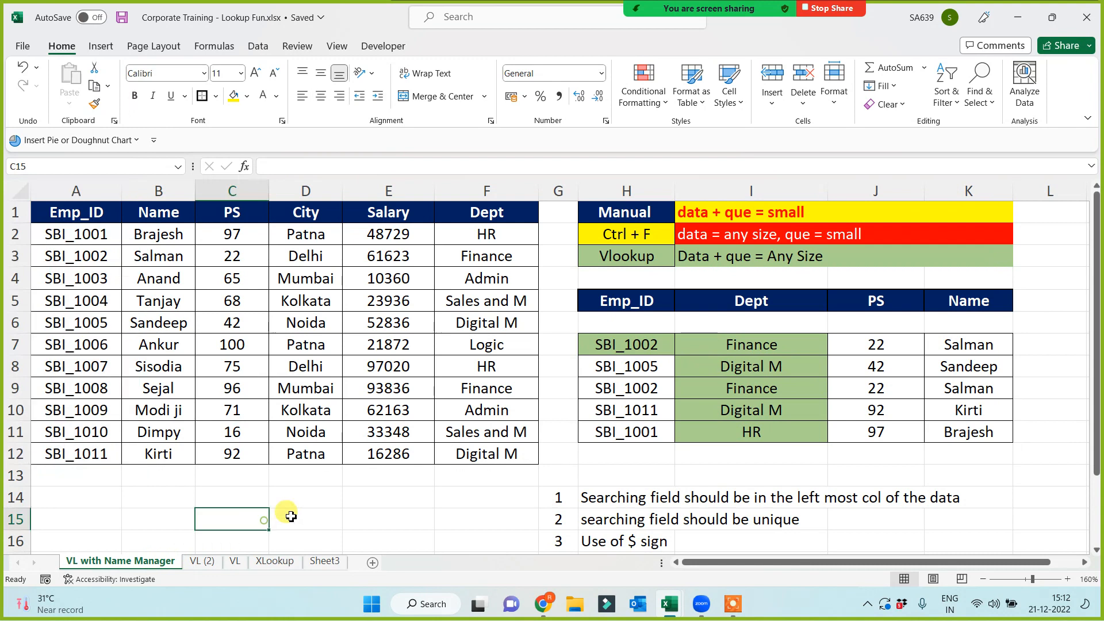
left_click(324, 561)
left_click(365, 486)
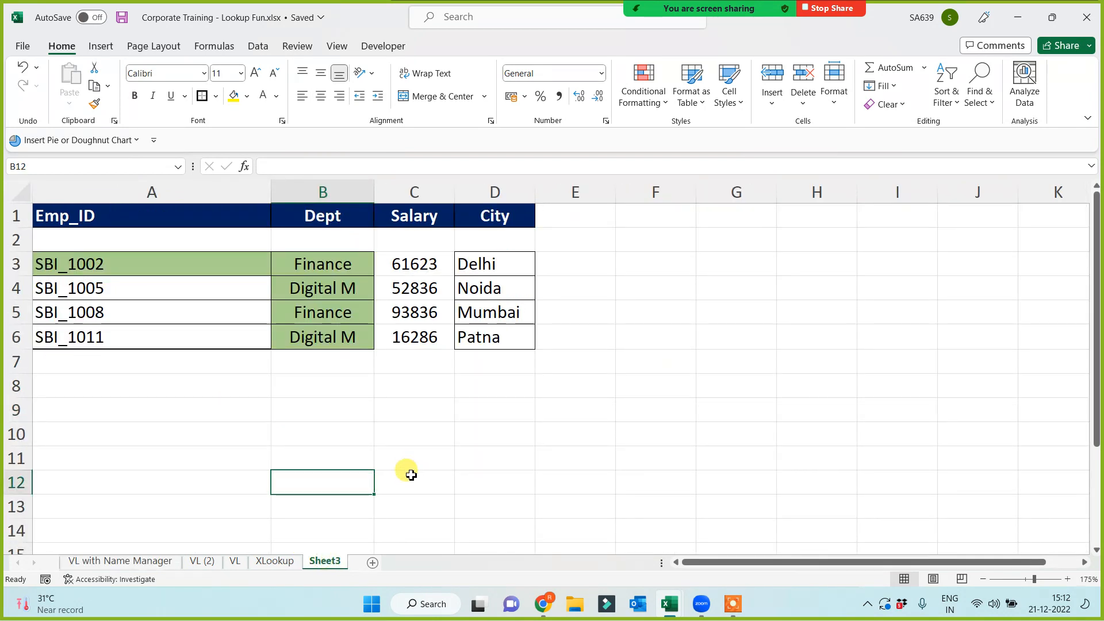
left_click(732, 606)
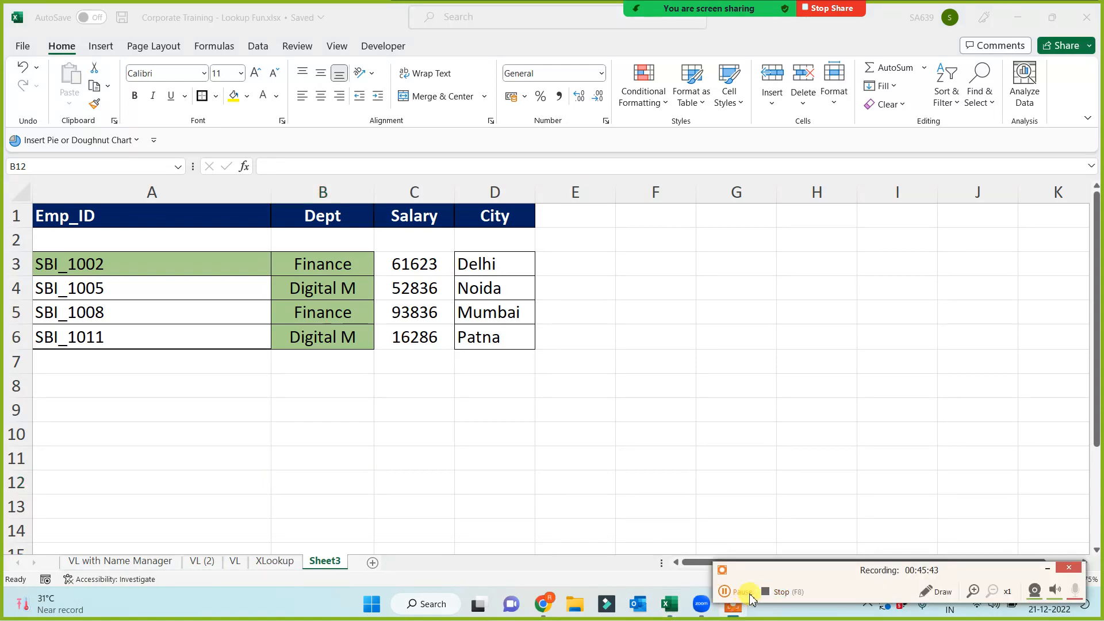